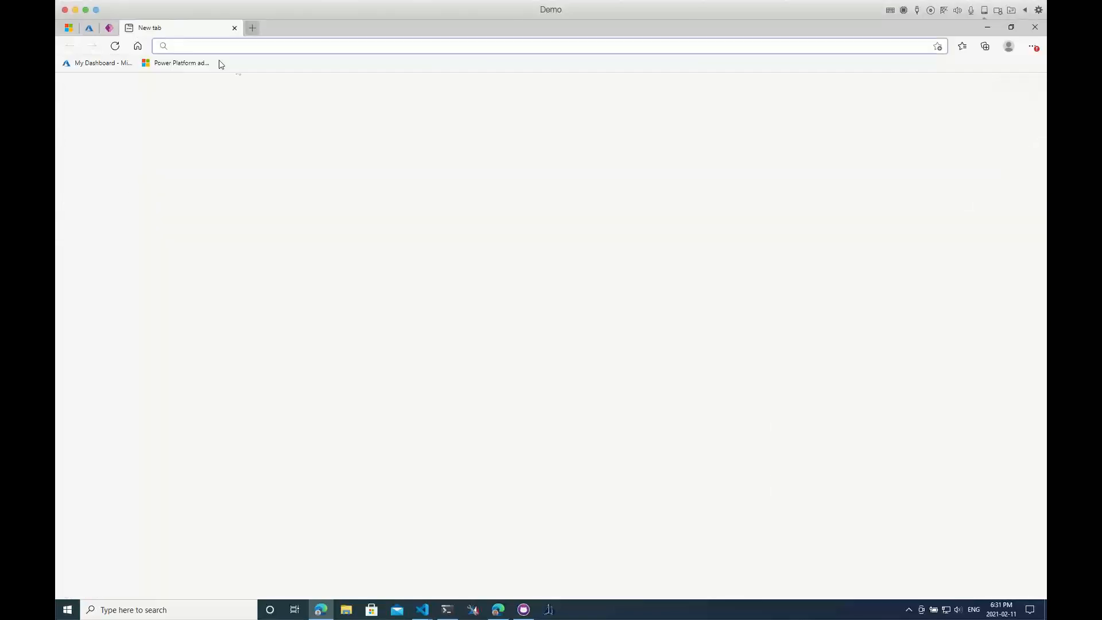
type("https://aka.ms/buildtoolsdoc")
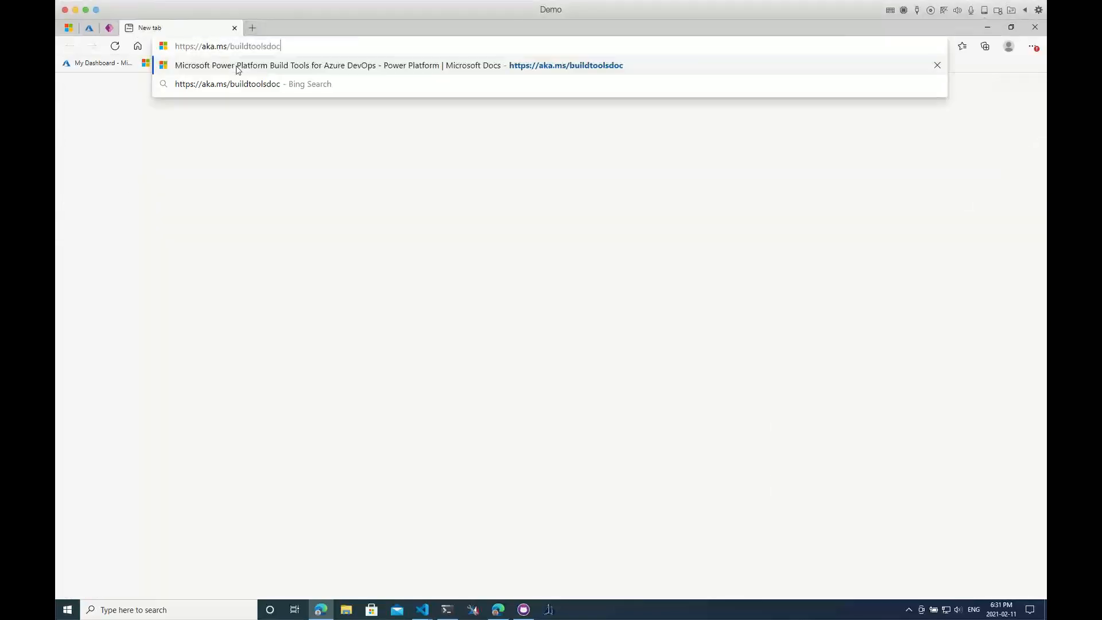
left_click(238, 66)
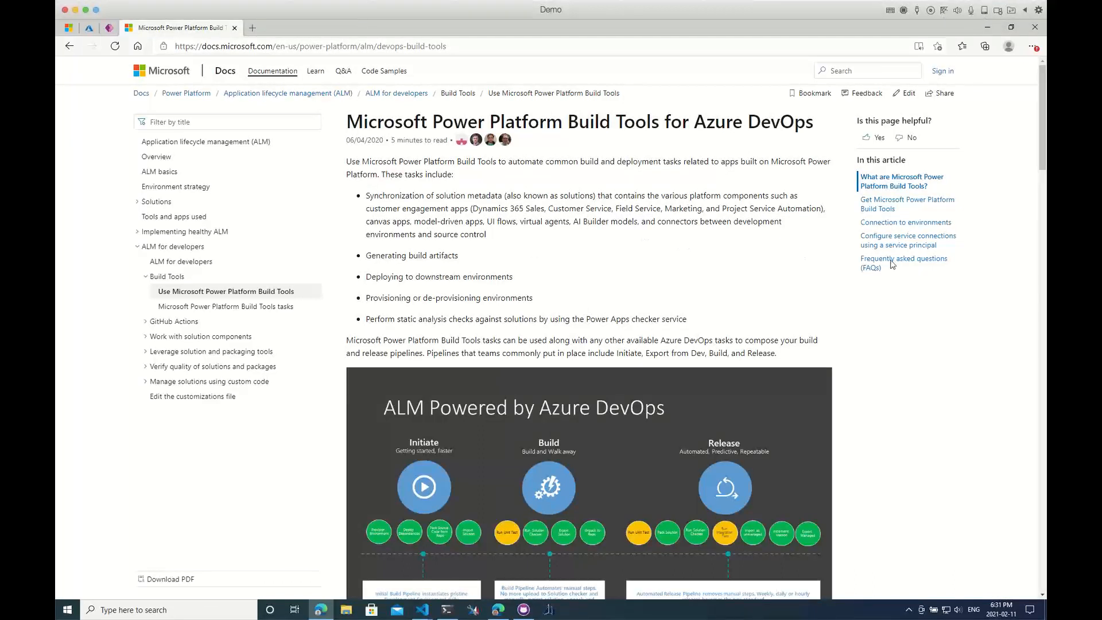
left_click(947, 241)
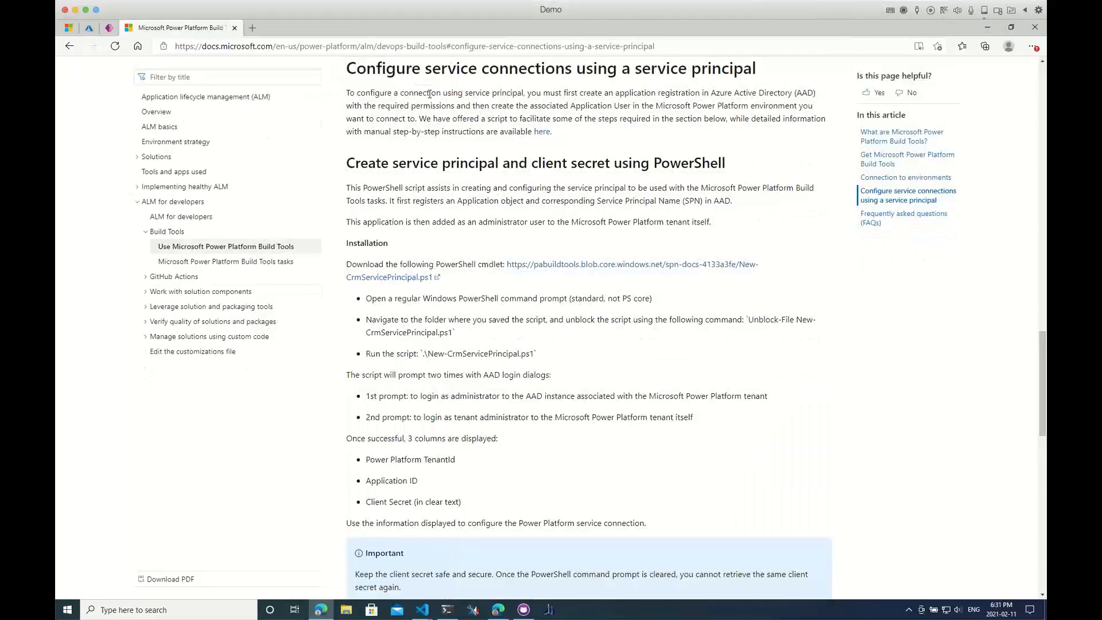
left_click_drag(562, 136, 533, 140)
left_click(573, 139)
scroll(512, 230, "down", 1)
scroll(512, 230, "down", 1)
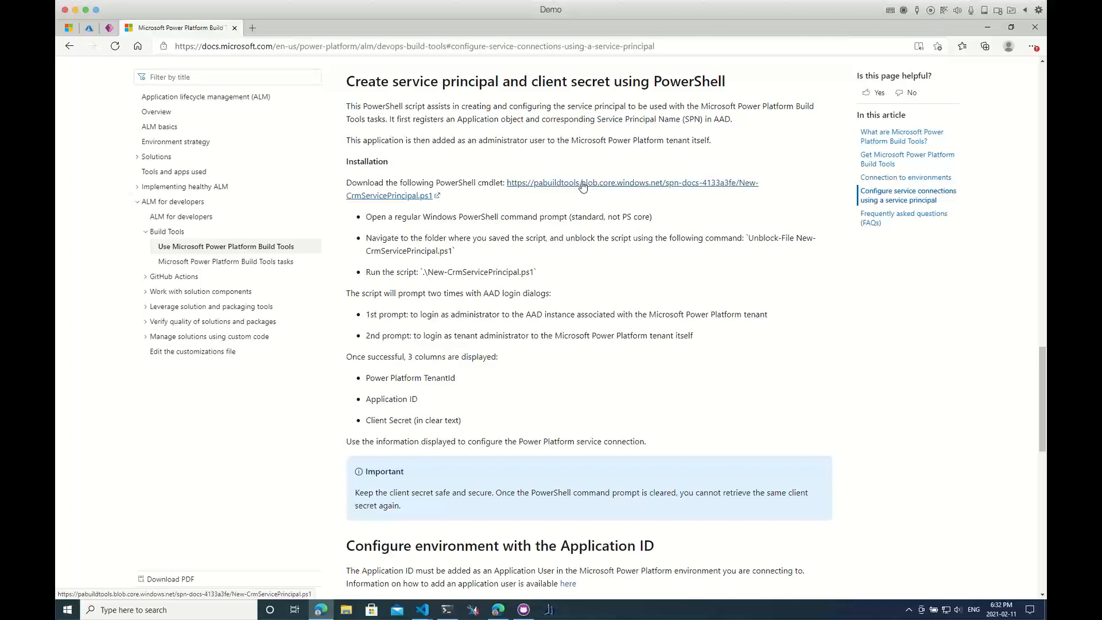
Switch to Visual Studio Code and review the application and service principal creation code in New-CrmServicePrincipal.ps1.
left_click(426, 610)
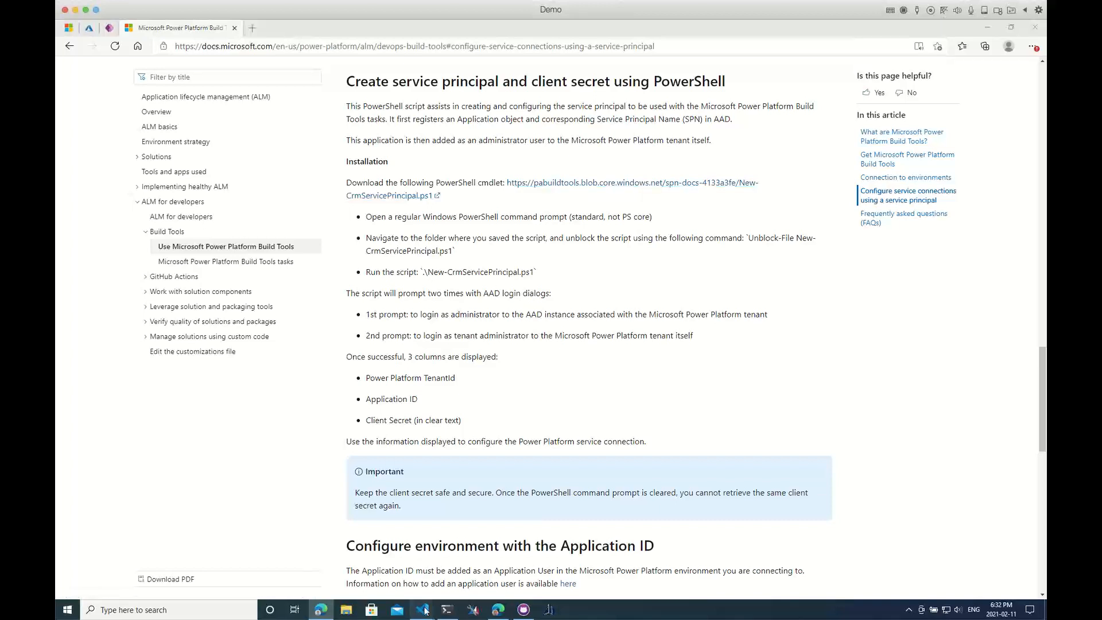
left_click(388, 561)
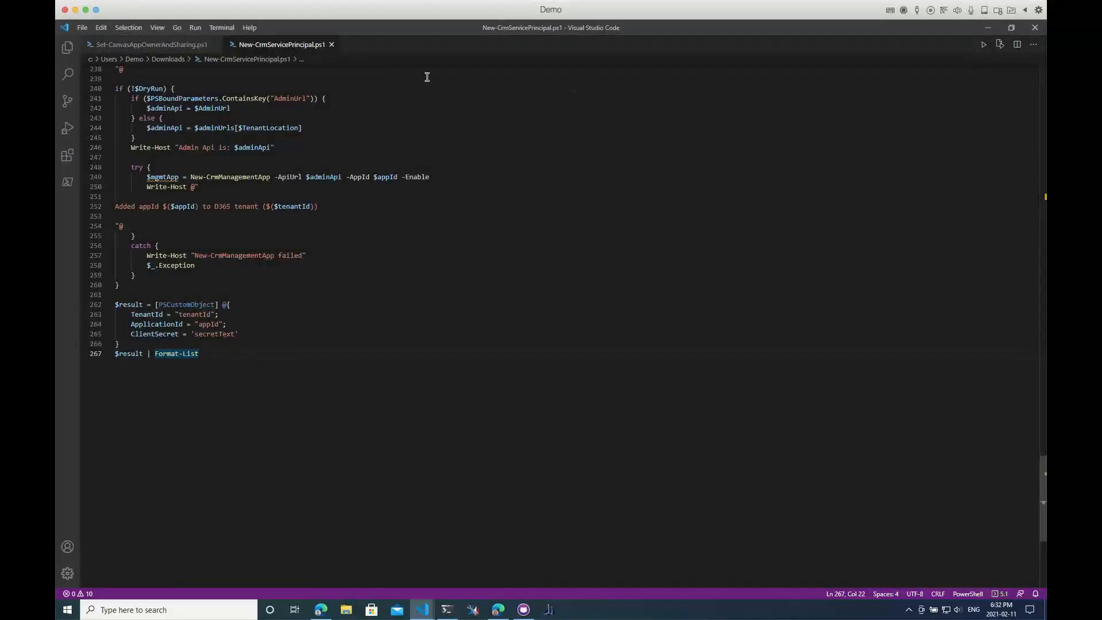
scroll(315, 256, "up", 5)
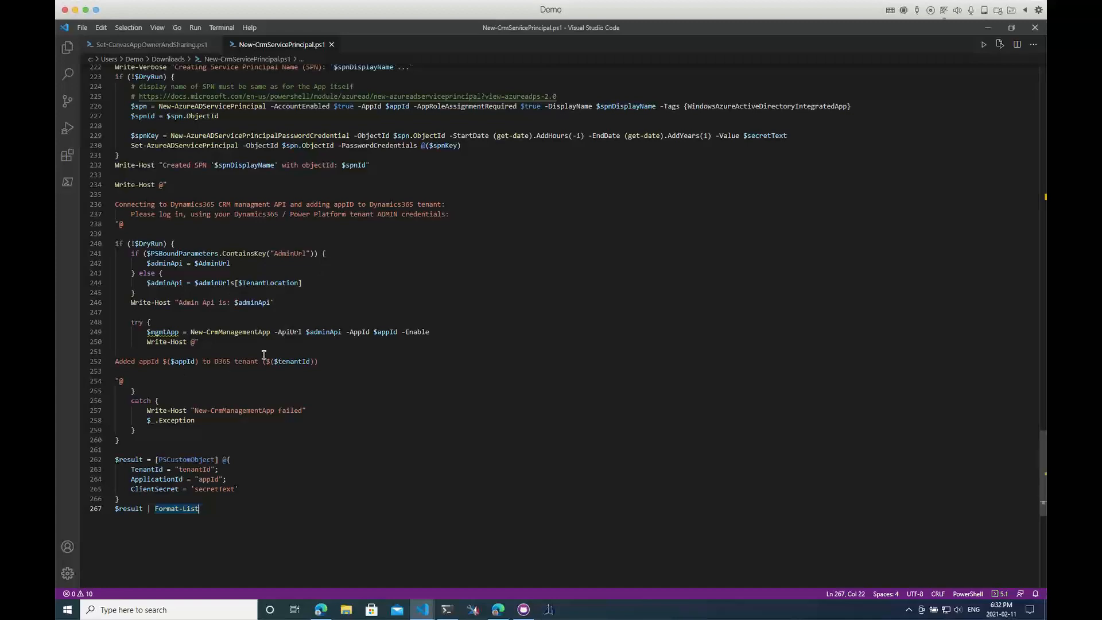
scroll(357, 357, "up", 9)
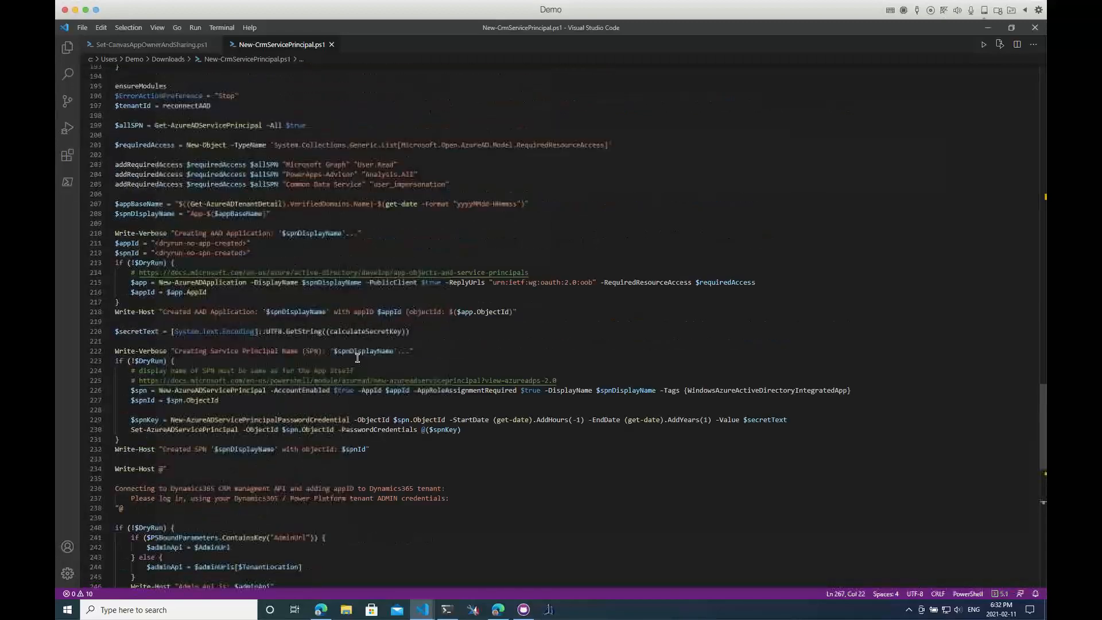
scroll(357, 358, "down", 3)
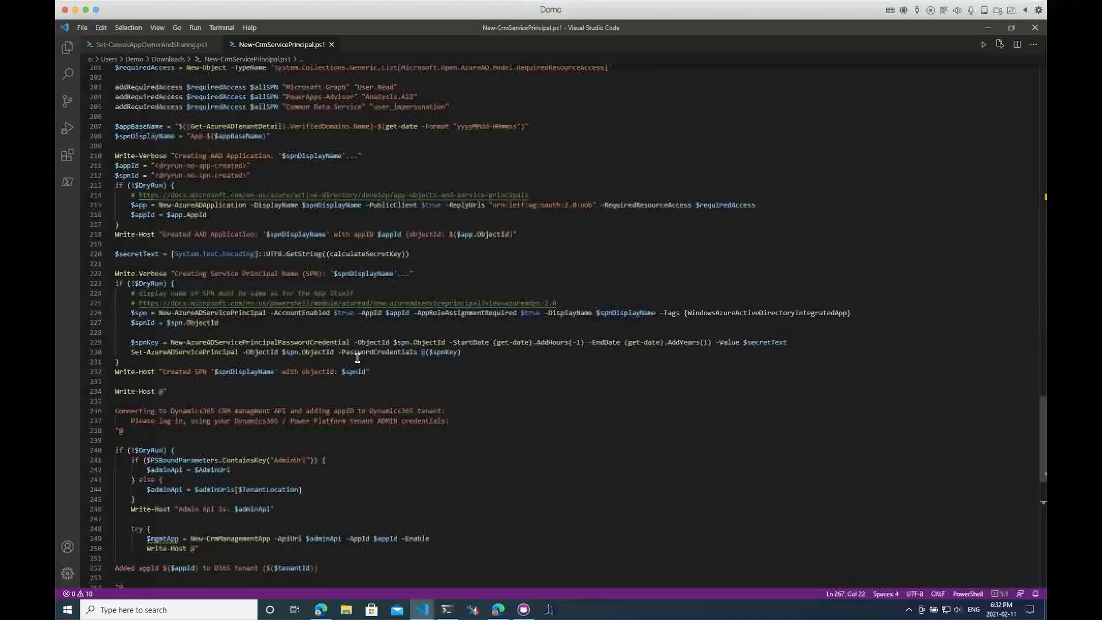
scroll(353, 363, "down", 5)
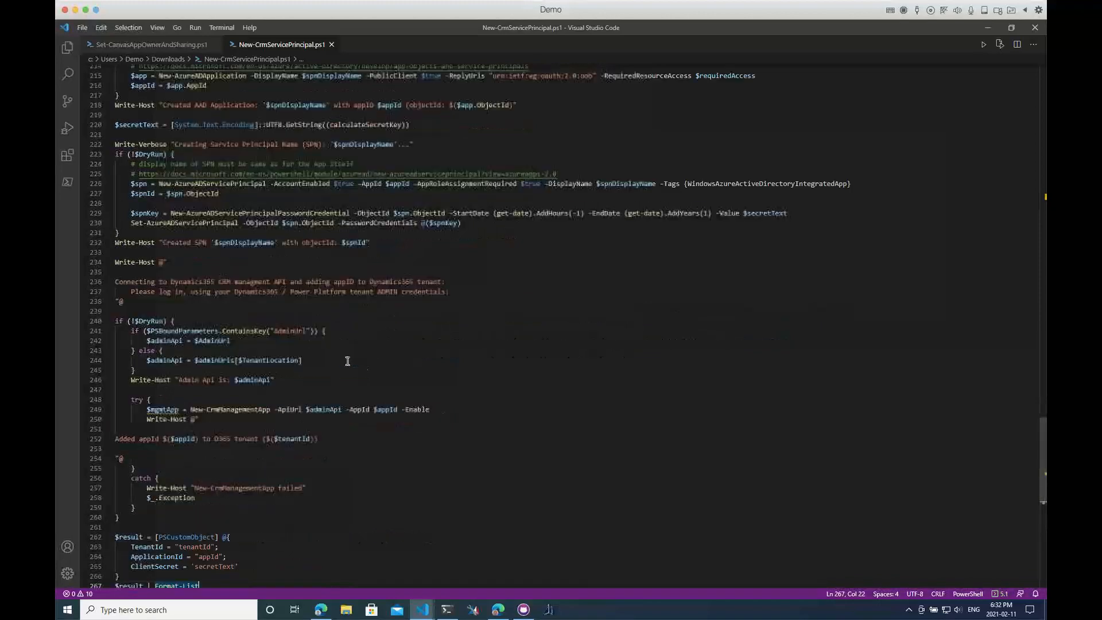
Check the module name and -MaximumVersion parameter on the Install-Module line of Set-CanvasAppOwnerAndSharing.ps1.
left_click(169, 45)
left_click_drag(183, 199, 361, 197)
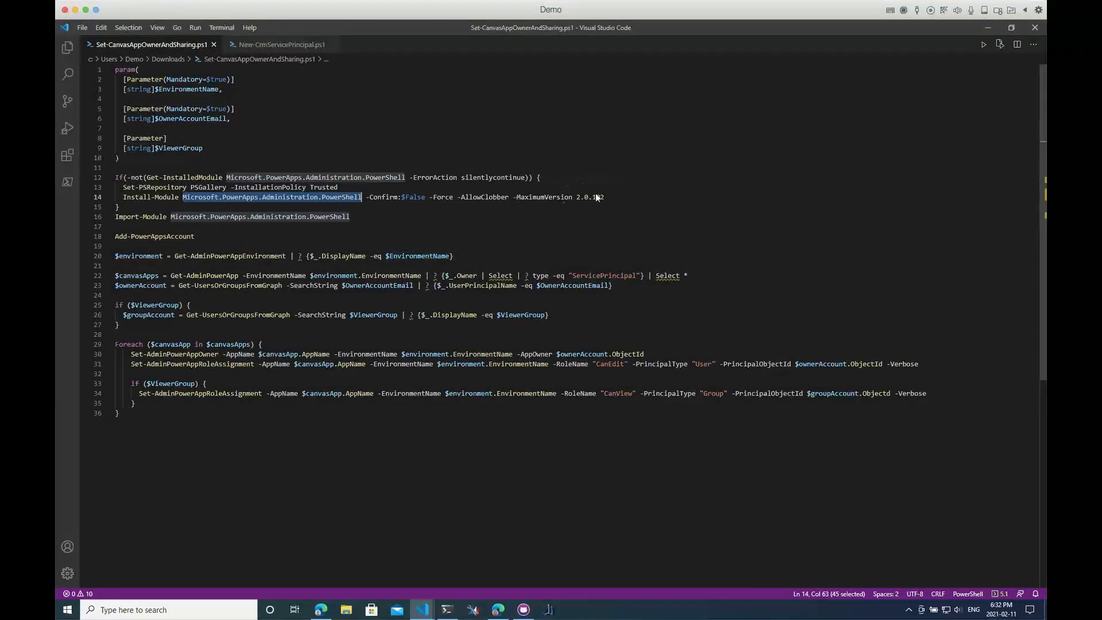
left_click(614, 197)
left_click(510, 197, "shift")
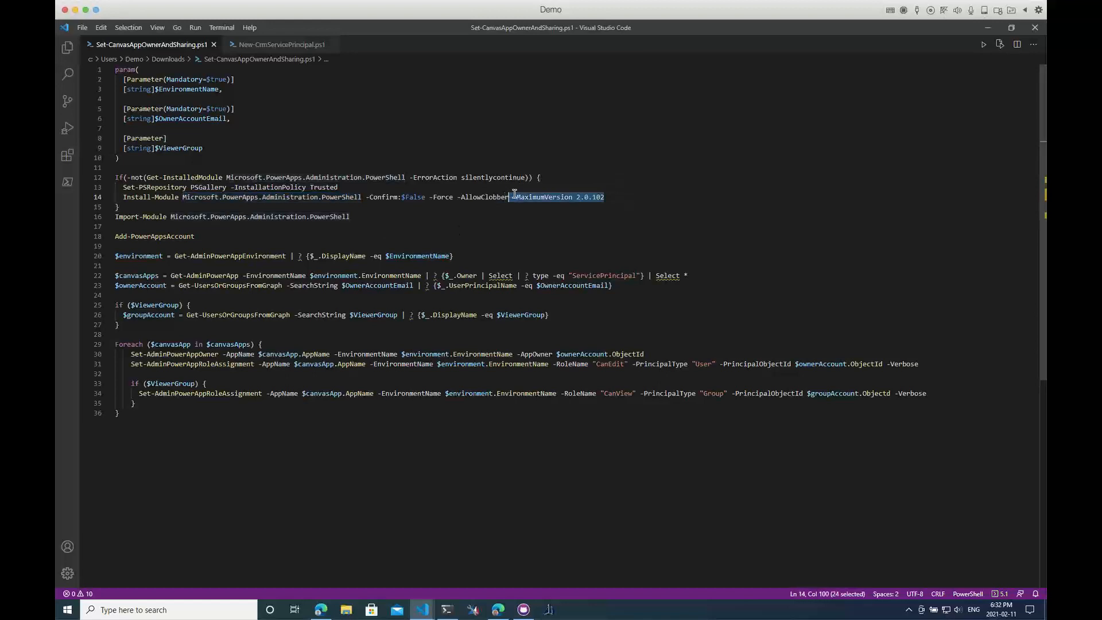
left_click(516, 197, "shift")
Examine the try/catch block around New-CrmManagementApp and the $result | Format-List output at the end of New-CrmServicePrincipal.ps1.
left_click(285, 47)
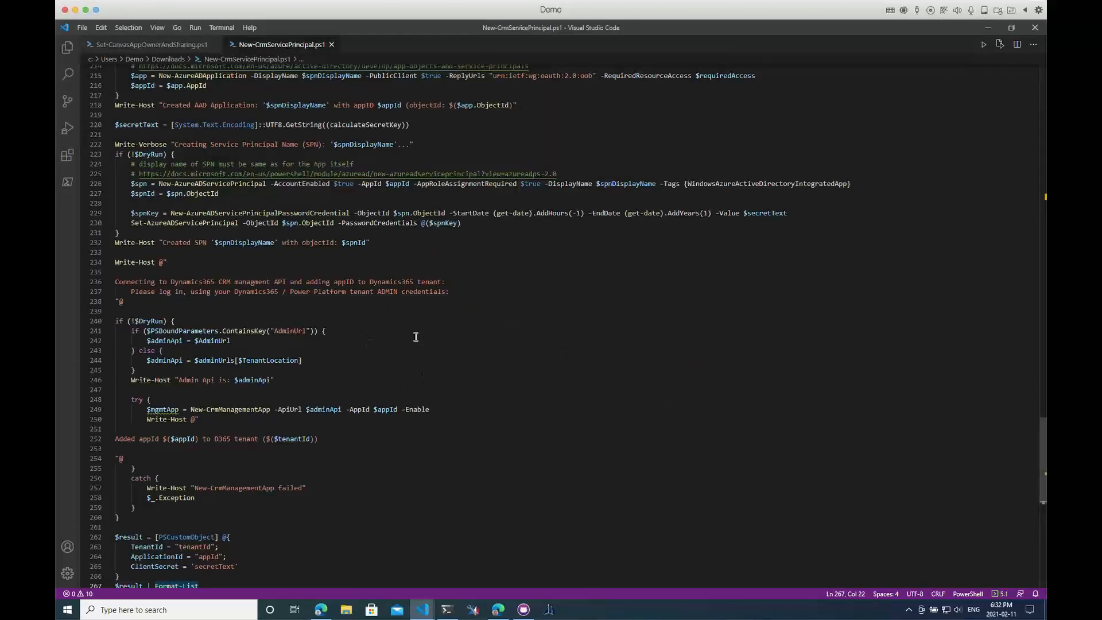
scroll(417, 337, "down", 3)
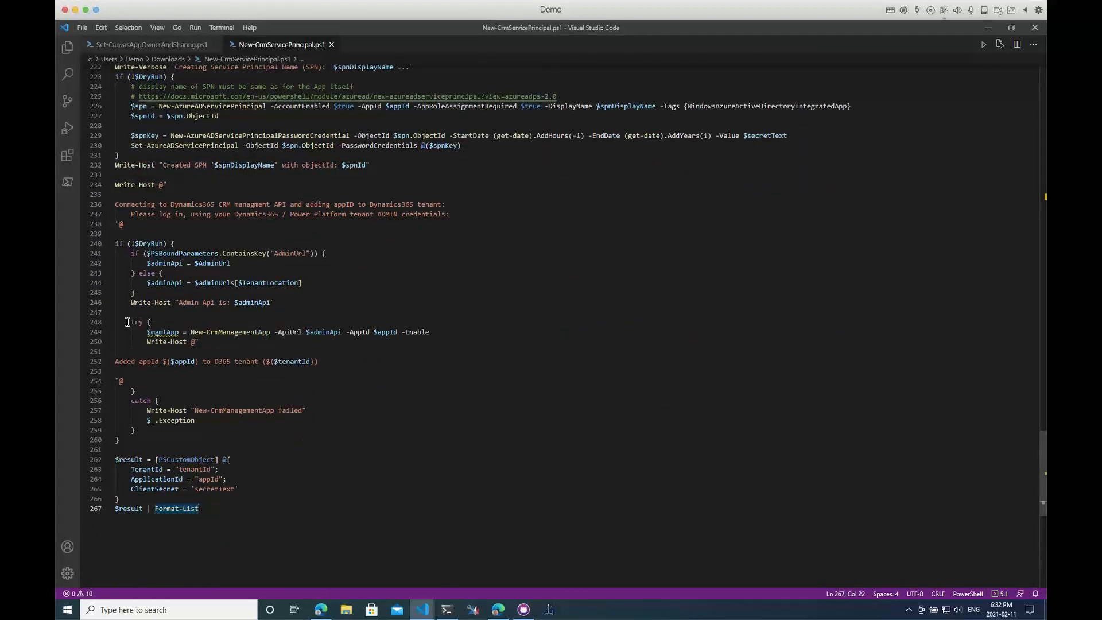
left_click_drag(128, 322, 233, 429)
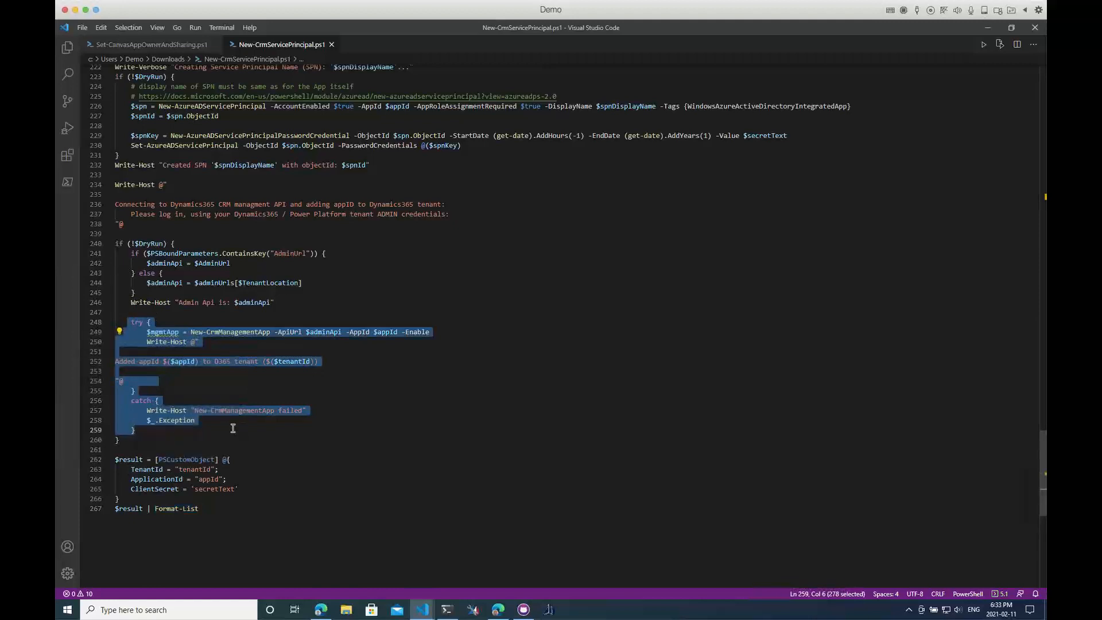
left_click(214, 332)
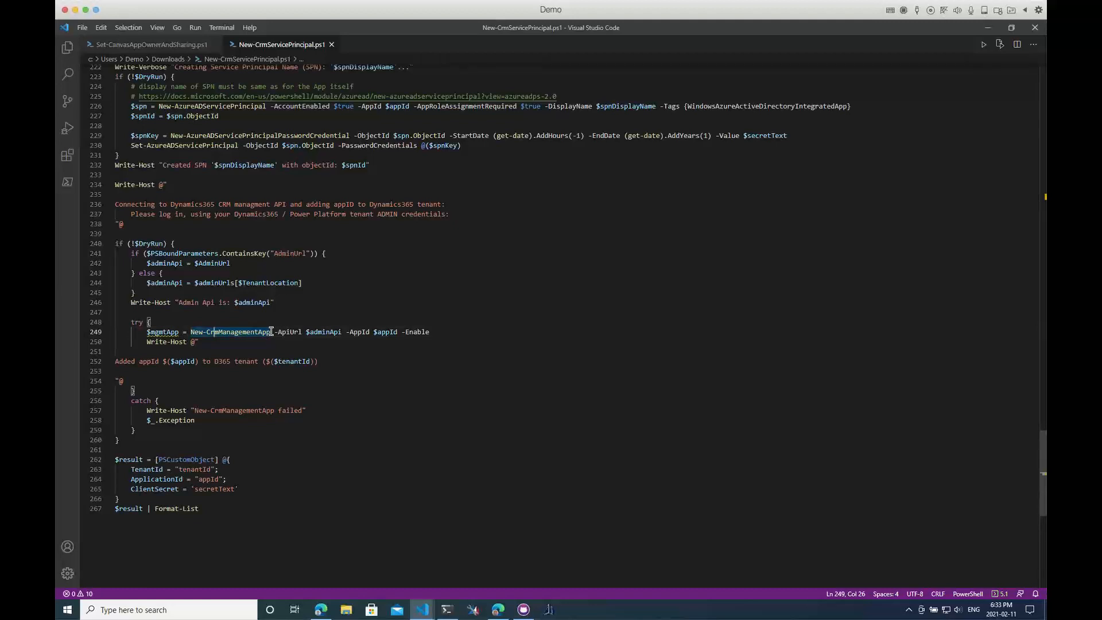
left_click(313, 411)
key("shift+Up")
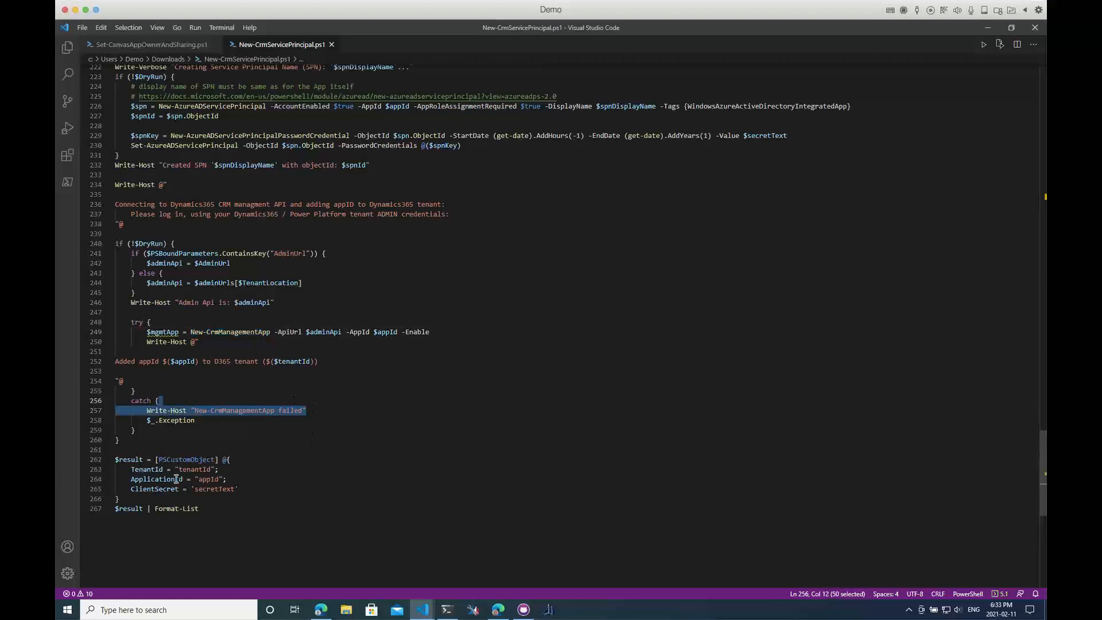
left_click_drag(230, 511, 258, 444)
left_click(259, 443)
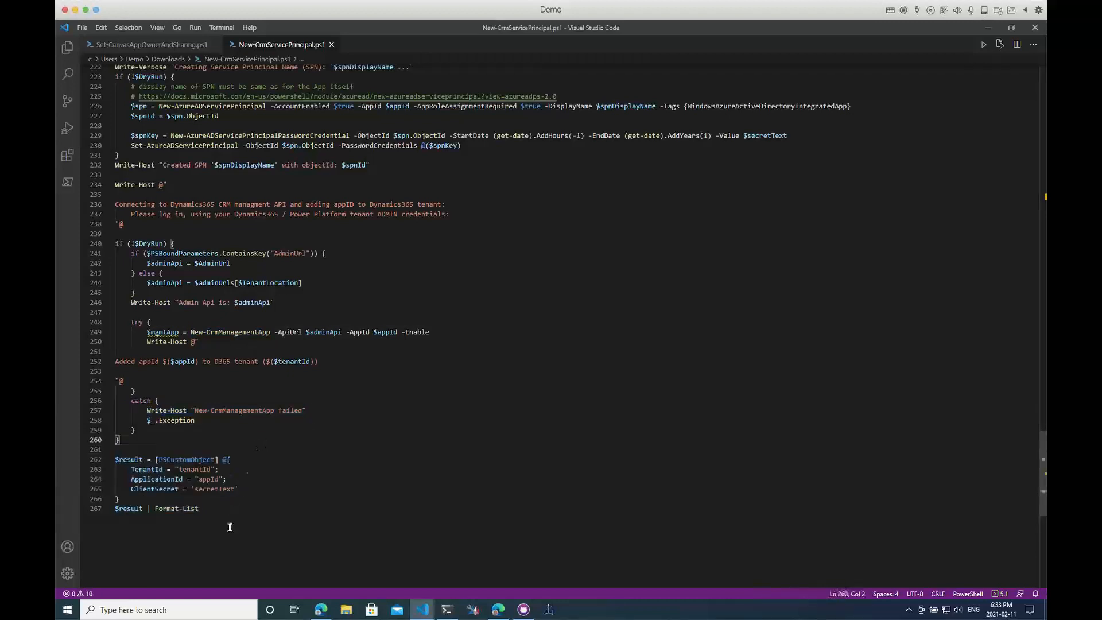
left_click_drag(218, 508, 105, 508)
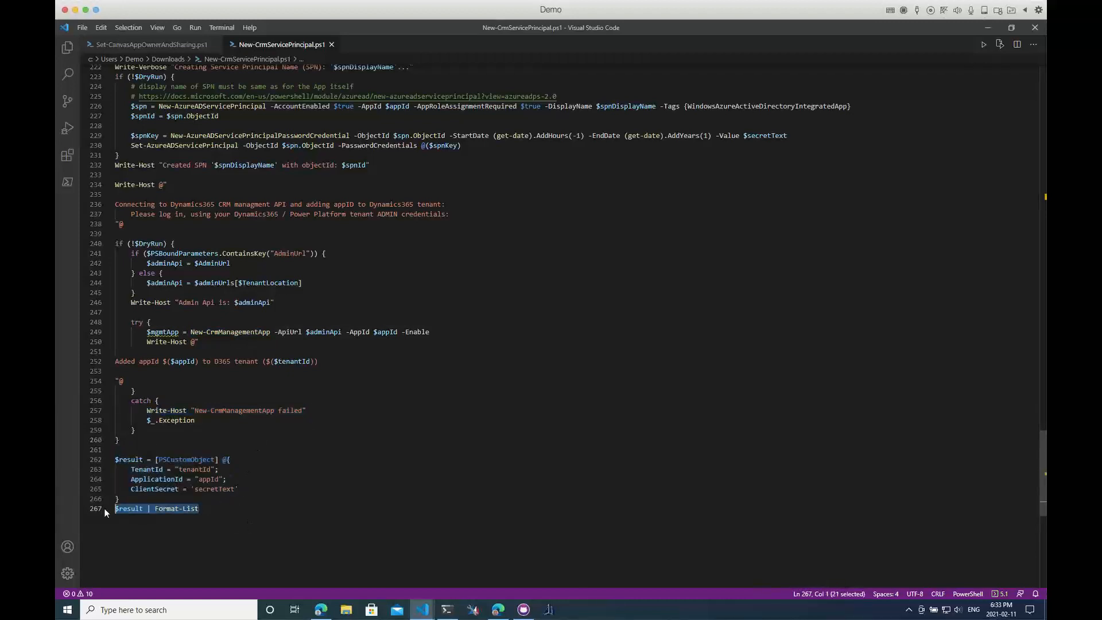
left_click(224, 508)
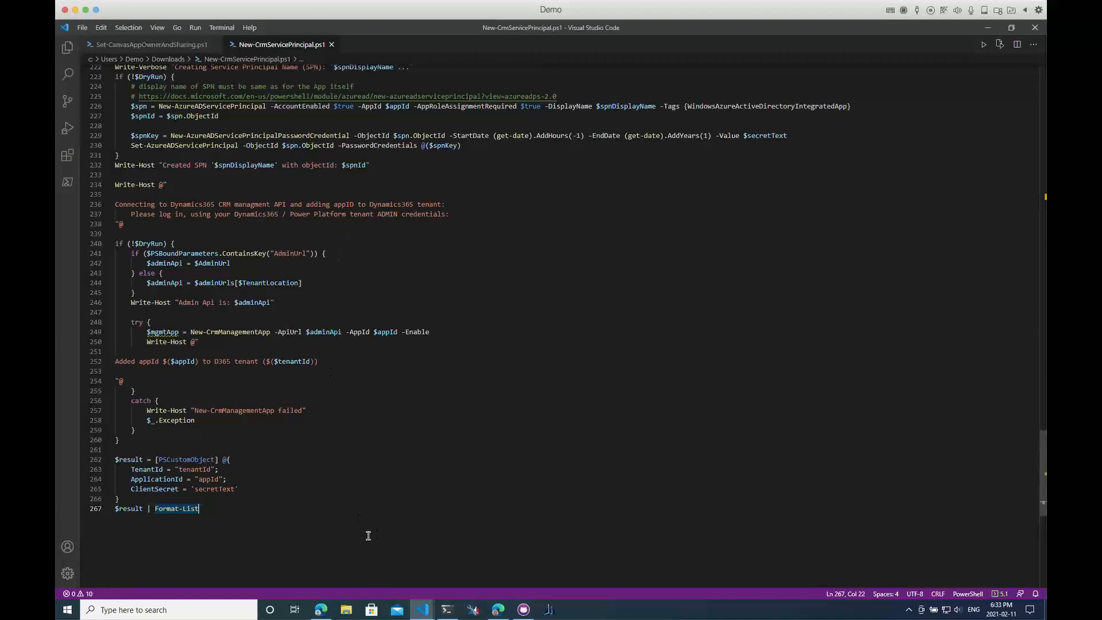
mouse_move(326, 611)
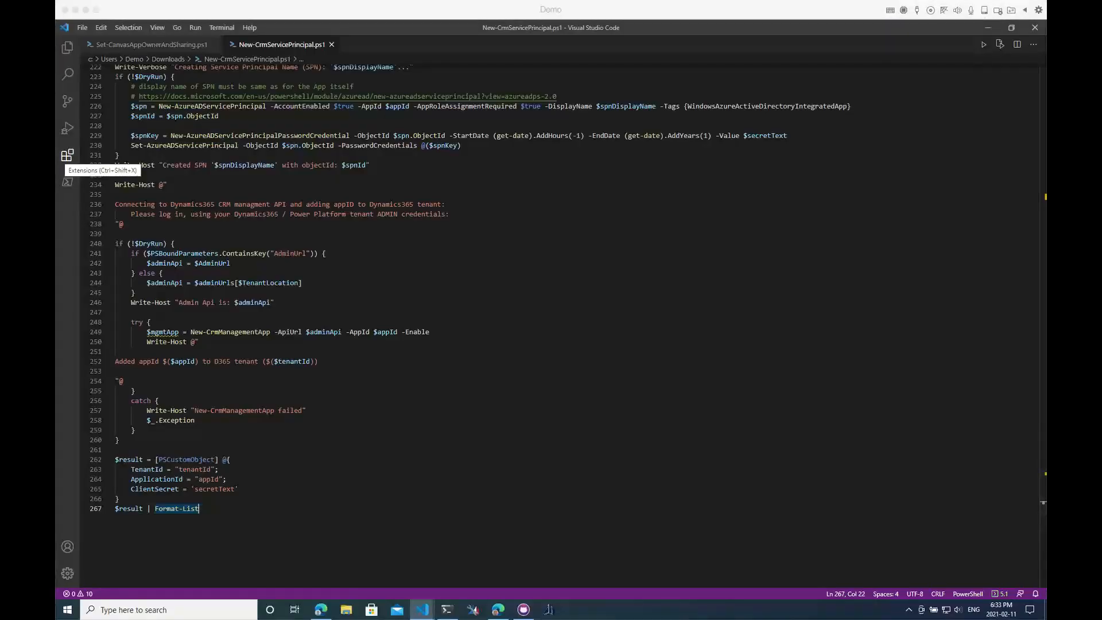
left_click(295, 15)
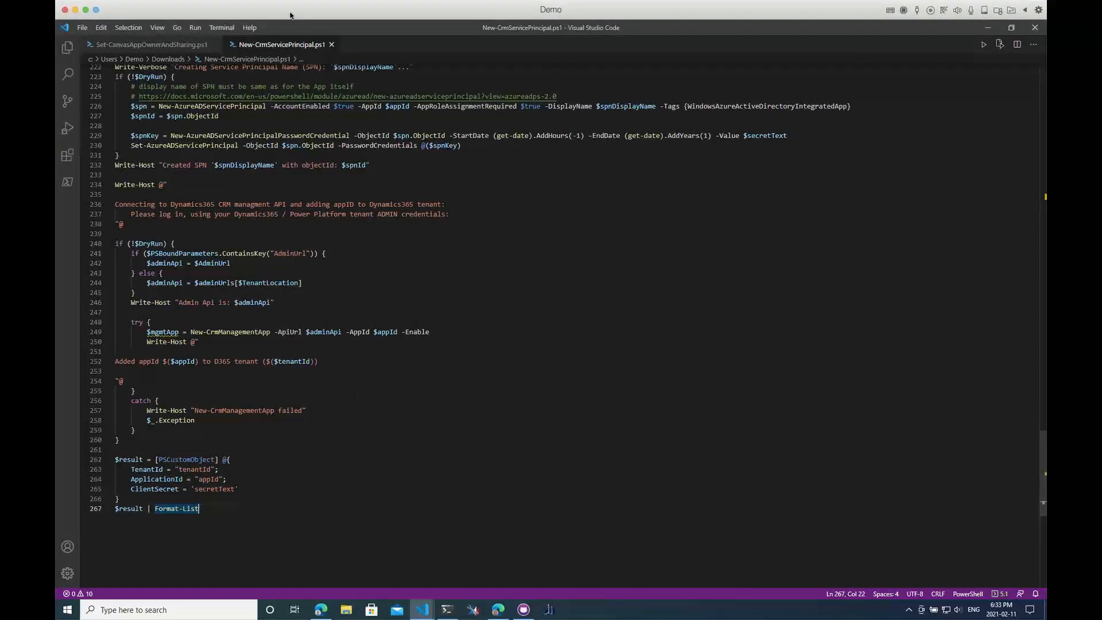
left_click(232, 28)
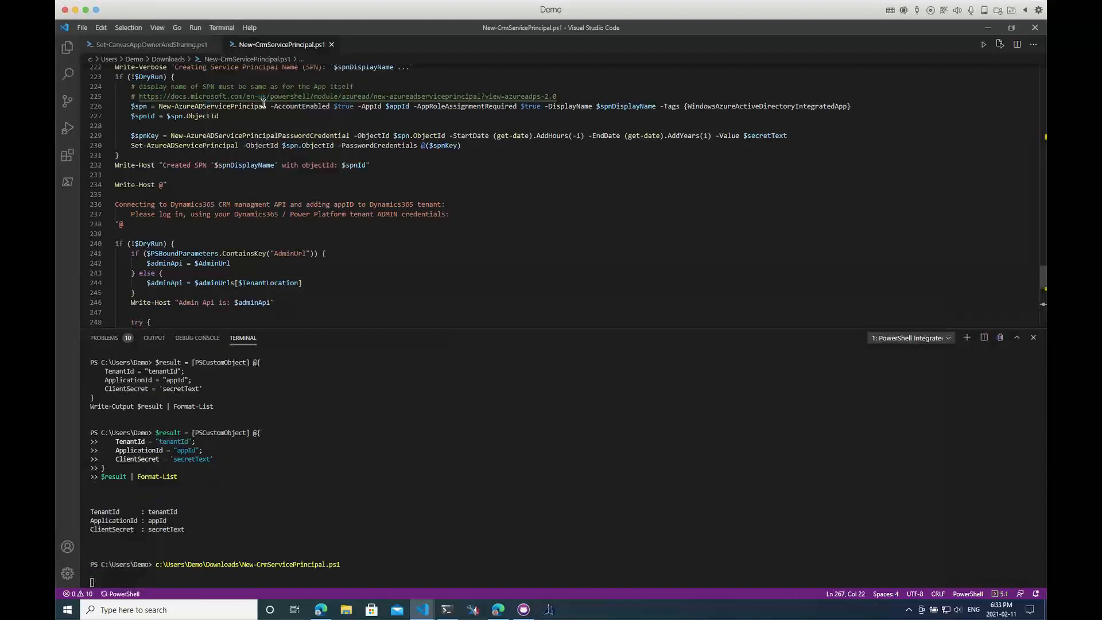
left_click(264, 104)
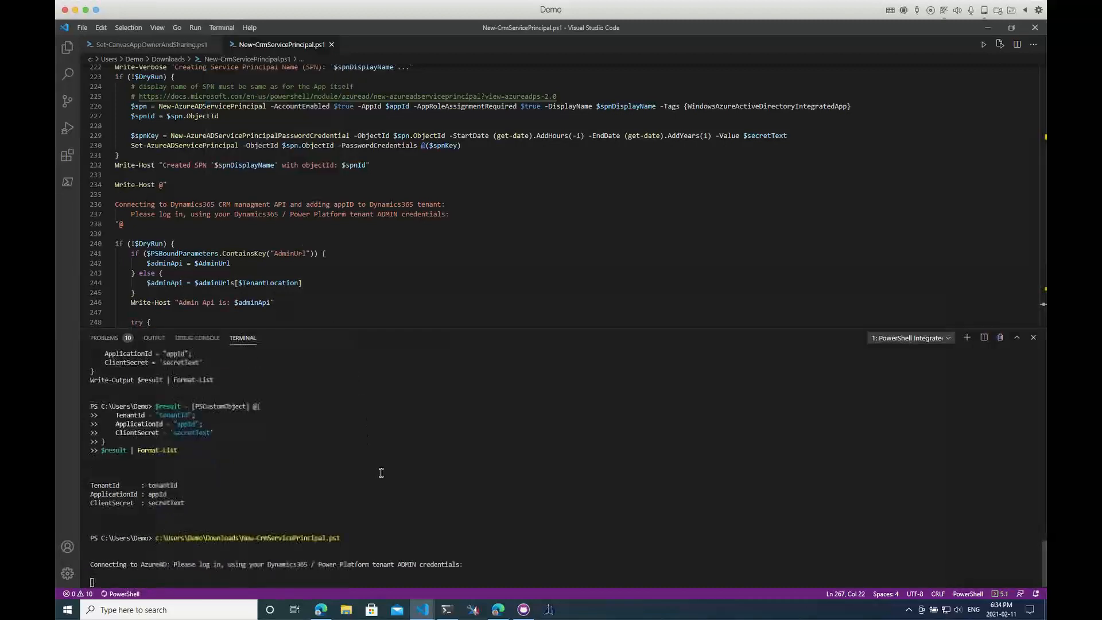
key("ctrl+z")
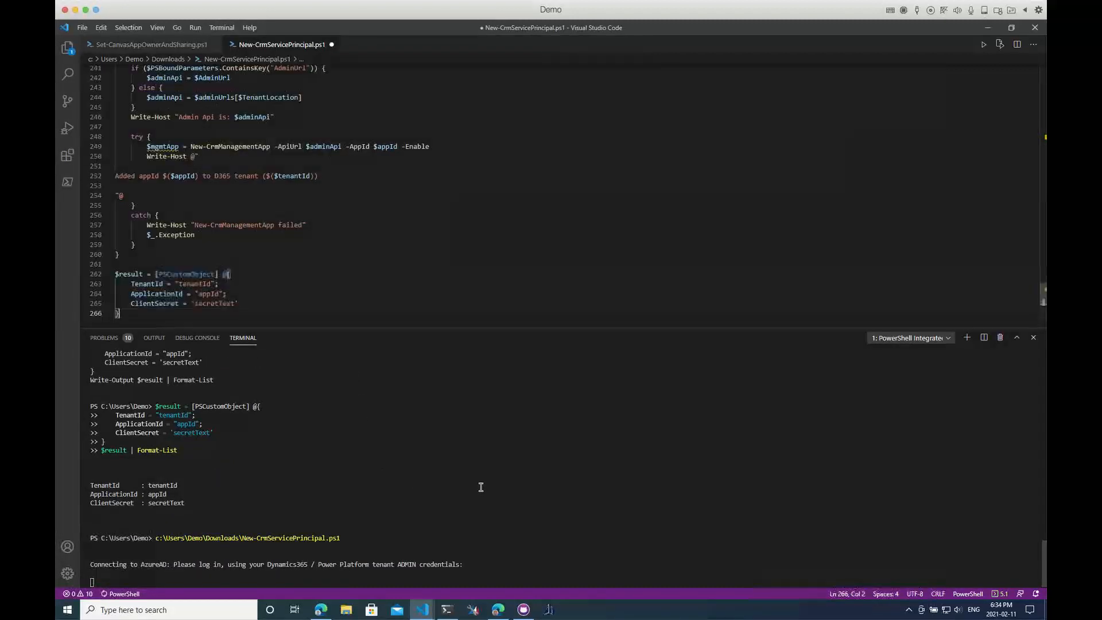
left_click(476, 273)
key("ctrl+y")
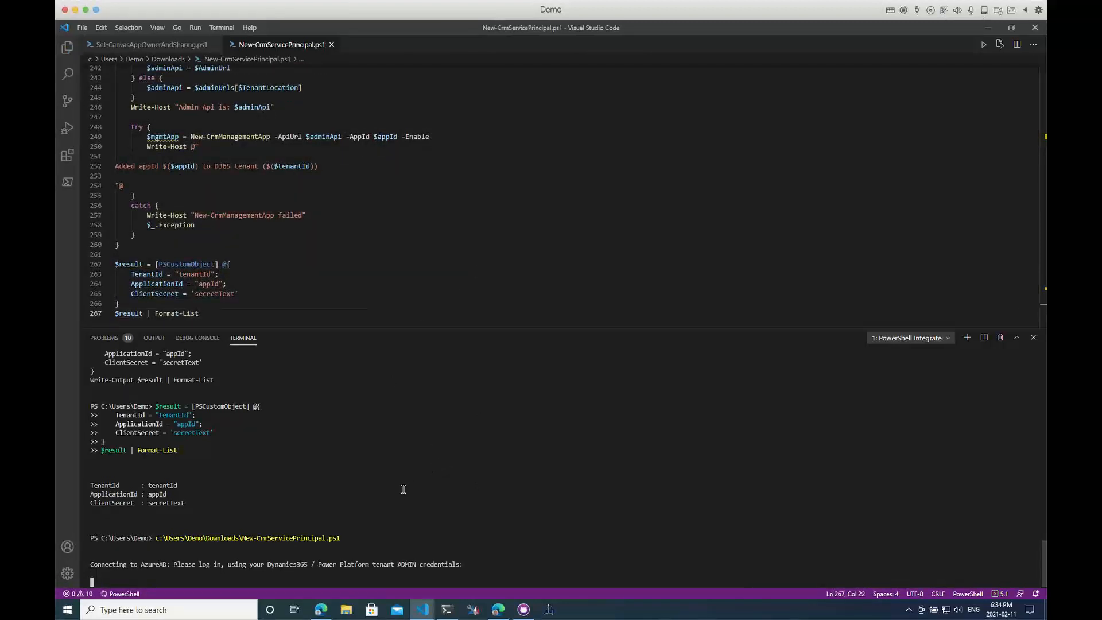
left_click(1034, 338)
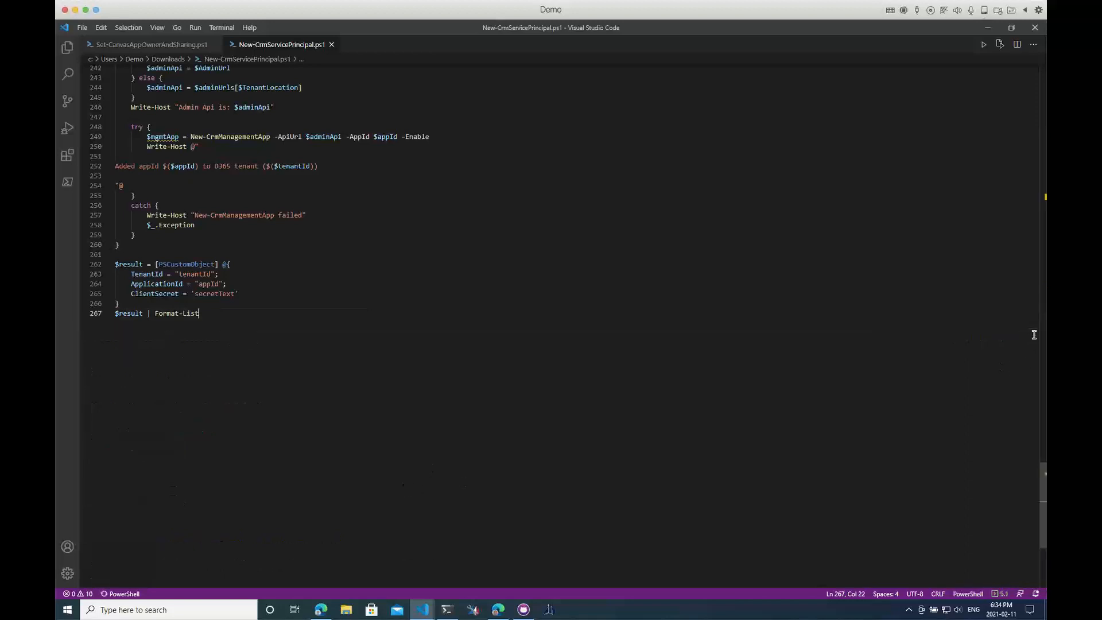
Return to the Build Tools documentation in the browser, bring up the administrator Windows PowerShell console over it and clear its output.
mouse_move(449, 610)
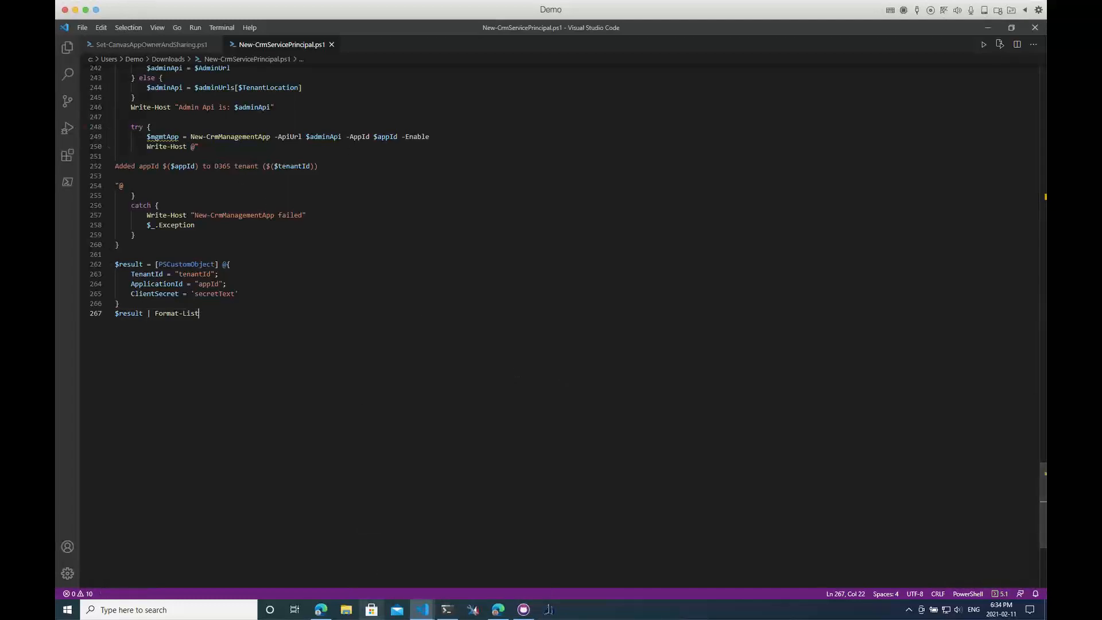
left_click(321, 610)
key("ctrl+l")
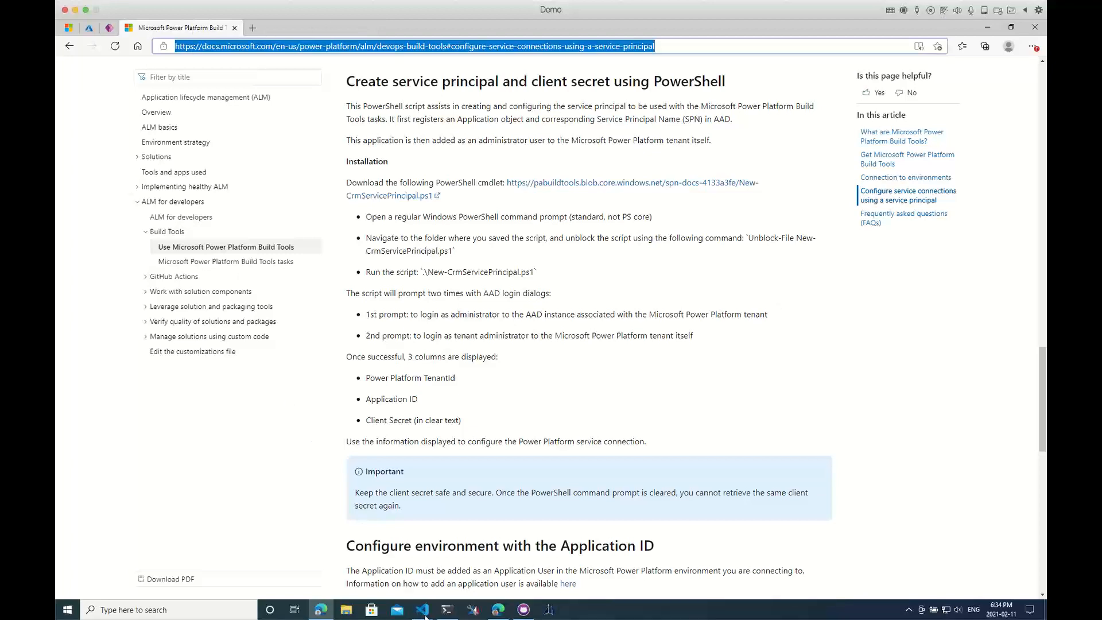
left_click(448, 610)
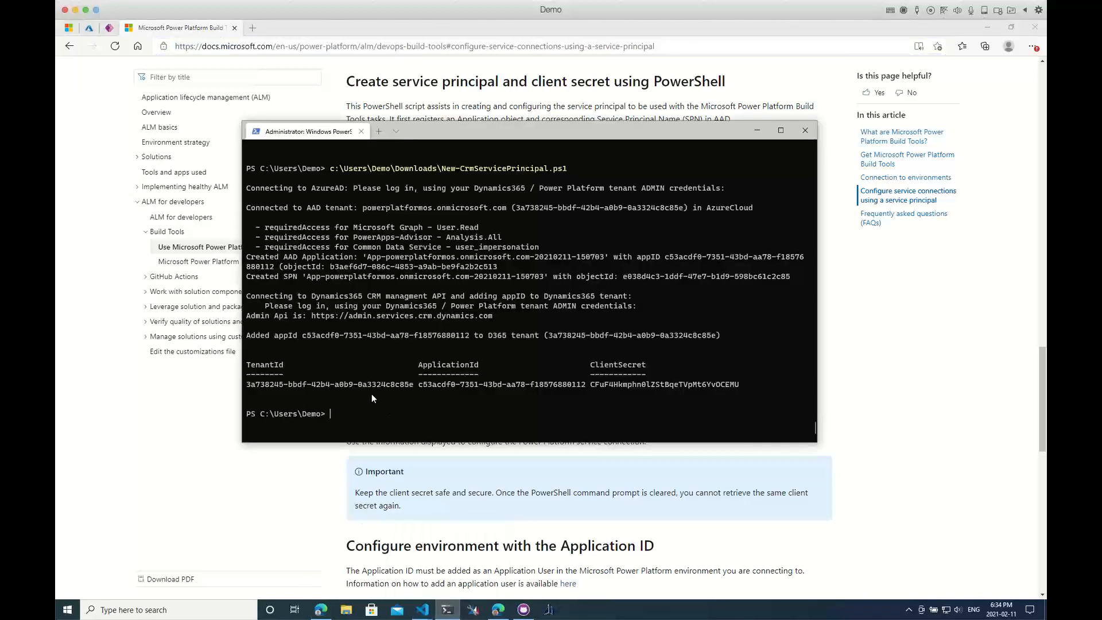
key("ctrl+l")
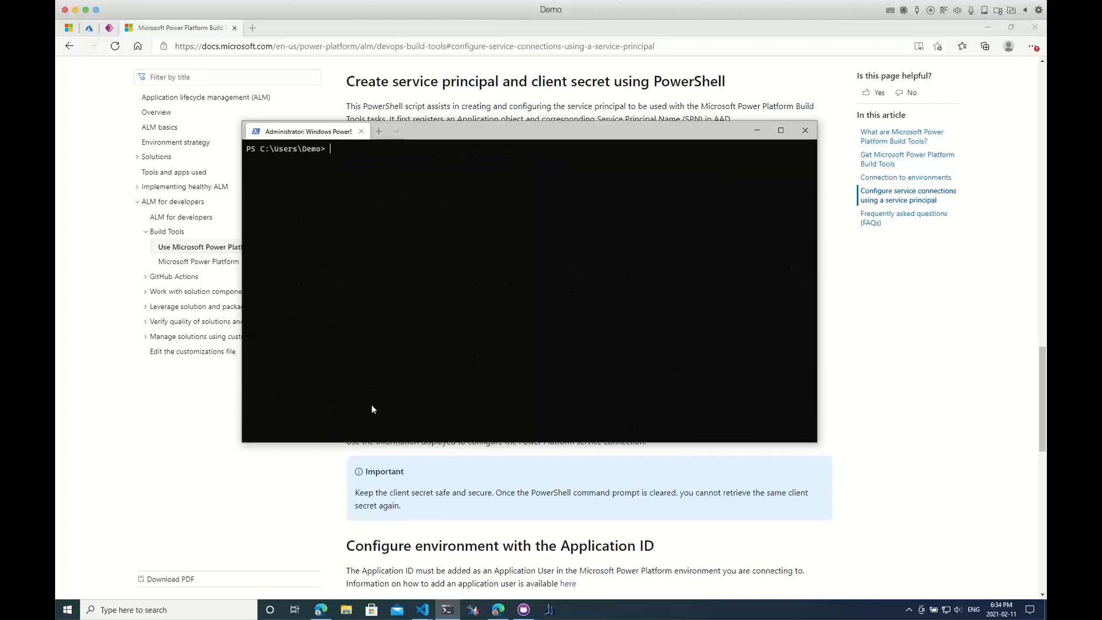
Run c:\Users\Demo\Downloads\New-CrmServicePrincipal.ps1 from the command history, with the console moved lower on the desktop.
key("Up")
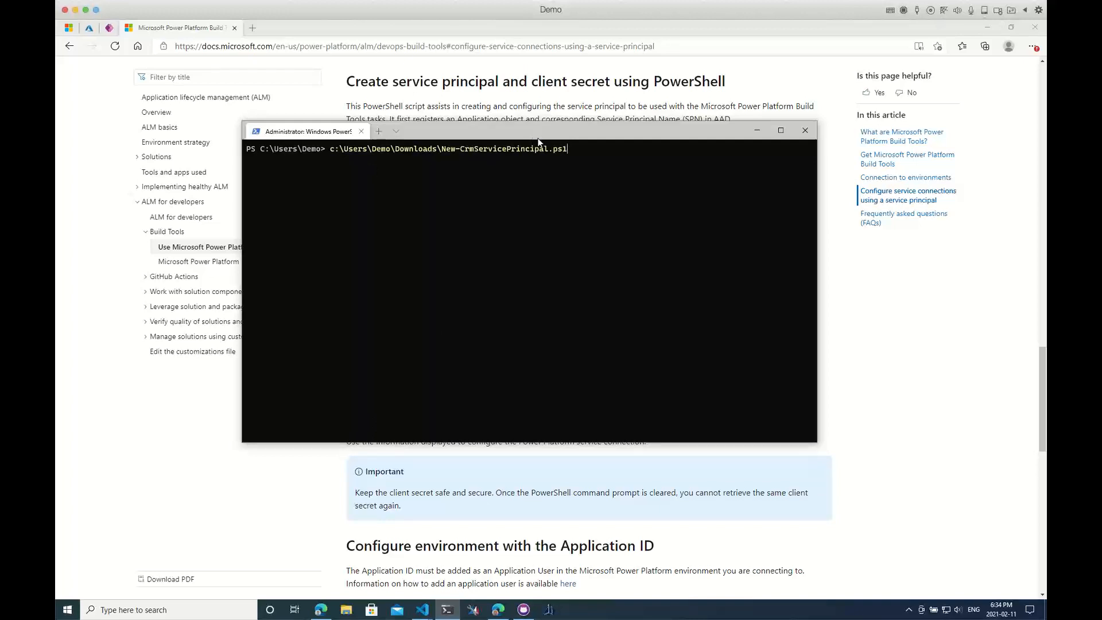
left_click_drag(538, 141, 547, 231)
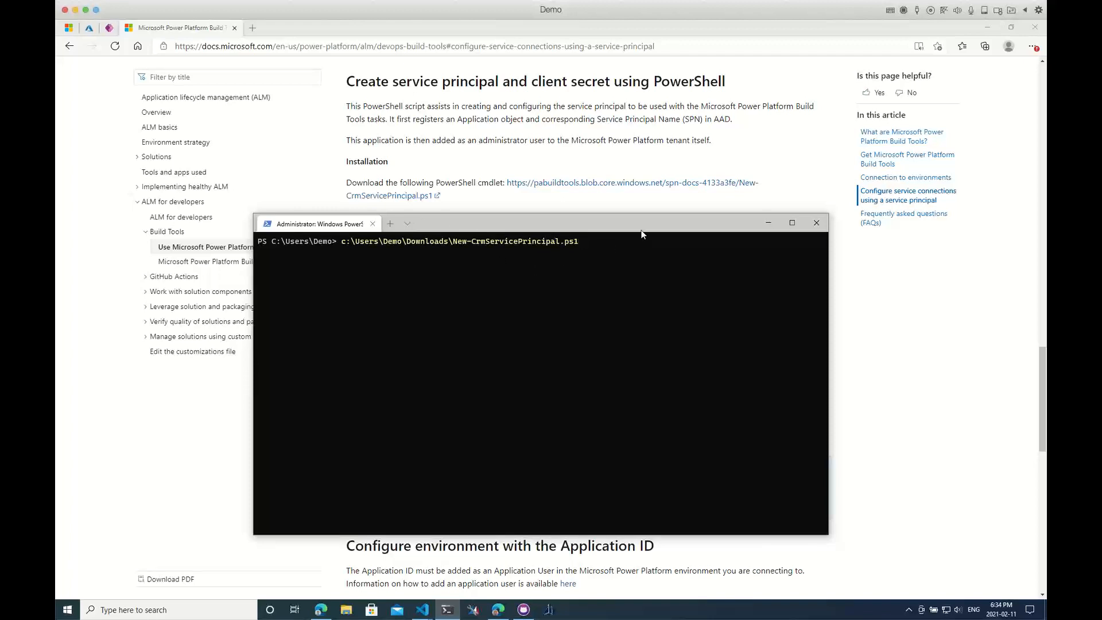
key("Return")
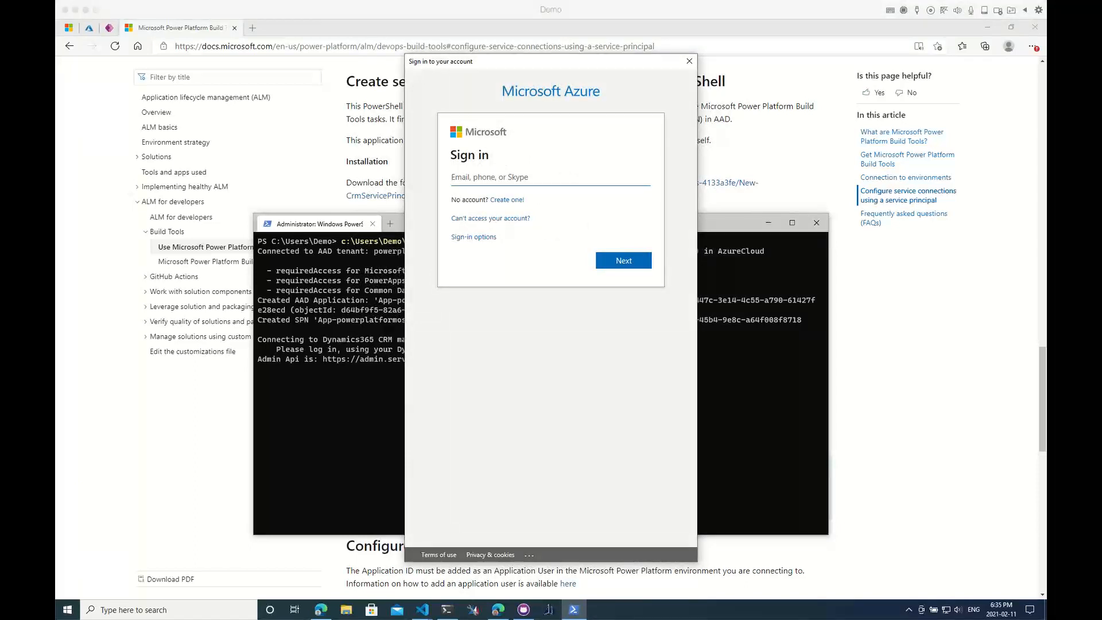
Sign in to the Microsoft Azure prompt with the tenant administrator's e-mail and account password, re-entering the password when asked again.
left_click(507, 178)
key("ctrl+v")
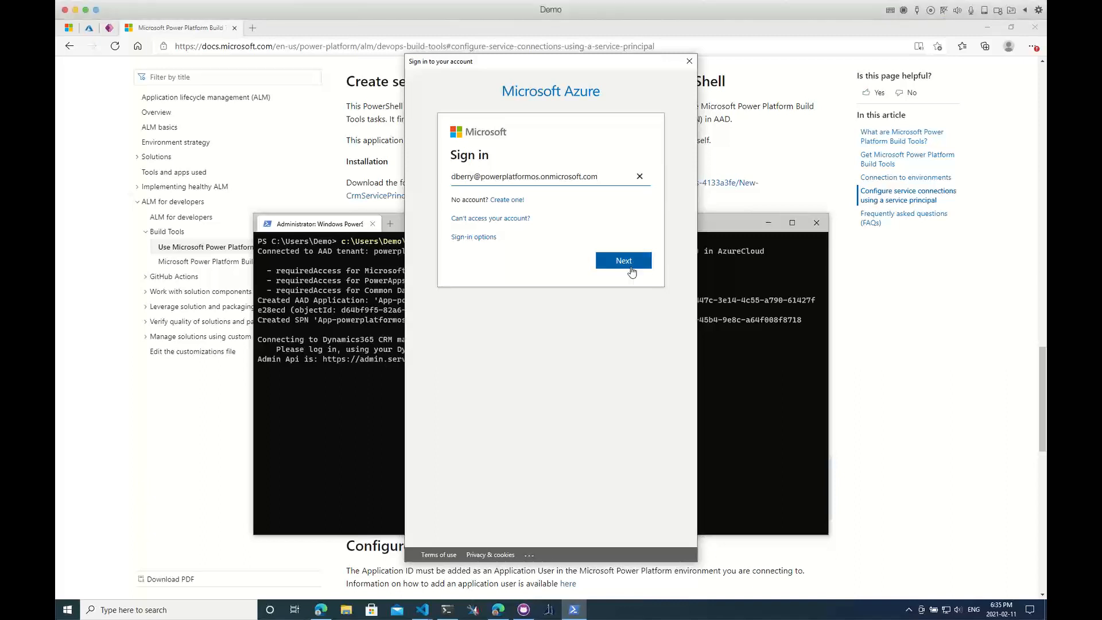
left_click(629, 265)
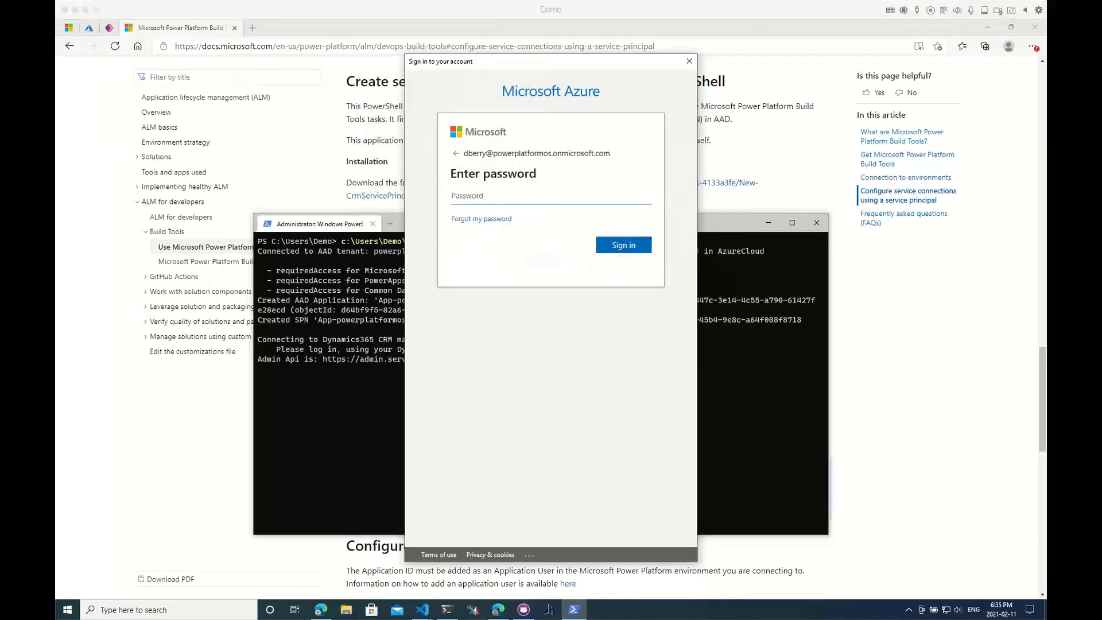
left_click(492, 198)
key("ctrl+v")
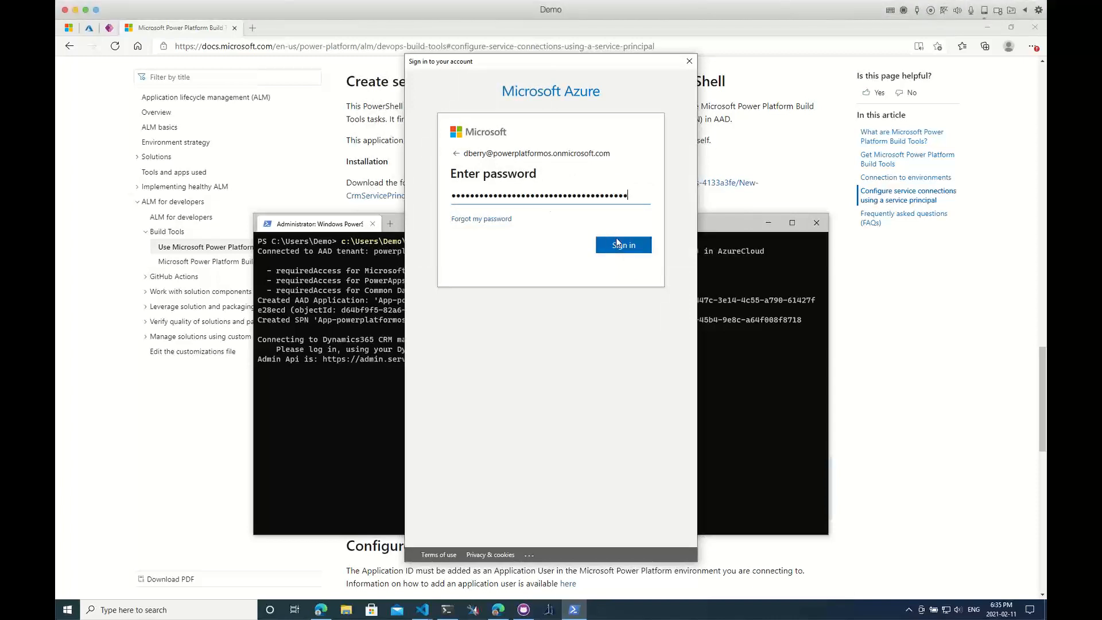
left_click(620, 246)
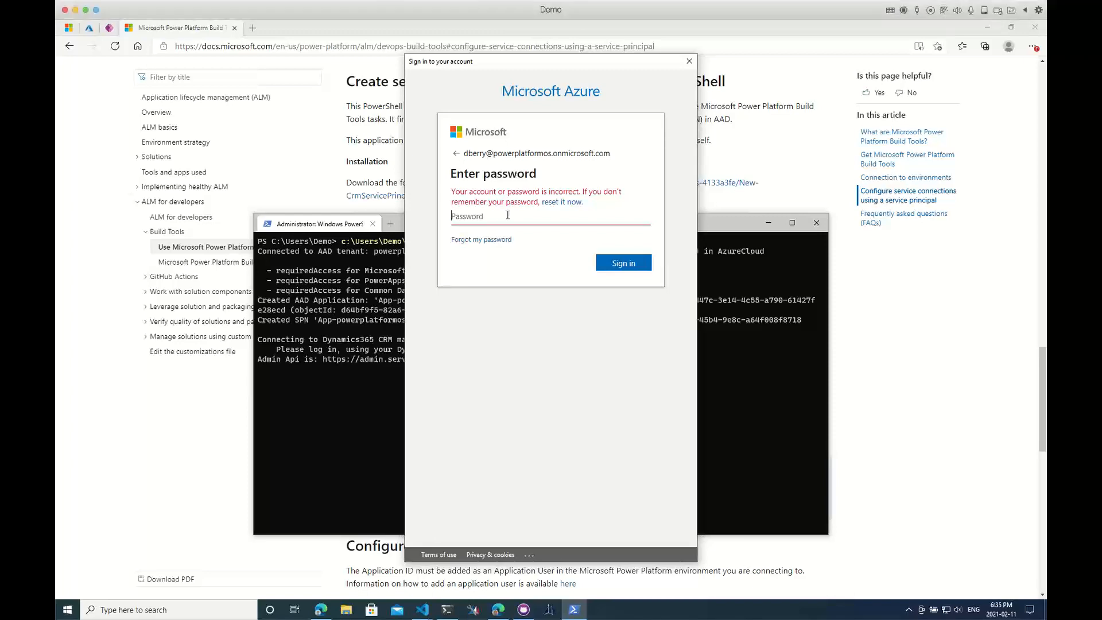
key("ctrl+v")
left_click(626, 263)
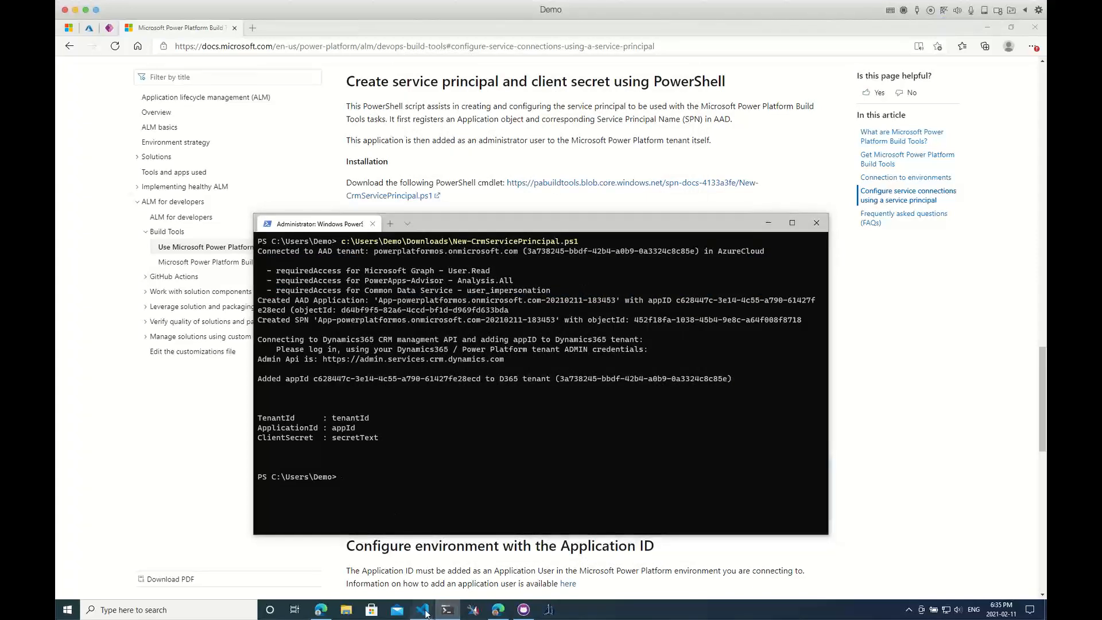
In Visual Studio Code, undo the $result edits in New-CrmServicePrincipal.ps1 back to the $tenantId, $appId and $secretText variables.
mouse_move(423, 610)
left_click(375, 556)
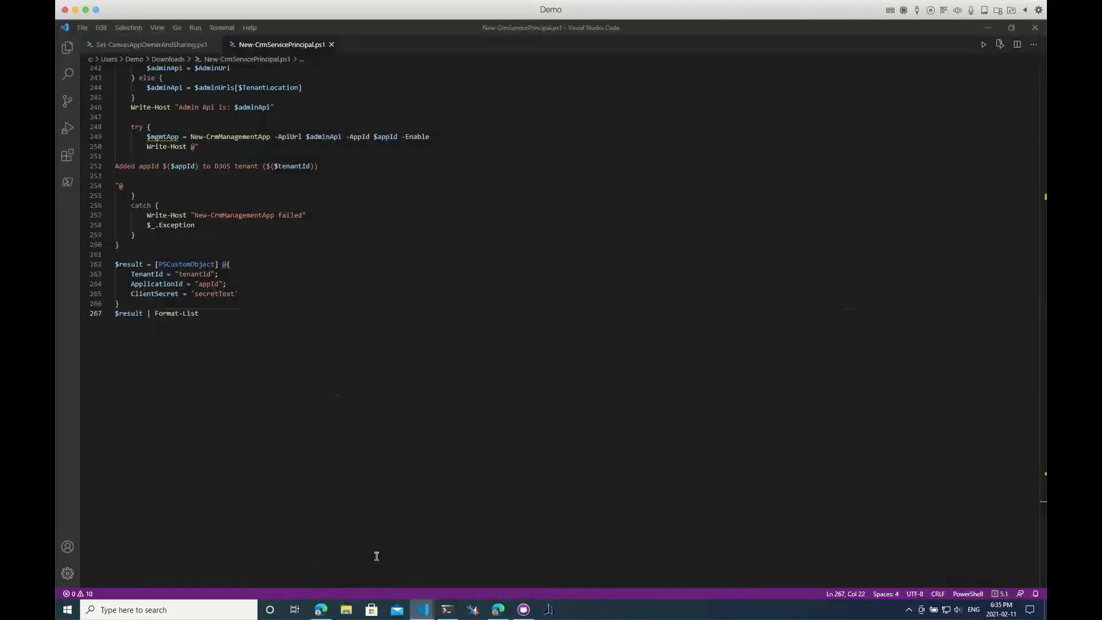
left_click(253, 295)
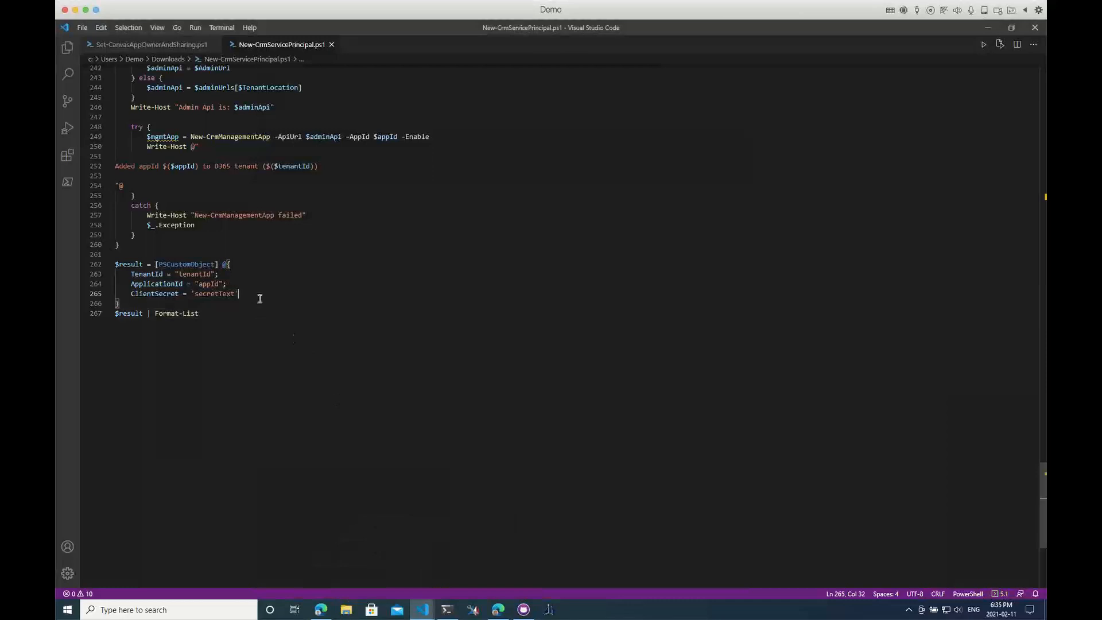
key("ctrl+z")
key("ctrl+z")
key("ctrl+z")
key("ctrl+z")
key("ctrl+z")
key("ctrl+z")
key("ctrl+z")
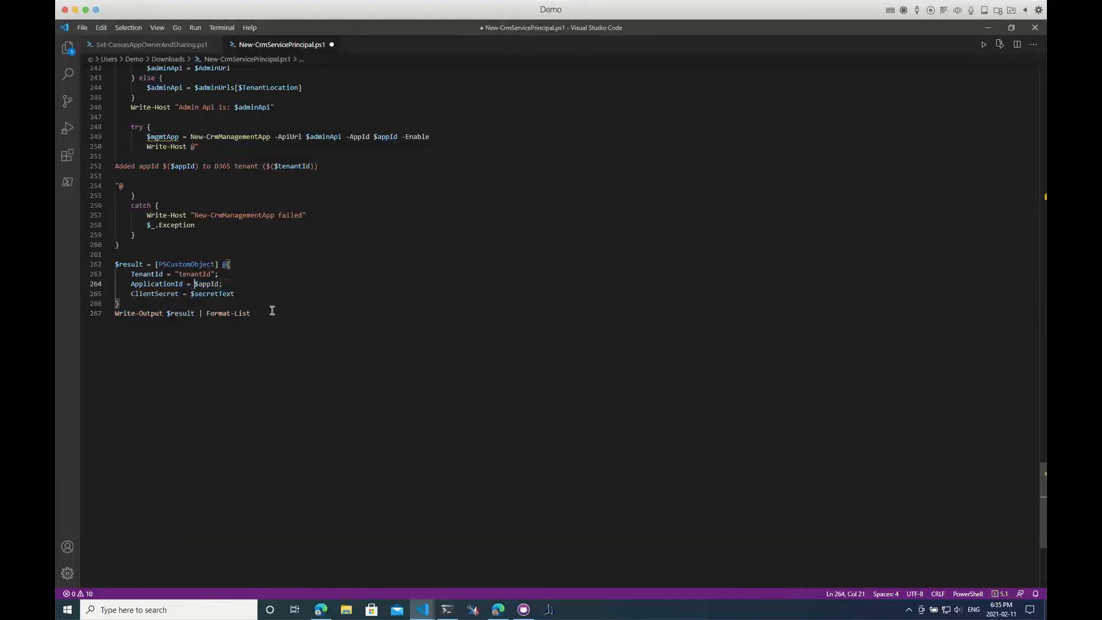
key("ctrl+y")
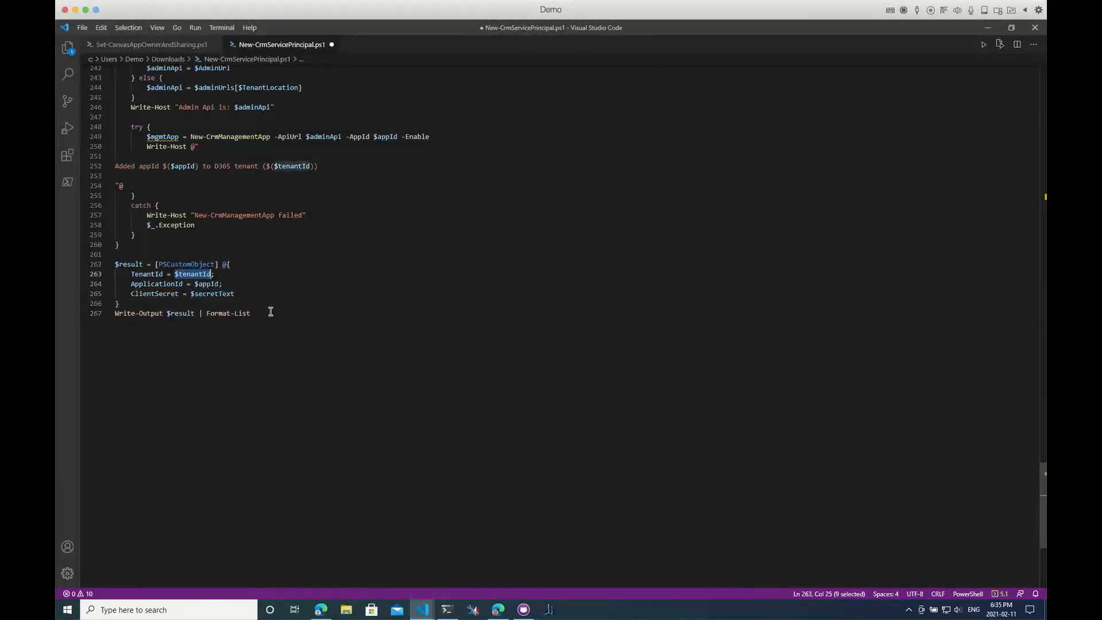
Remove Write-Output from the script's last line, leaving $result | Format-List, and save the file.
left_click(187, 314)
left_click_drag(168, 314, 90, 314)
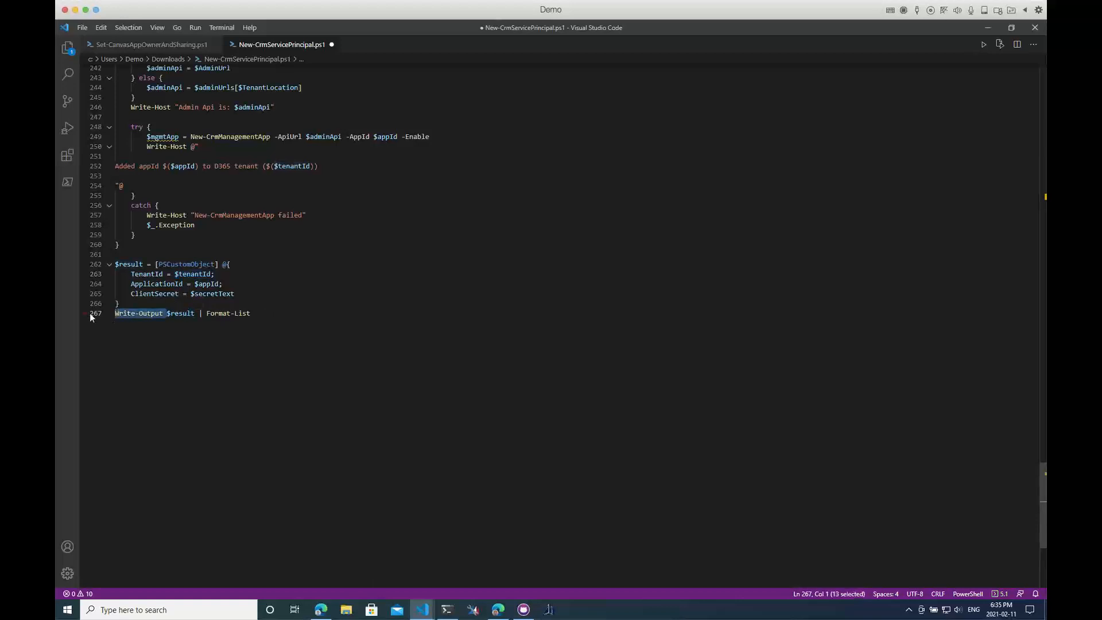
key("Delete")
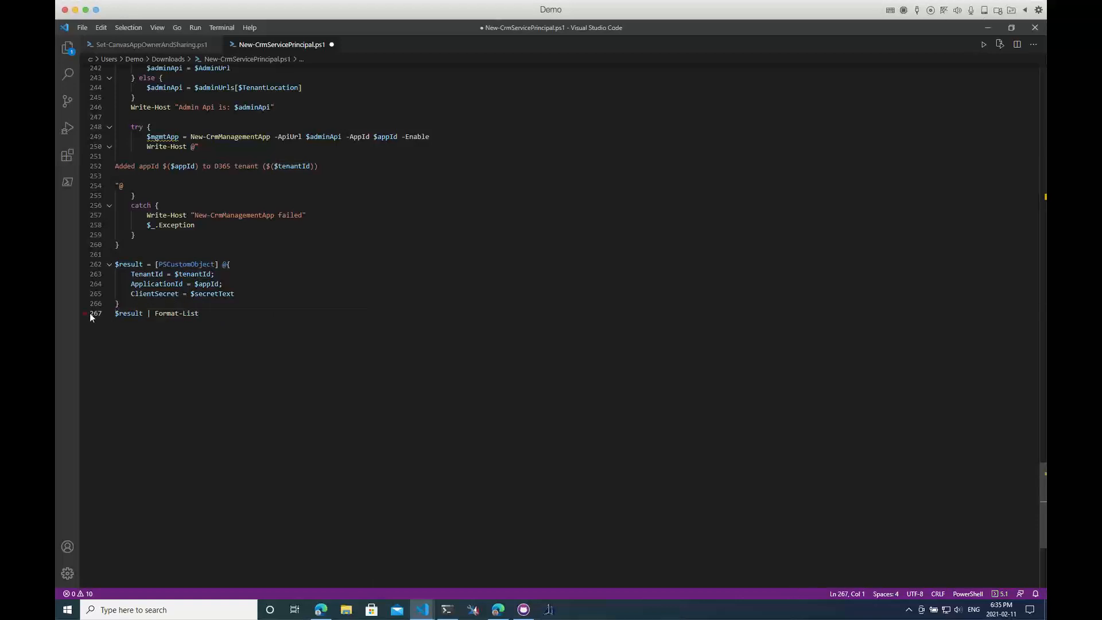
left_click(520, 313)
key("ctrl+s")
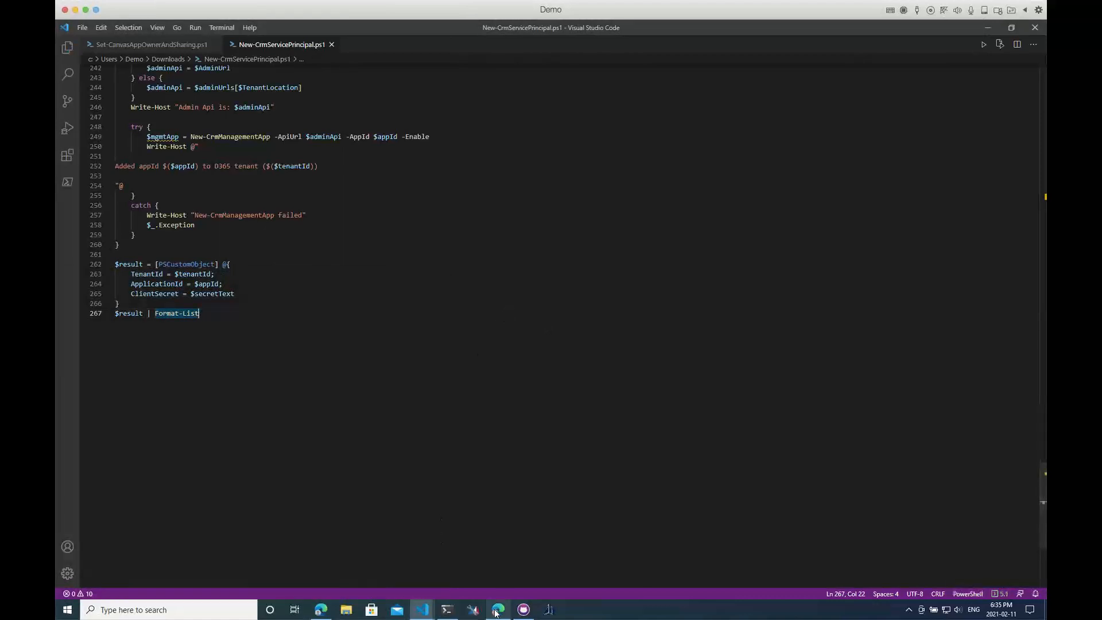
Switch to the administrator PowerShell console, clear it with cls and rerun c:\Users\Demo\Downloads\New-CrmServicePrincipal.ps1.
left_click(447, 610)
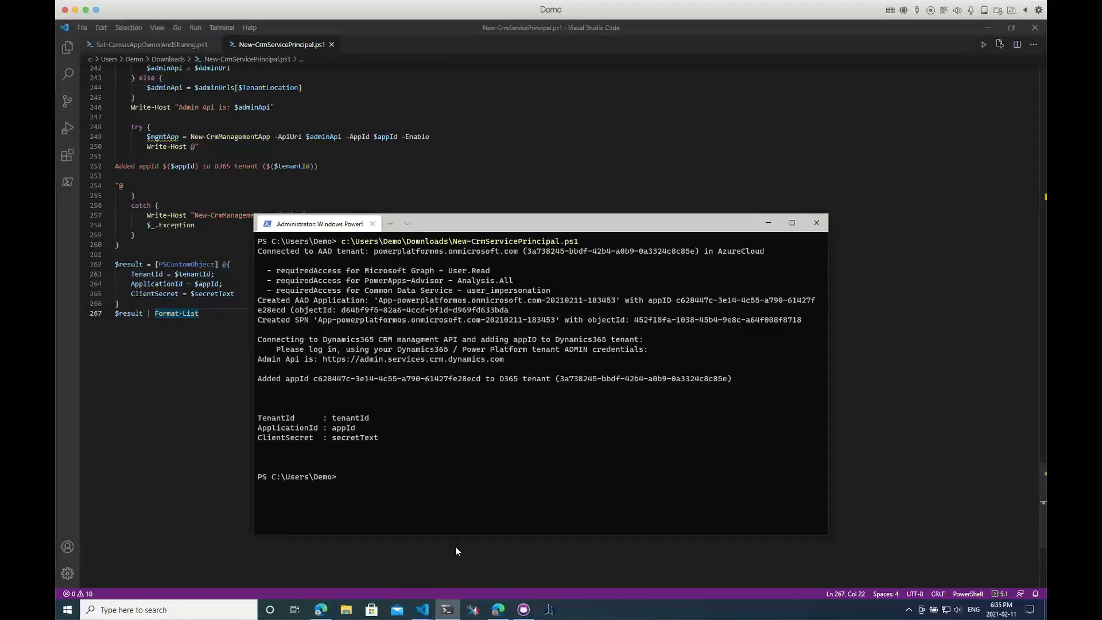
type("cls")
key("Return")
type("c:\\Users\\Demo\\Downloads\\New-CrmServicePrincipal.ps1")
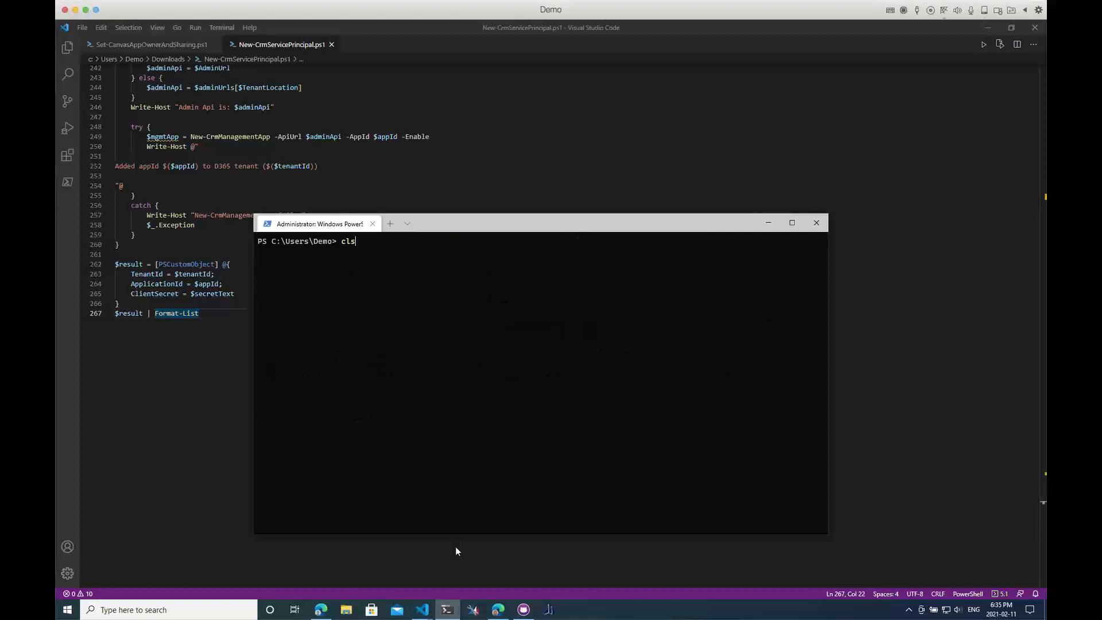
key("Return")
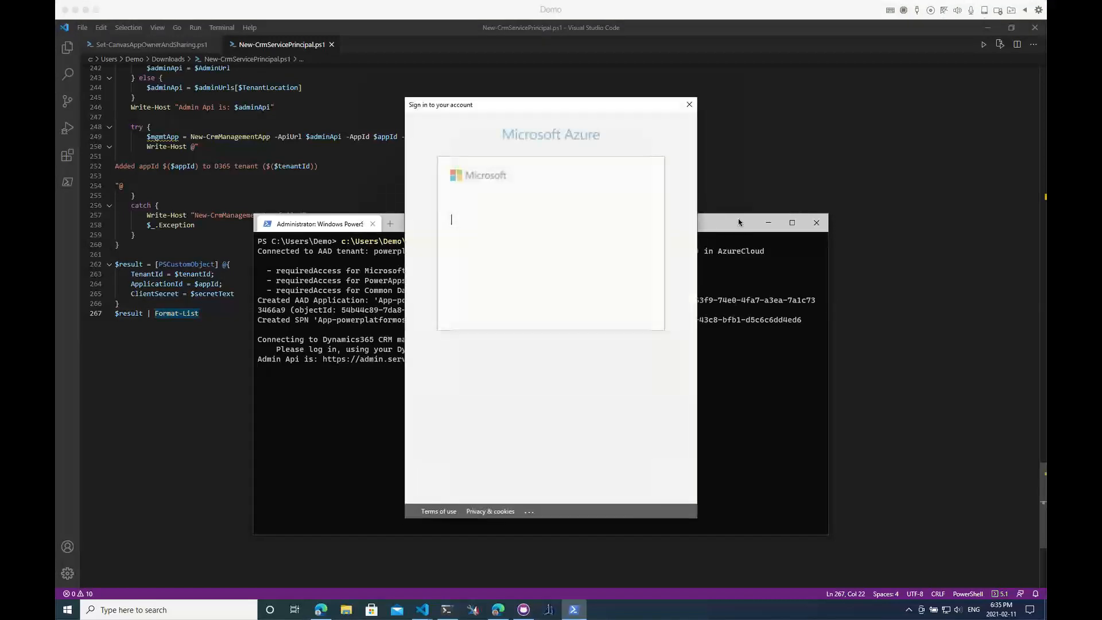
Sign in to the script's Microsoft Azure prompt with the administrator's e-mail and account password.
key("ctrl+v")
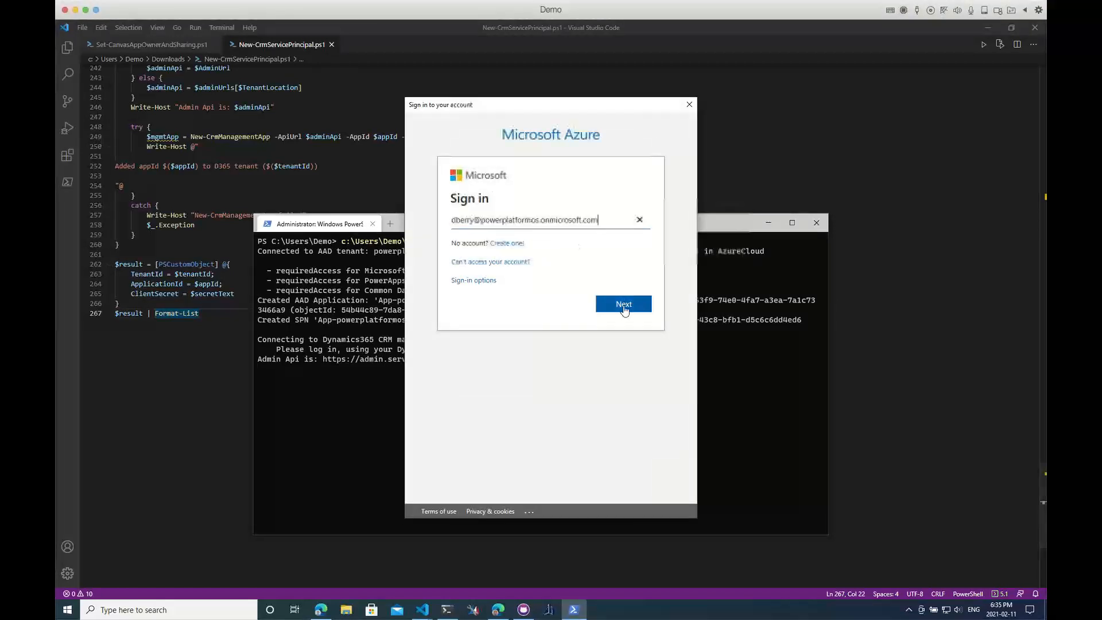
left_click(625, 306)
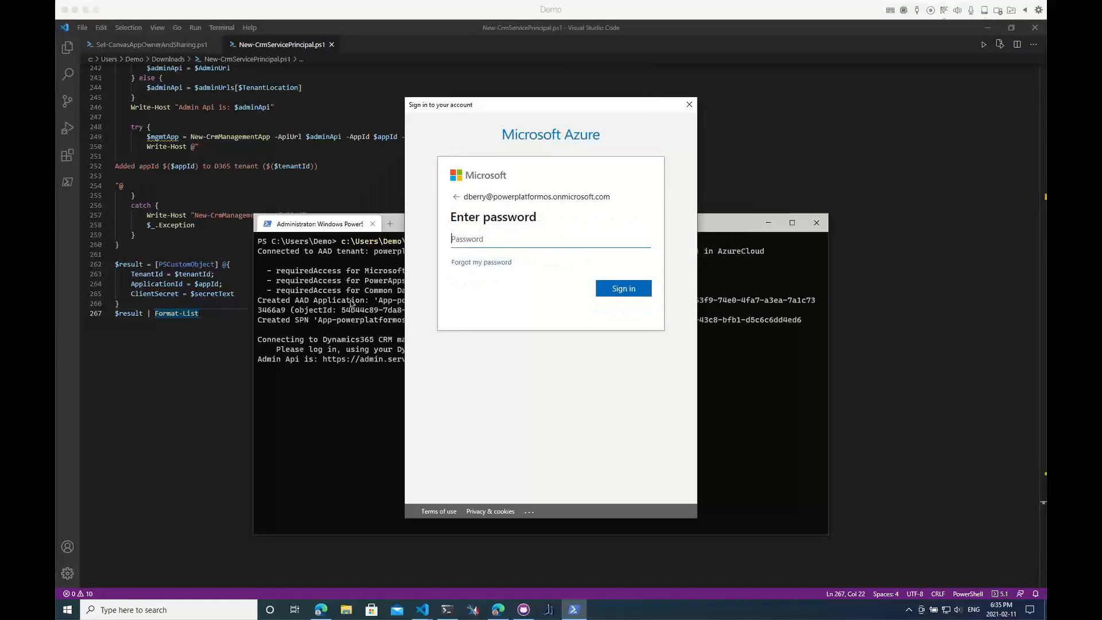
left_click(486, 239)
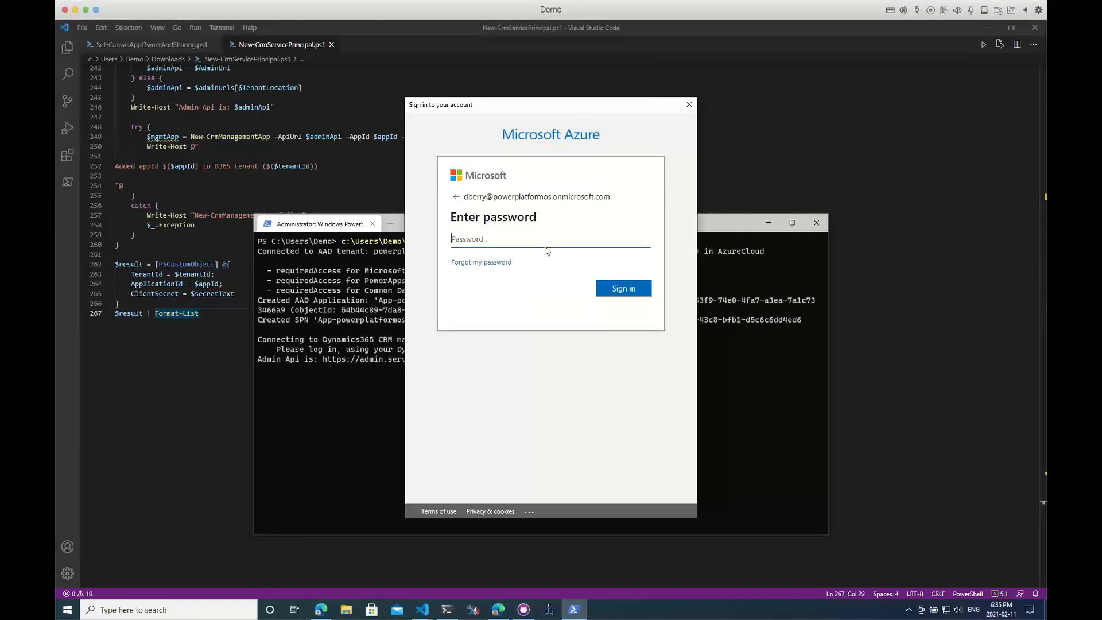
key("ctrl+v")
left_click(610, 288)
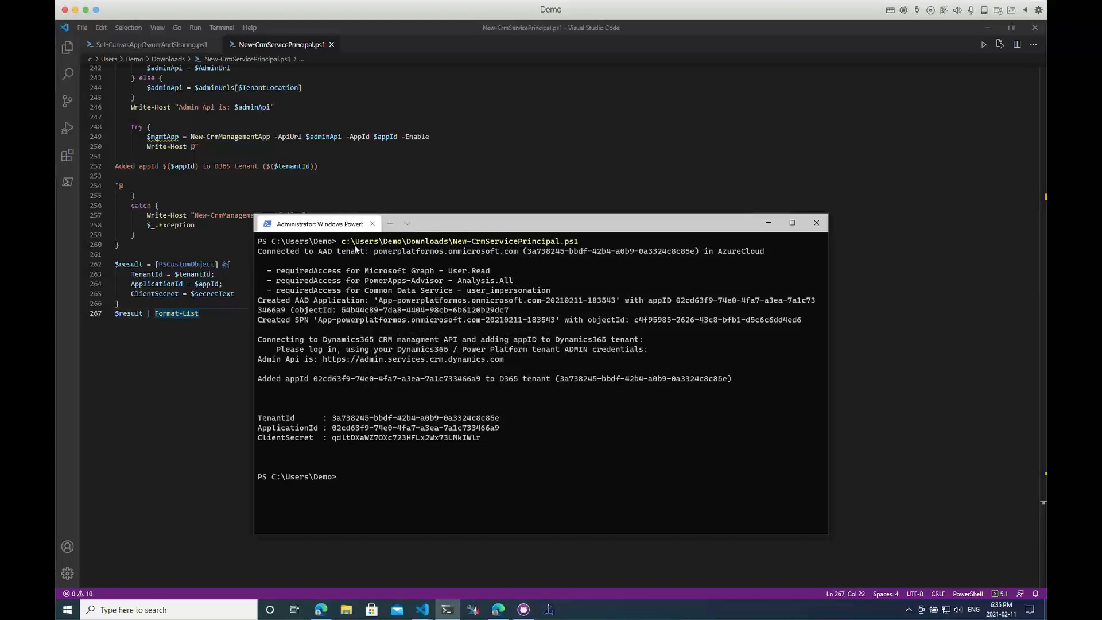
Select the TenantId, ApplicationId and ClientSecret lines in the console output.
left_click_drag(485, 435, 255, 423)
key("ctrl+c")
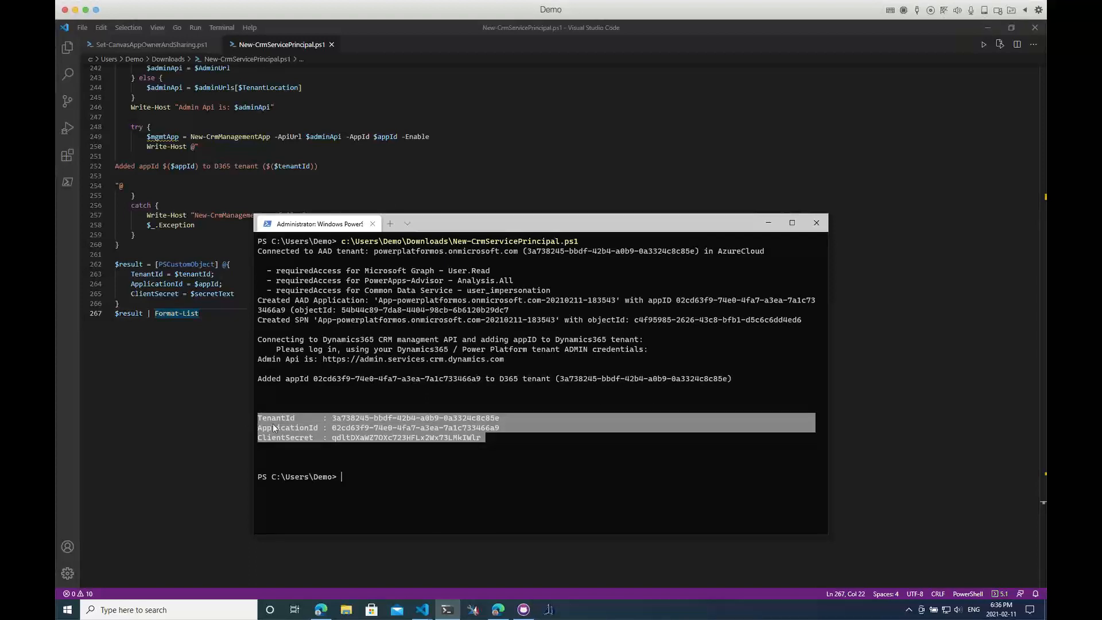
key("super")
left_click(338, 229)
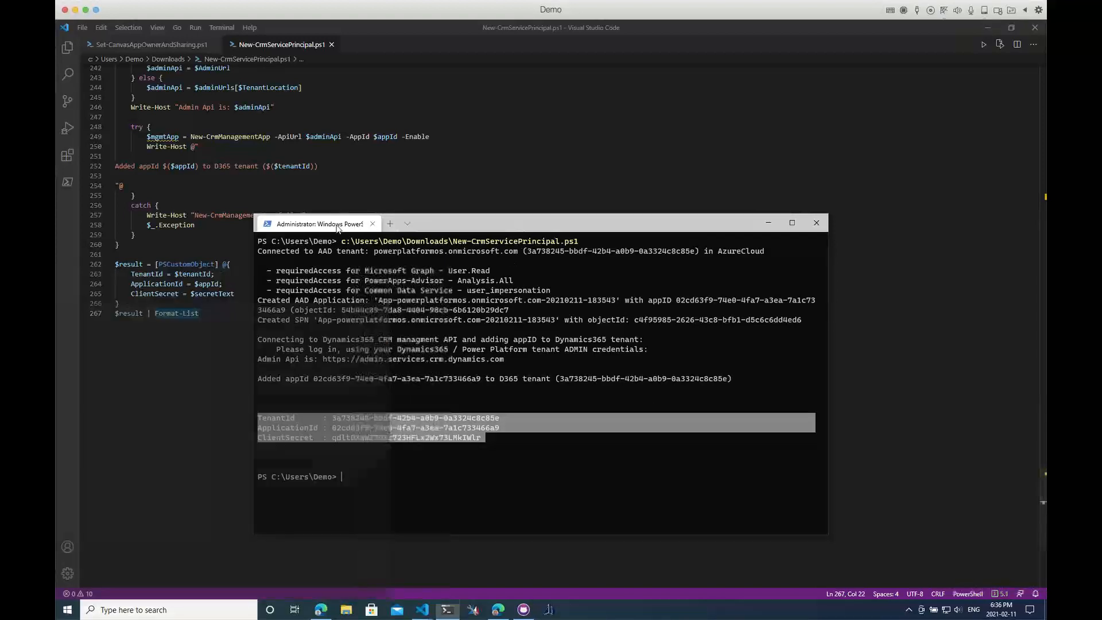
left_click(357, 58)
key("ctrl+n")
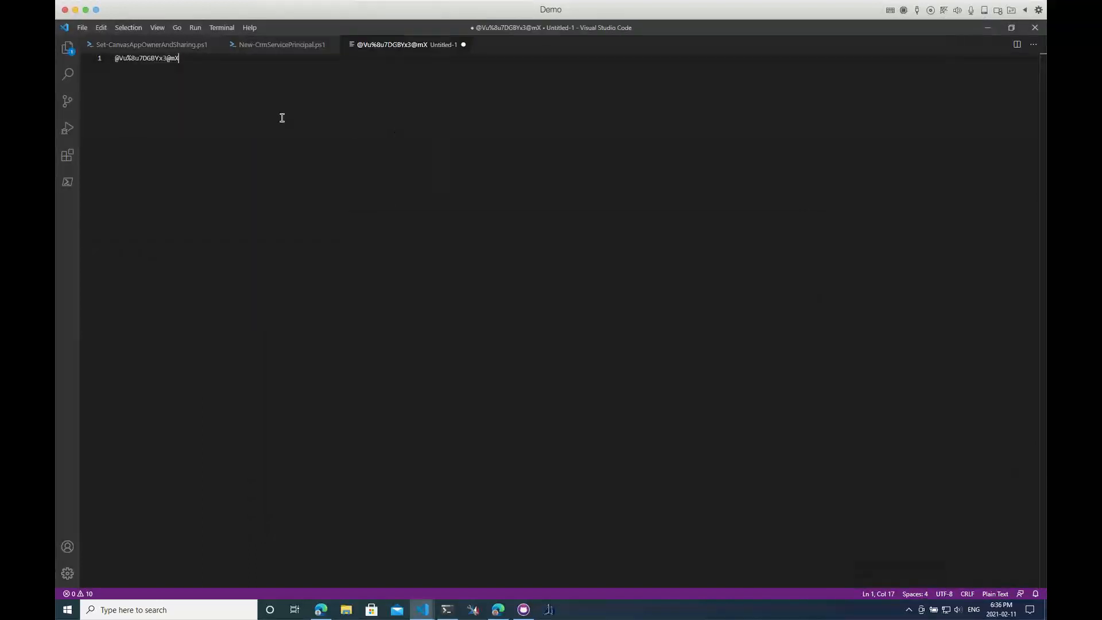
key("ctrl+w")
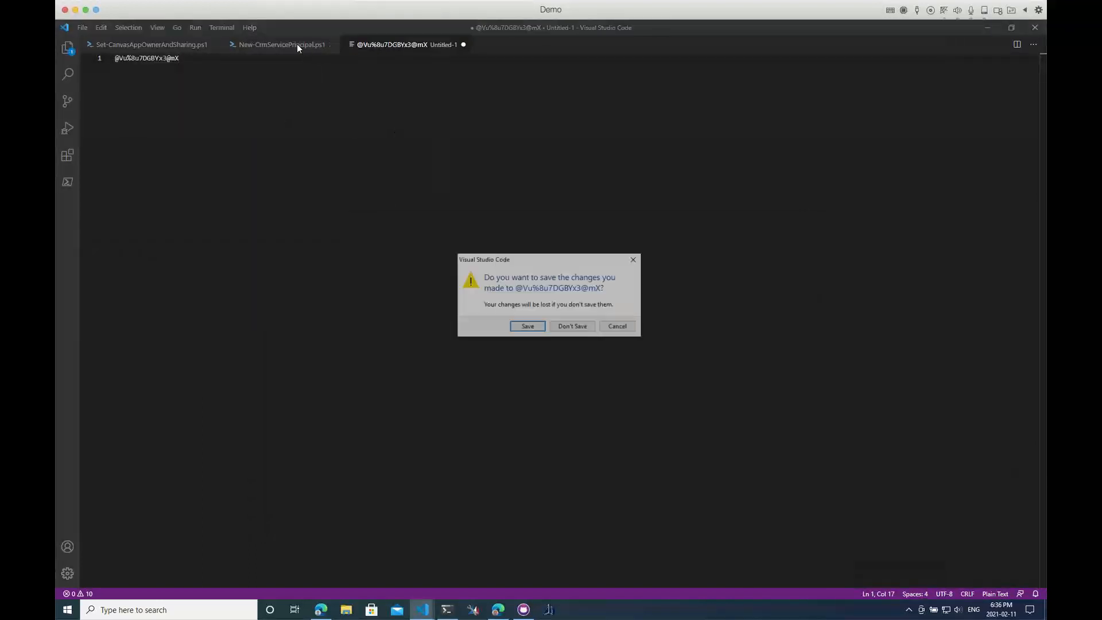
left_click(570, 325)
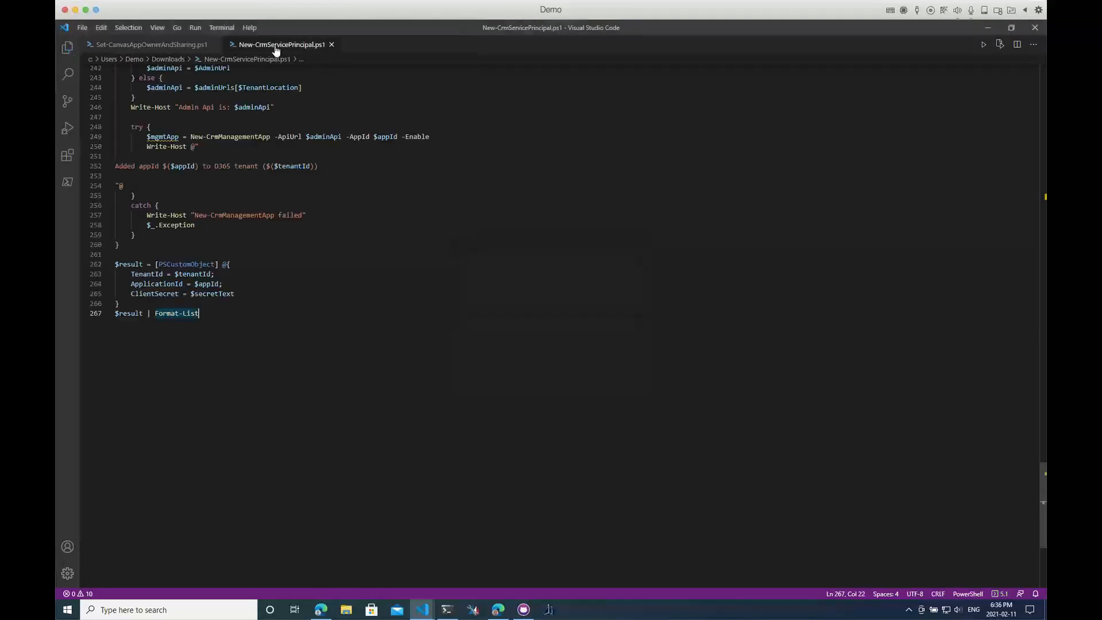
Copy the selected tenant ID, application ID and client secret lines from the console into a new untitled Visual Studio Code file.
key("ctrl+n")
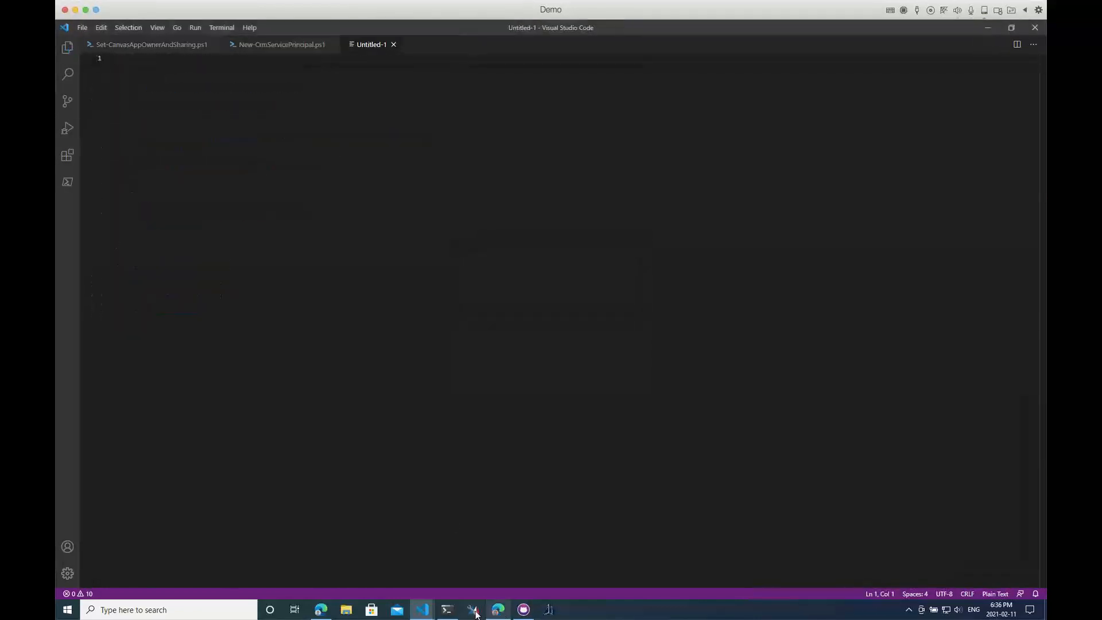
left_click(448, 609)
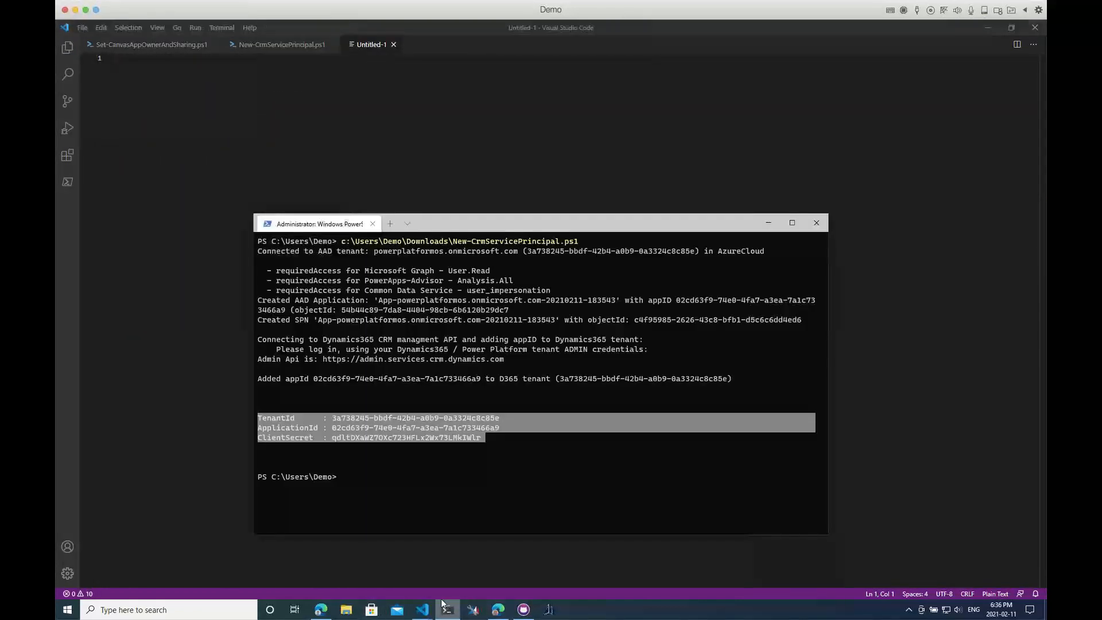
right_click(349, 429)
left_click(338, 136)
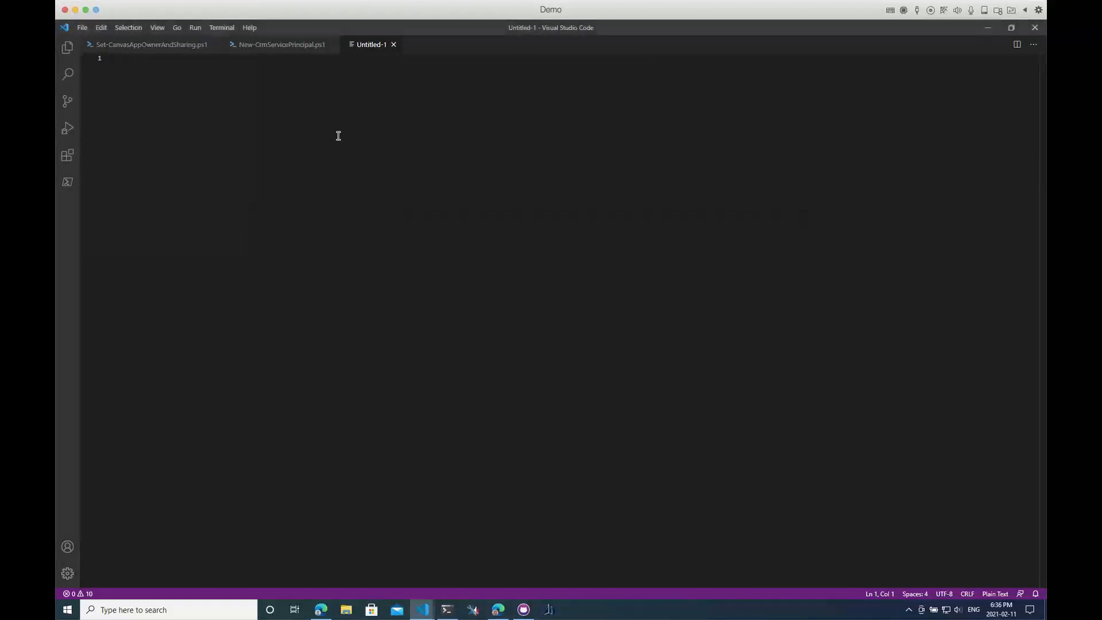
key("ctrl+v")
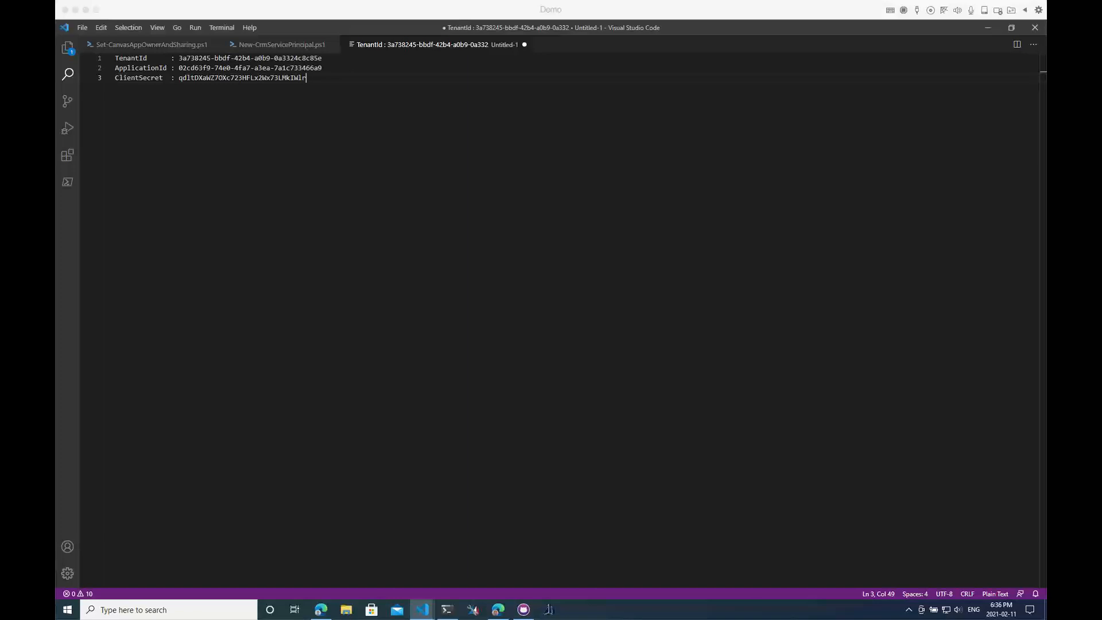
left_click(320, 614)
left_click(90, 29)
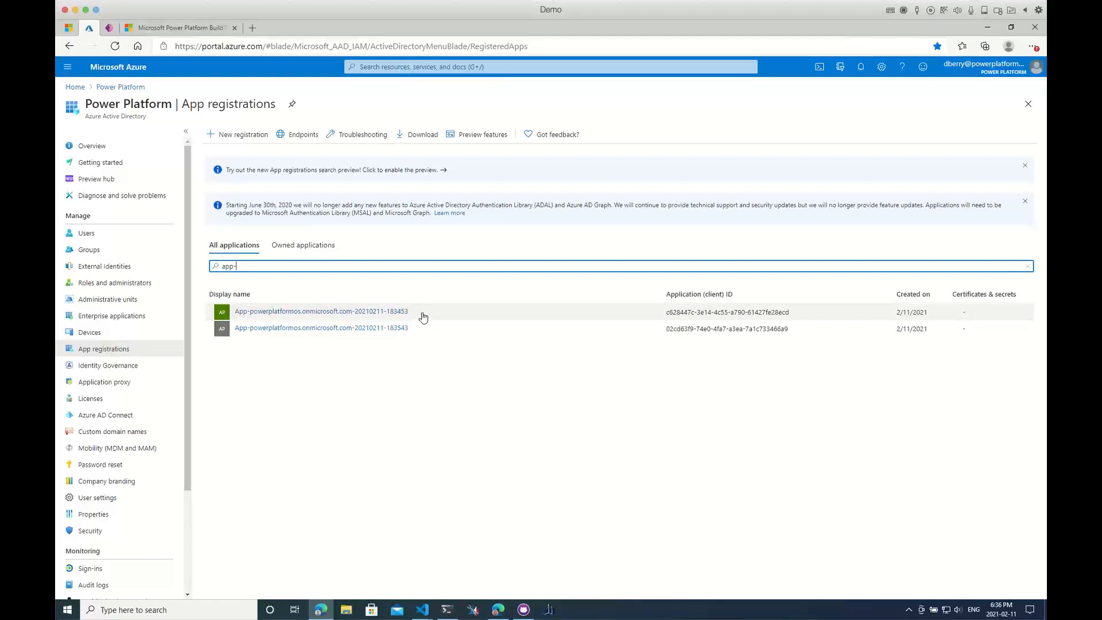
left_click(398, 330)
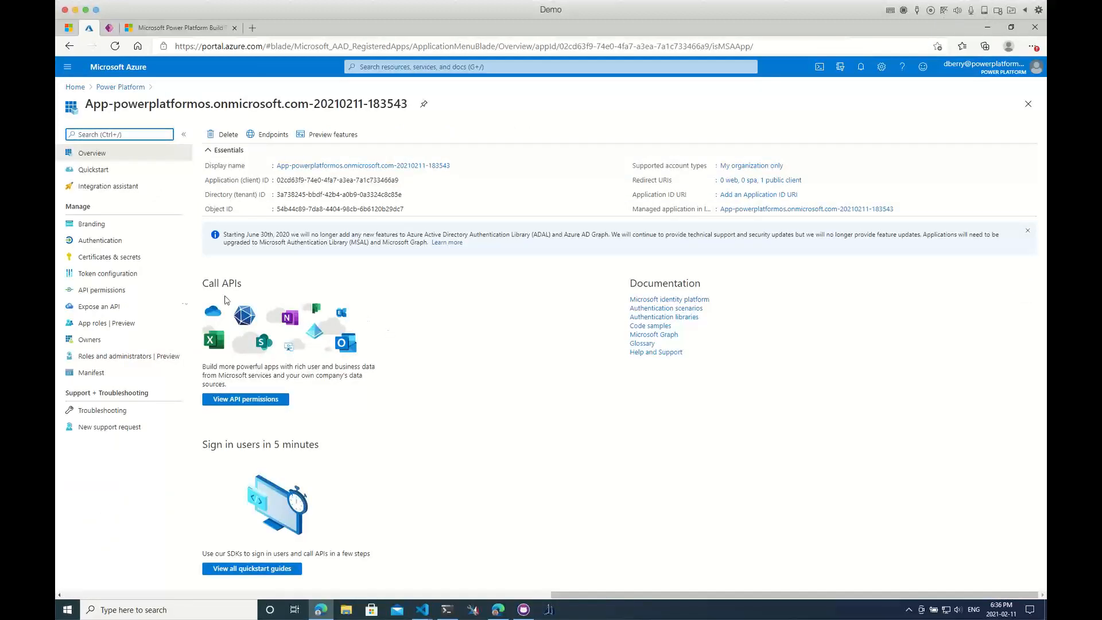
Grant admin consent for Power Platform on the app registration's API permissions.
left_click(113, 292)
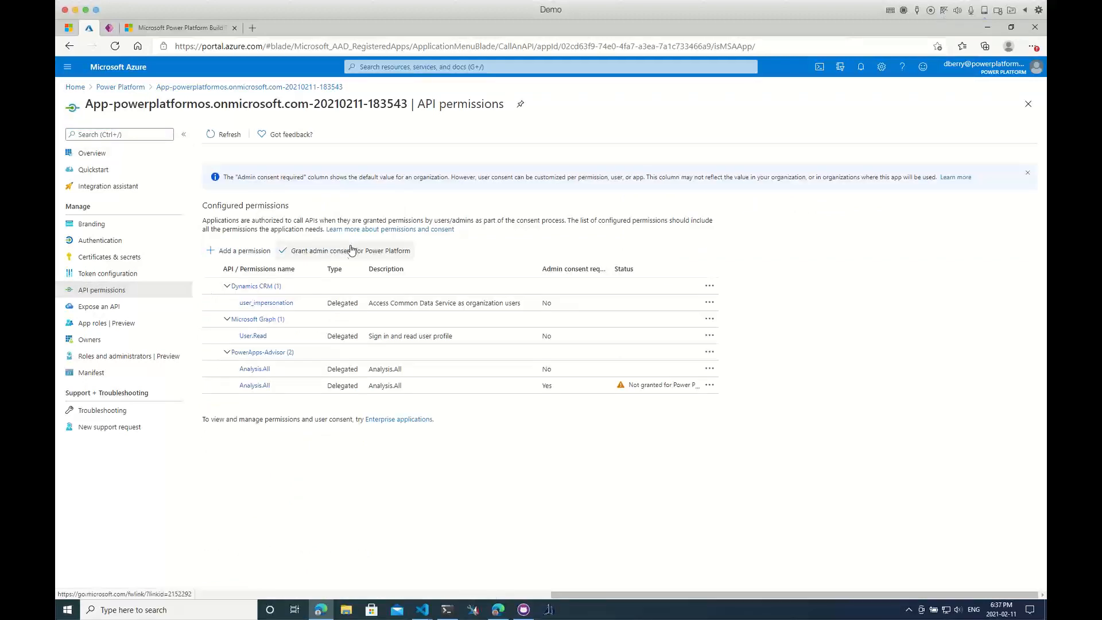
left_click(350, 251)
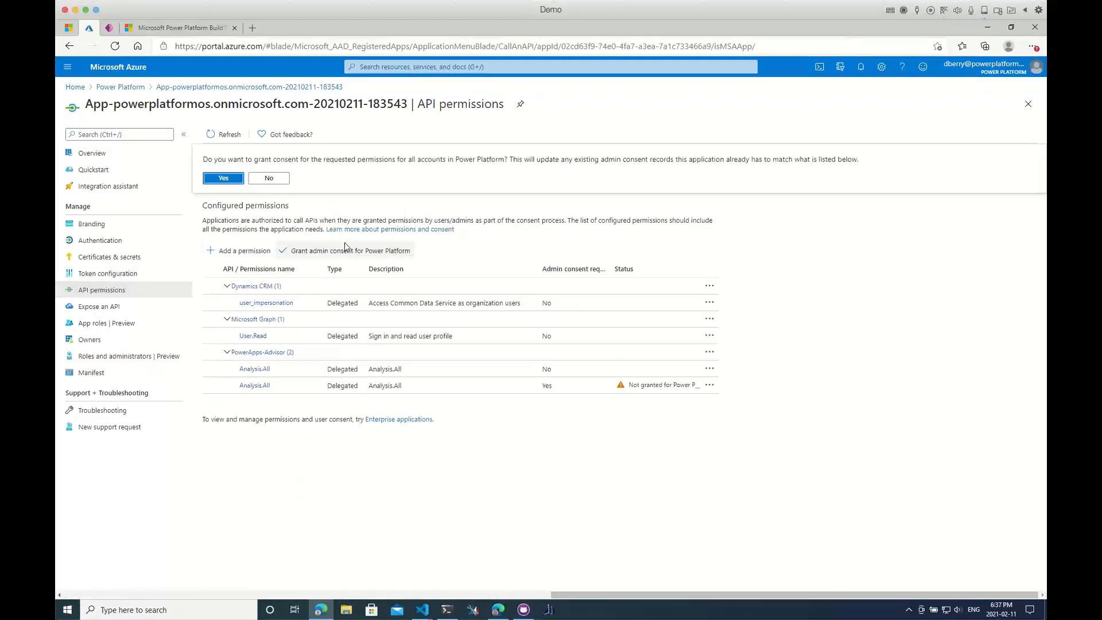
left_click(224, 179)
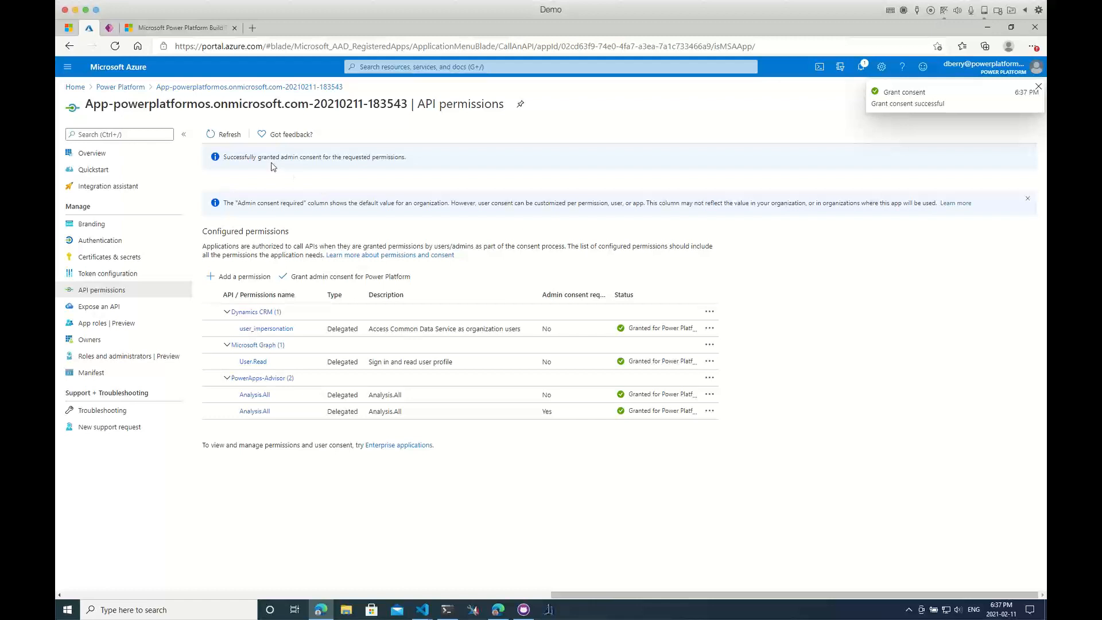
Return to the app registration's overview and open its linked managed application.
left_click(90, 156)
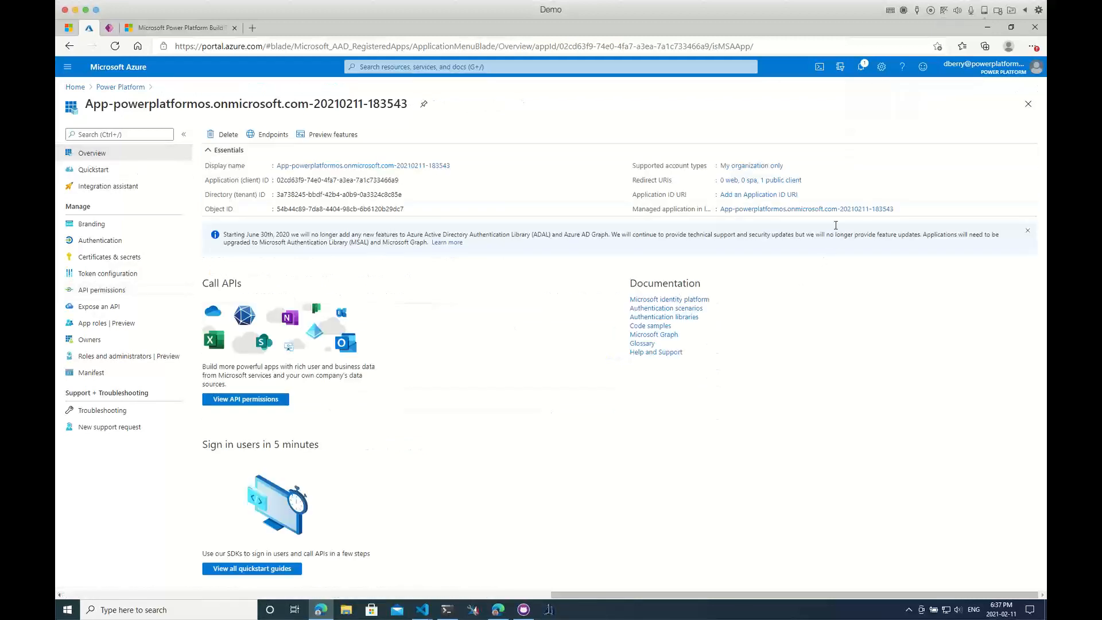
left_click(761, 210)
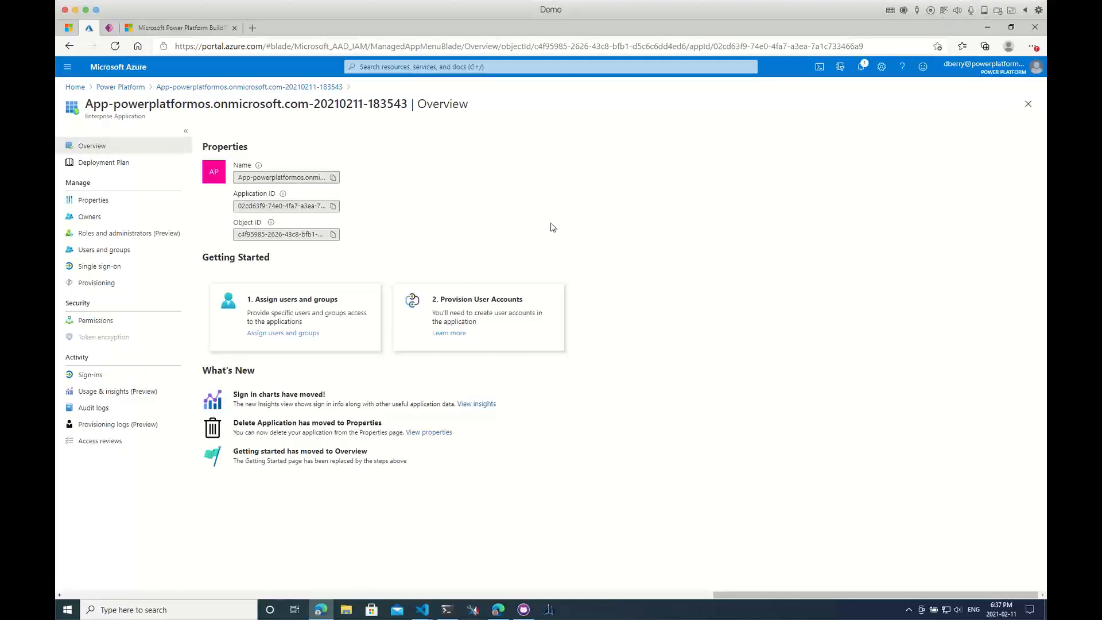
Grant admin consent for Power Platform from the enterprise application's Permissions page, using the signed-in account and accepting the requested permissions.
left_click(104, 323)
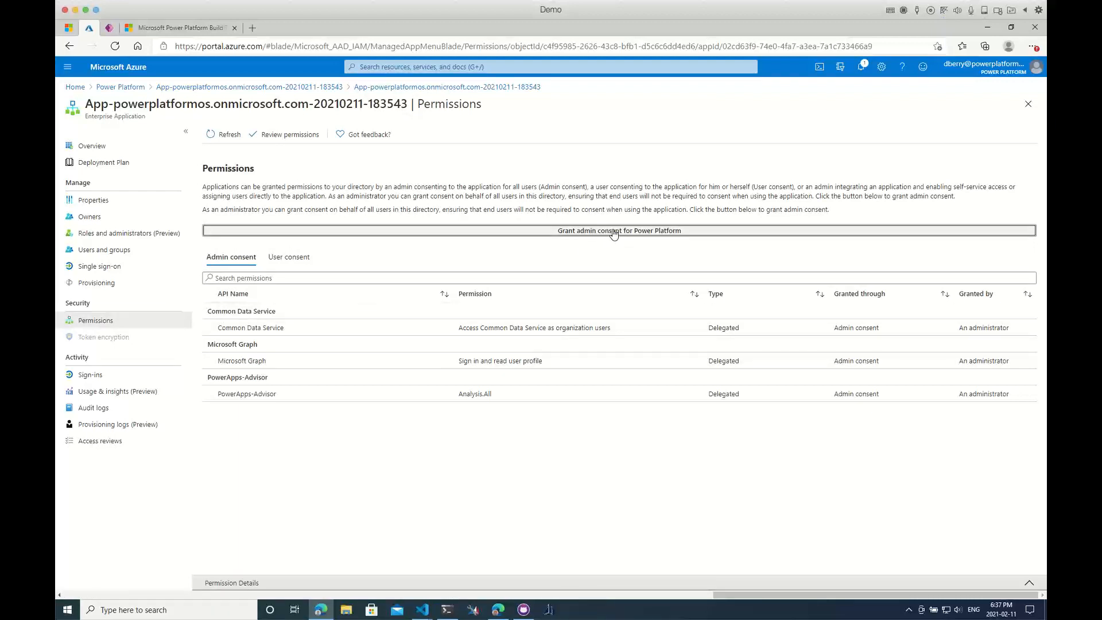
left_click(613, 232)
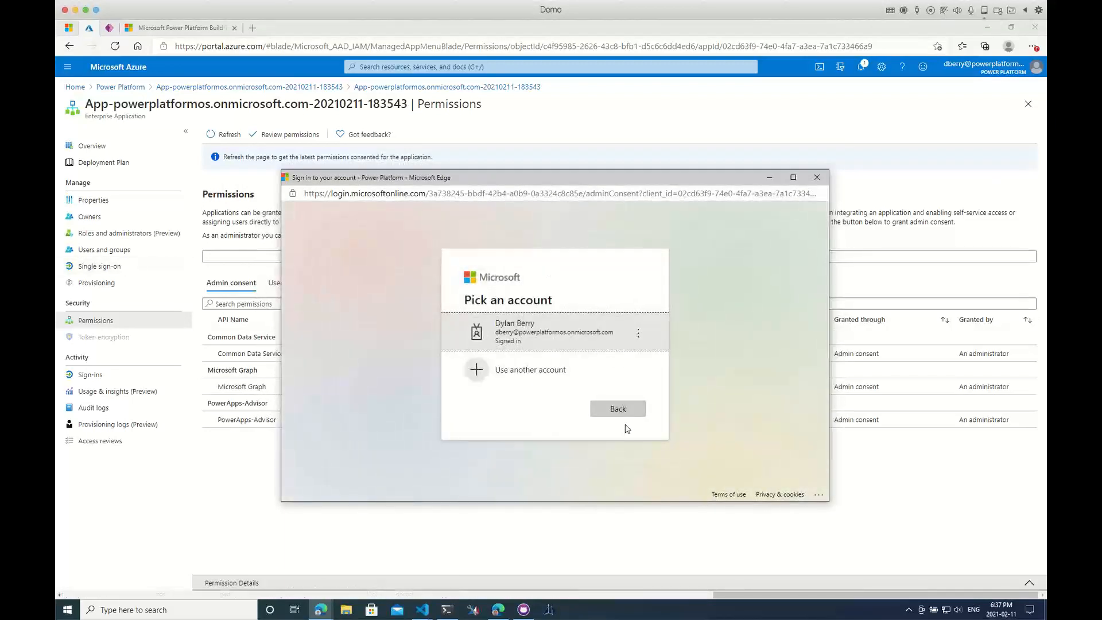
left_click(590, 336)
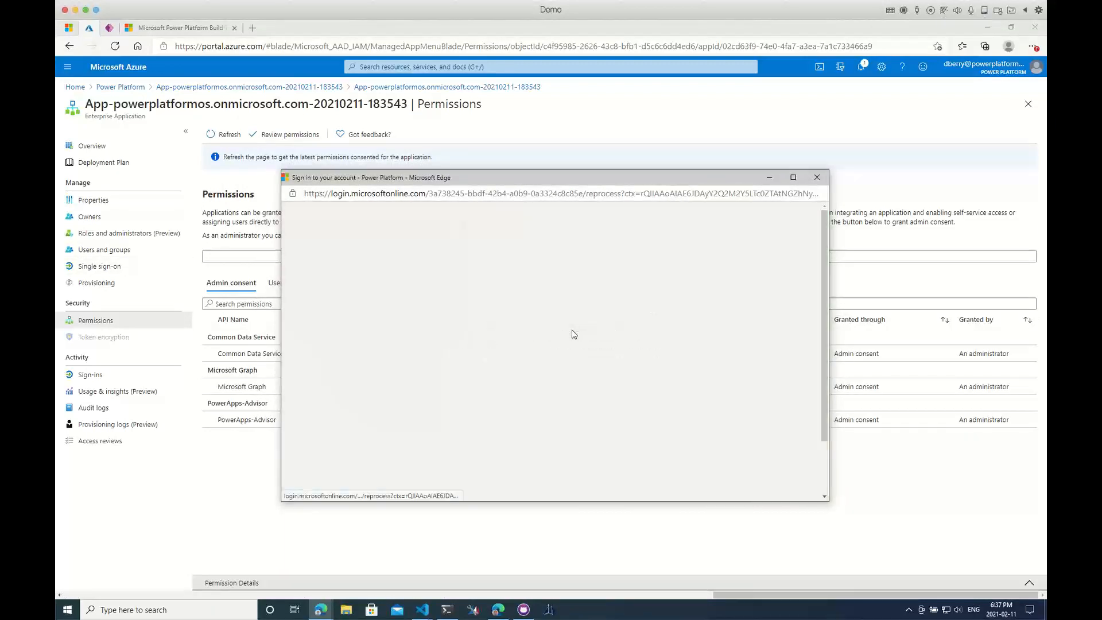
scroll(699, 350, "down", 2)
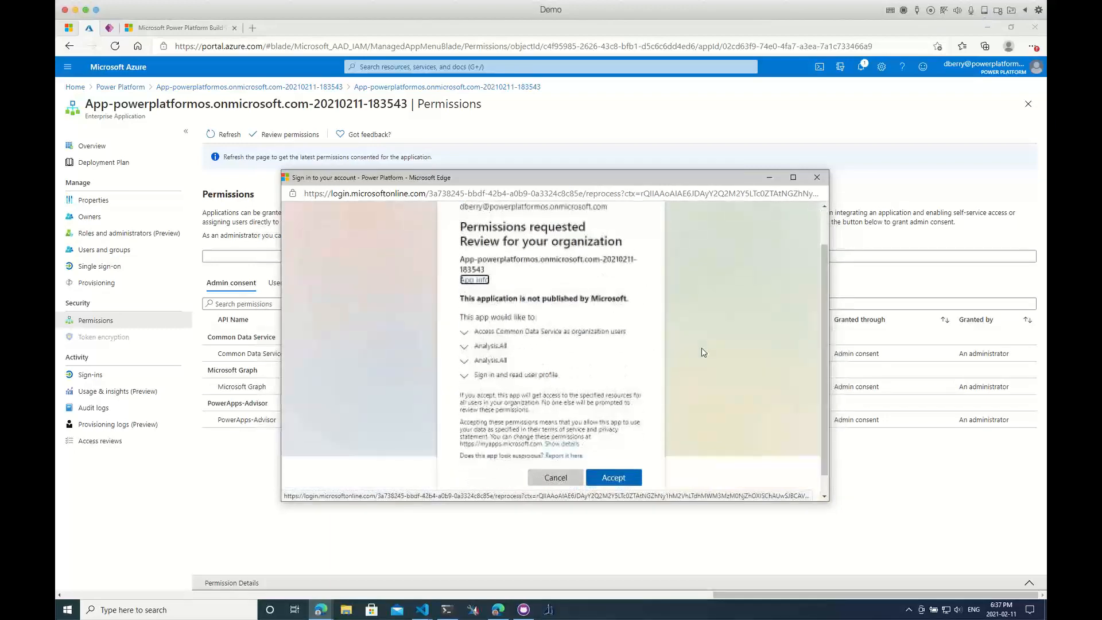
left_click(617, 459)
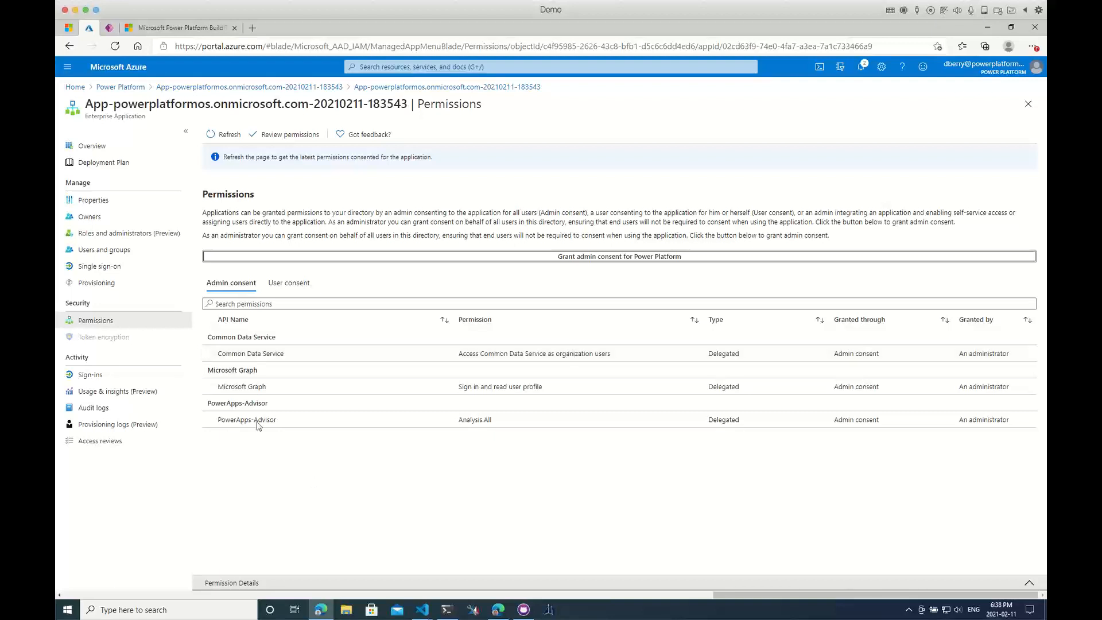
Return to the Power Platform admin center's environments list and filter it by toent.
left_click(501, 613)
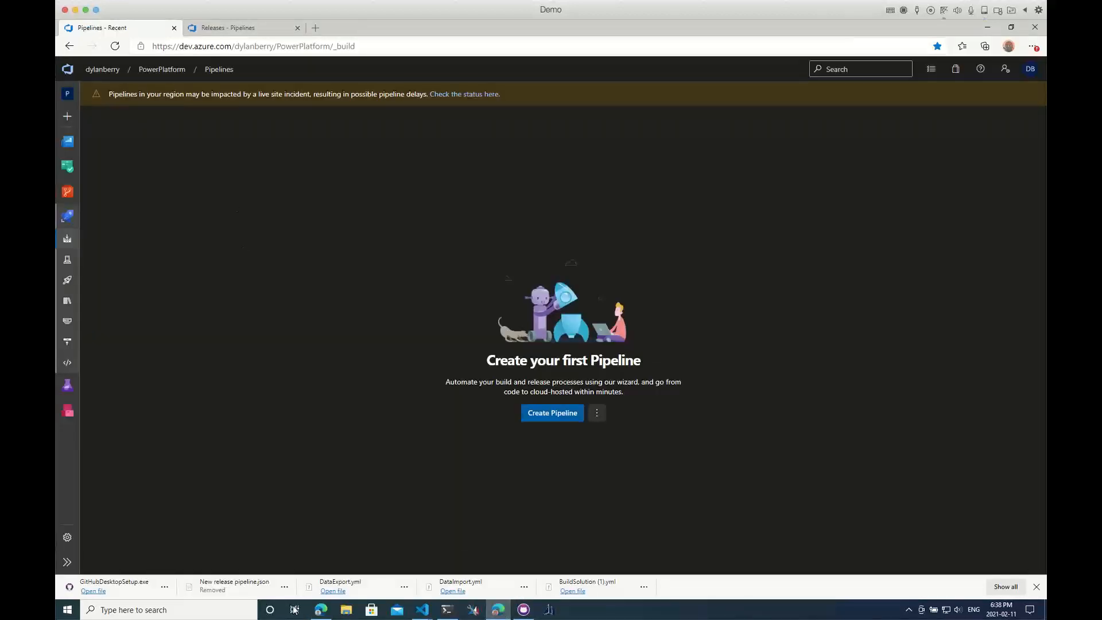
left_click(319, 615)
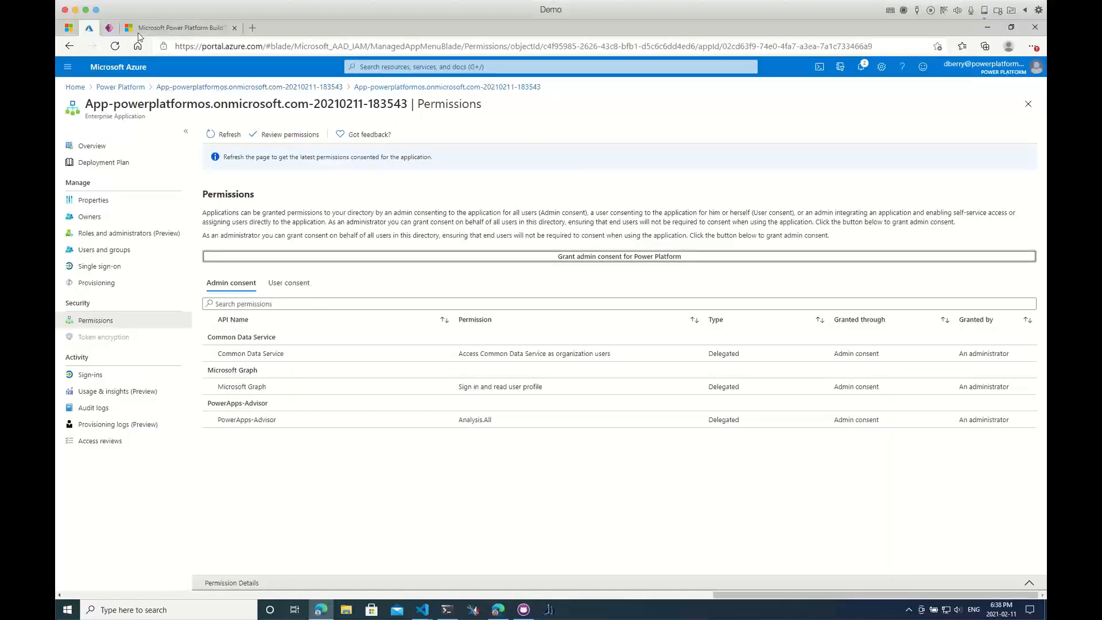
left_click(69, 30)
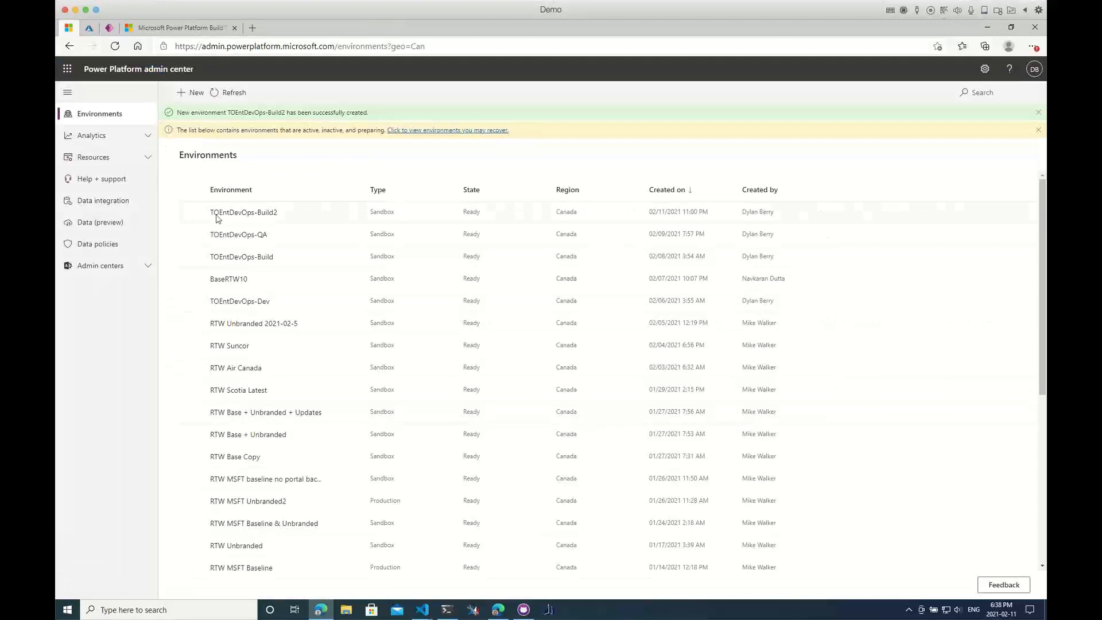
left_click(999, 96)
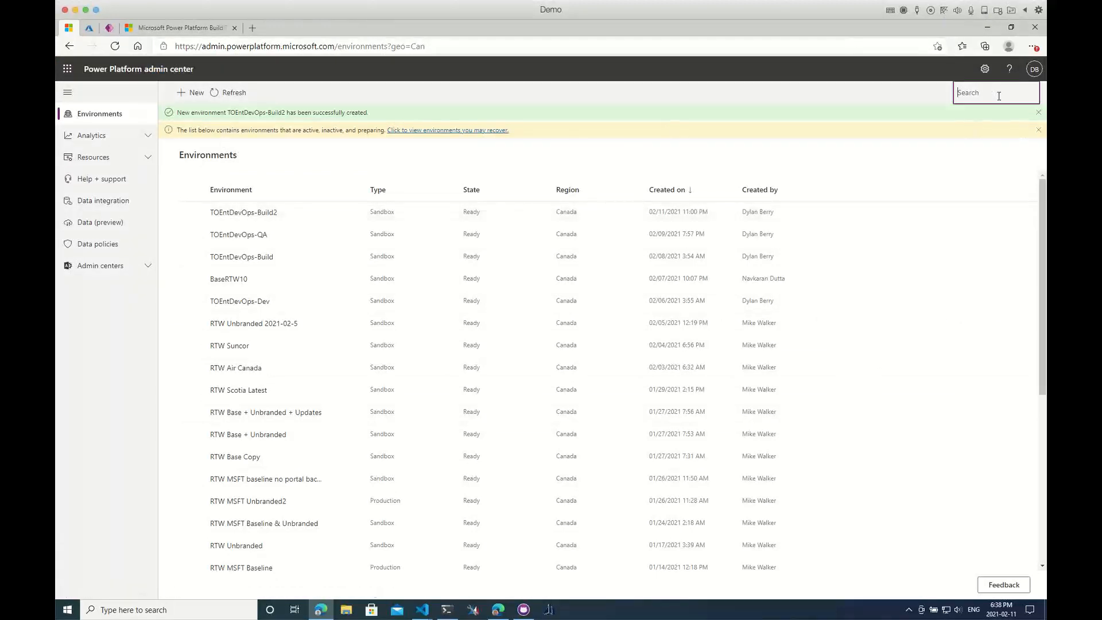
type("toent")
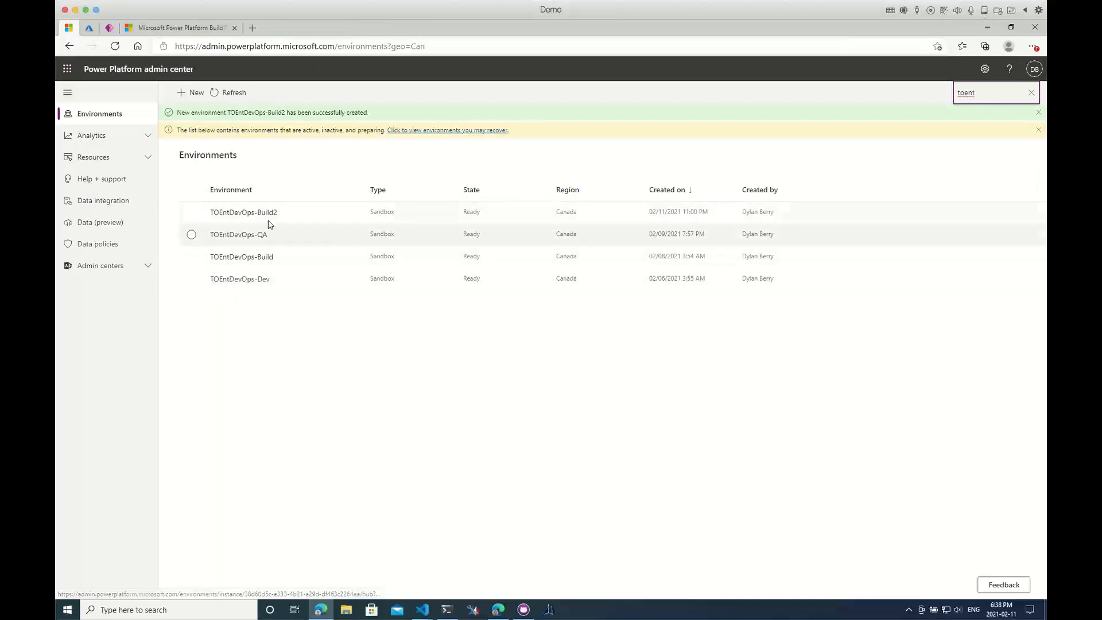
Open the TOEntDevOps-Build and TOEntDevOps-QA environment details in separate browser tabs and close the Build Tools documentation page.
left_click(261, 281, "ctrl")
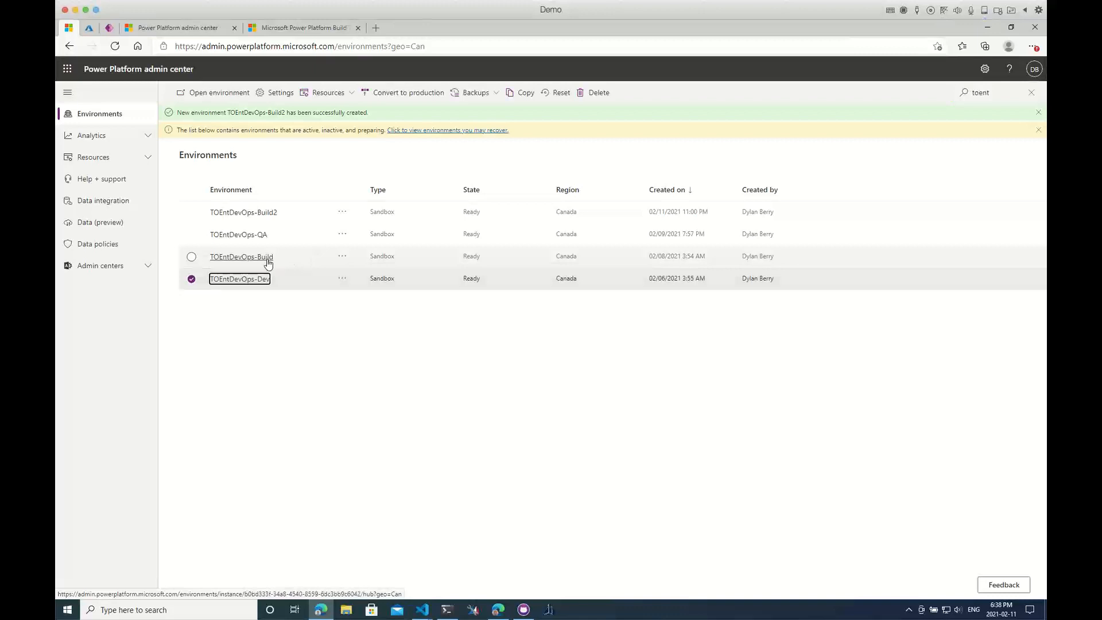
left_click(259, 256, "ctrl")
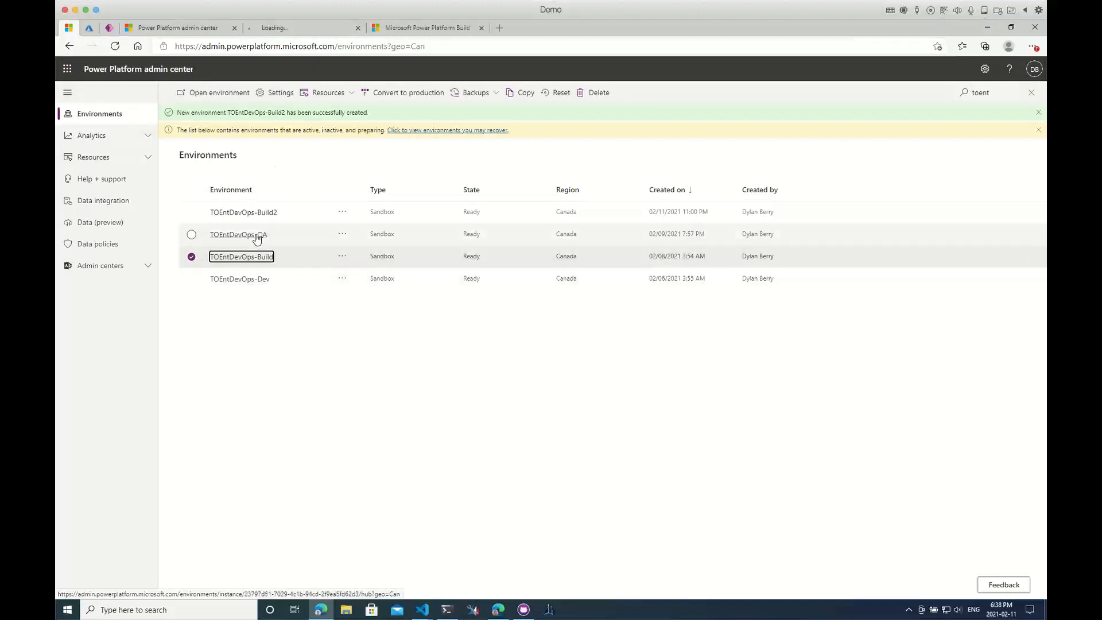
left_click(199, 30)
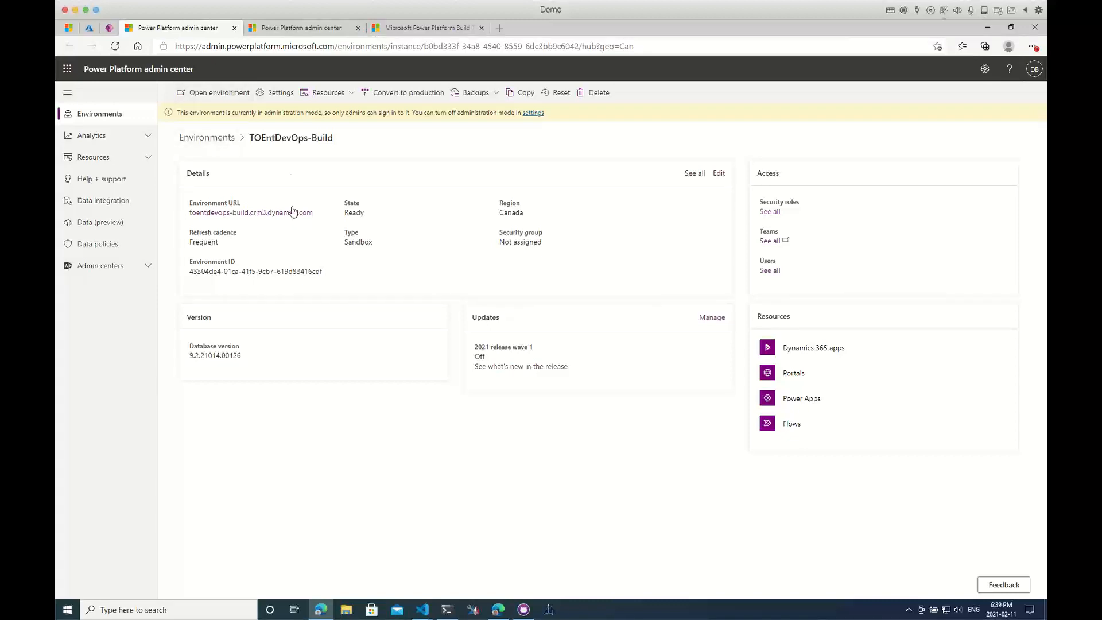
left_click(290, 28)
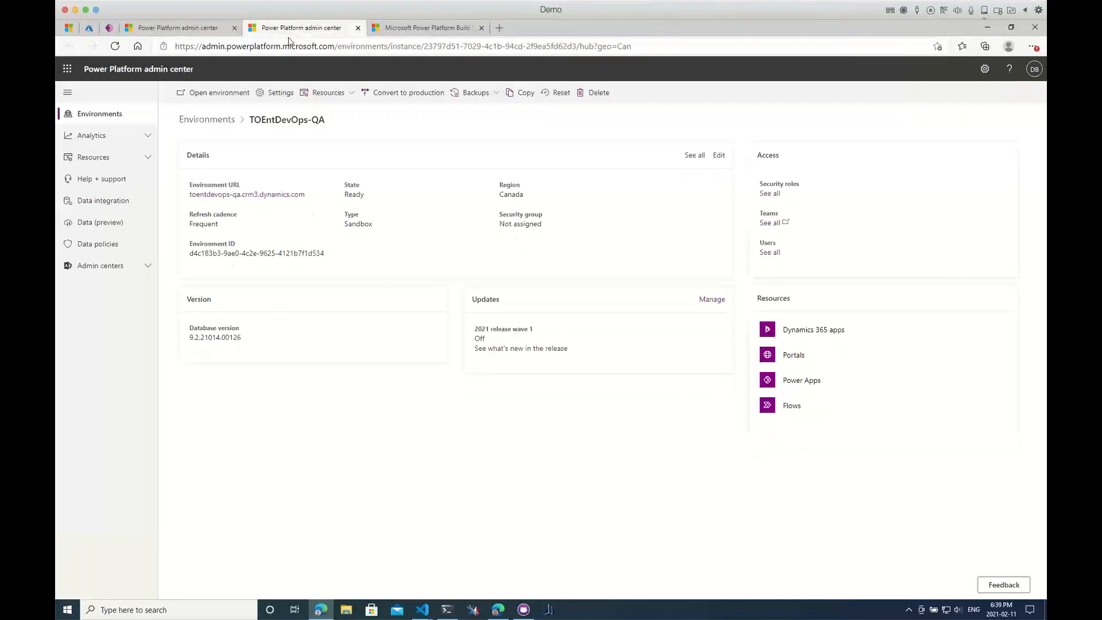
left_click(421, 28)
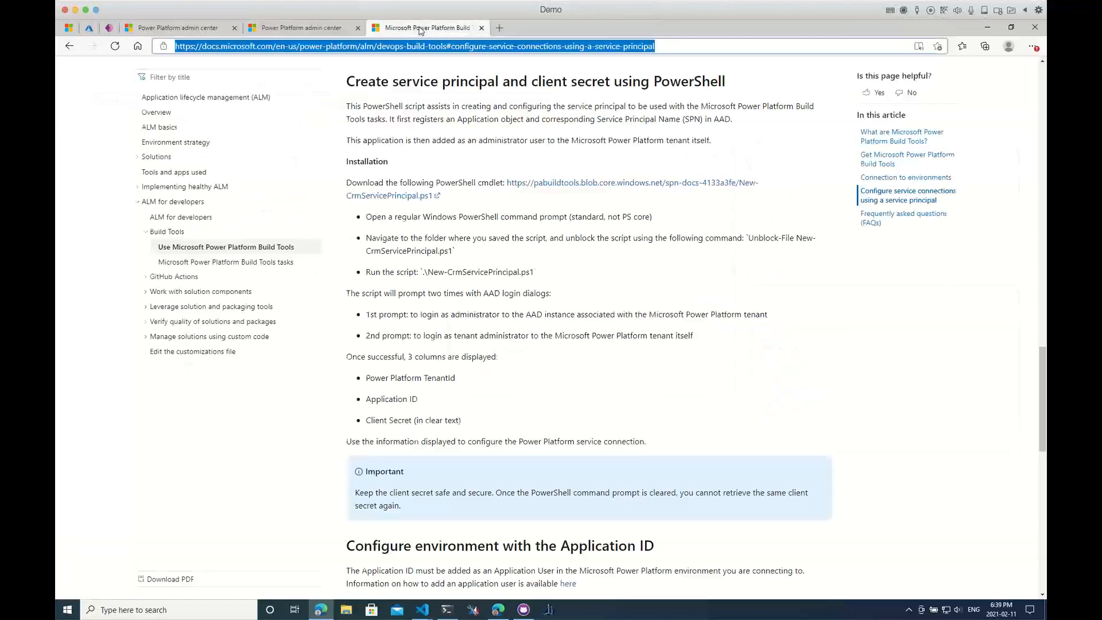
key("ctrl+w")
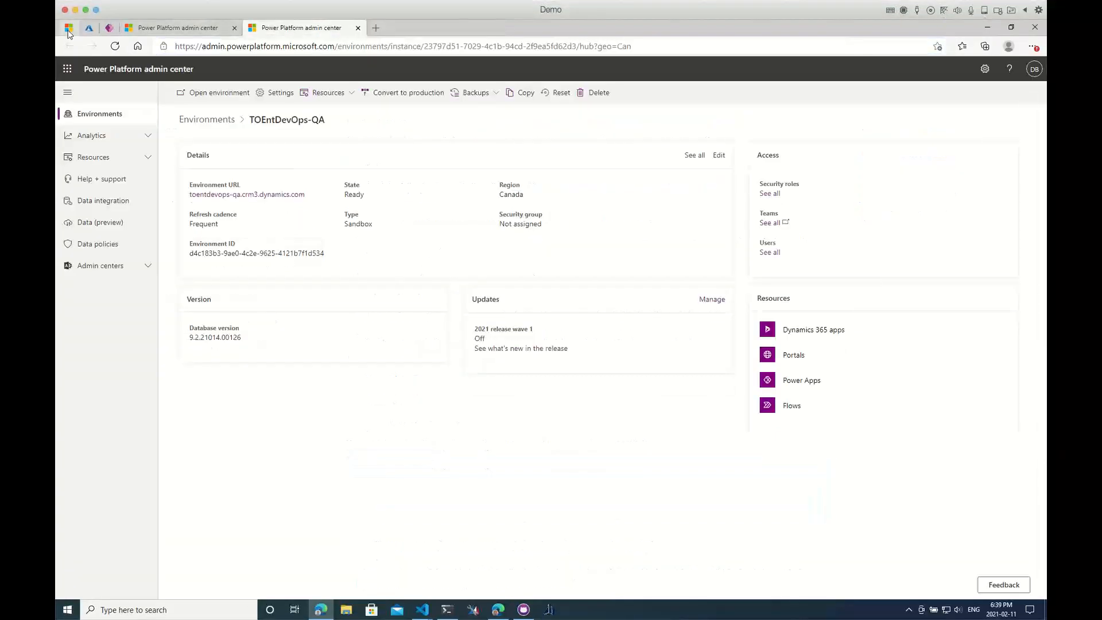
Open the TOEntDevOps-Dev environment's details from the environments list and launch its environment URL.
left_click(76, 30)
left_click(252, 279, "ctrl")
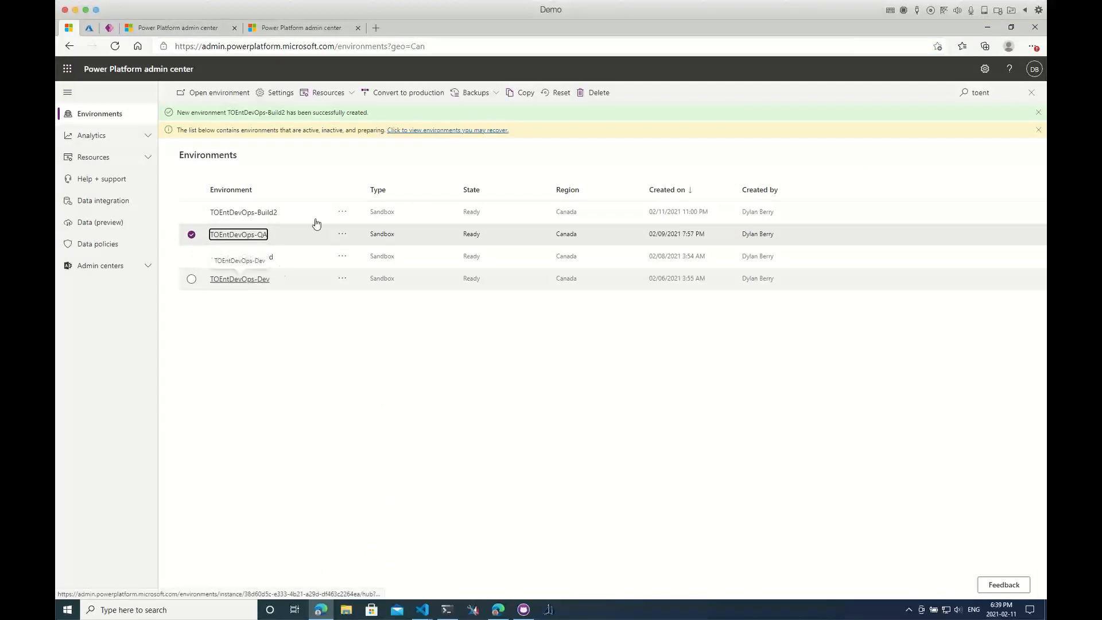
left_click(186, 29)
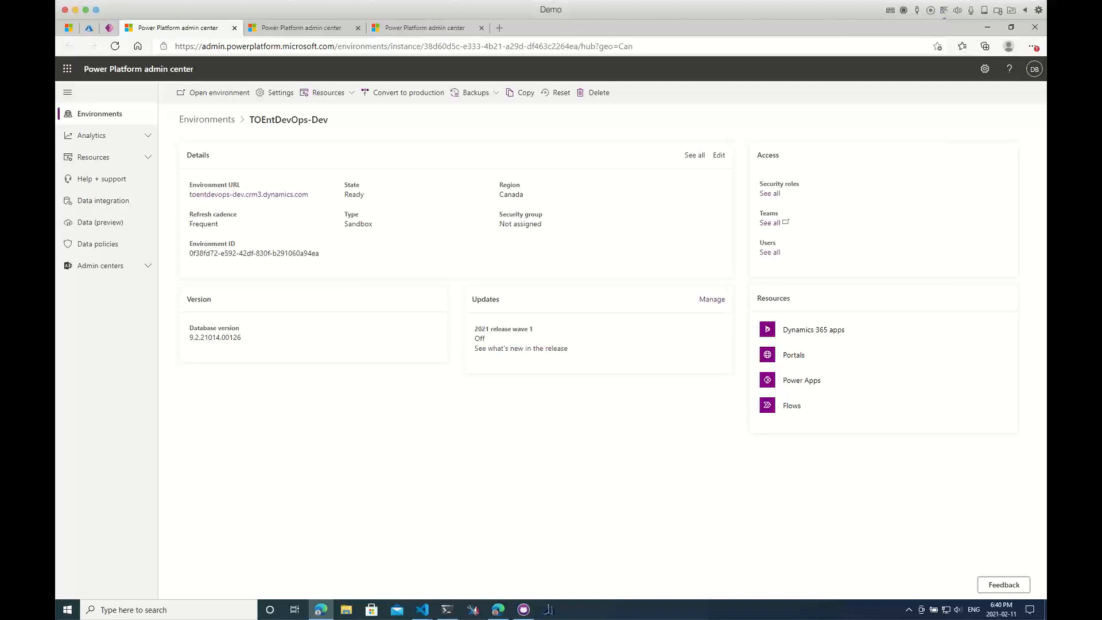
left_click(262, 195)
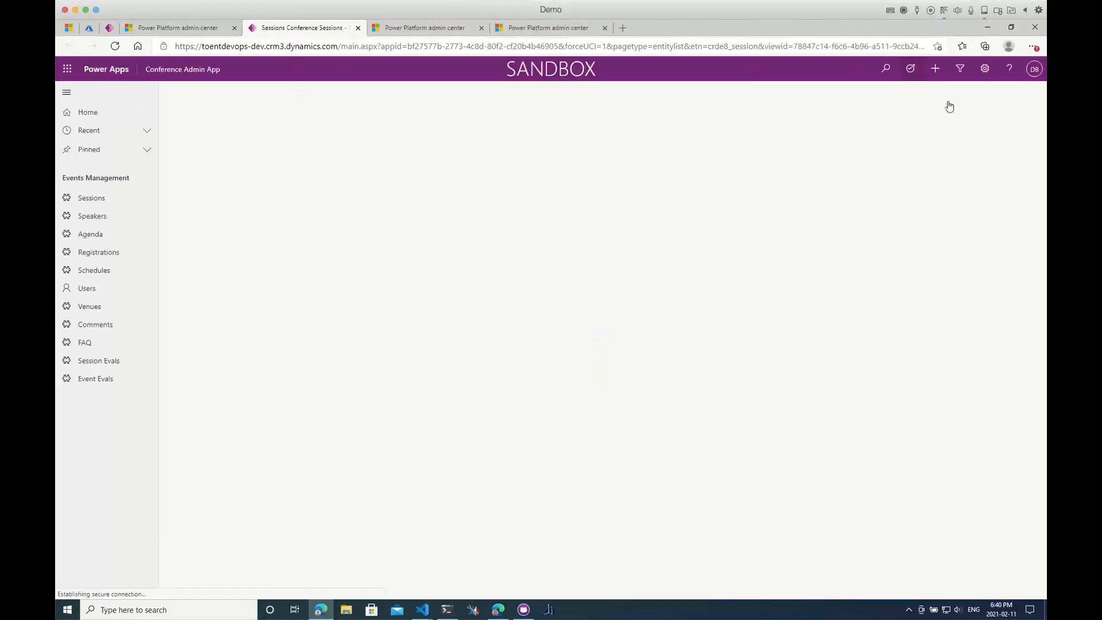
Go to the Dev environment's Advanced Settings, open the Security users list and switch it to the Application Users view.
left_click(989, 74)
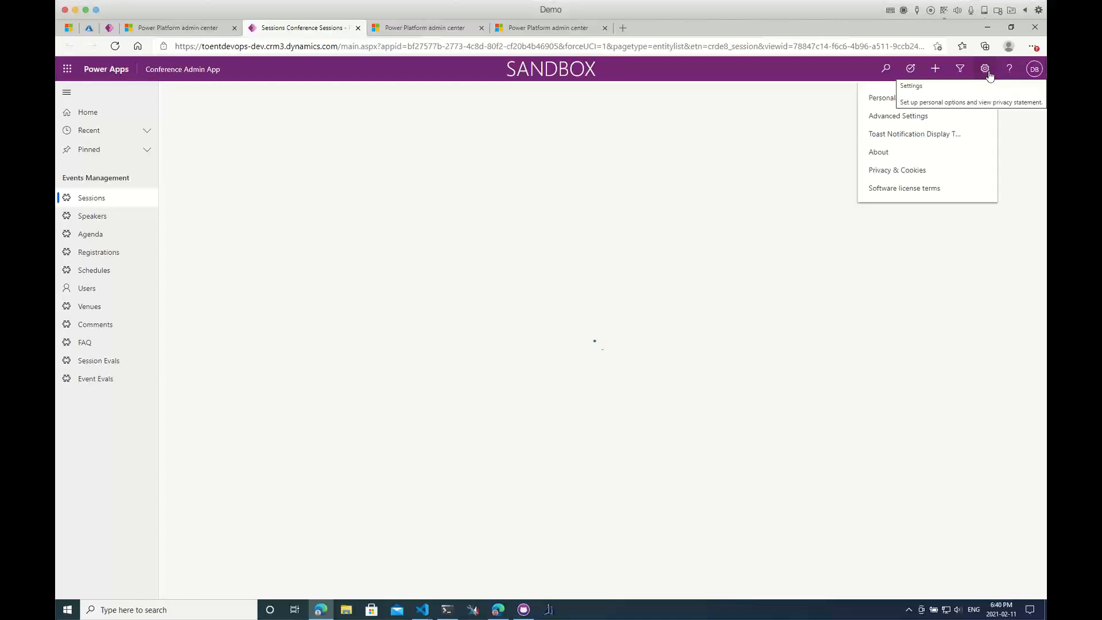
left_click(933, 118)
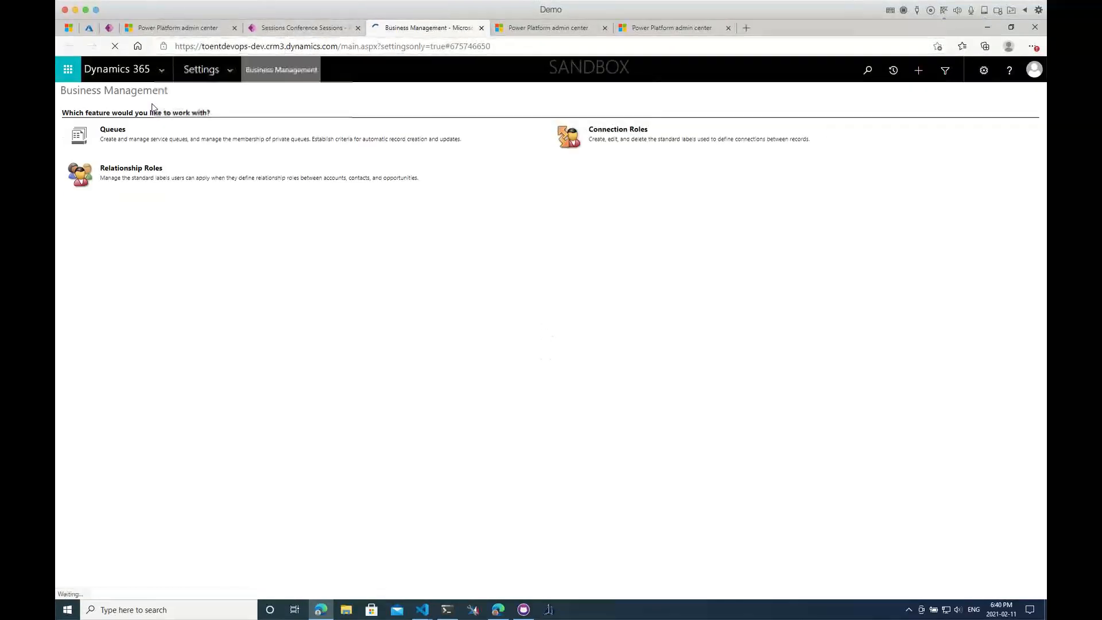
left_click(230, 70)
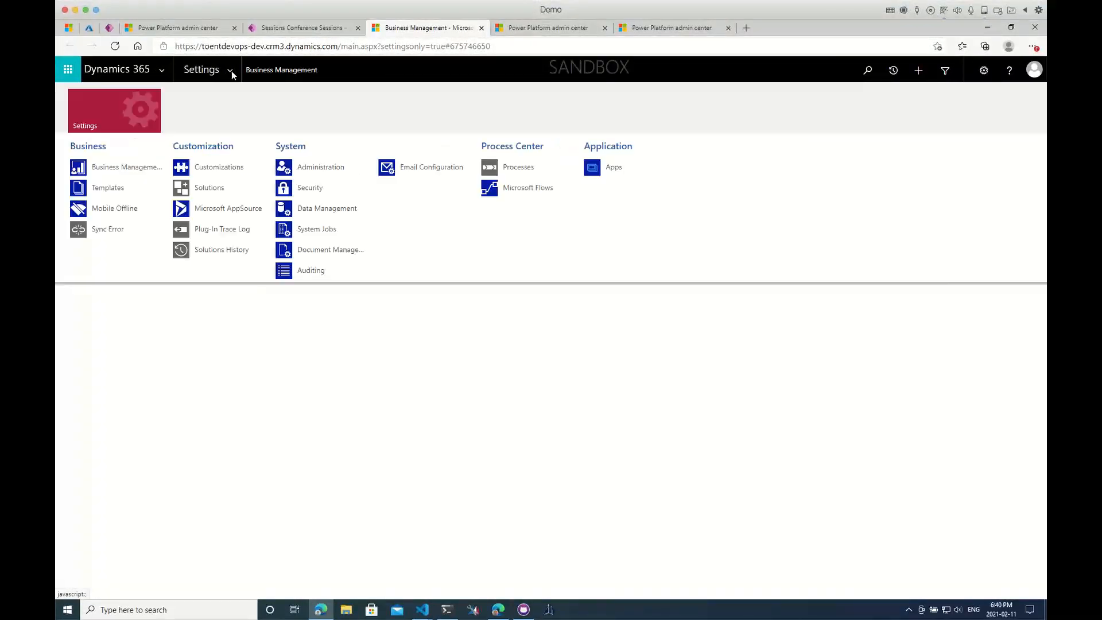
left_click(283, 190)
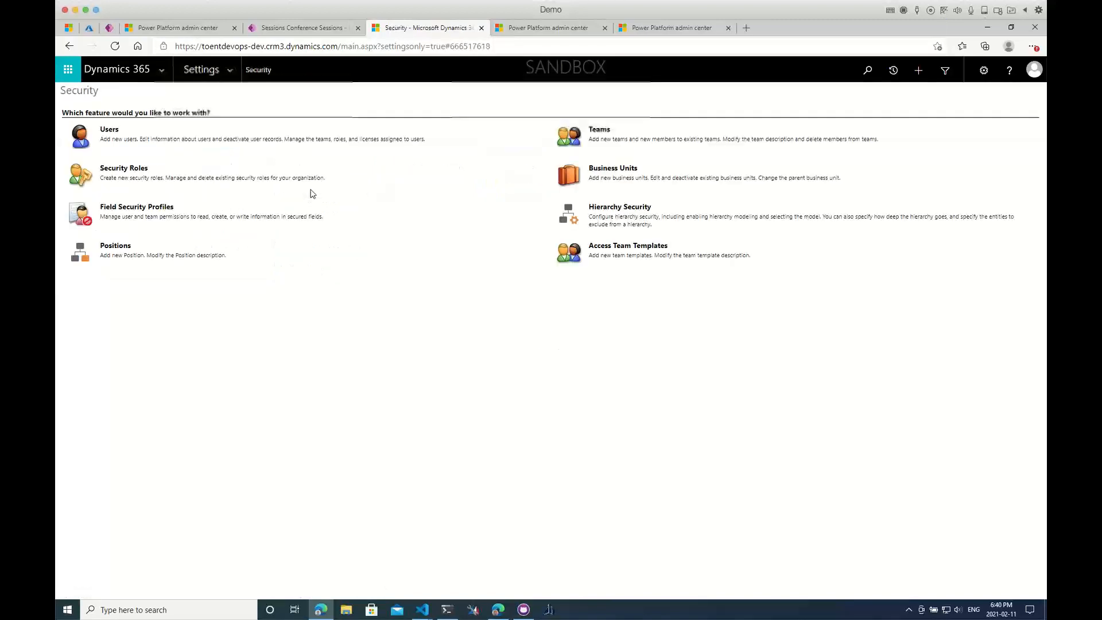
left_click(111, 131)
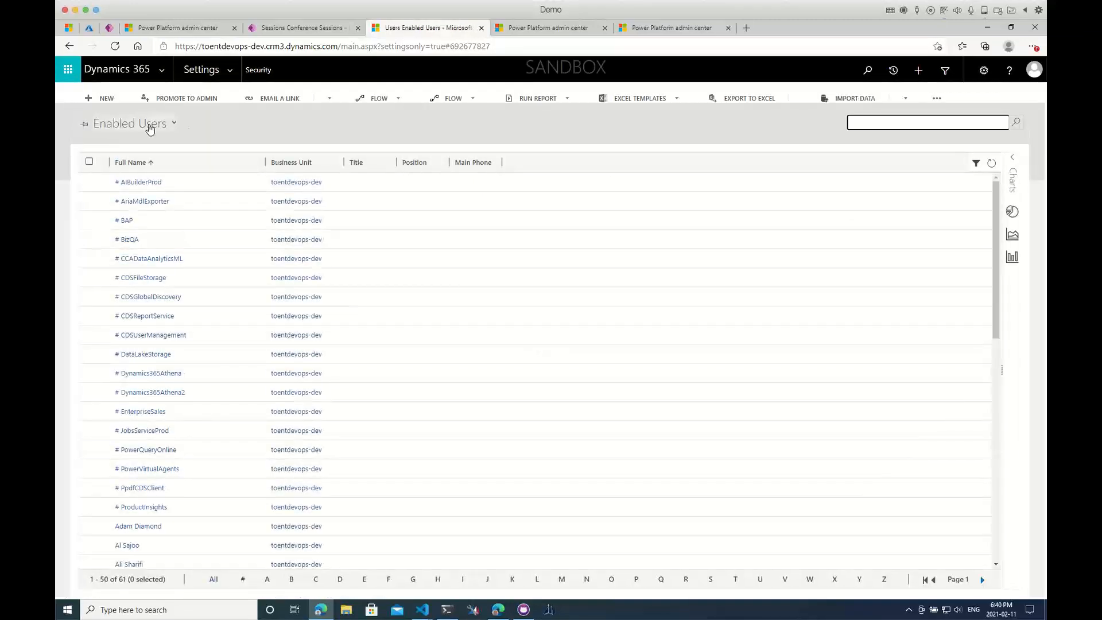
left_click(167, 127)
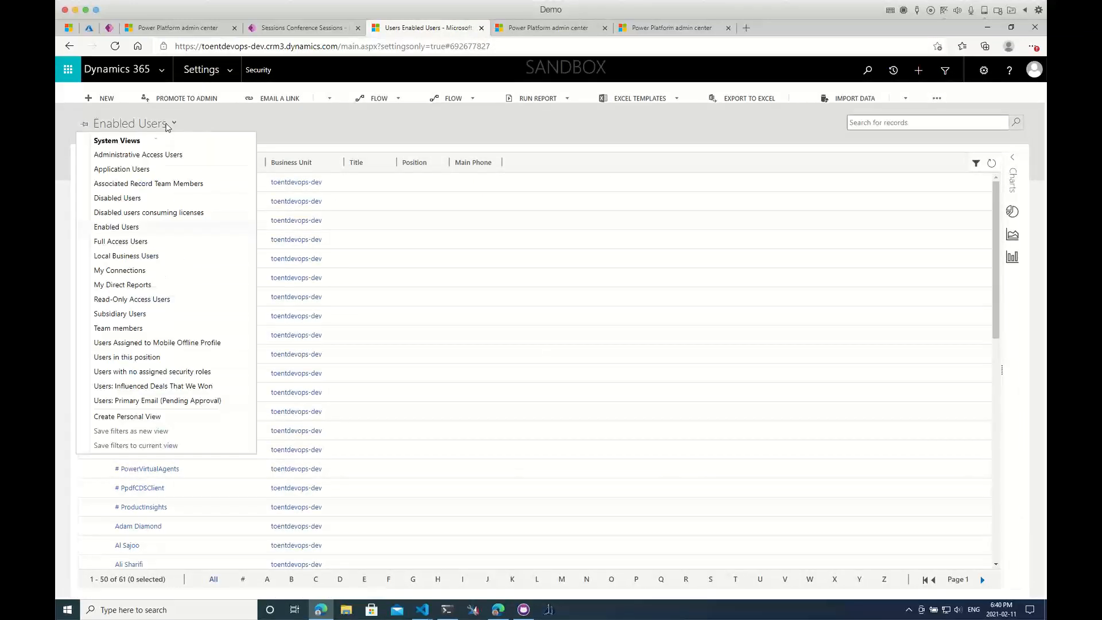
left_click(122, 169)
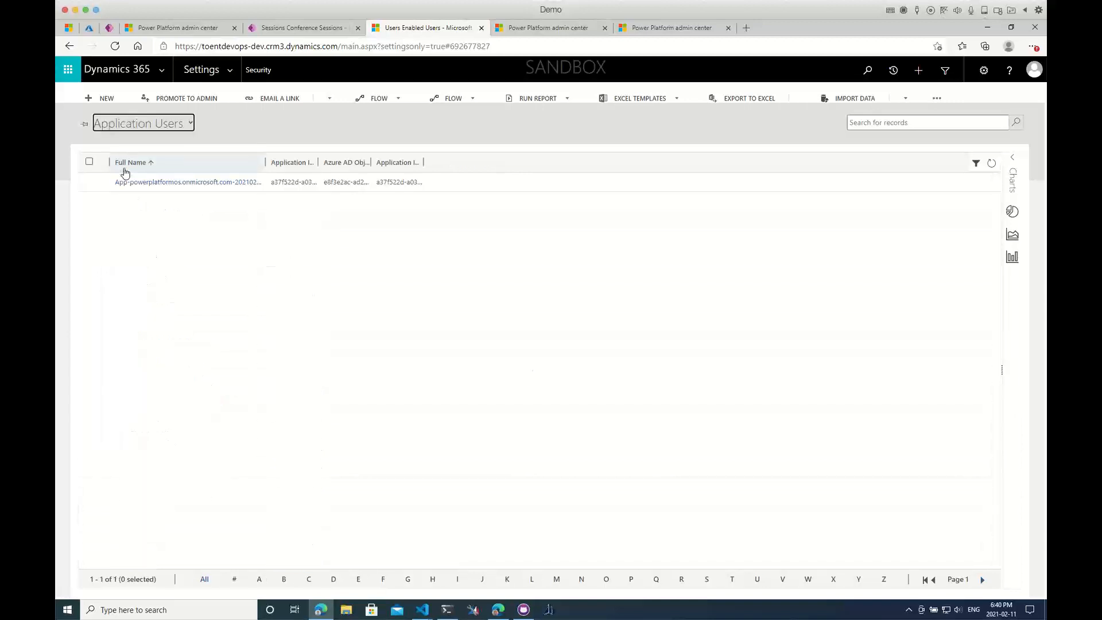
Create a new application user with the ApplicationId value copied from the untitled Visual Studio Code file, and save the record.
left_click(100, 101)
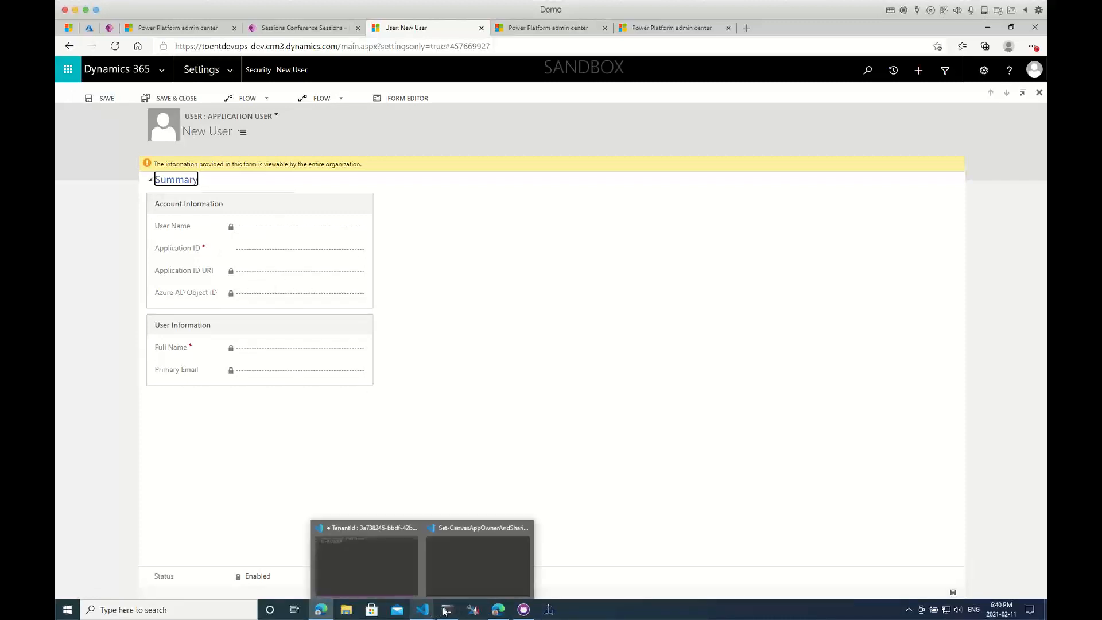
left_click(423, 609)
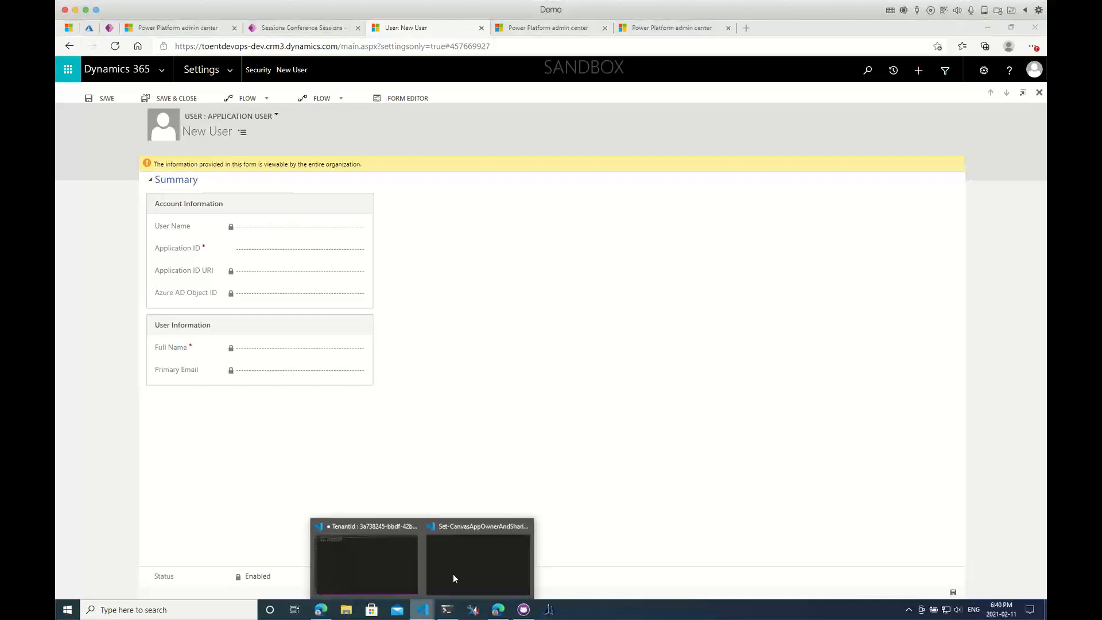
mouse_move(387, 560)
left_click(379, 565)
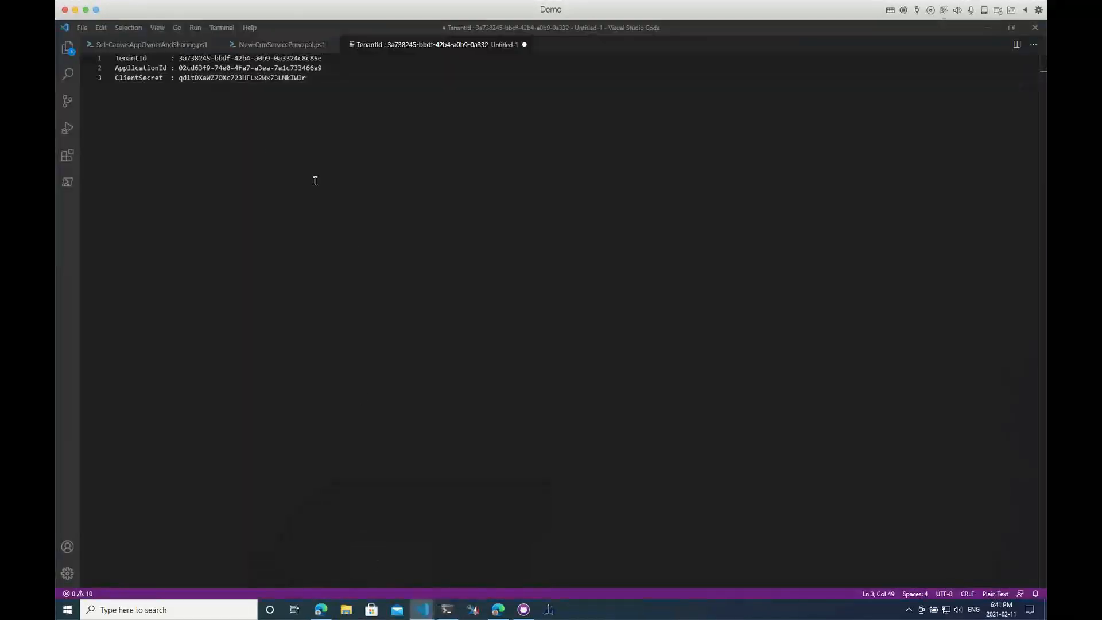
left_click_drag(329, 69, 179, 70)
key("ctrl+c")
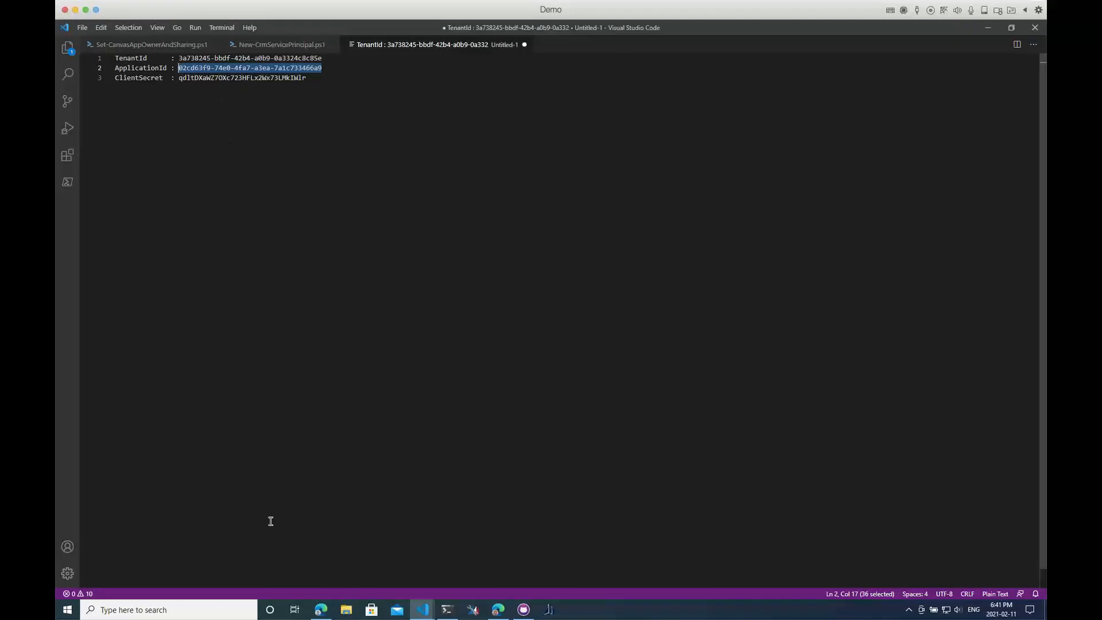
left_click(320, 610)
left_click(253, 248)
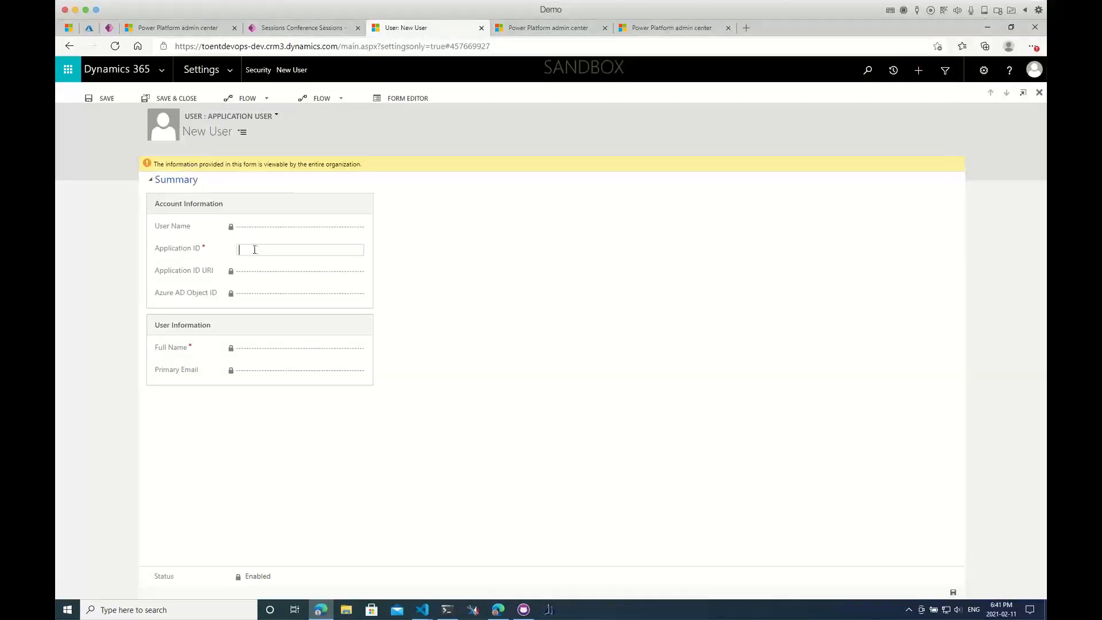
key("ctrl+v")
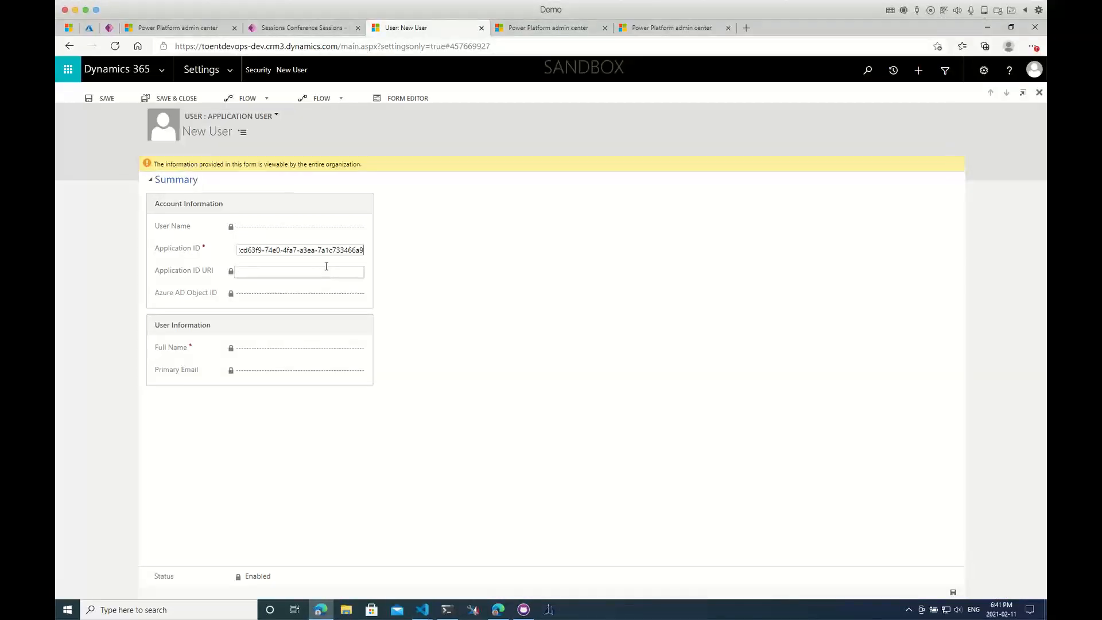
left_click(95, 99)
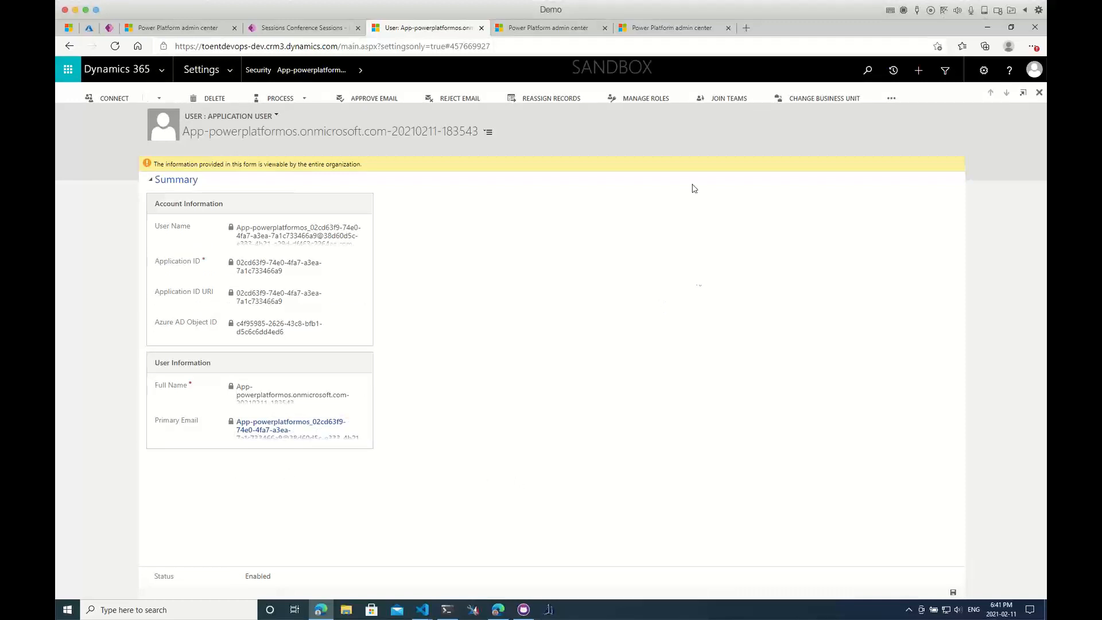
Assign the System Administrator security role to the new application user in the Dev environment.
left_click(640, 101)
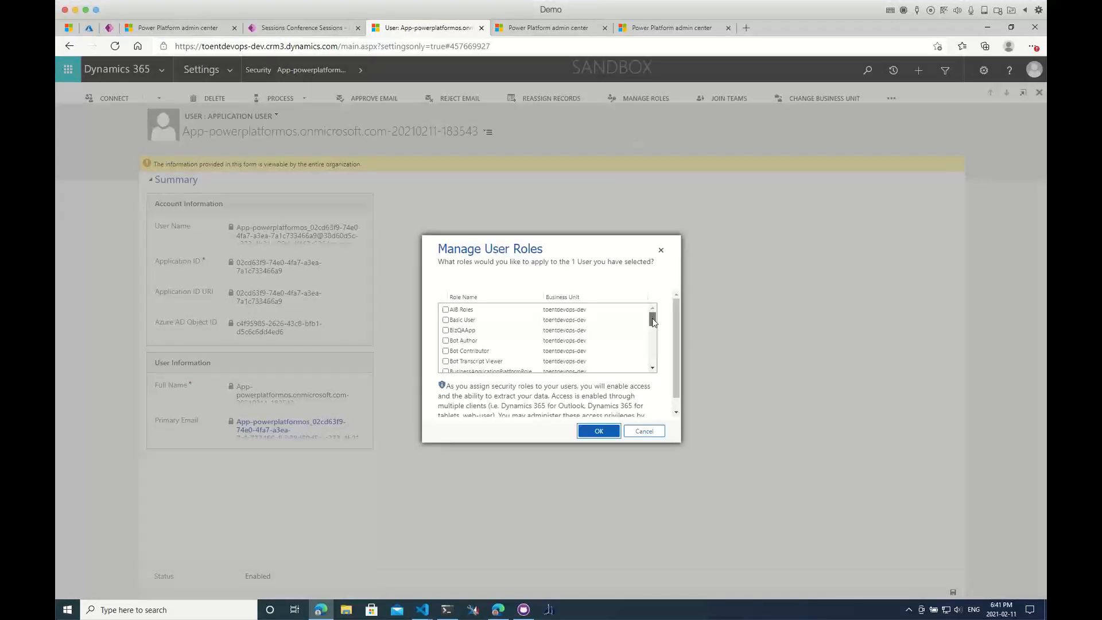
left_click_drag(653, 318, 653, 357)
left_click(445, 356)
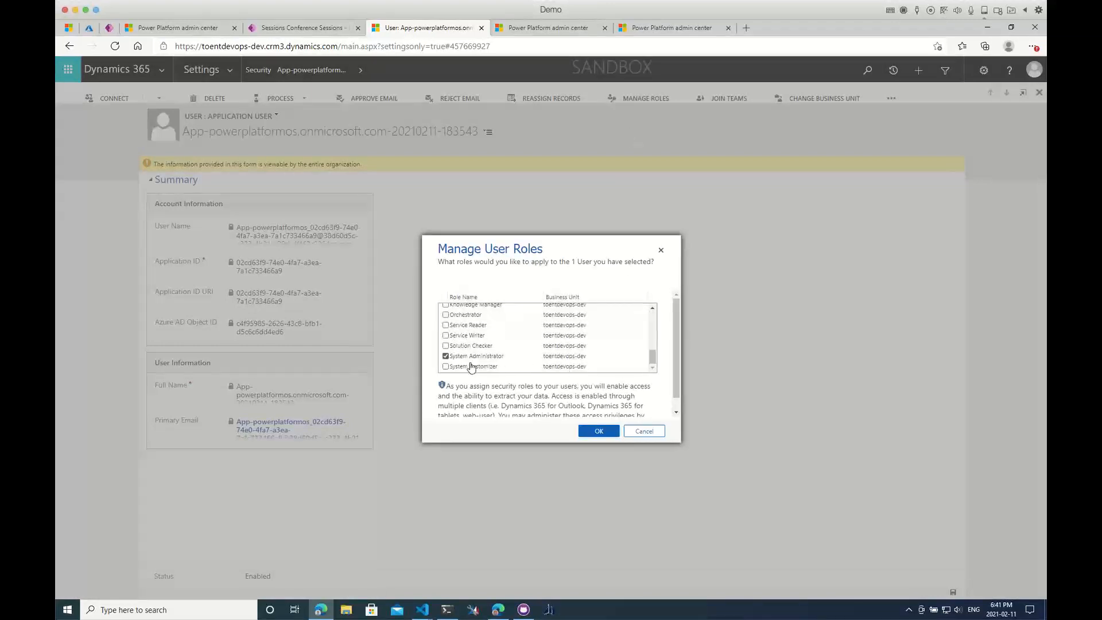
left_click(598, 432)
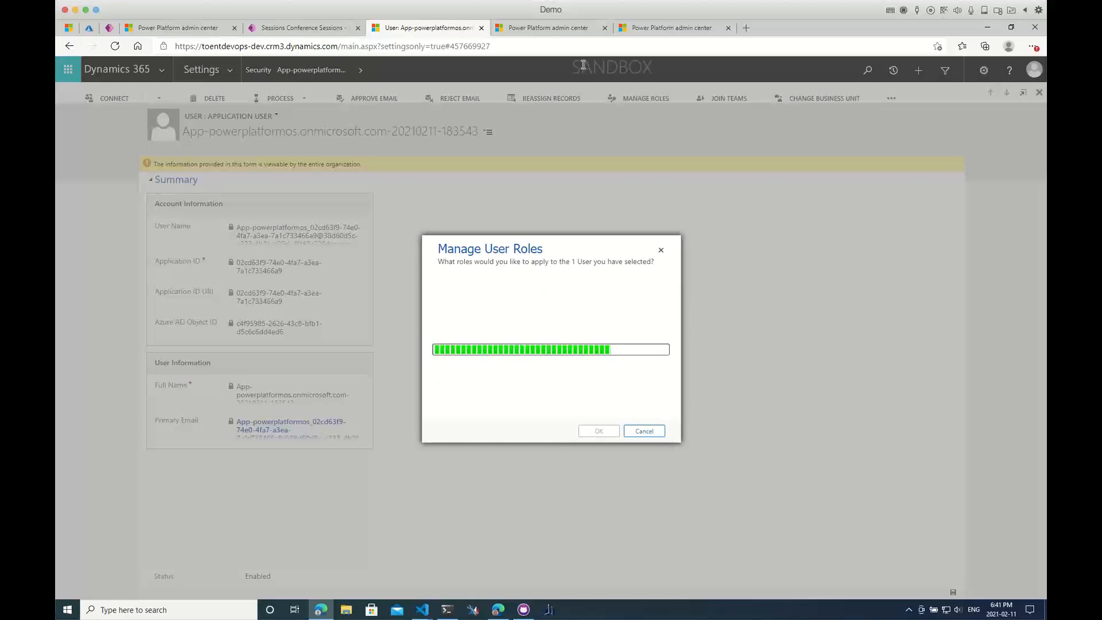
Launch the environment URLs of TOEntDevOps-Build and TOEntDevOps-QA from their details pages.
left_click(558, 31)
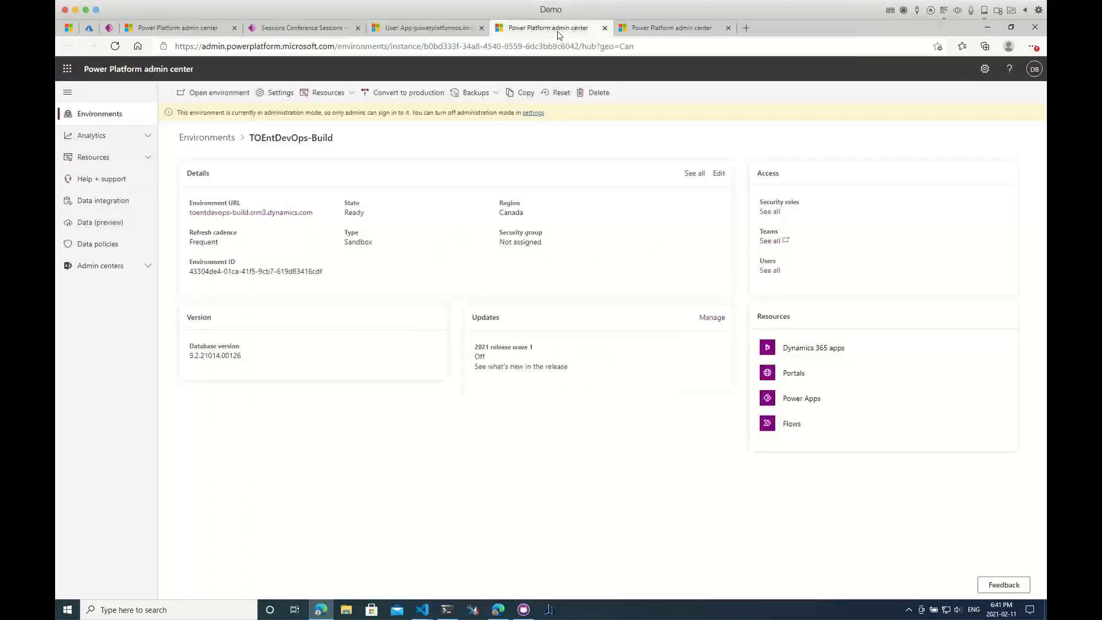
left_click(239, 213)
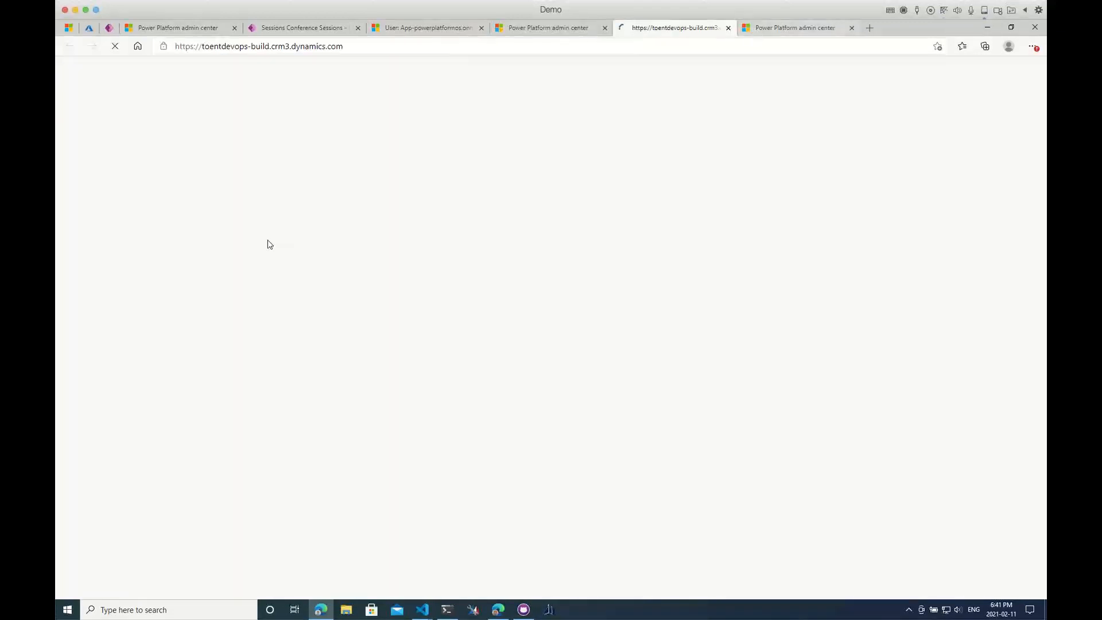
key("ctrl+Tab")
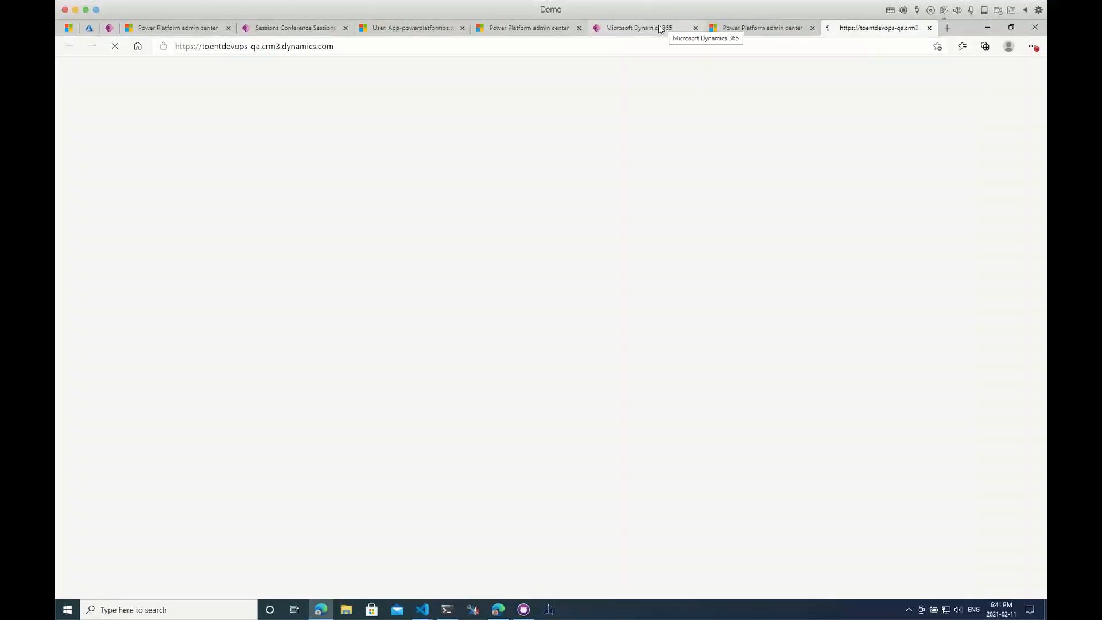
left_click(660, 26)
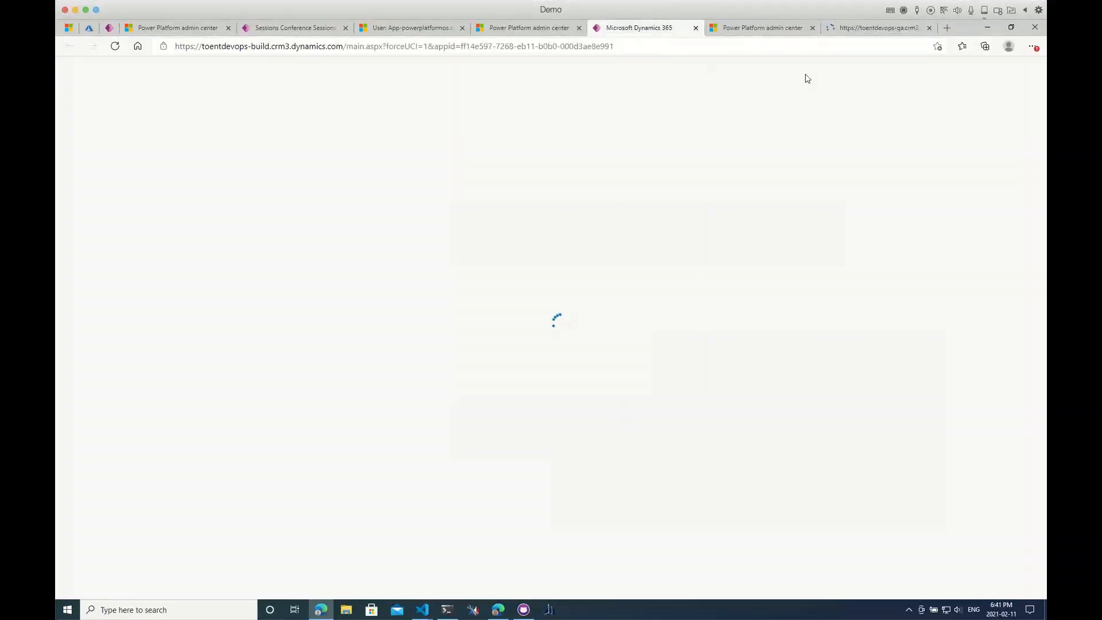
Close the Conference Sessions, environments list, Dev application user and TOEntDevOps-Build details pages.
left_click(298, 28)
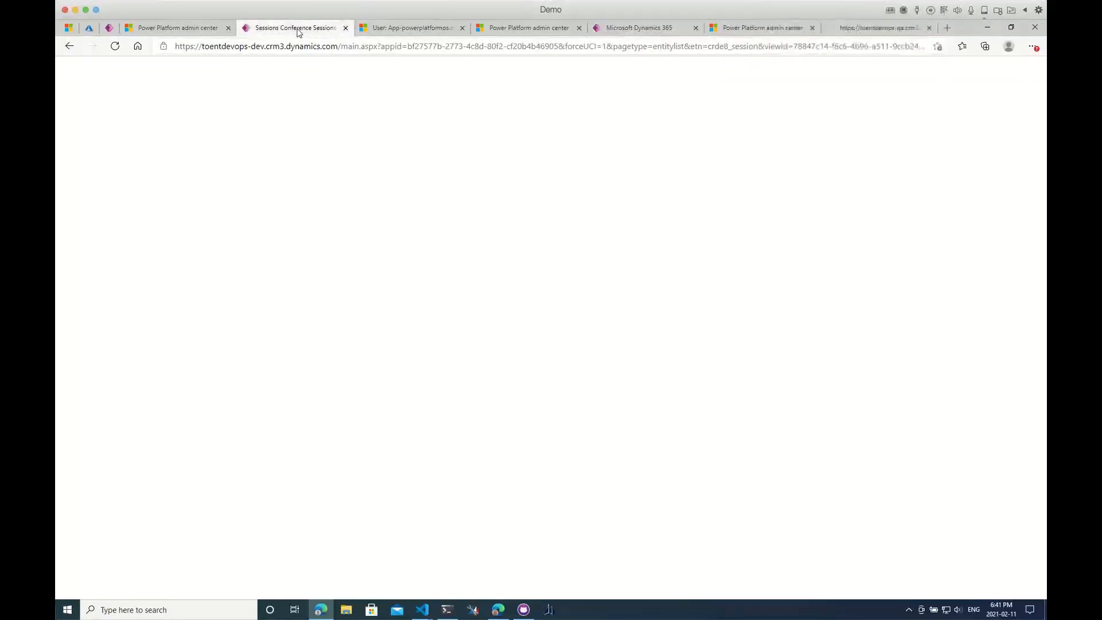
key("ctrl+w")
left_click(194, 29)
key("ctrl+w")
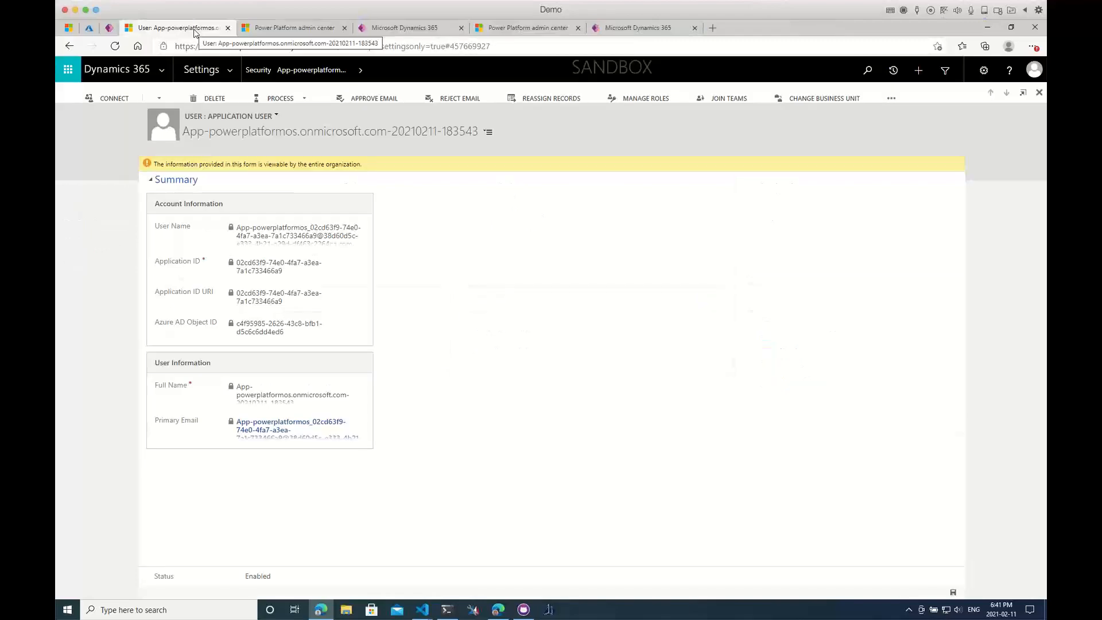
key("ctrl+w")
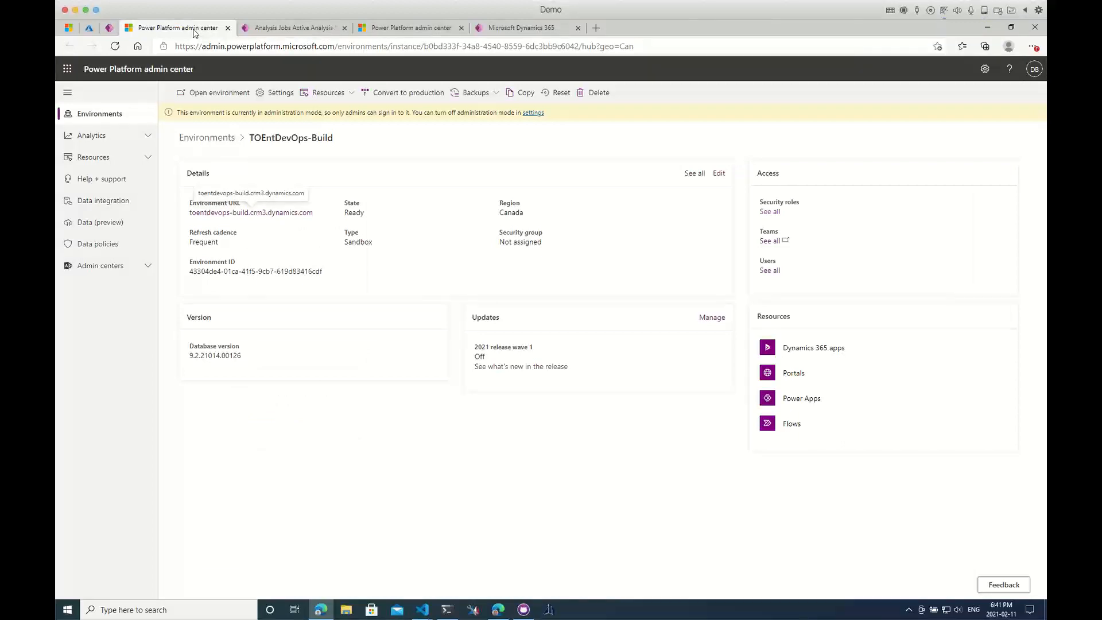
key("ctrl+w")
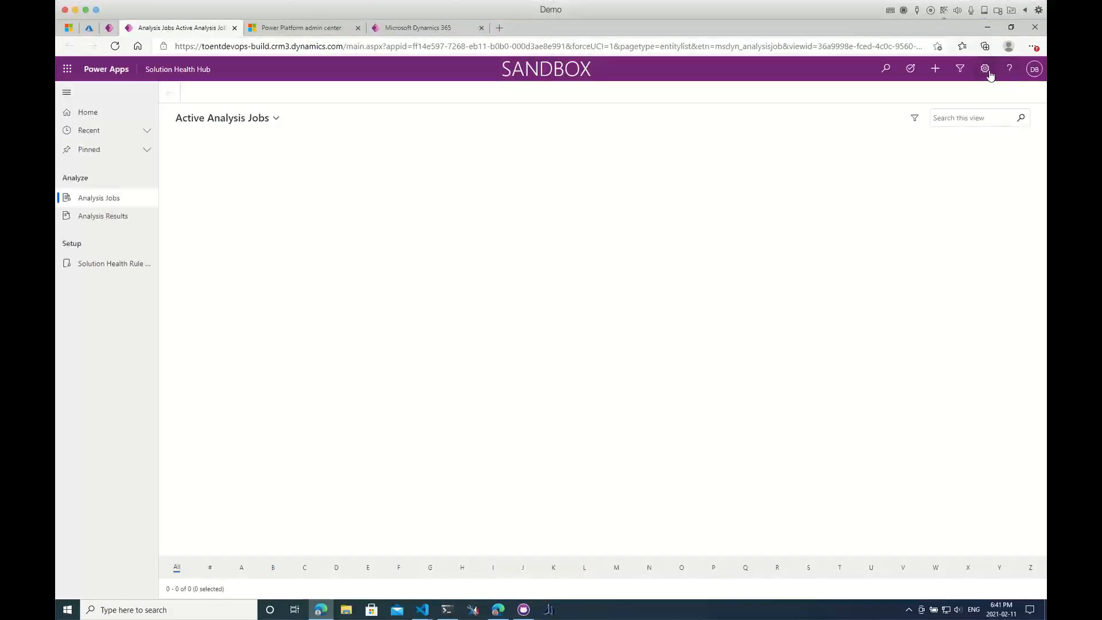
Open Advanced Settings for the Build environment and for the QA environment from their Solution Health Hub apps.
left_click(989, 73)
left_click(942, 119)
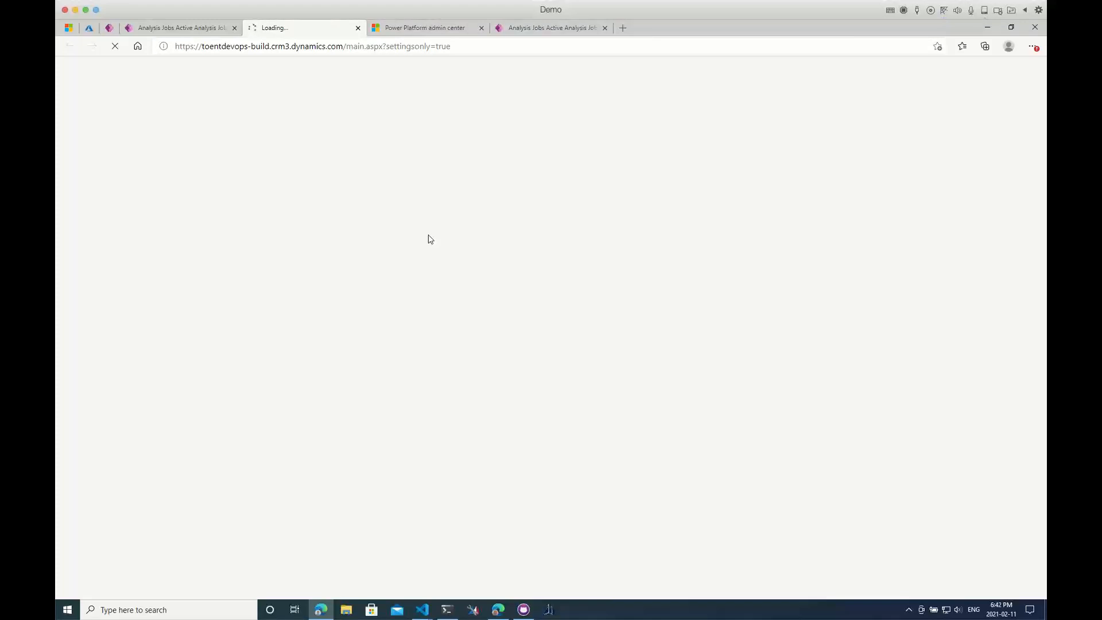
left_click(597, 32)
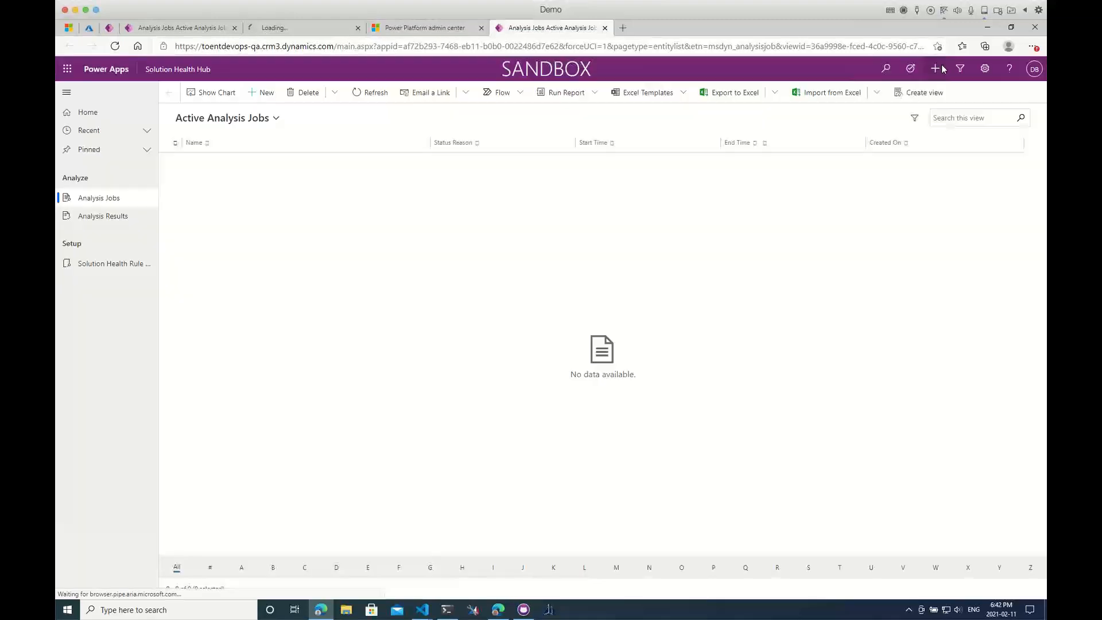
left_click(986, 69)
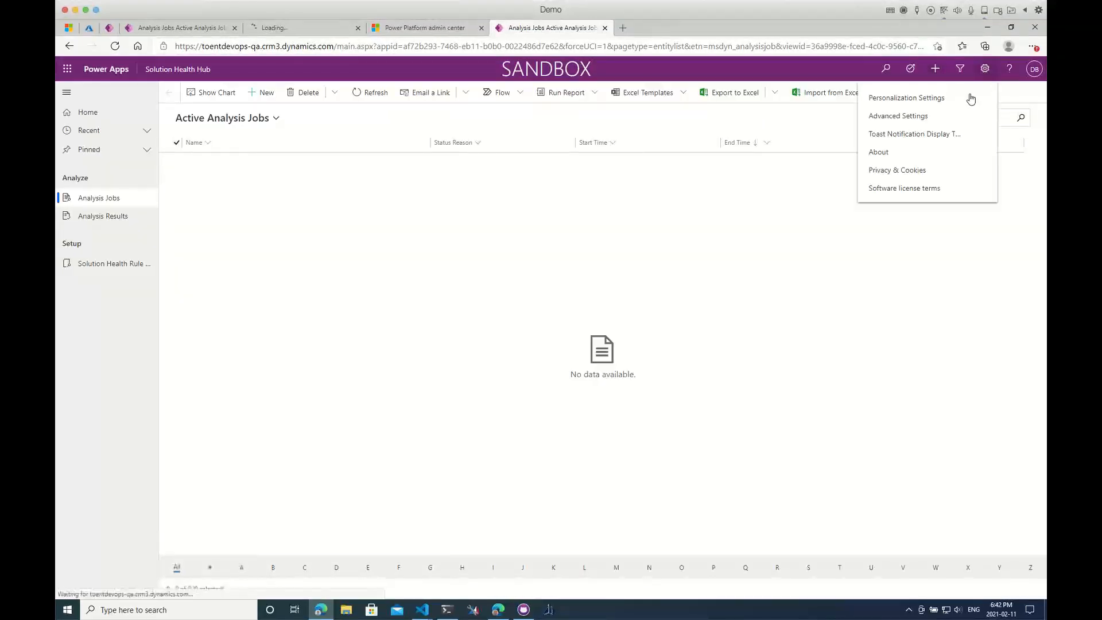
left_click(930, 117)
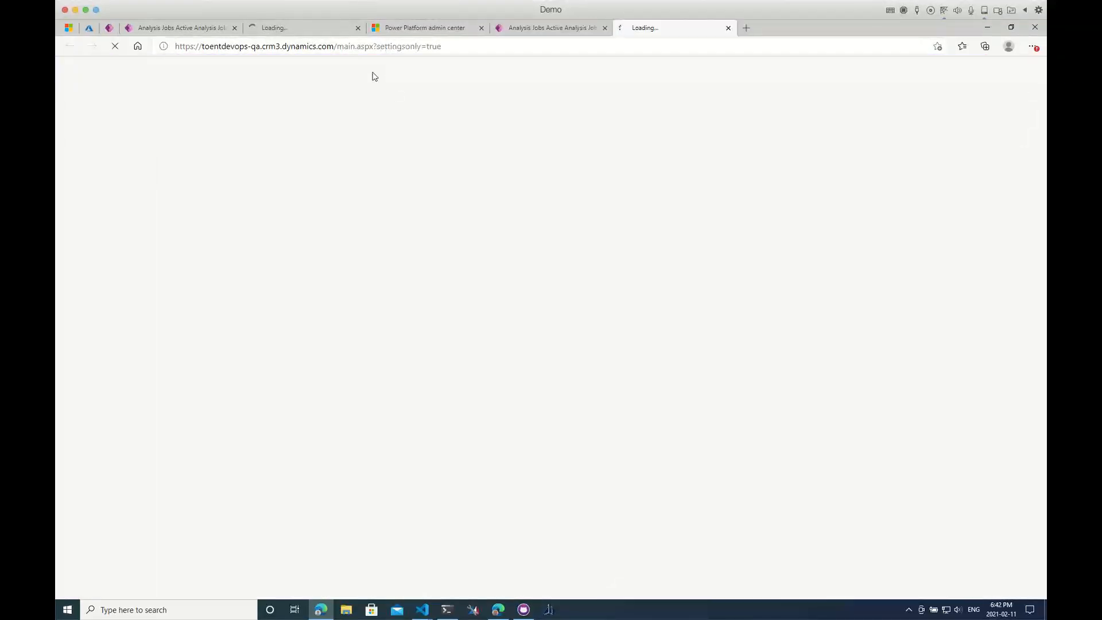
Close the Build and QA Solution Health Hub pages and the QA environment details page, keeping both Advanced Settings pages.
middle_click(182, 32)
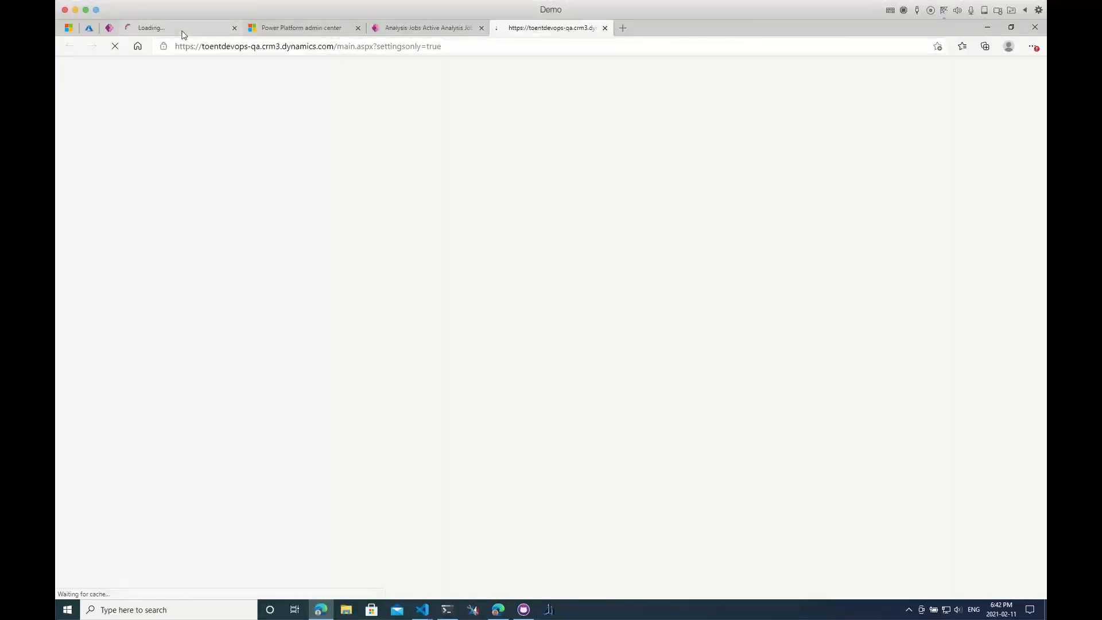
left_click(184, 33)
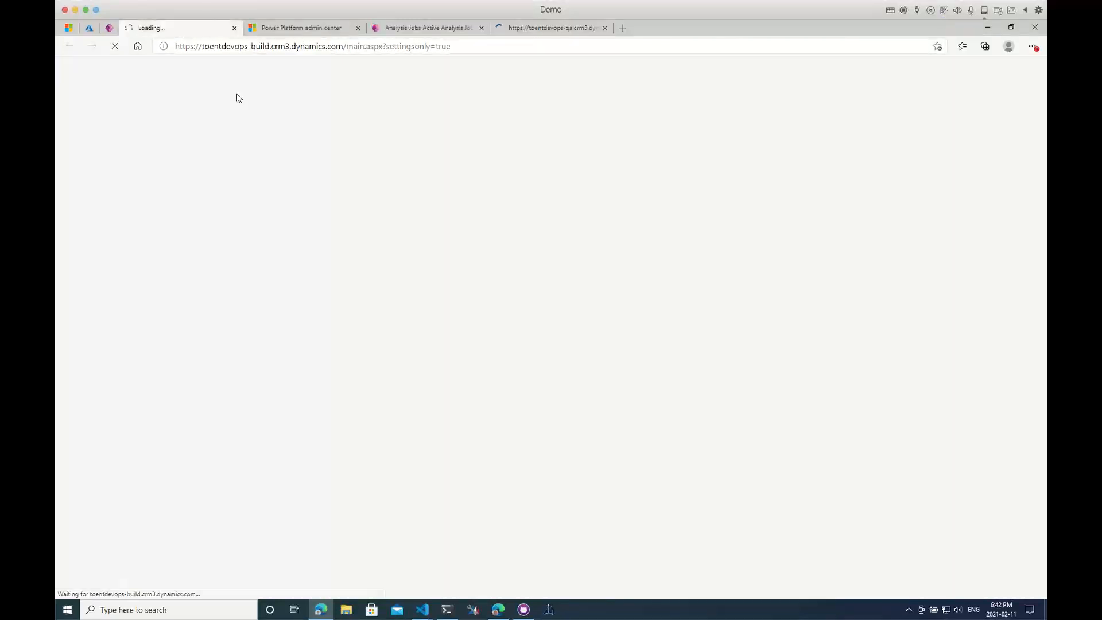
middle_click(323, 32)
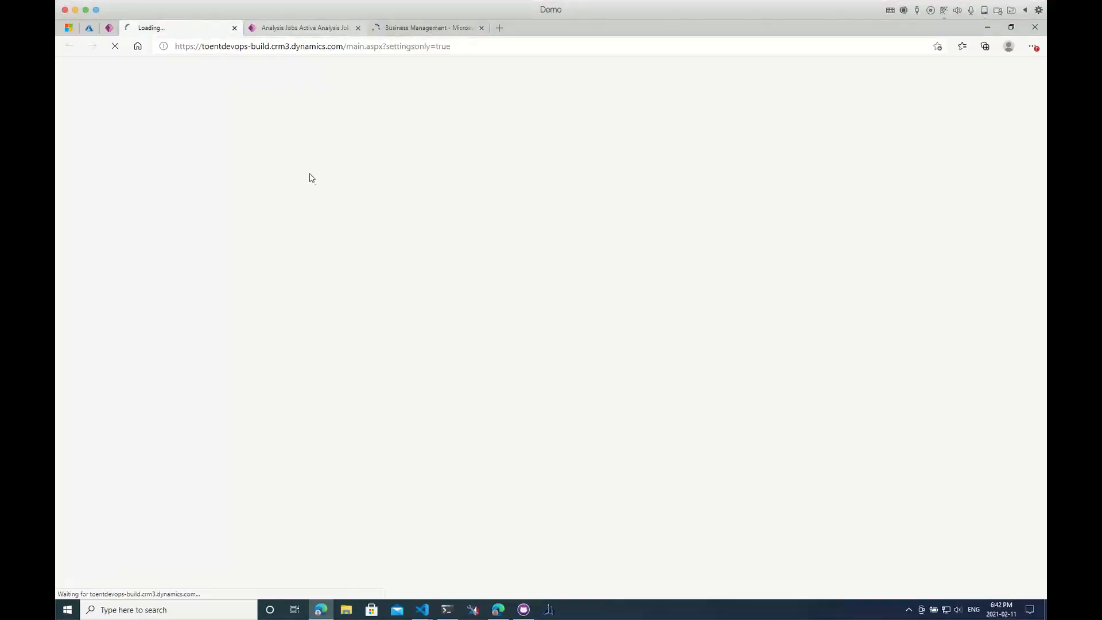
middle_click(290, 31)
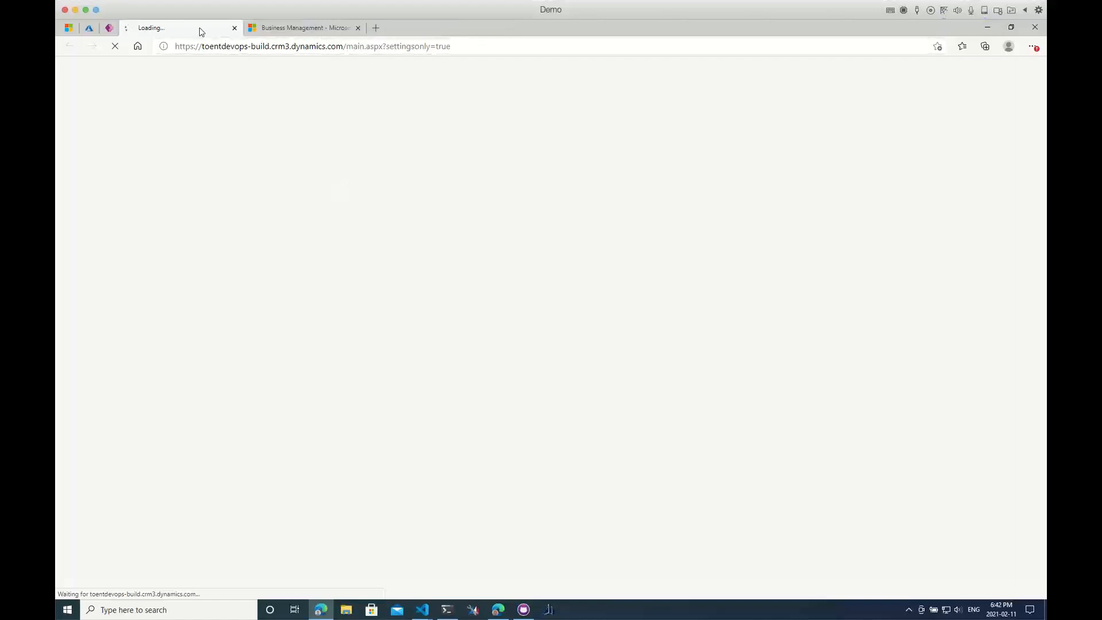
In the QA environment's settings, open the Security users list and switch it to the Application Users view.
left_click(310, 30)
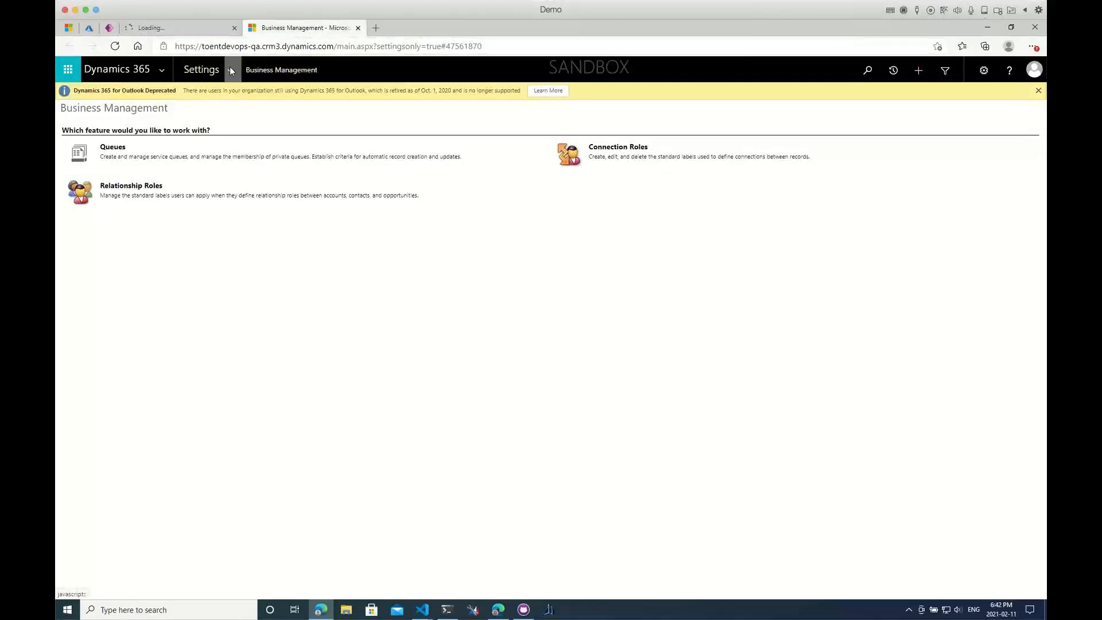
left_click(230, 67)
left_click(299, 189)
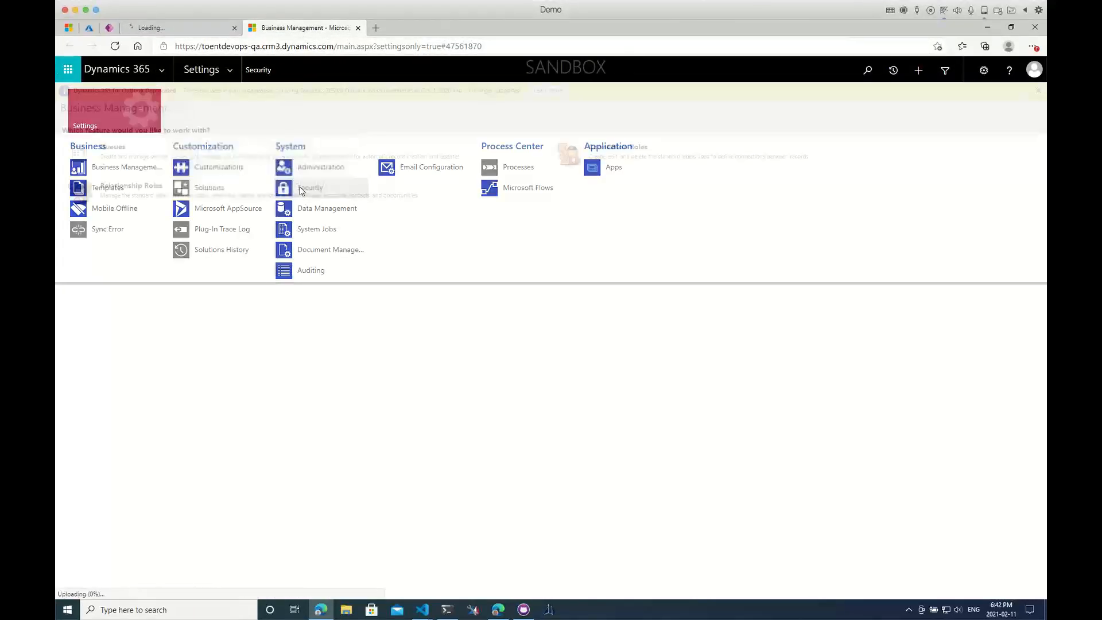
left_click(109, 148)
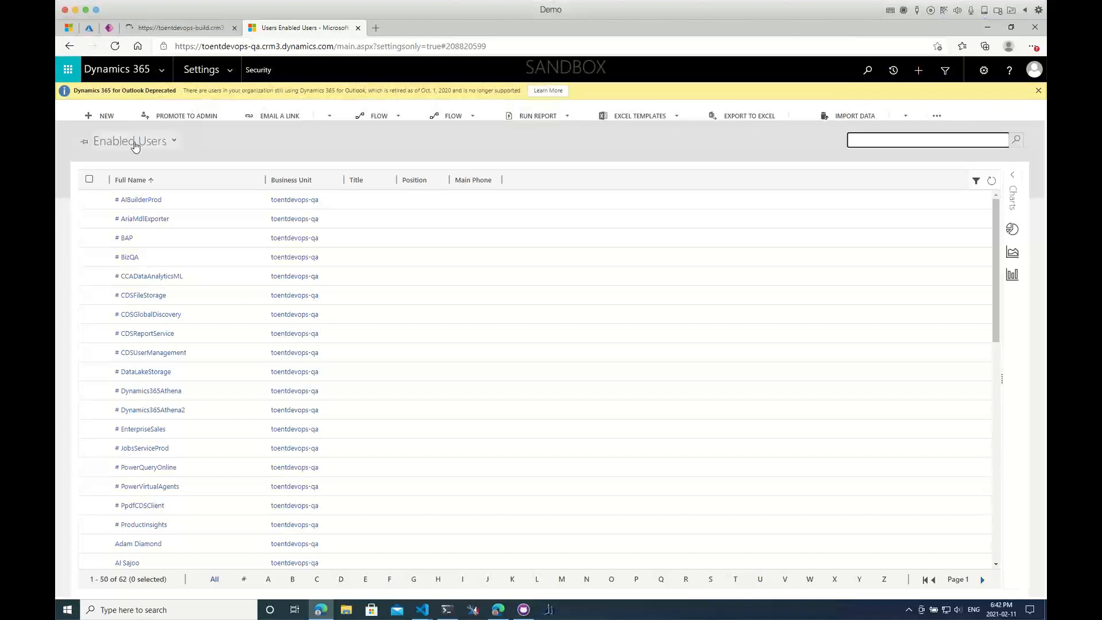
left_click(135, 145)
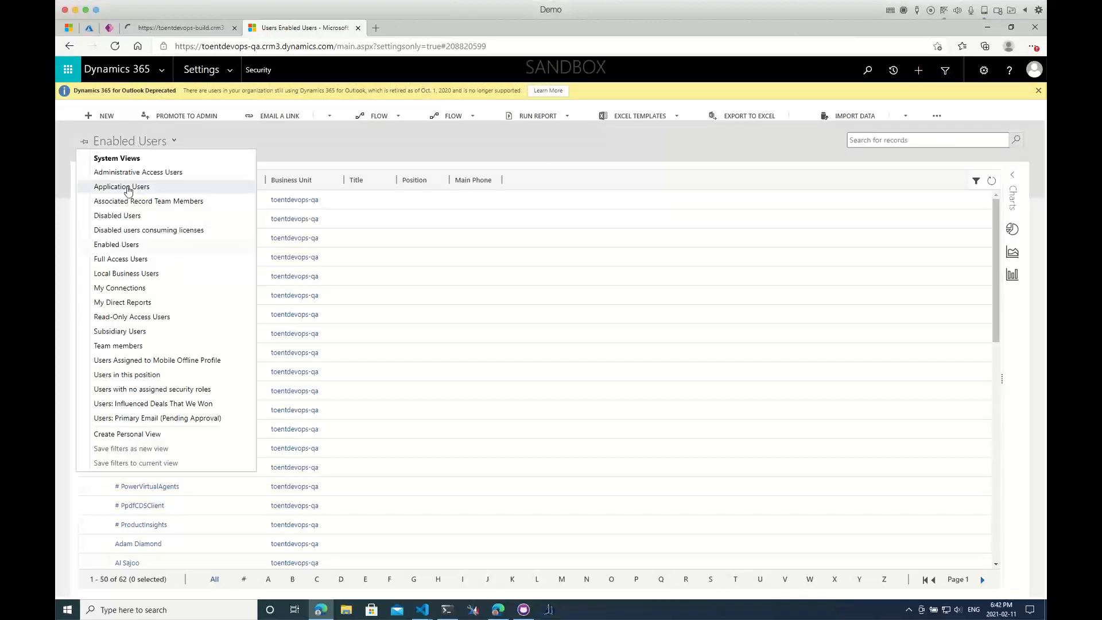
left_click(127, 189)
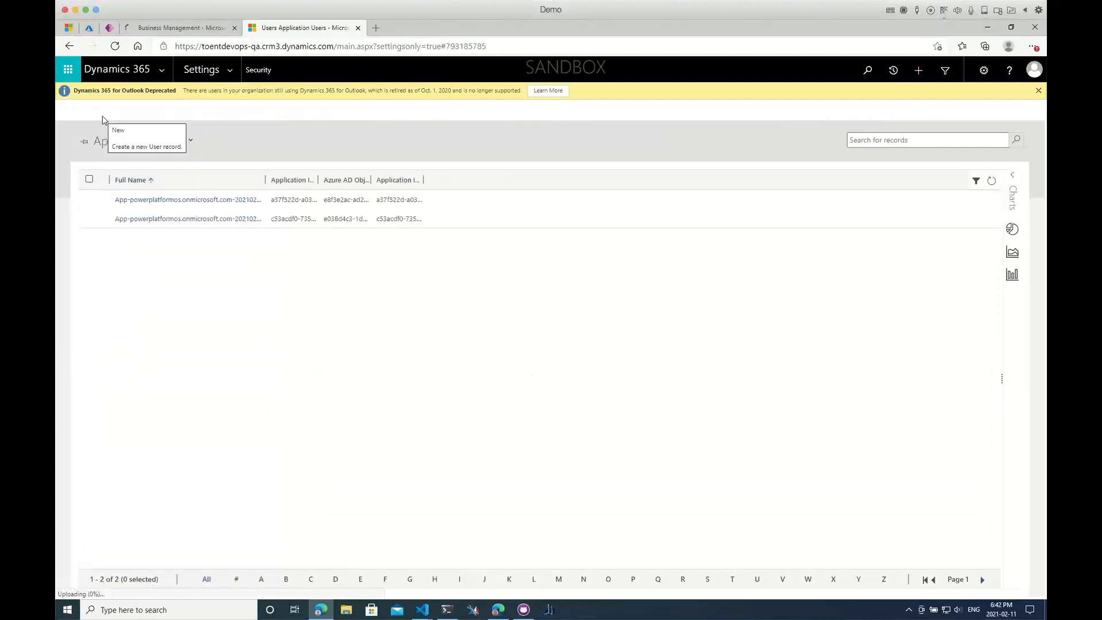
Create a new application user in the QA environment with the copied application ID and save the record.
left_click(104, 119)
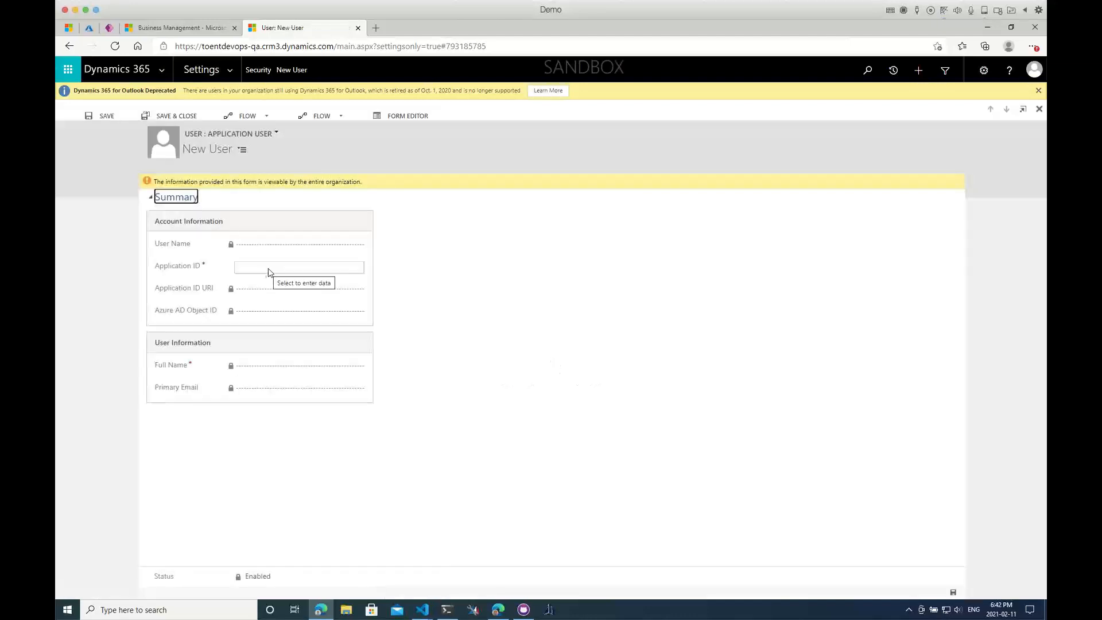
left_click(276, 269)
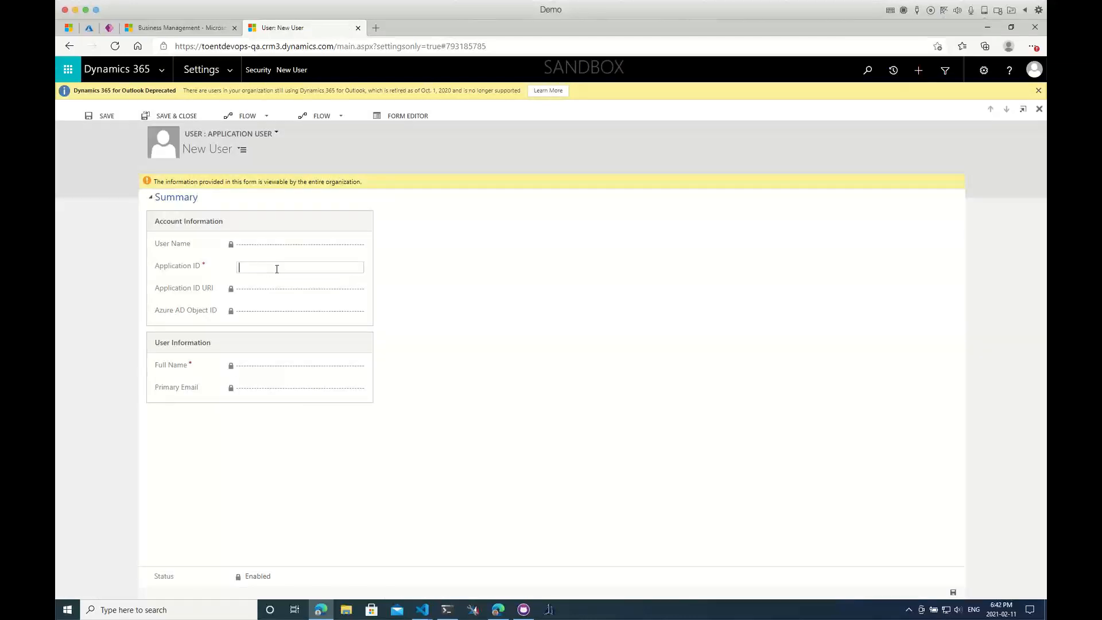
type("02cd63f9-74e0-4fa7-a3ea-7a1c733466a9")
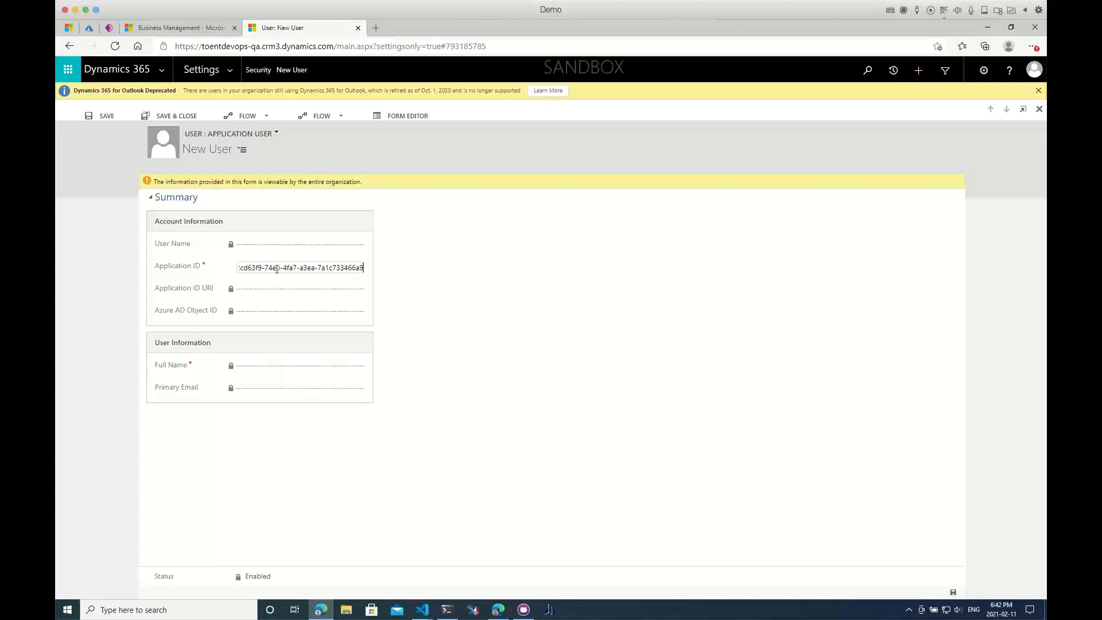
left_click(107, 116)
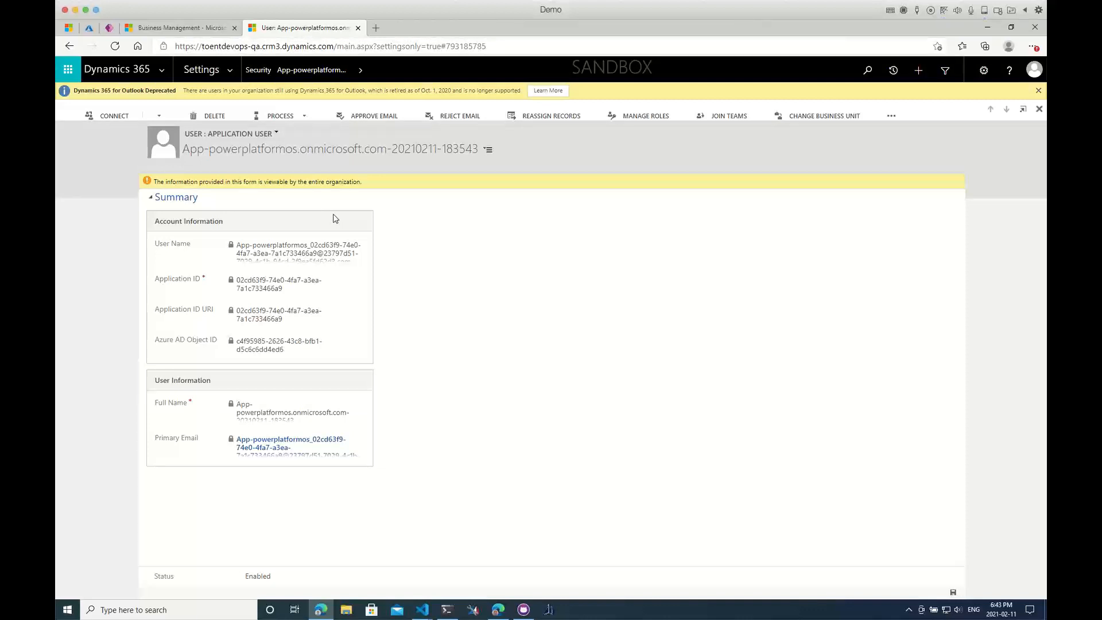
Assign the System Administrator security role to the QA environment's application user.
left_click(647, 120)
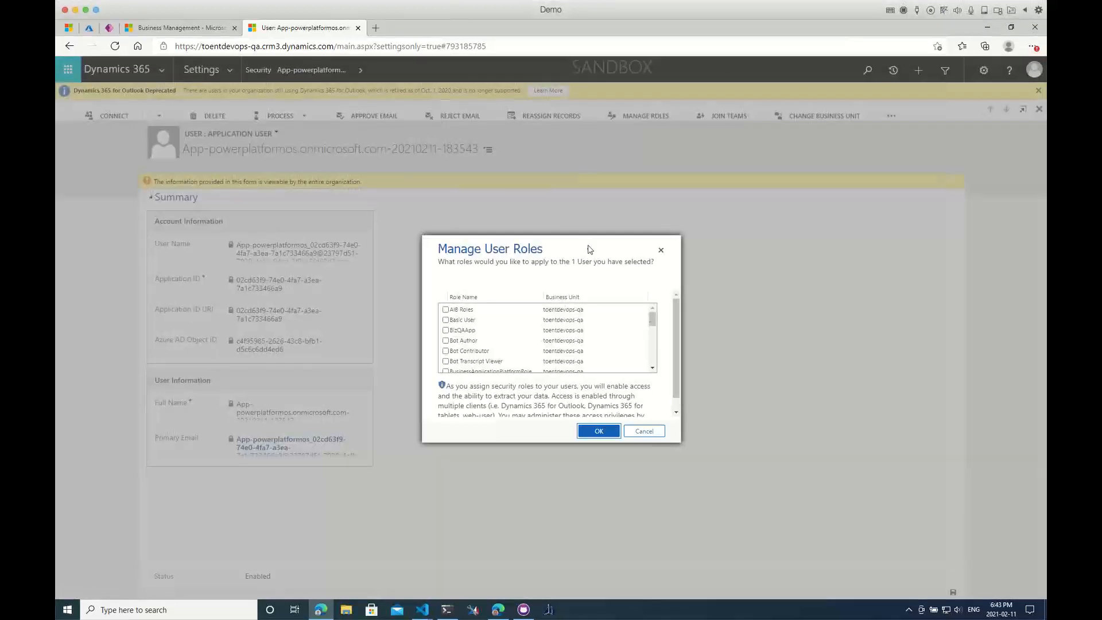
scroll(653, 319, "down", 5)
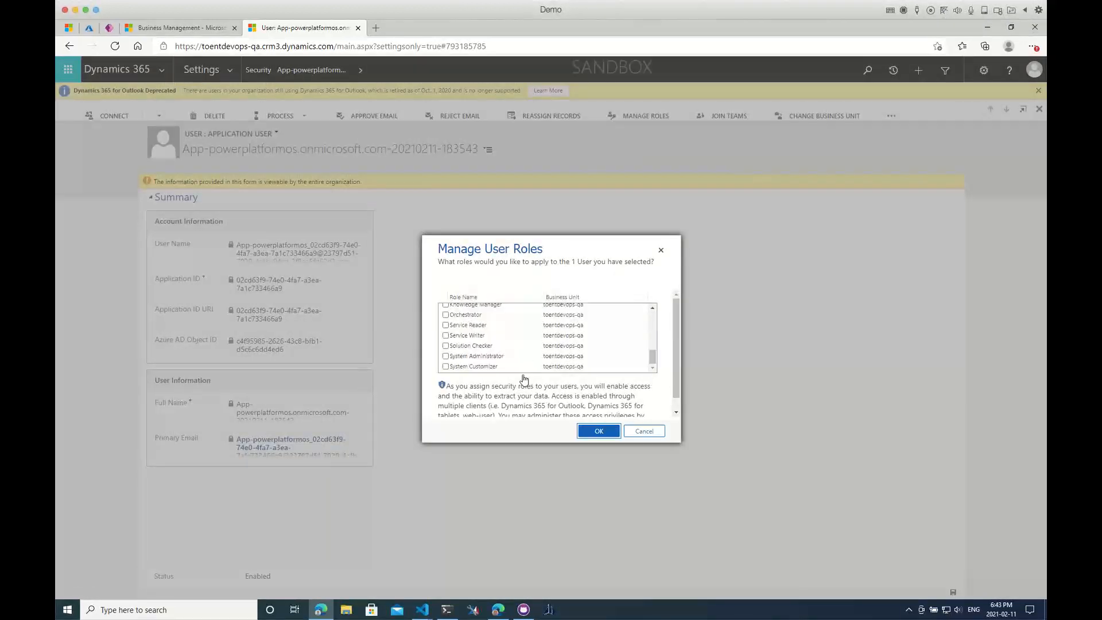
left_click(446, 357)
left_click(600, 431)
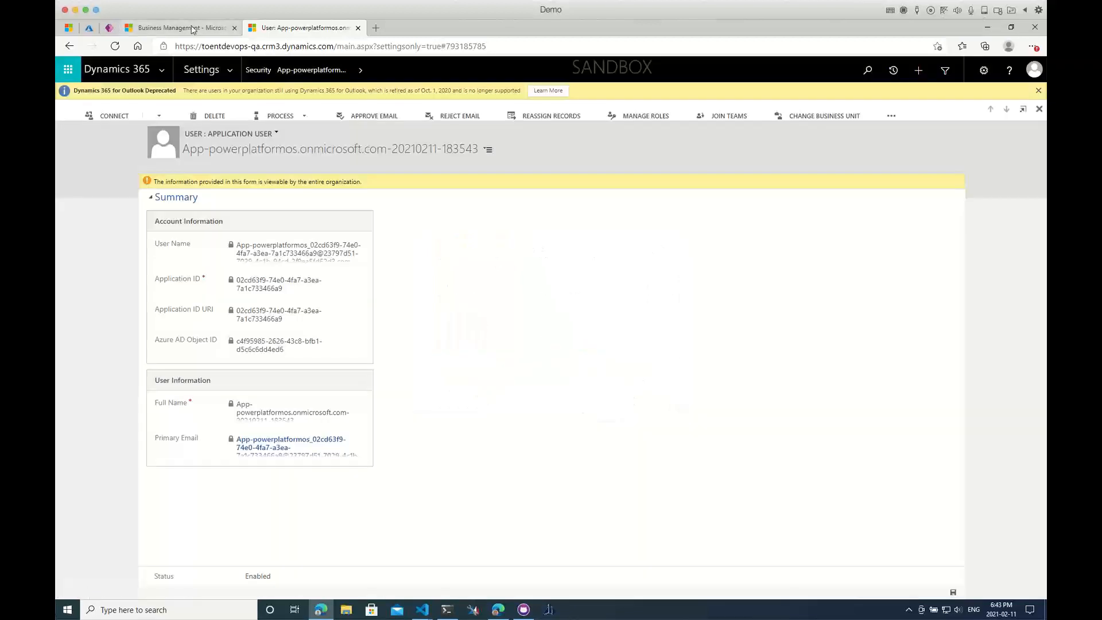
In the Build environment's settings, open the Security users list and switch it to the Application Users view.
left_click(193, 29)
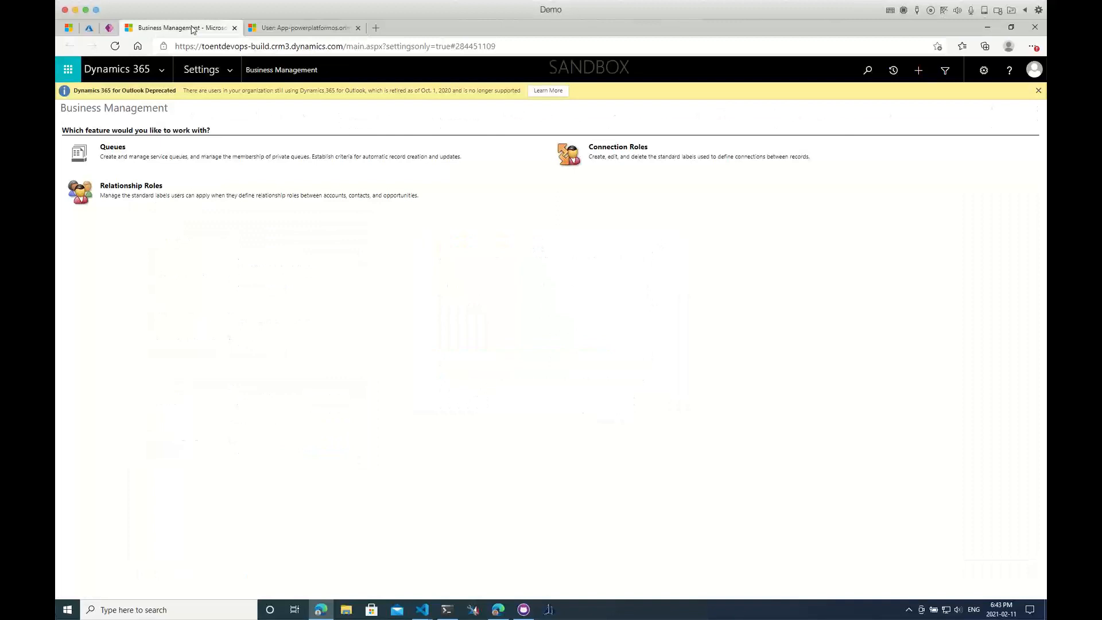
left_click(228, 71)
left_click(310, 188)
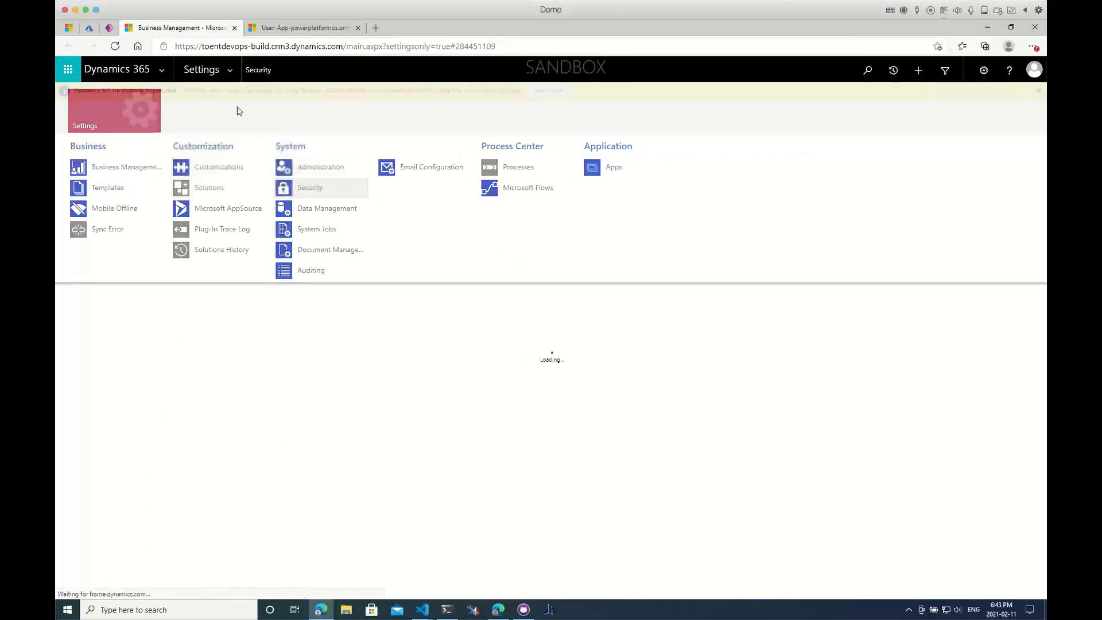
left_click(105, 151)
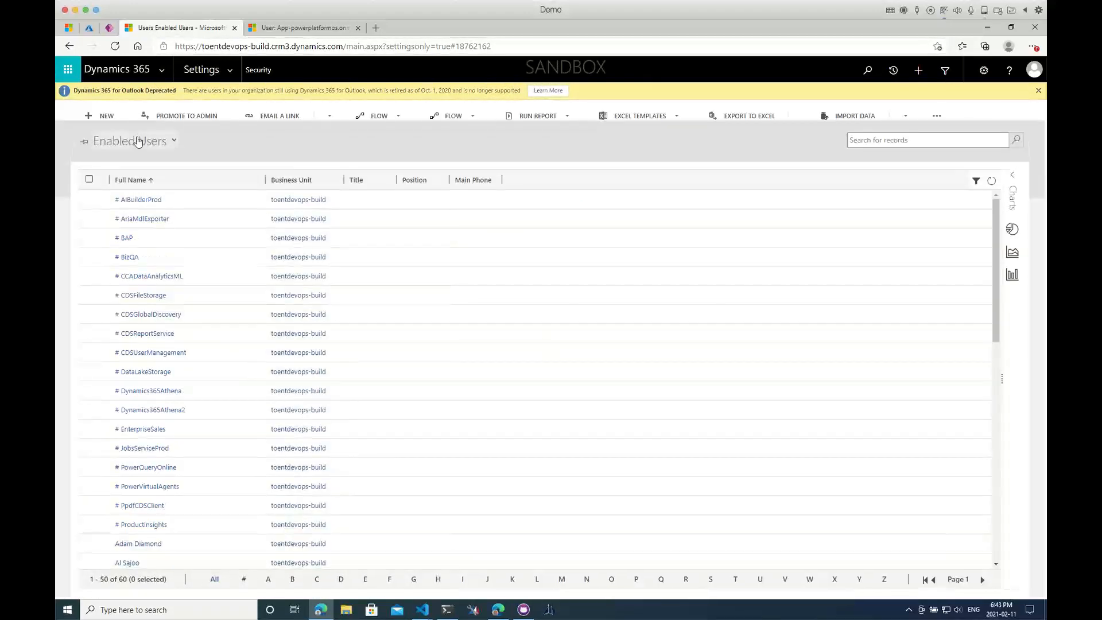
left_click(138, 142)
left_click(125, 184)
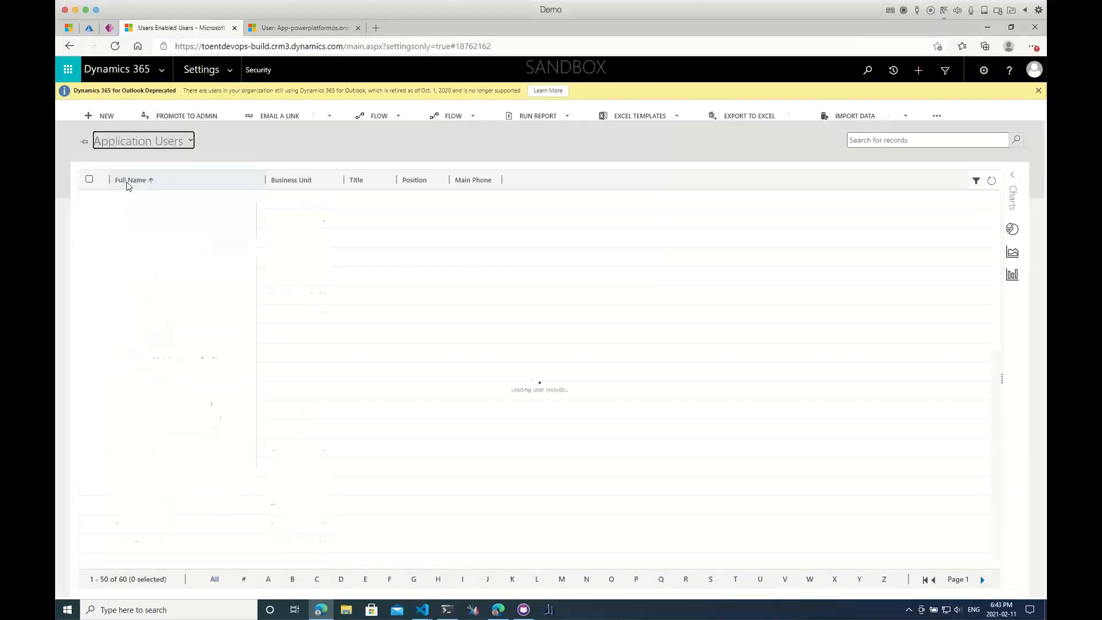
Create a new application user in the Build environment with the copied application ID and save the record.
left_click(105, 116)
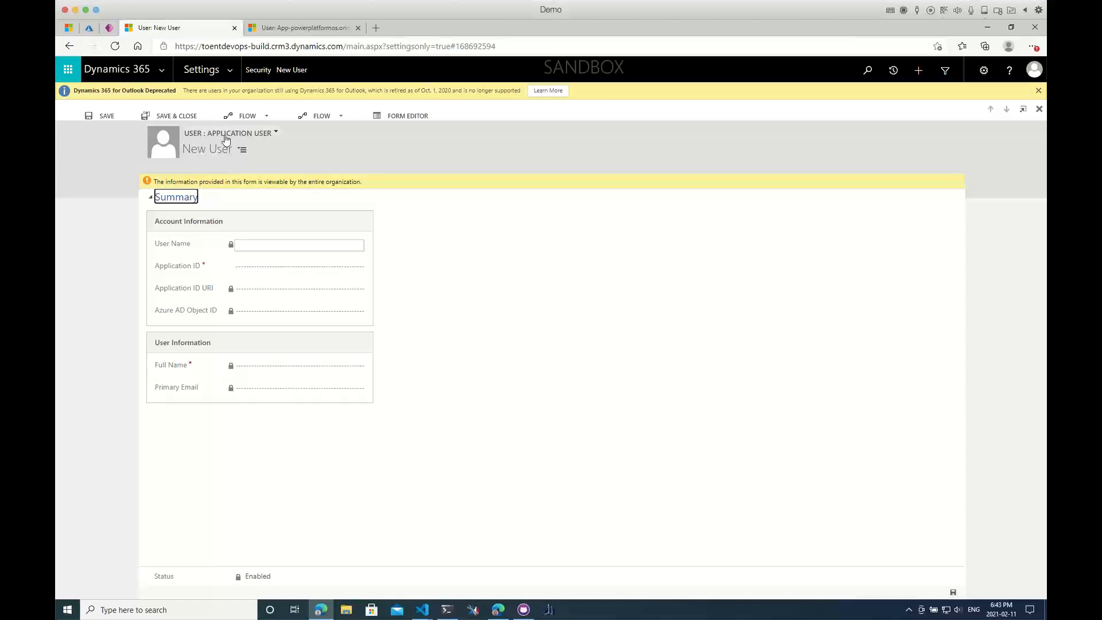
left_click(263, 272)
left_click(264, 268)
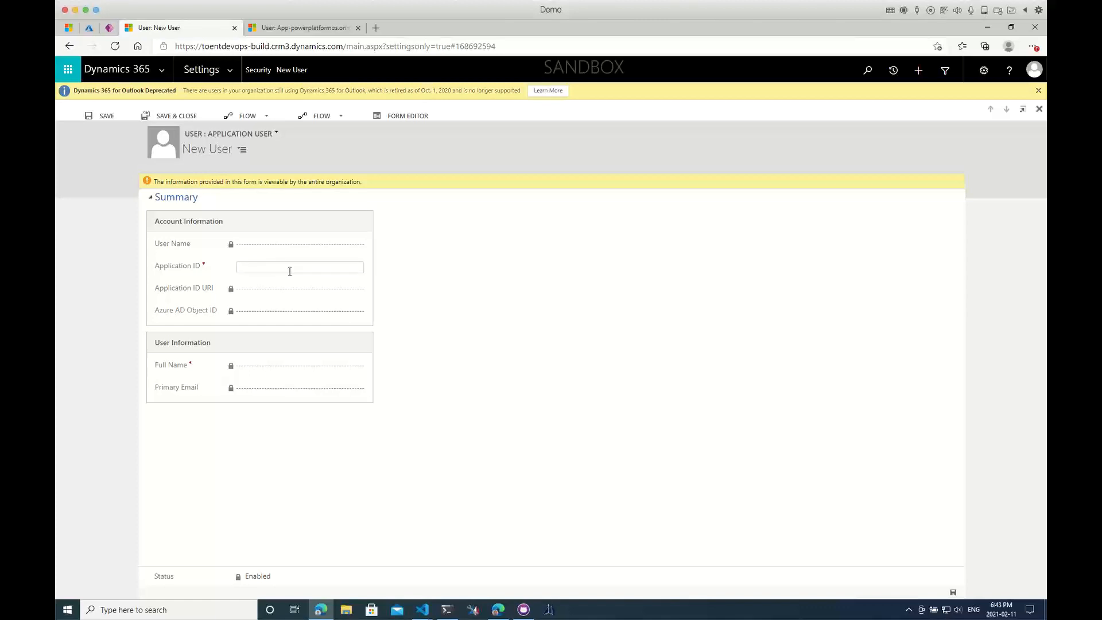
type("02cd63f9-74e0-4fa7-a3ea-7a1c733466a9")
left_click(99, 113)
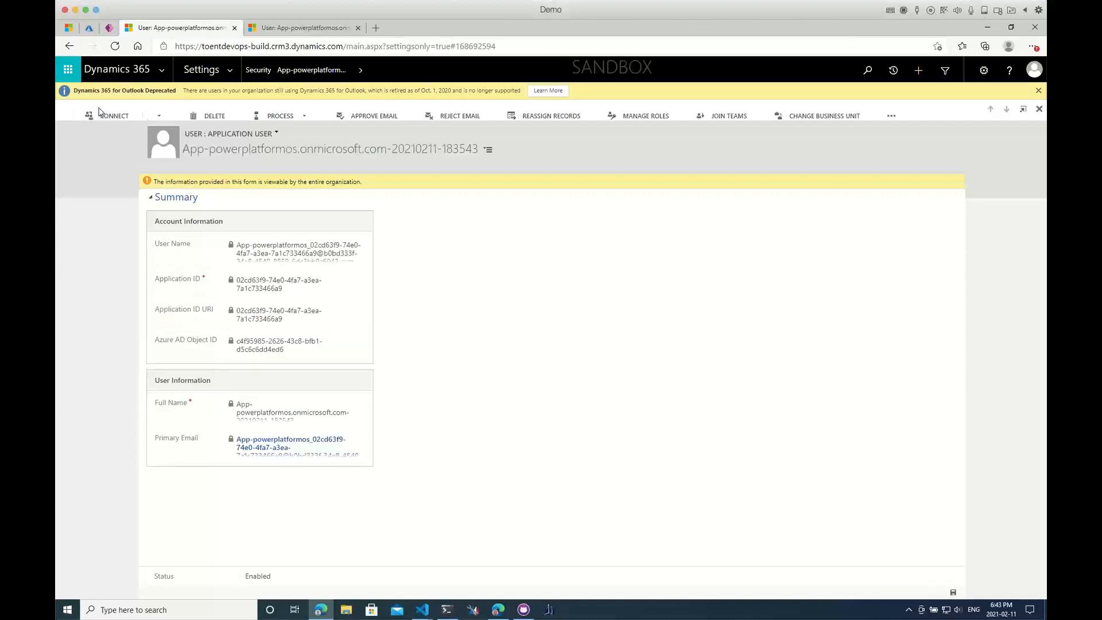
Assign the System Administrator security role to the Build environment's application user.
left_click(646, 117)
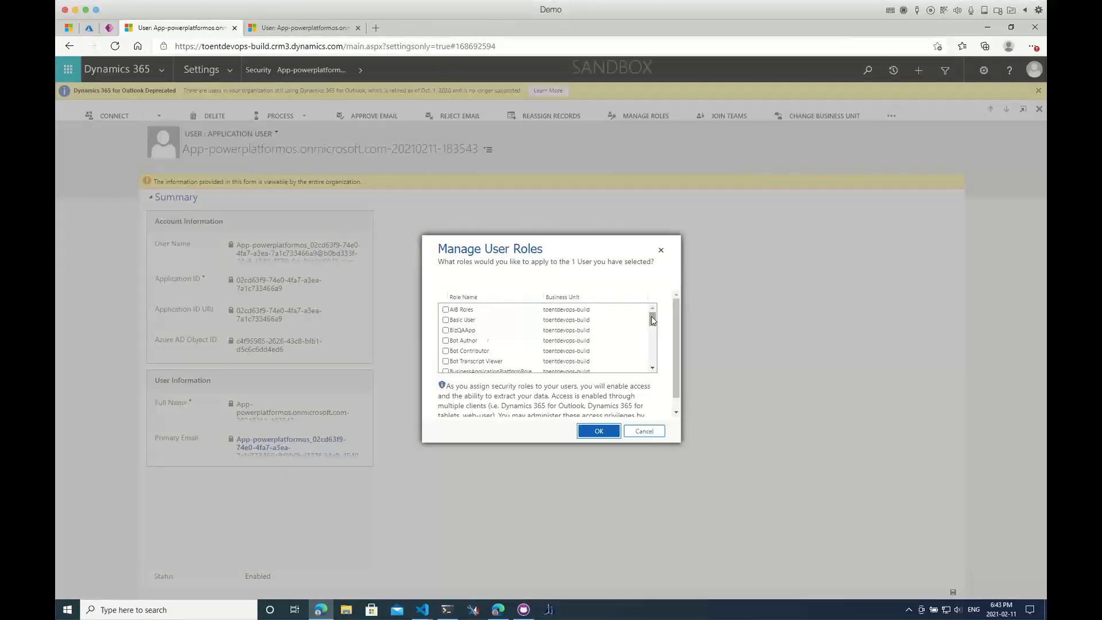
left_click_drag(653, 320, 653, 357)
left_click(445, 356)
left_click(608, 432)
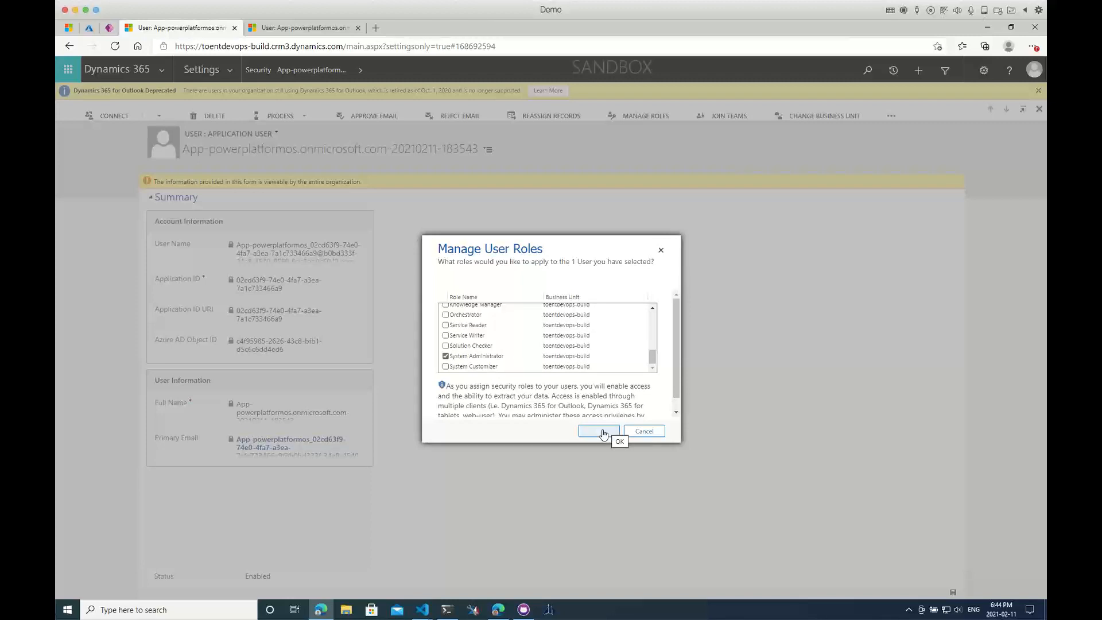
left_click(606, 432)
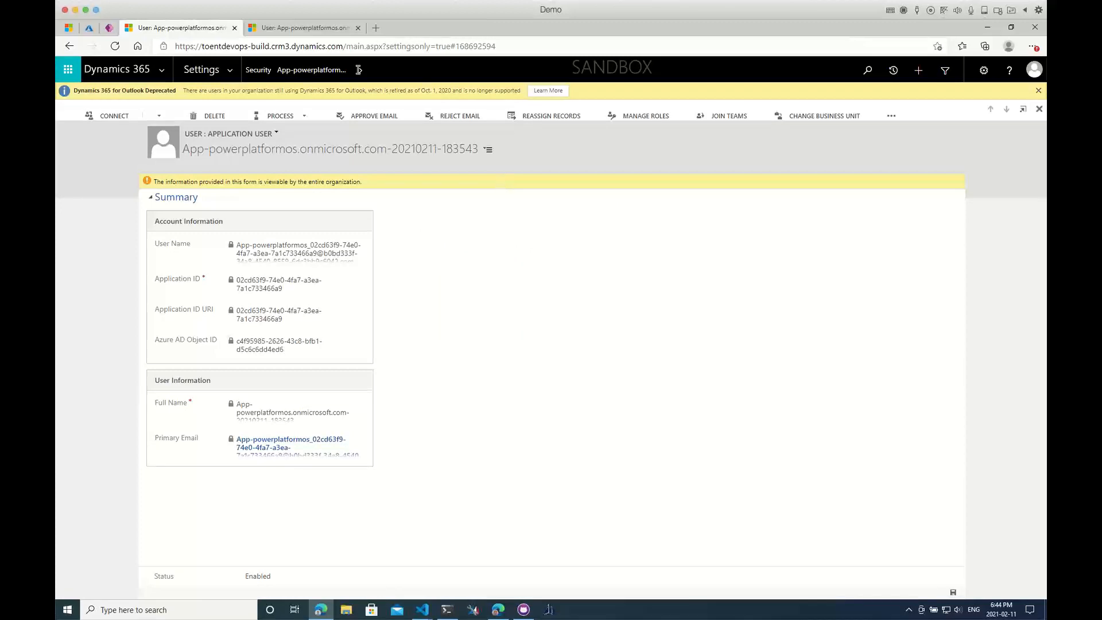
Close the Build and QA application user pages and switch to the PowerPlatform project's Pipelines page in Azure DevOps.
middle_click(192, 29)
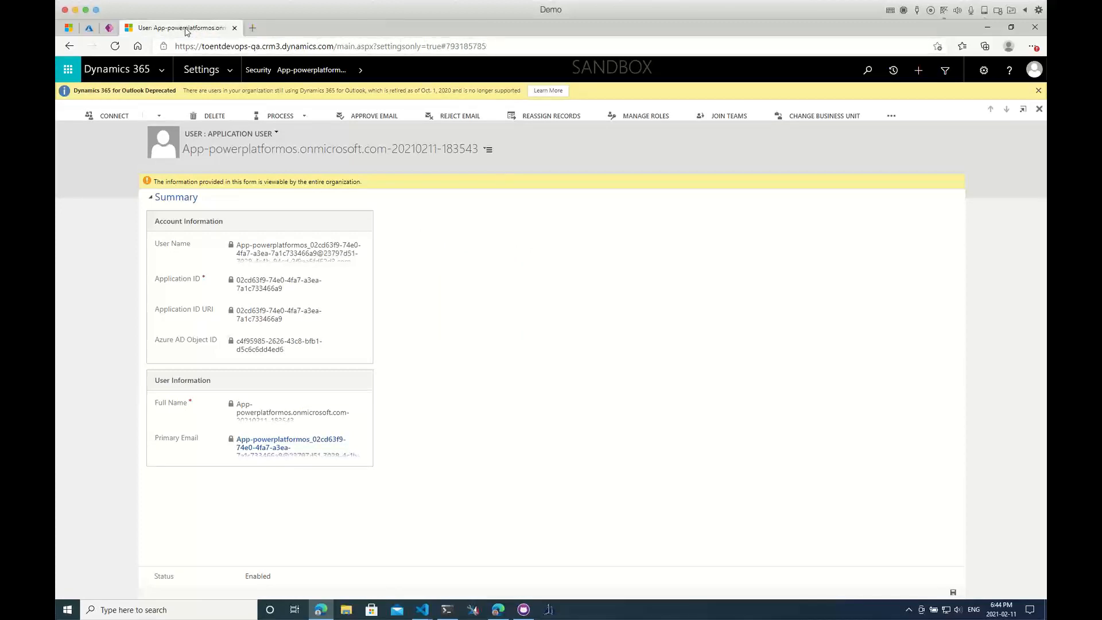
middle_click(186, 29)
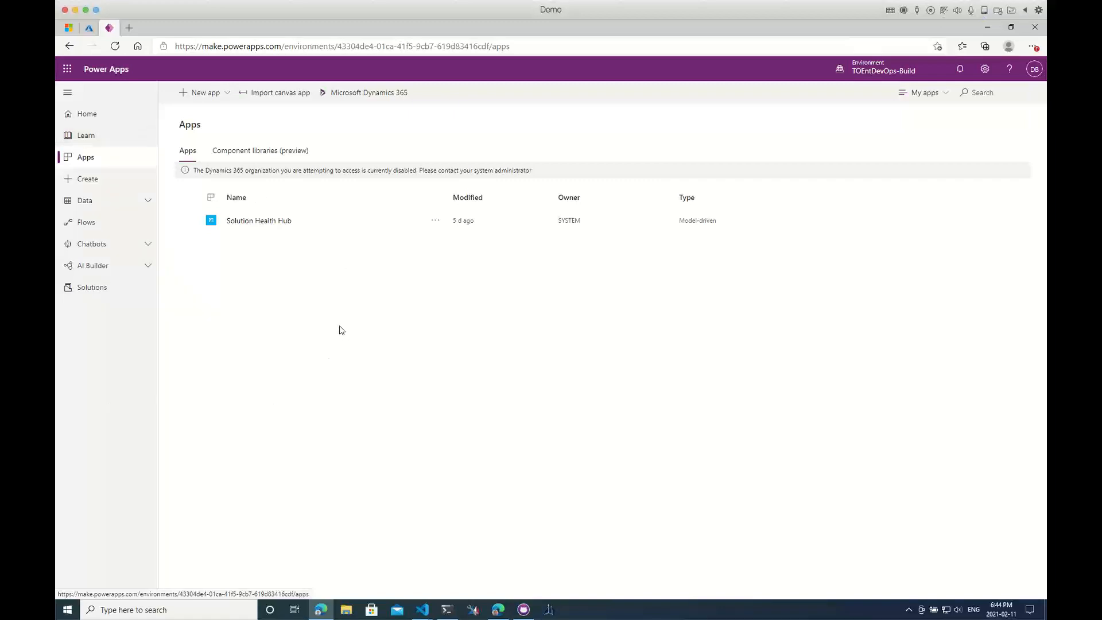
left_click(499, 611)
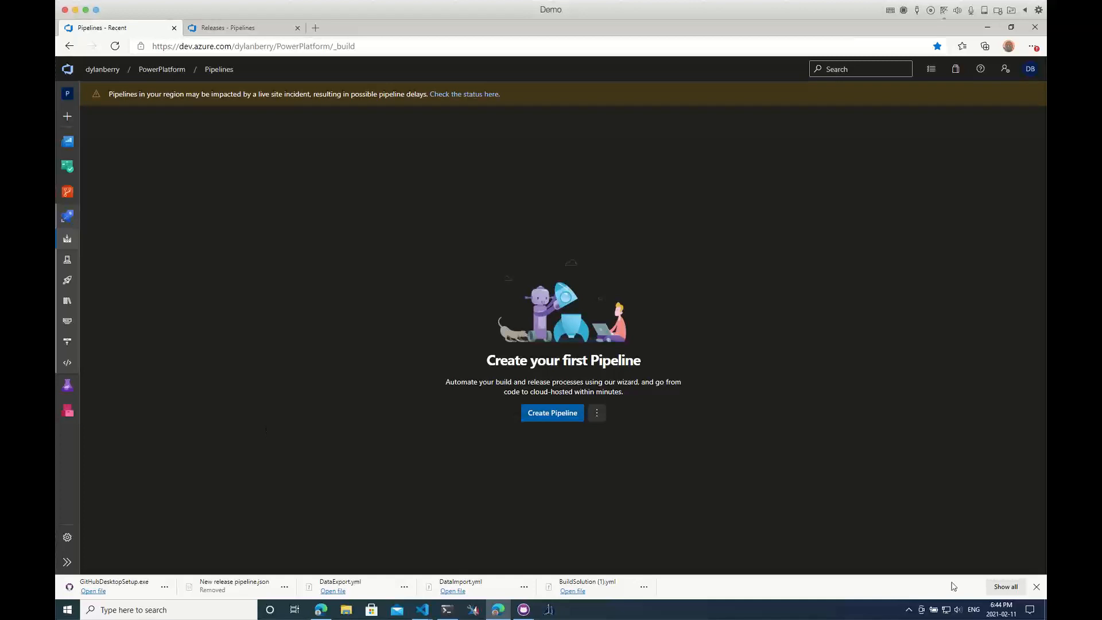
left_click(1037, 586)
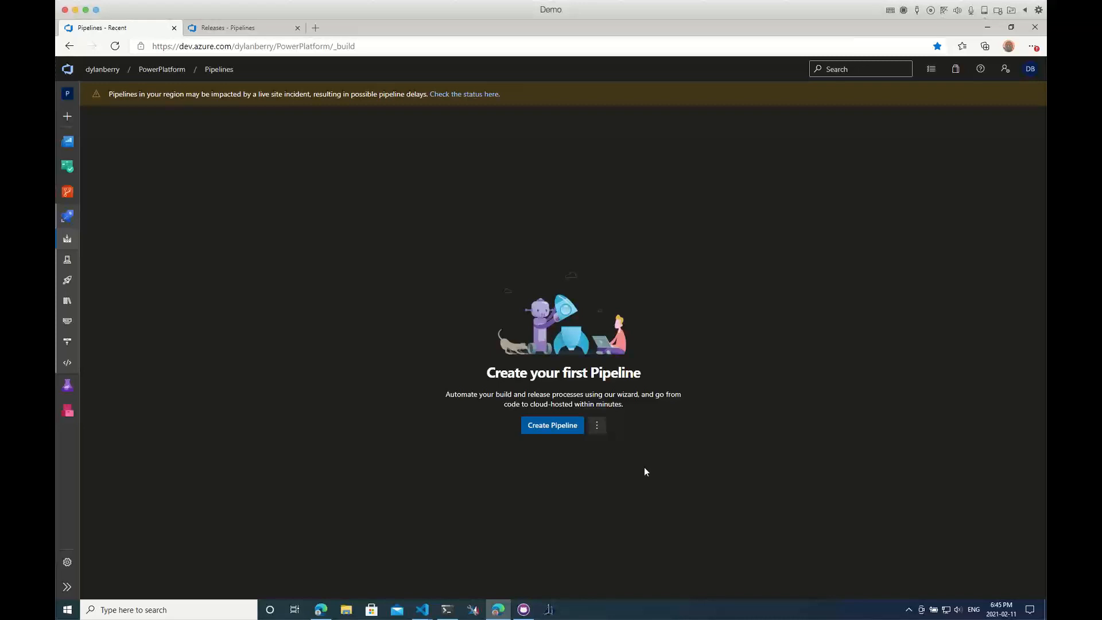
In the PowerPlatform project's settings, start a new service connection of the Power Platform type.
left_click(67, 566)
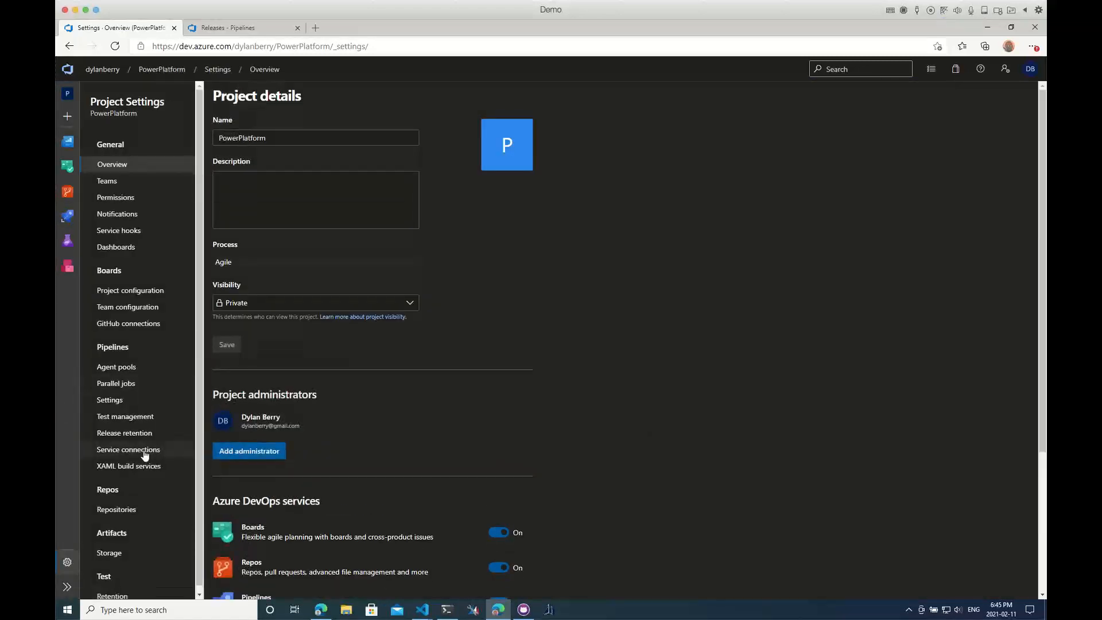
left_click(163, 450)
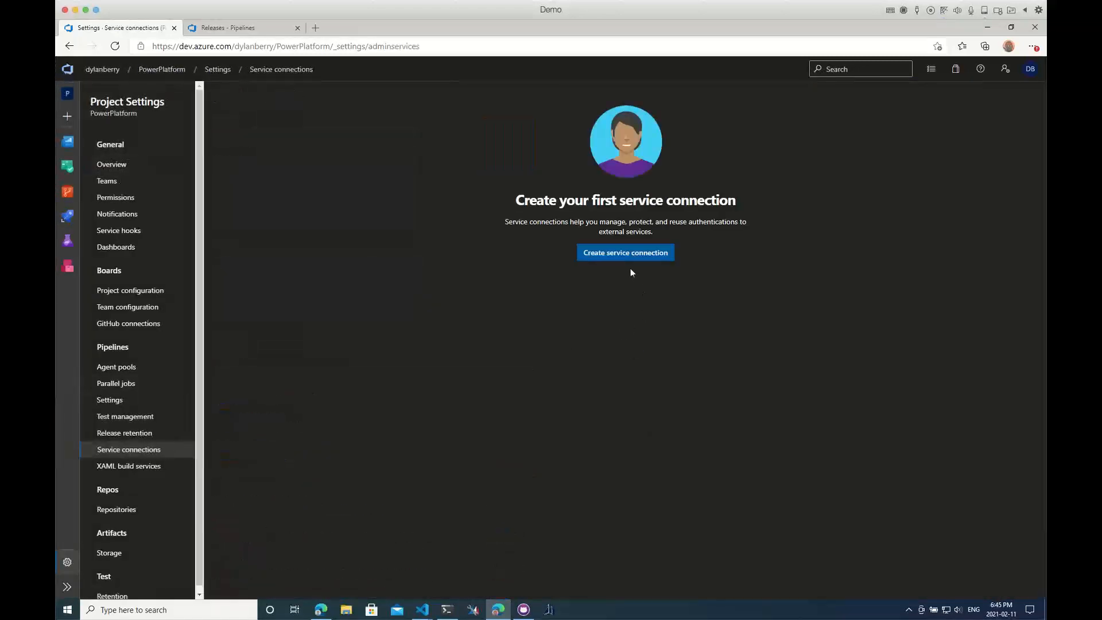
left_click(646, 251)
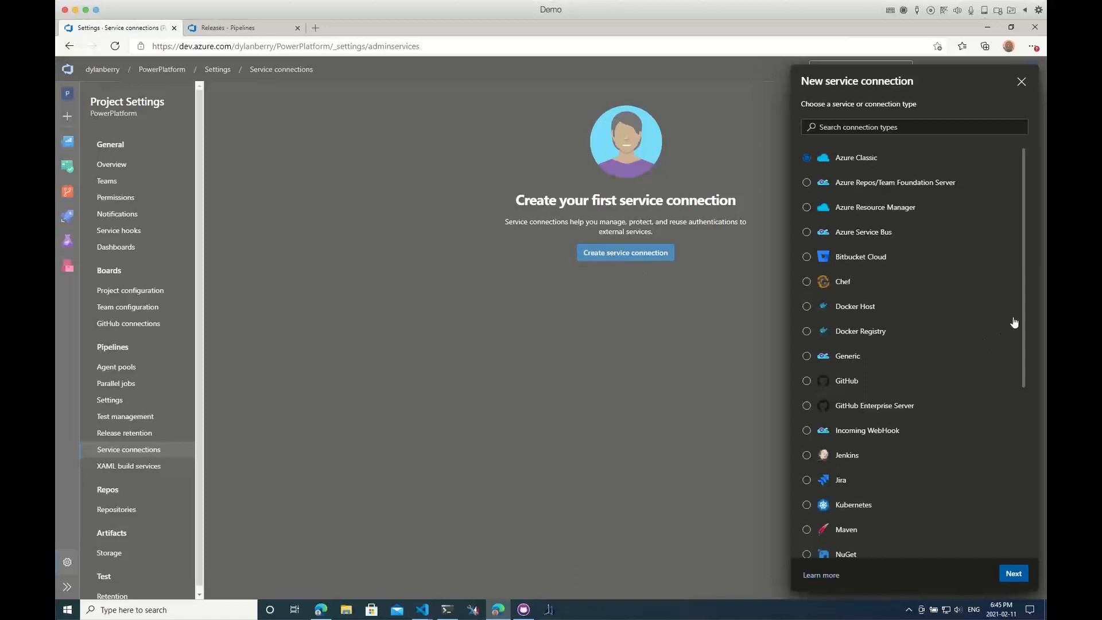
left_click(899, 127)
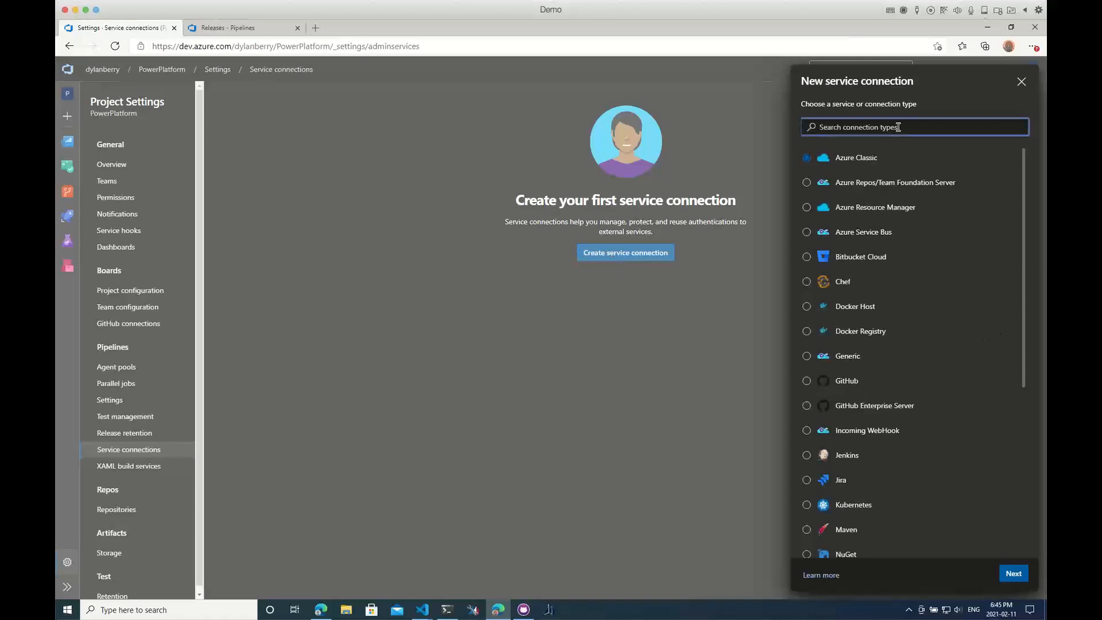
type("power")
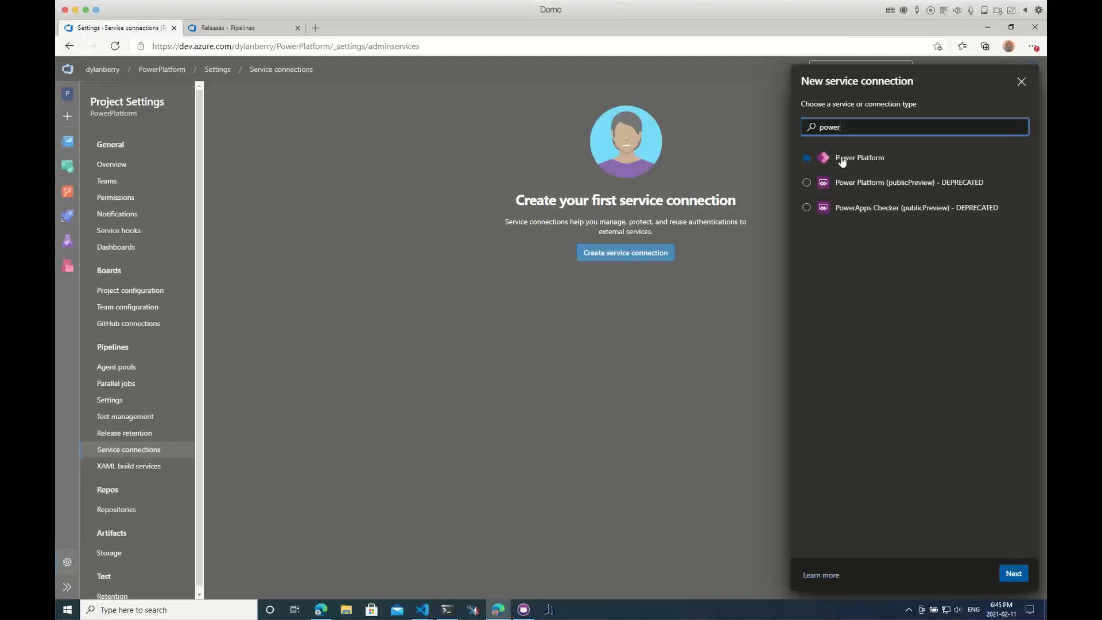
left_click(1014, 574)
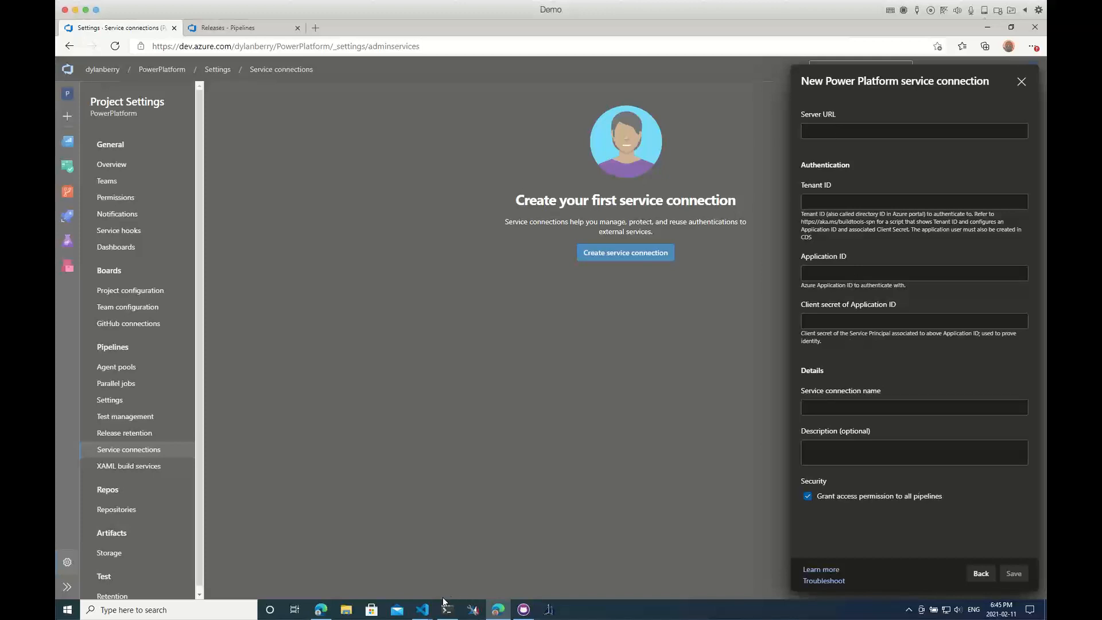
Copy the tenant ID, application ID and client secret lines from Visual Studio Code into the new service connection's description.
left_click(422, 610)
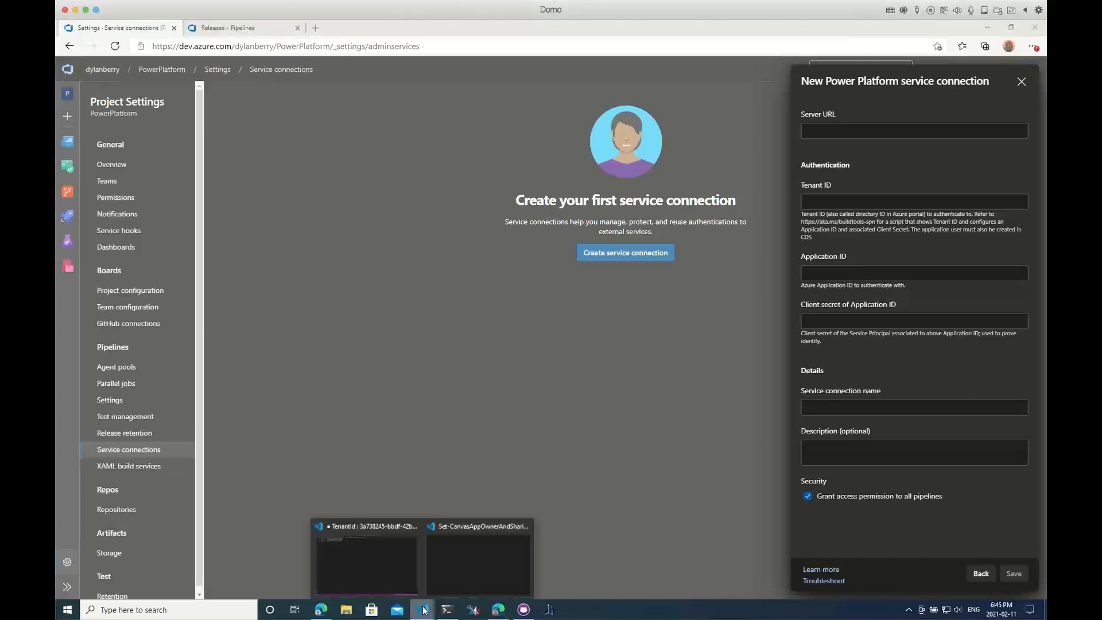
left_click(394, 570)
left_click_drag(306, 78, 105, 54)
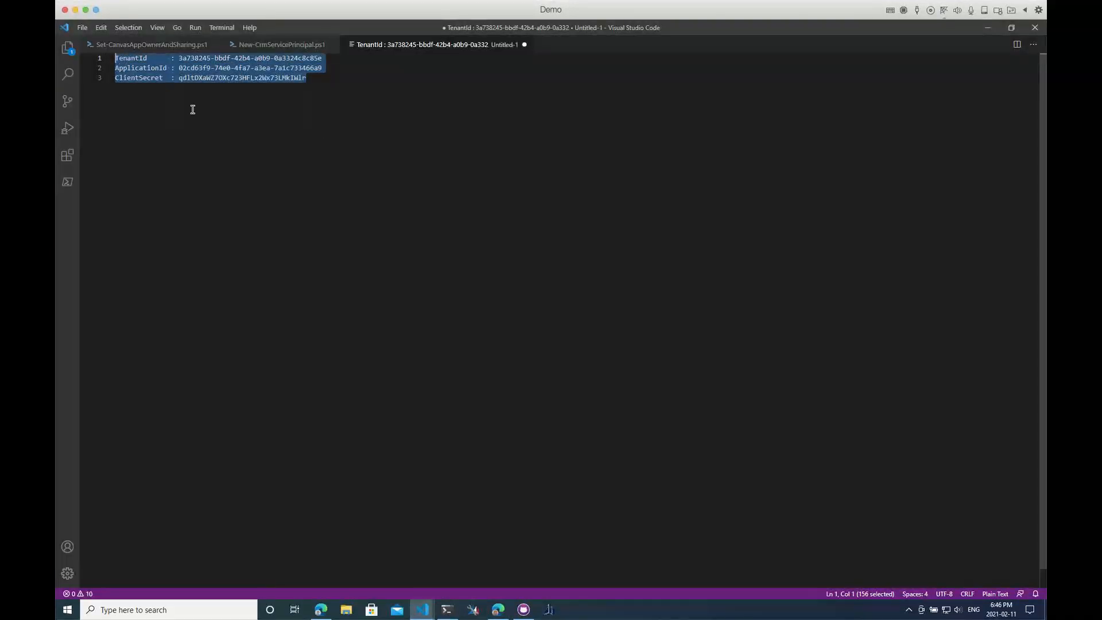
key("alt+Tab")
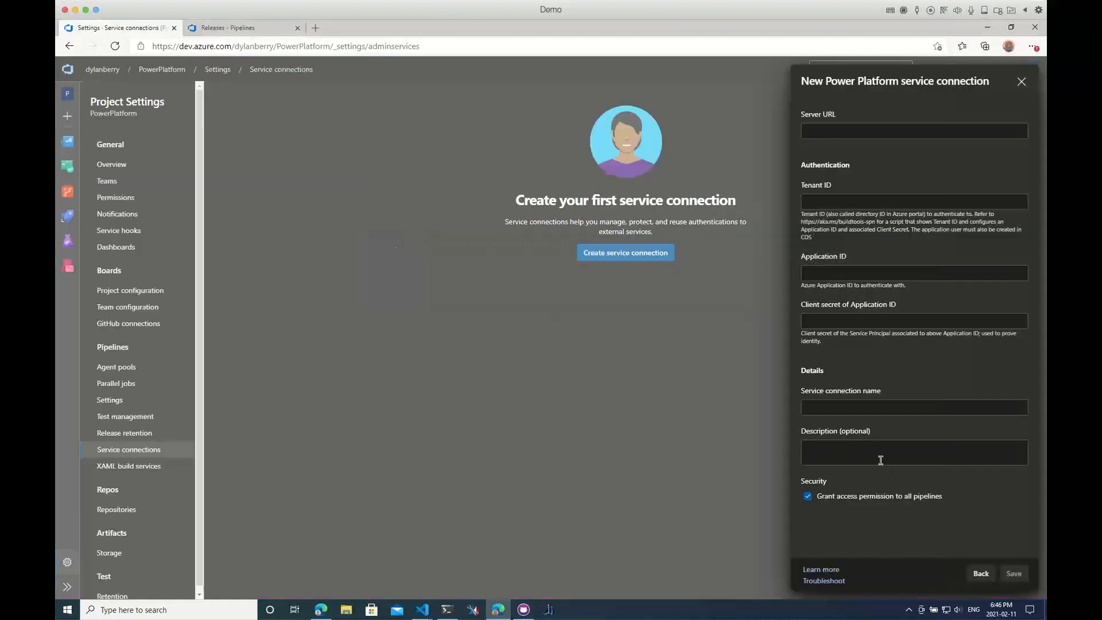
left_click(882, 460)
key("ctrl+v")
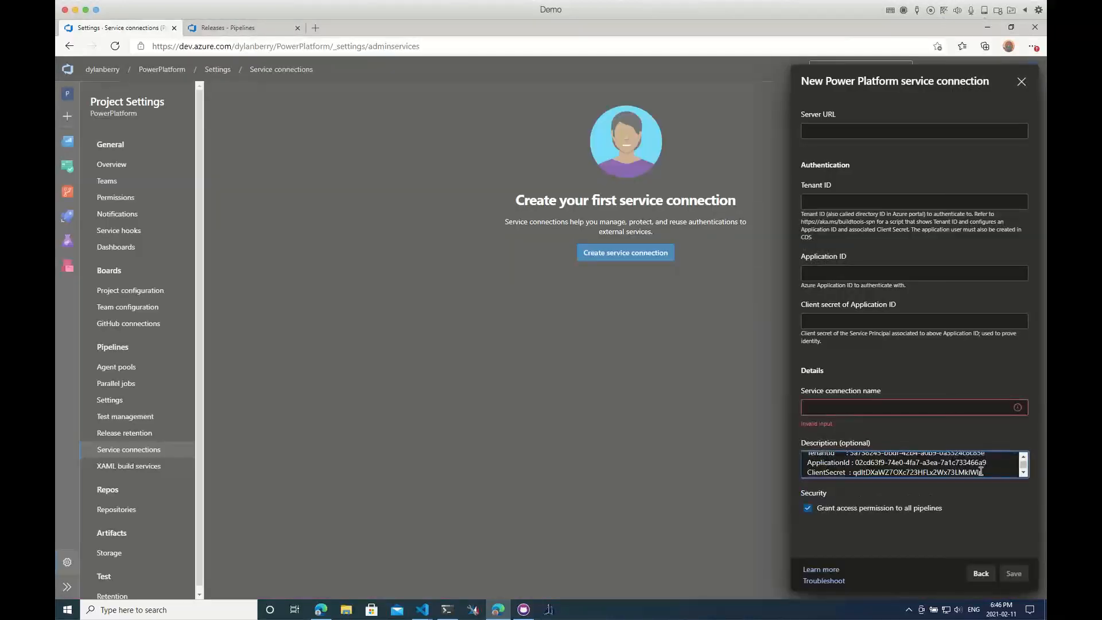
Move the tenant ID value out of the description into the service connection's Tenant ID field.
left_click(1024, 462)
left_click_drag(985, 460, 851, 455)
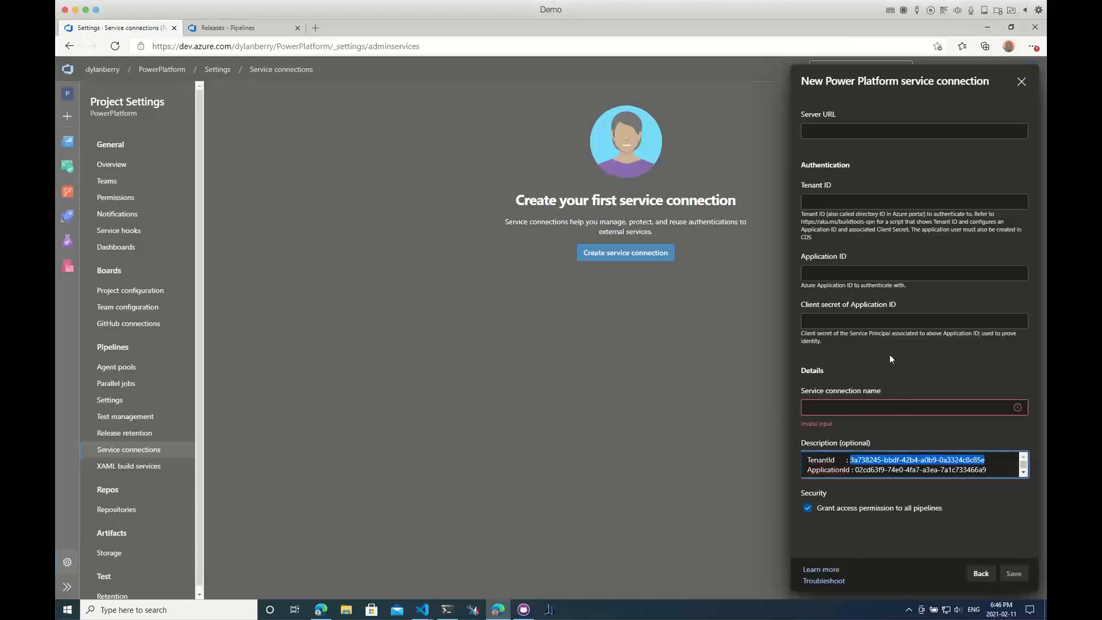
key("ctrl+x")
left_click(844, 203)
key("ctrl+v")
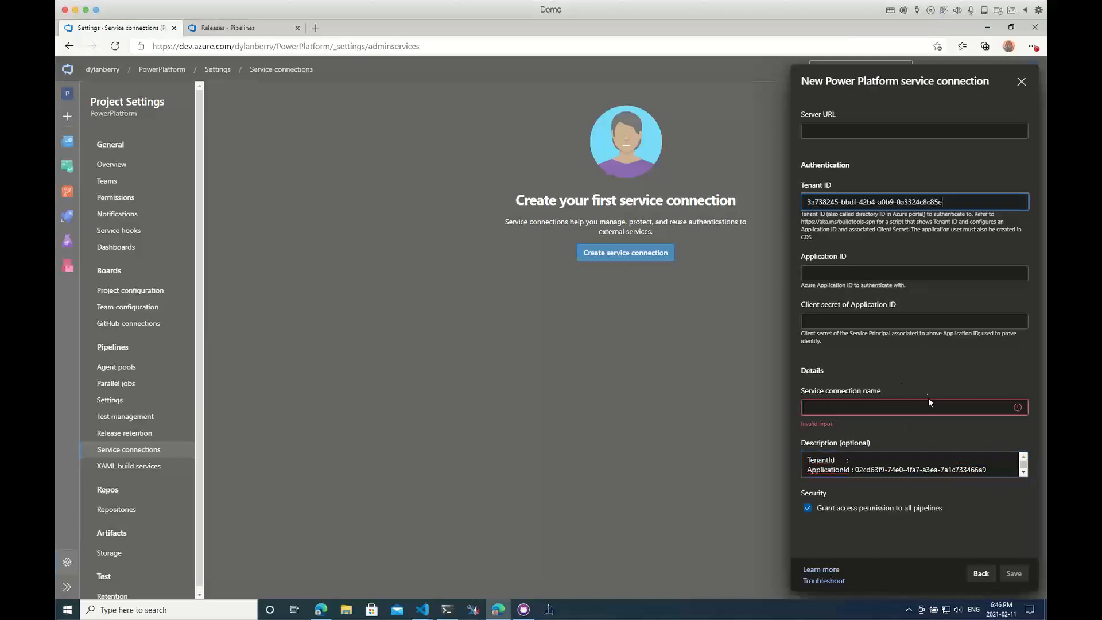
Move the application ID value out of the description into the service connection's Application ID field.
left_click(996, 470)
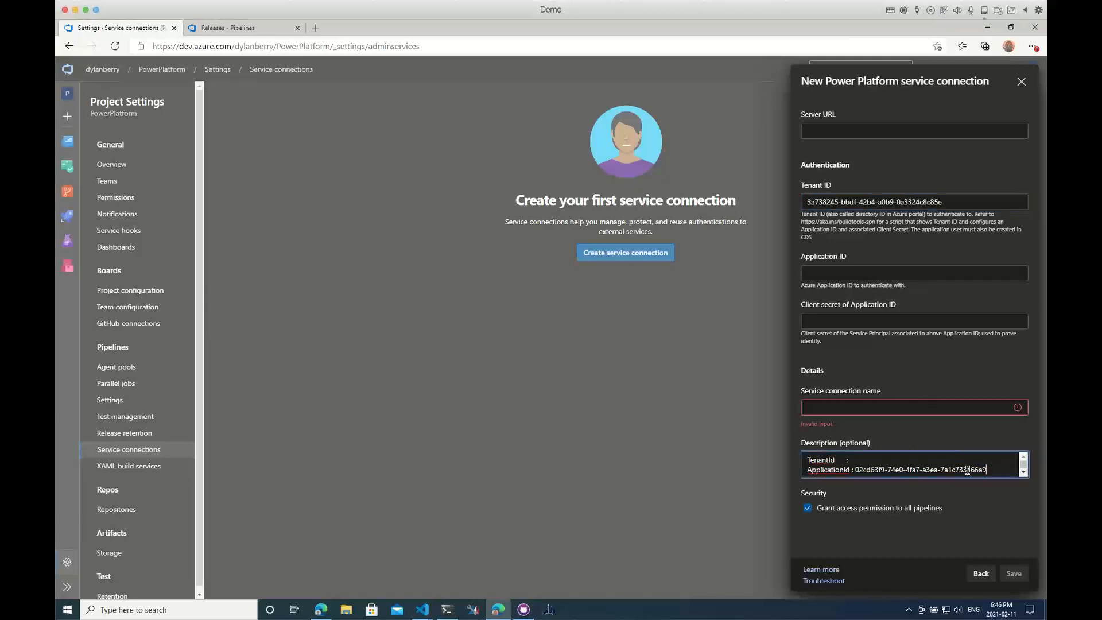
left_click_drag(987, 470, 856, 470)
key("ctrl+x")
left_click(912, 273)
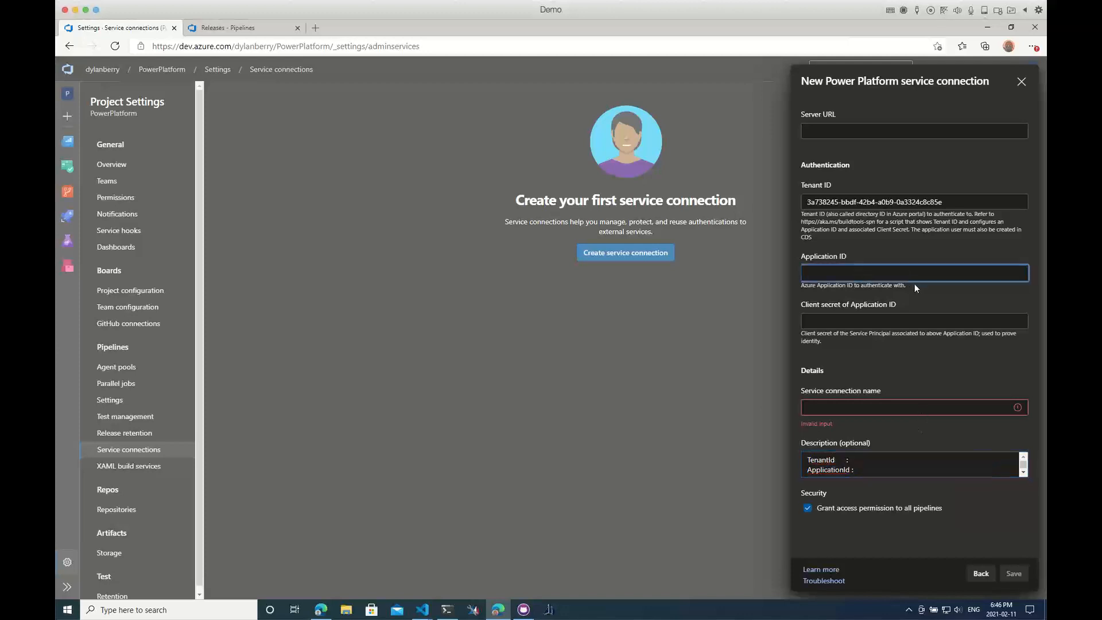
key("ctrl+v")
Move the client secret from the description into the Client secret of Application ID field and clear the leftover description text.
scroll(971, 465, "down", 1)
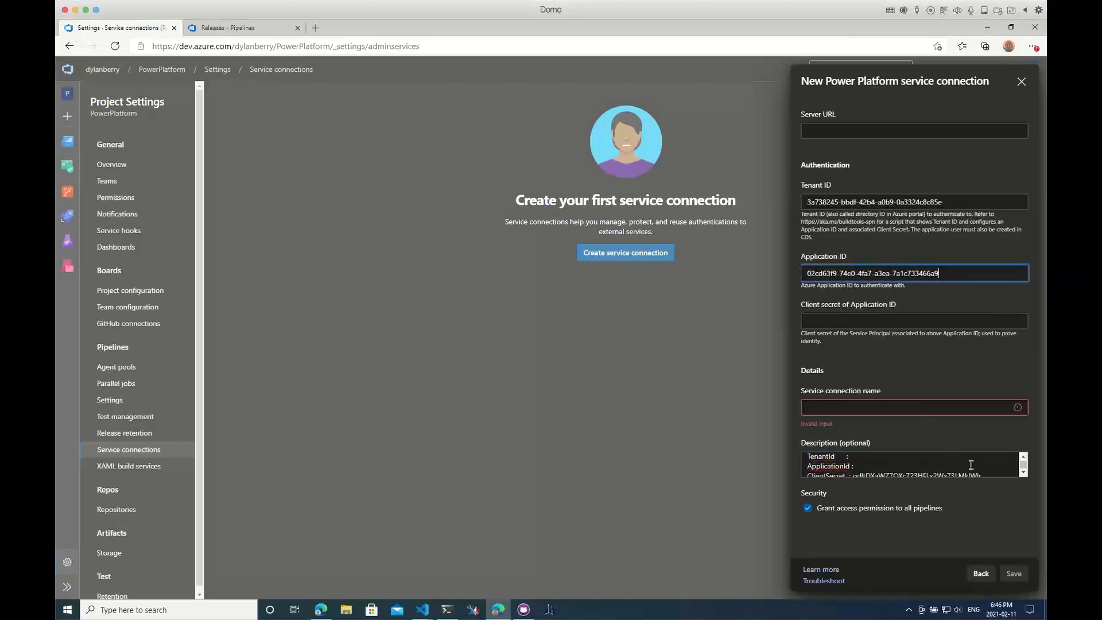
left_click_drag(988, 469, 856, 470)
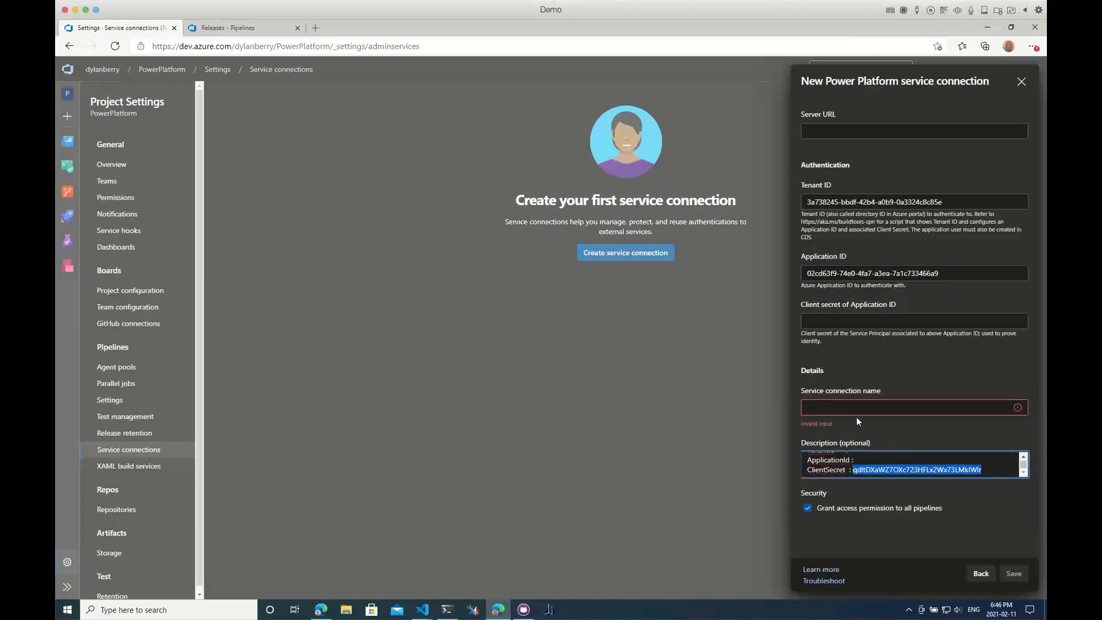
key("ctrl+x")
left_click(856, 324)
key("ctrl+v")
left_click(880, 466)
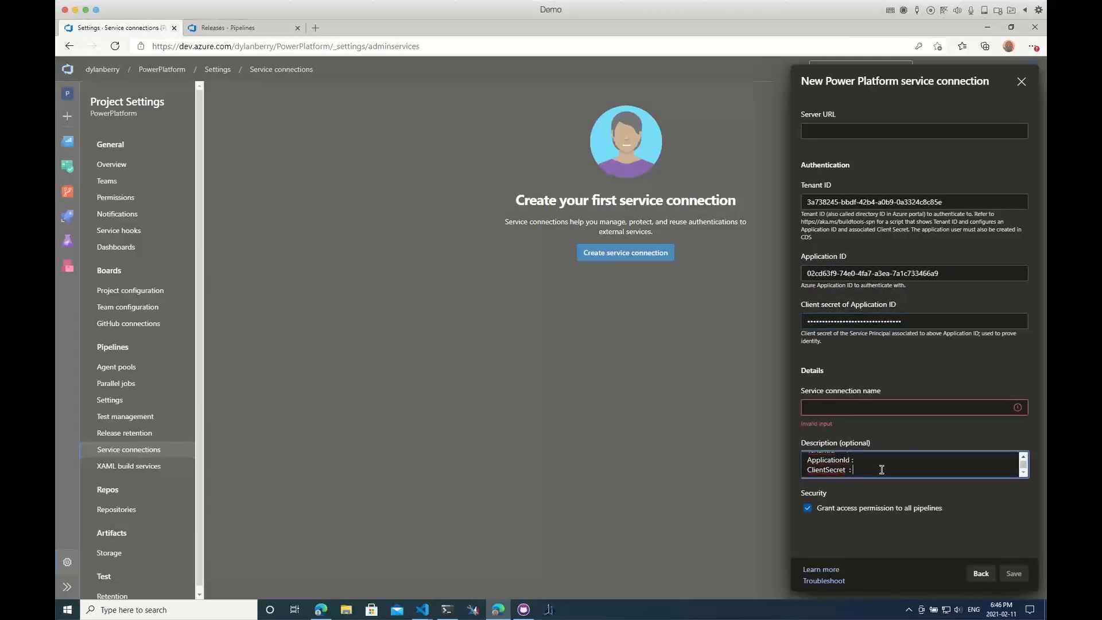
key("ctrl+a")
key("Delete")
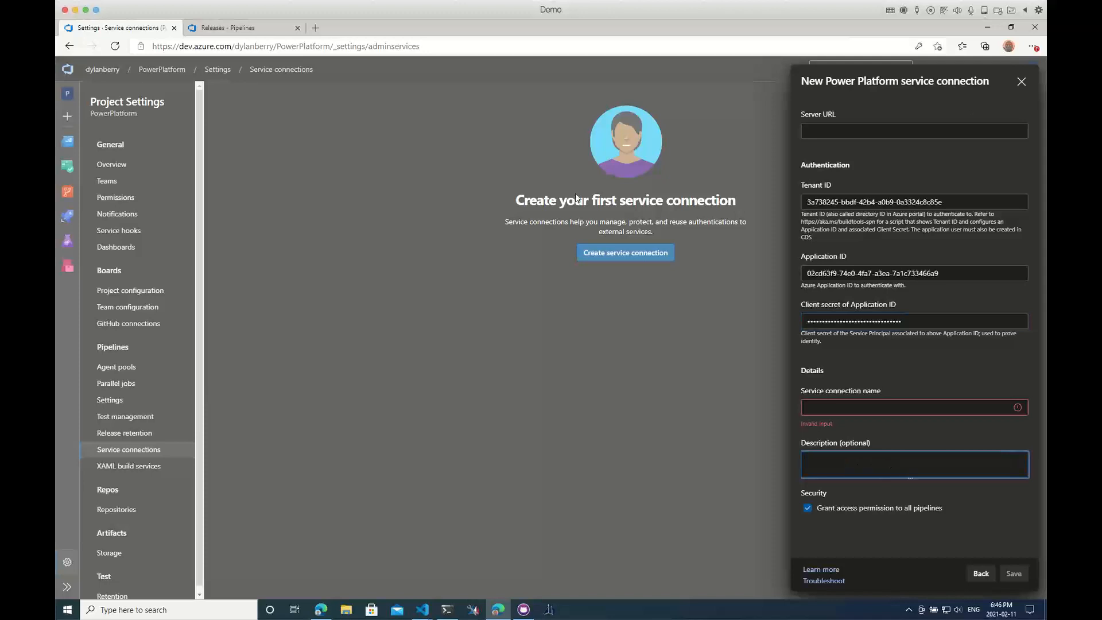
Switch to the Power Platform admin center and open the TOEntDevOps-Dev environment's details in a new browser tab.
left_click(321, 609)
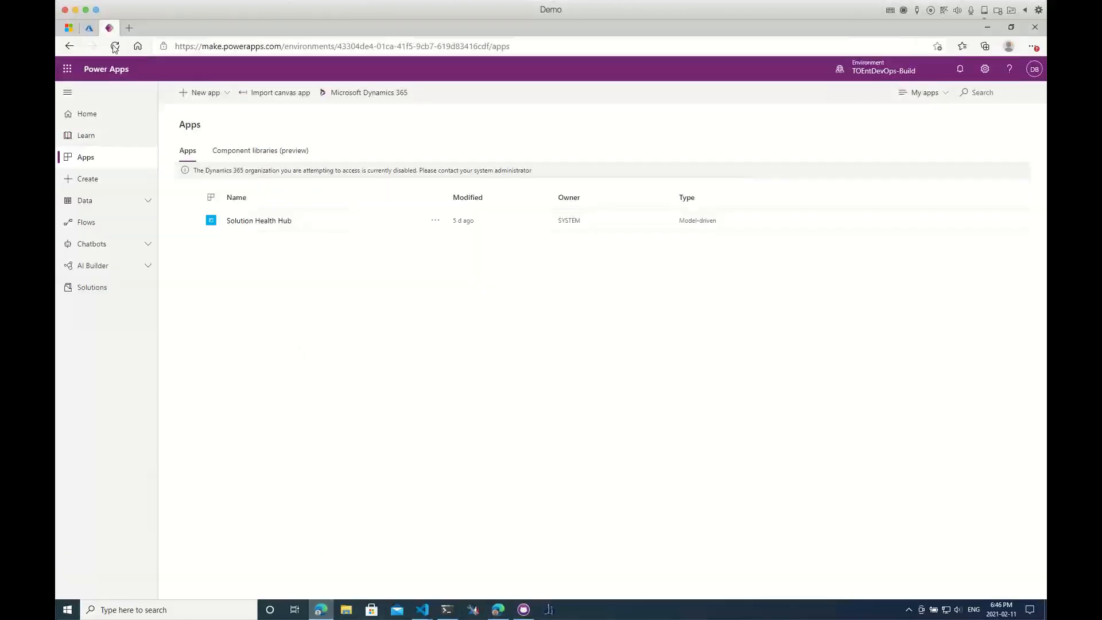
left_click(69, 28)
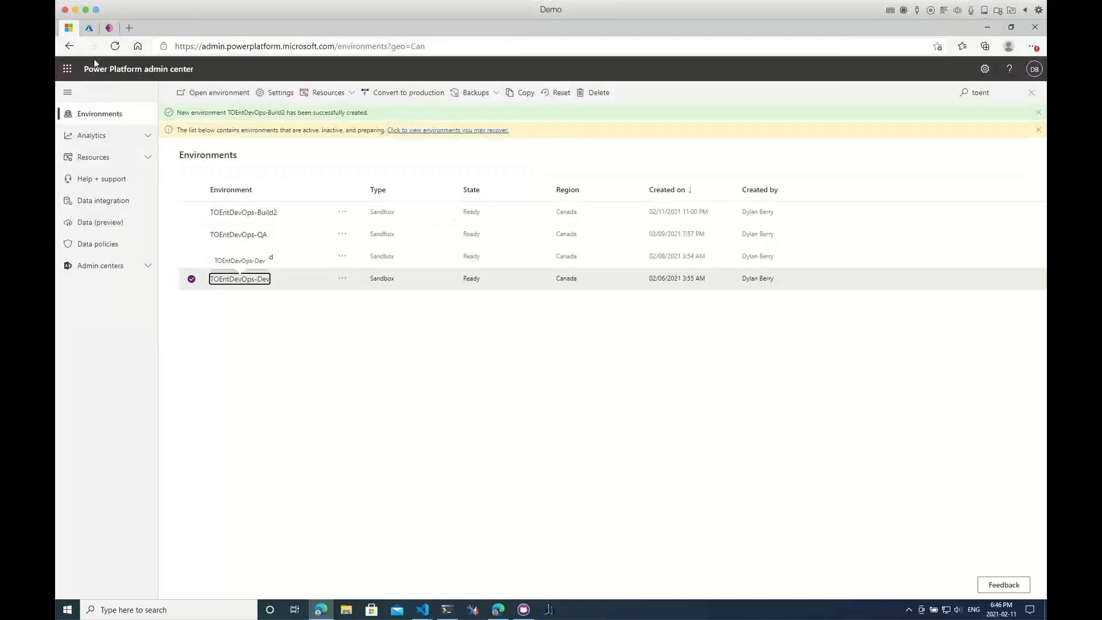
left_click(248, 289, "ctrl")
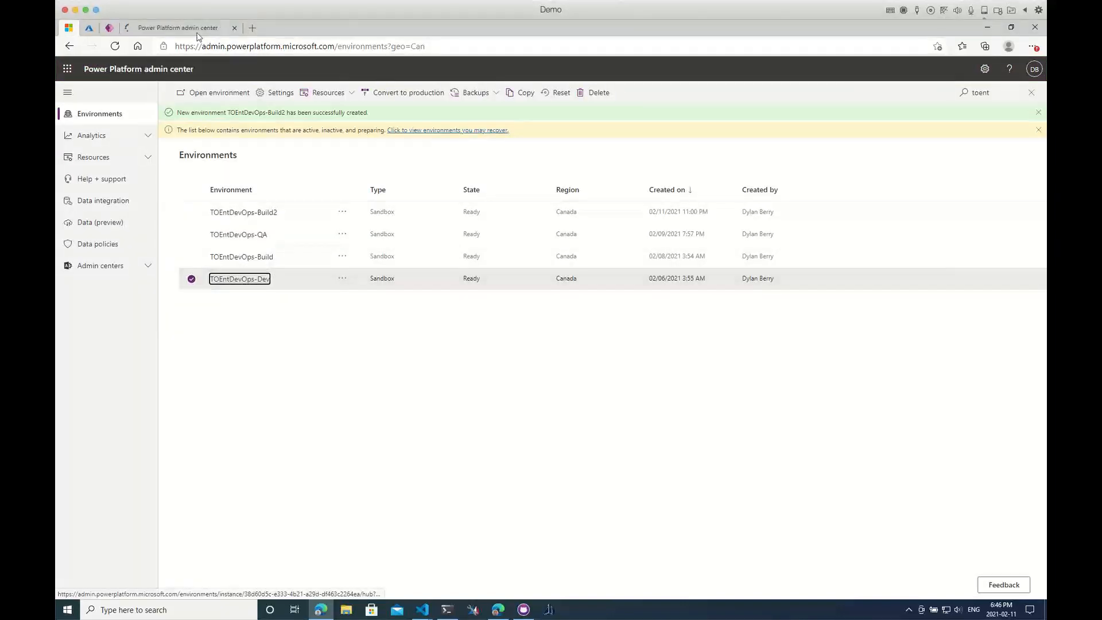
left_click(193, 32)
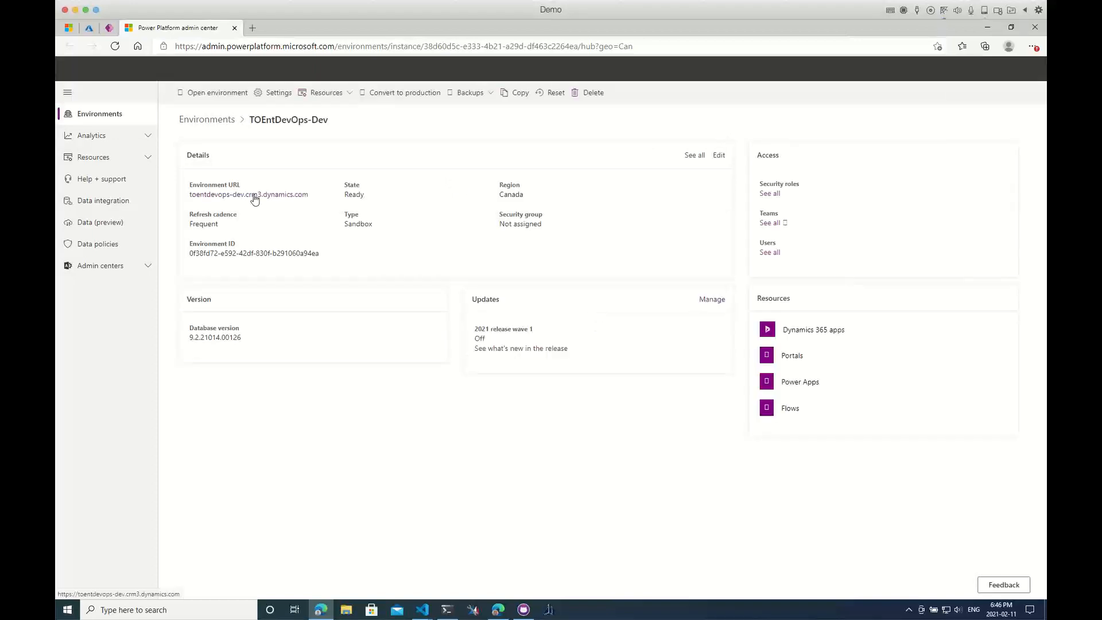
Copy the link address of the TOEntDevOps-Dev environment's Environment URL.
right_click(255, 197)
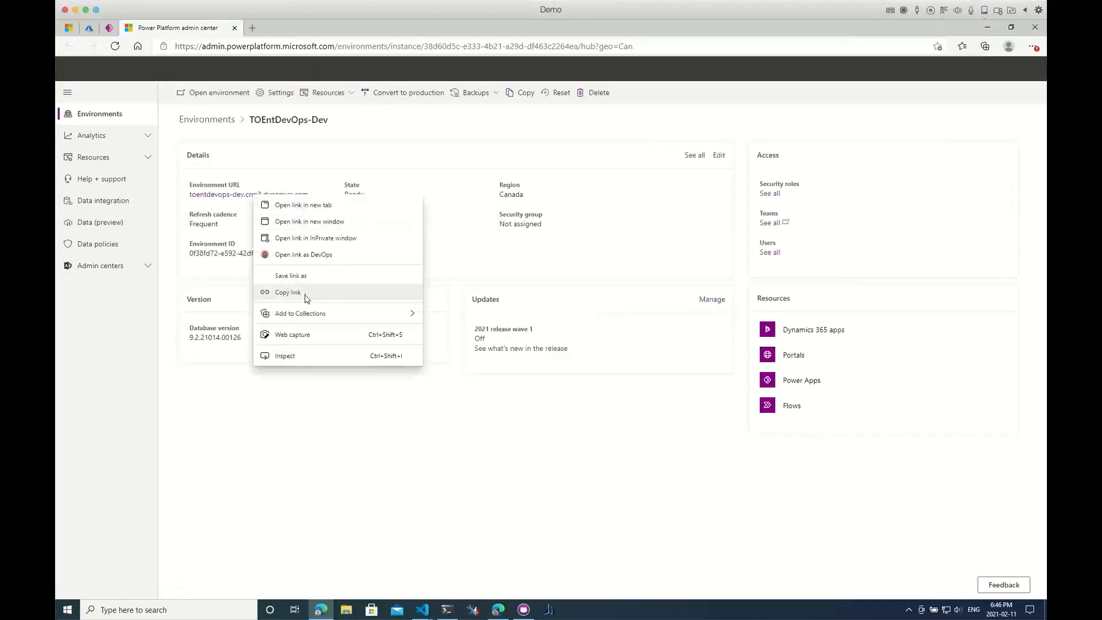
left_click(220, 203)
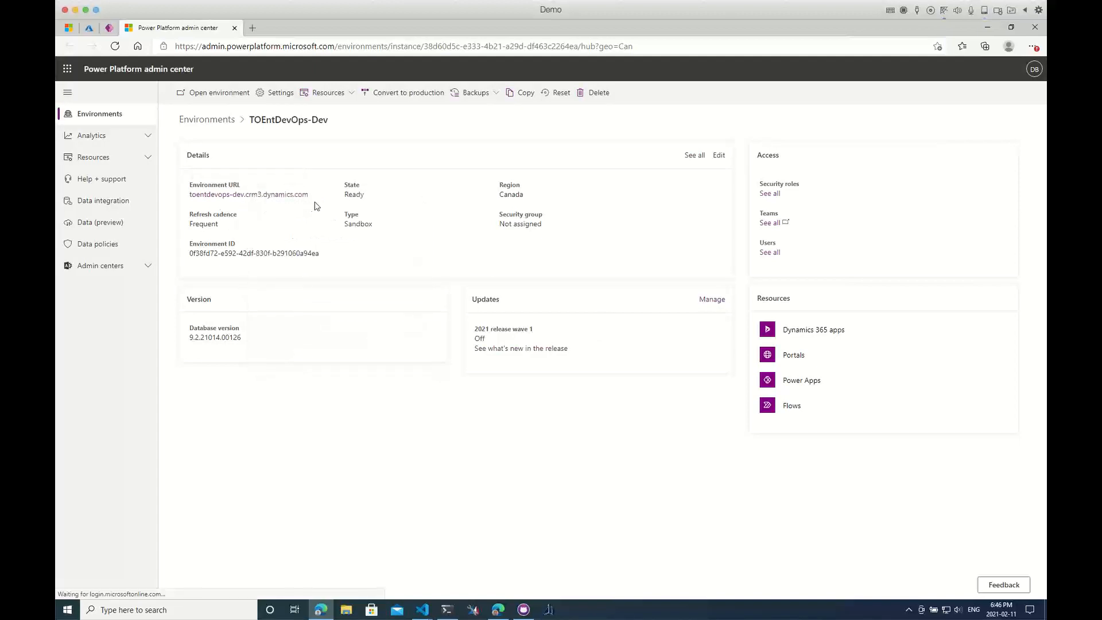
left_click_drag(315, 206, 191, 200)
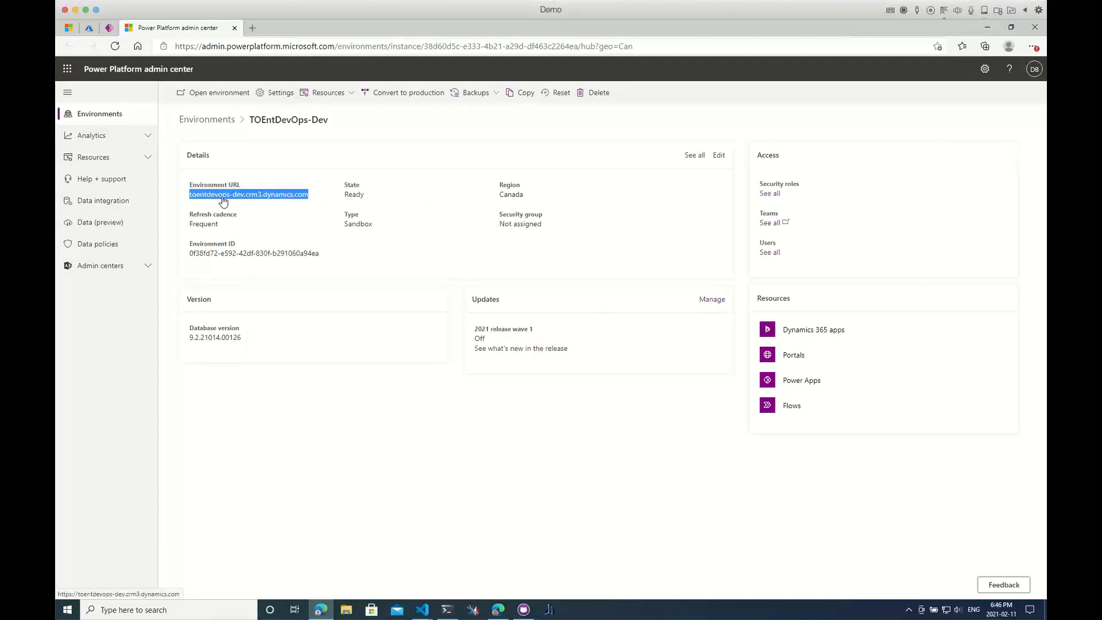
left_click(302, 206)
right_click(262, 194)
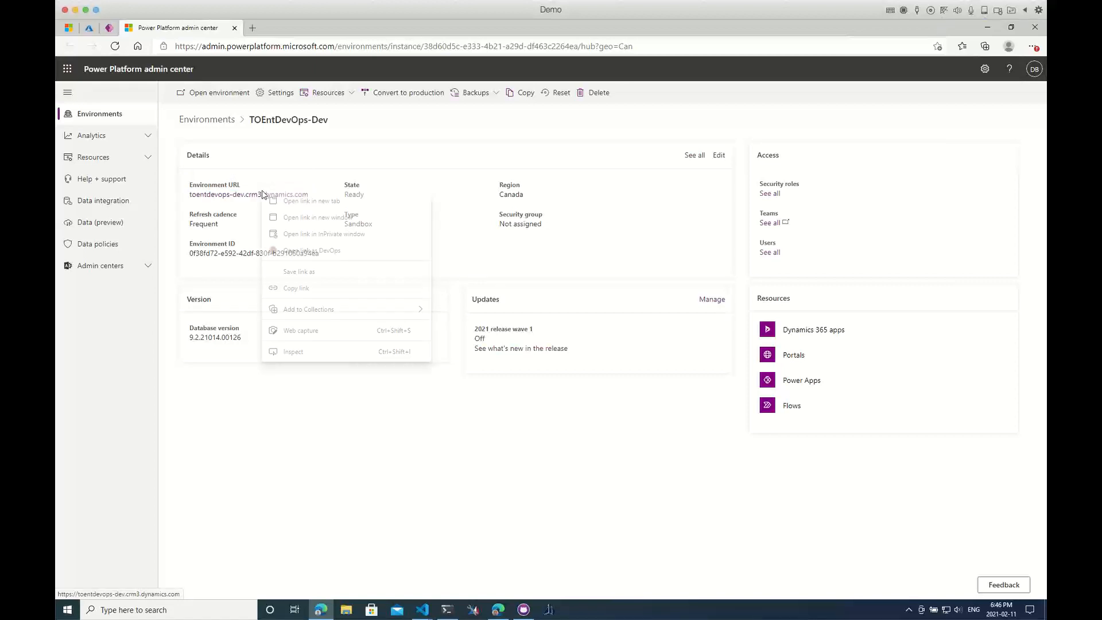
left_click(321, 289)
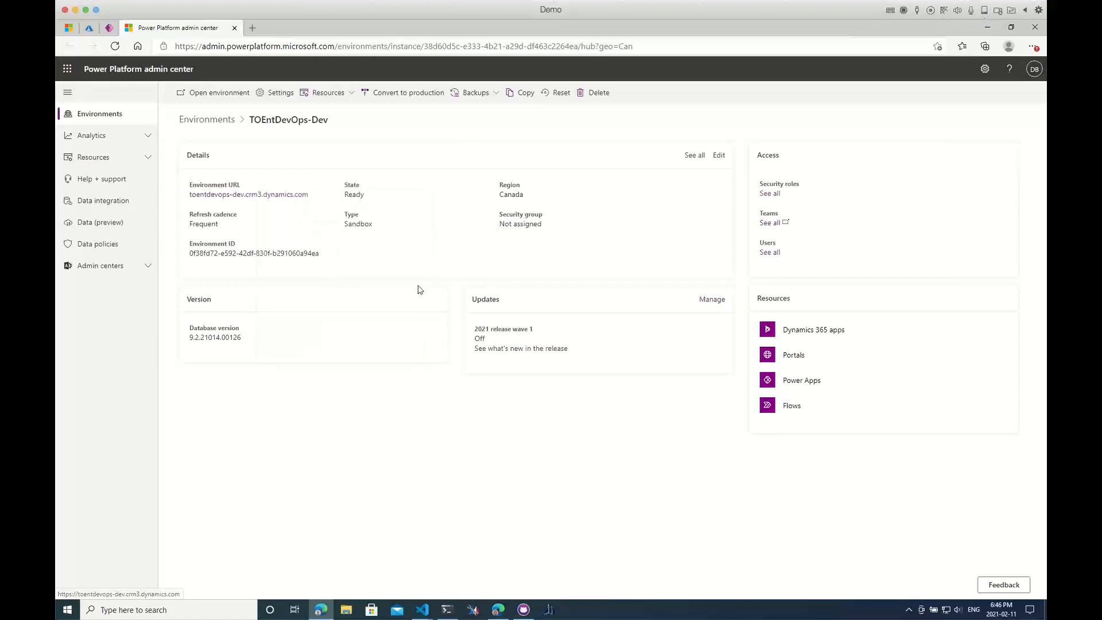
left_click(498, 610)
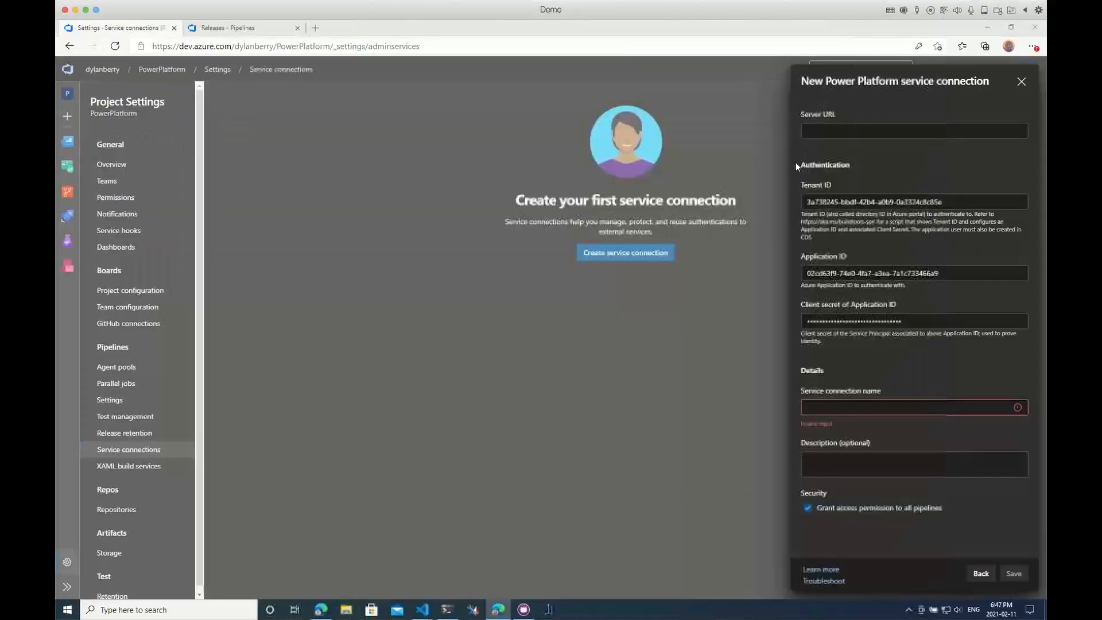
left_click(894, 133)
key("ctrl+v")
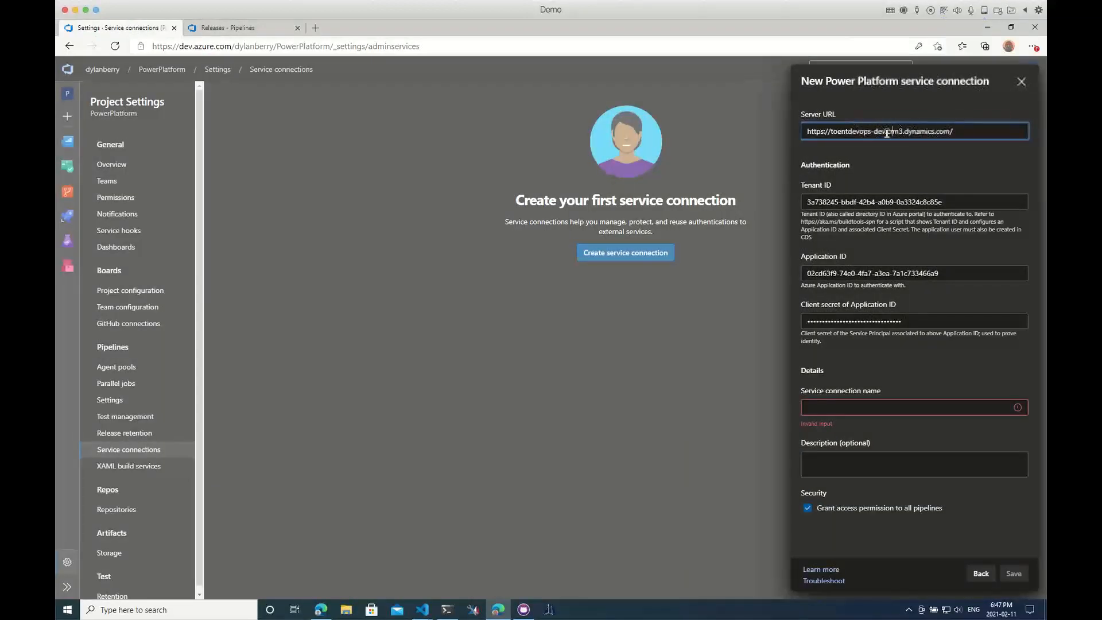
left_click(877, 461)
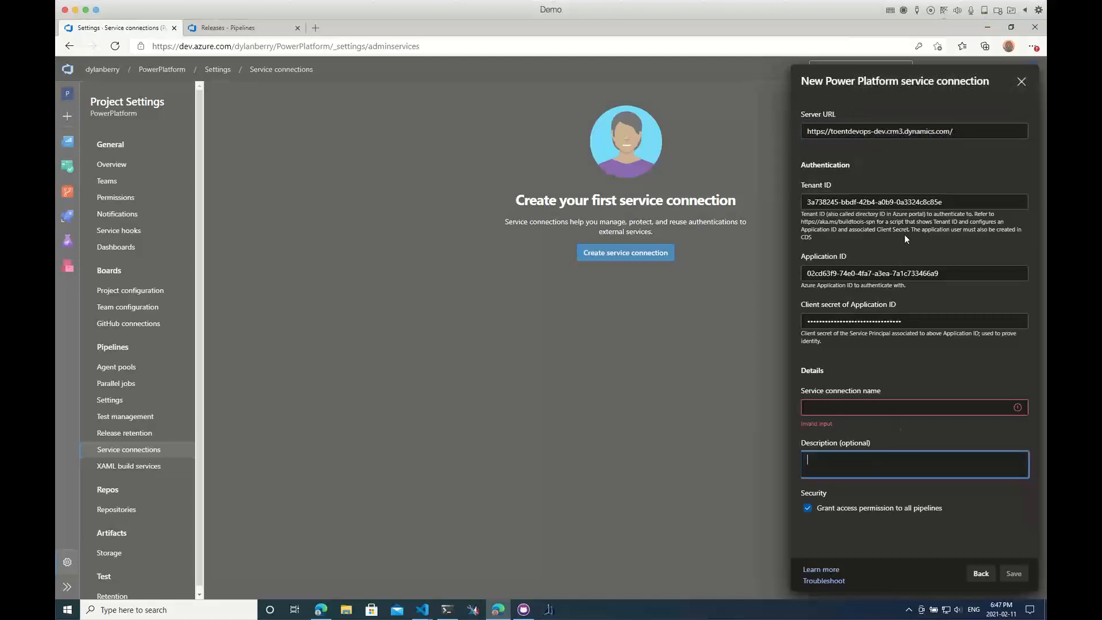
key("ctrl+v")
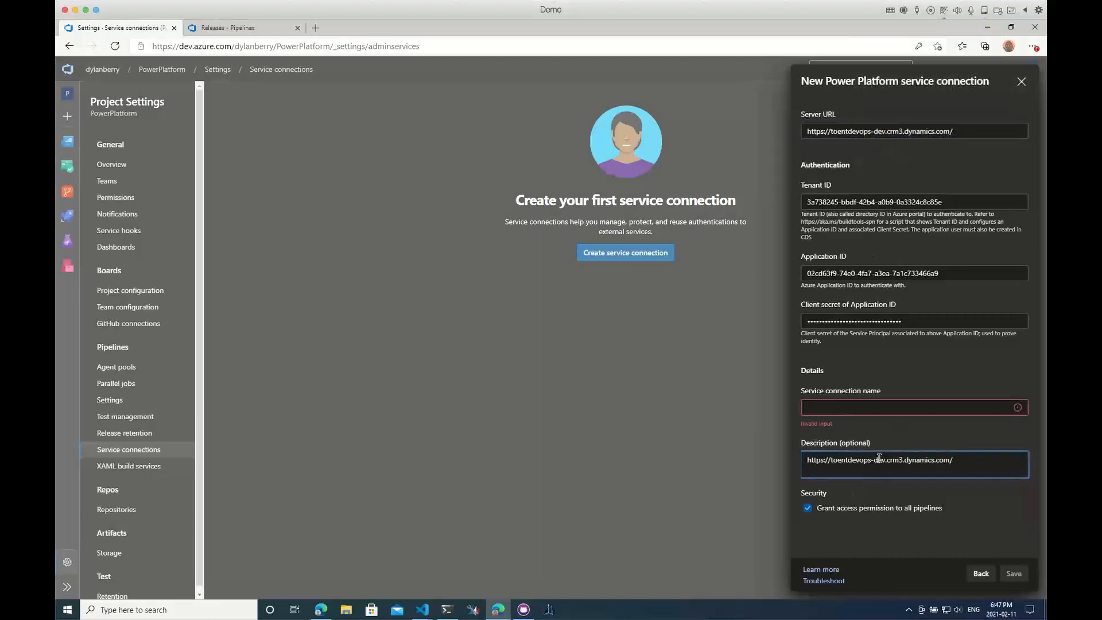
left_click_drag(886, 460, 831, 462)
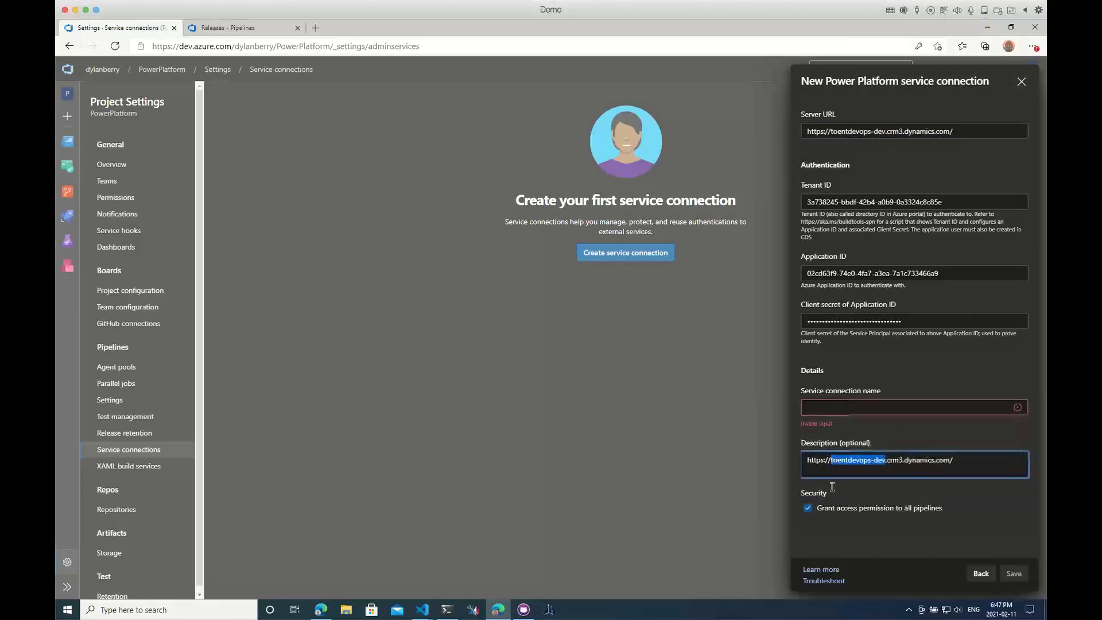
left_click(853, 405)
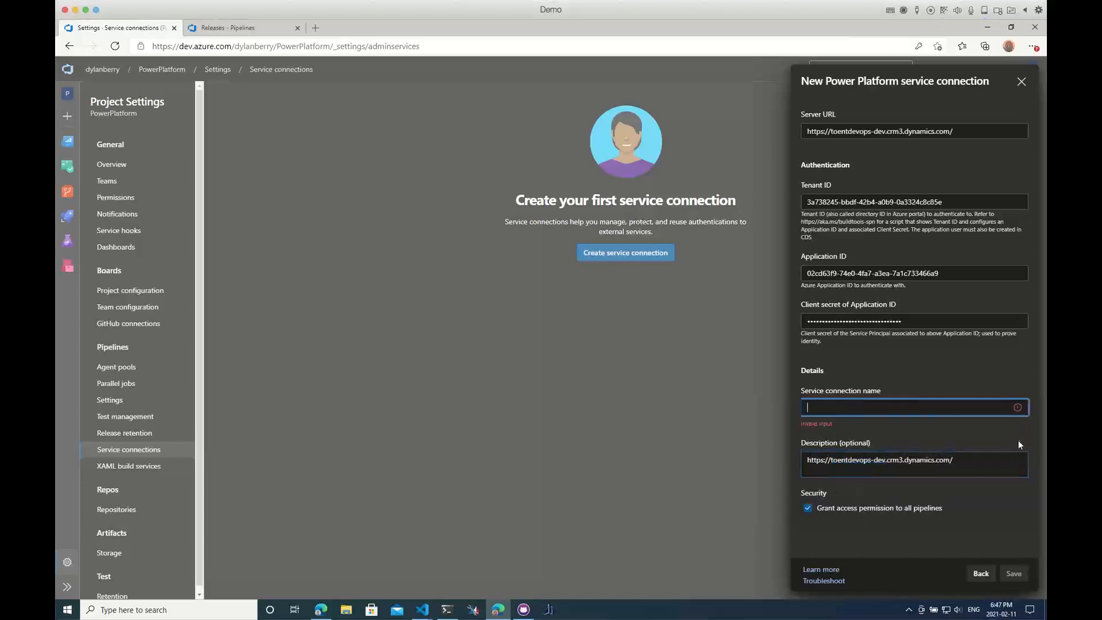
key("ctrl+v")
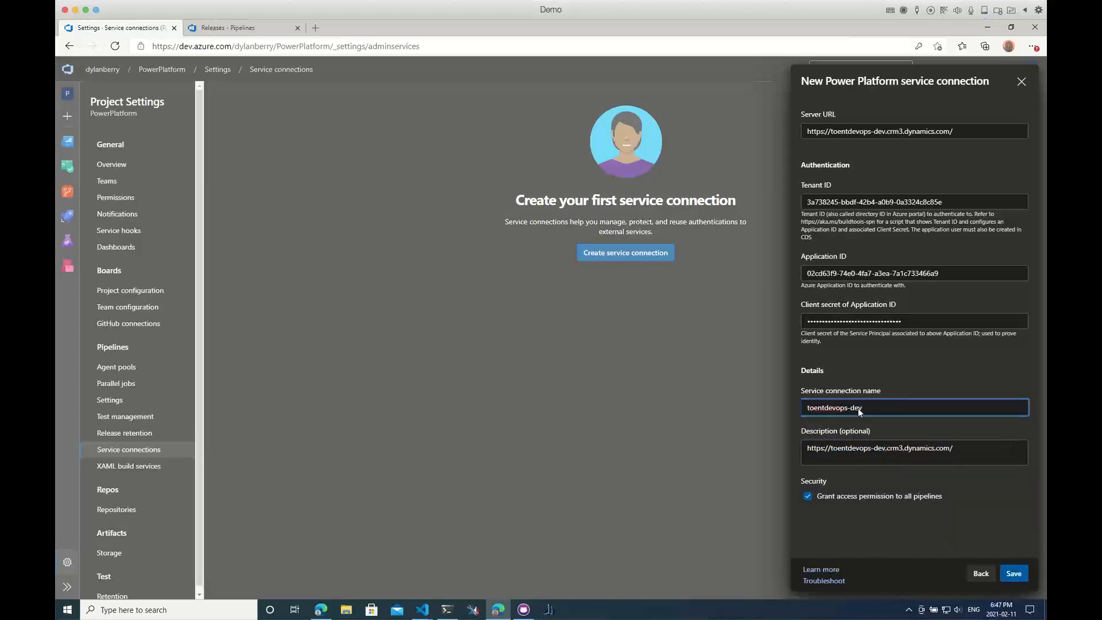
Review the service connection's Server URL, Tenant ID, Application ID, client secret and name, checking back with the environment's details page.
left_click_drag(967, 128, 785, 117)
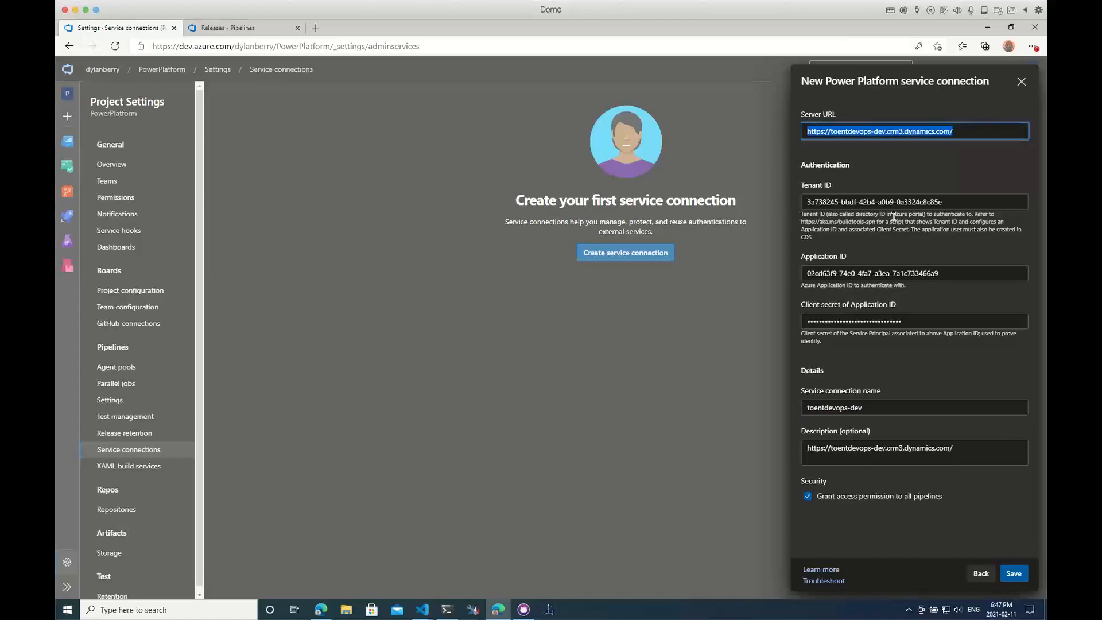
left_click(321, 610)
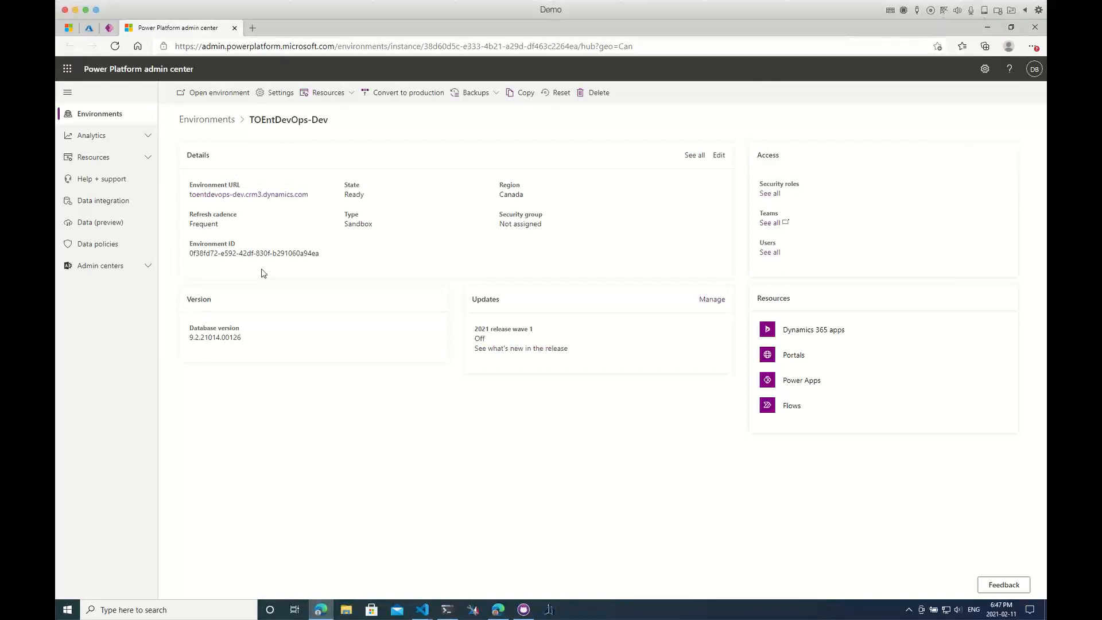
key("alt+Tab")
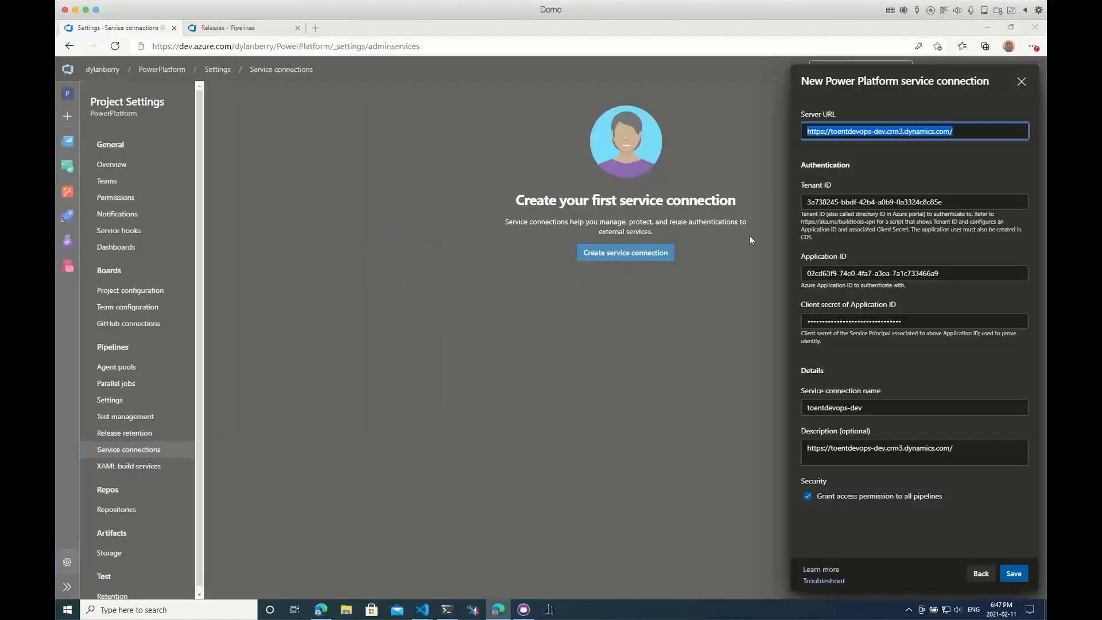
left_click(964, 205)
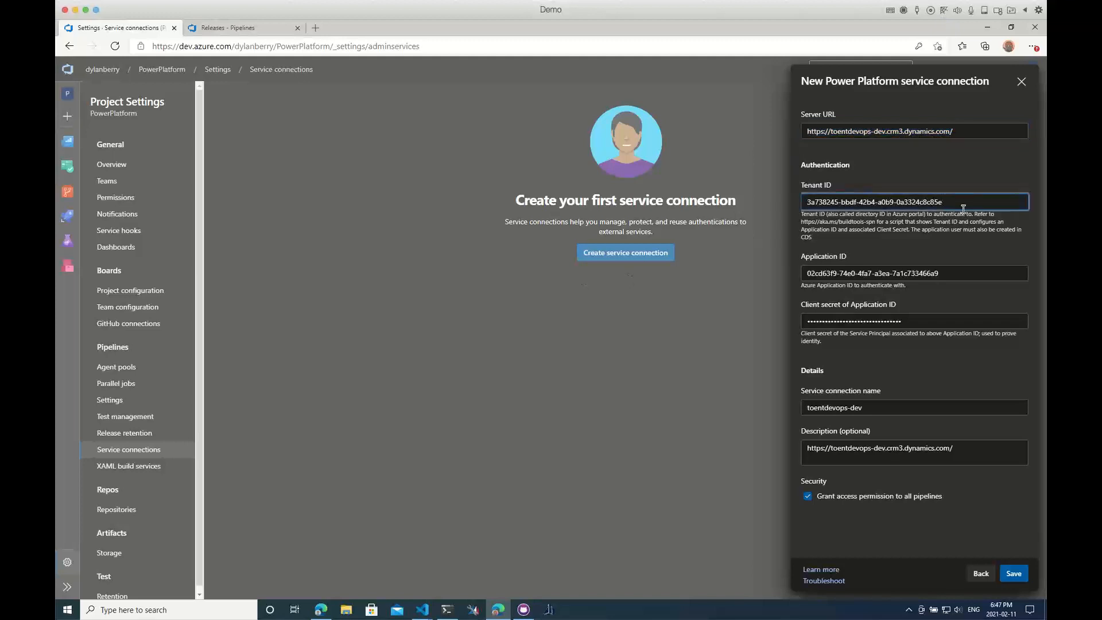
left_click(964, 272)
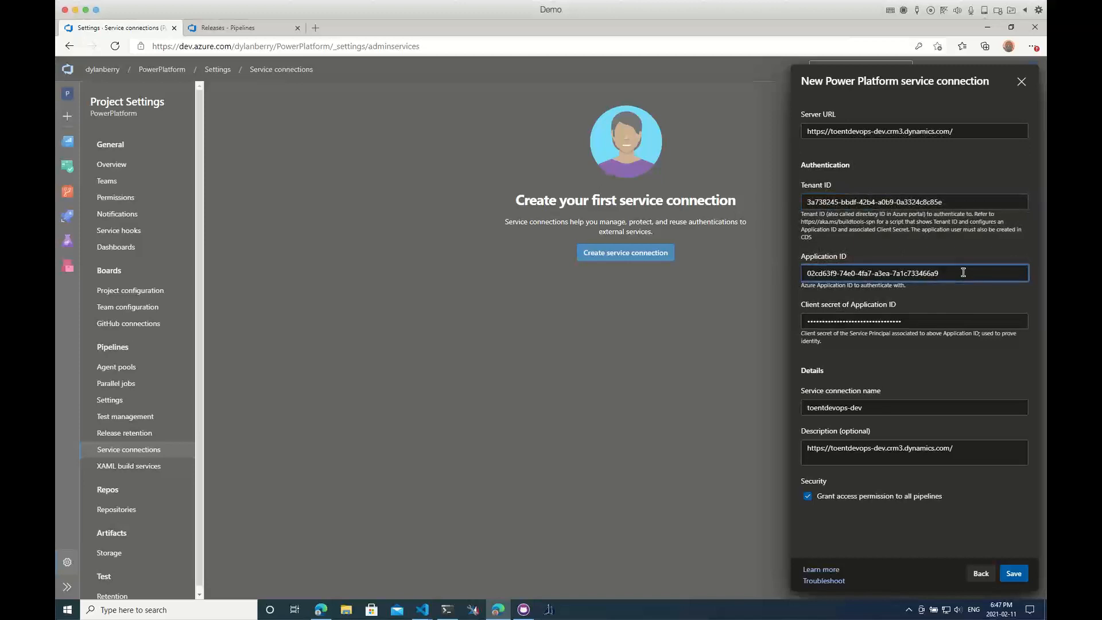
left_click(942, 318)
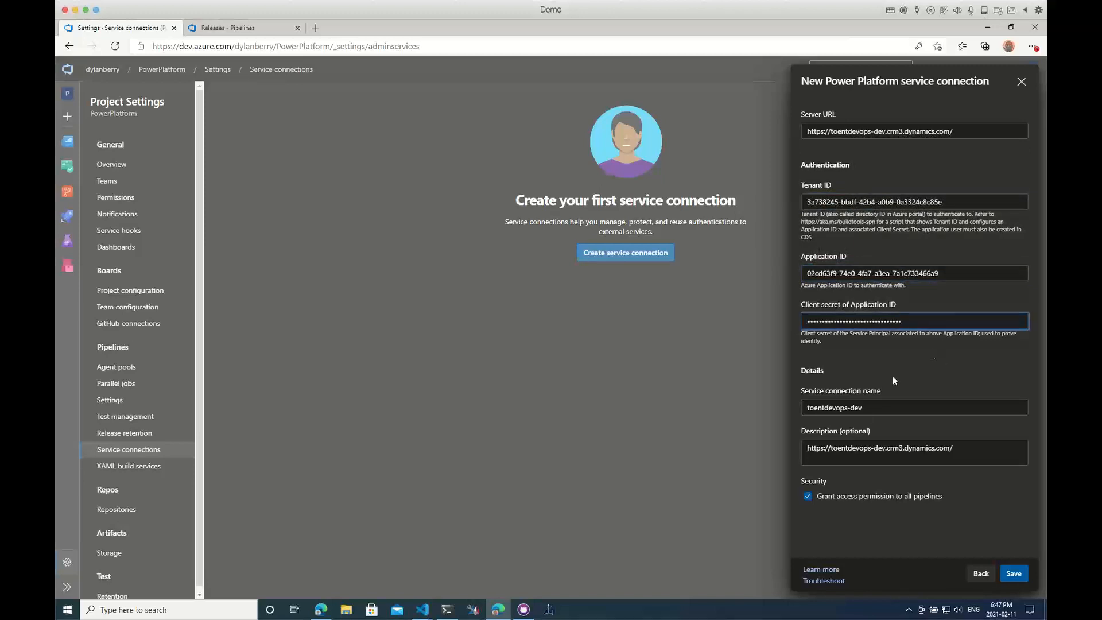
left_click(879, 407)
left_click_drag(901, 408, 805, 410)
key("ctrl+c")
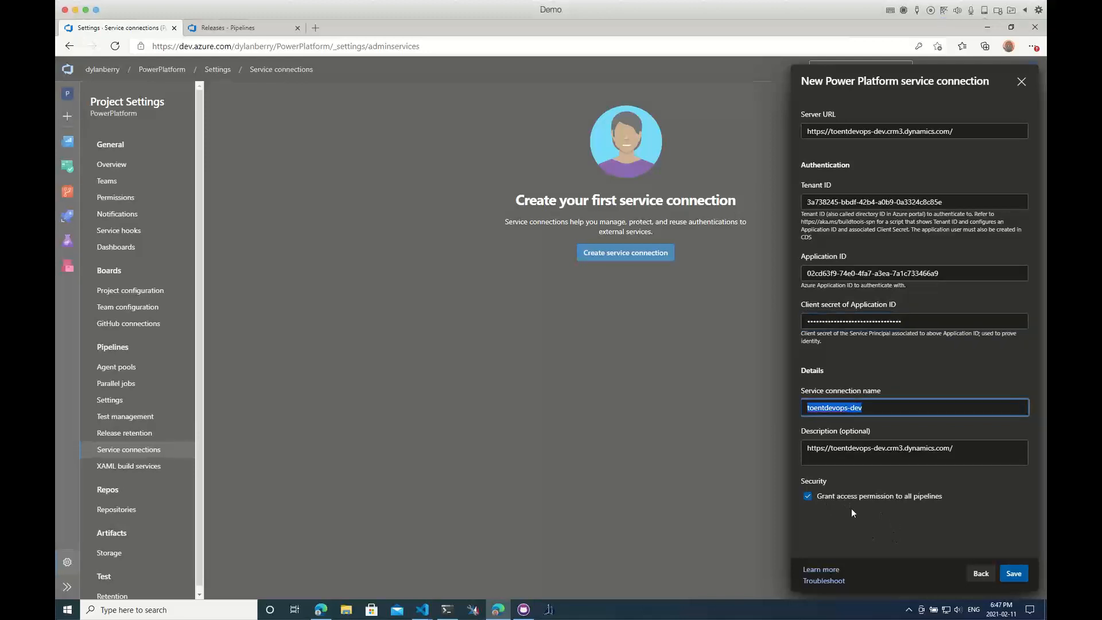
Save the toentdevops-dev service connection and decline storing its credentials in the browser for good.
left_click(1010, 576)
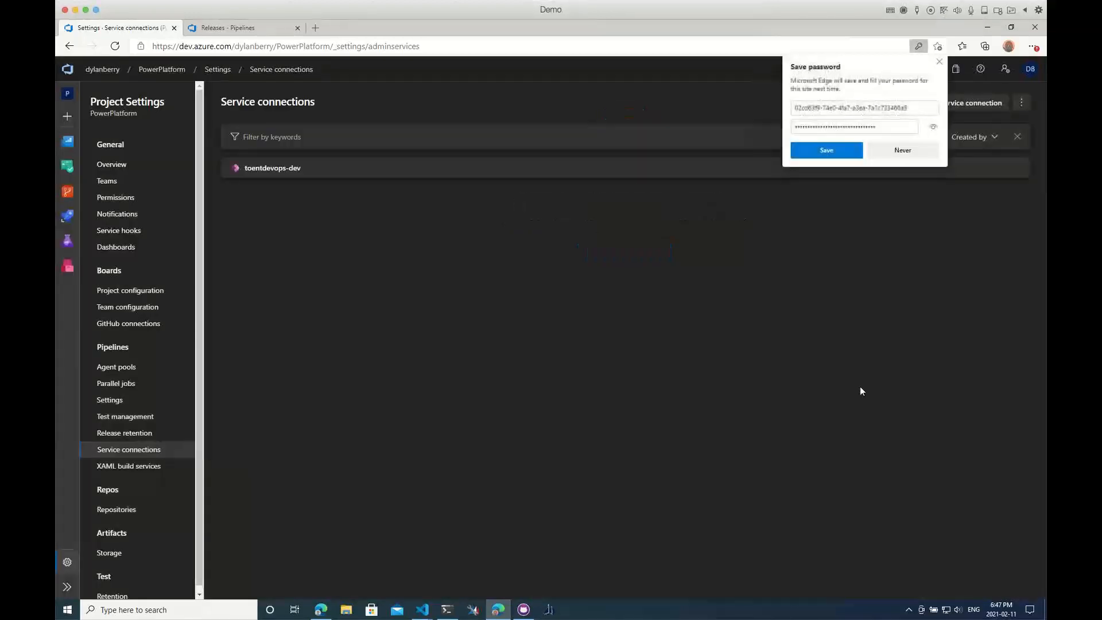
left_click(901, 151)
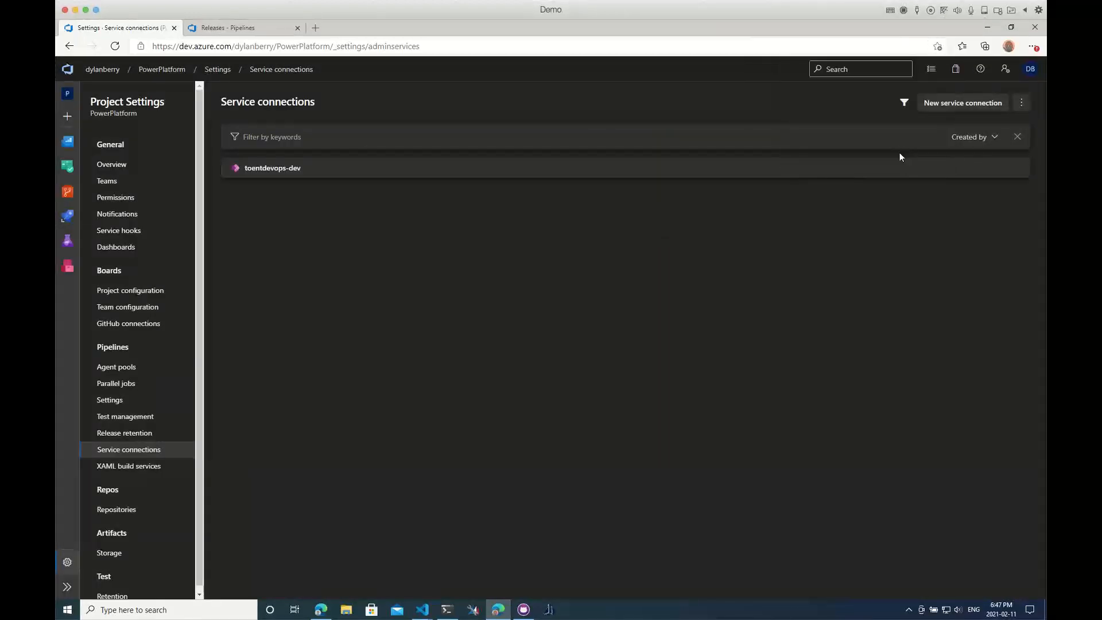
Start another new service connection, find the Power Platform type by searching for "powe", and continue to its settings form.
left_click(967, 105)
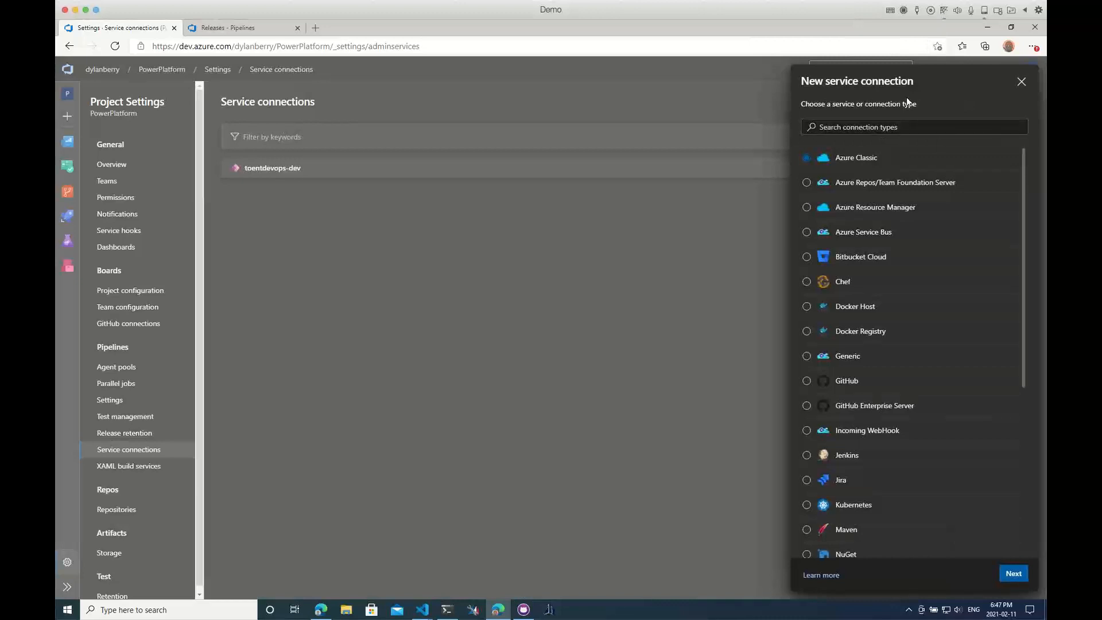
left_click(901, 124)
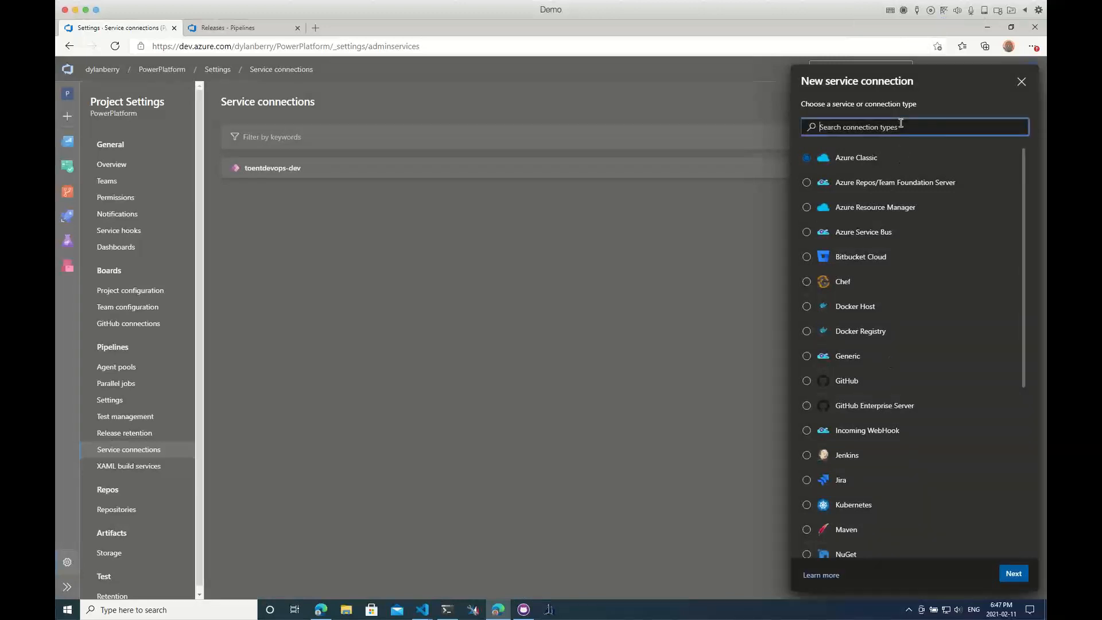
type("to")
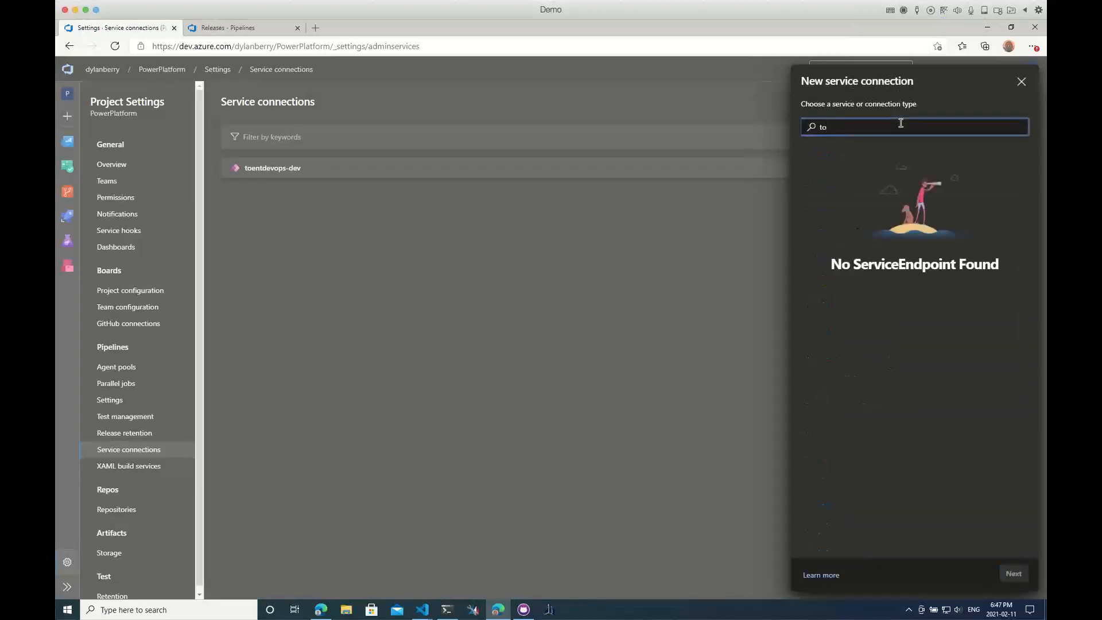
key("BackSpace")
key("BackSpace")
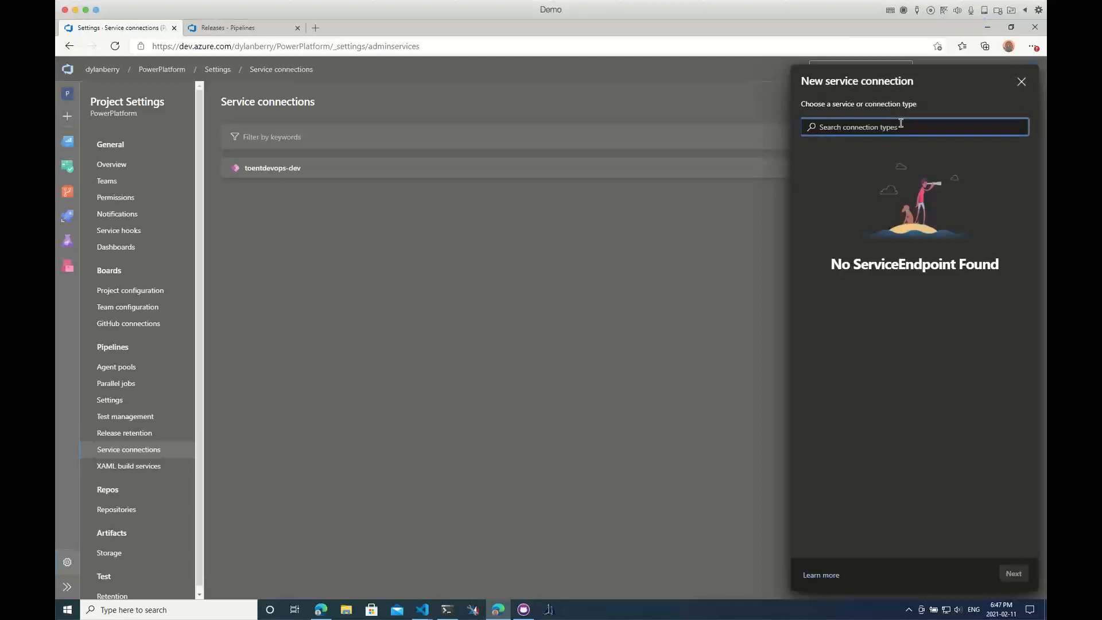
type("powe")
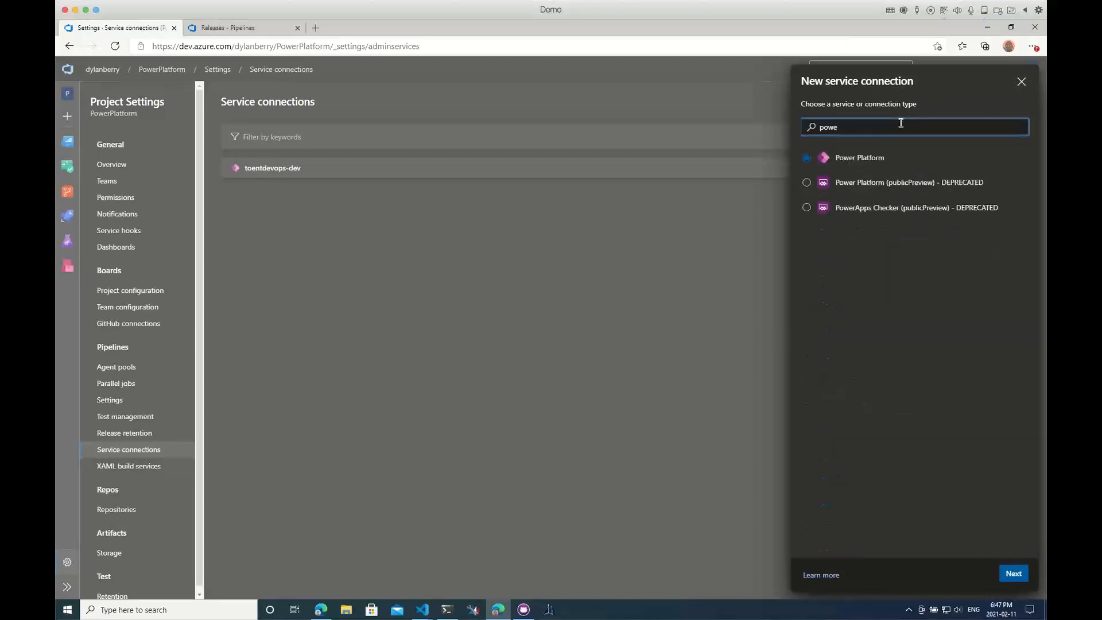
left_click(1014, 575)
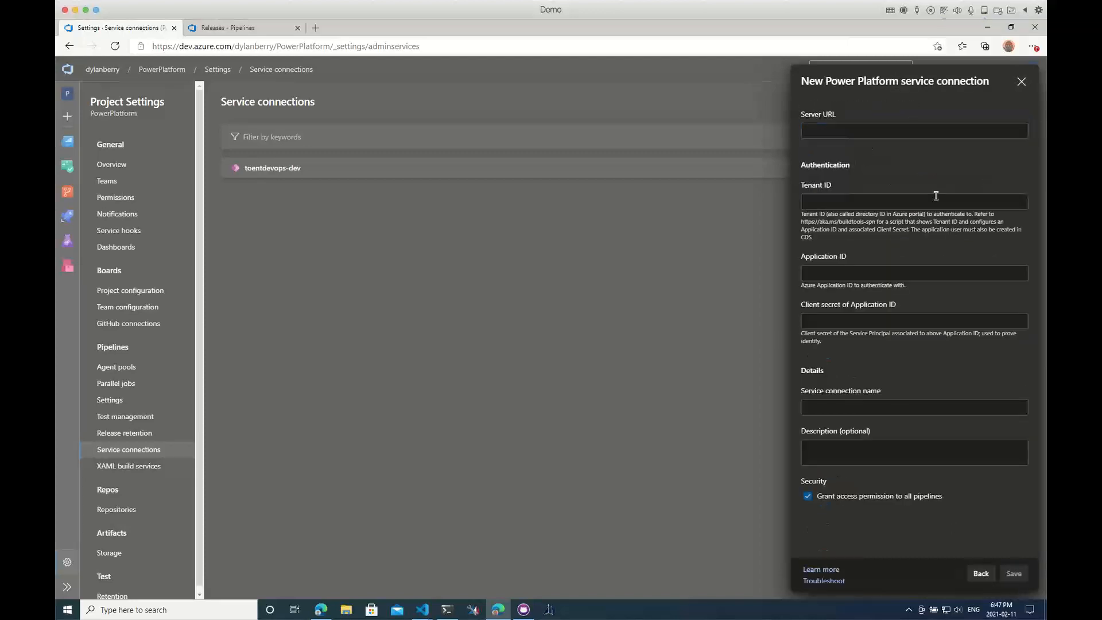
Switch to the Power Platform admin center and copy the TOEntDevOps-Dev environment's URL link for the connection's Server URL.
left_click(847, 130)
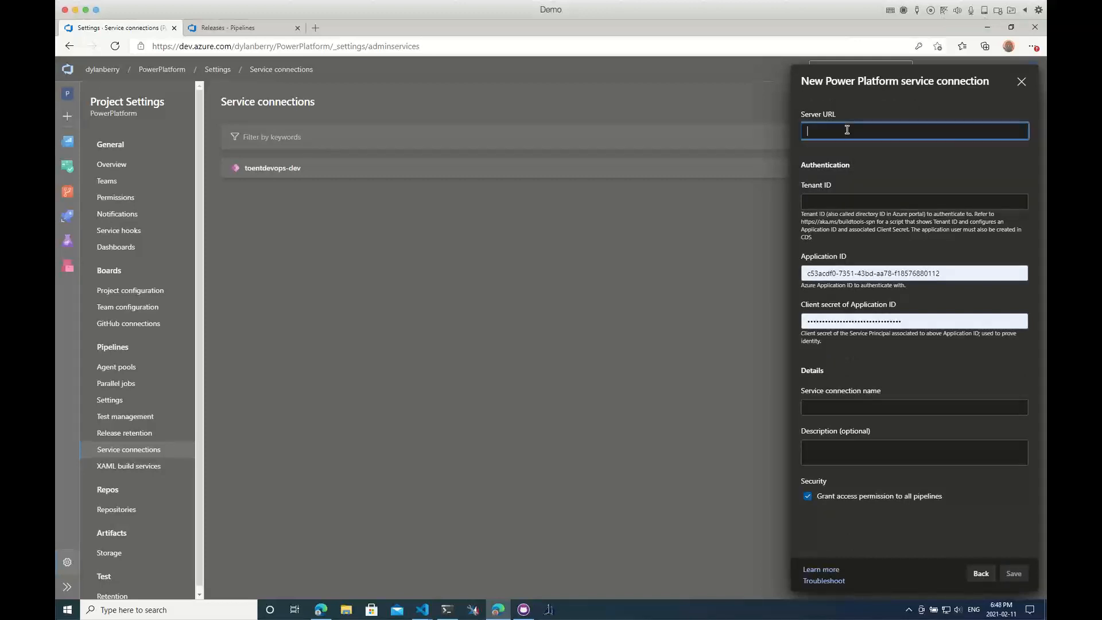
key("ctrl+v")
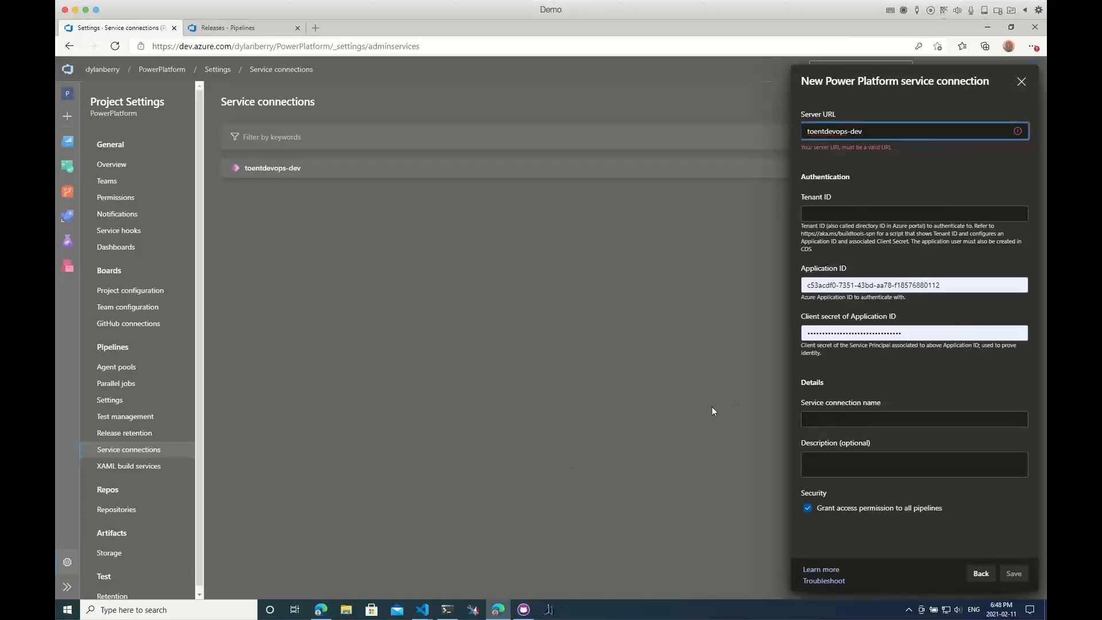
left_click(343, 610)
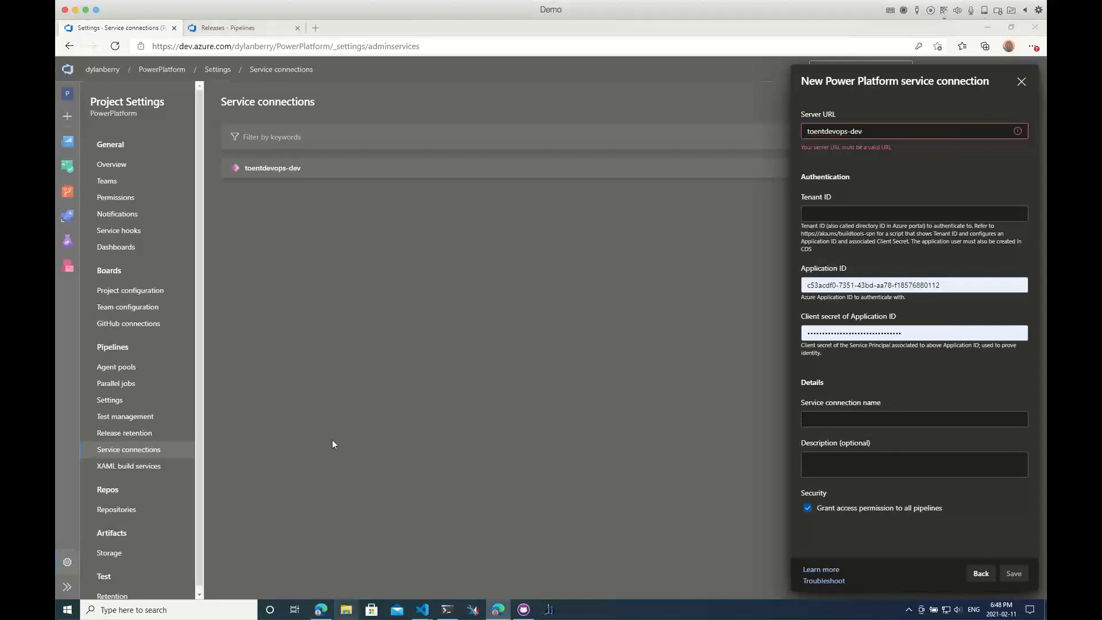
key("alt+Tab")
right_click(259, 196)
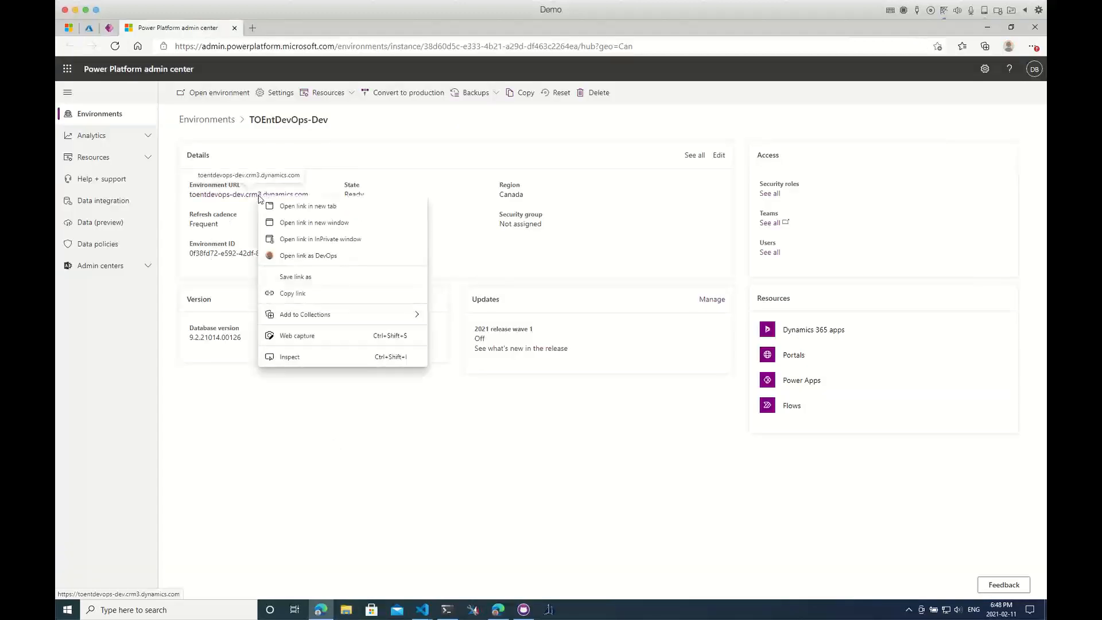
left_click(304, 295)
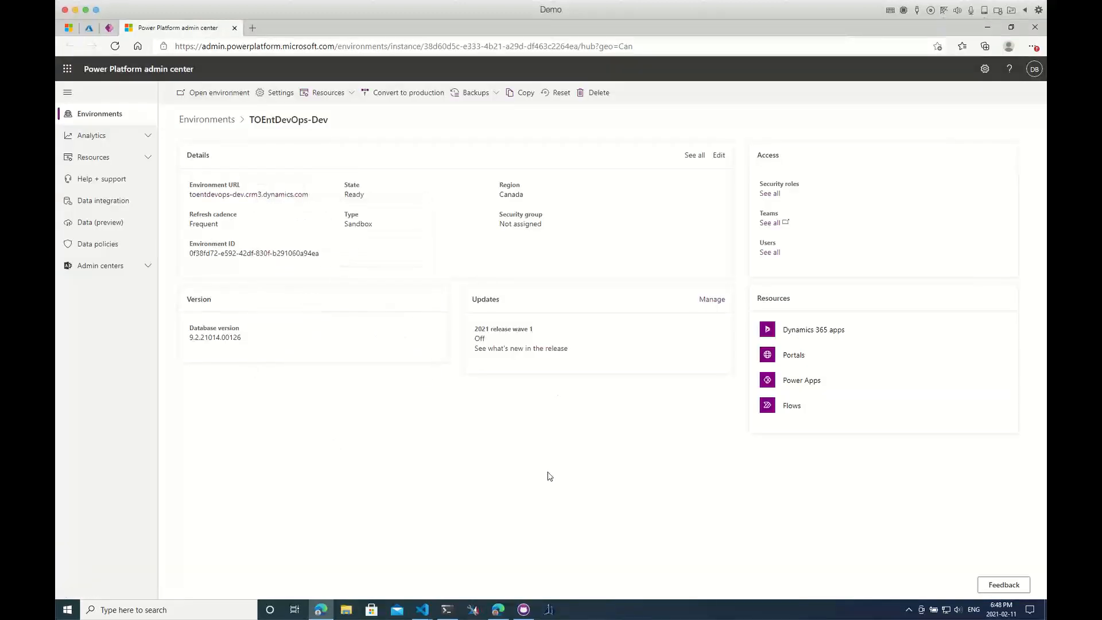
left_click(316, 611)
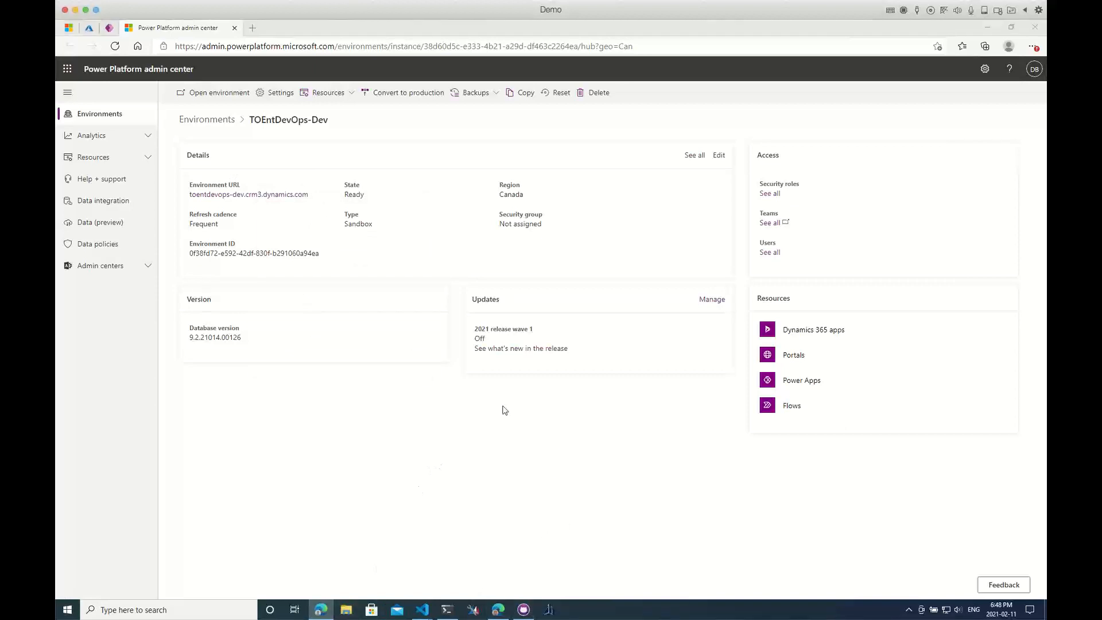
key("alt+Tab")
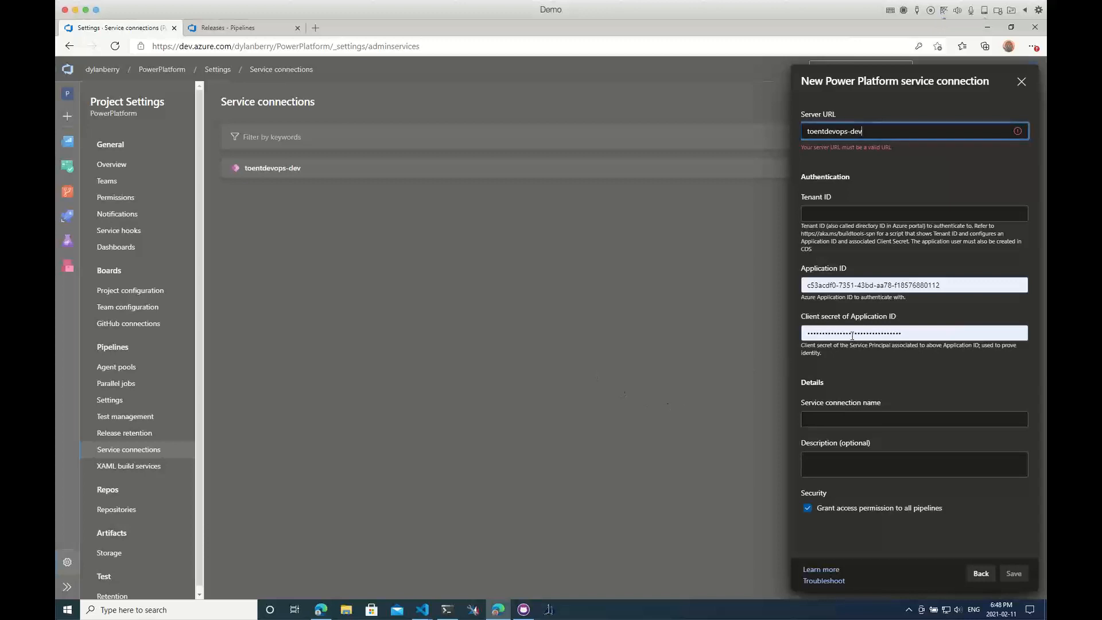
triple_click(845, 132)
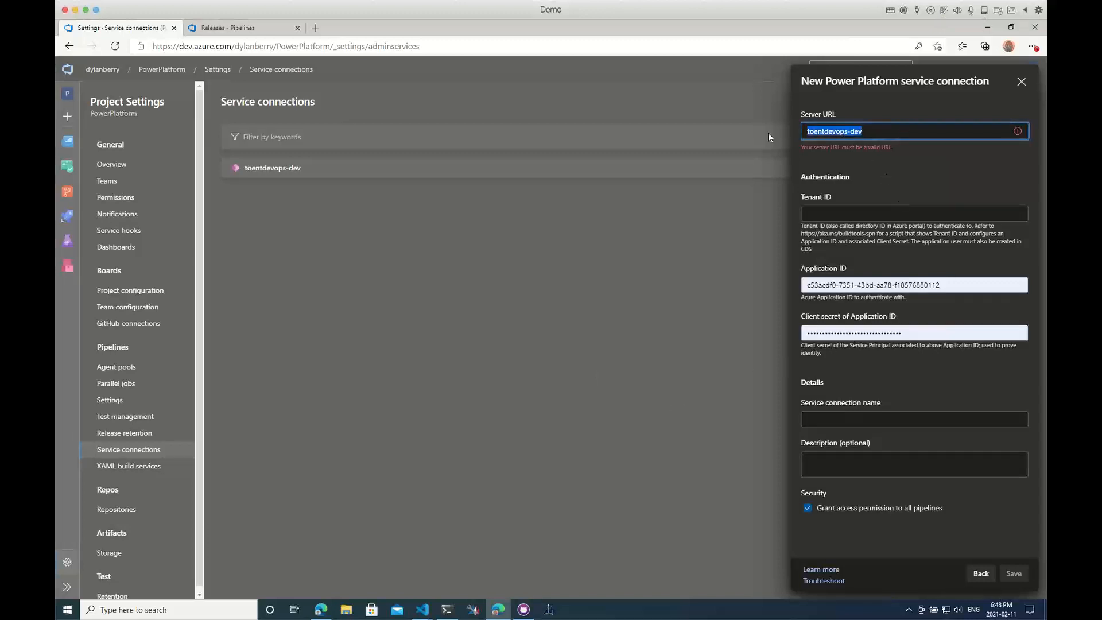
key("super")
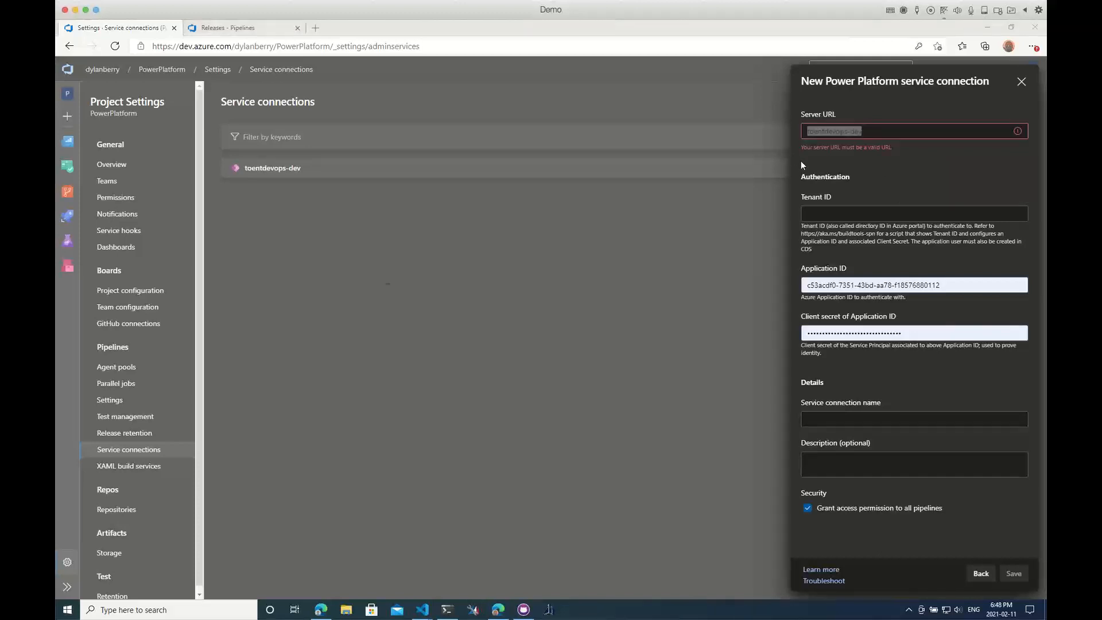
type("https://toentdevops-dev.crm3.dynamics.com/")
left_click(903, 128)
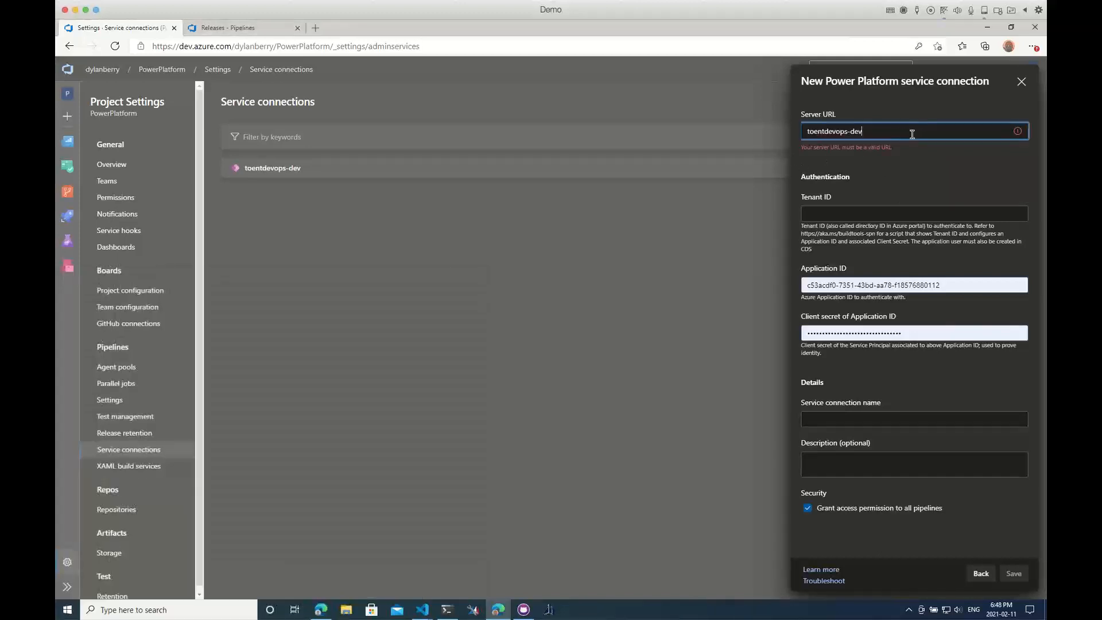
triple_click(919, 134)
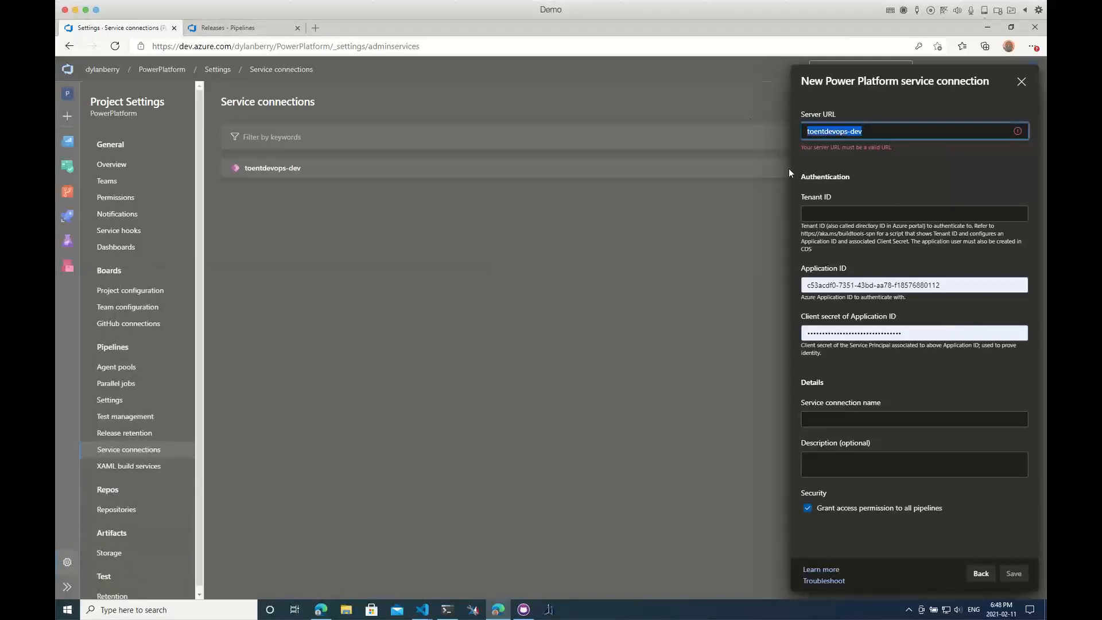
type("https://toentdevops-dev.crm3.dynamics.com/")
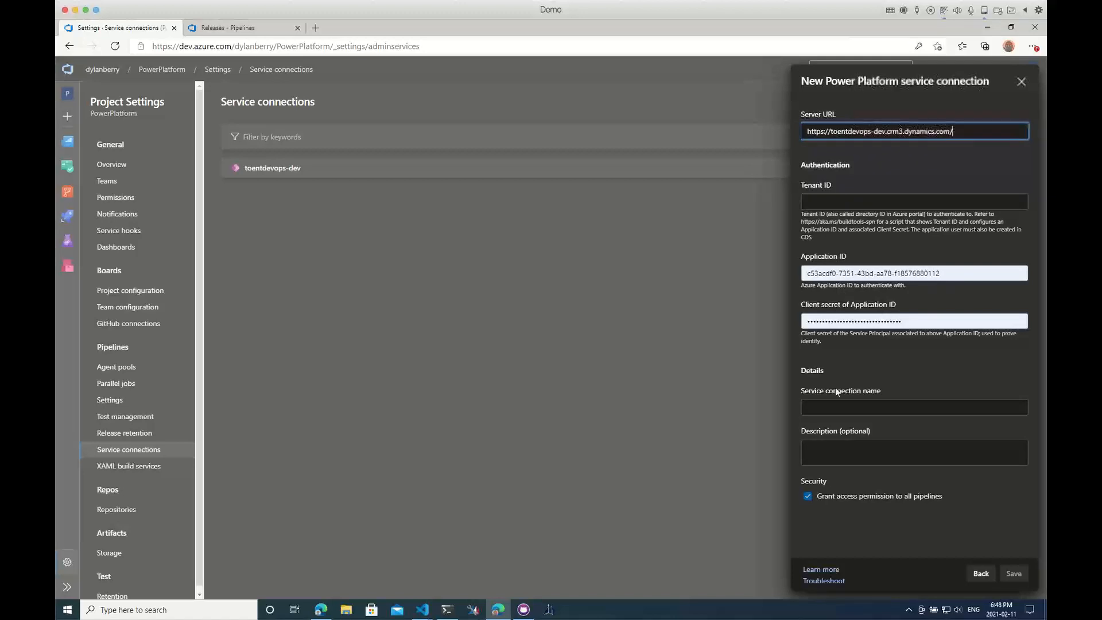
left_click(837, 407)
type("https://toentdevops-dev.crm3.dynamics.com/")
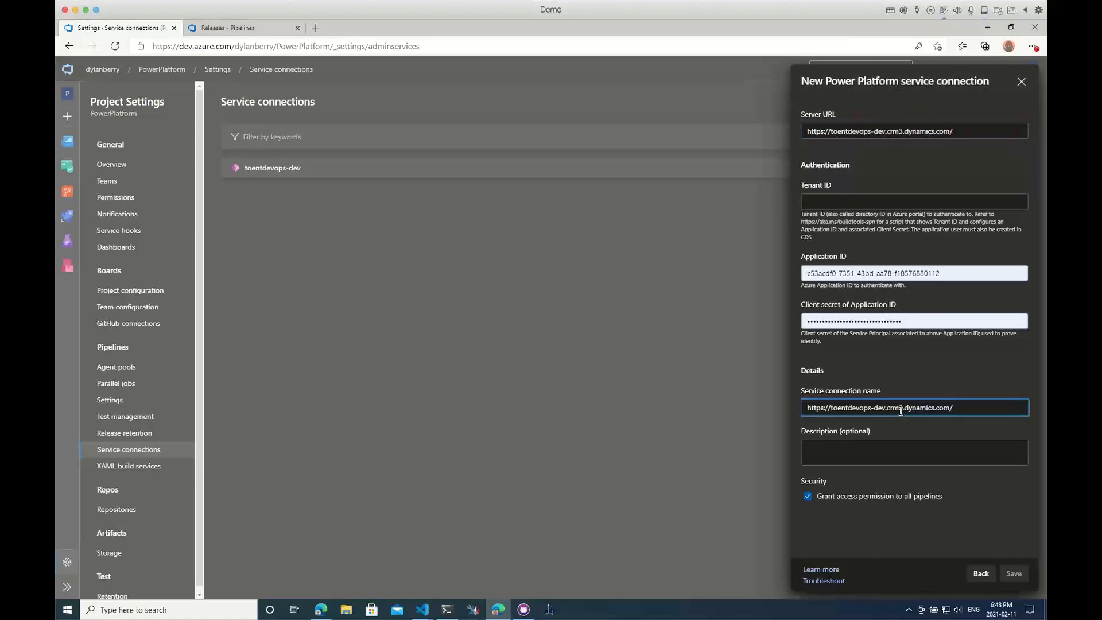
left_click_drag(886, 408, 985, 408)
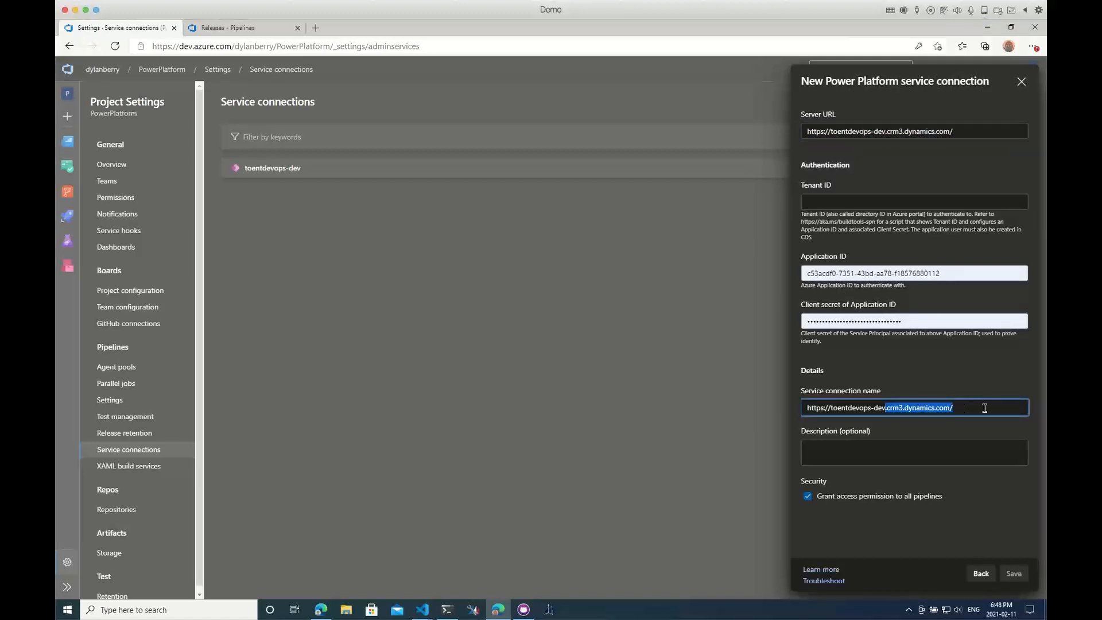
key("BackSpace")
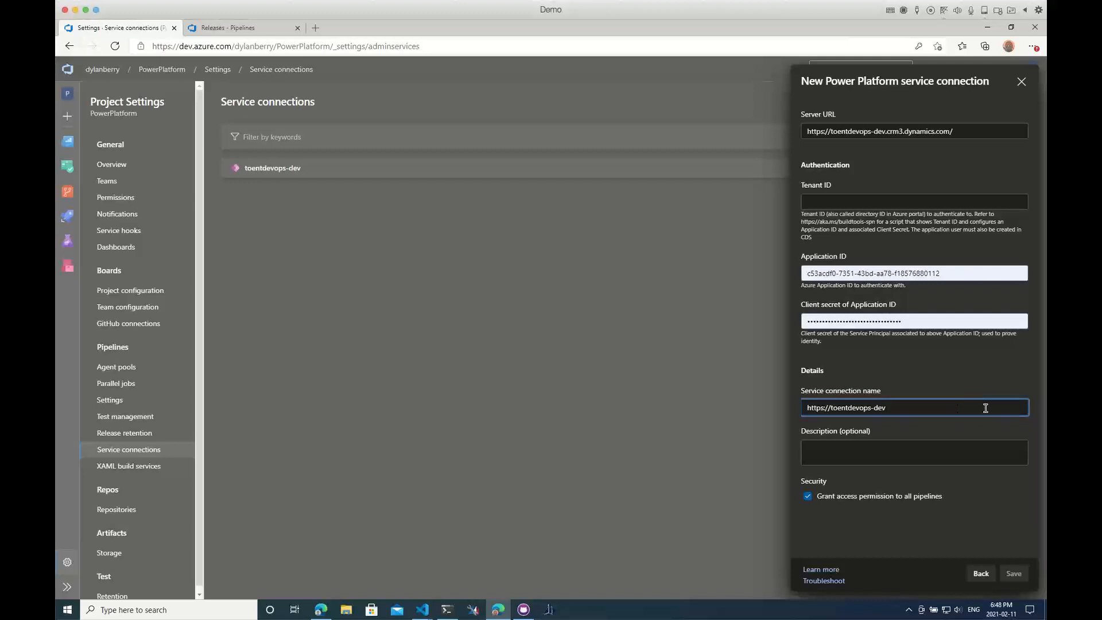
key("Home")
key("Delete")
key("Delete")
key("Delete")
key("Delete")
key("Delete")
key("Delete")
key("Delete")
key("Delete")
type("build")
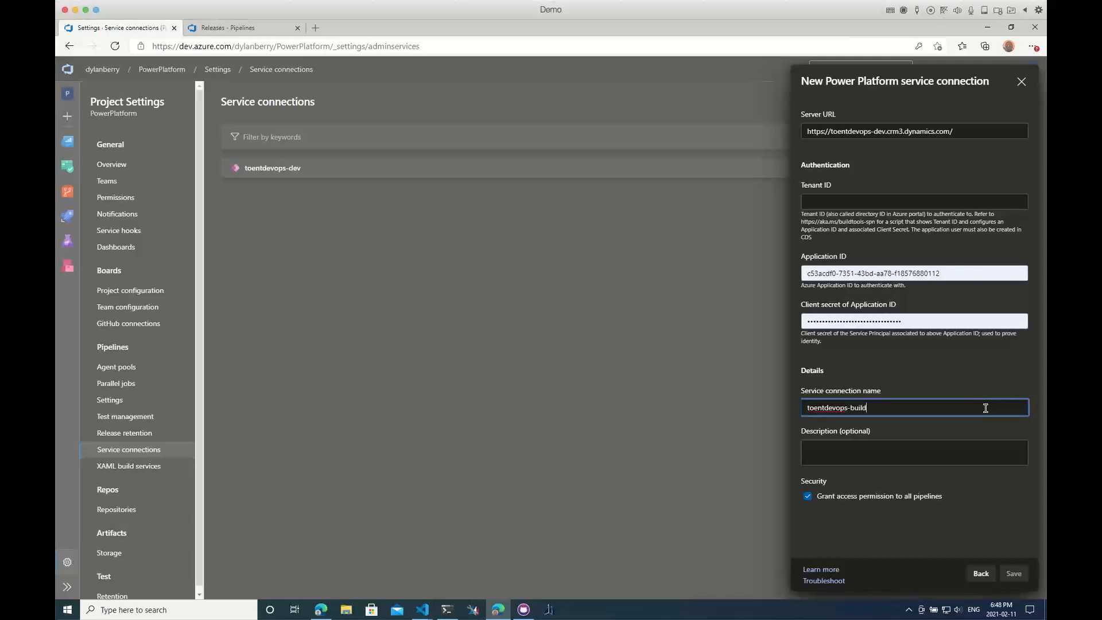
double_click(860, 408)
key("ctrl+c")
double_click(879, 131)
key("ctrl+v")
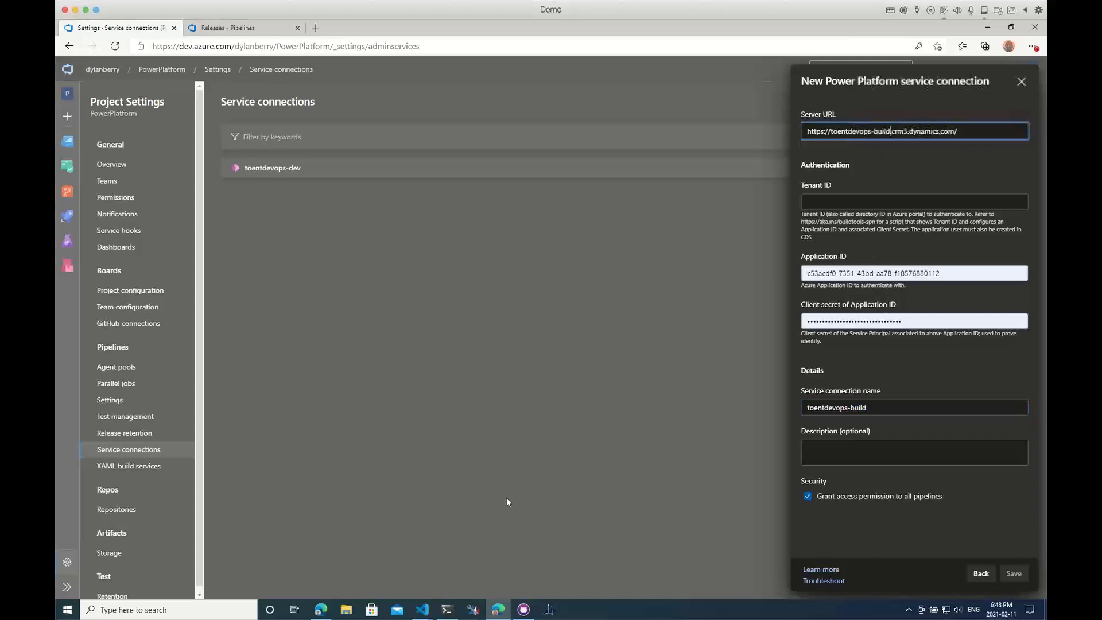
Copy the tenant ID, application ID and client secret lines from the untitled Visual Studio Code note into the connection's description.
left_click(426, 613)
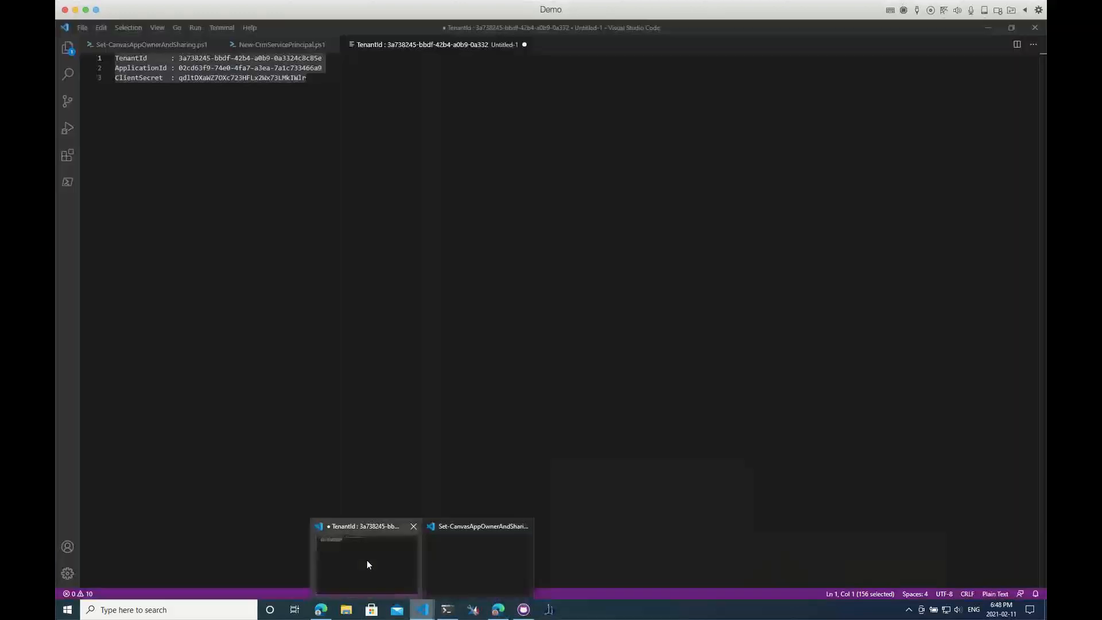
left_click(367, 561)
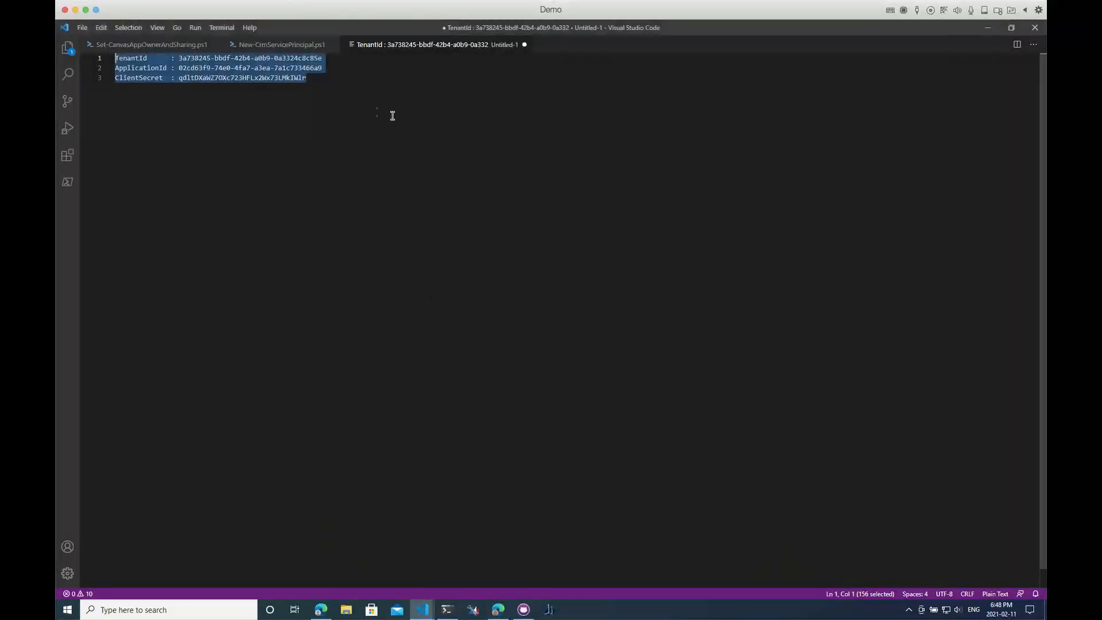
key("alt+Tab")
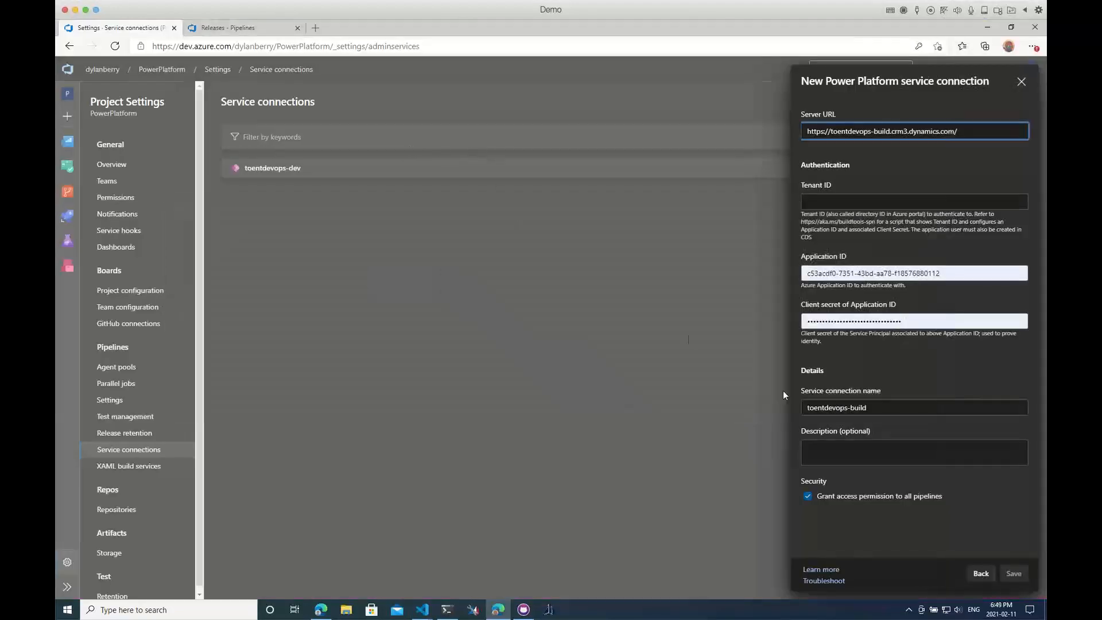
left_click(856, 447)
key("ctrl+v")
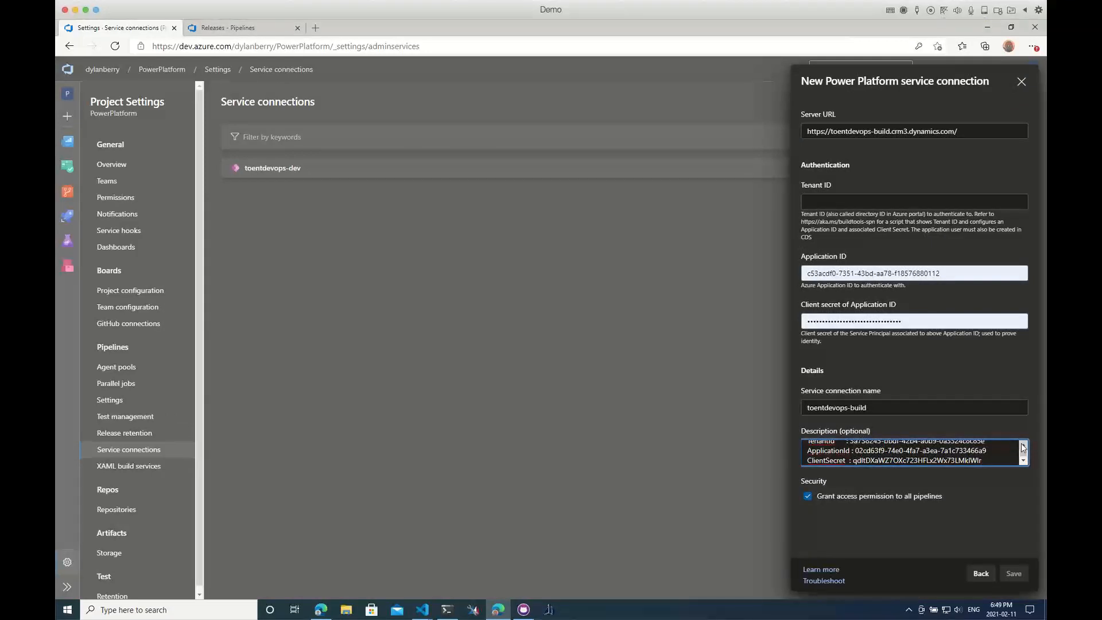
Fill in the Tenant ID with the tenant value held in the description.
scroll(1023, 447, "up", 2)
left_click_drag(986, 448, 851, 449)
key("ctrl+c")
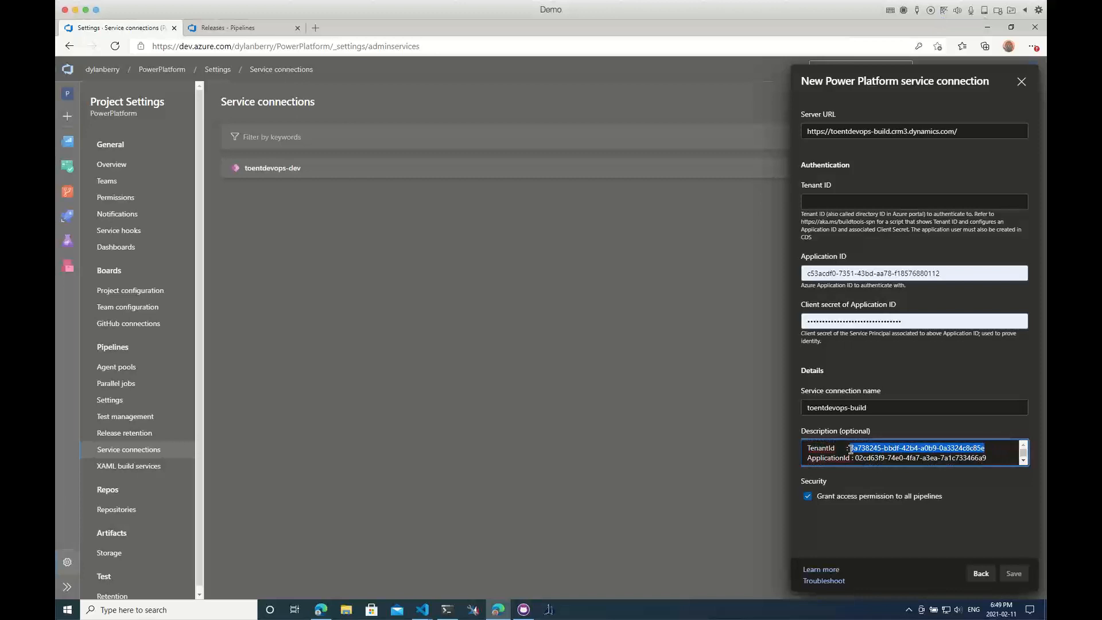
left_click(877, 202)
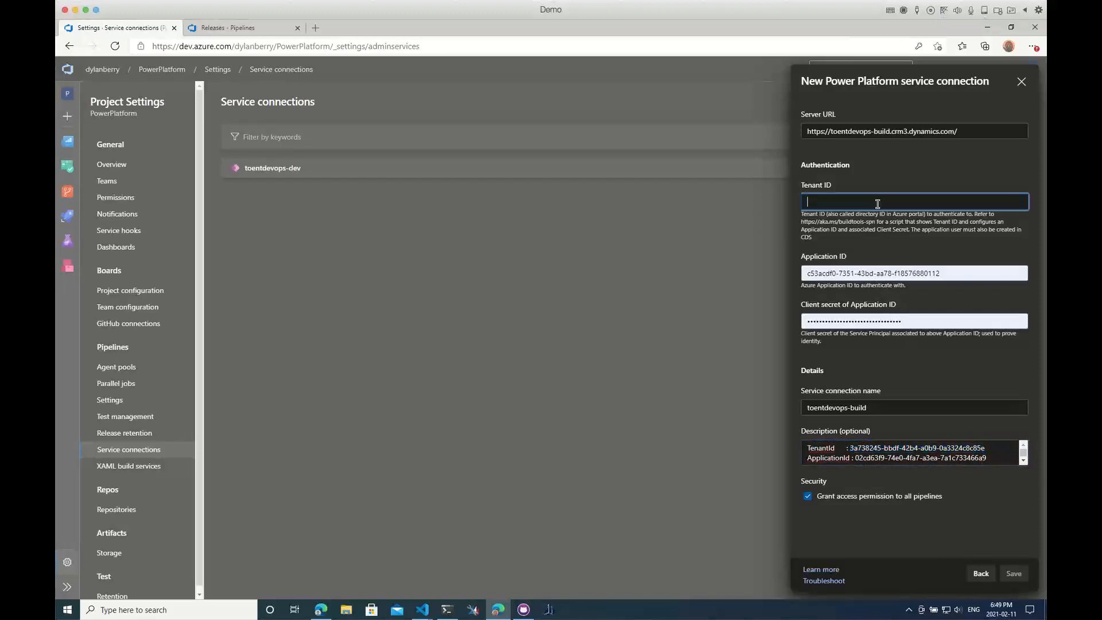
key("ctrl+v")
Replace the autofilled Application ID with the application ID held in the description.
left_click_drag(989, 458, 856, 455)
left_click(856, 448)
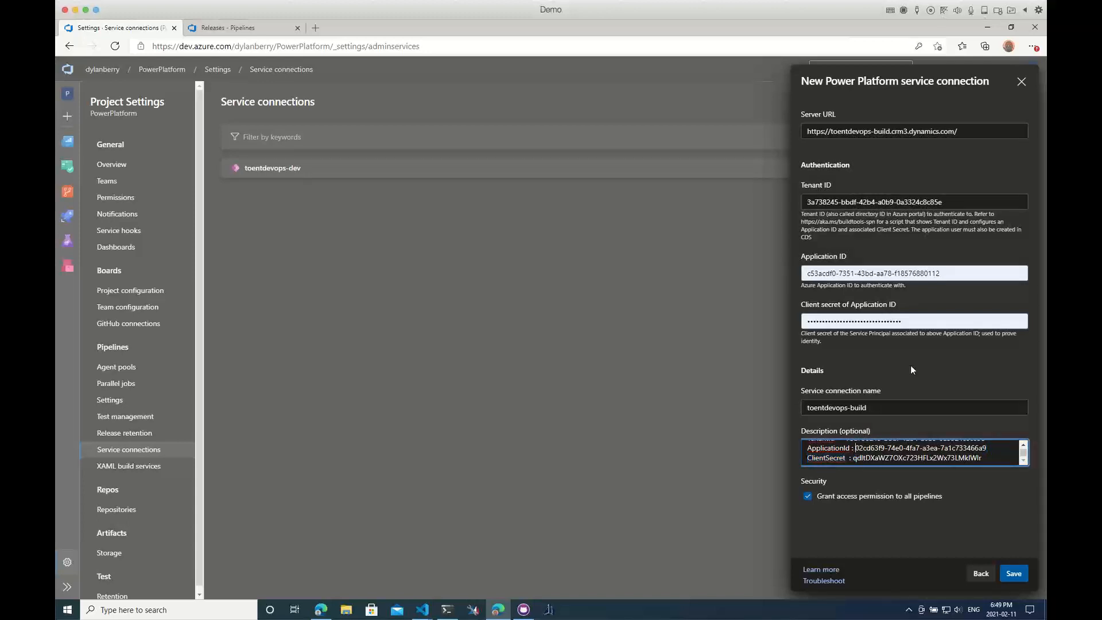
key("ctrl+shift+Right")
key("ctrl+shift+Right")
key("ctrl+shift+Right")
key("ctrl+shift+Right")
key("ctrl+shift+Right")
key("ctrl+shift+Right")
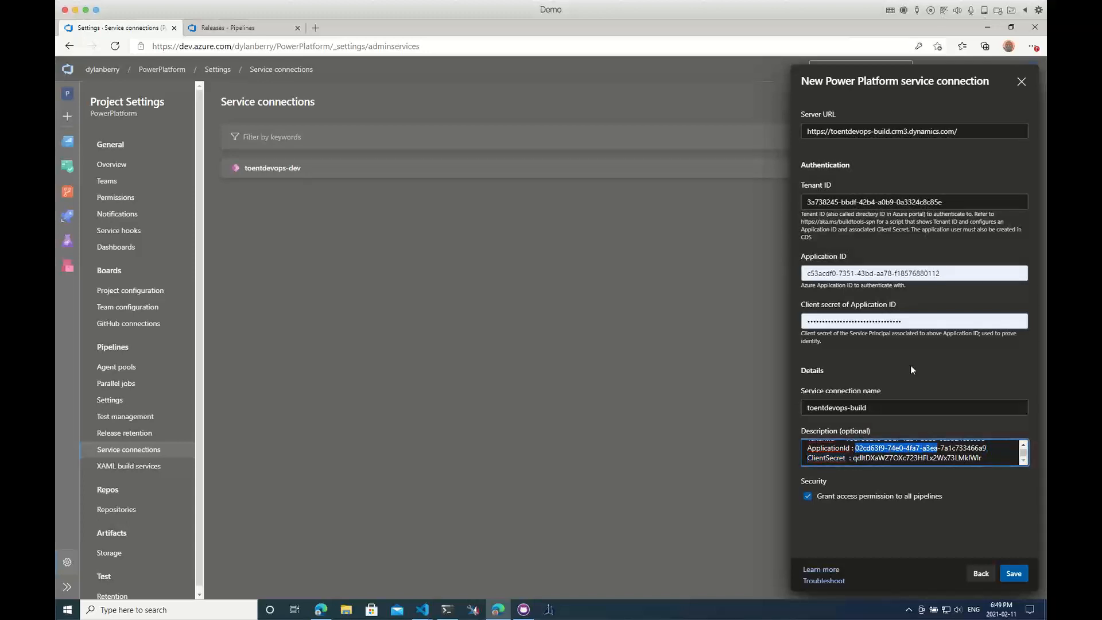
key("ctrl+shift+Right")
key("ctrl+shift+Left")
key("shift+Left")
key("ctrl+c")
left_click_drag(976, 275, 798, 278)
key("ctrl+v")
Replace the autofilled client secret of the application with the client secret held in the description.
left_click(1006, 458)
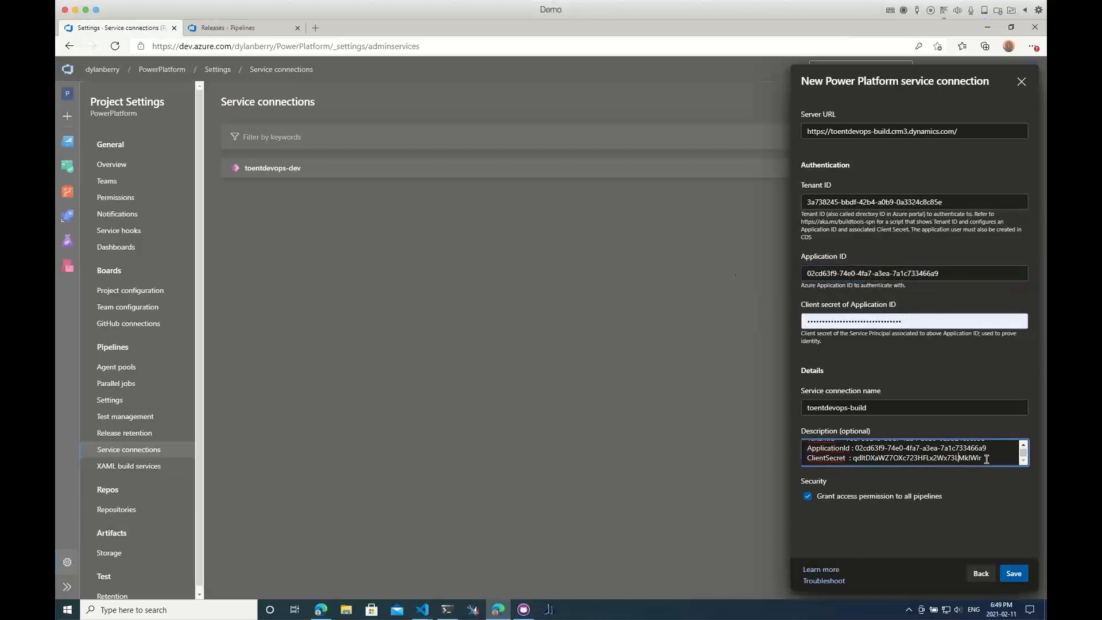
key("ctrl+shift+Left")
key("ctrl+shift+Left")
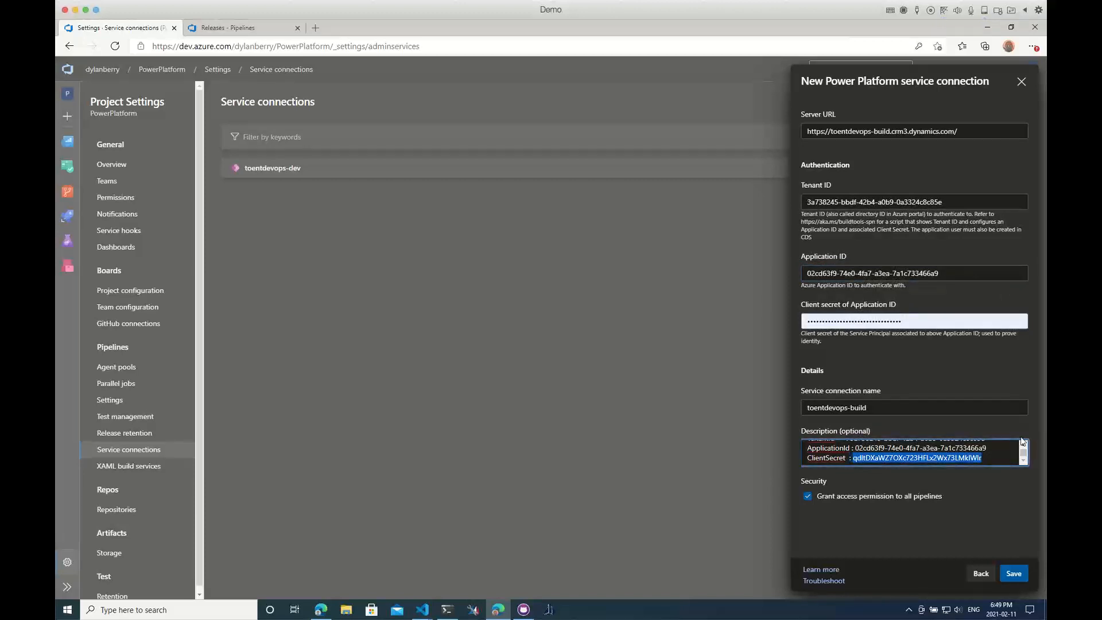
key("ctrl+c")
double_click(935, 321)
key("ctrl+v")
Clear all text from the description and save the toentdevops-build service connection.
left_click(1002, 455)
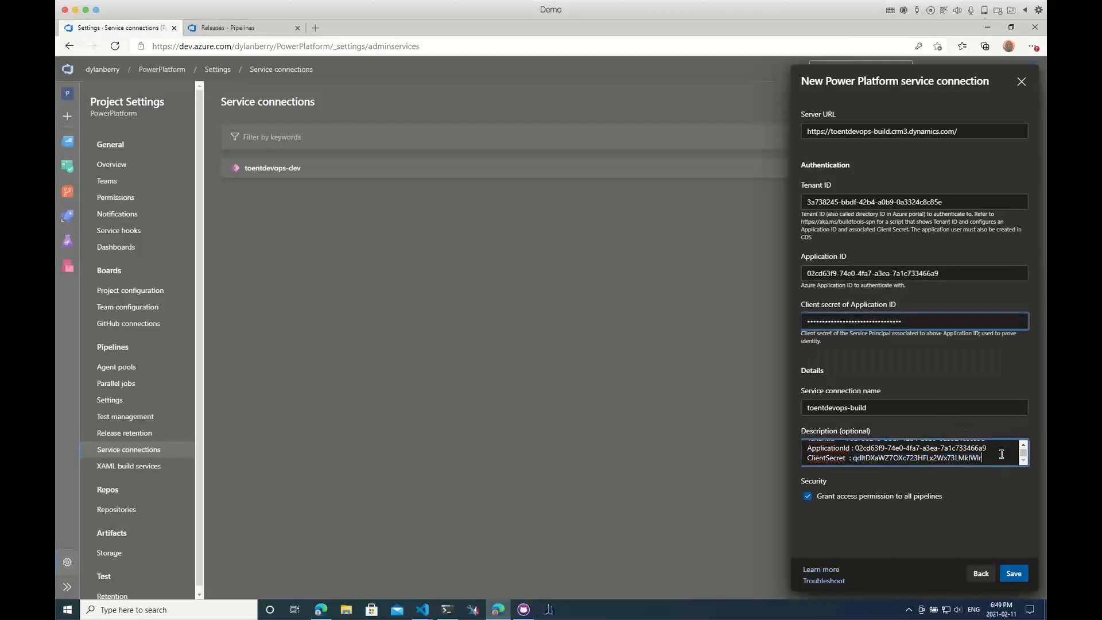
key("ctrl+a")
key("BackSpace")
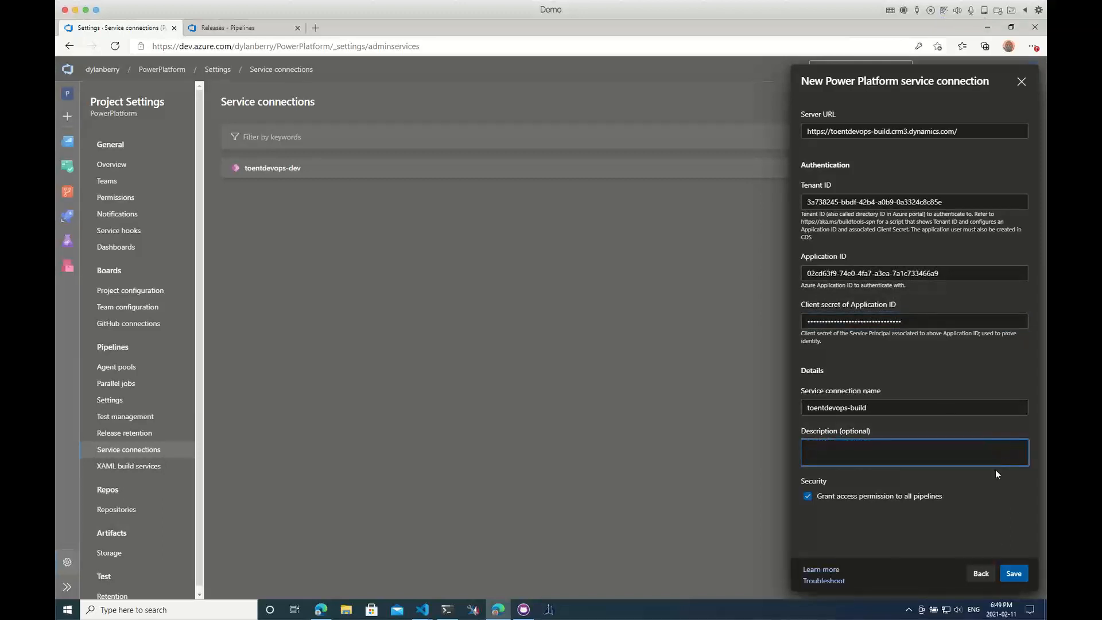
left_click(1014, 574)
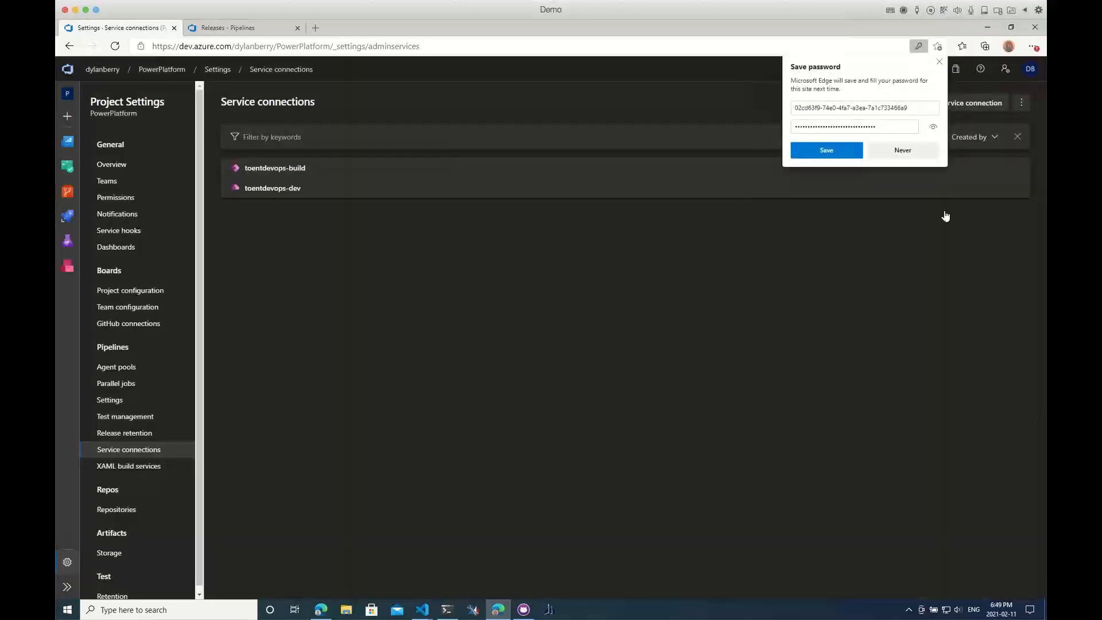
Start another new service connection, find the Power Platform type by searching for "power", and continue to its settings form.
left_click(963, 104)
left_click(894, 125)
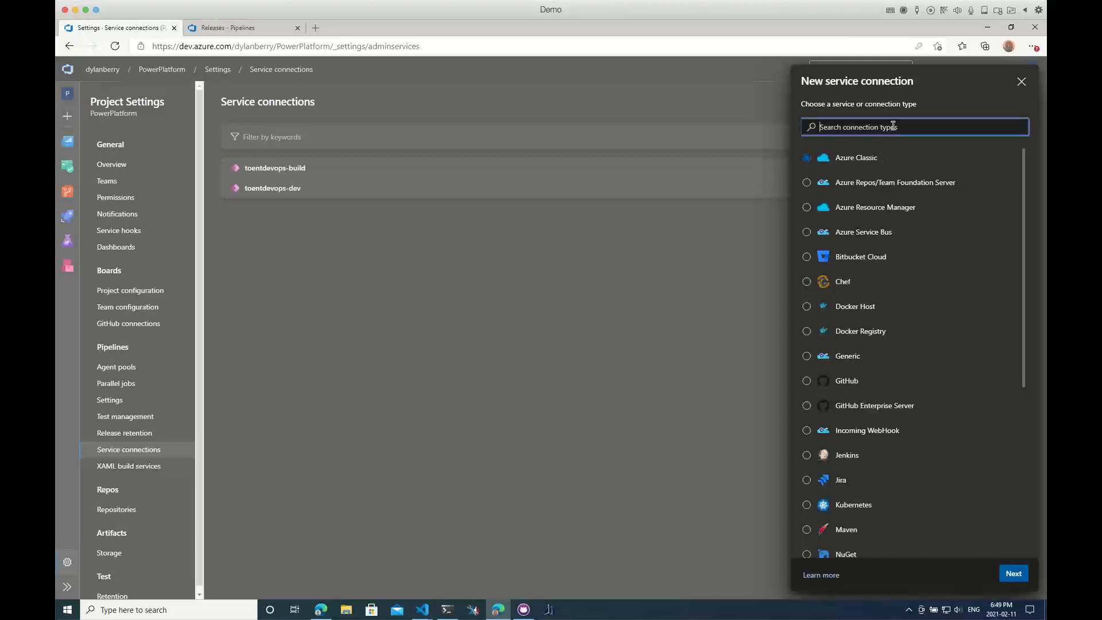
type("power")
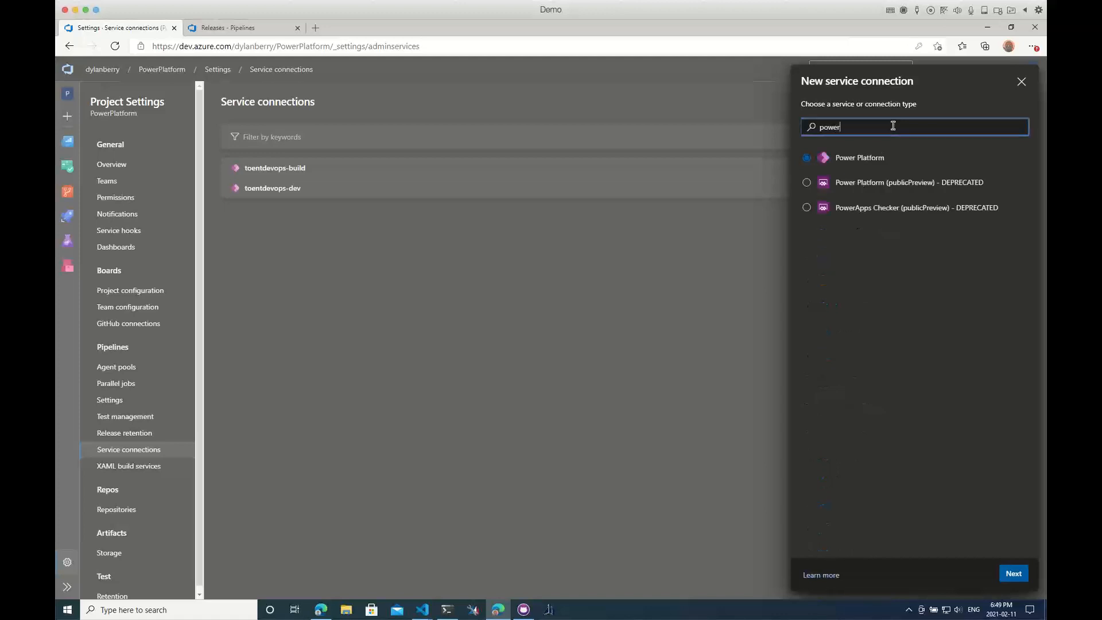
left_click(876, 159)
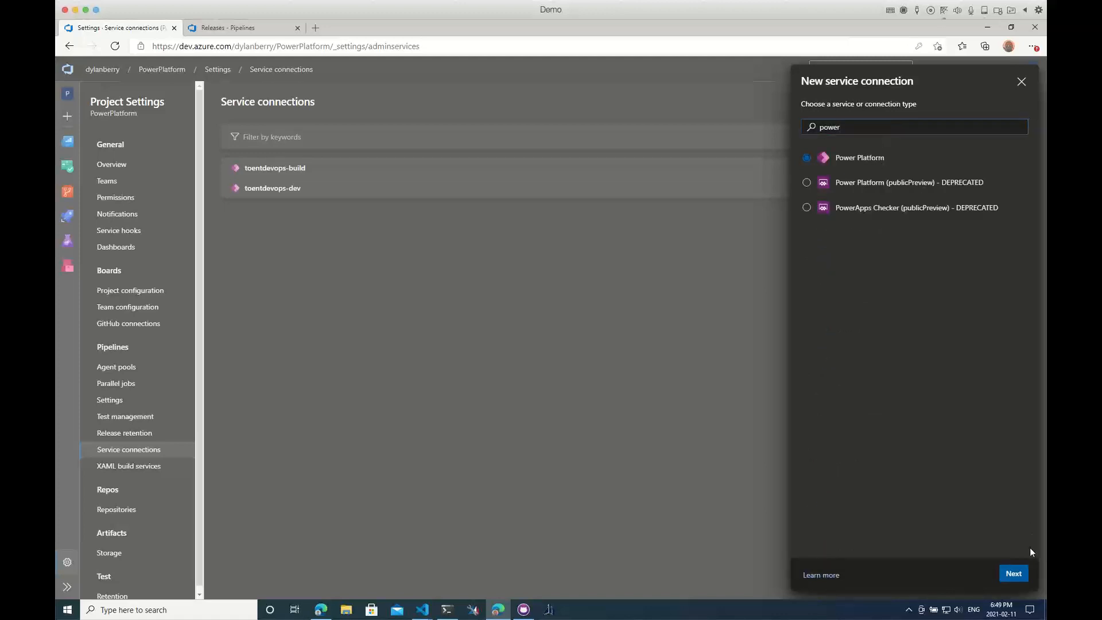
left_click(1014, 574)
Switch to the Power Platform admin center and copy the link of the TOEntDevOps-Dev environment URL.
left_click(841, 132)
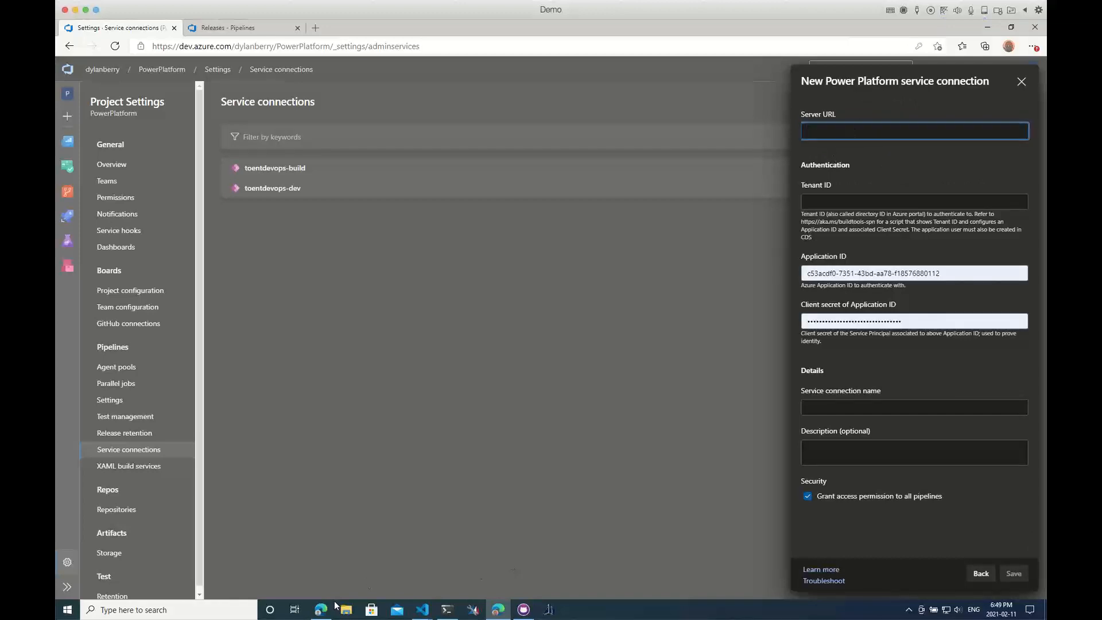
key("super")
left_click(321, 609)
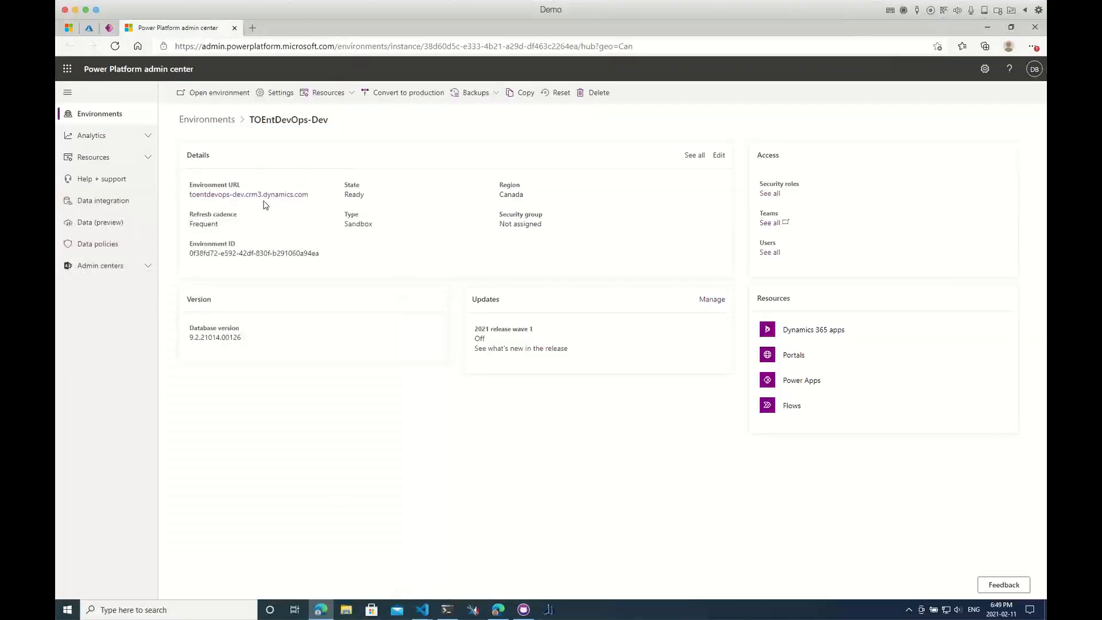
right_click(266, 196)
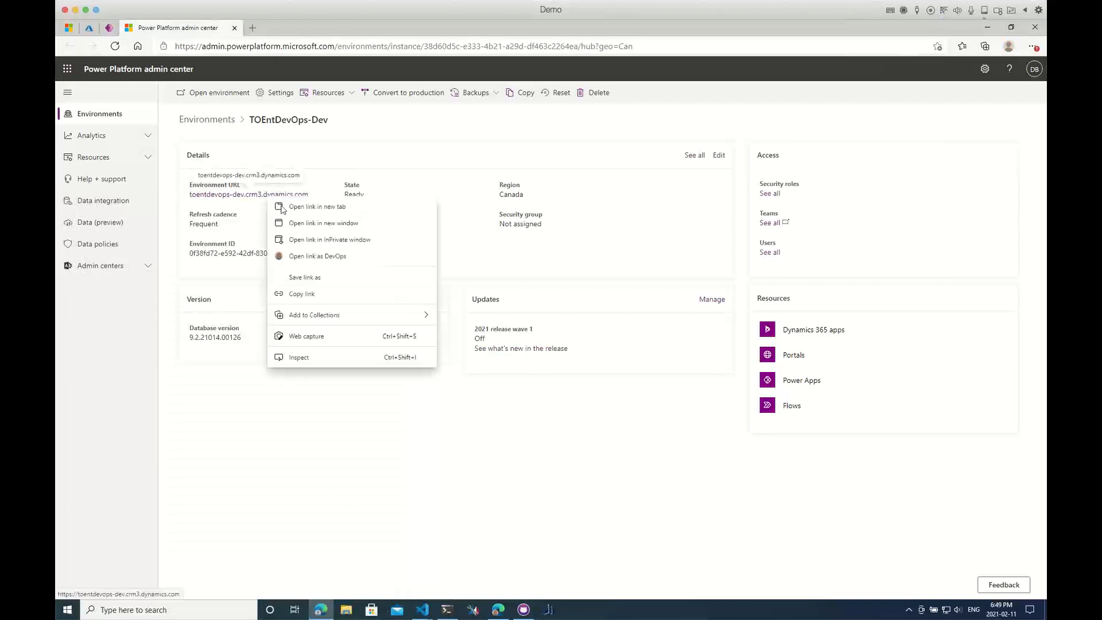
left_click(314, 294)
key("alt+Tab")
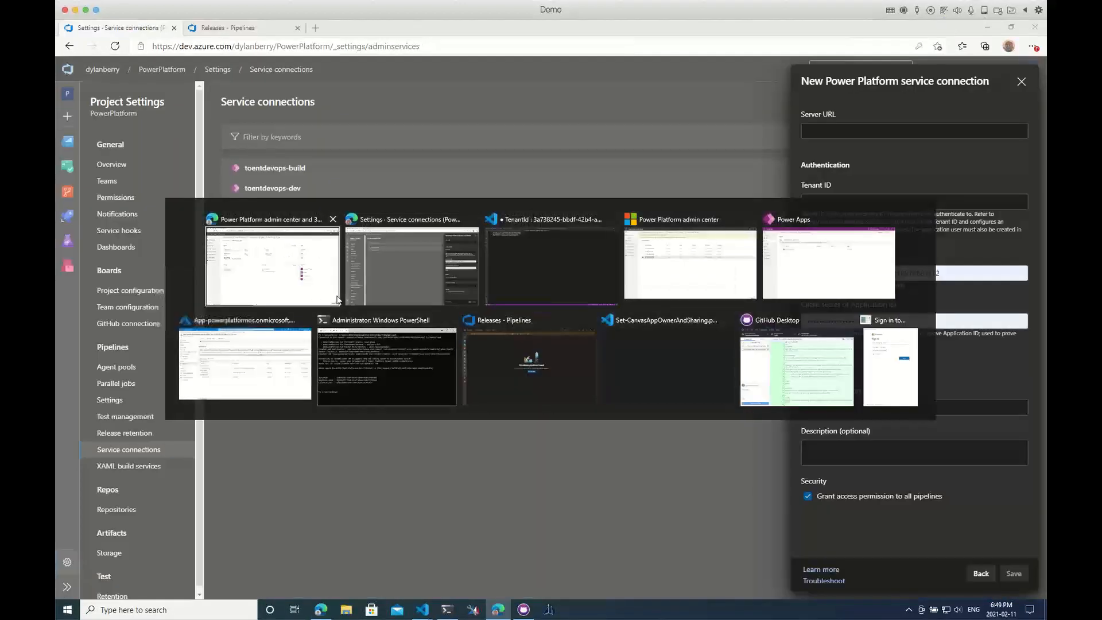
left_click(828, 131)
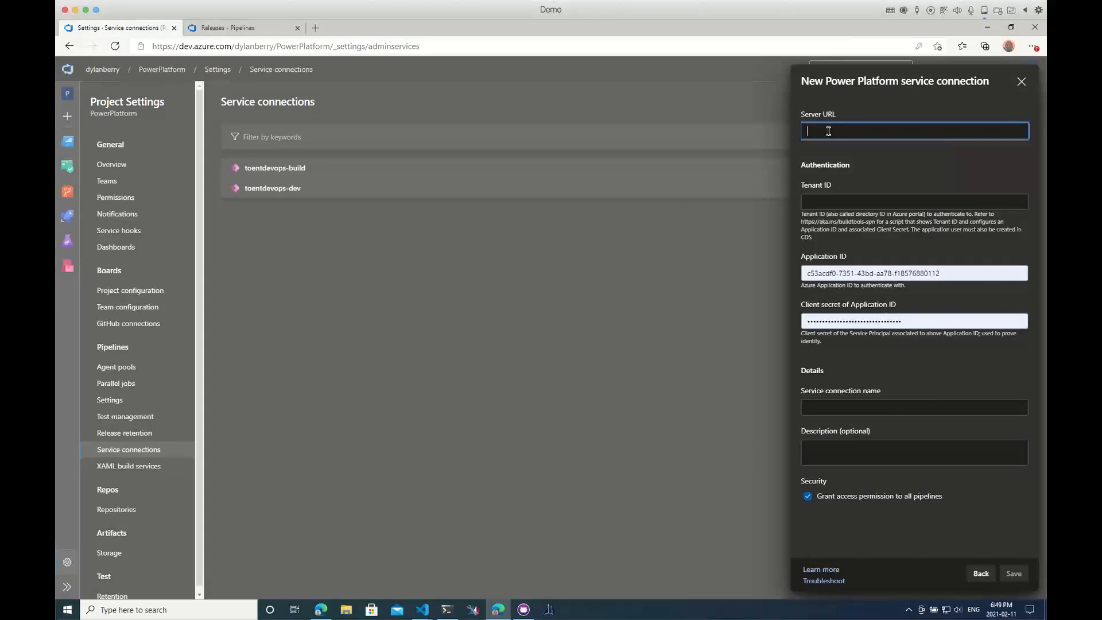
key("ctrl+v")
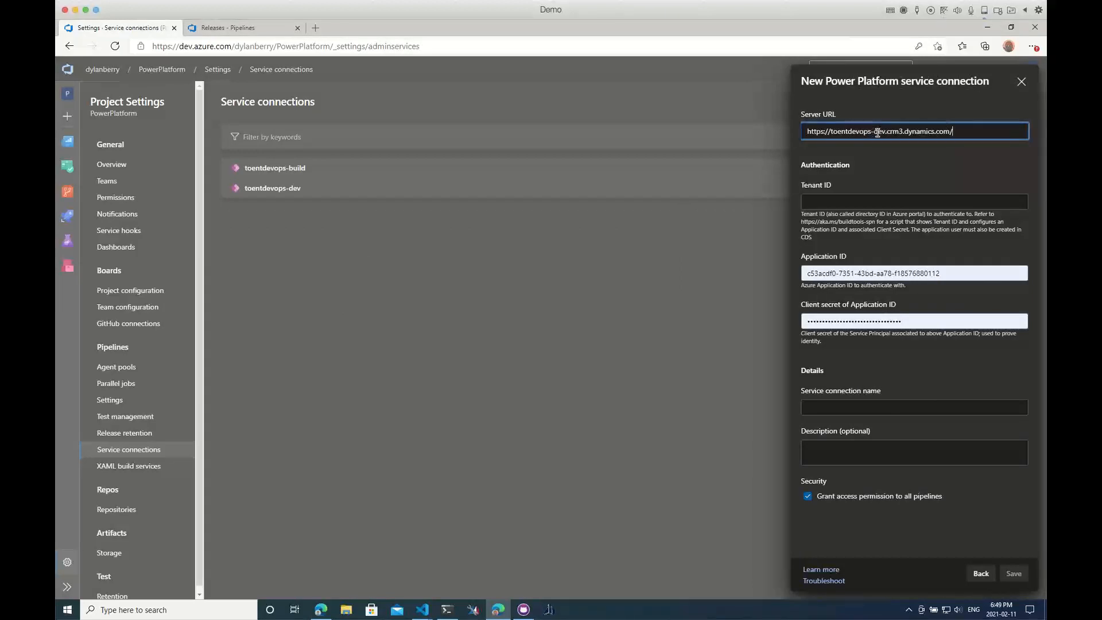
double_click(878, 133)
type("qa")
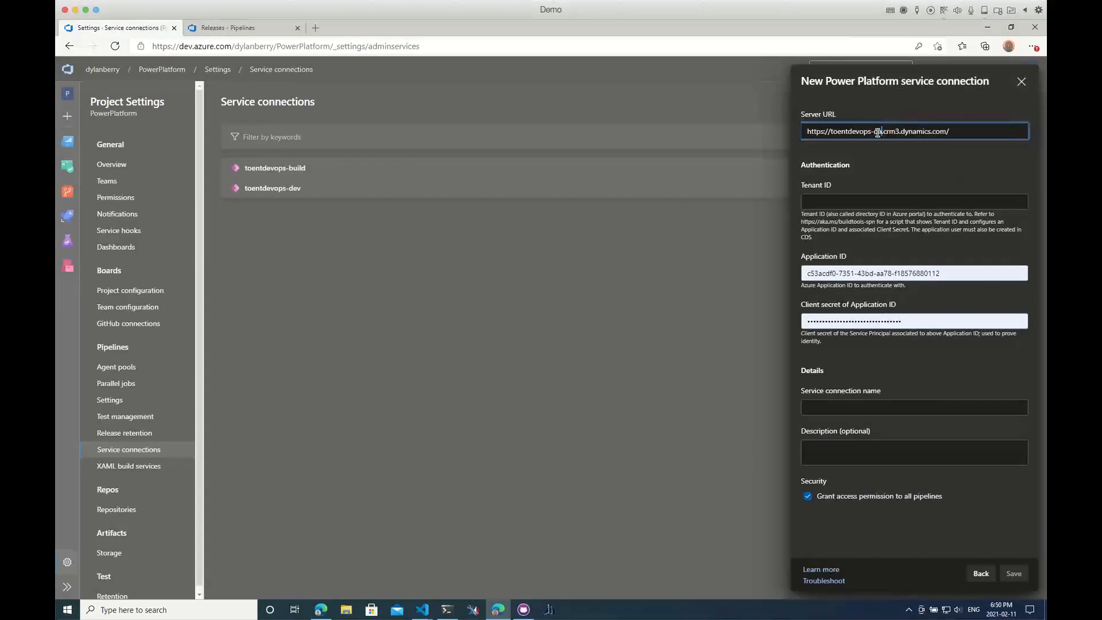
Name the service connection toentdevops-qa by pasting the environment URL and trimming it down.
left_click(862, 407)
key("ctrl+v")
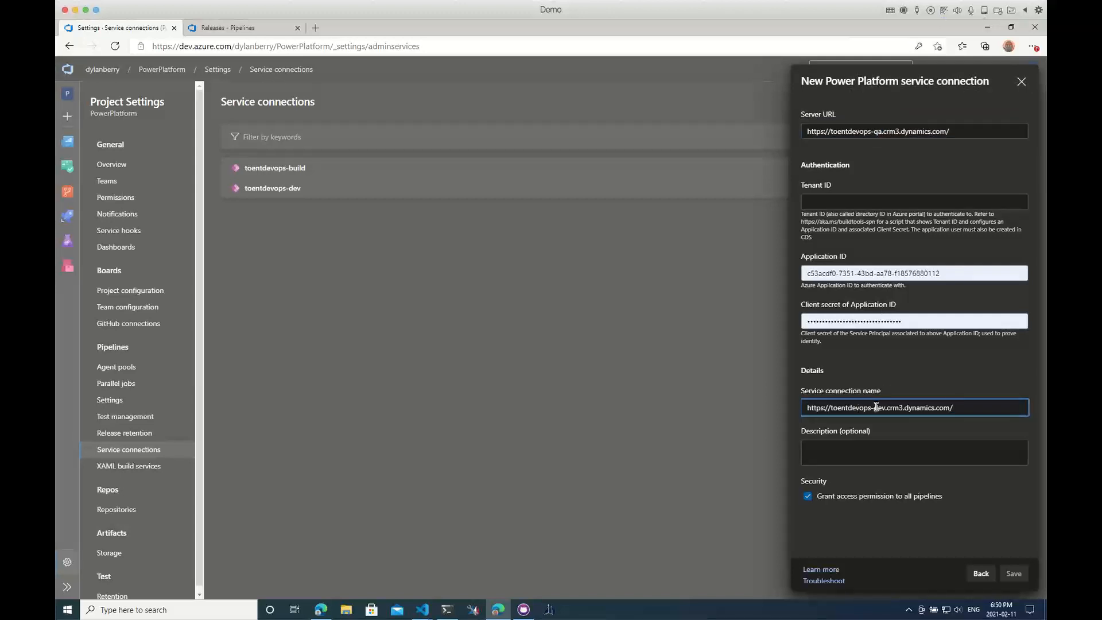
left_click(1011, 404, "shift")
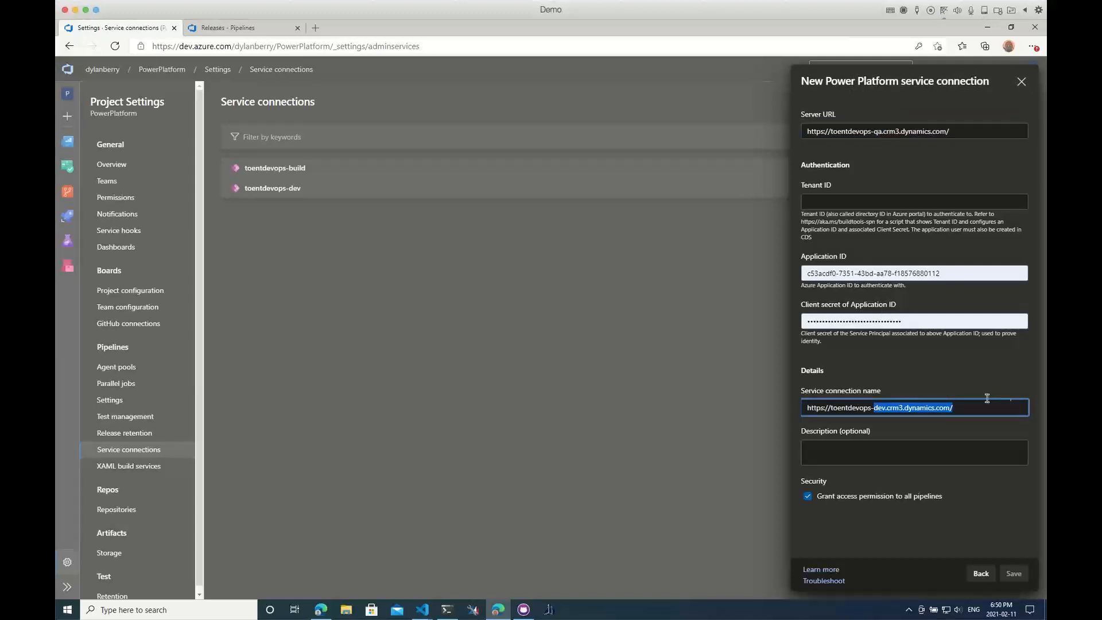
type("qA")
key("Home")
key("Delete")
key("Delete")
key("Delete")
key("Delete")
key("Delete")
key("Delete")
key("Delete")
key("Delete")
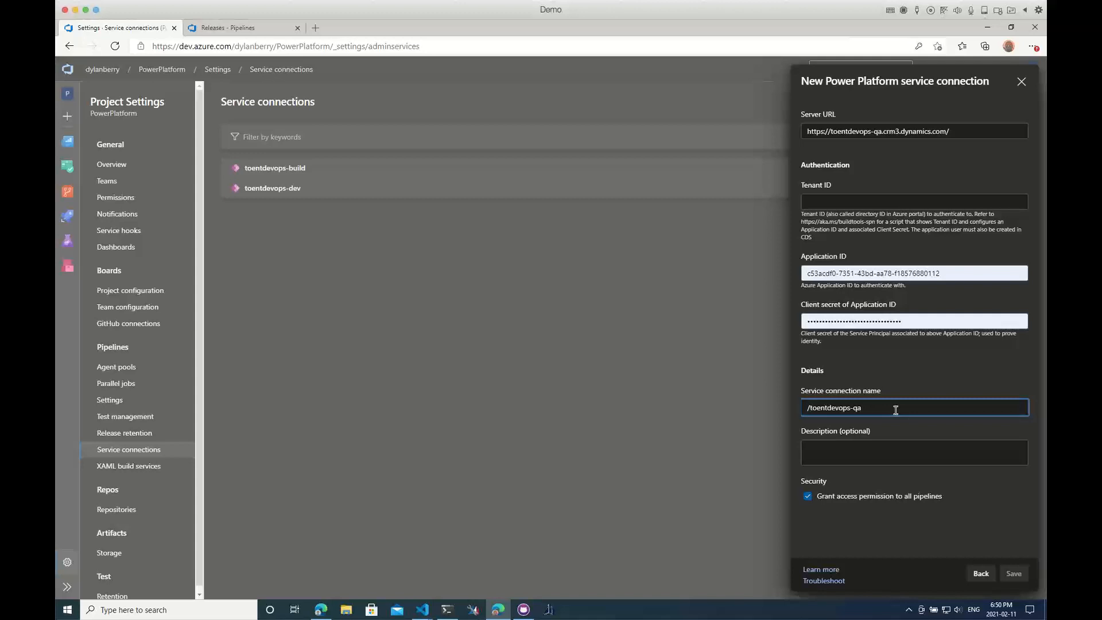
Bring the tenant ID, application ID and client secret lines from the untitled Visual Studio Code file into the connection's description.
key("alt+Tab")
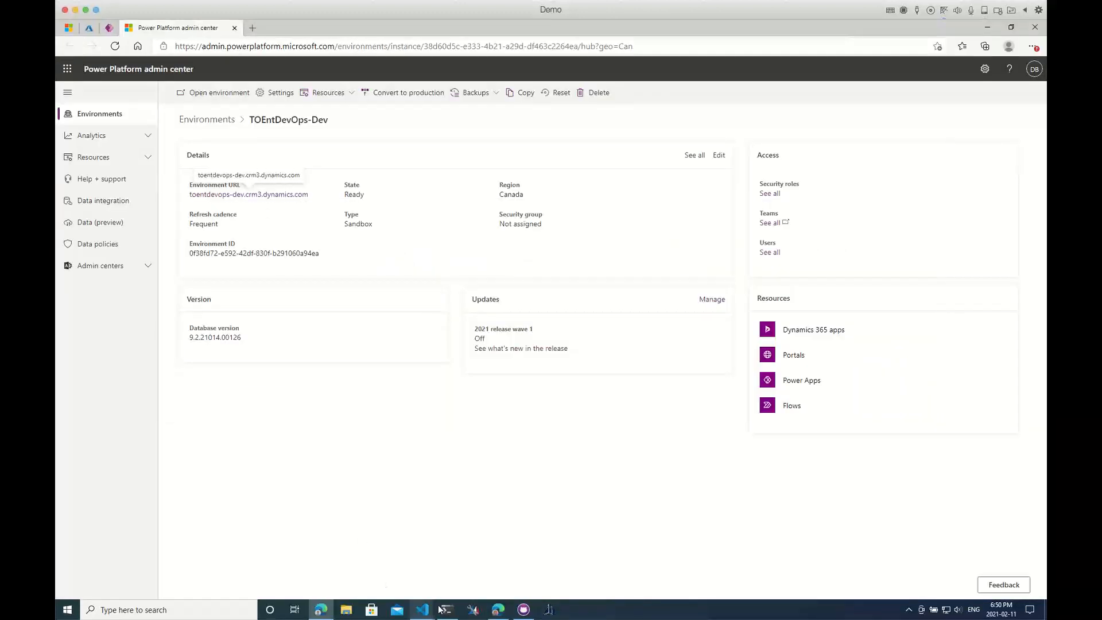
left_click(422, 611)
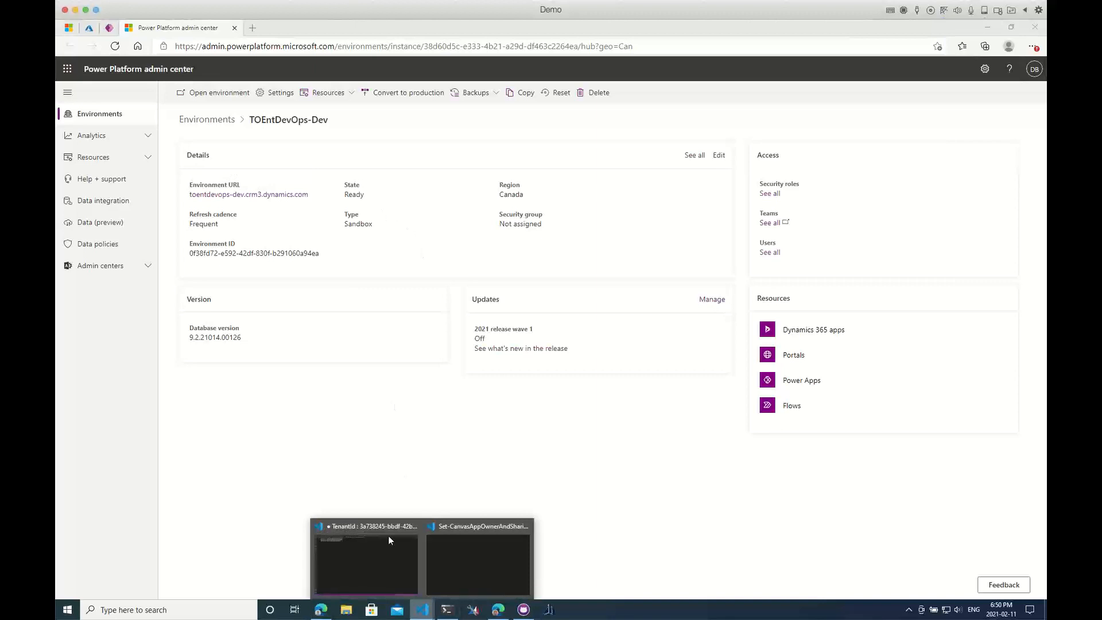
left_click(389, 538)
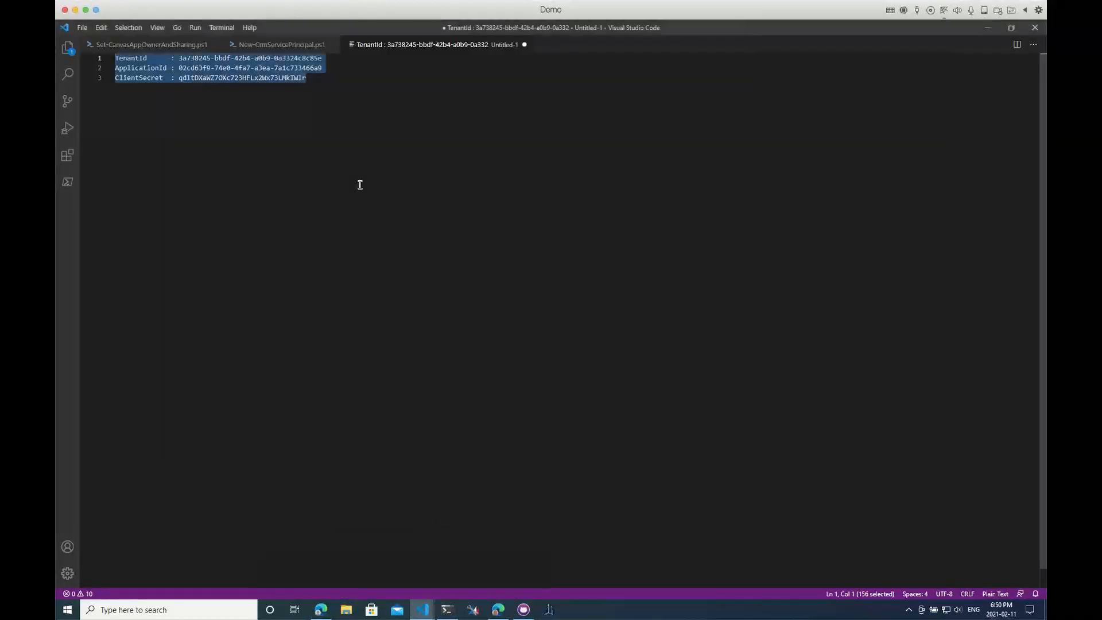
key("alt+Tab")
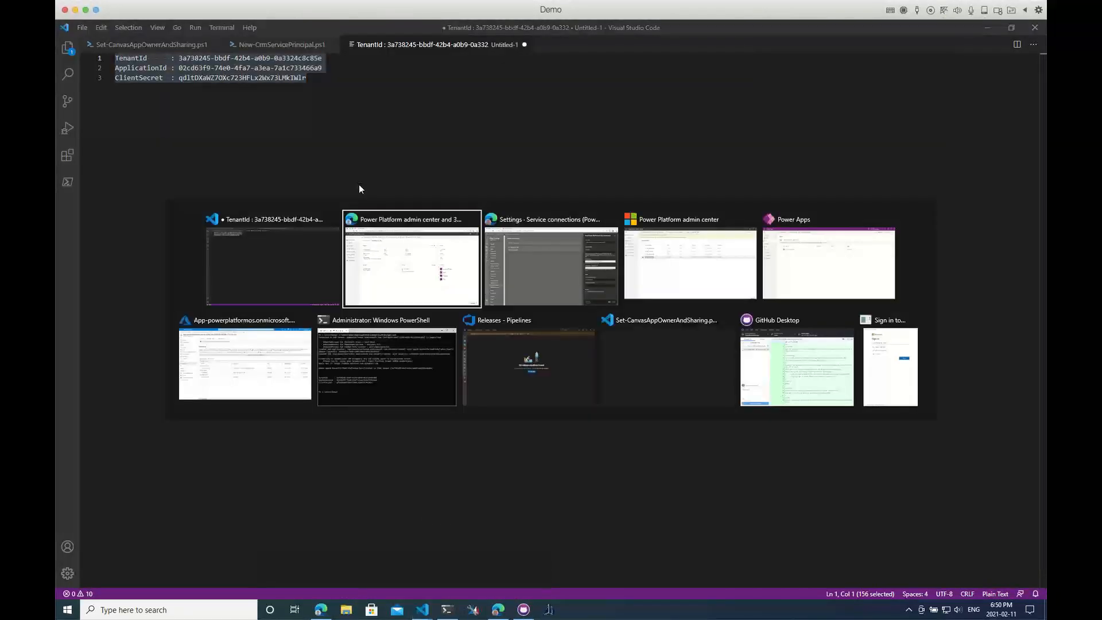
key("alt+Tab")
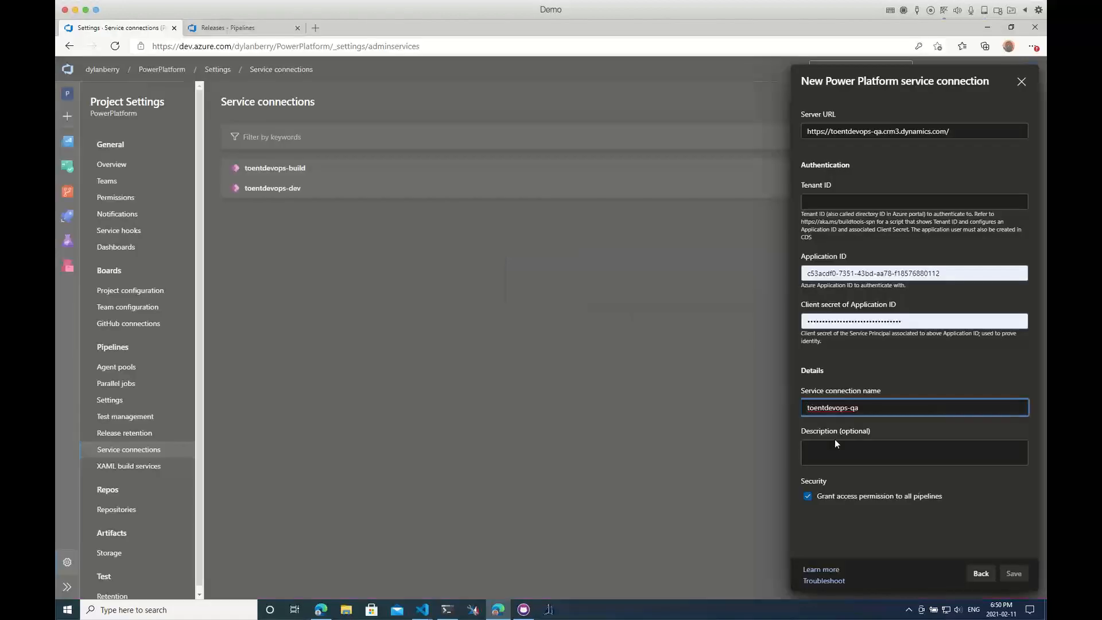
left_click(840, 446)
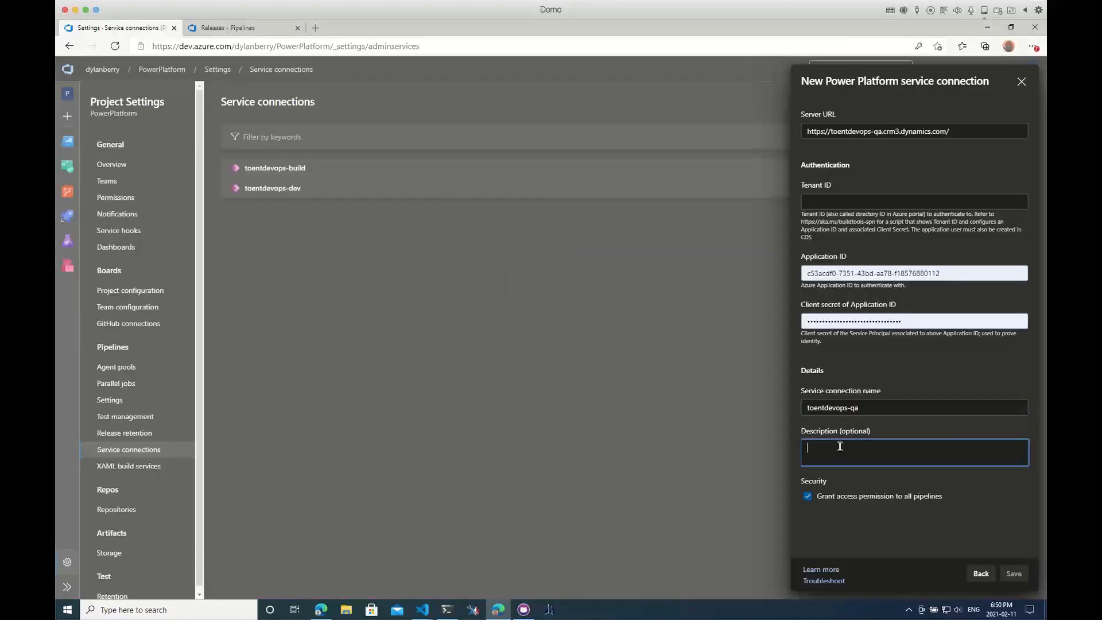
key("ctrl+v")
Replace the autofilled client secret of the toentdevops-qa connection with the one in the description.
double_click(967, 460)
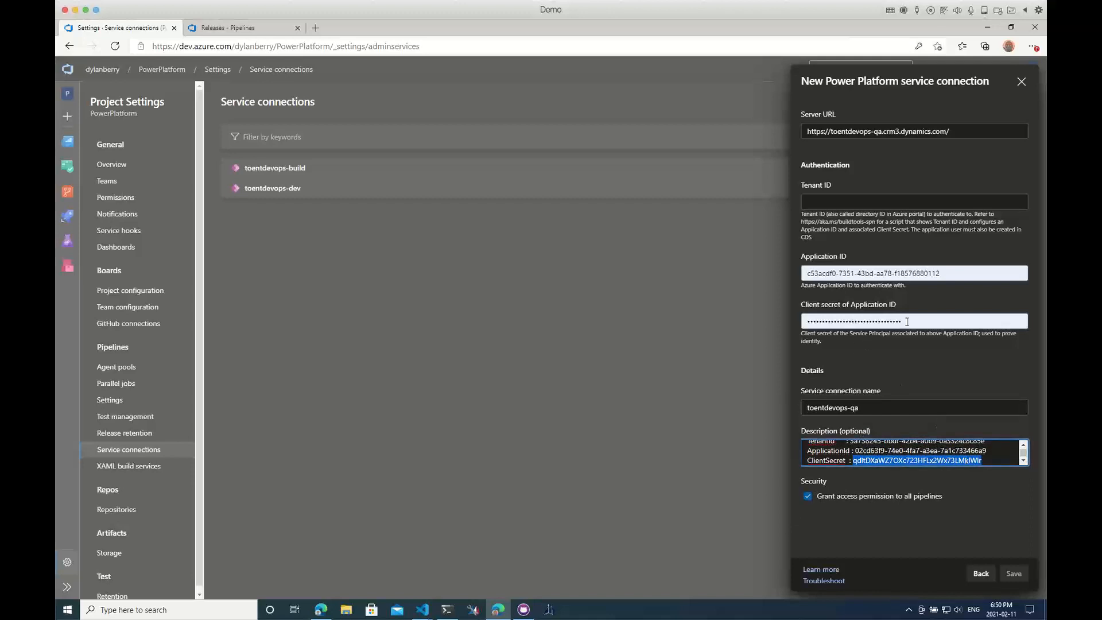
left_click_drag(907, 321, 750, 323)
key("ctrl+v")
Replace the autofilled Application ID of the toentdevops-qa connection with the one in the description.
left_click(861, 452)
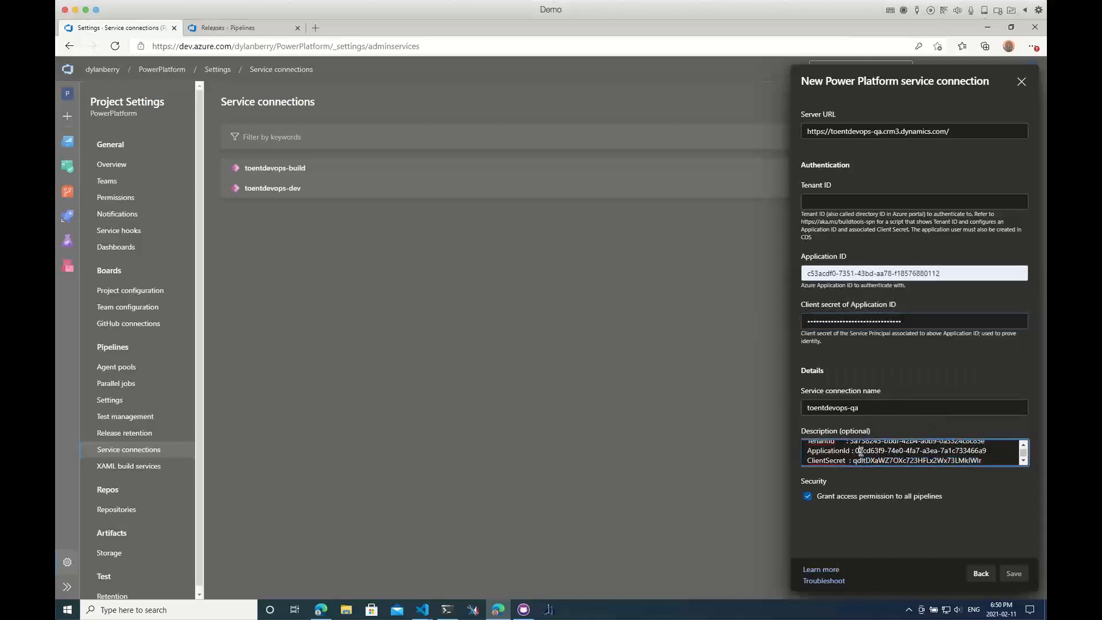
double_click(861, 452)
key("shift+End")
key("alt+shift")
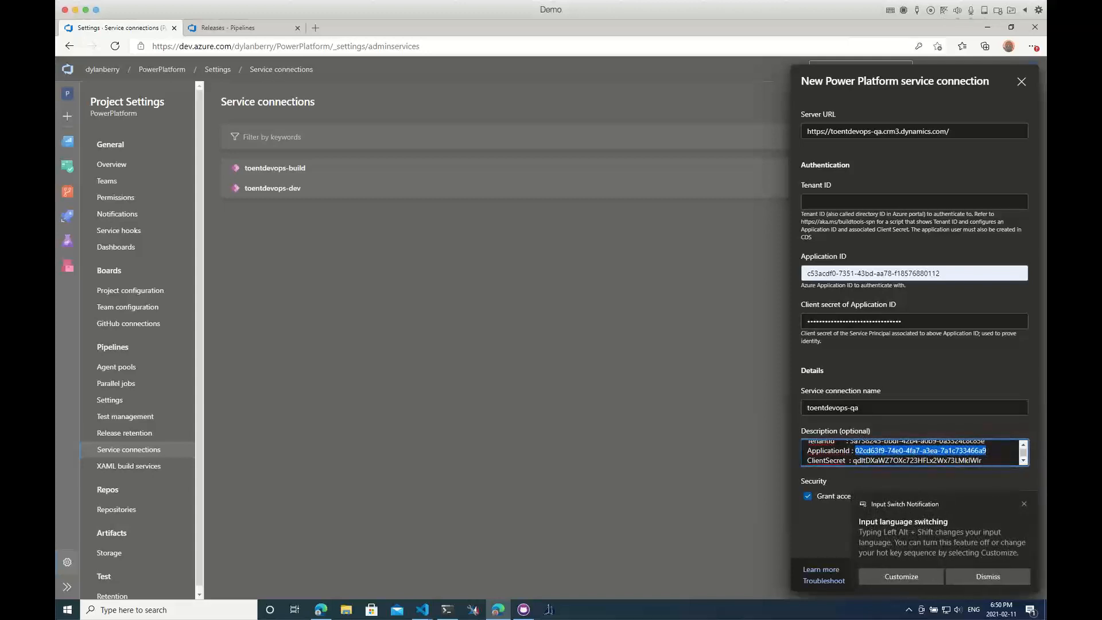
left_click(1001, 578)
left_click(965, 272)
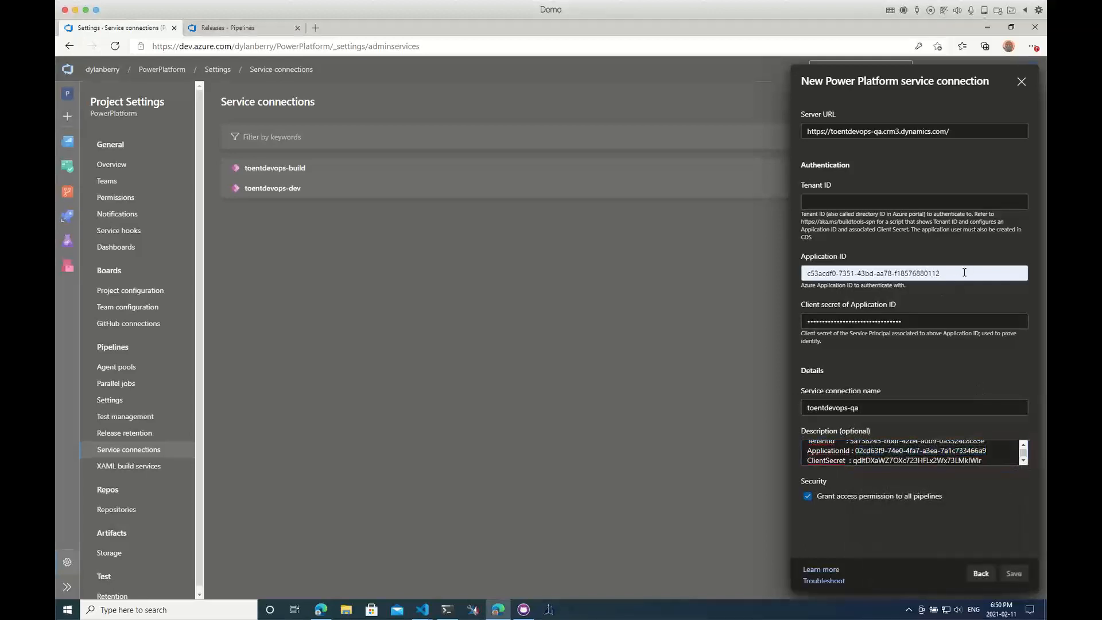
left_click_drag(965, 273, 757, 266)
key("ctrl+v")
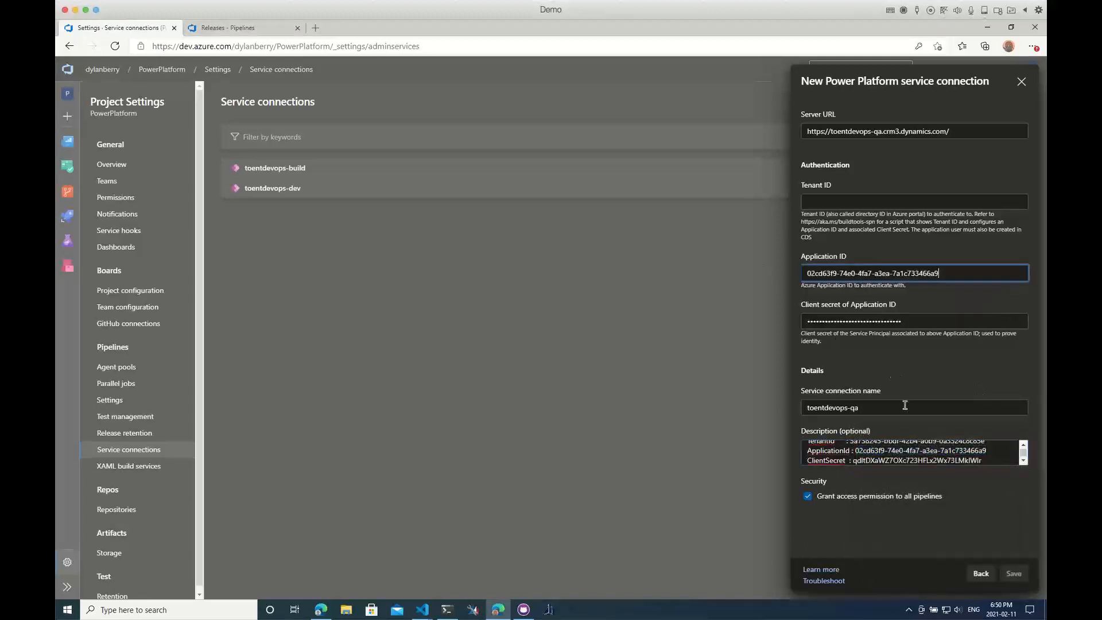
Fill in the Tenant ID of the toentdevops-qa connection with the tenant ID from the description.
left_click(996, 442)
key("ctrl+shift+Left")
key("ctrl+shift+Left")
key("ctrl+shift+Left")
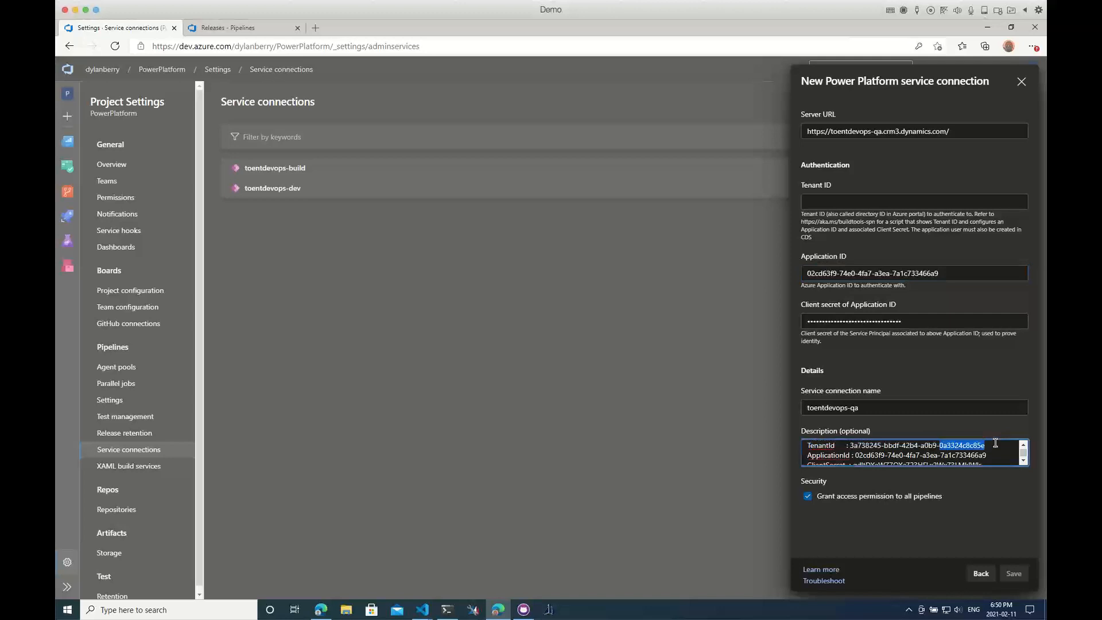
key("ctrl+shift+Left")
key("ctrl+shift+Left")
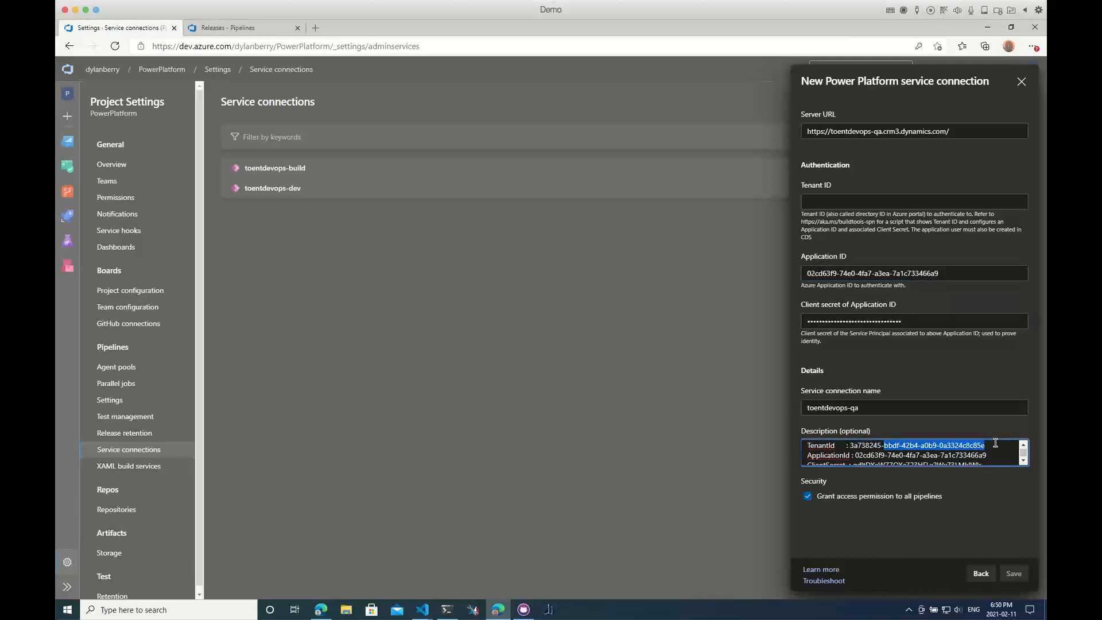
key("ctrl+shift+Left")
left_click(884, 202)
key("ctrl+v")
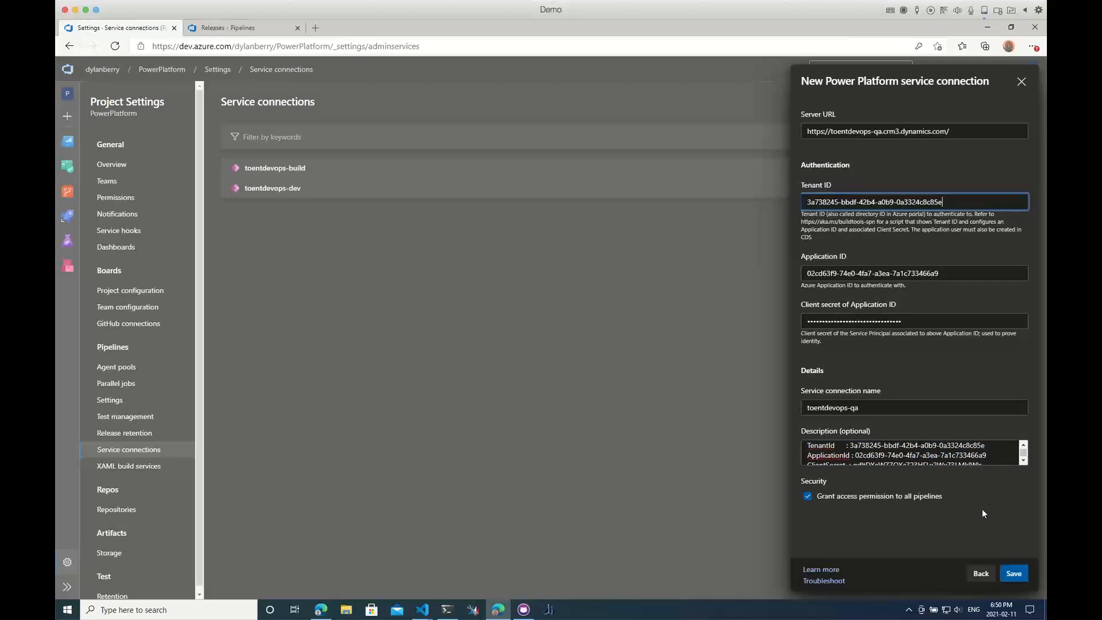
Clear the whole description and save the toentdevops-qa service connection.
left_click(997, 455)
key("ctrl+a")
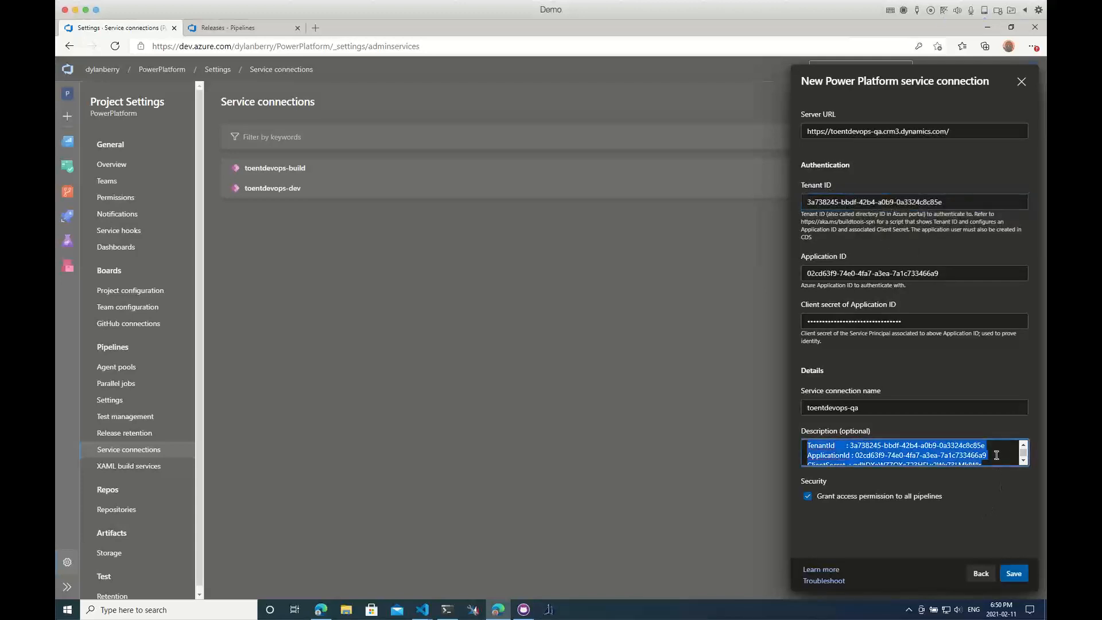
key("Delete")
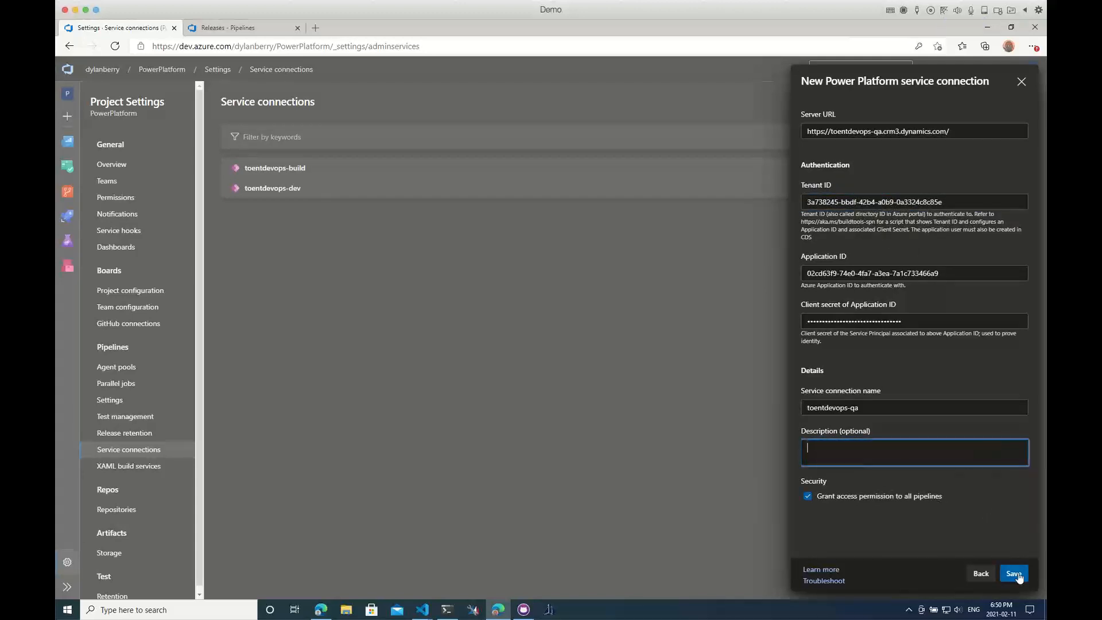
left_click(1015, 574)
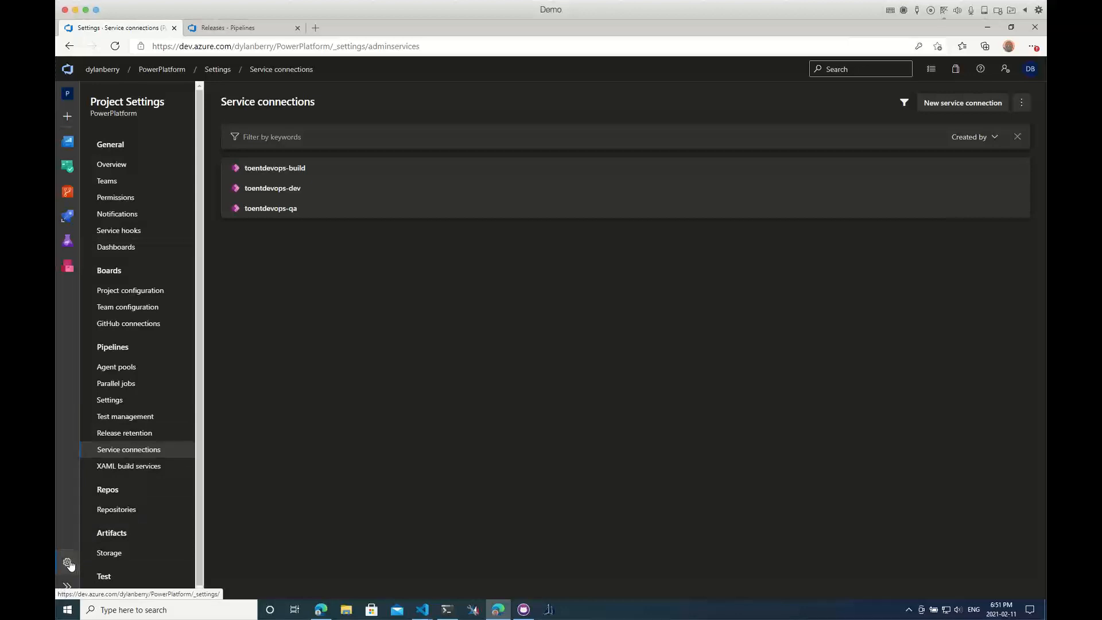
Open the toentdevops variable group from the Pipelines Library.
left_click(67, 216)
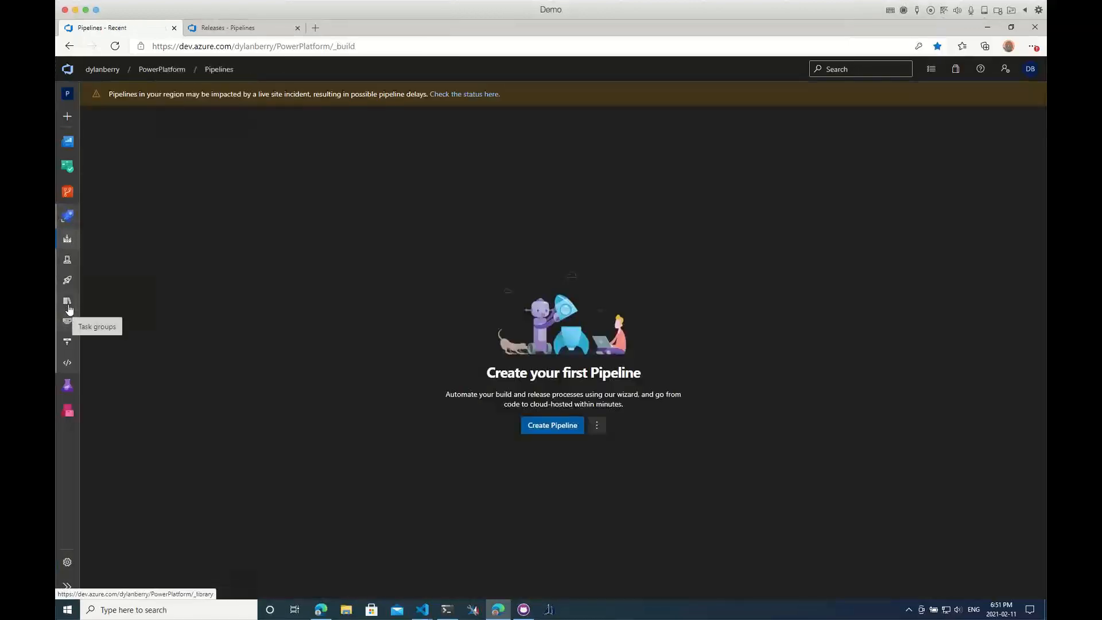
left_click(68, 301)
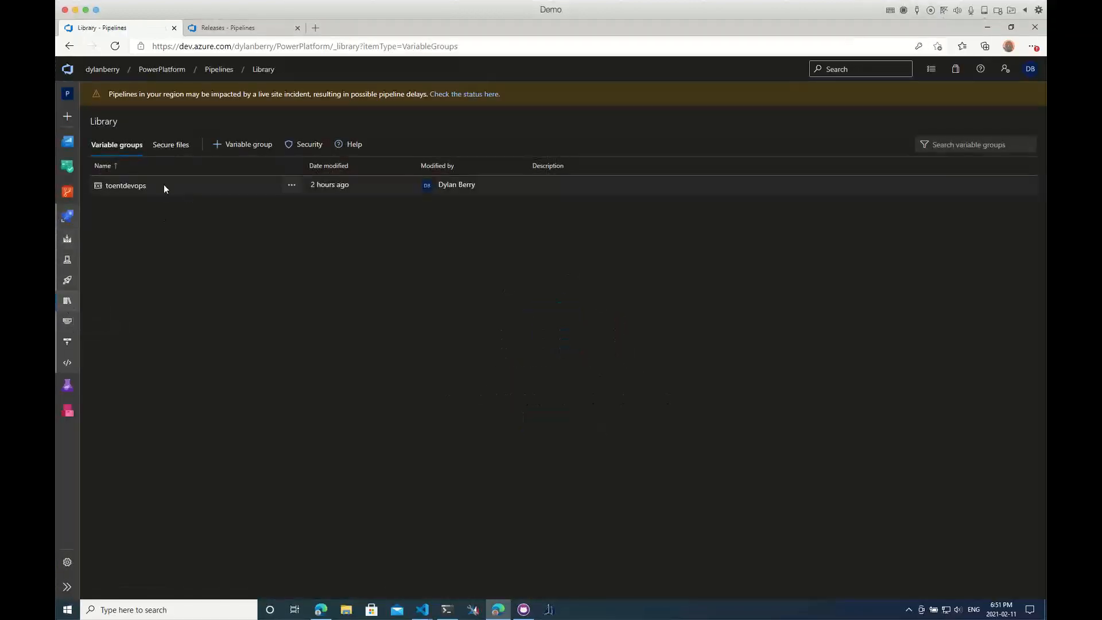
left_click(132, 188)
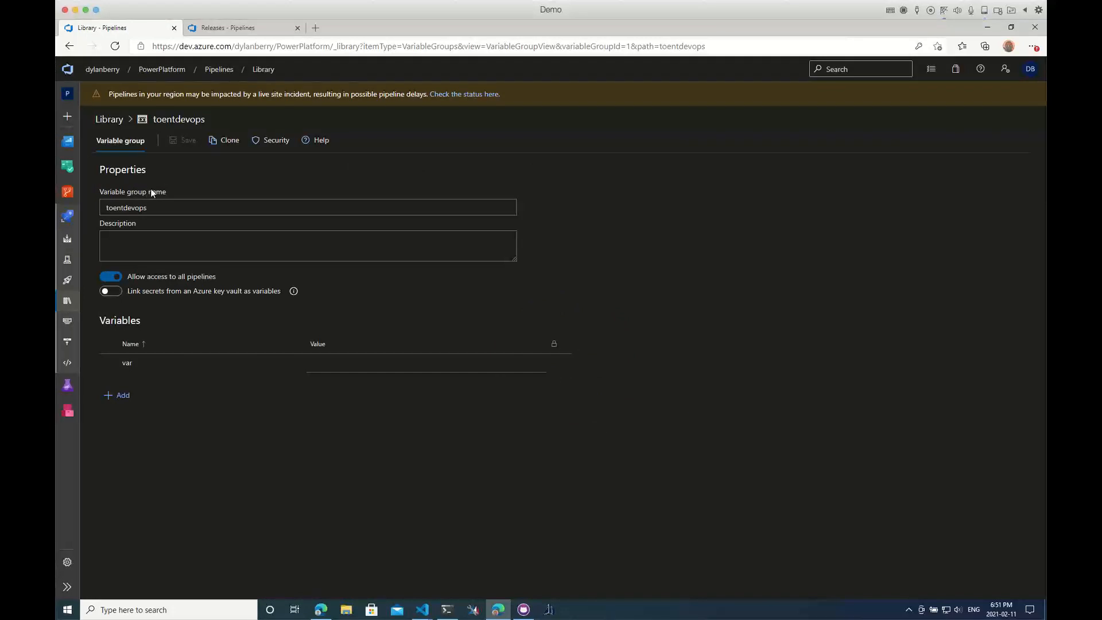
Paste the tenant ID, application ID and client secret lines into the variable group's description and copy the application ID.
left_click(165, 249)
key("ctrl+v")
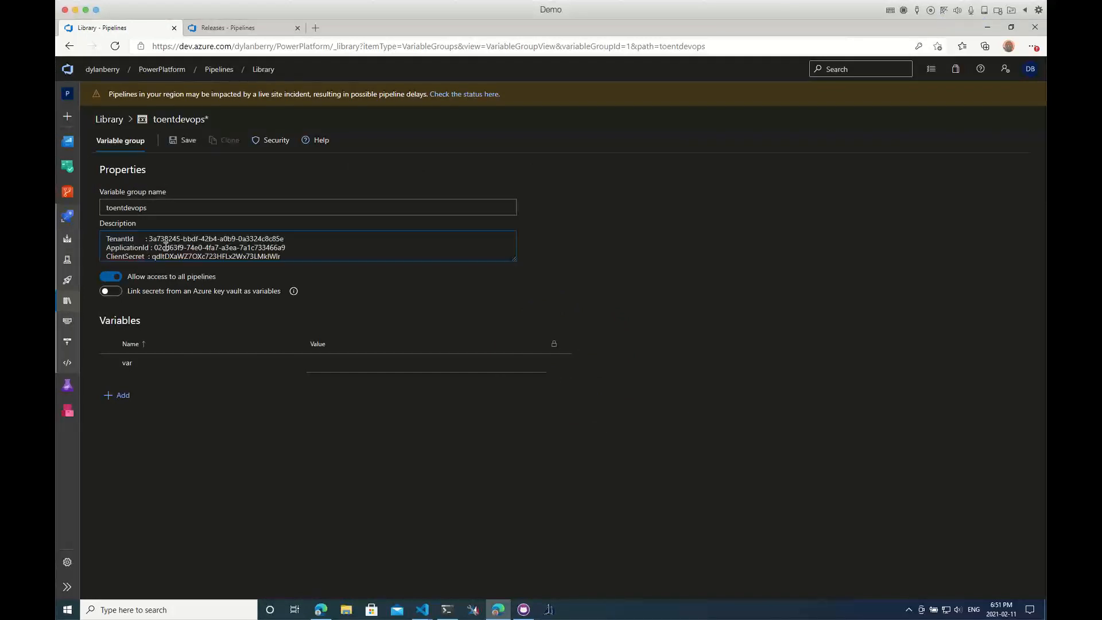
left_click_drag(154, 248, 305, 248)
key("ctrl+c")
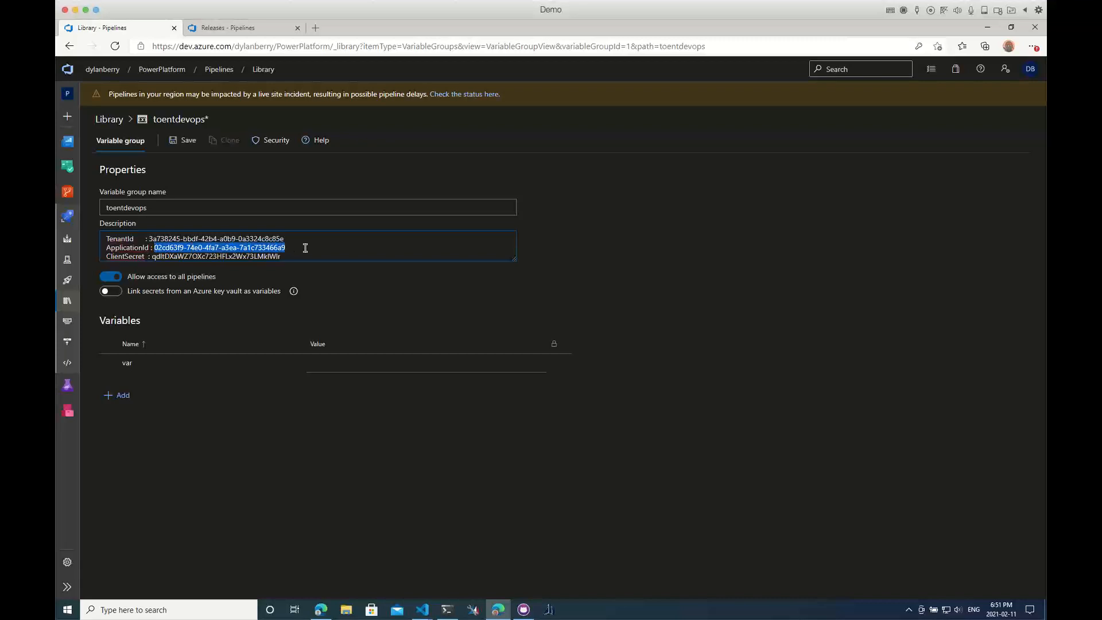
Rename the variable var to ClientId and open its value for editing.
left_click(150, 363)
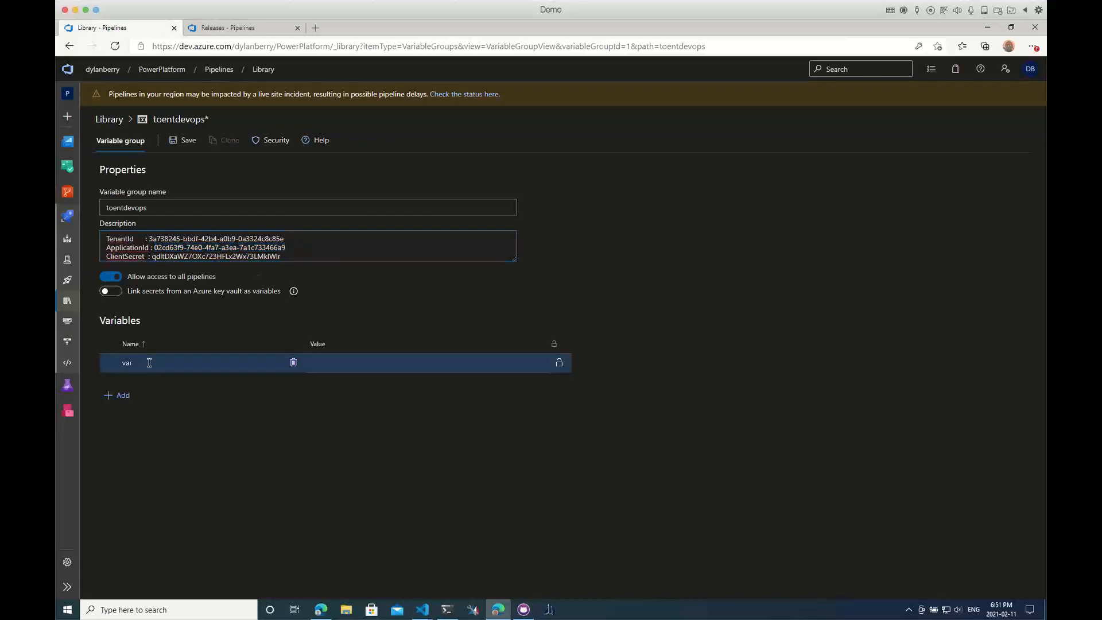
left_click(149, 363)
double_click(149, 363)
type("C")
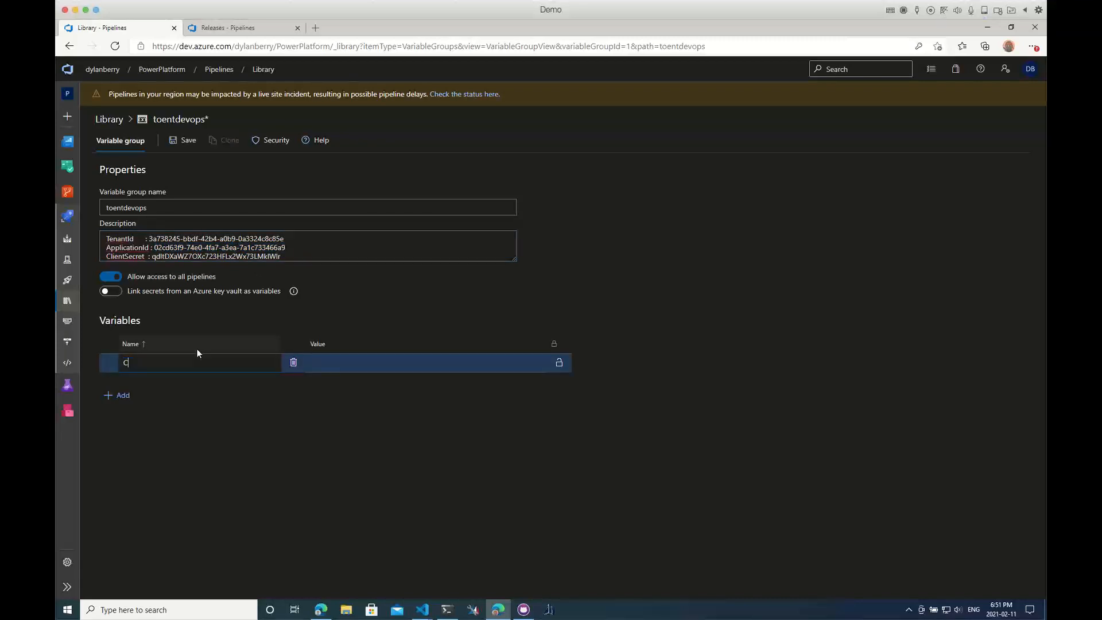
type("lient")
key("BackSpace")
key("BackSpace")
key("BackSpace")
key("BackSpace")
type("ient")
key("BackSpace")
key("BackSpace")
key("BackSpace")
type("nentId")
left_click(350, 363)
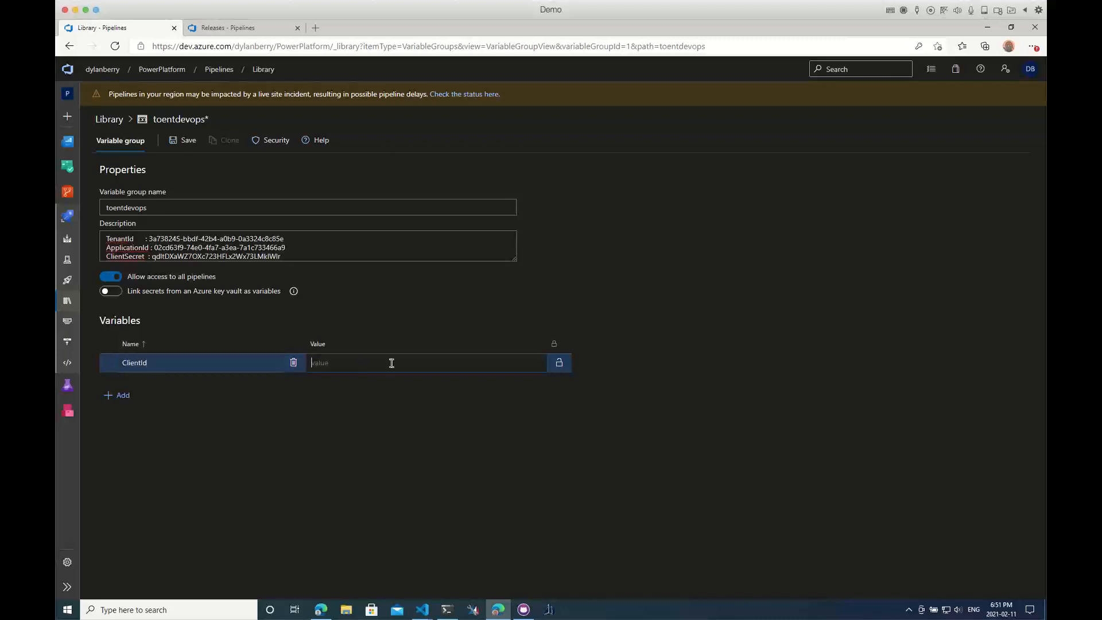
Paste the application ID as the ClientId variable's value and add a second variable named ClientSecret.
key("ctrl+v")
left_click(119, 396)
double_click(132, 257)
key("ctrl+c")
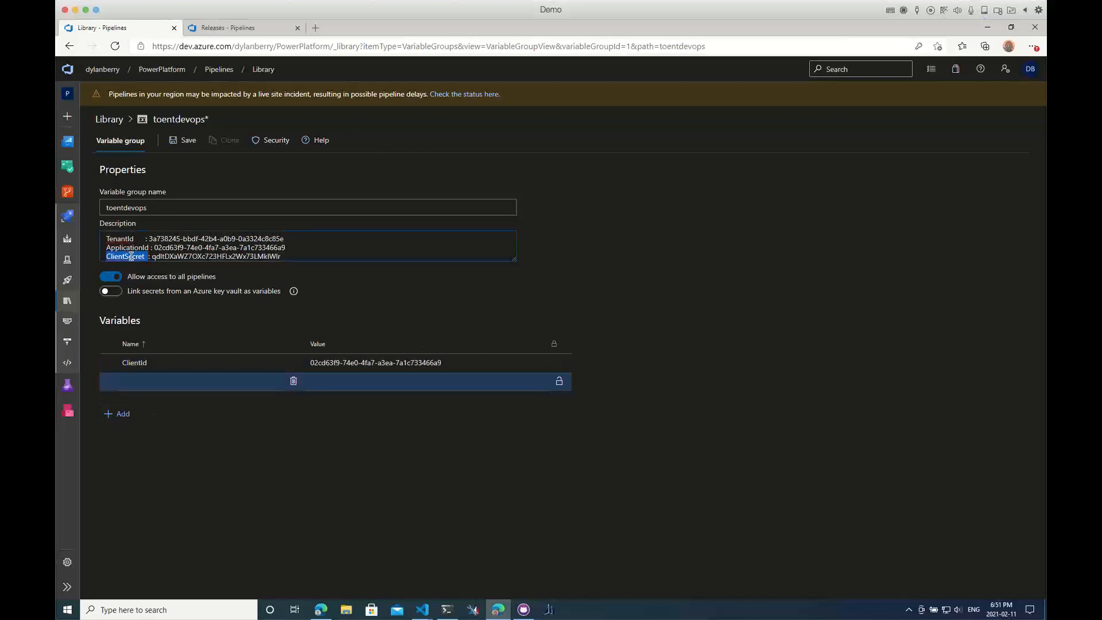
left_click(179, 381)
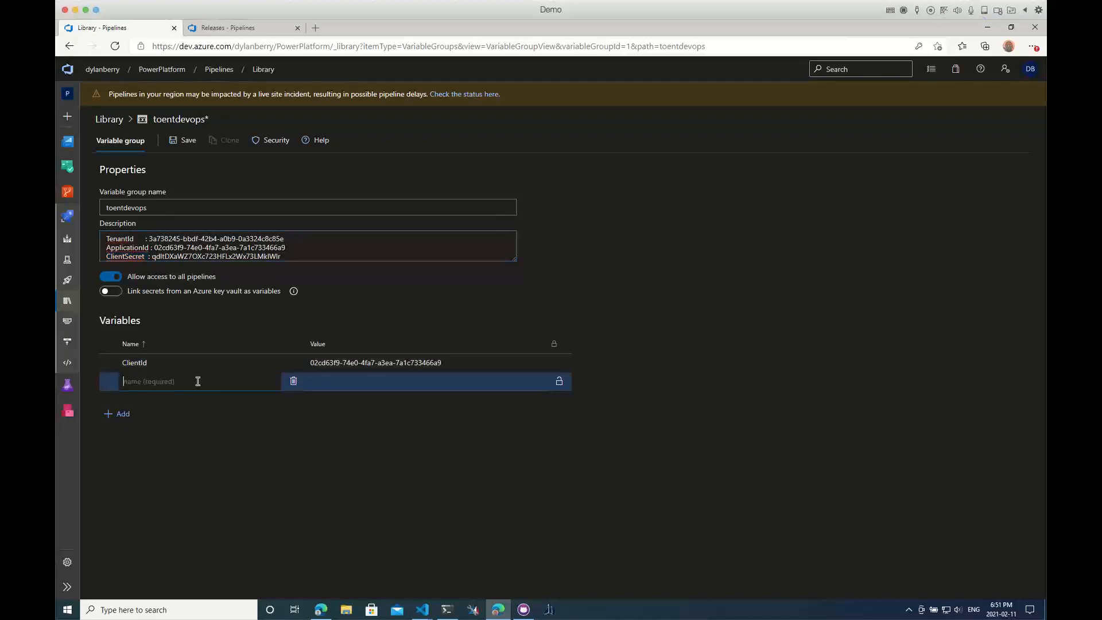
key("ctrl+v")
Copy the client secret from the description and paste it as the ClientSecret variable's value.
double_click(198, 256)
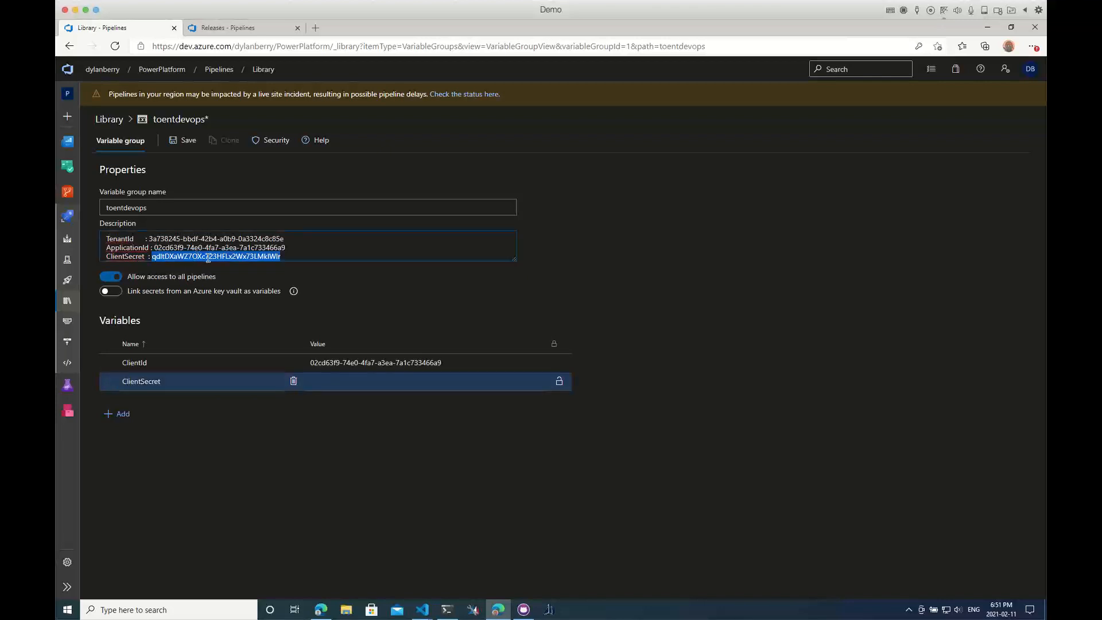
key("ctrl+c")
left_click(357, 380)
key("ctrl+v")
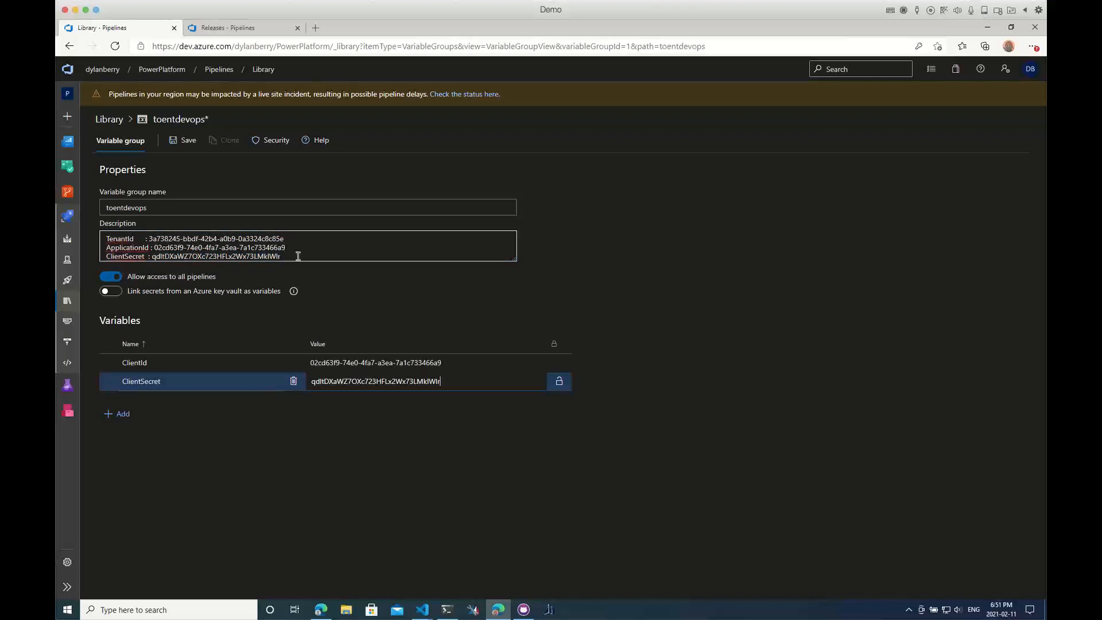
Clear the variable group's whole description and make ClientSecret a secret variable, saving the group.
left_click(298, 256)
key("ctrl+a")
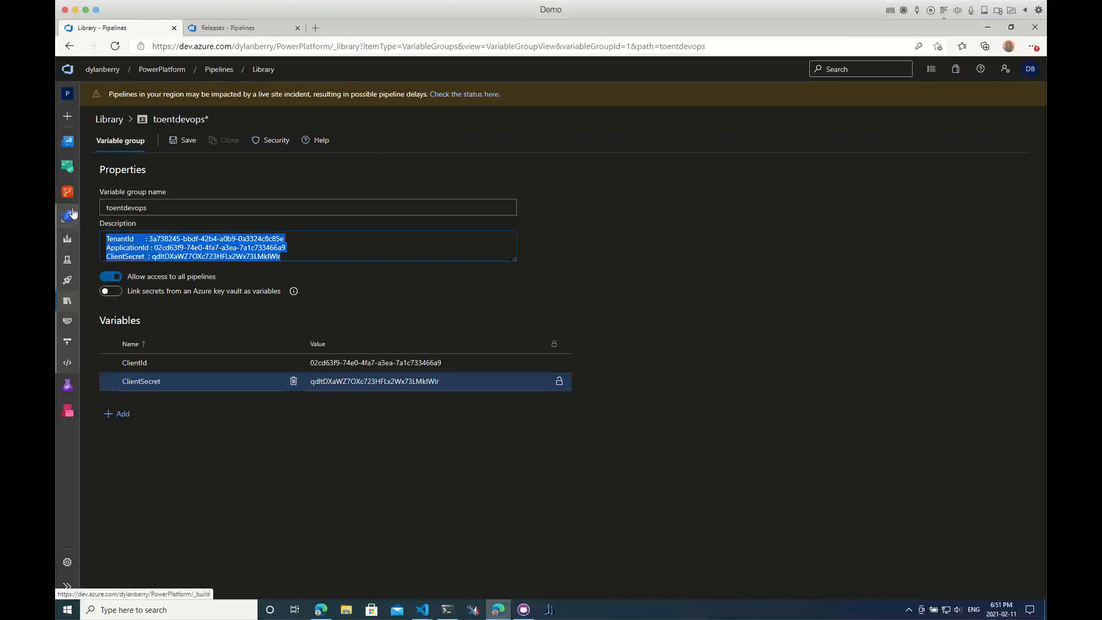
key("BackSpace")
left_click(560, 381)
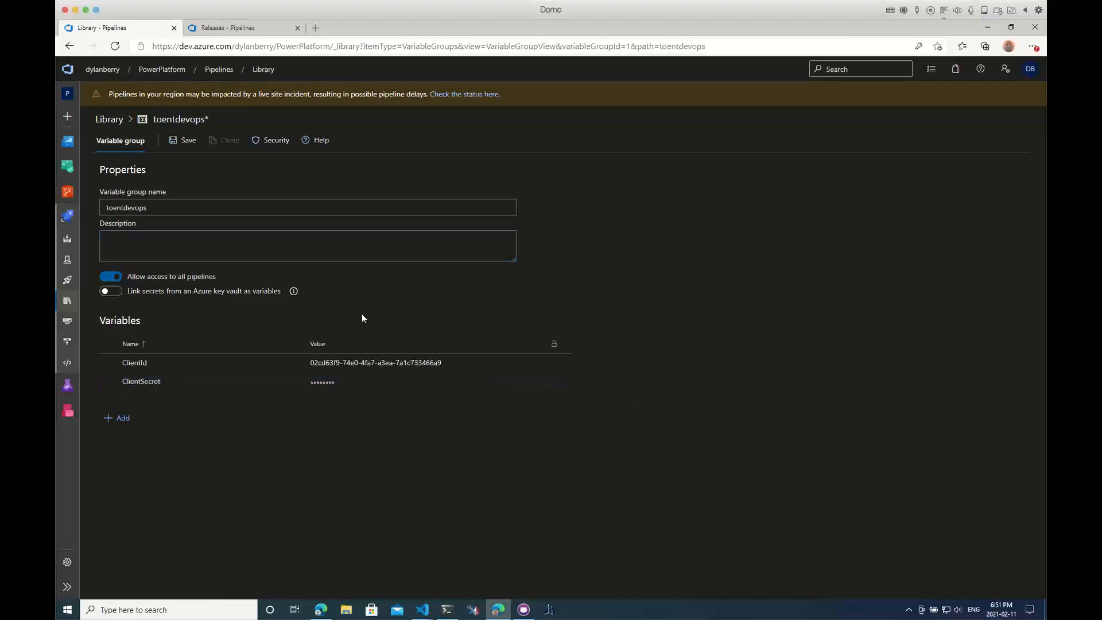
left_click(187, 146)
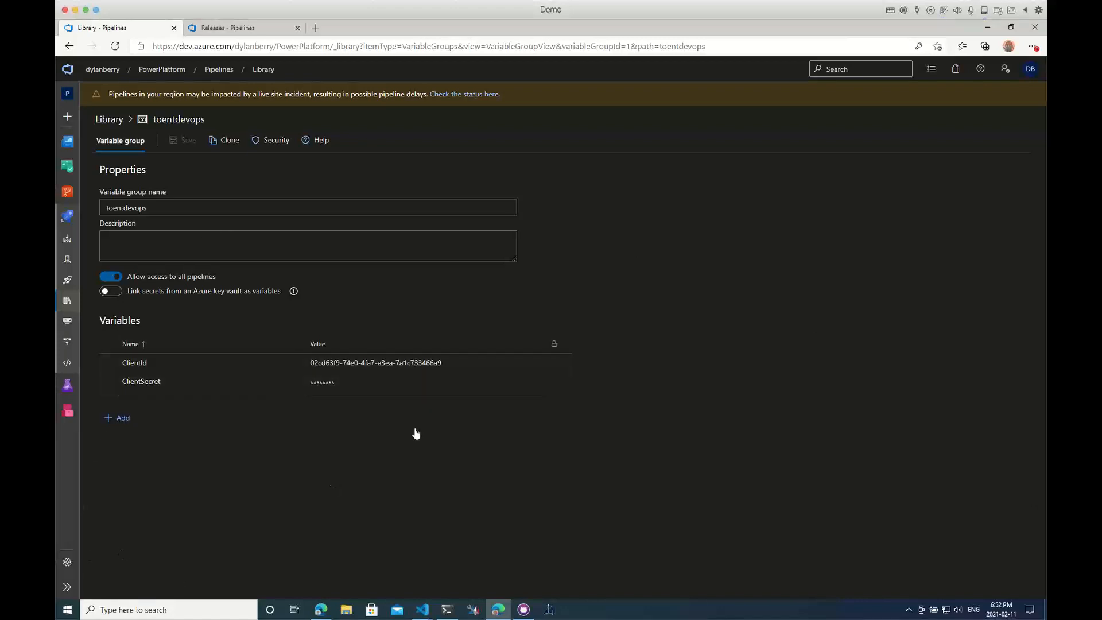
Browse the extension marketplace and search the Azure DevOps extensions for "power platform build".
left_click(956, 70)
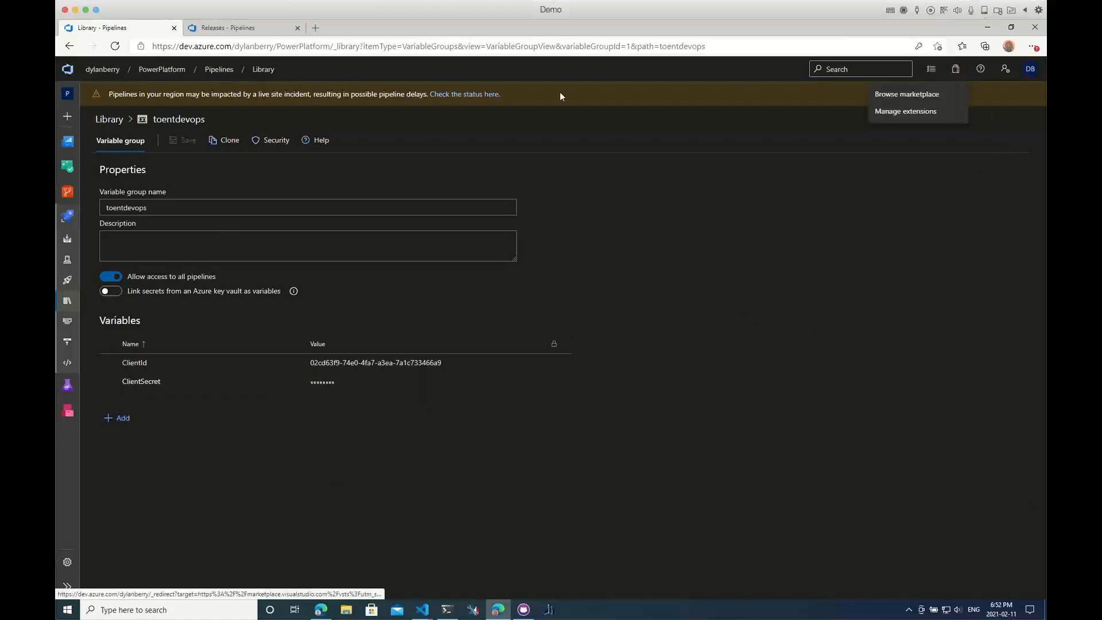
left_click(936, 96)
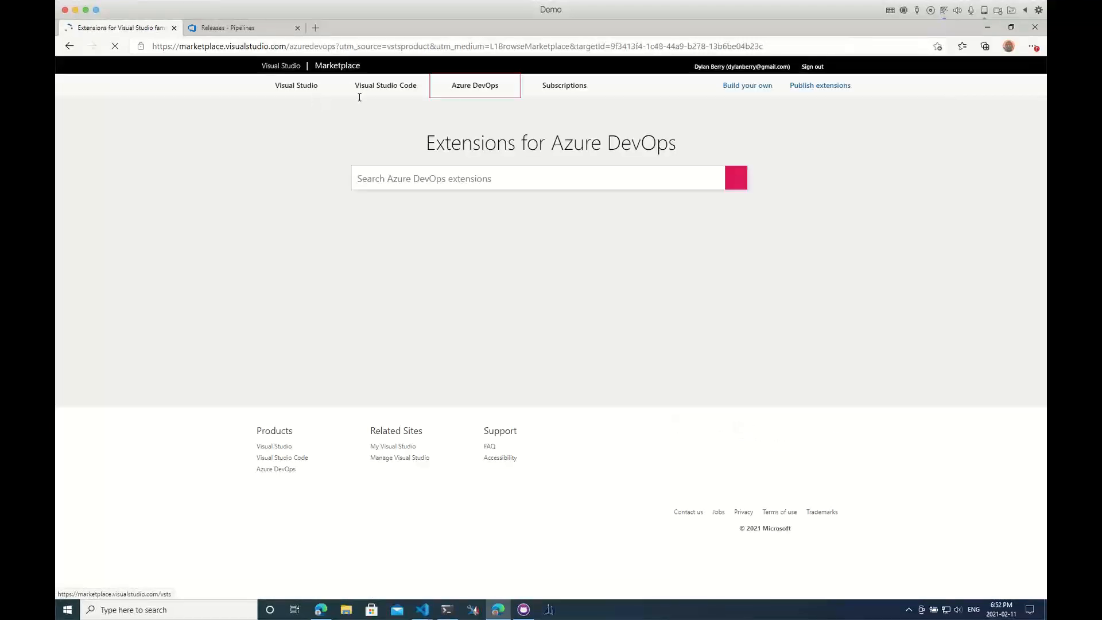
left_click(487, 176)
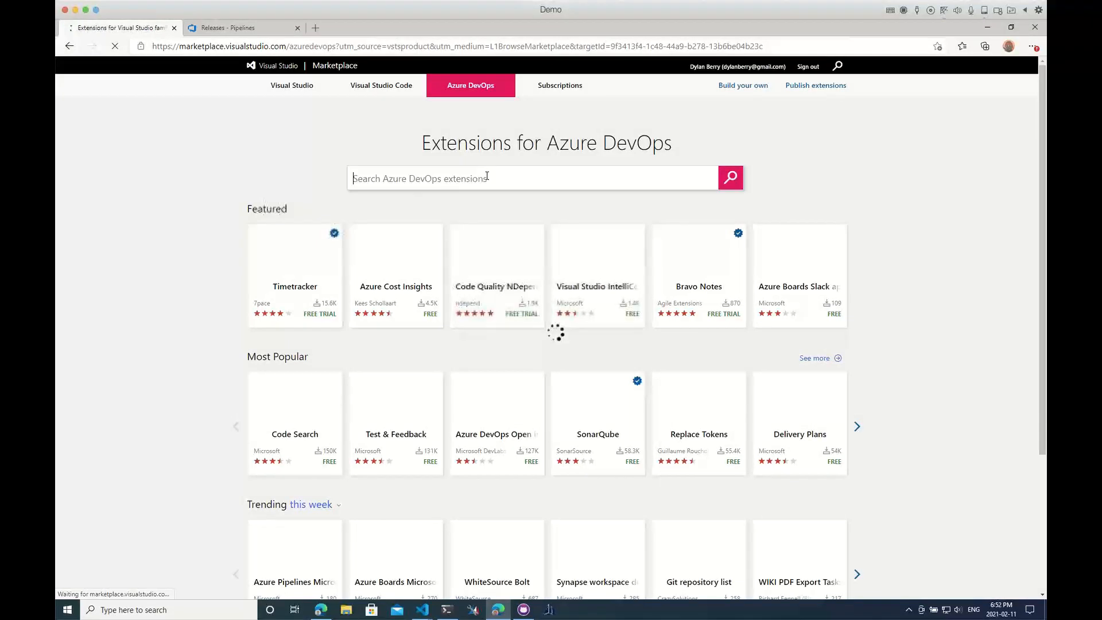
type("[pow")
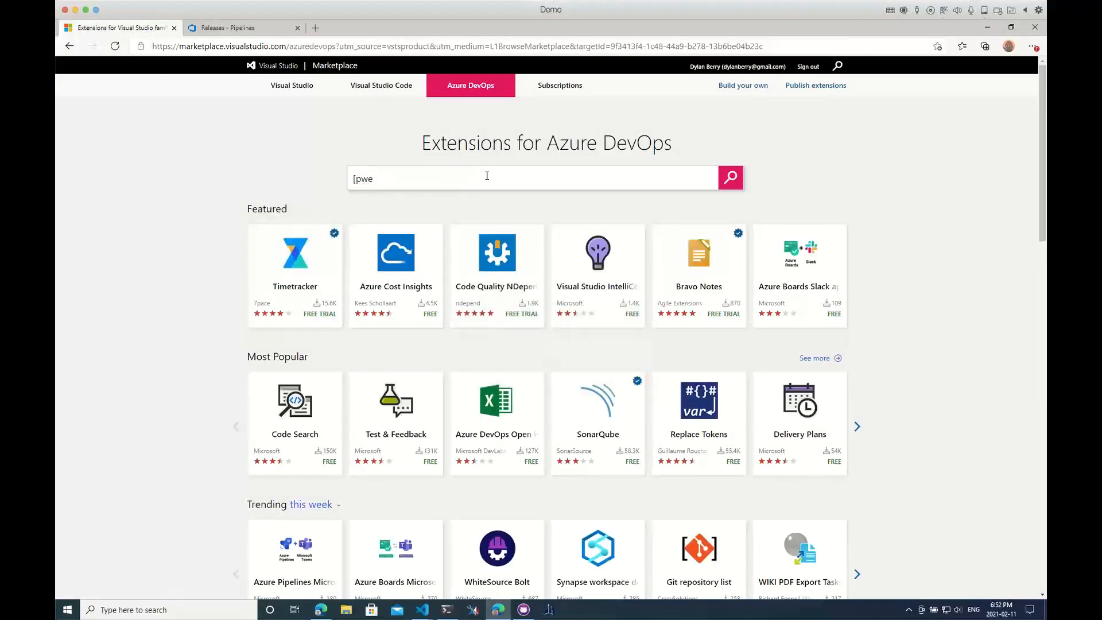
key("BackSpace")
key("BackSpace")
key("BackSpace")
key("BackSpace")
type("power platform build")
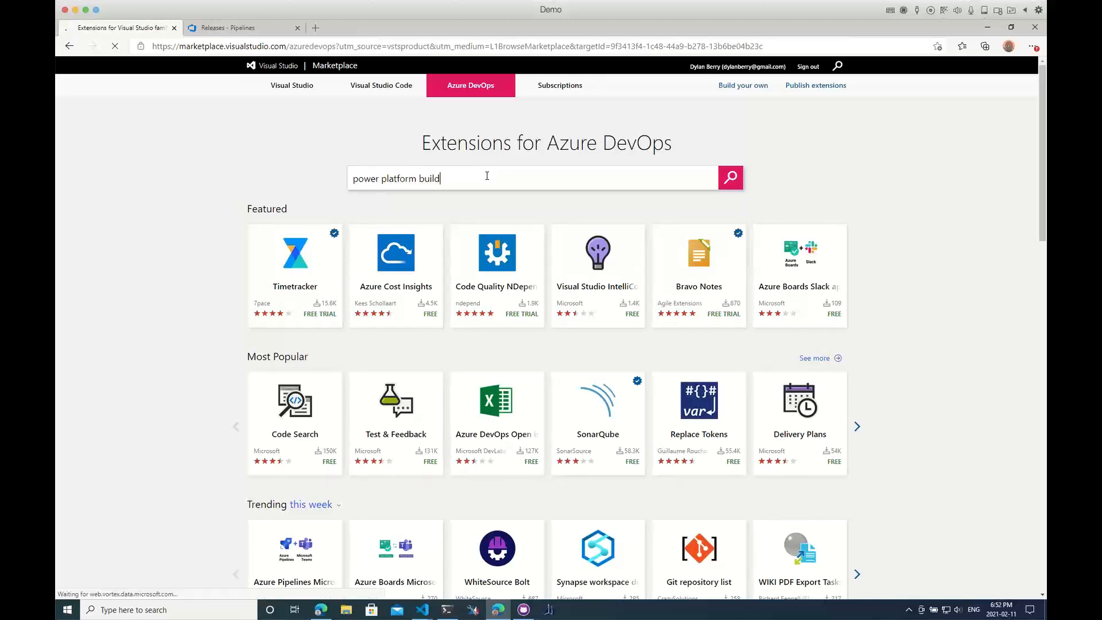
key("Return")
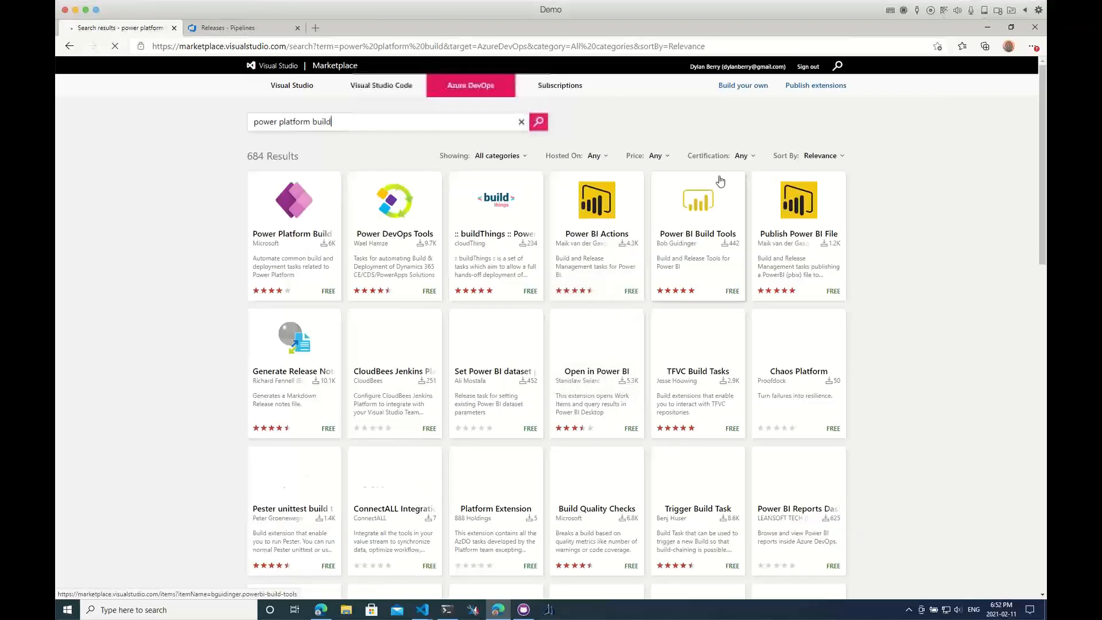
View the Power Platform Build Tools extension page and its address, and close the marketplace's browser tab.
left_click(287, 210)
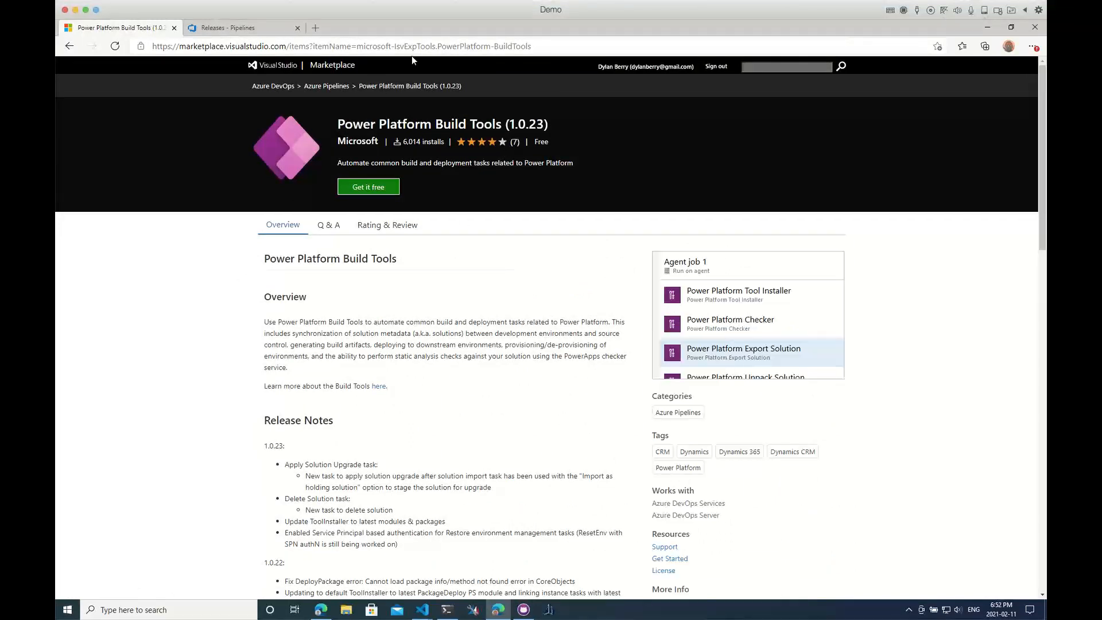
left_click(425, 46)
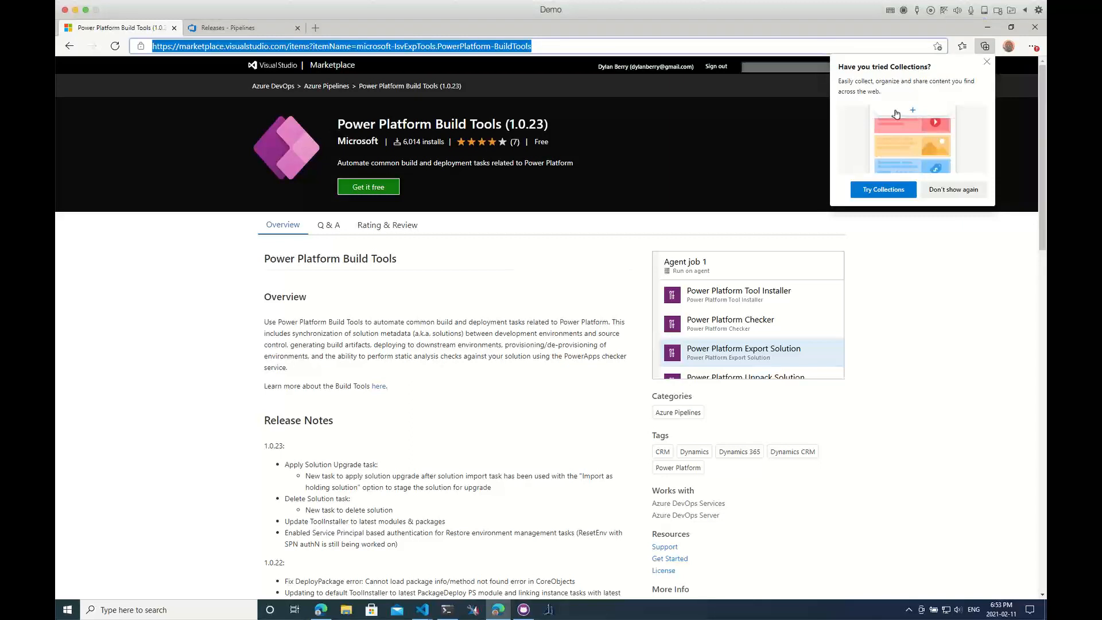
left_click(987, 62)
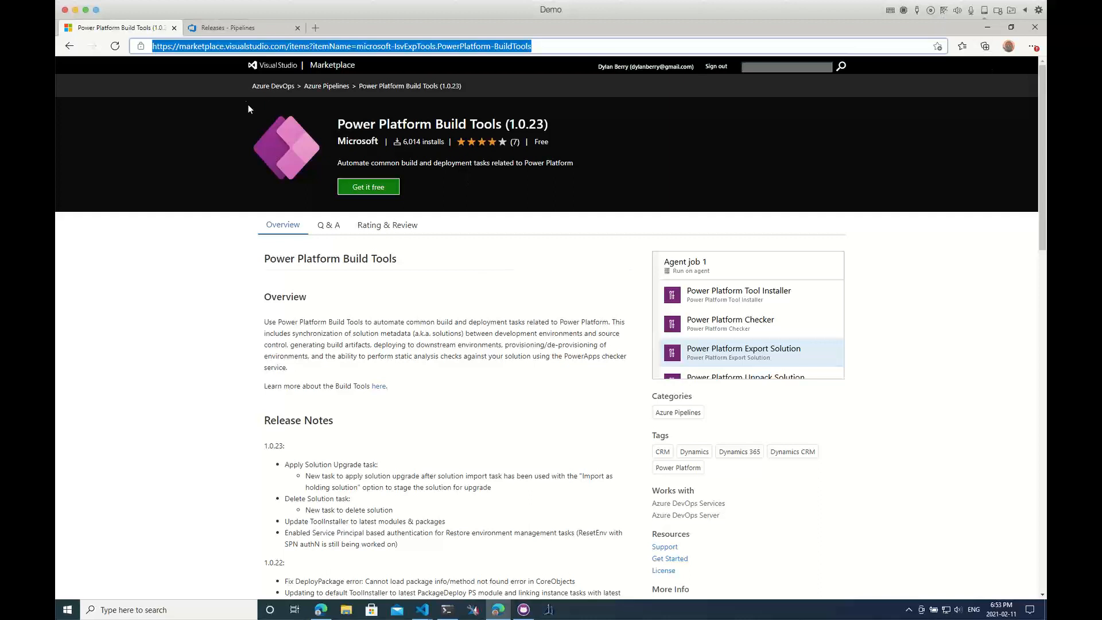
middle_click(131, 31)
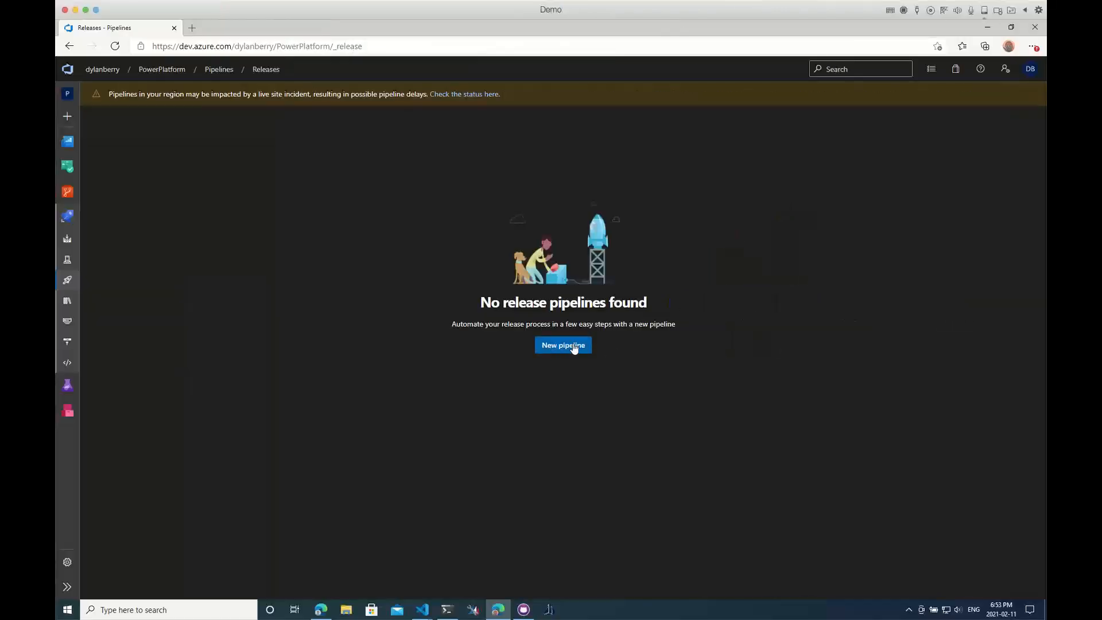
Create a build pipeline in the classic editor from the PowerPlatform Azure Repos Git repository's main branch, starting with an empty job.
left_click(69, 243)
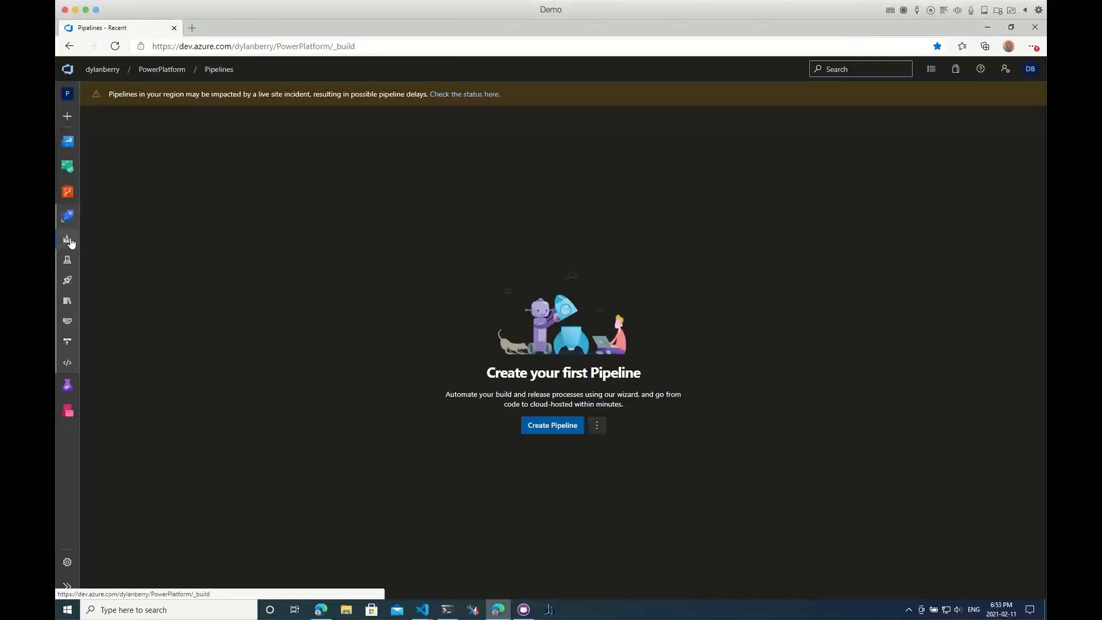
left_click(557, 429)
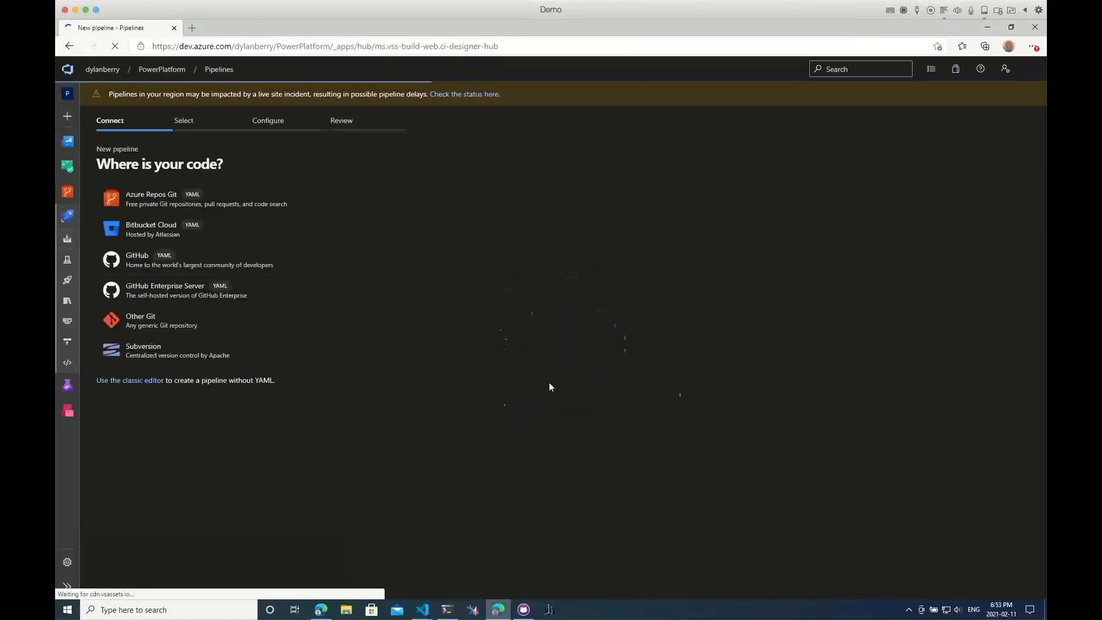
left_click(130, 380)
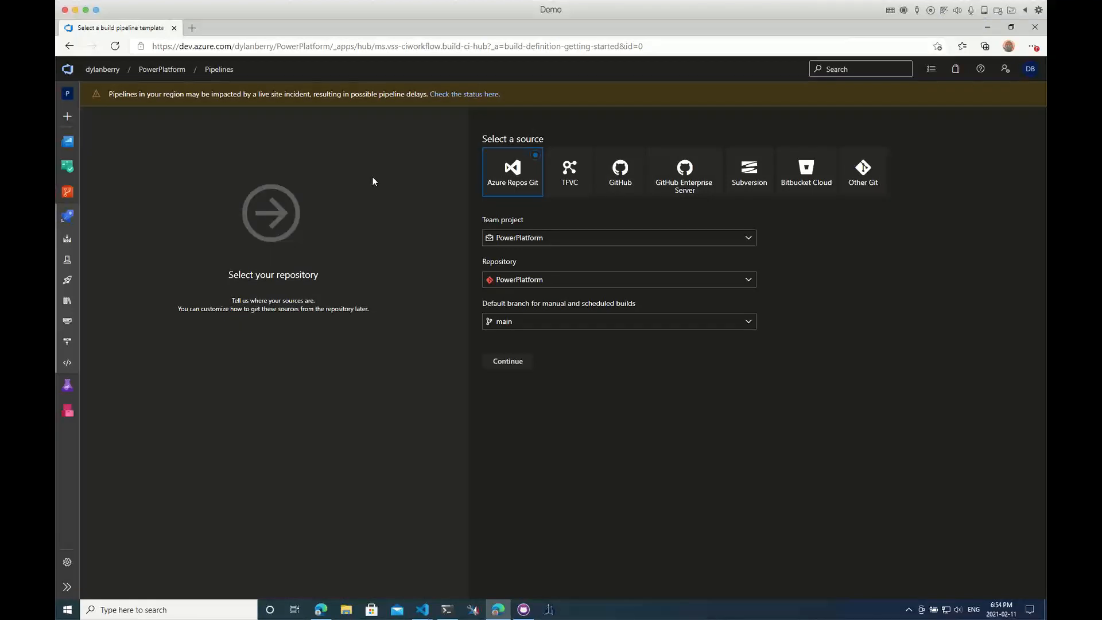
left_click(509, 361)
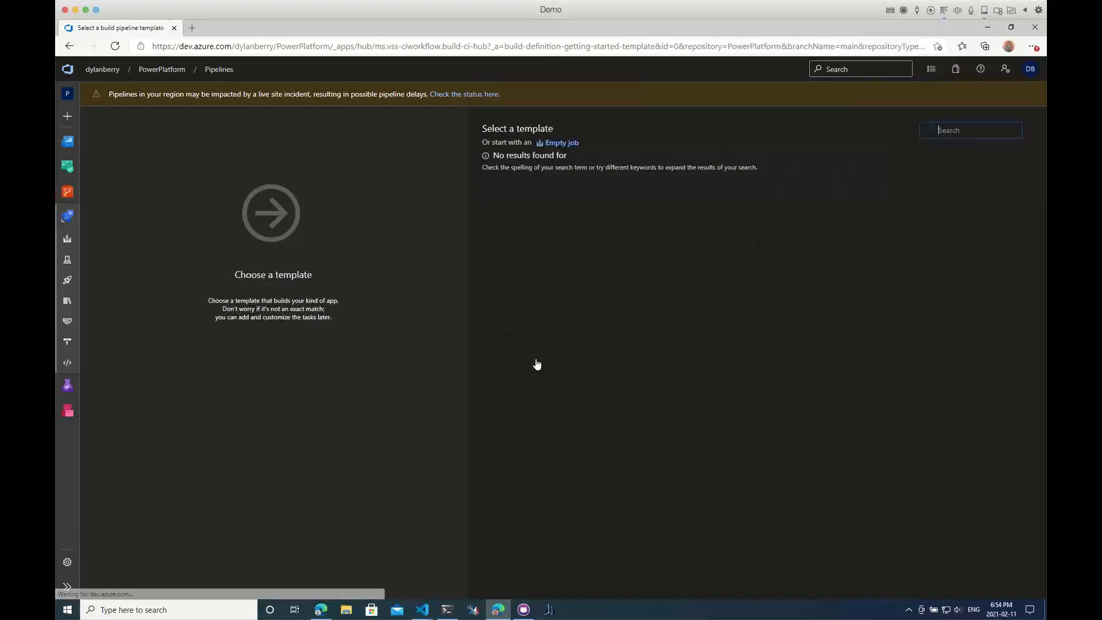
left_click(562, 145)
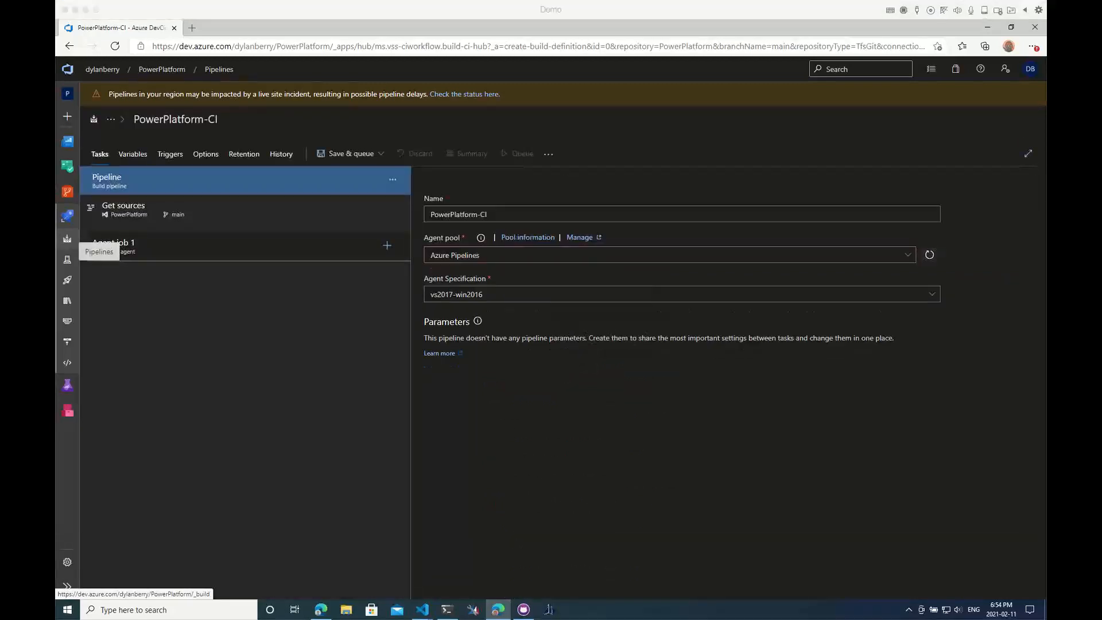
Name the pipeline ExportSolution and set its agent specification to windows-2019.
left_click(194, 120)
type("Exp")
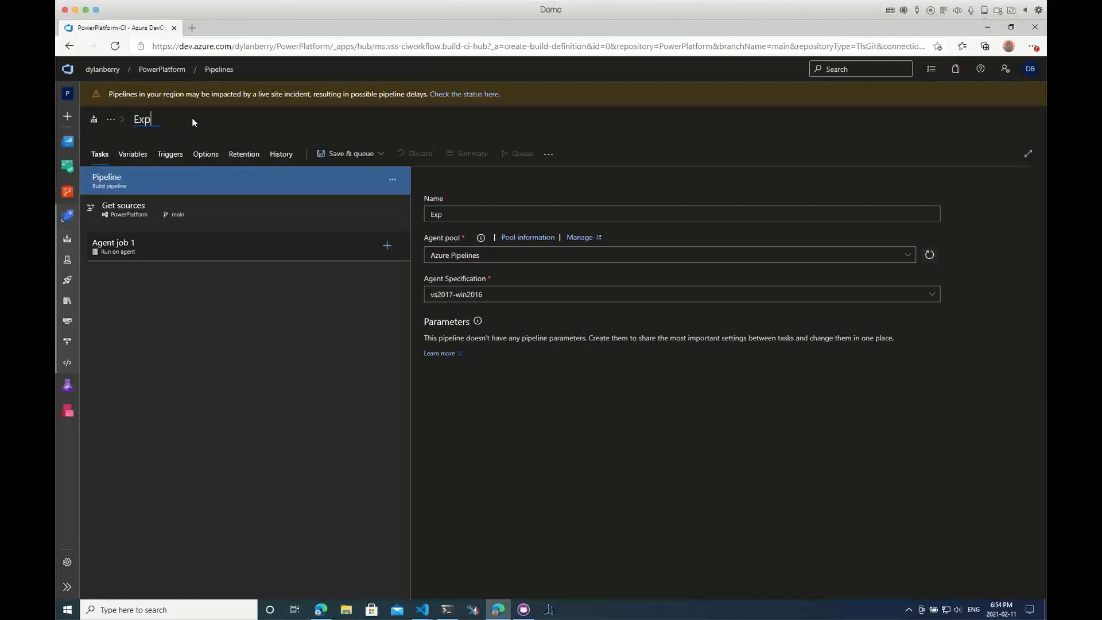
type("ortSolution")
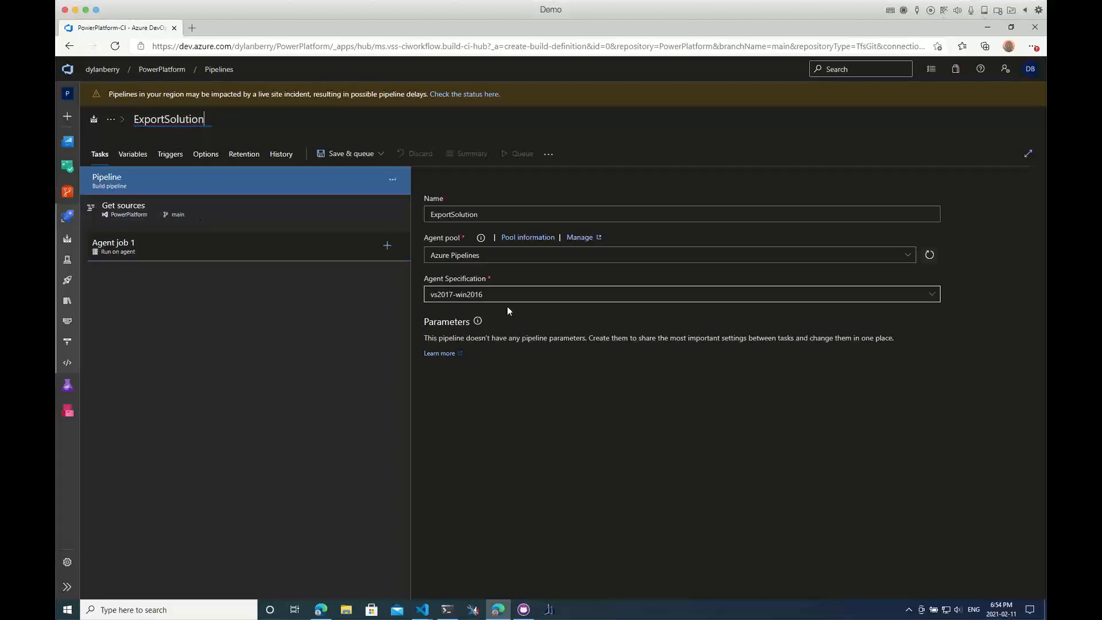
left_click(524, 295)
left_click(472, 426)
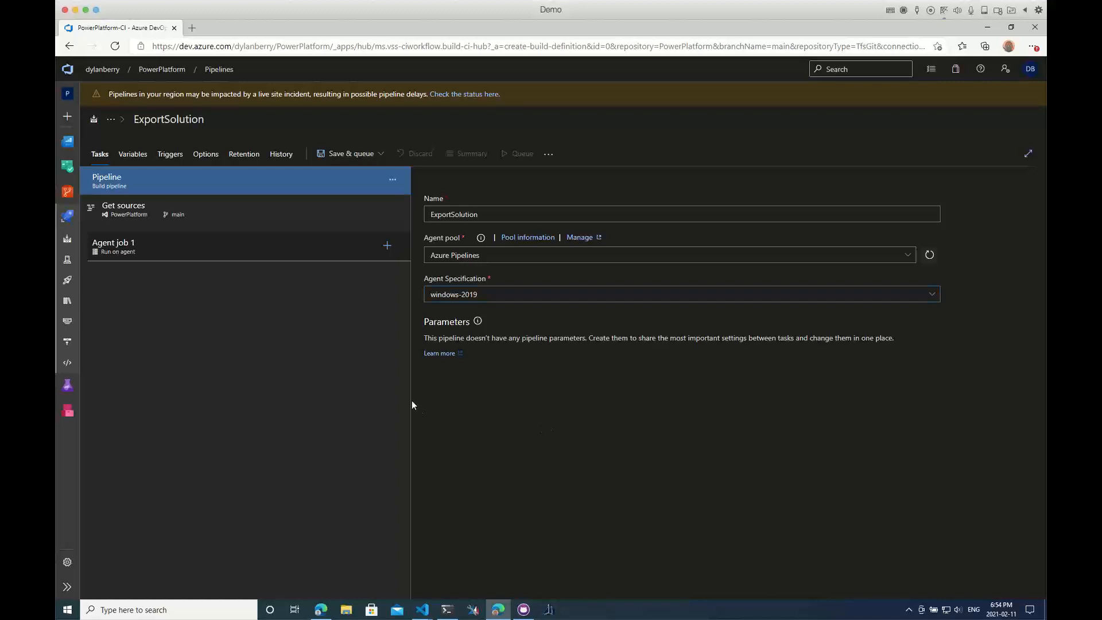
Allow scripts to access the OAuth token in Agent job 1.
left_click(158, 252)
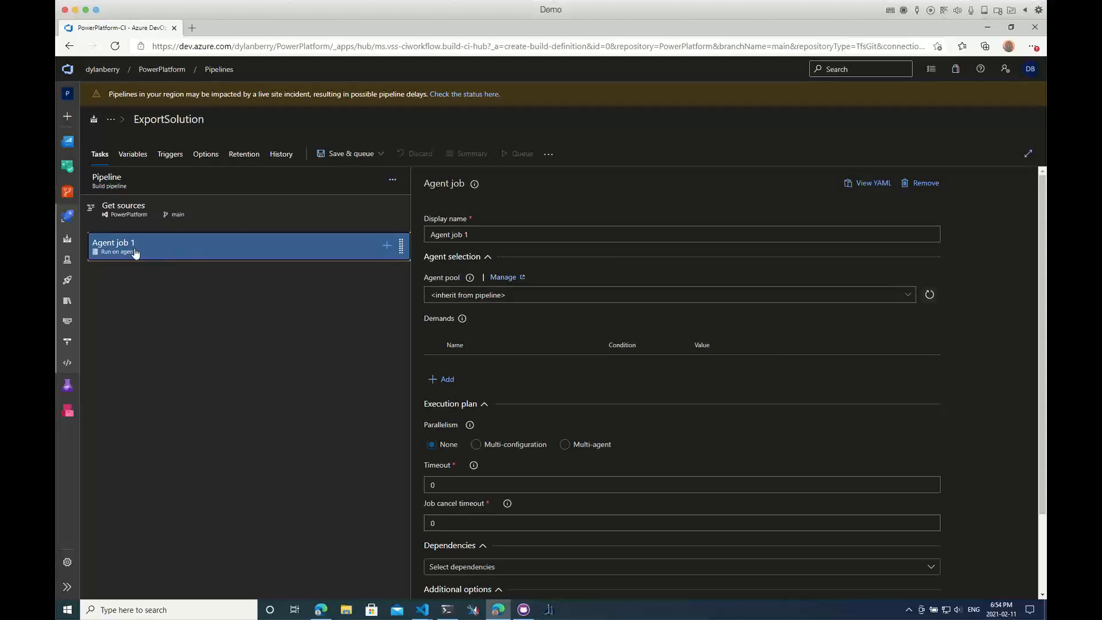
scroll(548, 392, "down", 3)
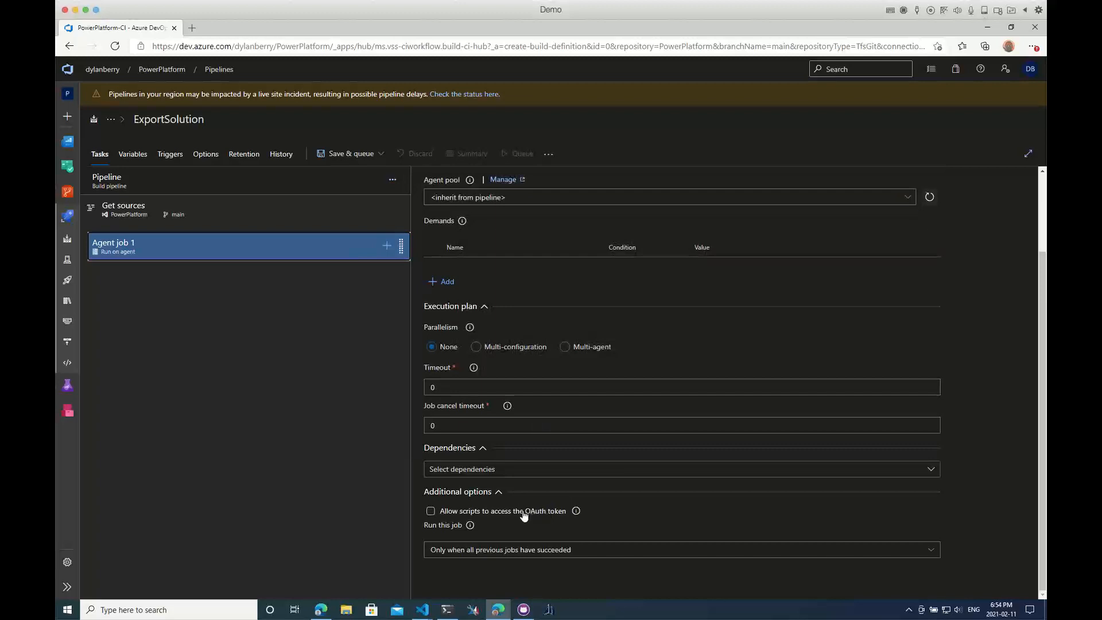
left_click(528, 512)
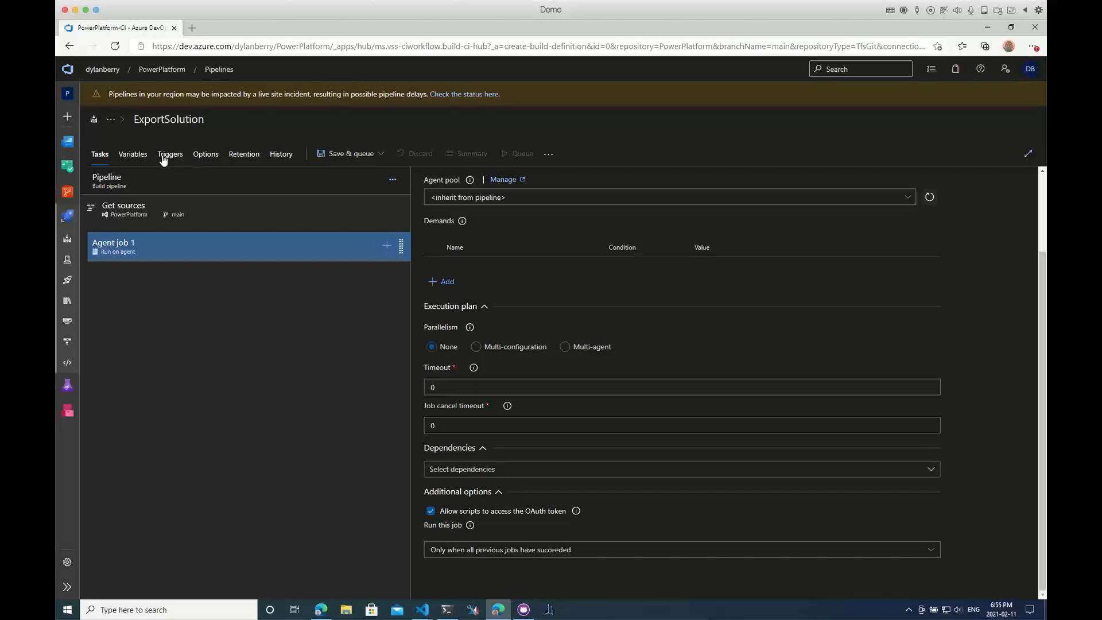
Add a pipeline variable named SolutionName with the value ConferenceApp.
left_click(135, 156)
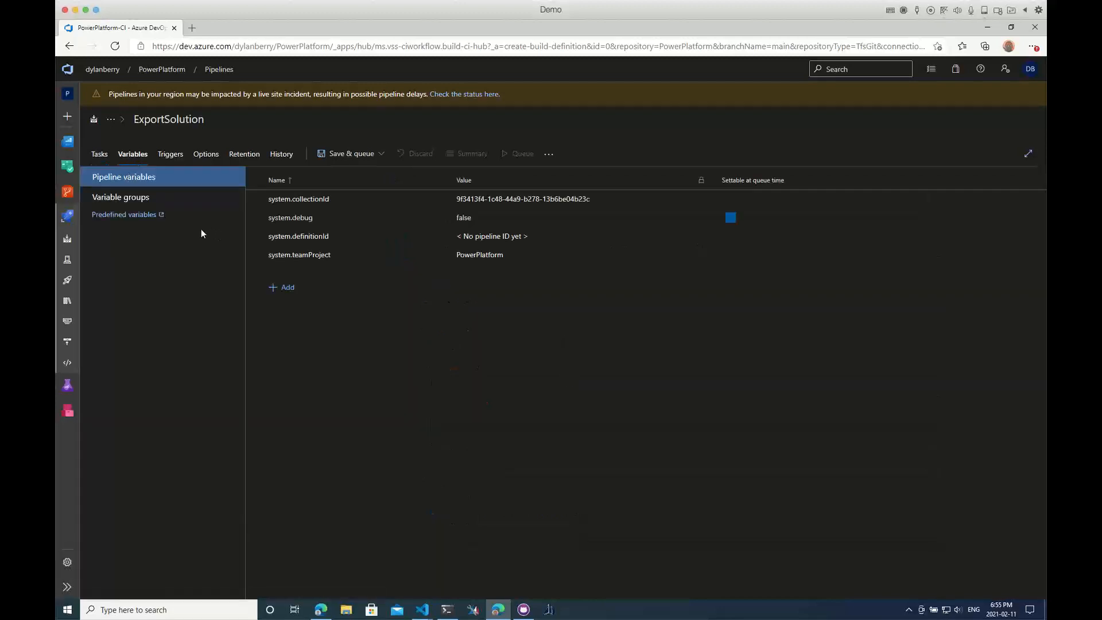
left_click(284, 286)
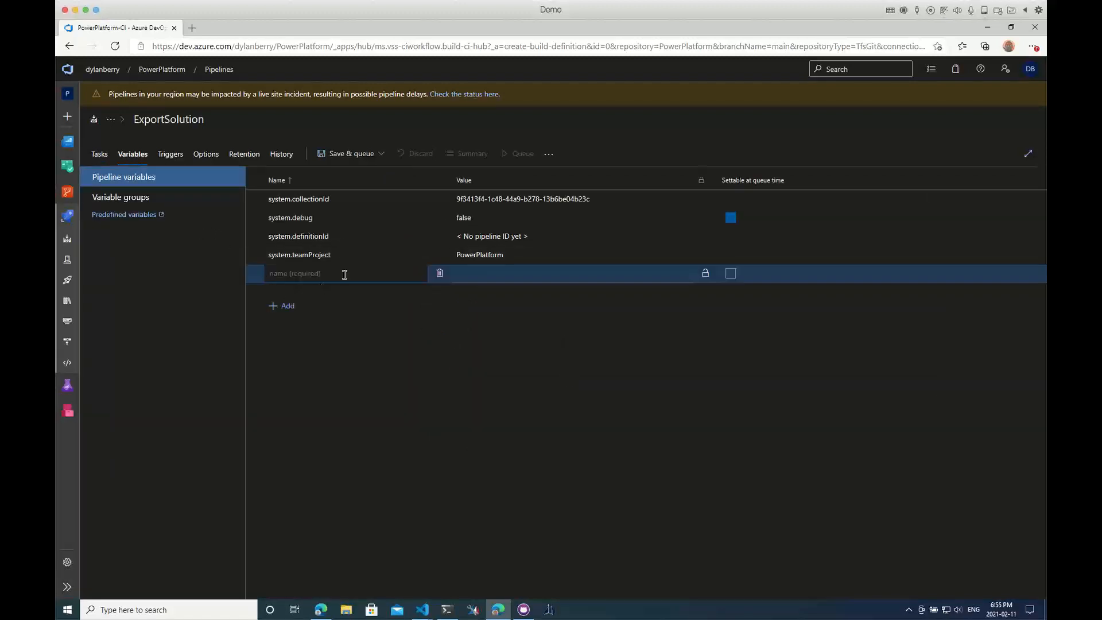
type("SolutionName")
left_click(500, 276)
type("Conf")
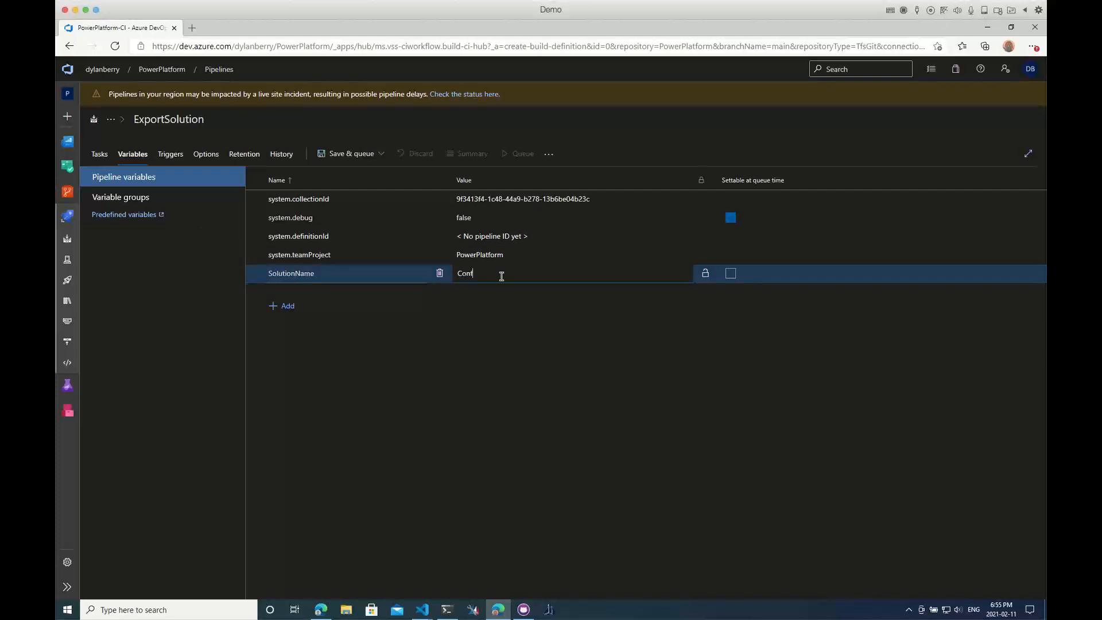
type("erenceApp")
left_click(549, 334)
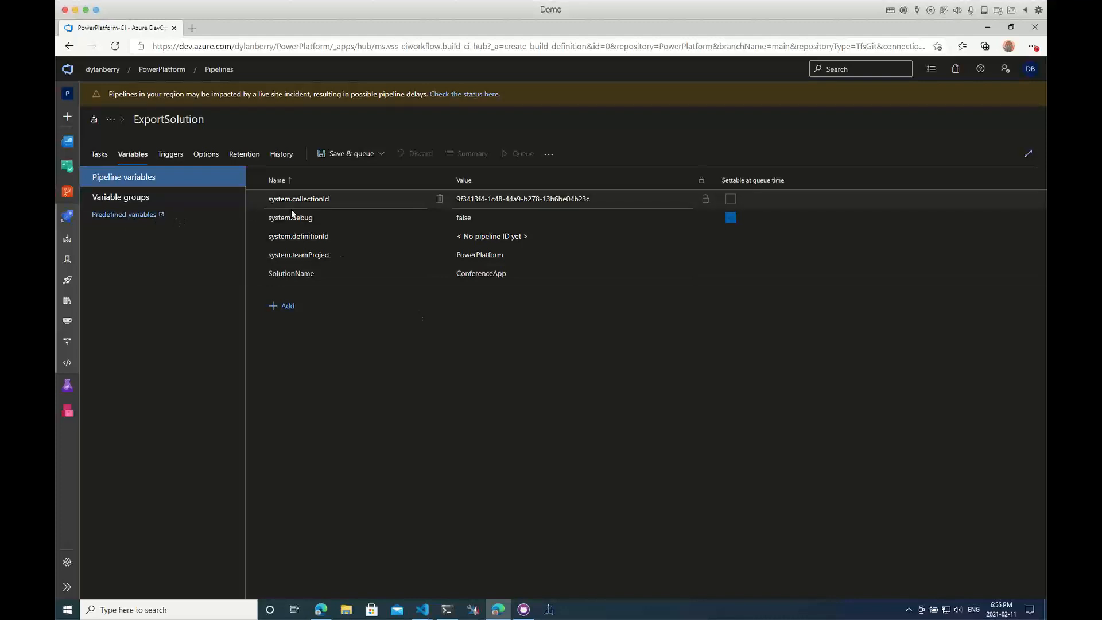
left_click(100, 154)
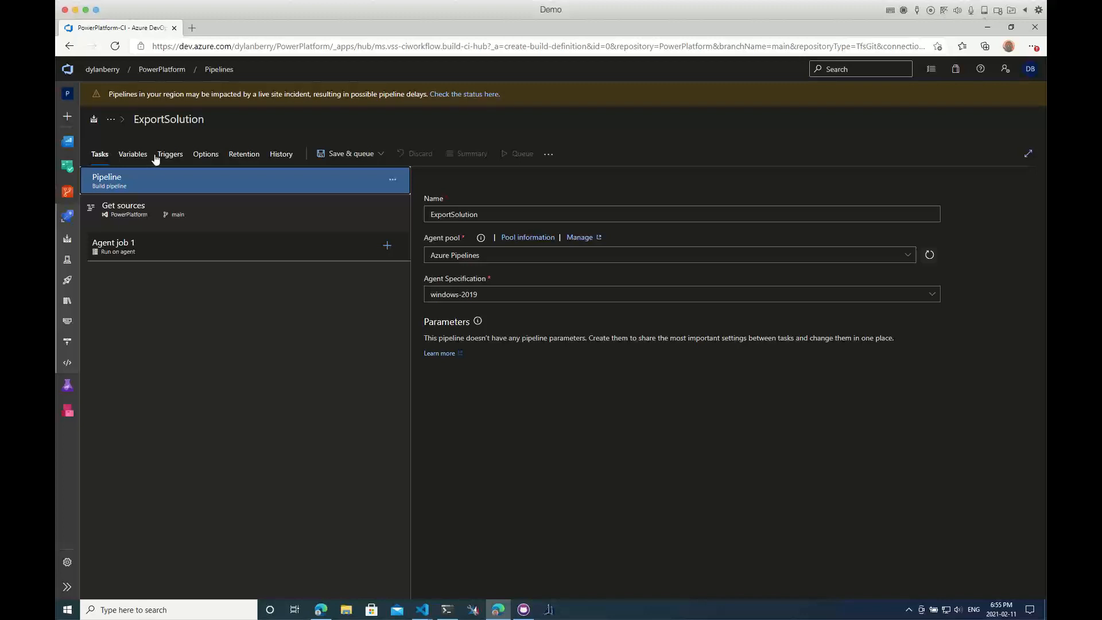
left_click(133, 158)
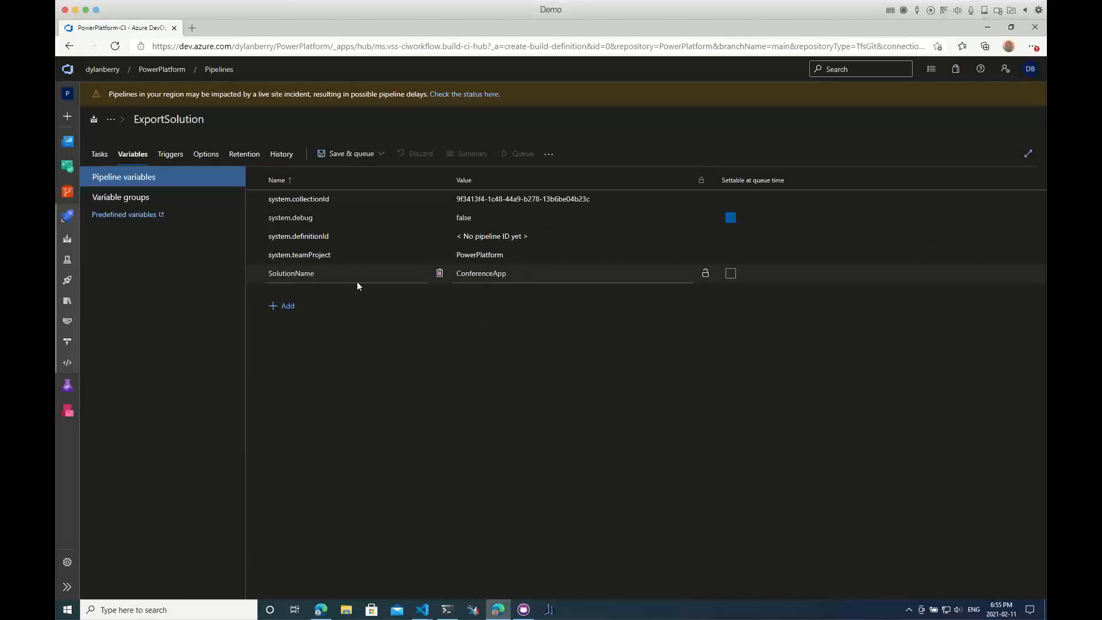
Search the available tasks for "power" and add Power Platform Tool Installer and Power Platform Export Solution to Agent job 1.
left_click(99, 155)
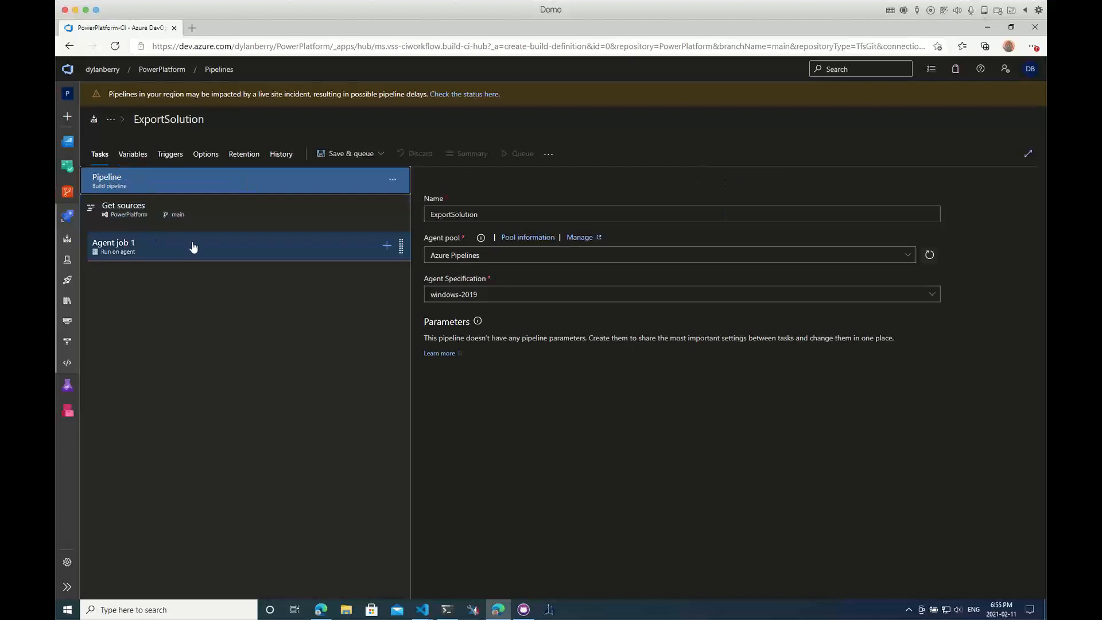
left_click(387, 246)
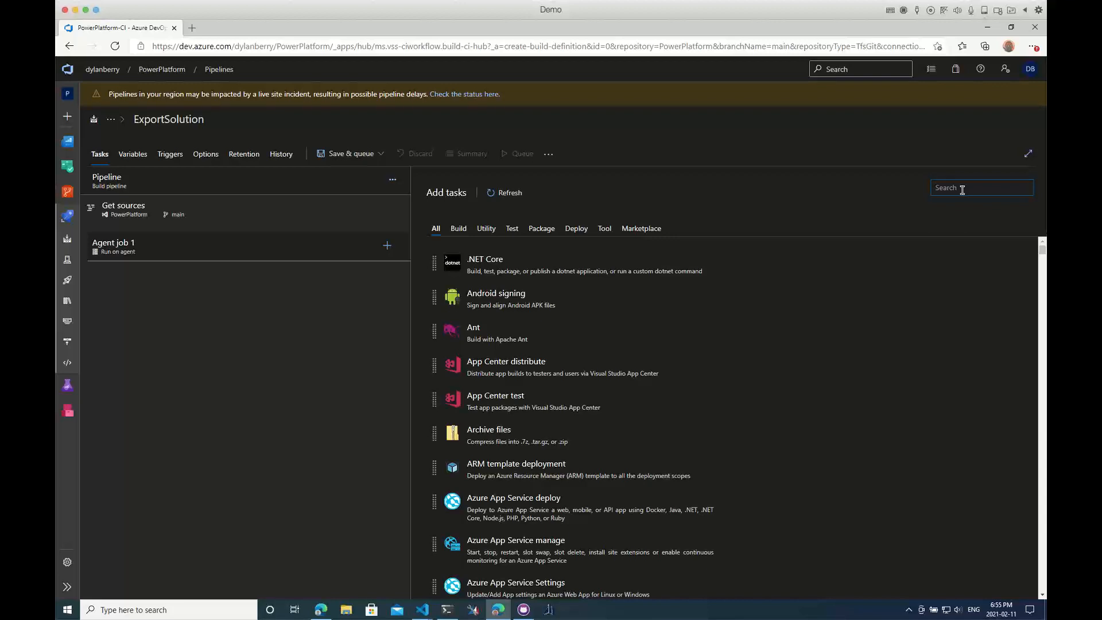
type("Power")
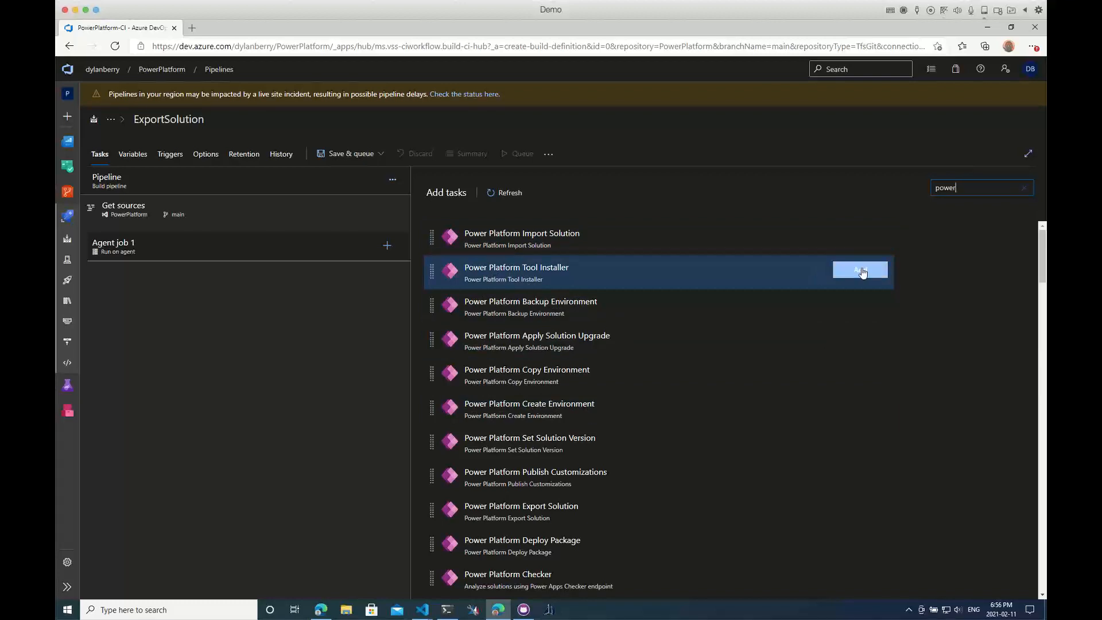
left_click(863, 272)
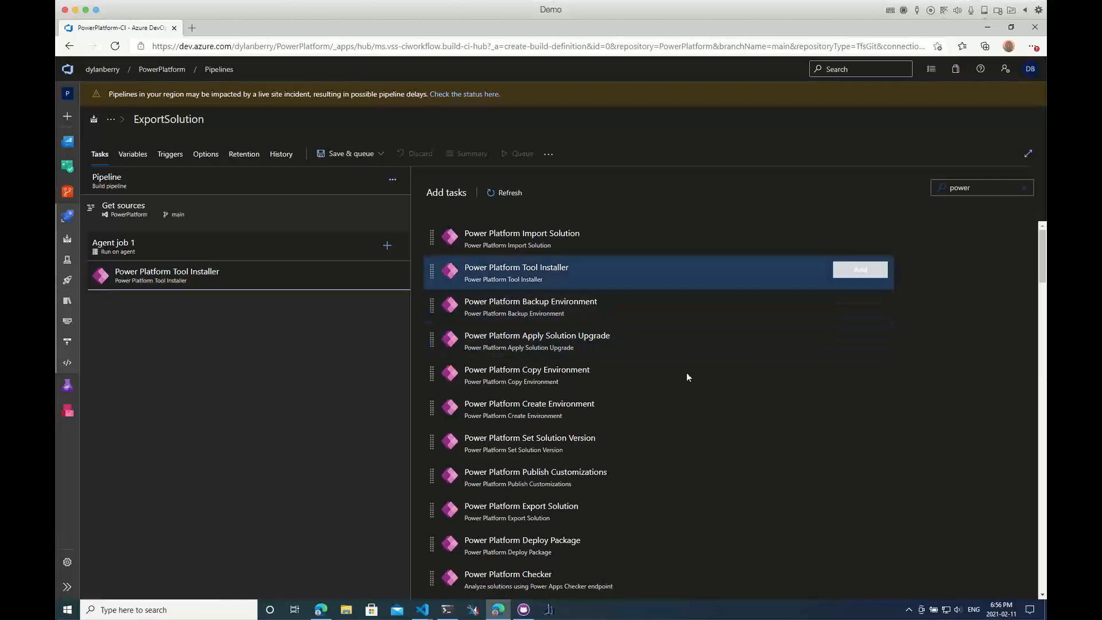
mouse_move(856, 514)
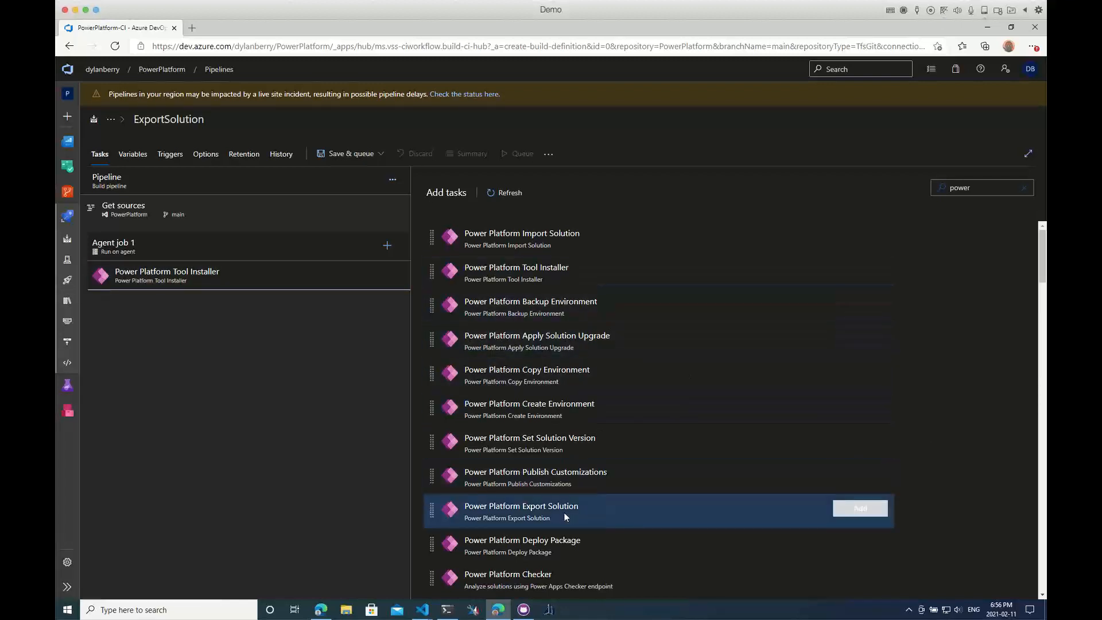
left_click(868, 514)
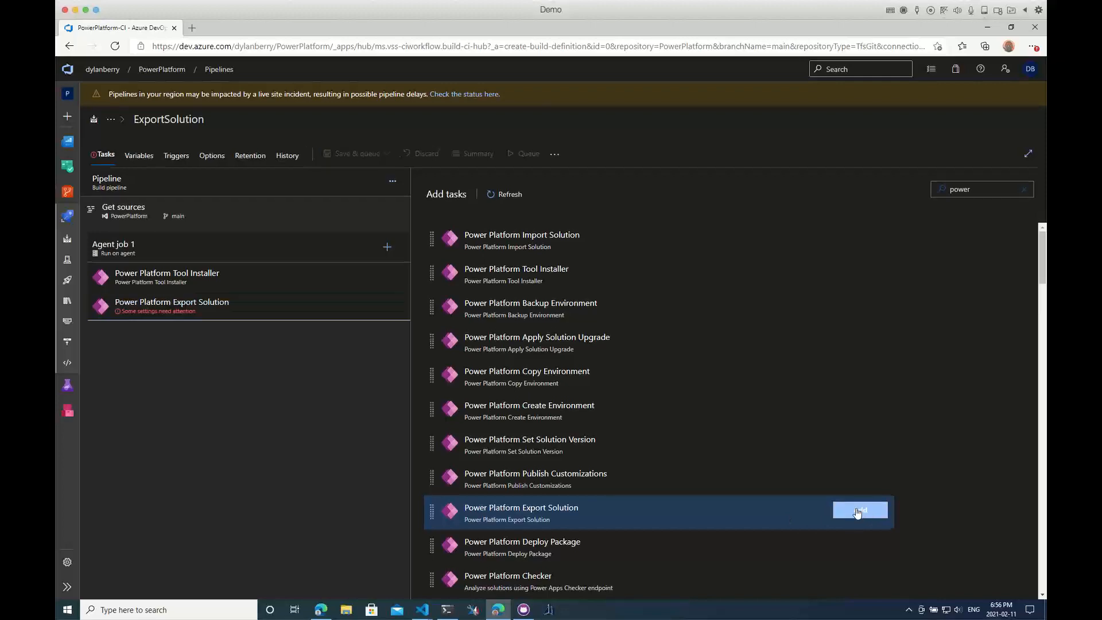
Add the Power Platform Unpack Solution task to Agent job 1.
scroll(684, 422, "down", 3)
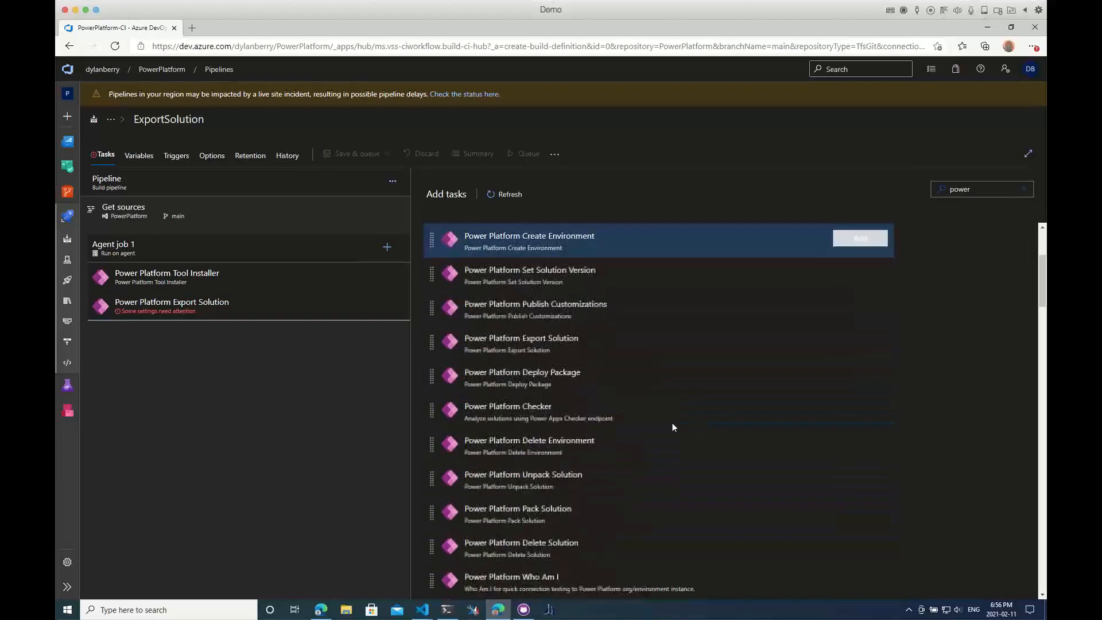
mouse_move(832, 483)
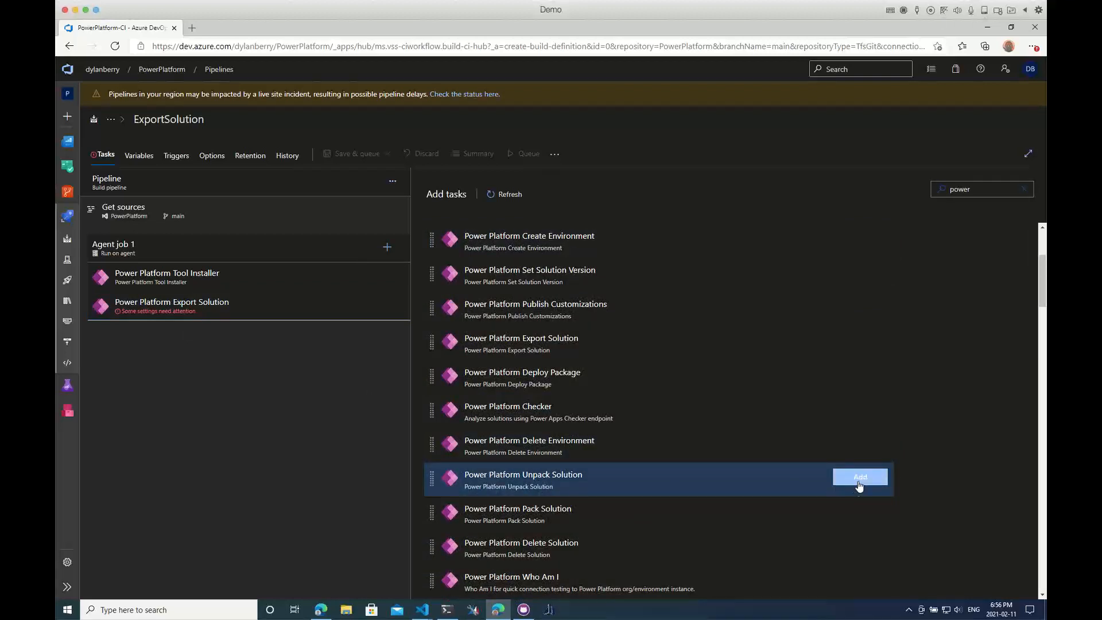
left_click(861, 485)
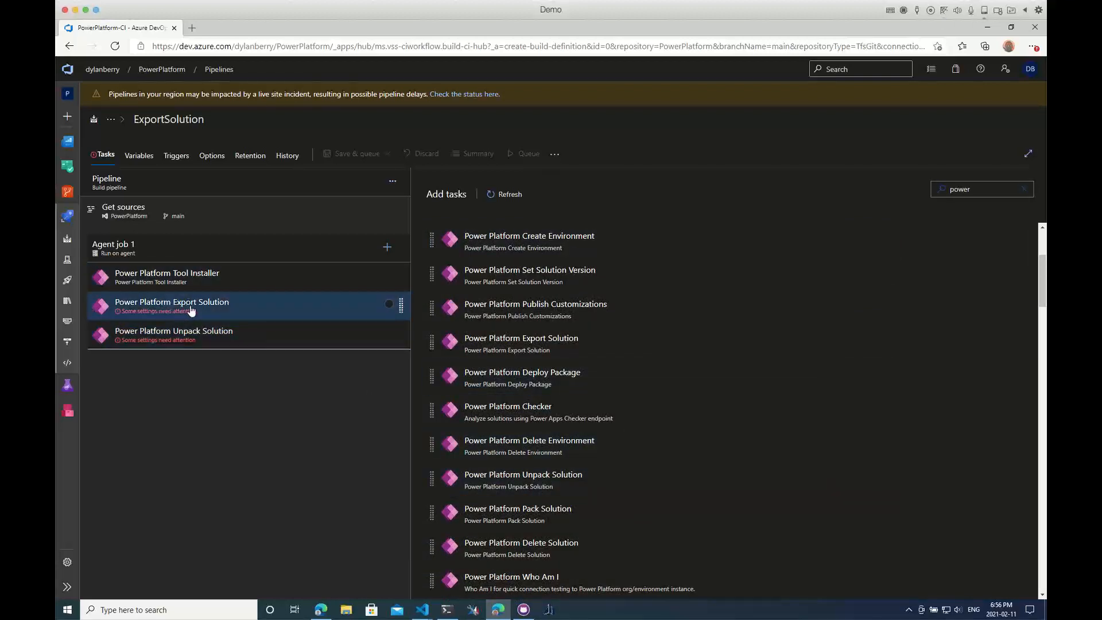
left_click(164, 333)
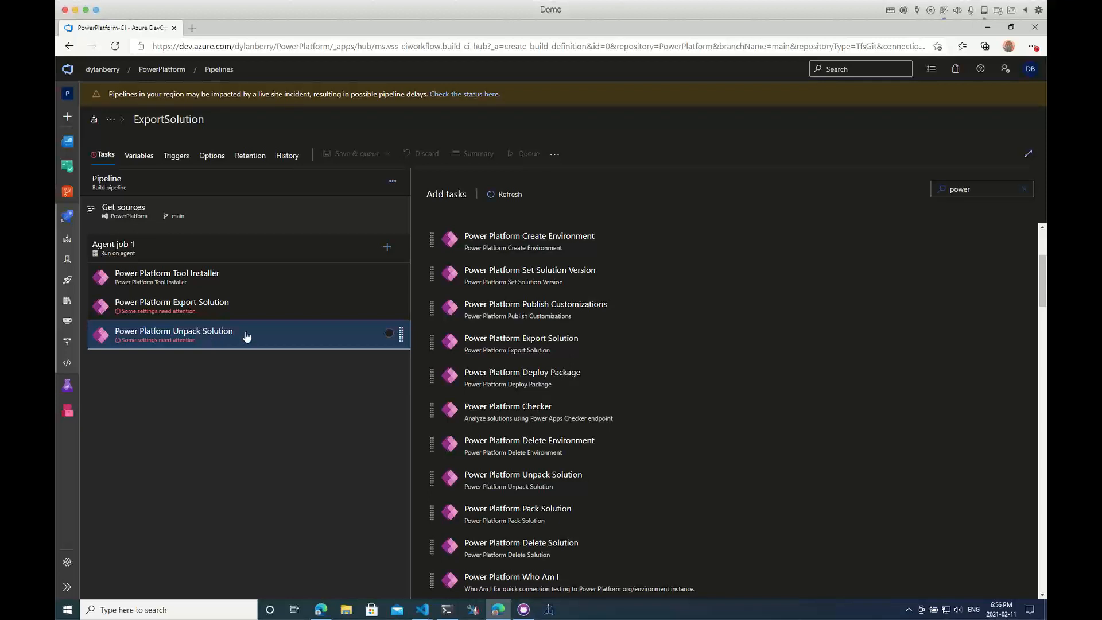
Search the available tasks for "powershell" and add two PowerShell tasks to Agent job 1.
left_click(987, 190)
type("shell")
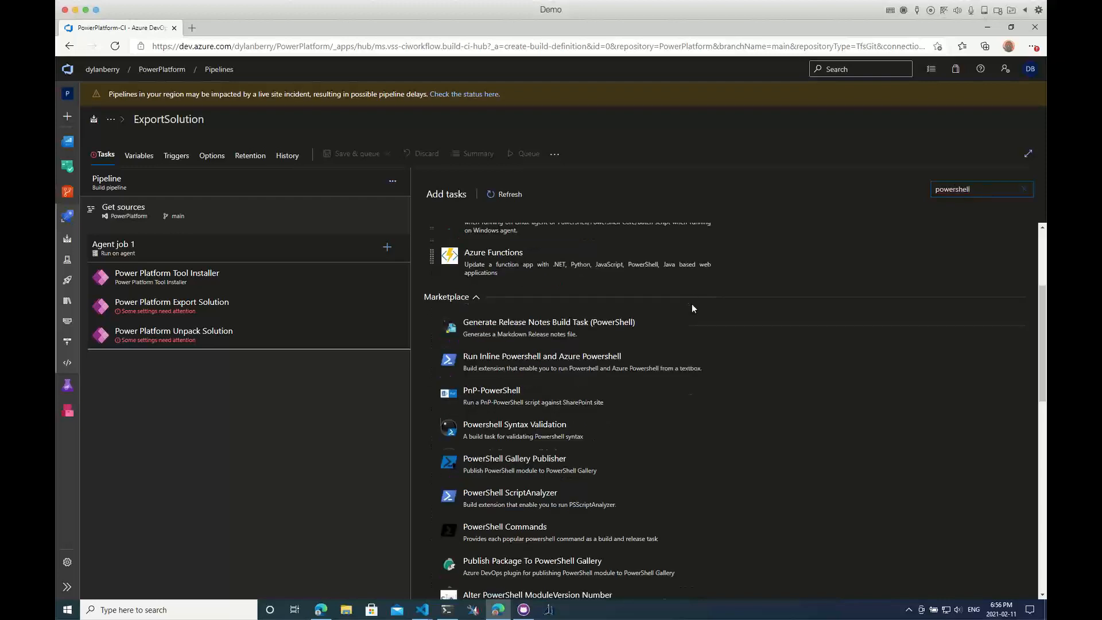
scroll(691, 304, "up", 3)
mouse_move(674, 244)
left_click(852, 240)
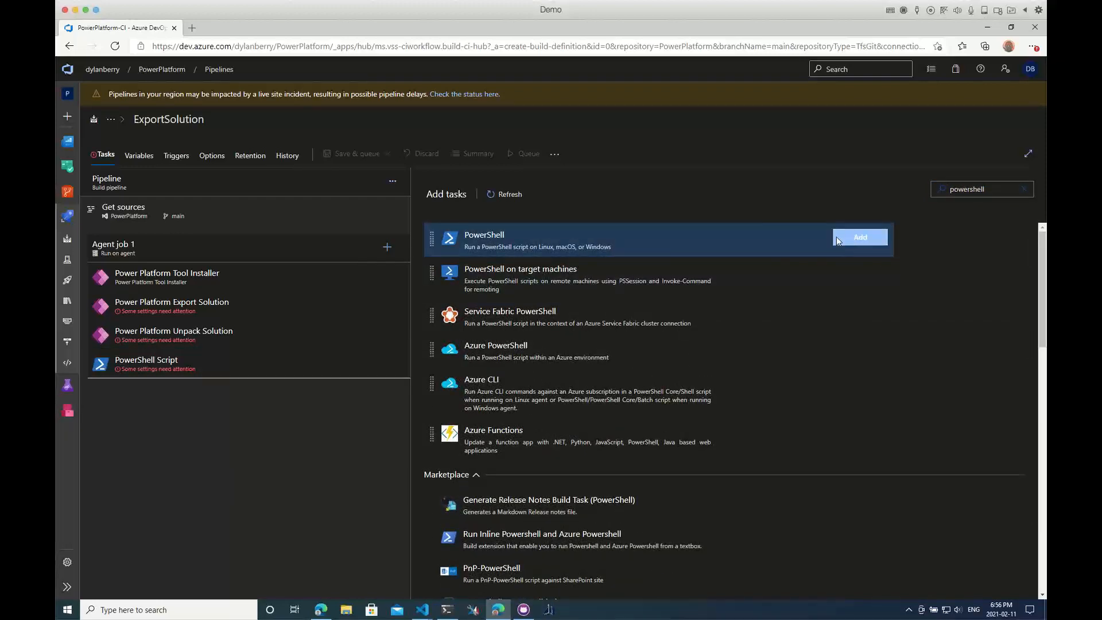
left_click(838, 240)
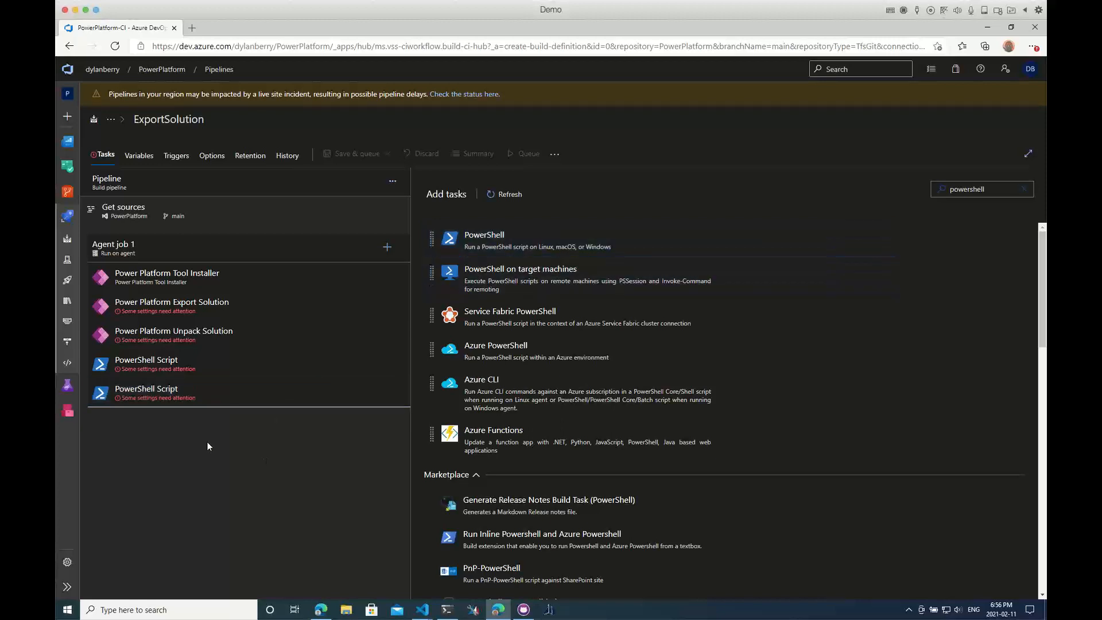
Rename the first PowerShell task to Checkout Export Branch and the second to Commit Unpacked Solution.
left_click(166, 362)
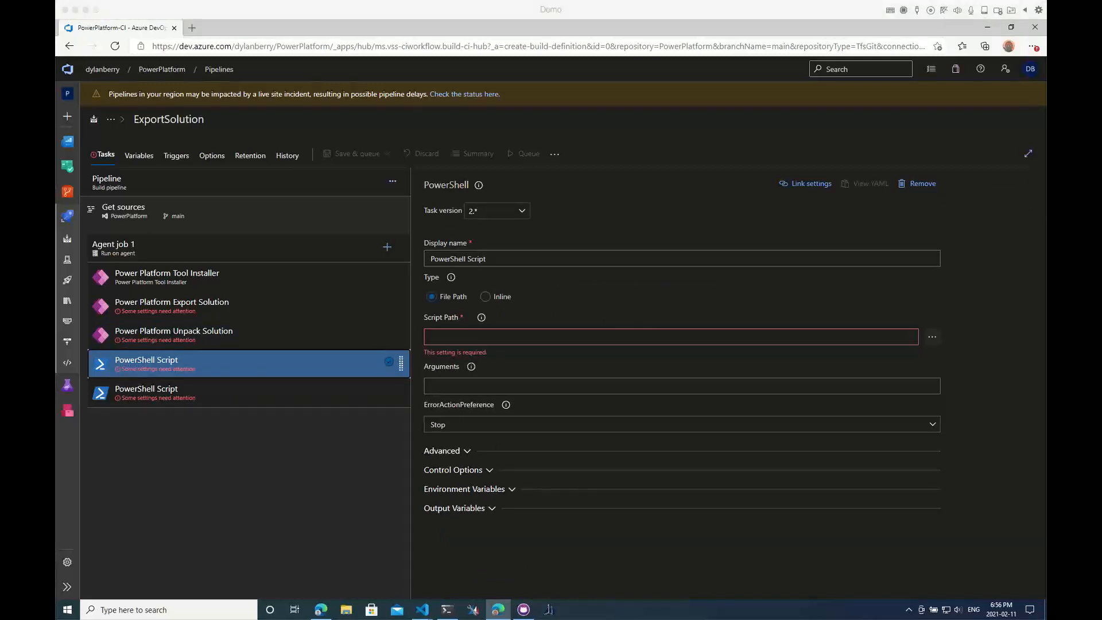
left_click(473, 260)
left_click_drag(495, 259, 408, 258)
type("Checkout Export Branch")
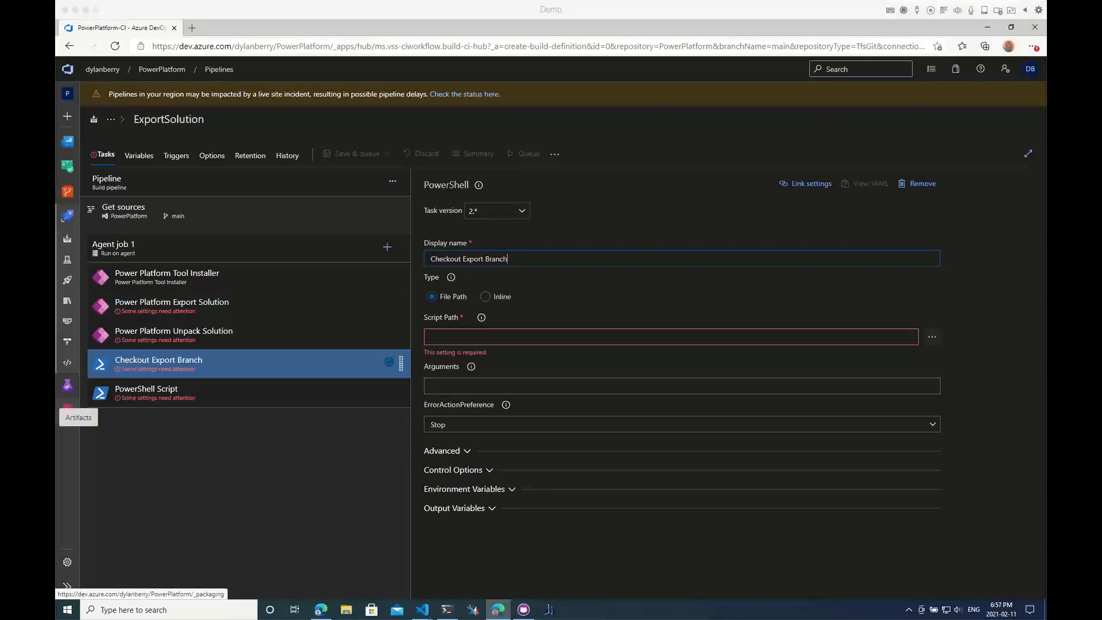
left_click(310, 406)
left_click_drag(544, 260, 415, 266)
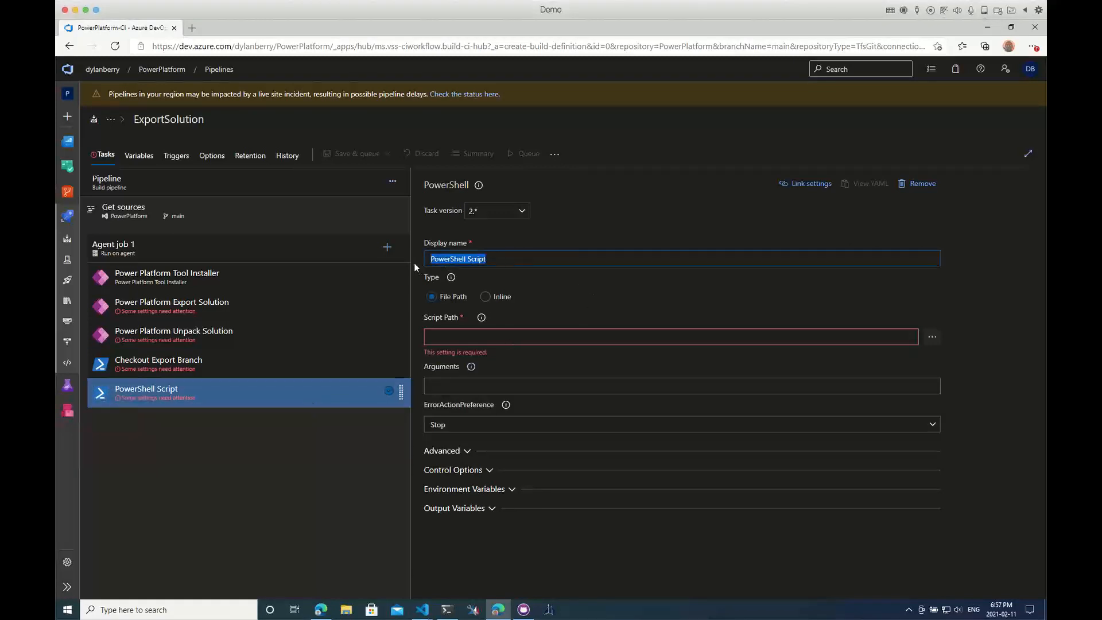
type("Commit Unpacked Solution")
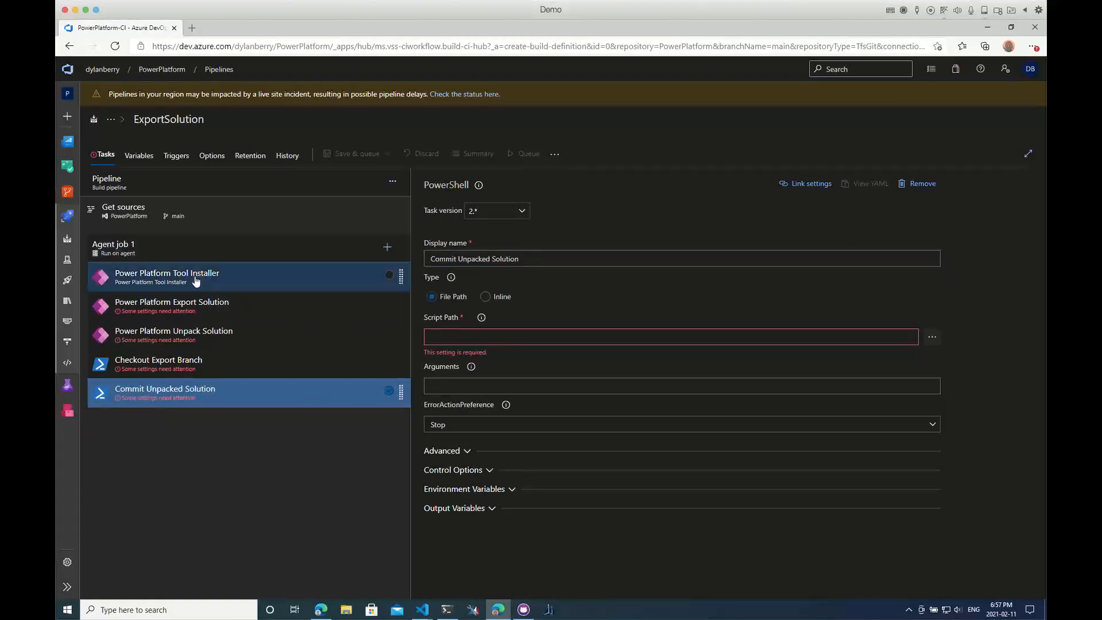
Review the advanced version settings of Power Platform Tool Installer by turning off its default versions, and re-enable them.
left_click(194, 282)
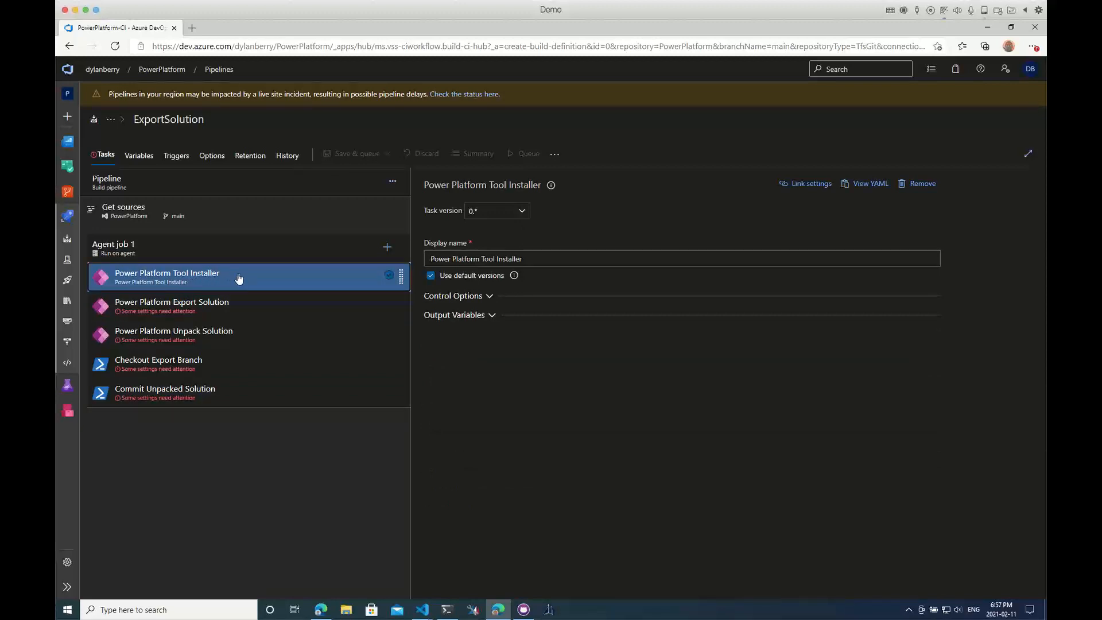
left_click(465, 277)
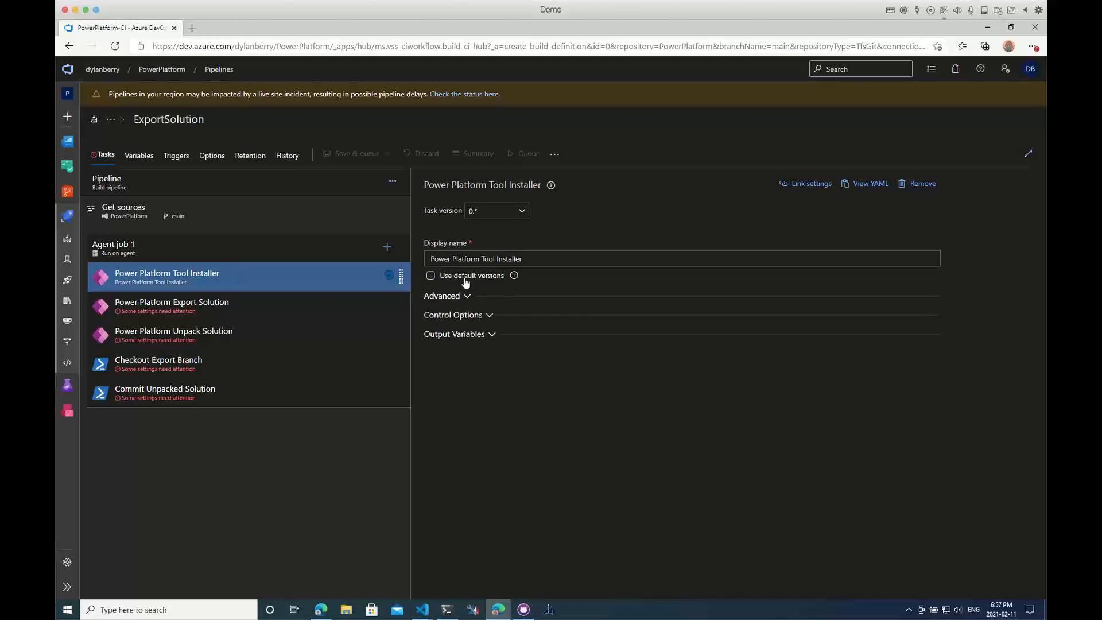
left_click(466, 295)
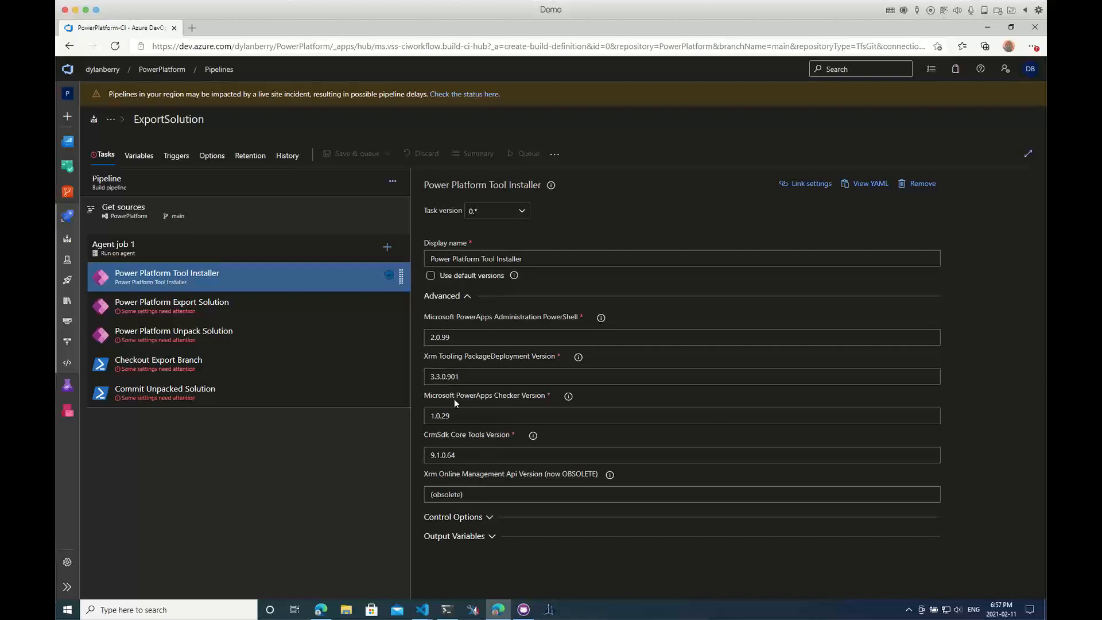
left_click(431, 277)
Set the Power Platform Export Solution task to Service Principal/client secret authentication with the toentdevops-dev service connection.
left_click(258, 304)
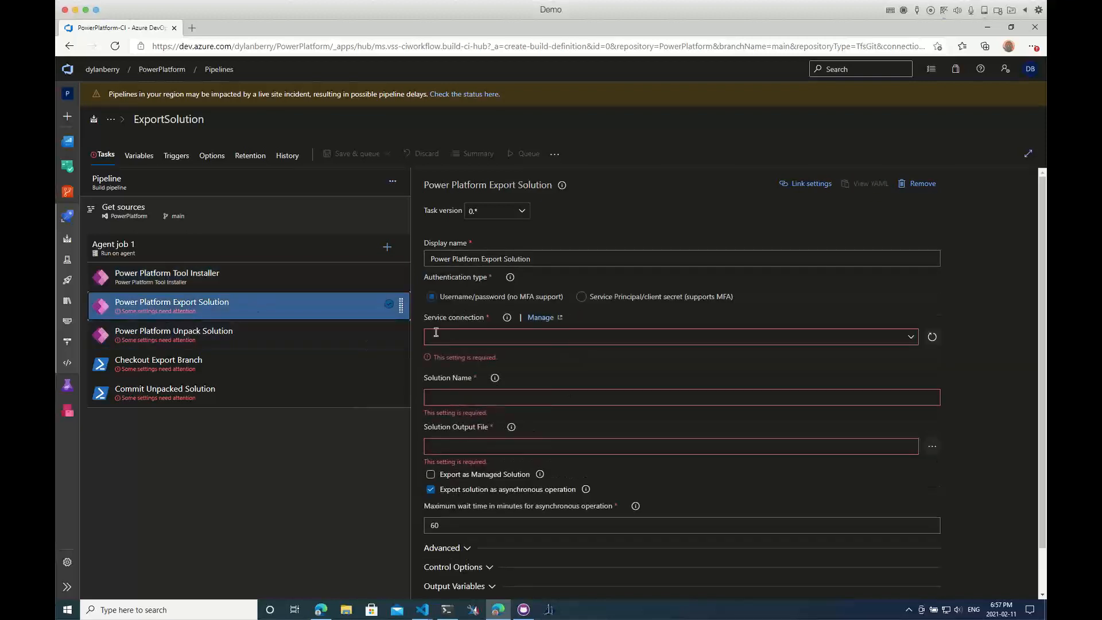
left_click(912, 343)
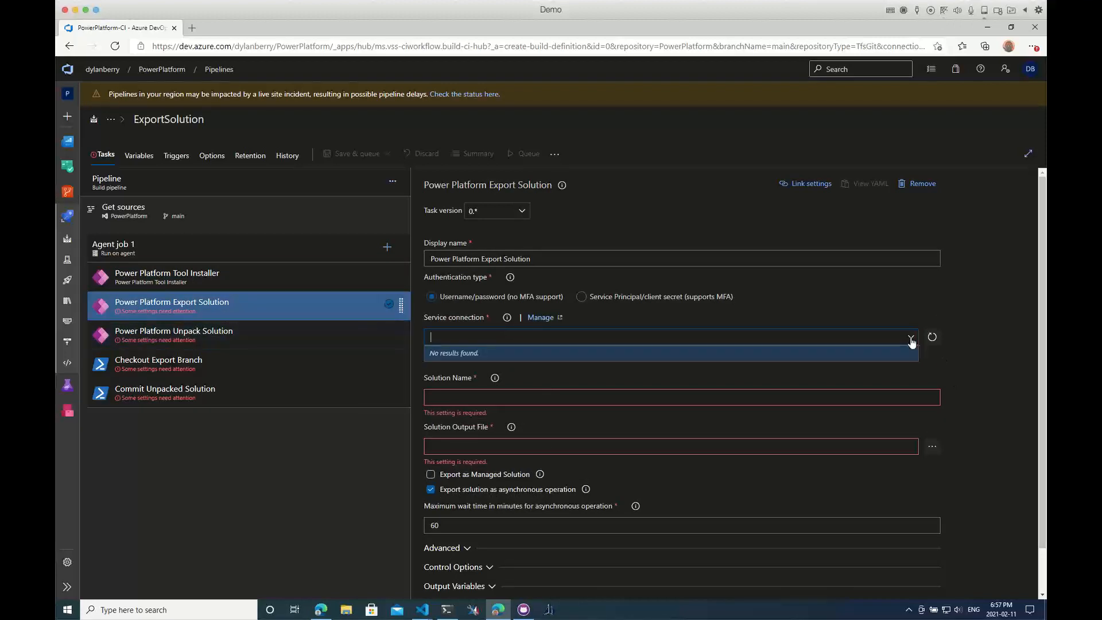
left_click(913, 343)
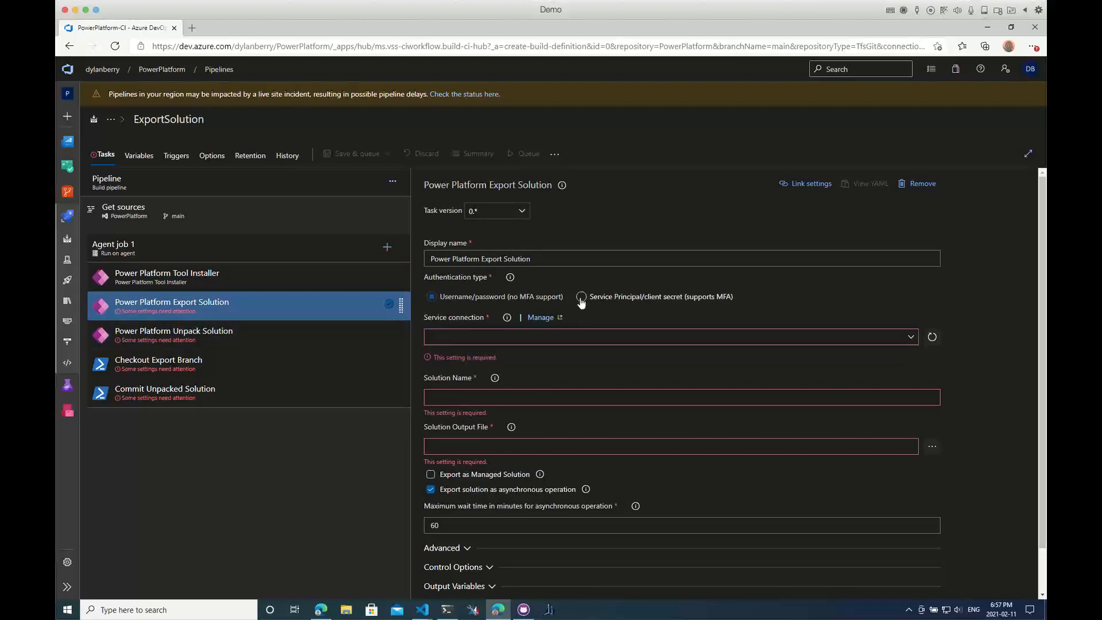
left_click(582, 297)
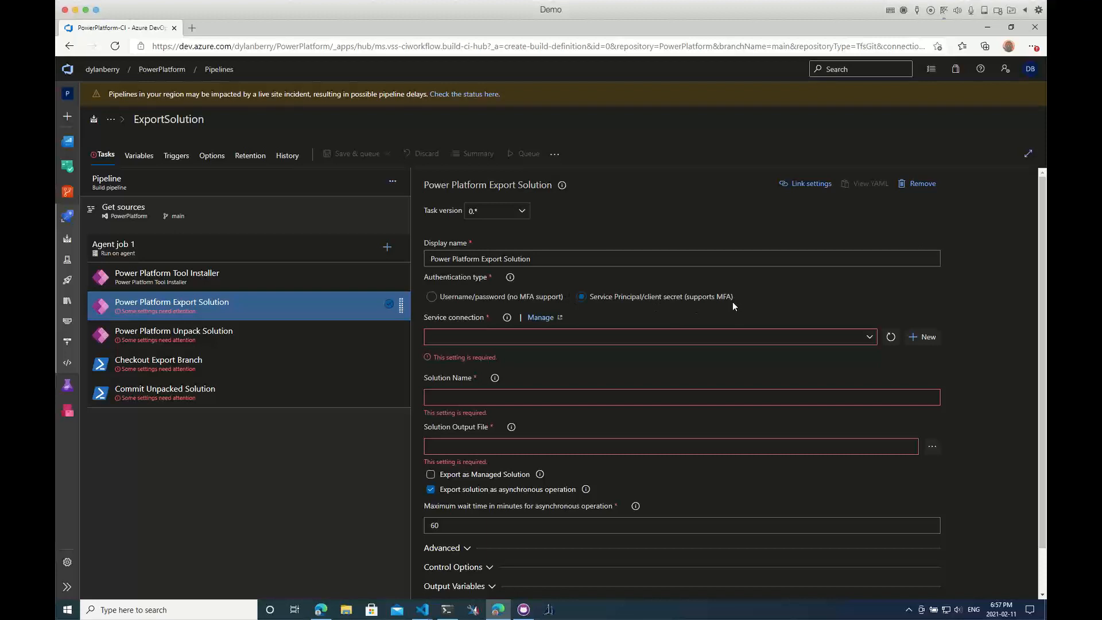
left_click(869, 337)
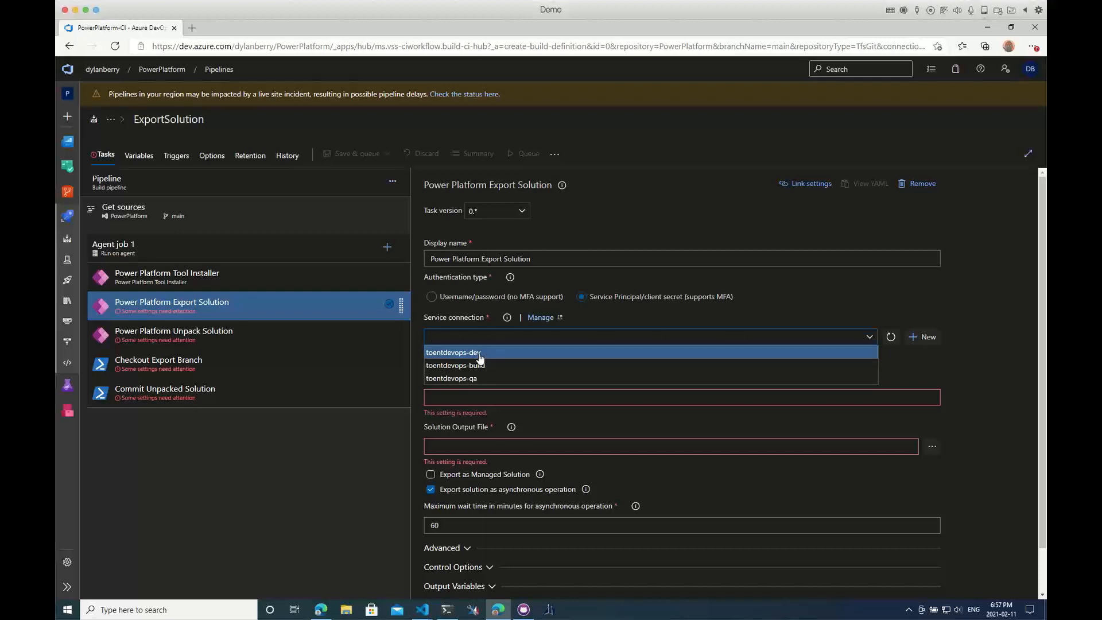
left_click(482, 352)
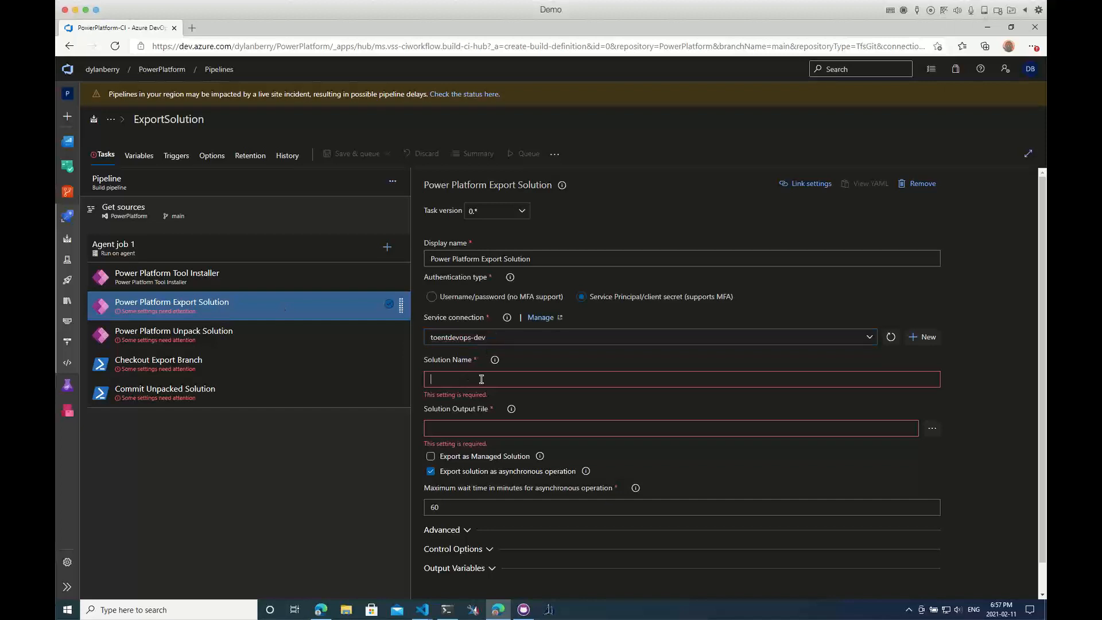
Set the export task's solution name to $(SolutionName) and its output file to $(Build.BinariesDirectory)/$(SolutionName).zip.
type("$(SolutionName")
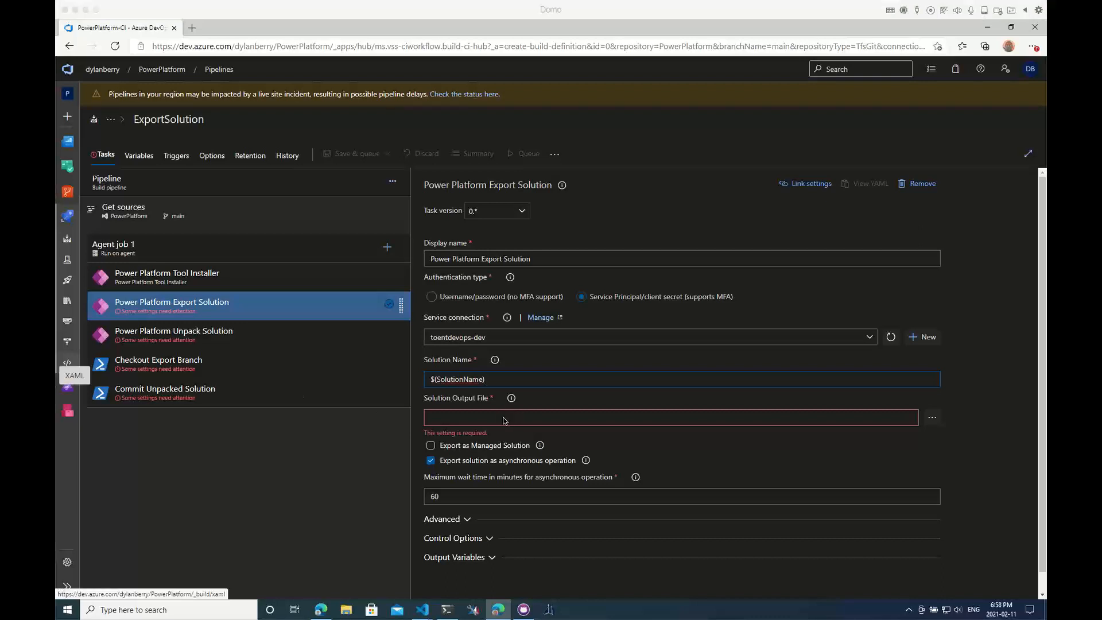
left_click(623, 421)
key("super")
key("ctrl+v")
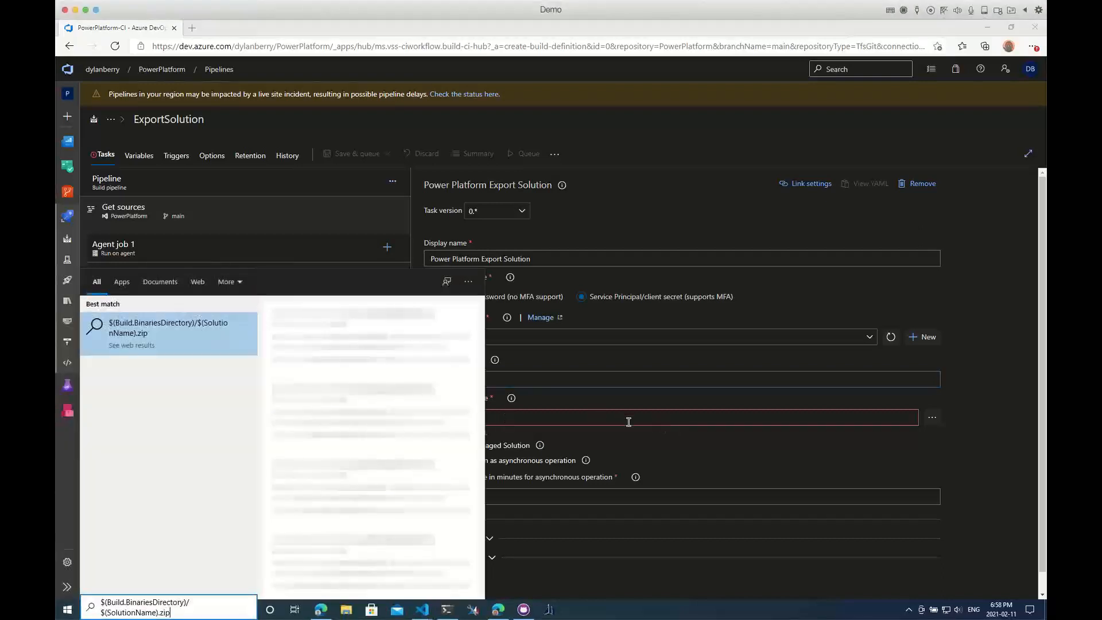
left_click(631, 419)
type("$(Build.BinariesDirectory)/$(SolutionName).zip")
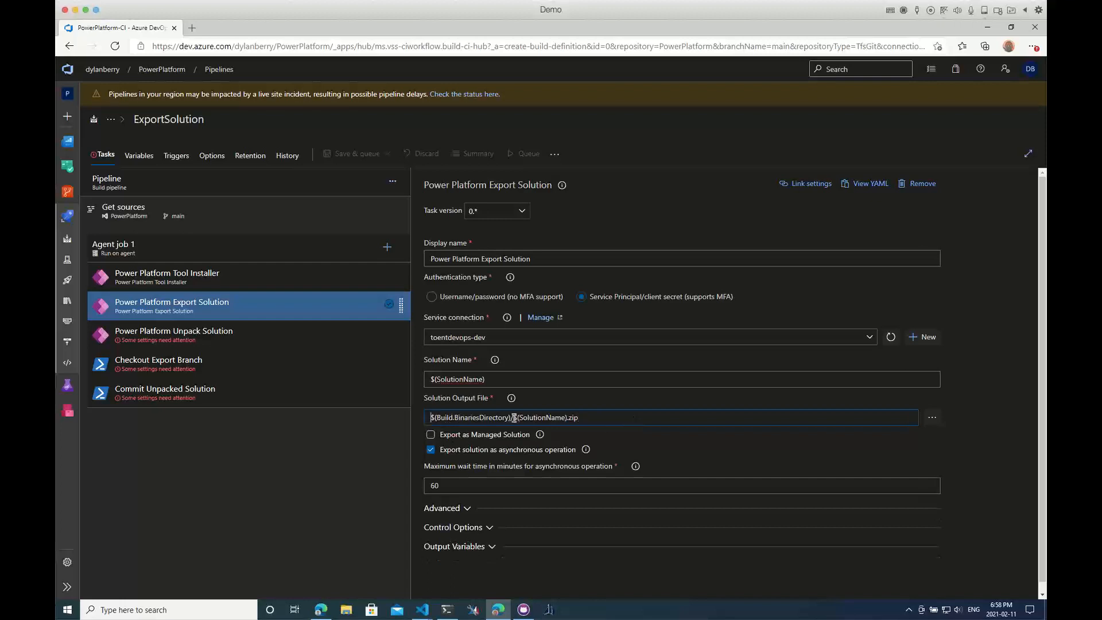
left_click_drag(512, 417, 572, 486)
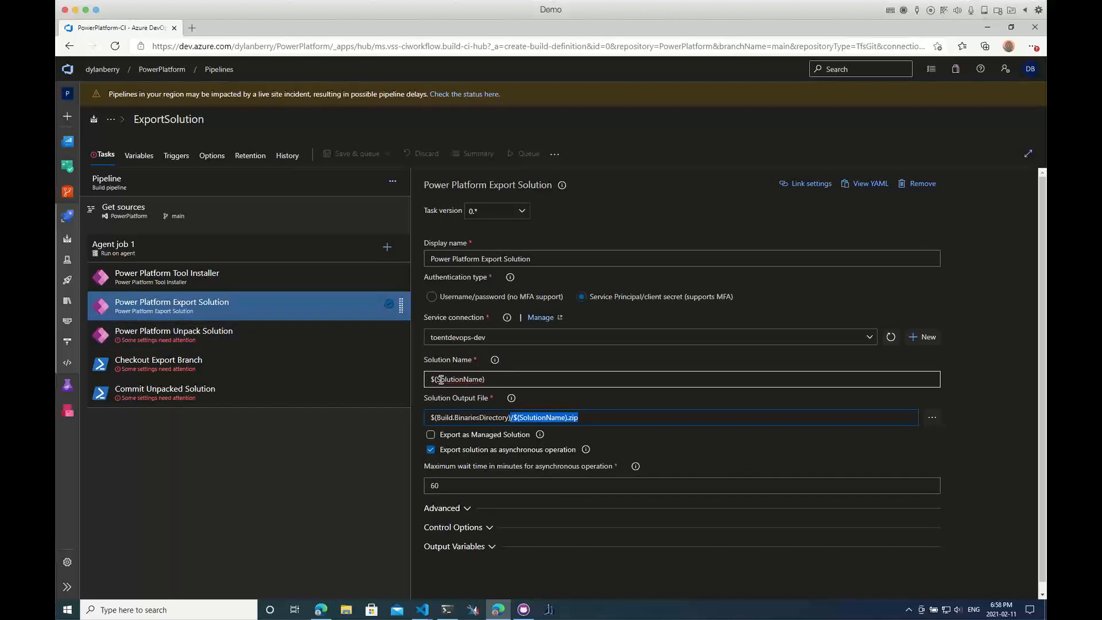
left_click(572, 418)
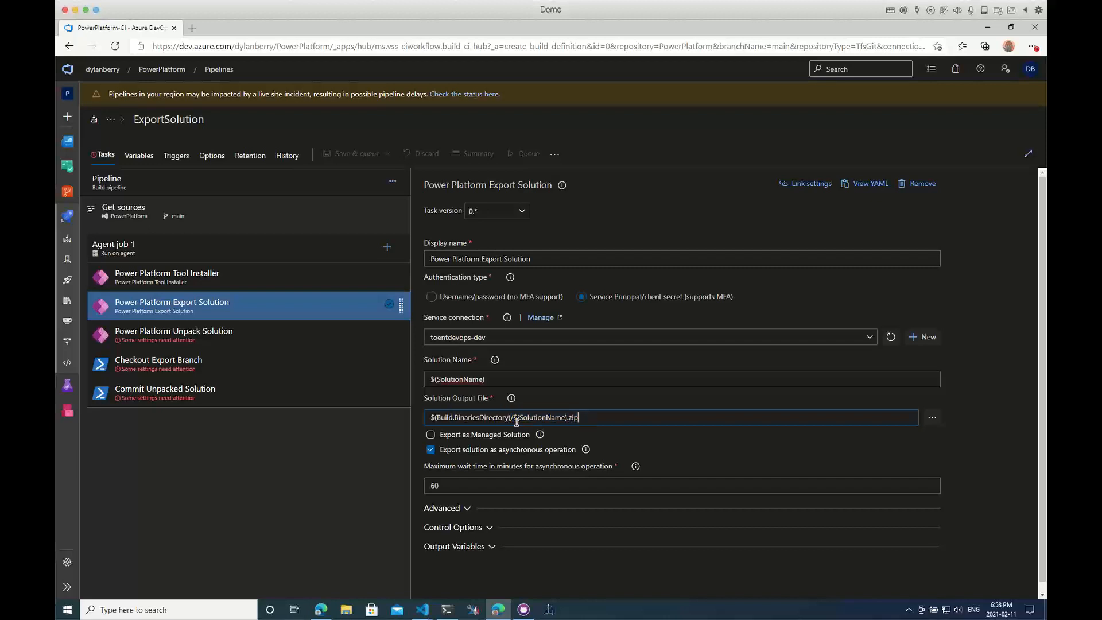
left_click_drag(600, 418, 422, 417)
key("ctrl+c")
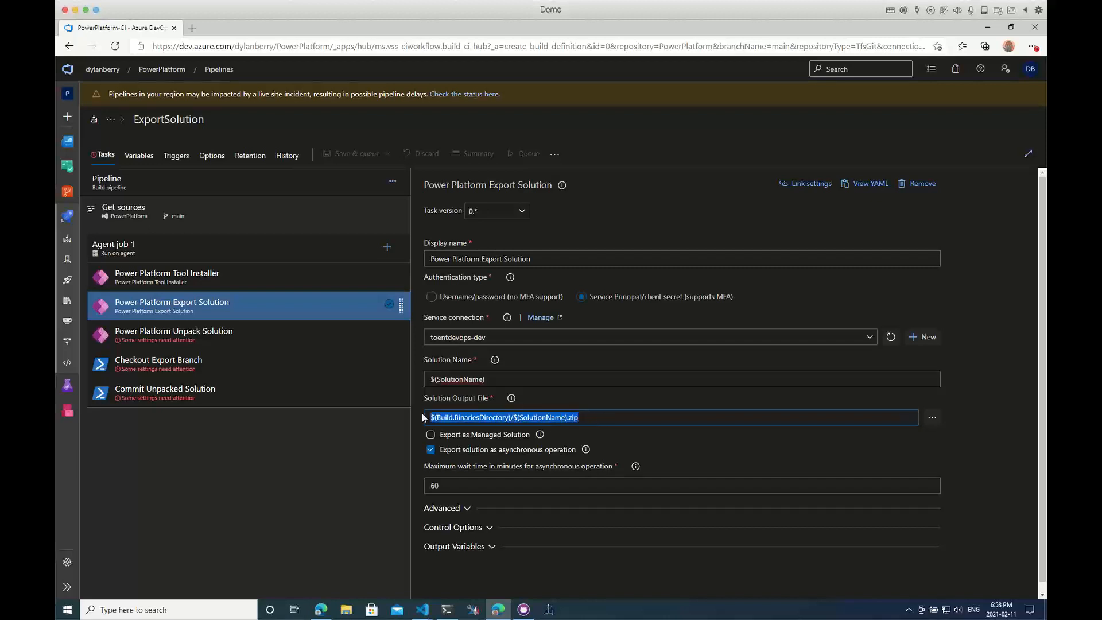
left_click(503, 418)
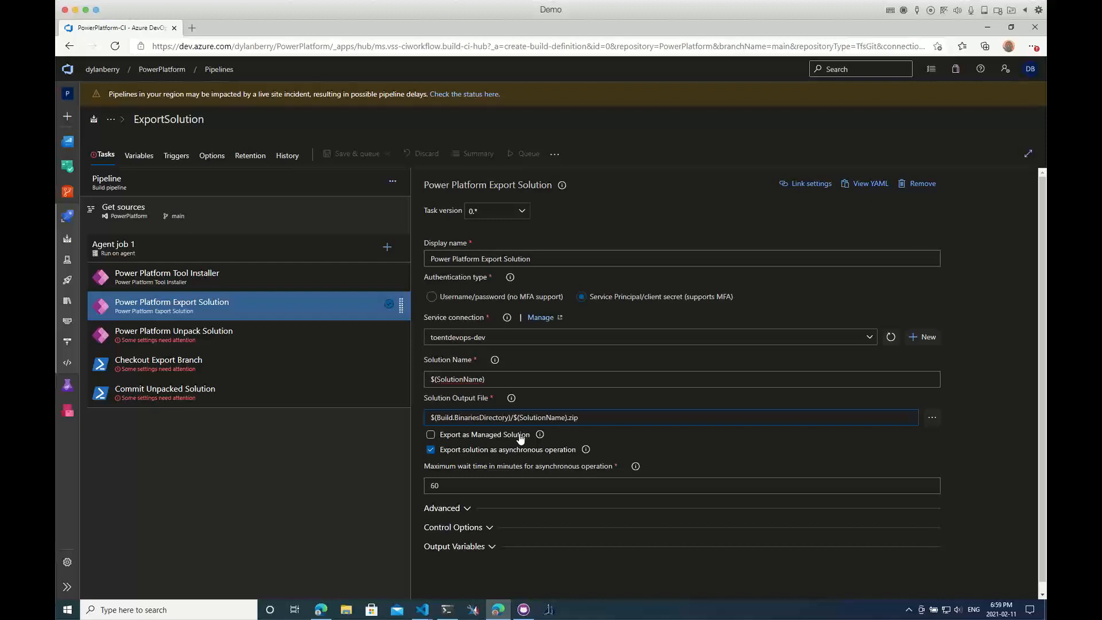
Set Power Platform Unpack Solution's input file to $(Build.BinariesDirectory)/$(SolutionName).zip and its target folder to $(Build.SourcesDirectory)/$(SolutionName).
left_click(250, 337)
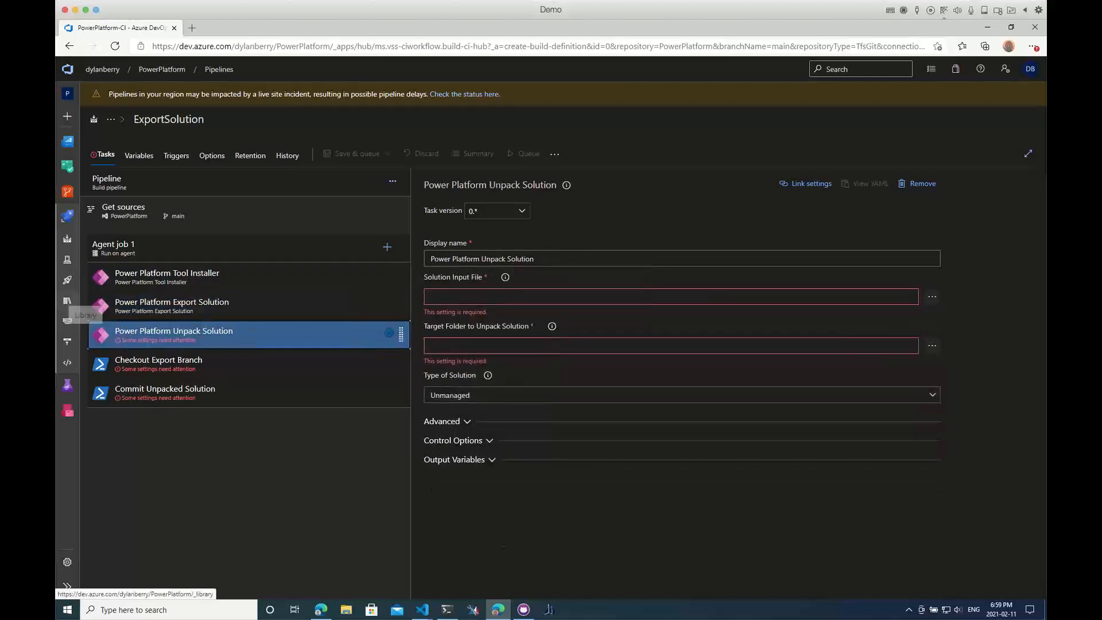
left_click(516, 293)
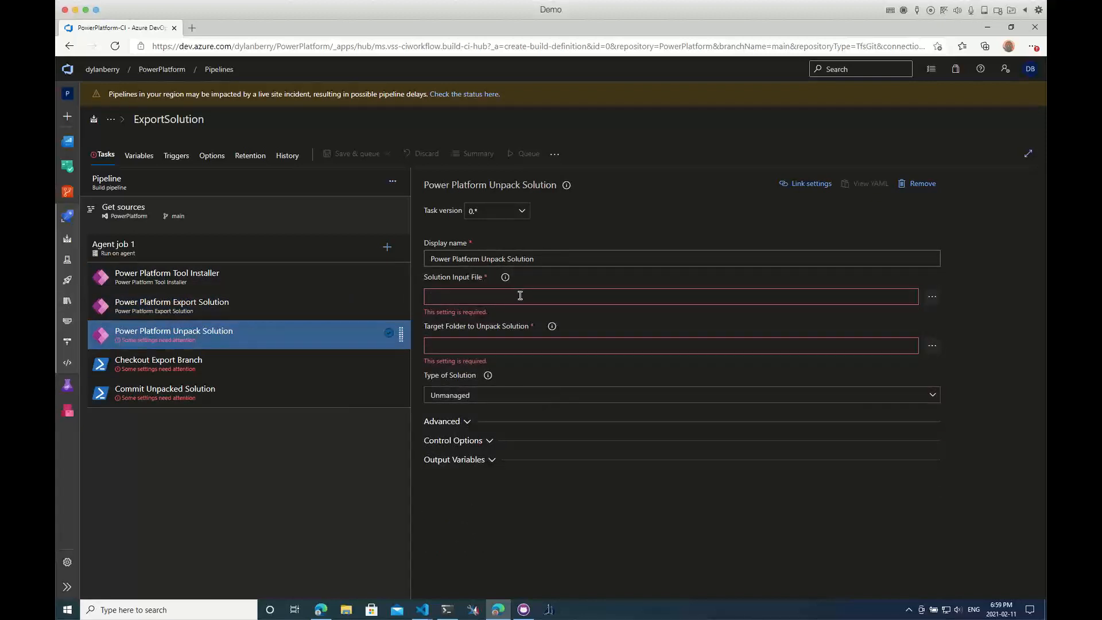
key("ctrl+v")
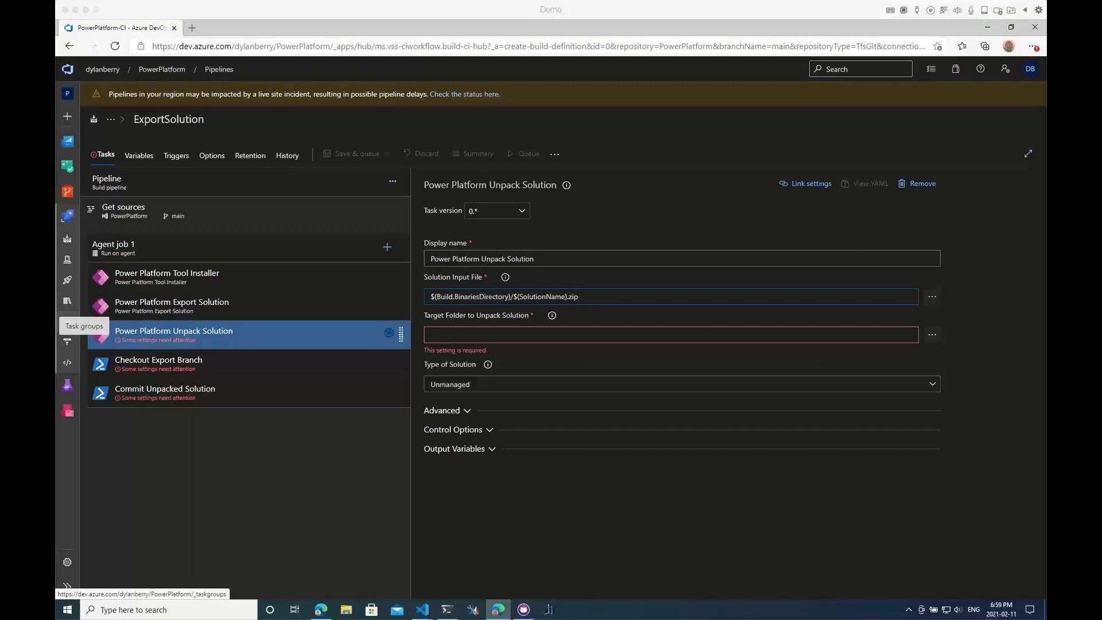
left_click(566, 336)
type("$(Build.SourcesDirectory)/$(SolutionName)")
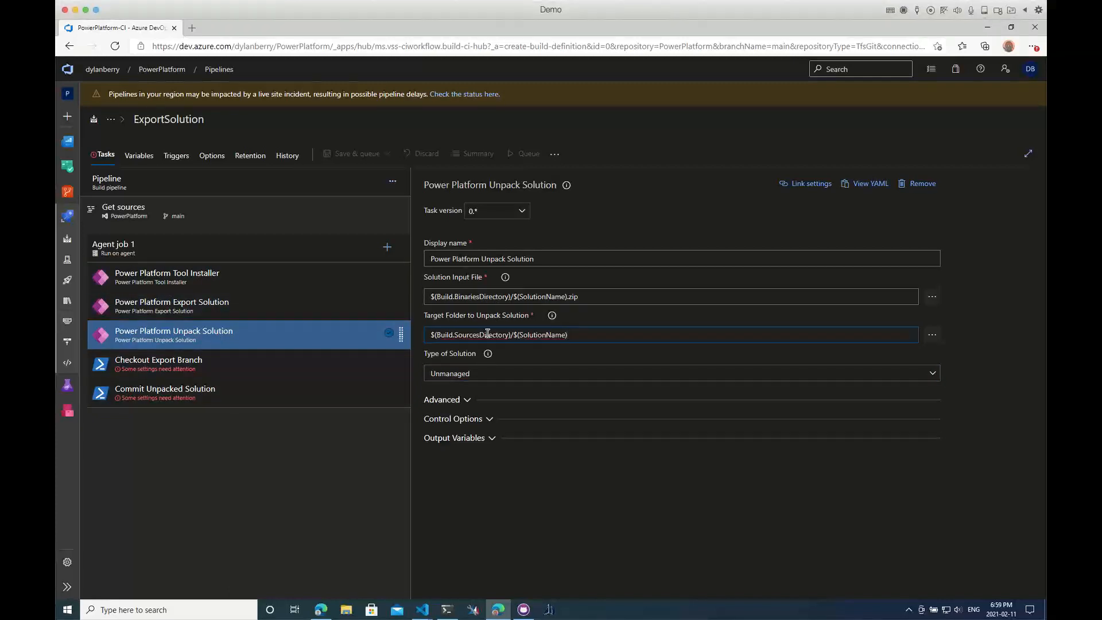
left_click_drag(565, 335, 411, 342)
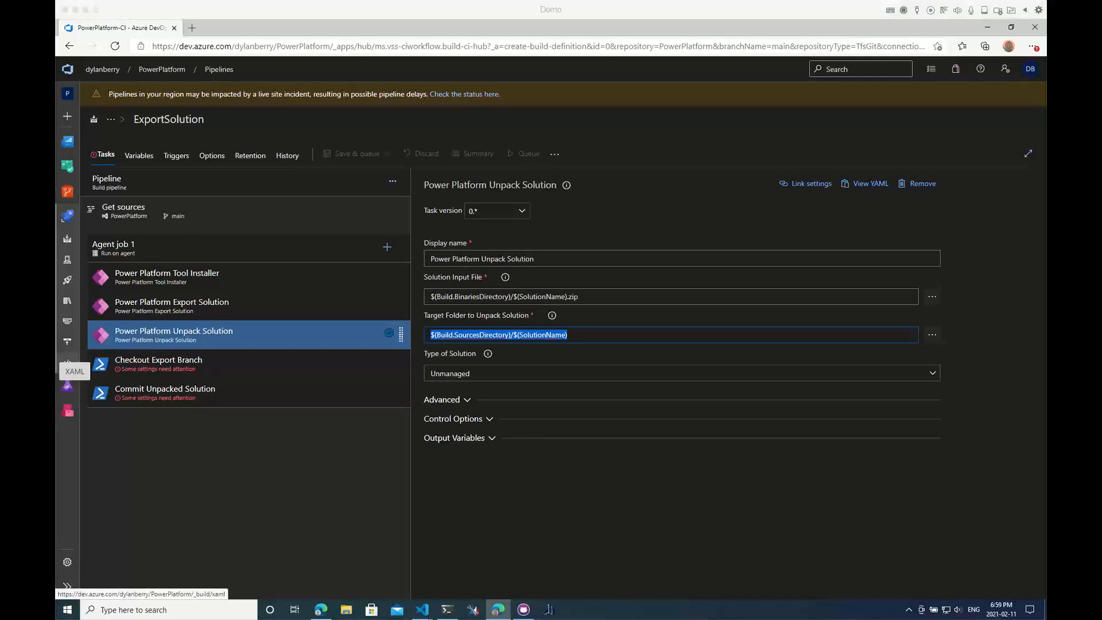
Switch the Checkout Export Branch task to an inline script that sets the git identity, then creates and pushes branch export-$(SolutionName)-$(Build.BuildId).
left_click(190, 372)
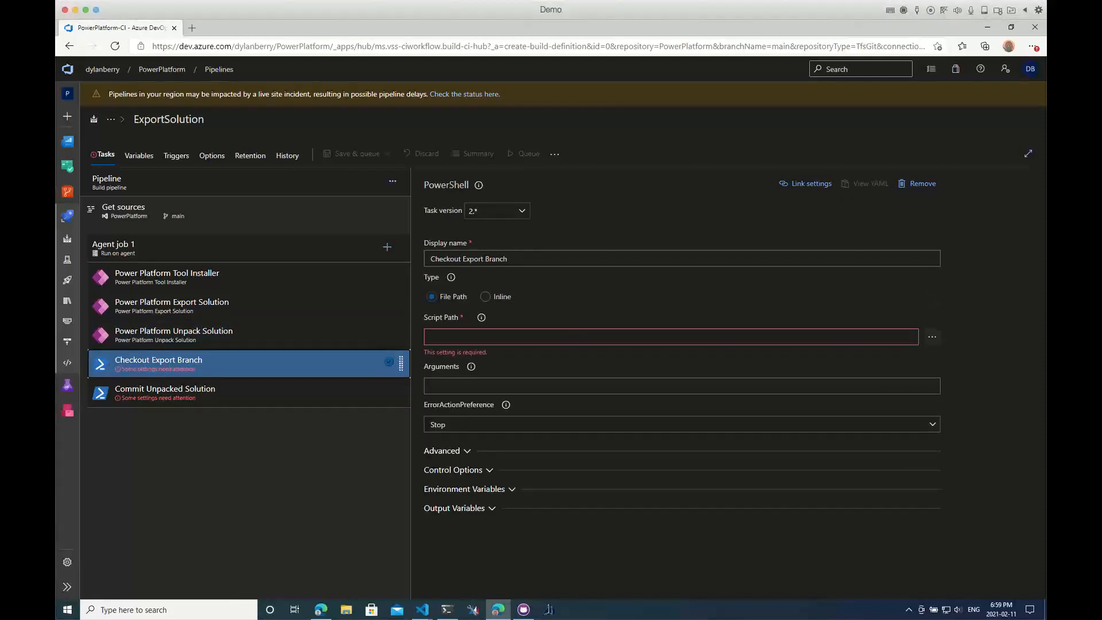
mouse_move(68, 386)
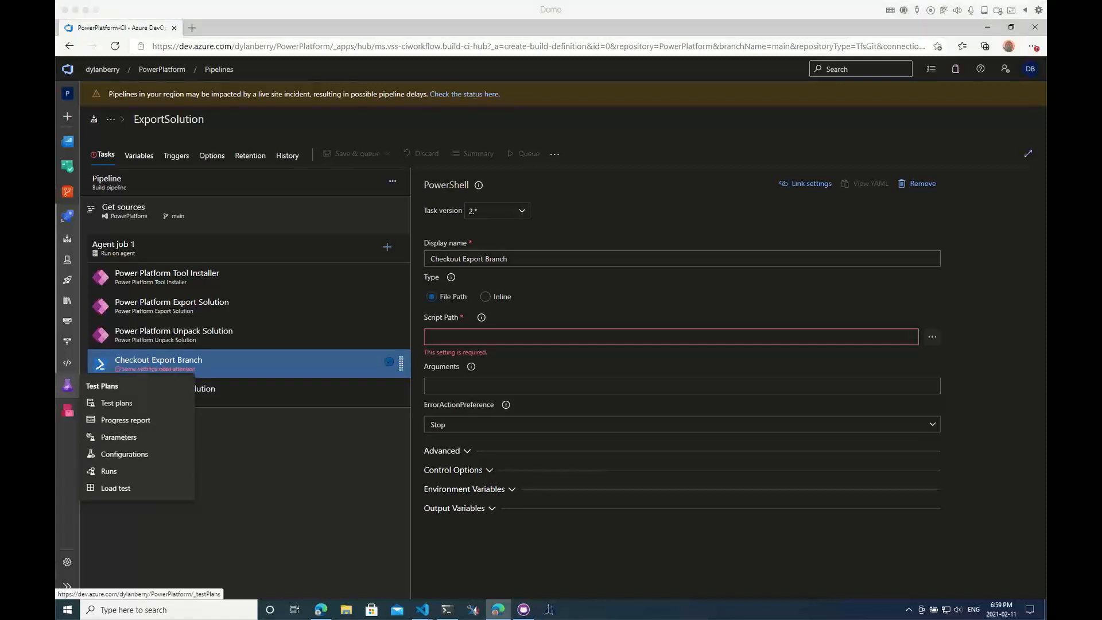
left_click(487, 298)
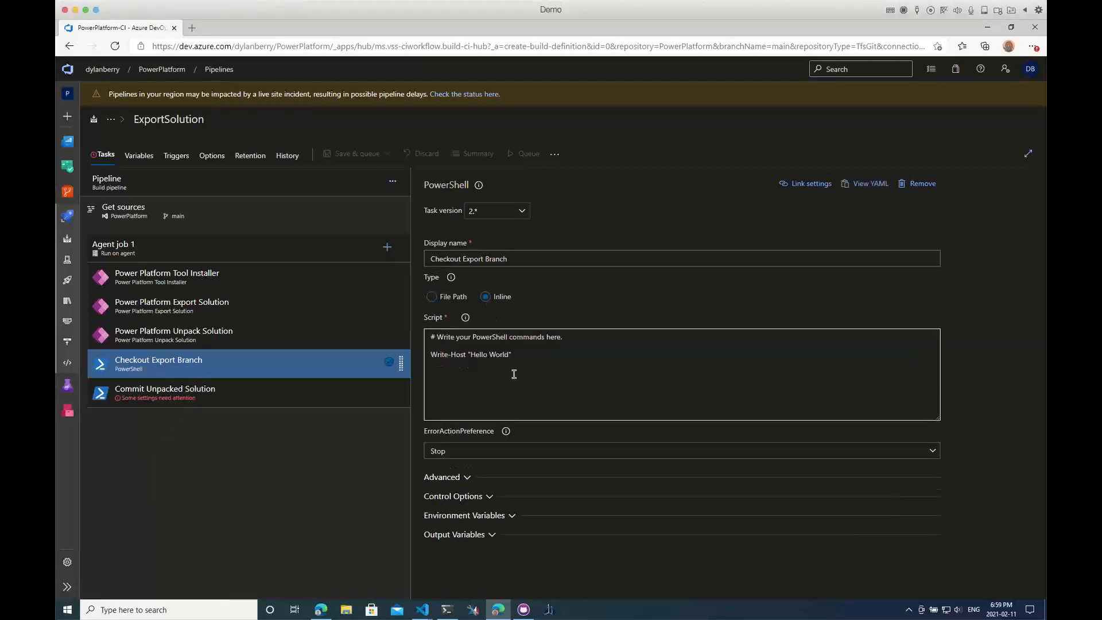
left_click(571, 359)
key("ctrl+a")
key("ctrl+v")
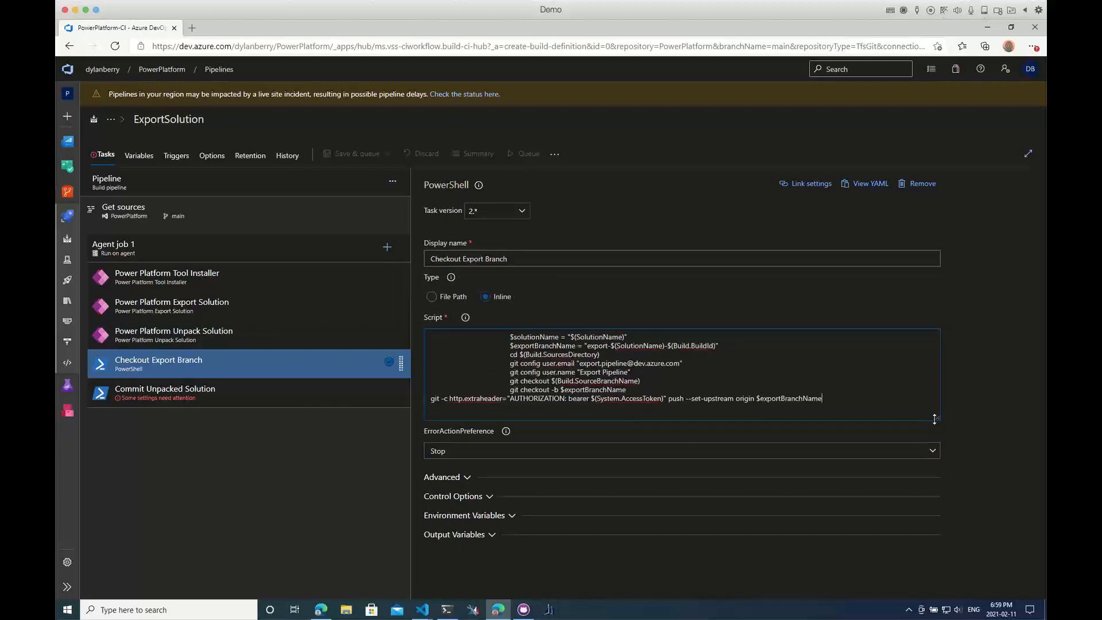
left_click_drag(936, 418, 940, 556)
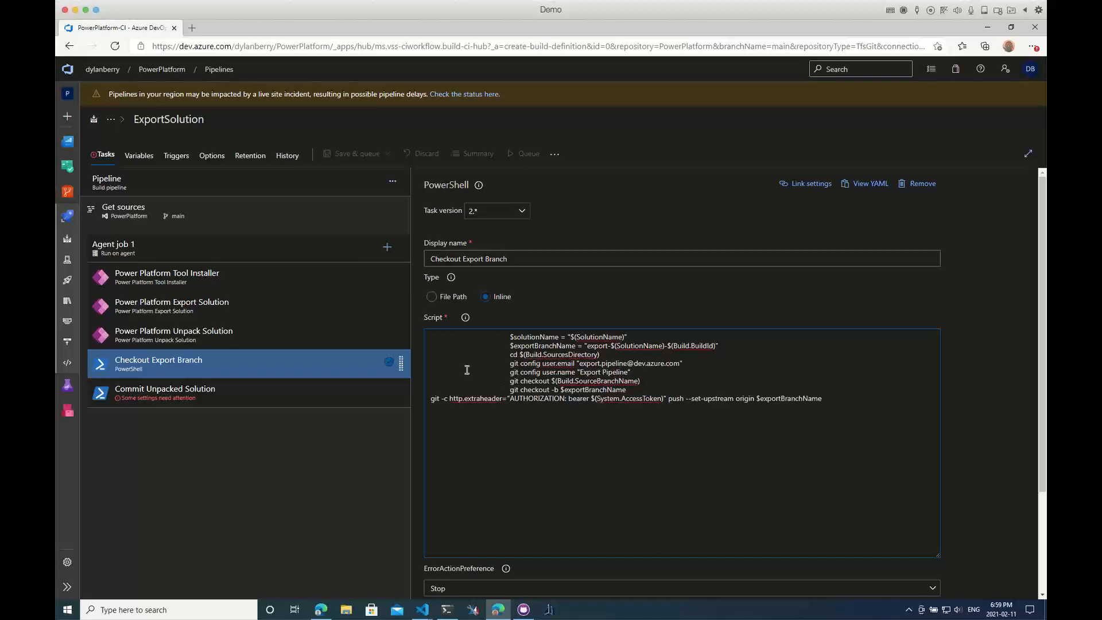
Review the checkout script's solution and branch name variables, the change to the sources directory, and the git user configuration lines.
left_click_drag(509, 391, 489, 356)
left_click(508, 362)
left_click_drag(506, 337, 704, 336)
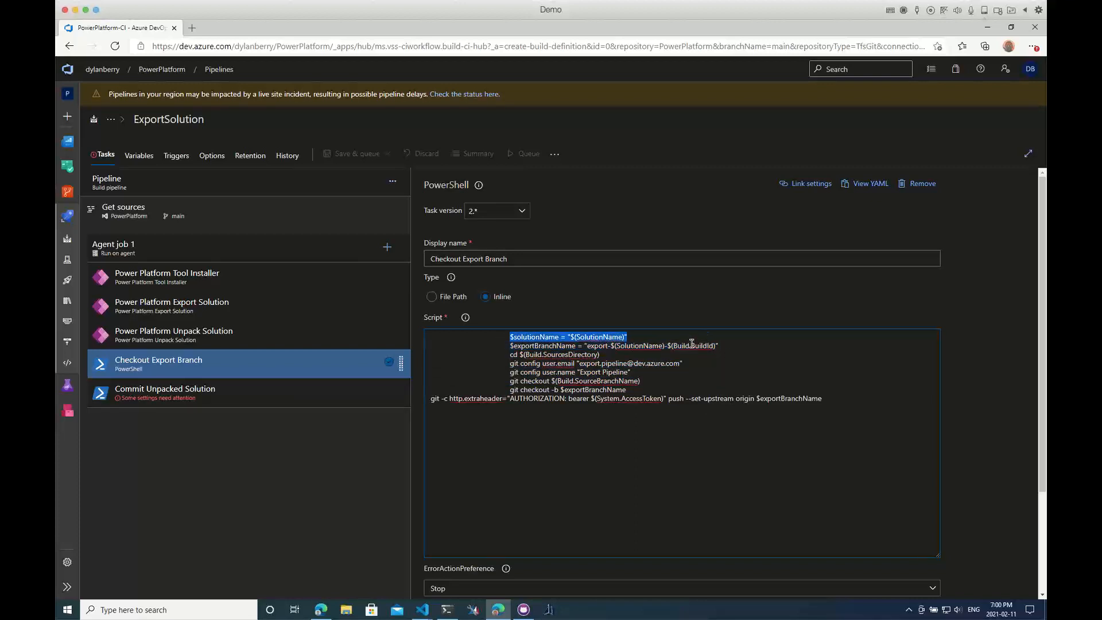
left_click_drag(508, 345, 729, 346)
left_click(729, 346)
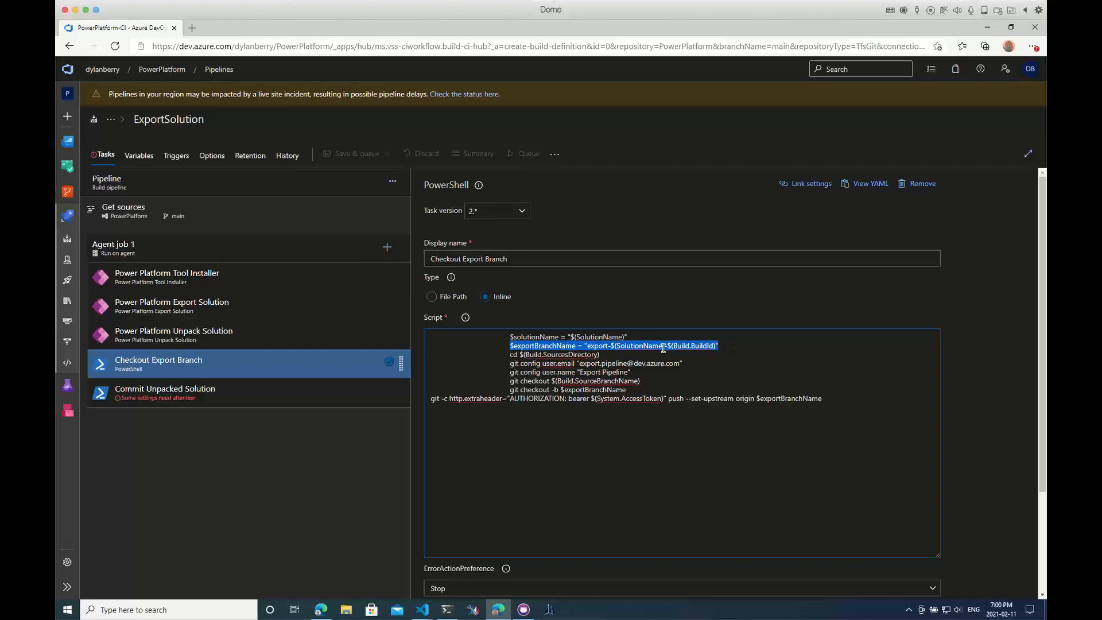
double_click(642, 349)
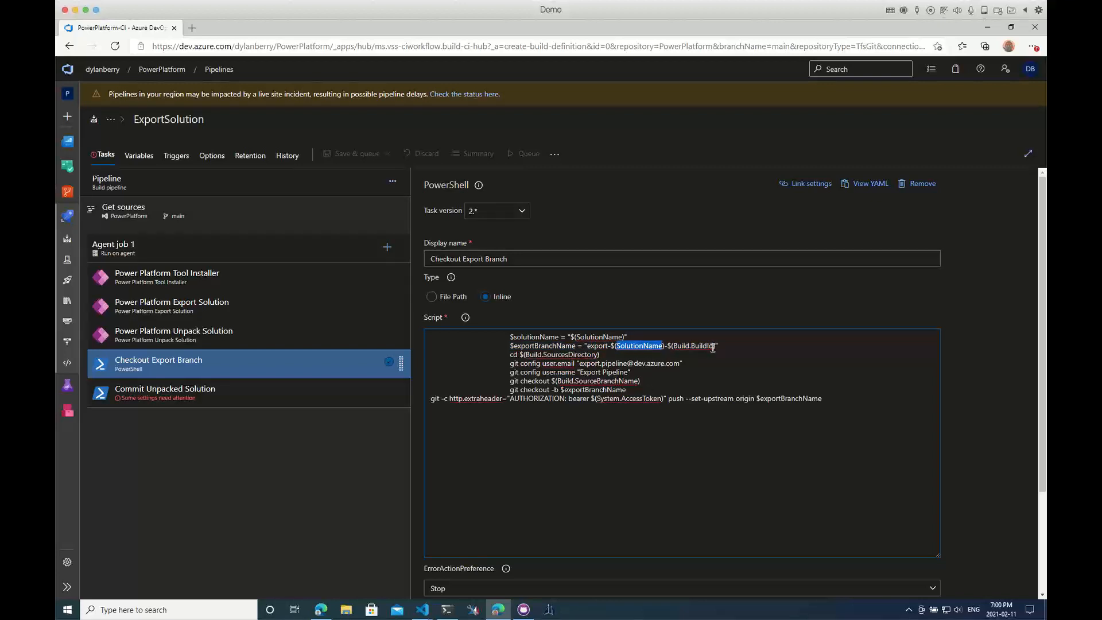
left_click(515, 356)
left_click_drag(515, 355, 616, 356)
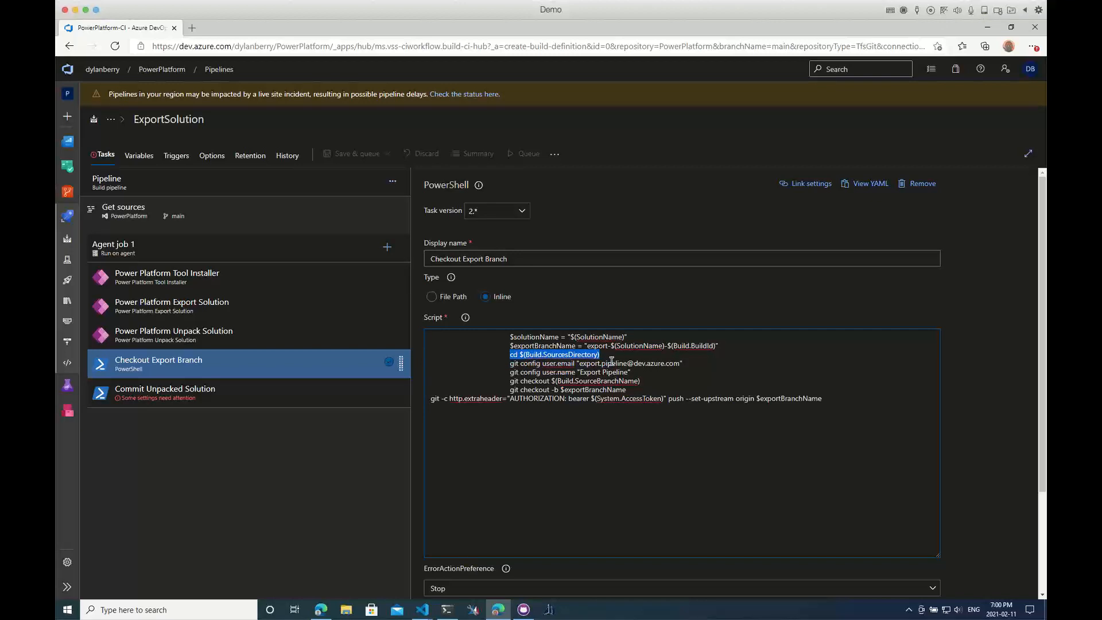
left_click(516, 364)
left_click_drag(516, 364, 690, 373)
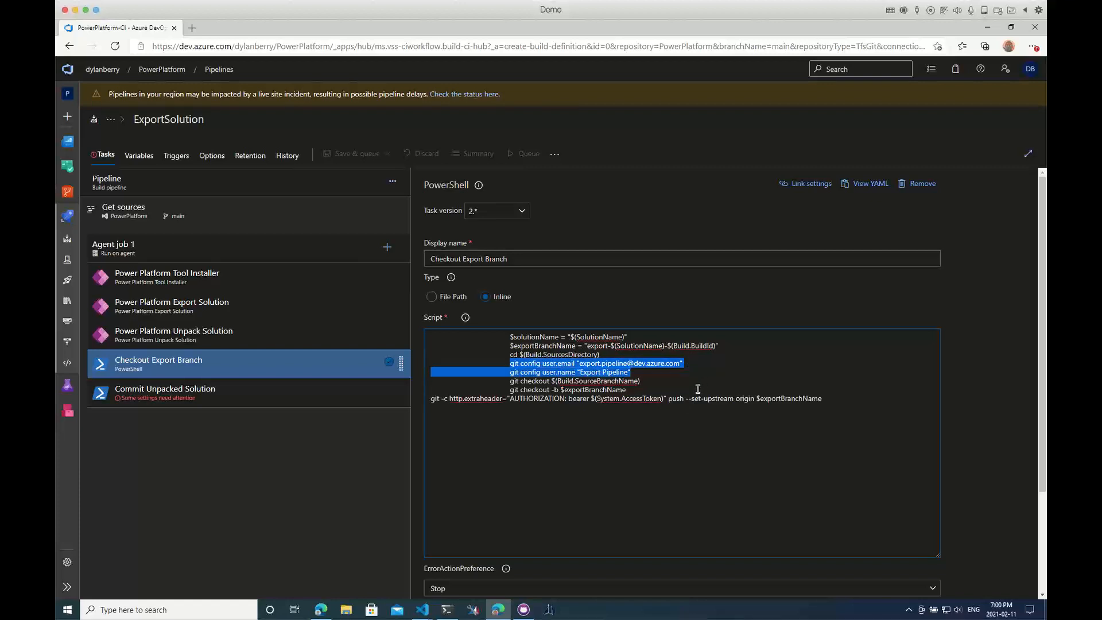
left_click(664, 372)
left_click_drag(664, 372, 671, 353)
left_click(663, 371)
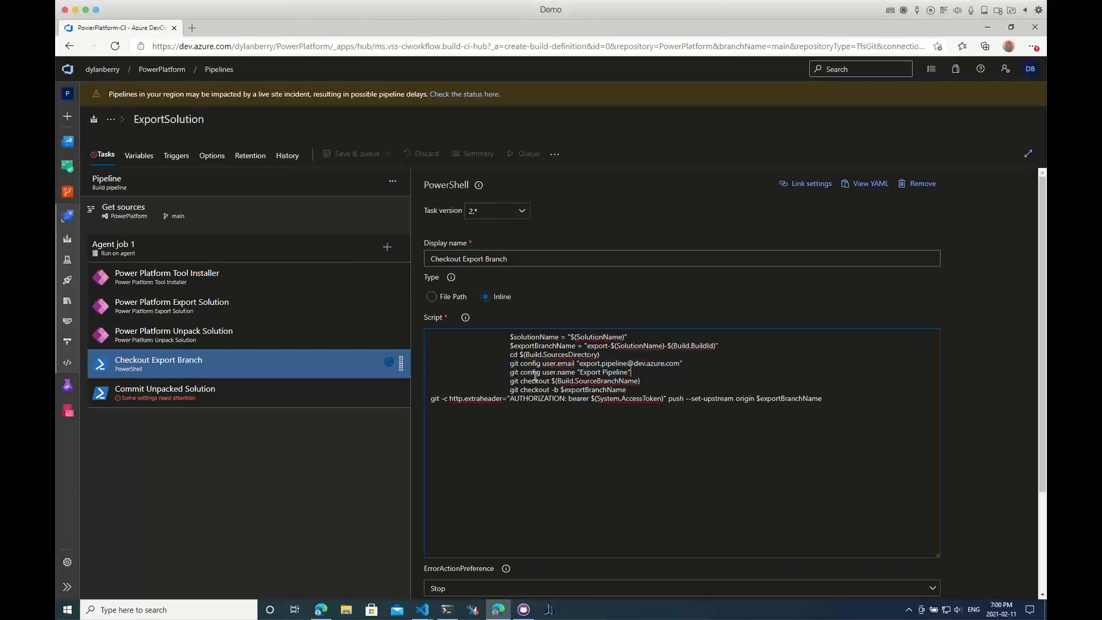
Examine the checkout script's source branch checkout, export branch creation, and authorized push commands.
left_click_drag(510, 380, 667, 383)
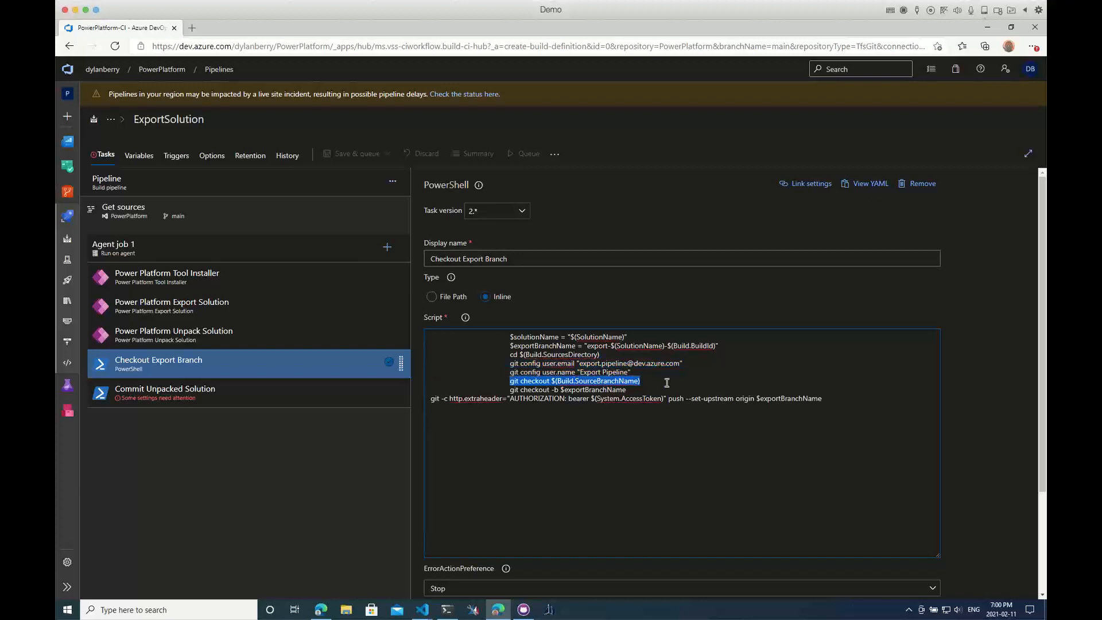
left_click(623, 391)
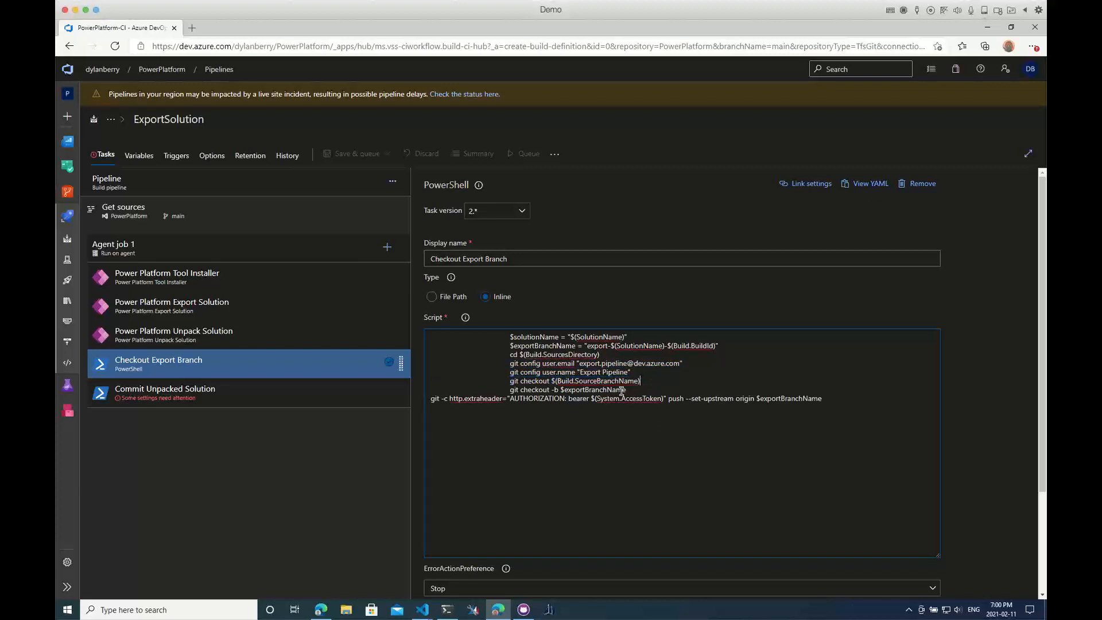
left_click_drag(510, 390, 658, 390)
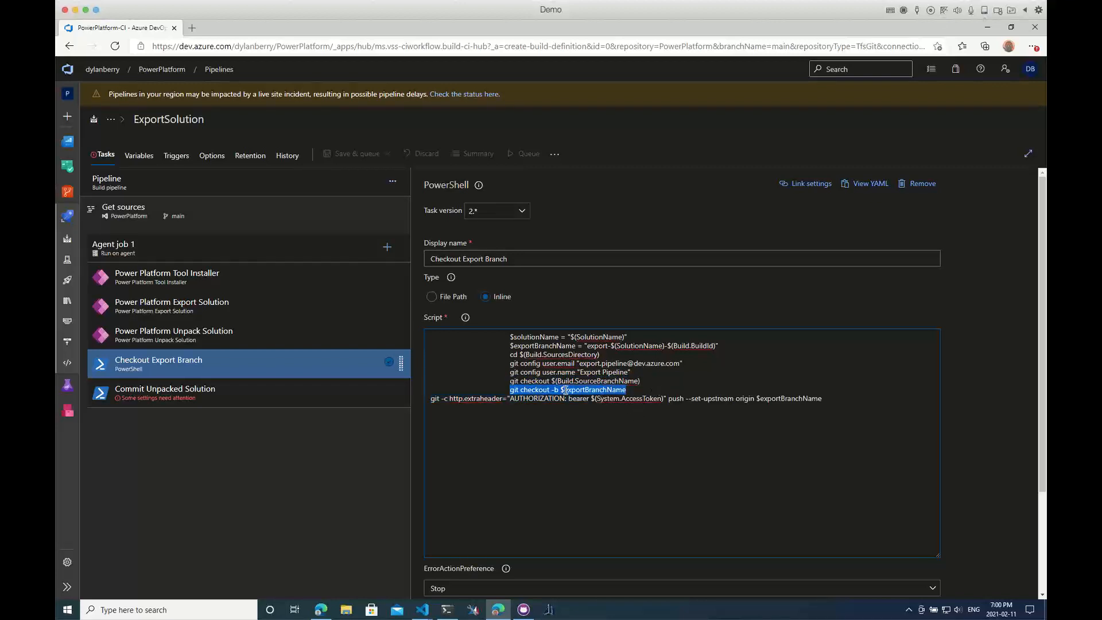
double_click(595, 391)
left_click(437, 406)
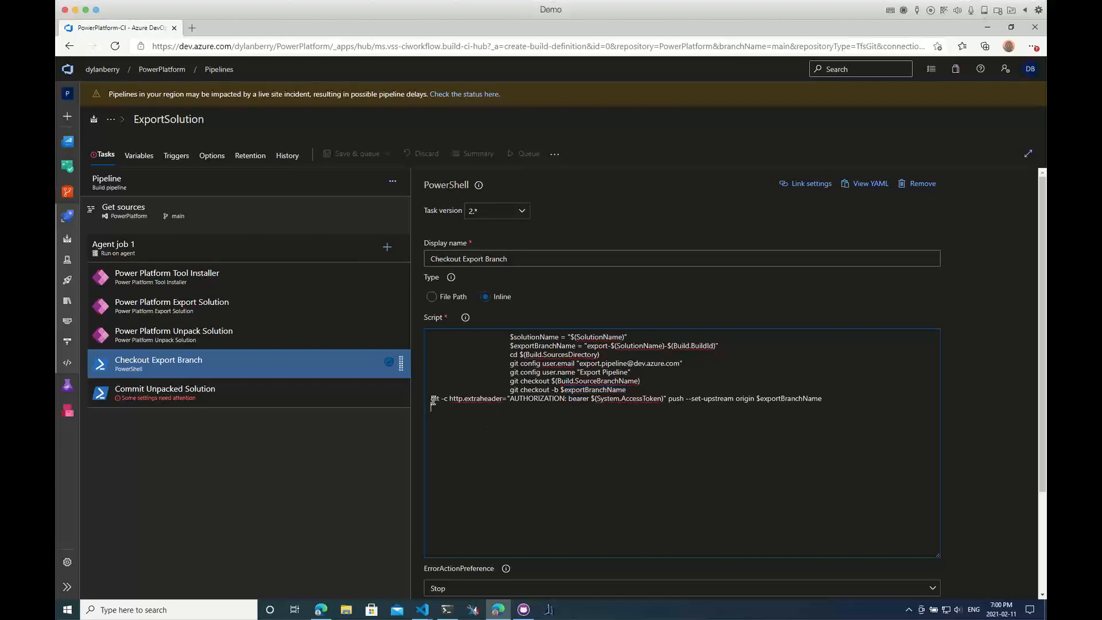
double_click(434, 400)
left_click_drag(503, 404, 829, 400)
left_click(828, 401)
mouse_move(78, 192)
Switch Commit Unpacked Solution to an inline script that stages all files in $(Build.SourcesDirectory), commits them as "$(SolutionName)-$(Build.BuildId)" and pushes.
left_click(196, 397)
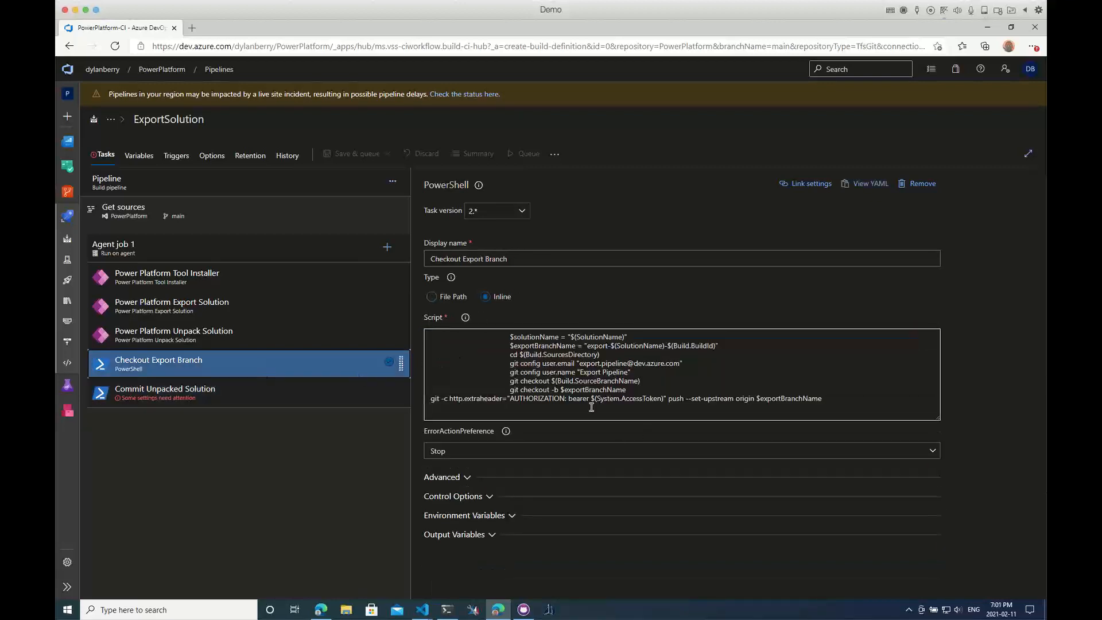
left_click(183, 402)
mouse_move(62, 384)
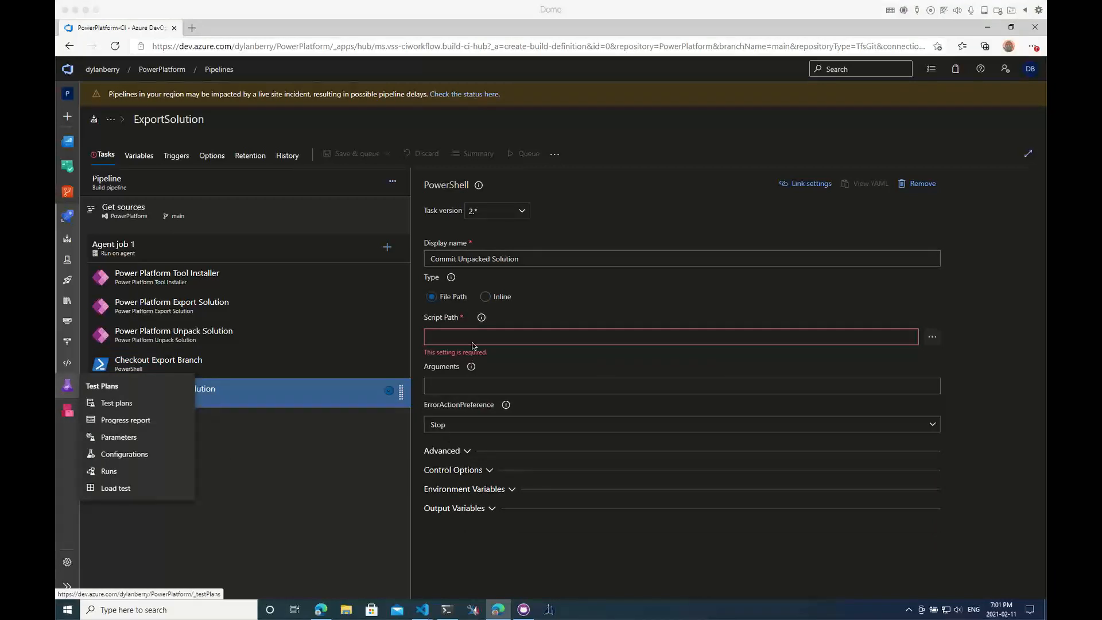
left_click(493, 297)
left_click(561, 376)
key("ctrl+a")
type("cd $(Build.SourcesDirectory) git add --all git commit -m \"$(SolutionName)-$(Build.BuildId)\" git -c http.extraheader=\"AUTHORIZATION: bearer $(System.AccessToken)\" push")
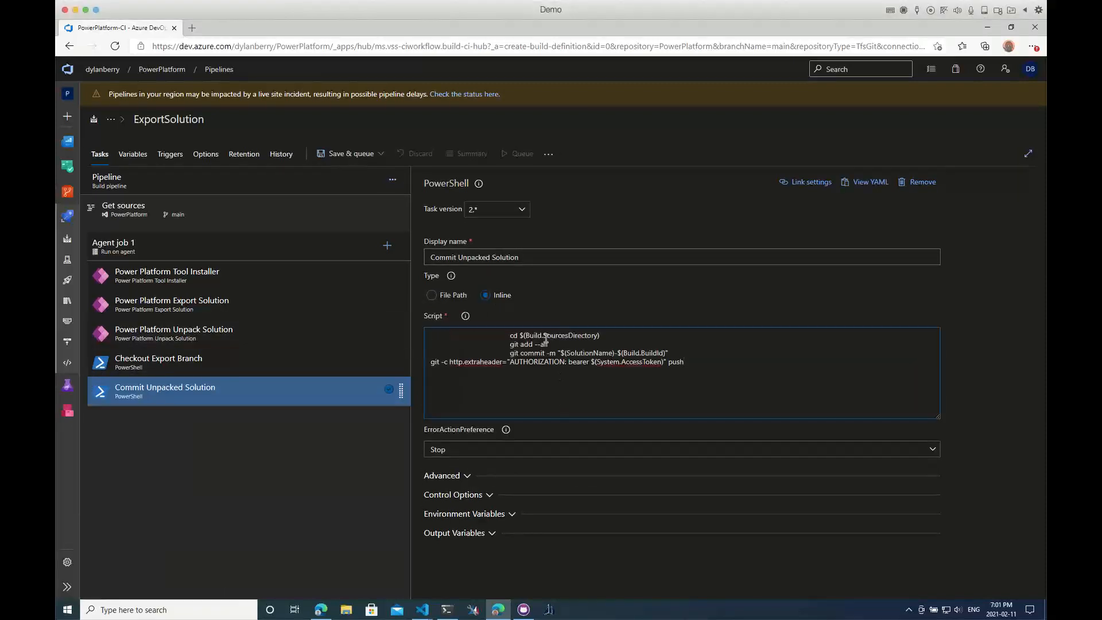
left_click_drag(613, 335, 508, 345)
left_click_drag(684, 353, 512, 353)
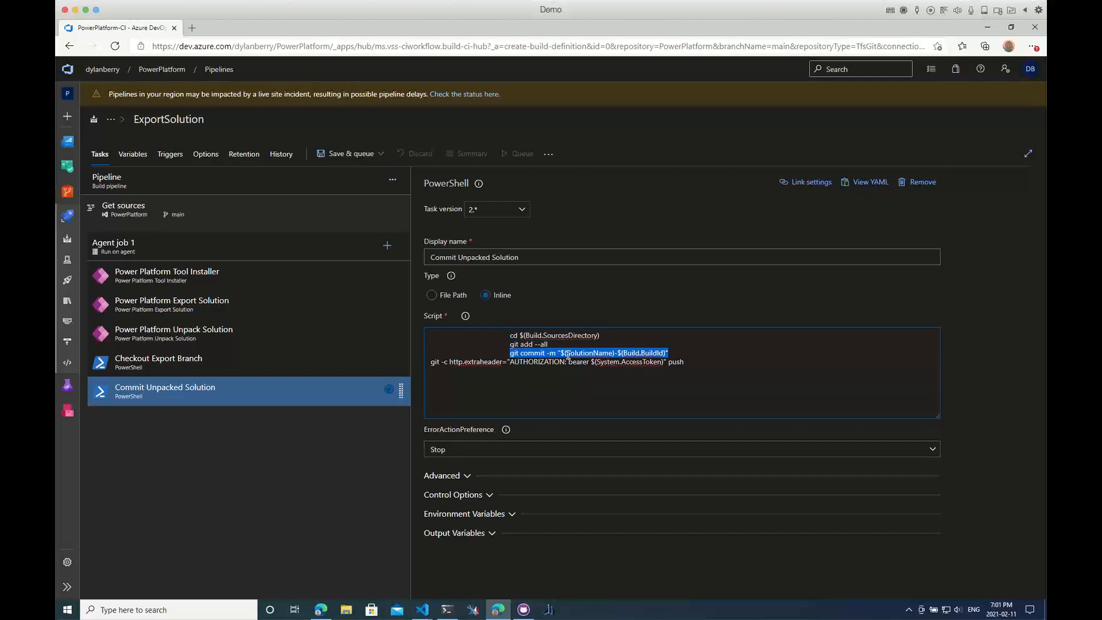
left_click(704, 361)
triple_click(440, 363)
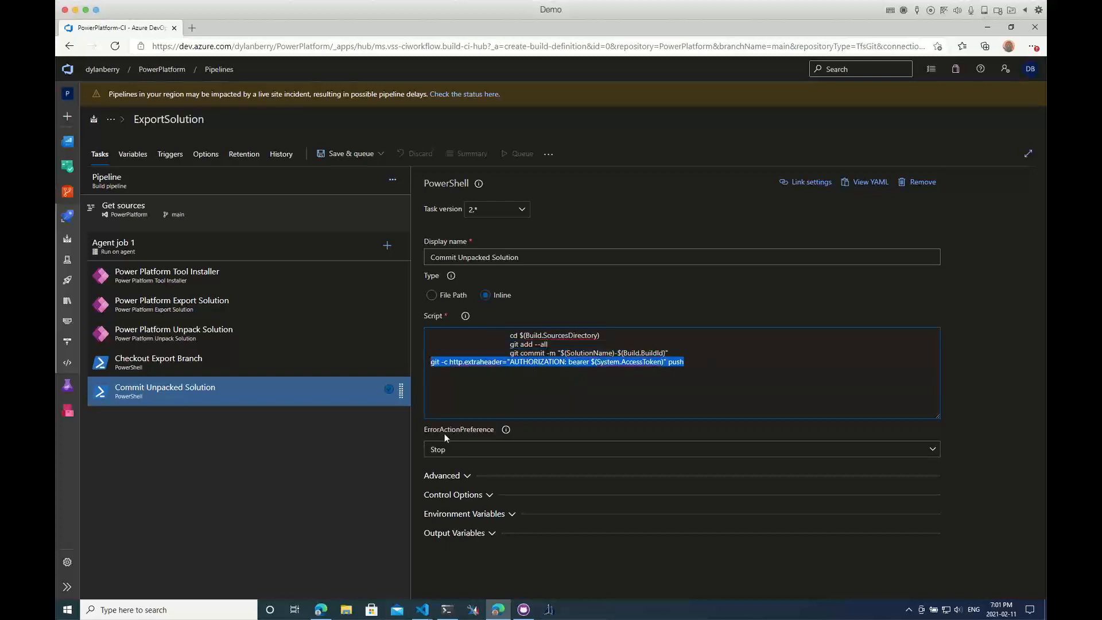
left_click(676, 371)
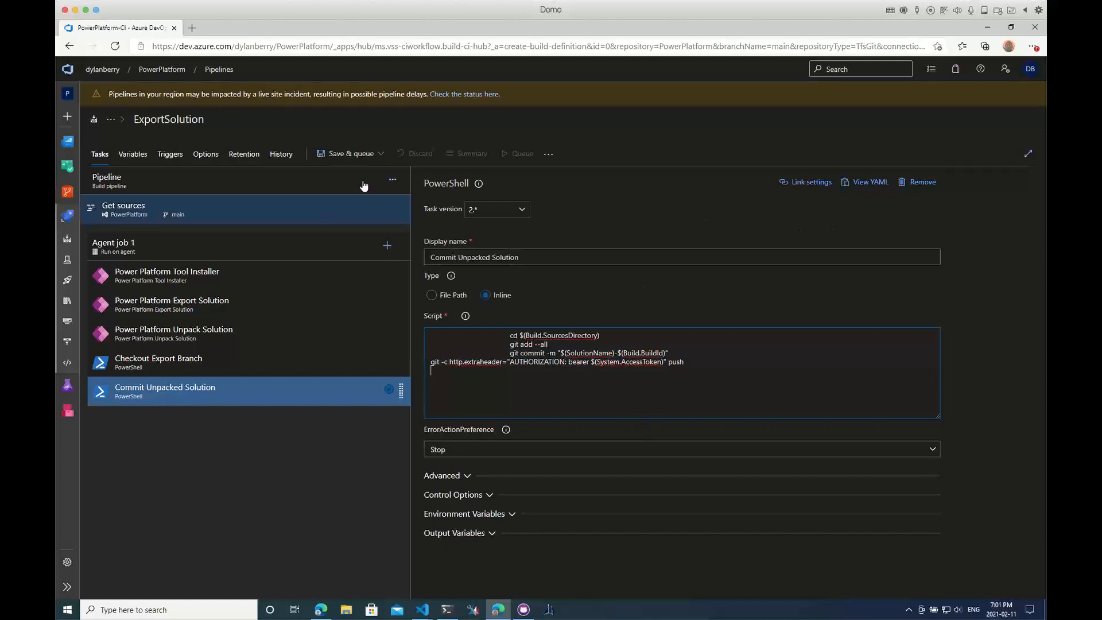
Try to save and run the pipeline on the main branch with system diagnostics enabled.
left_click(381, 153)
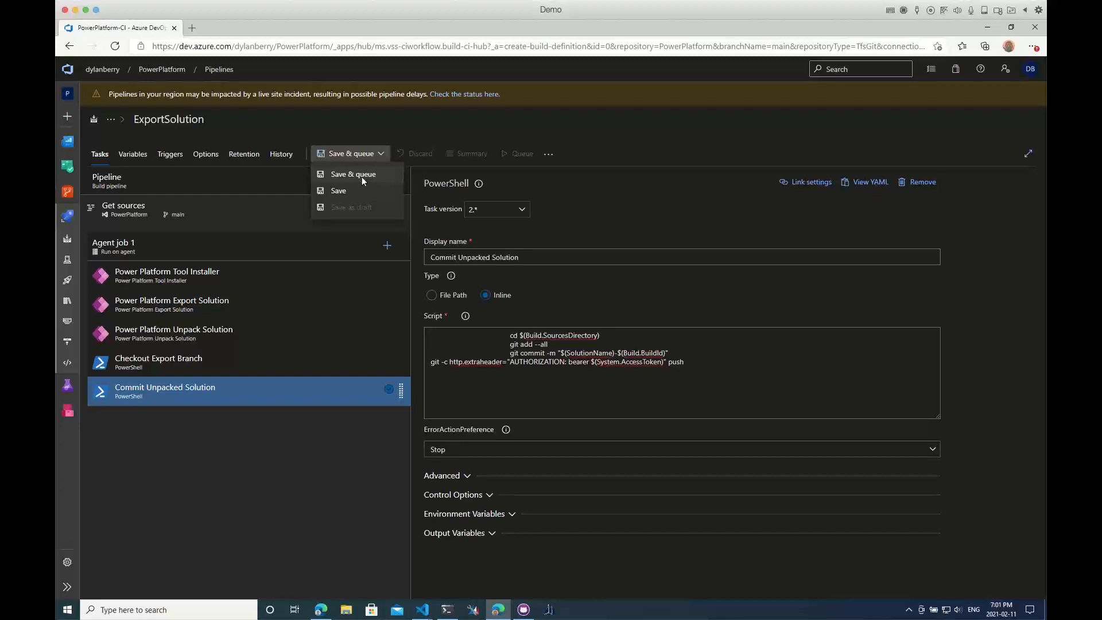
left_click(361, 177)
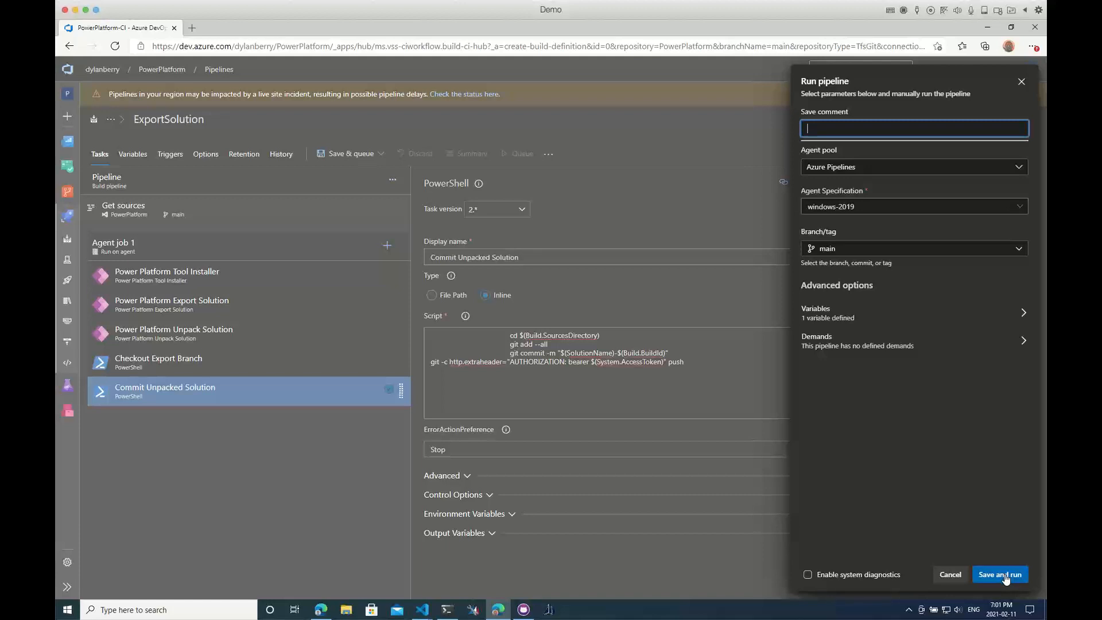
left_click(883, 575)
left_click(999, 578)
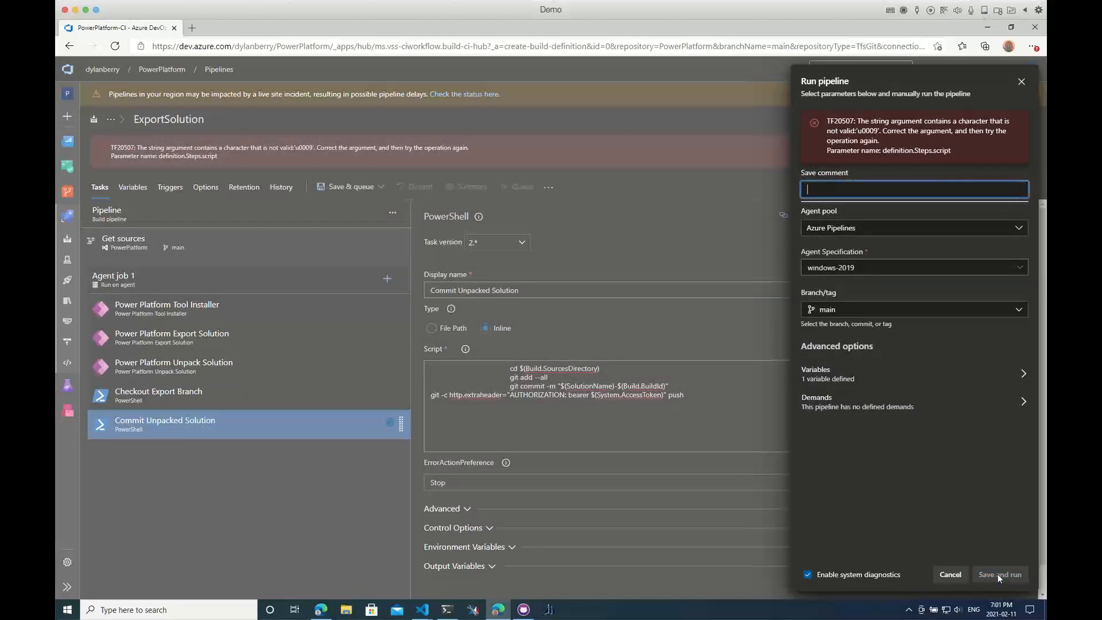
left_click(950, 574)
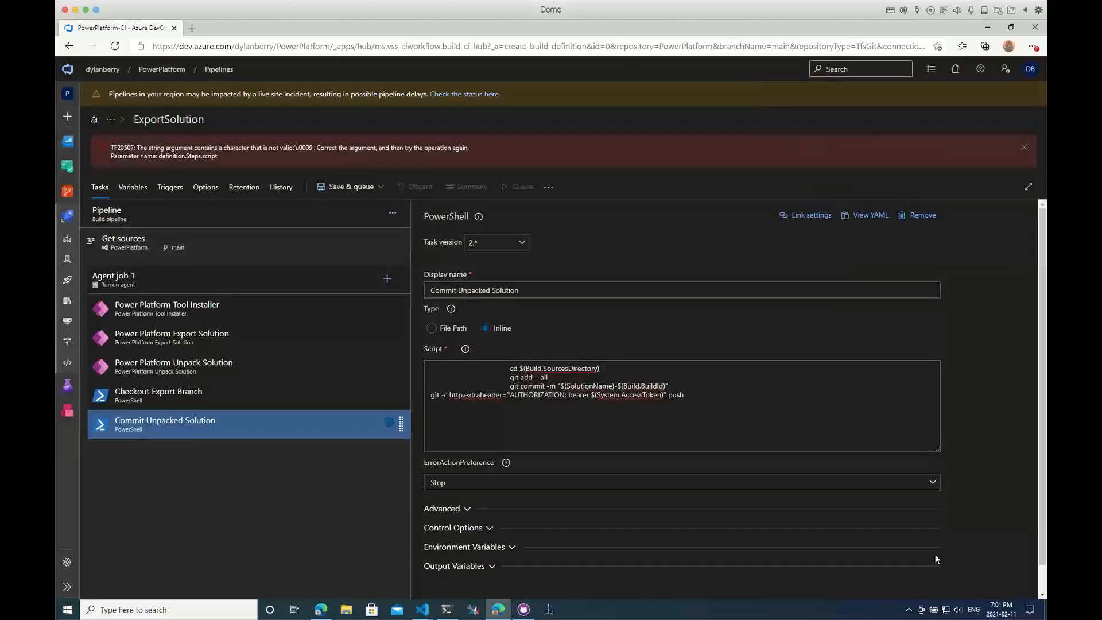
Copy the Commit Unpacked Solution script into a new untitled file in Visual Studio Code.
left_click_drag(720, 396, 415, 367)
key("ctrl+c")
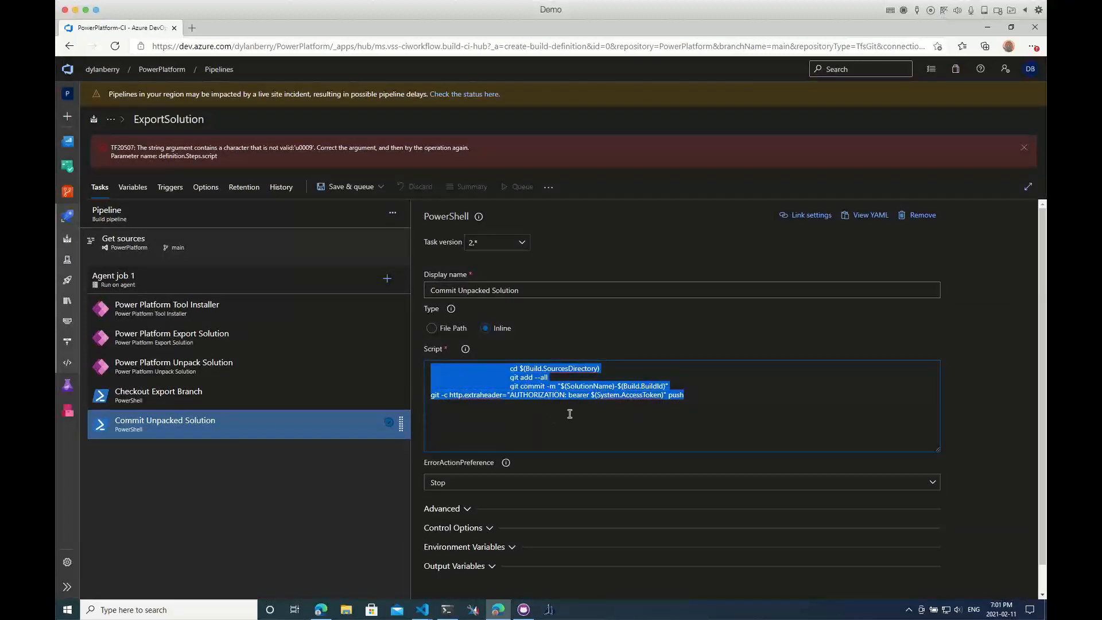
left_click(423, 610)
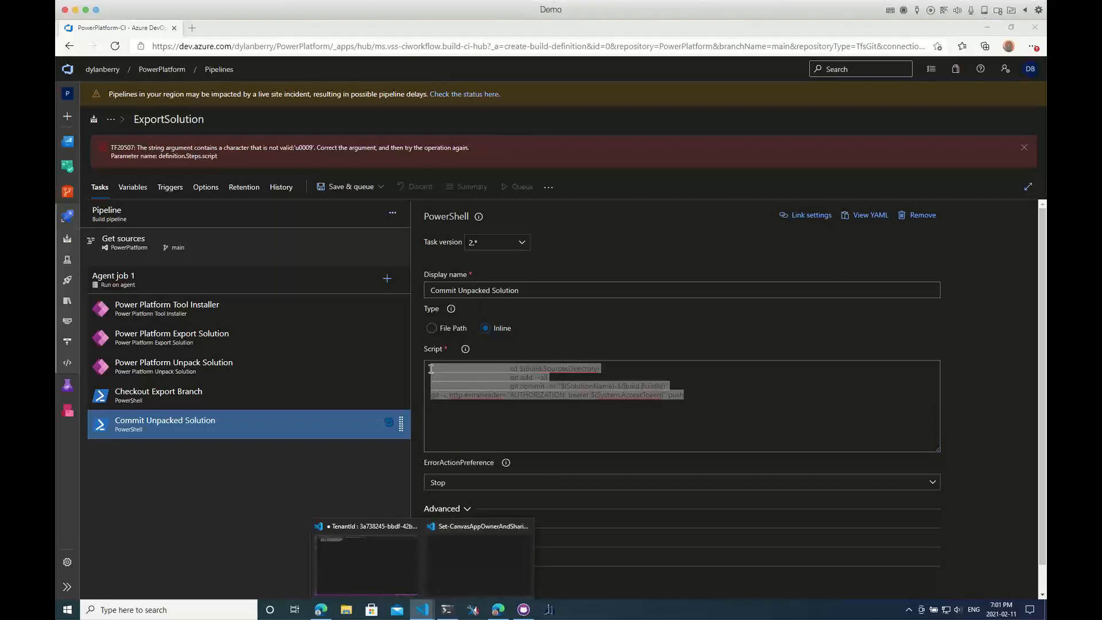
left_click(394, 560)
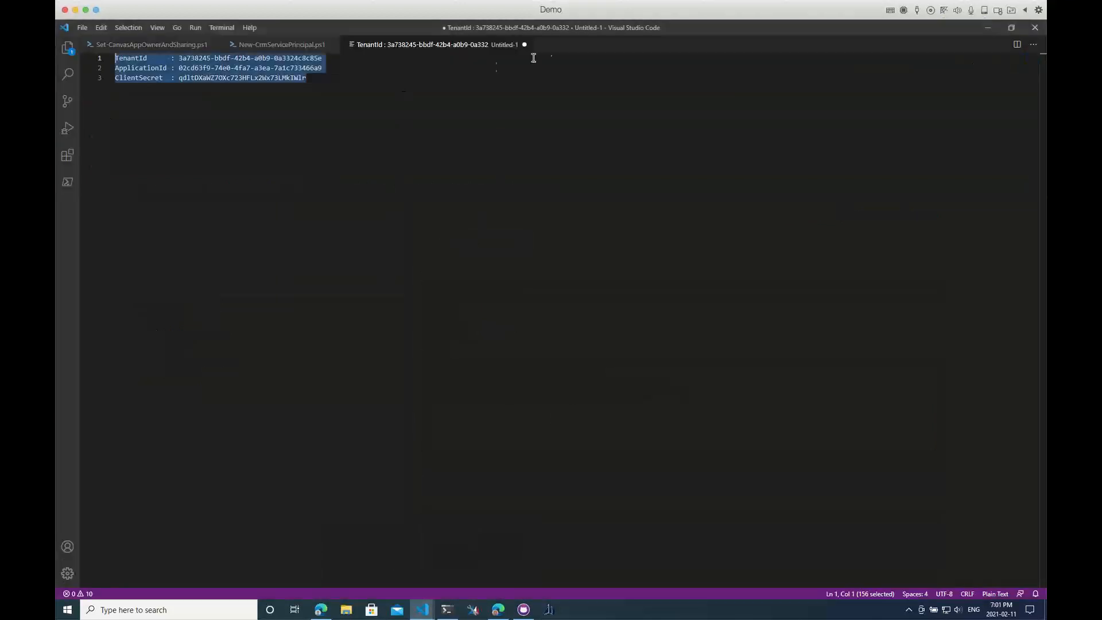
double_click(564, 45)
key("ctrl+v")
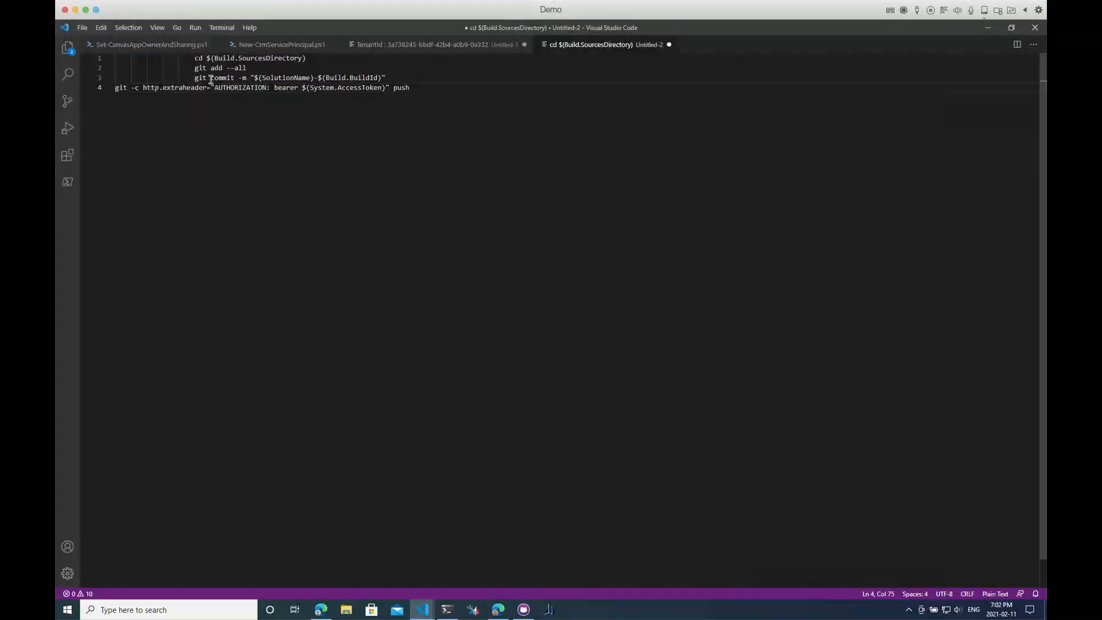
Remove the leading tab indentation from the first three lines of the copied commit script.
left_click(194, 58)
left_click_drag(194, 58, 95, 75)
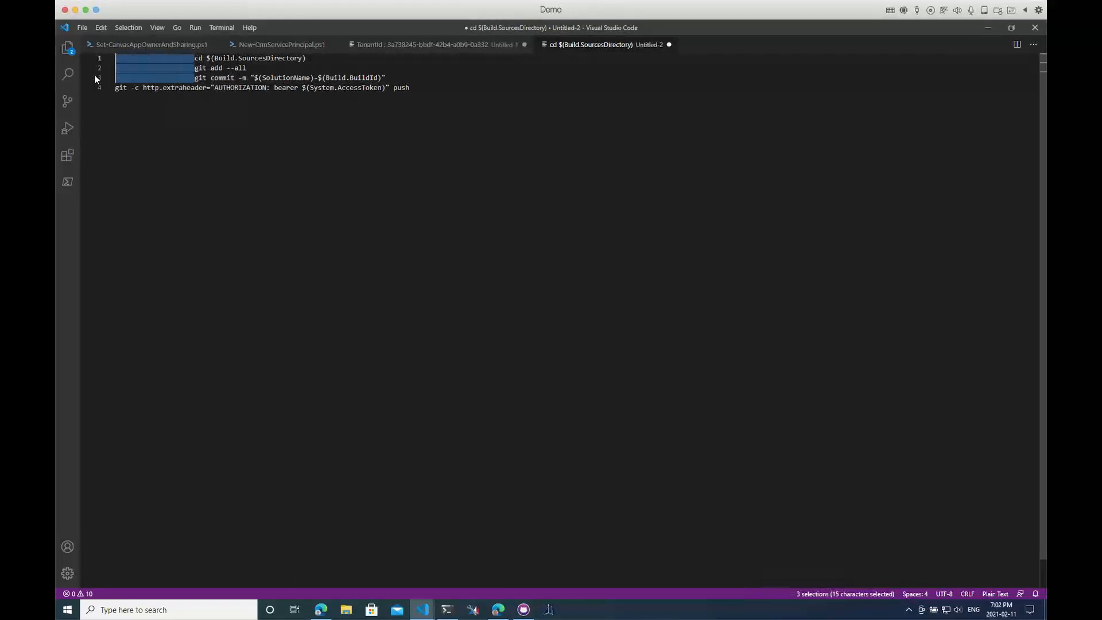
key("BackSpace")
left_click(437, 85)
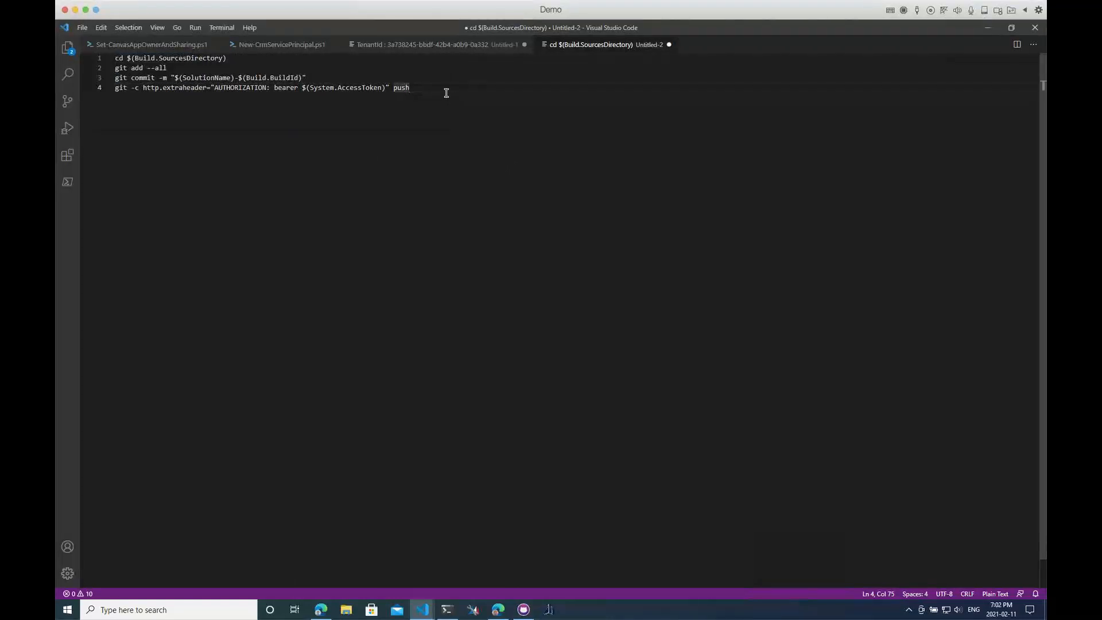
Replace the Commit Unpacked Solution inline script in Azure DevOps with the unindented version from Visual Studio Code.
left_click_drag(442, 89, 98, 58)
key("ctrl+c")
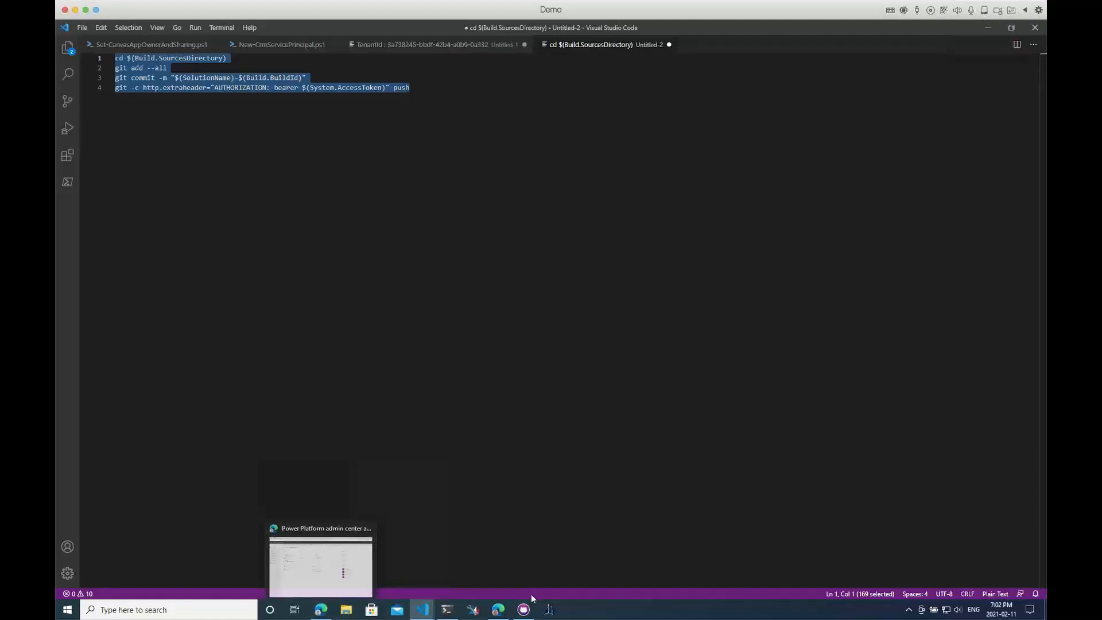
left_click(321, 611)
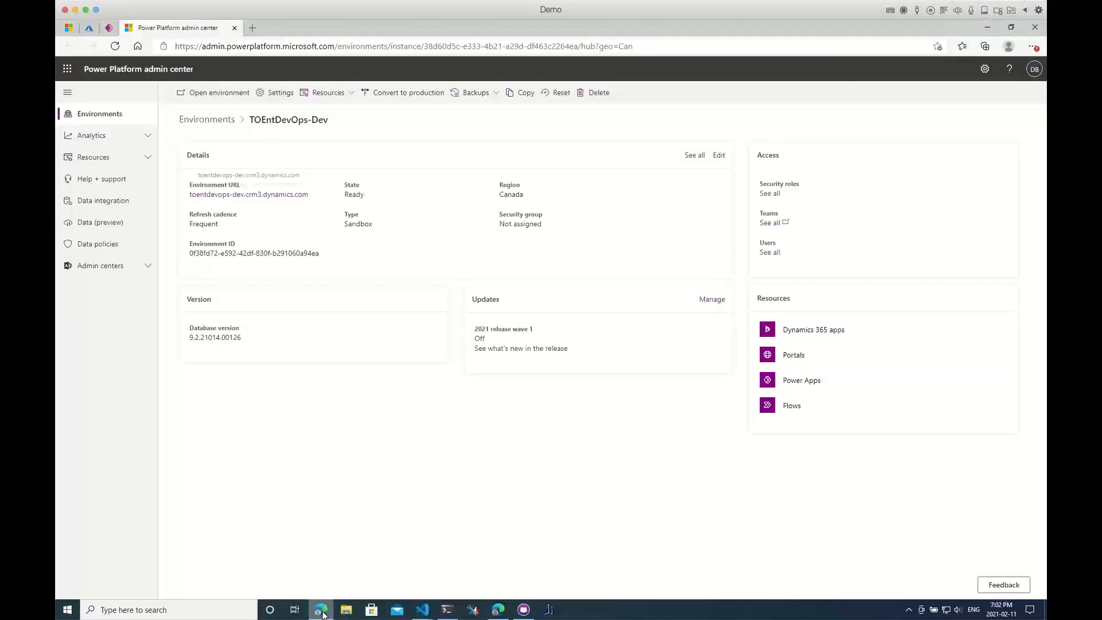
left_click(500, 611)
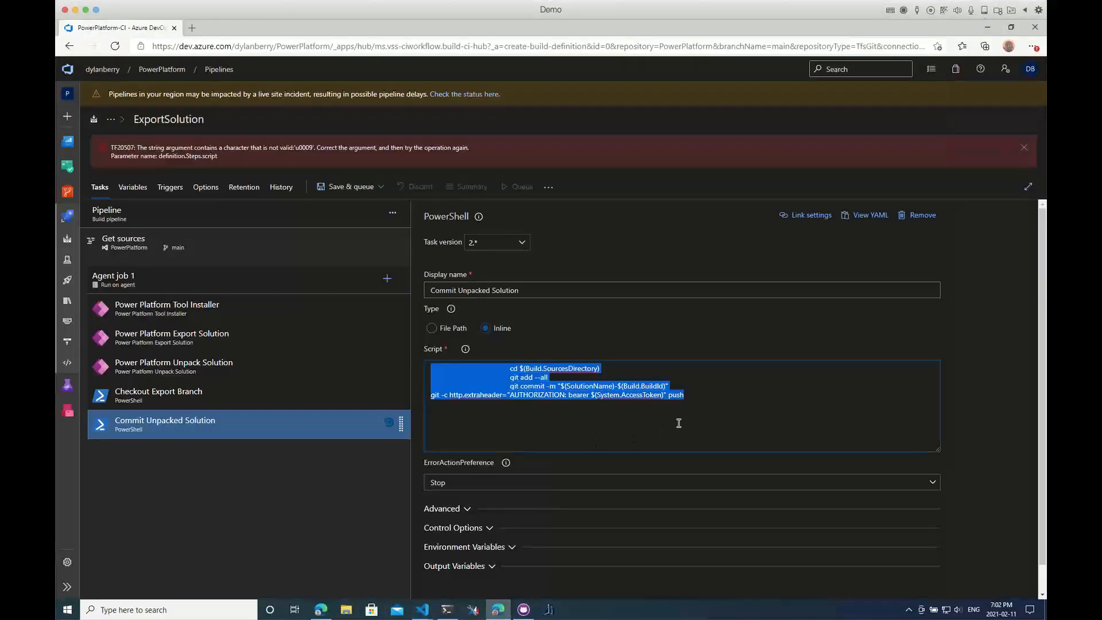
key("ctrl+v")
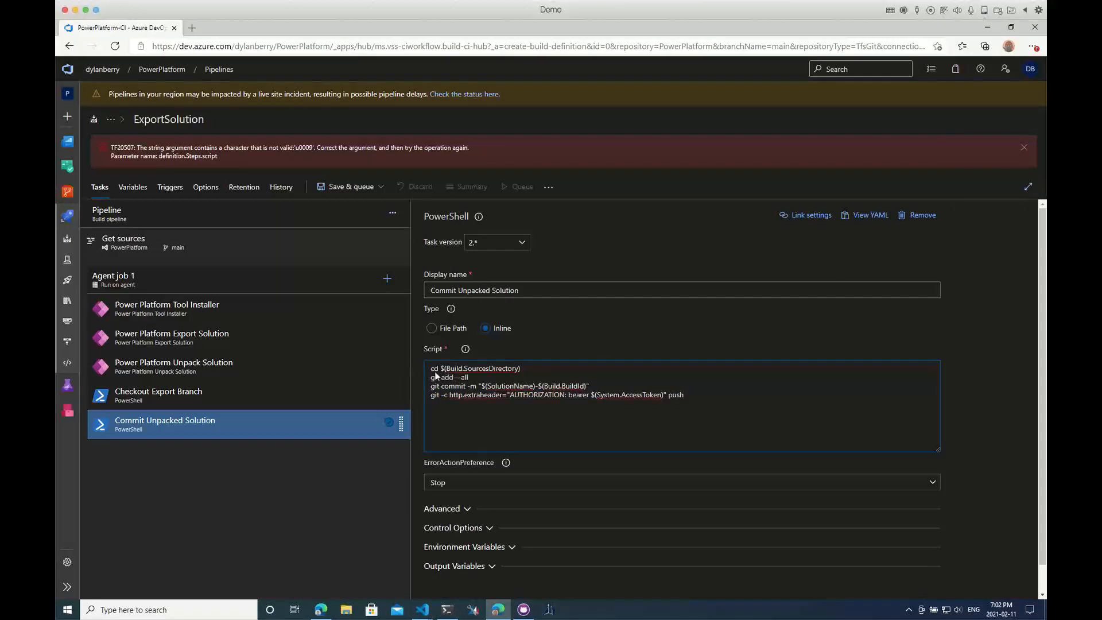
Copy the Checkout Export Branch inline script into the untitled Visual Studio Code file, replacing the commit script there.
left_click(214, 395)
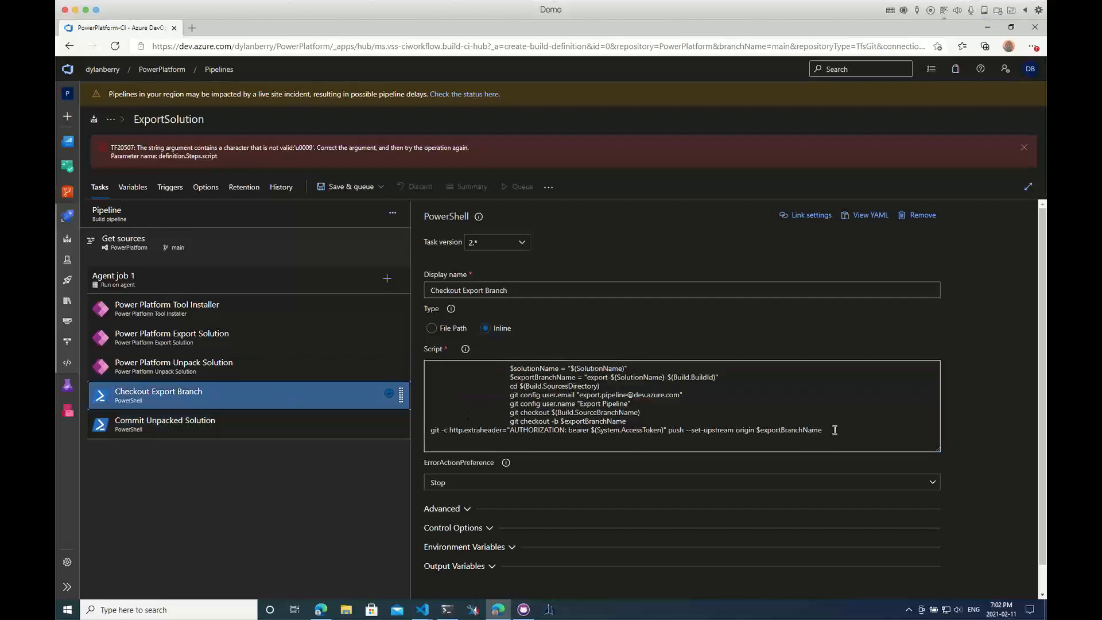
left_click_drag(834, 431, 398, 370)
key("ctrl+c")
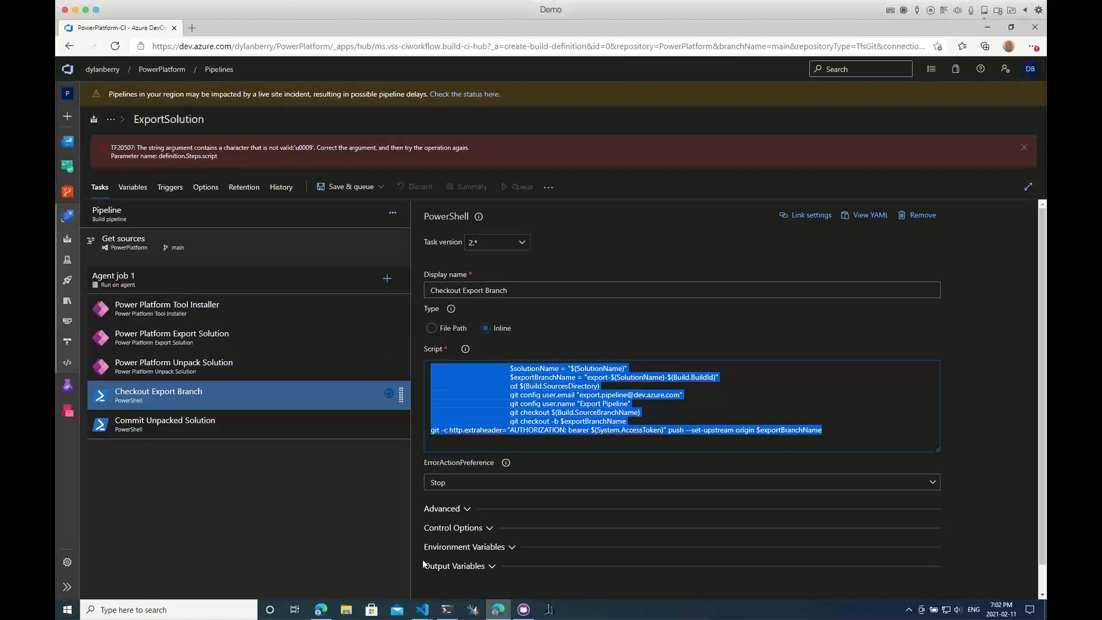
left_click(422, 610)
left_click(376, 543)
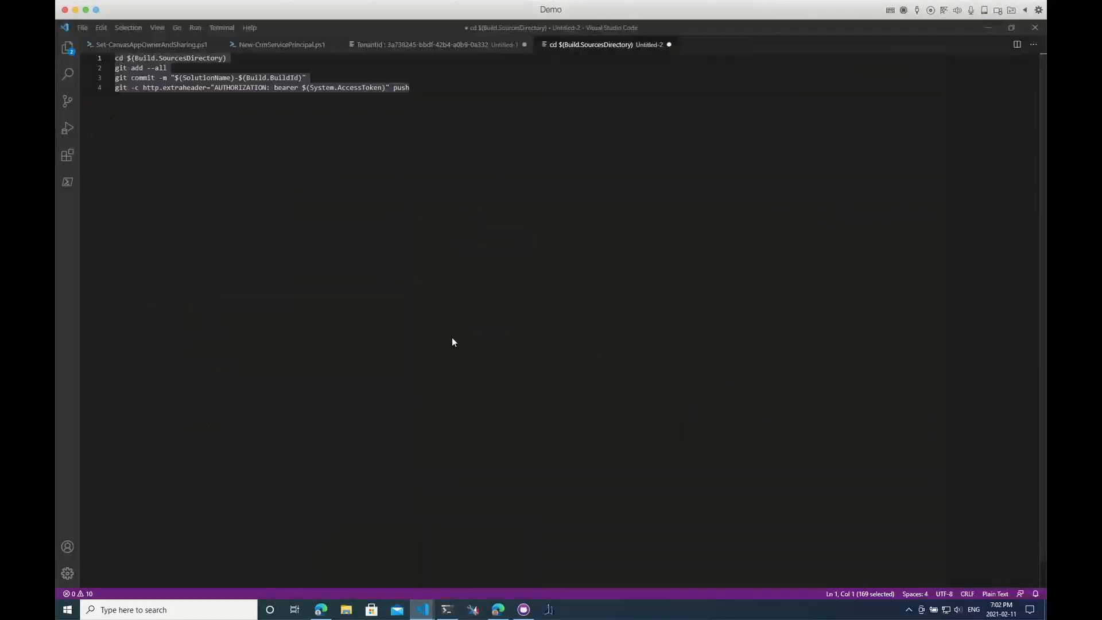
key("ctrl+v")
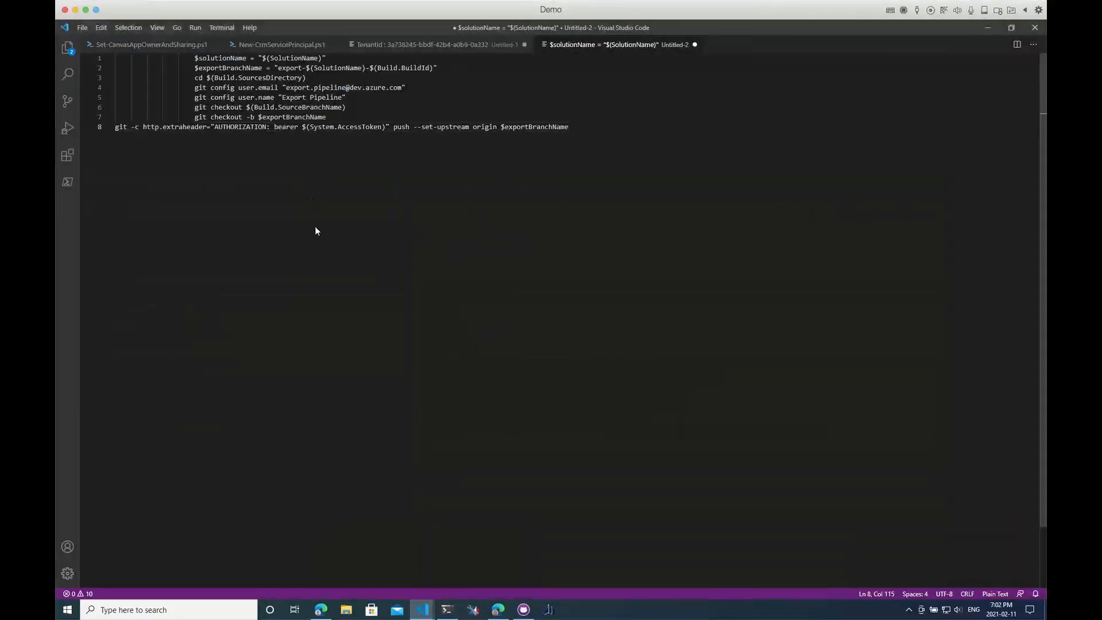
Remove the leading tab indentation from the first seven lines of the copied checkout script.
left_click(194, 57)
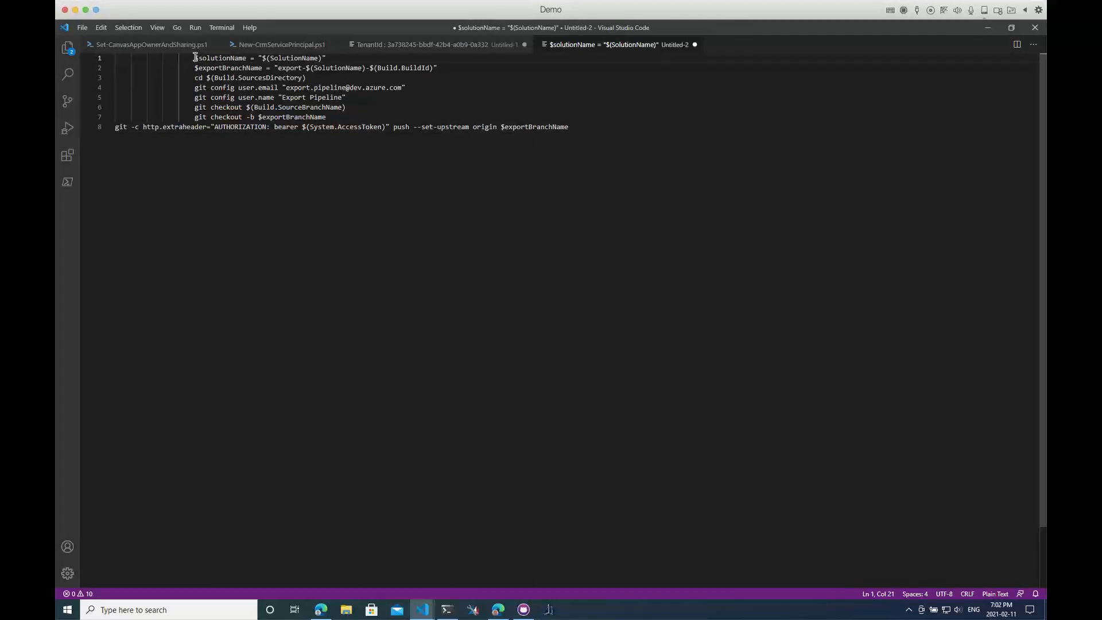
left_click_drag(195, 57, 91, 115)
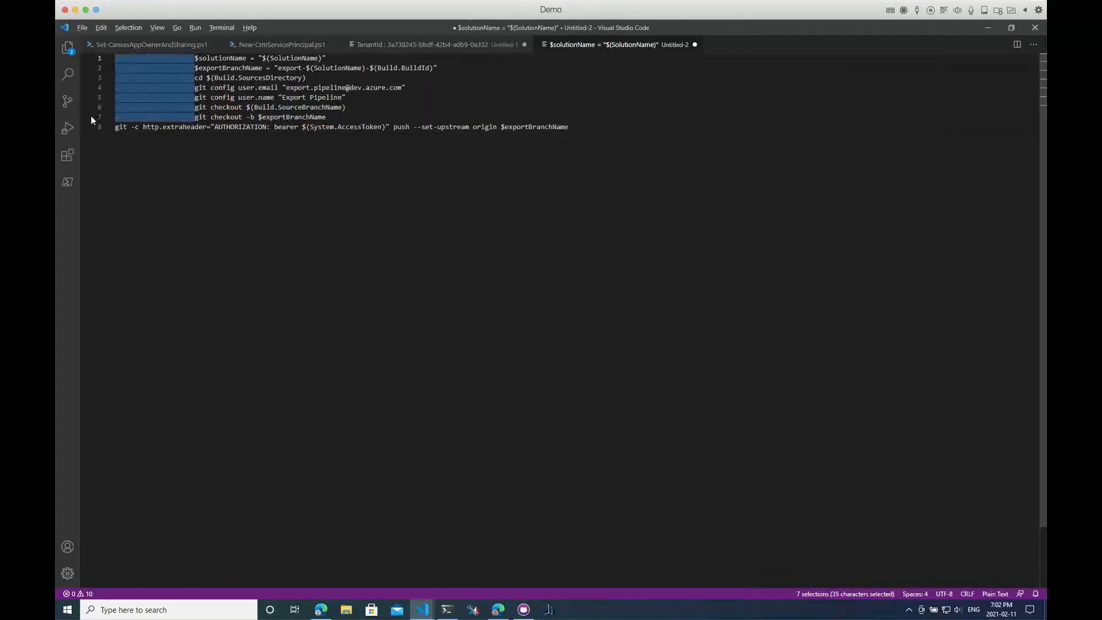
key("BackSpace")
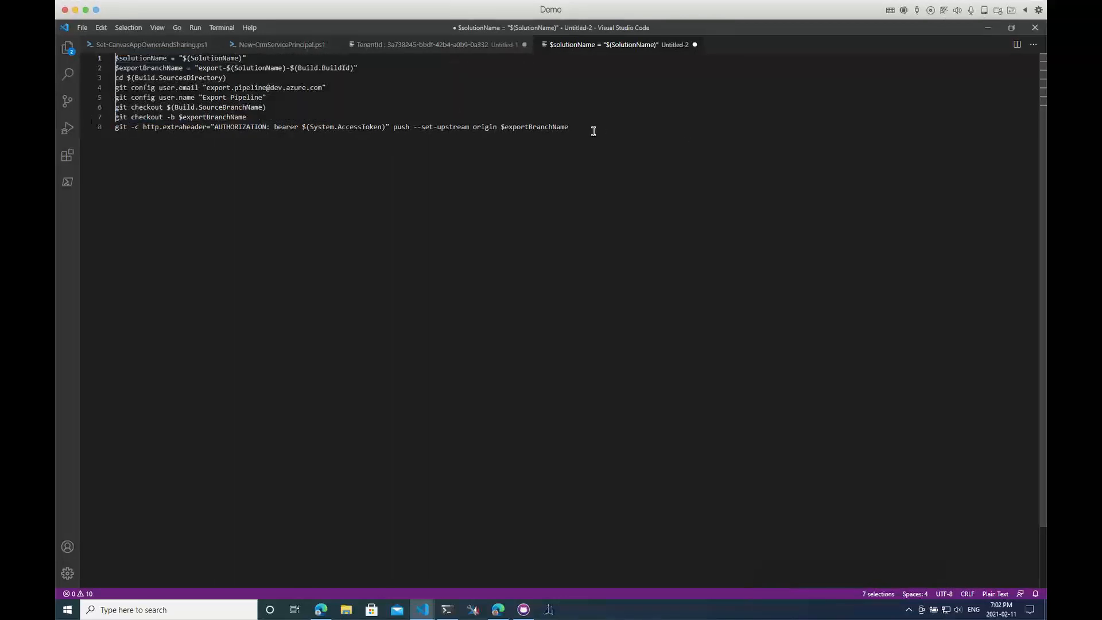
Replace the Checkout Export Branch inline script in Azure DevOps with the unindented version from Visual Studio Code.
left_click_drag(592, 129, 79, 45)
key("ctrl+c")
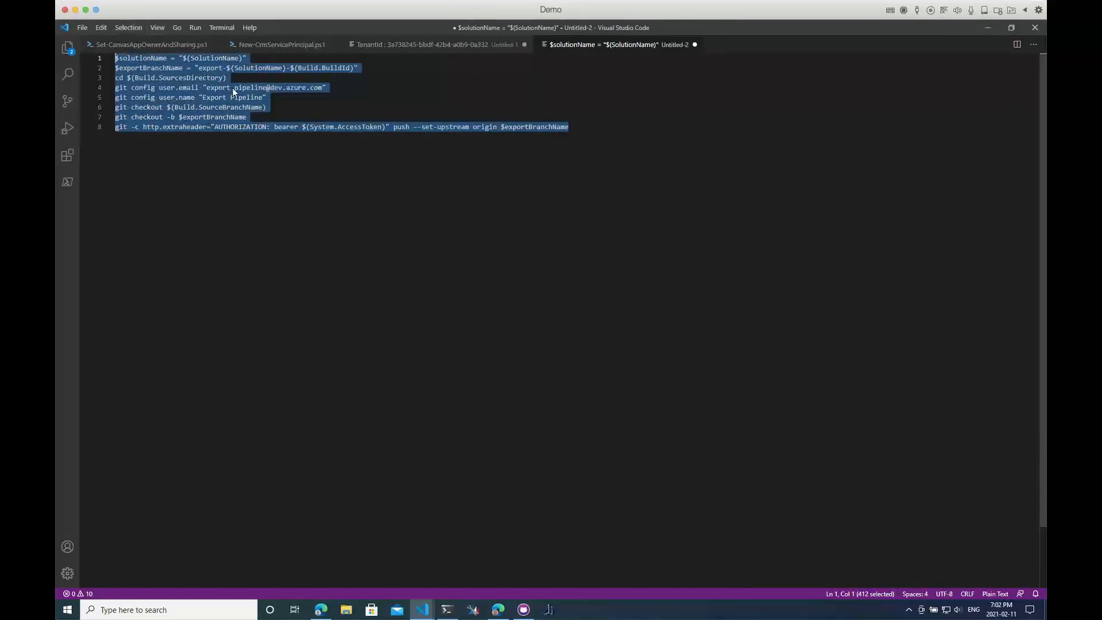
key("alt+Tab")
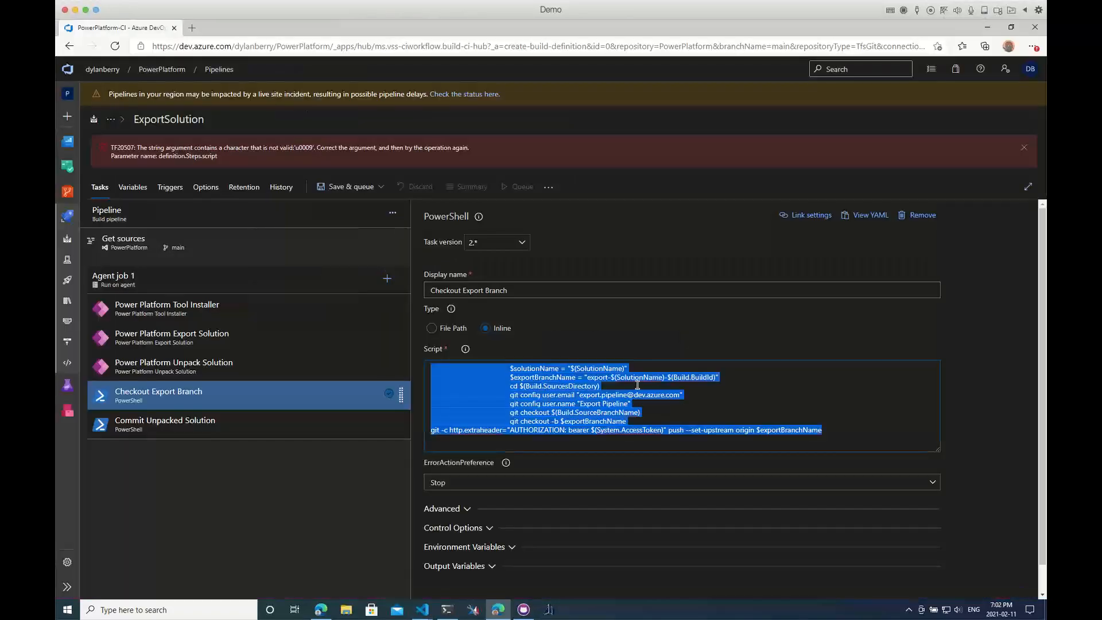
left_click(824, 428)
left_click_drag(842, 432, 417, 367)
key("ctrl+v")
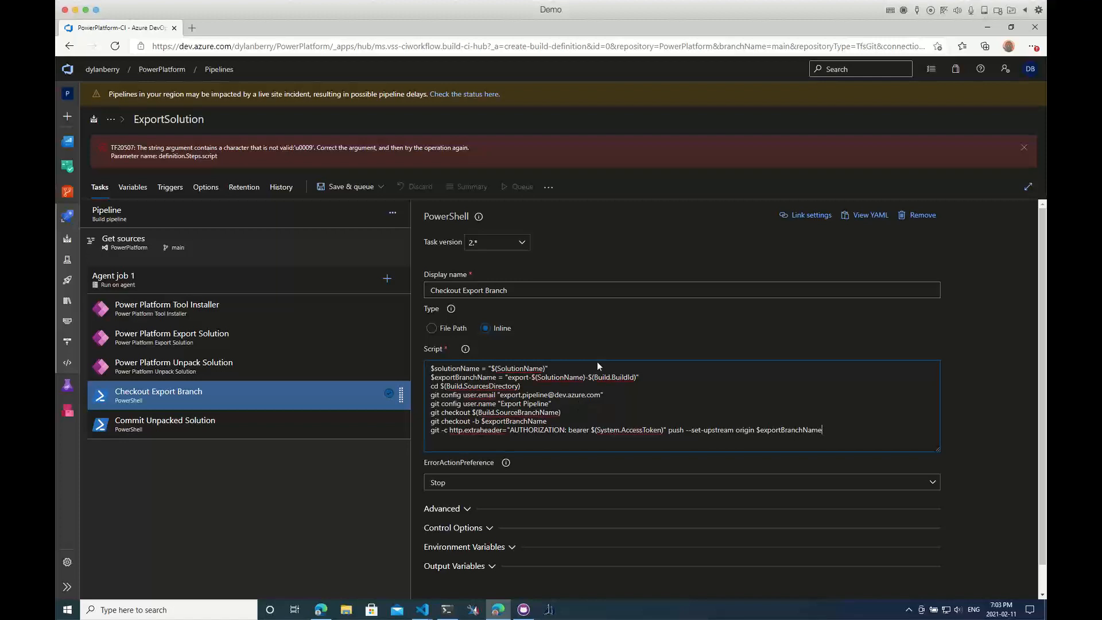
Save and run the ExportSolution pipeline on the main branch, choosing to leave the editor page when asked.
left_click(363, 188)
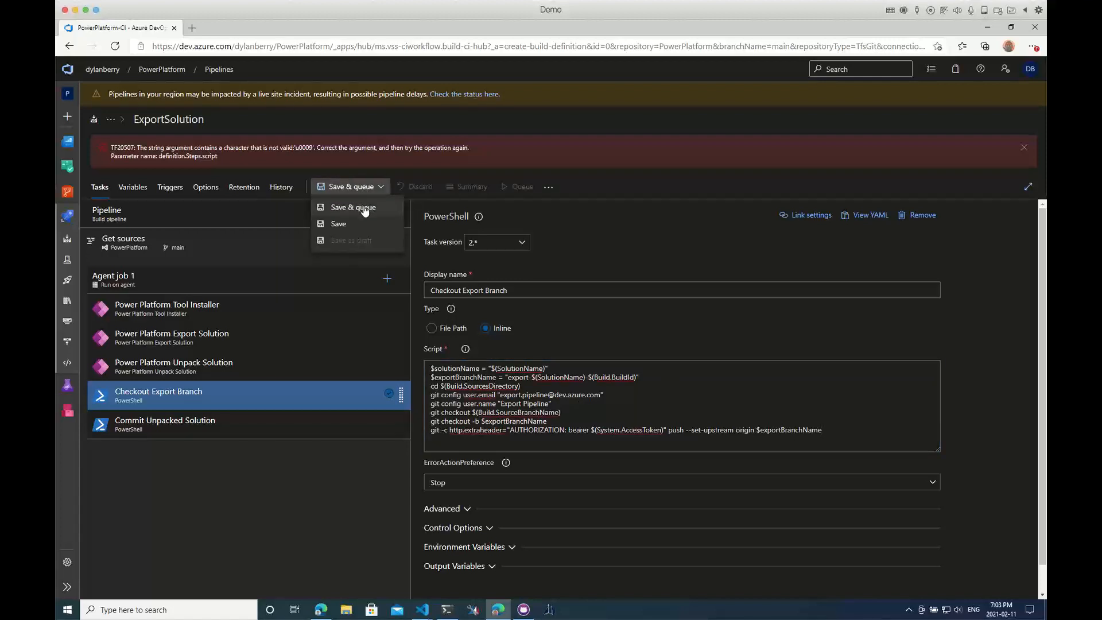
left_click(364, 208)
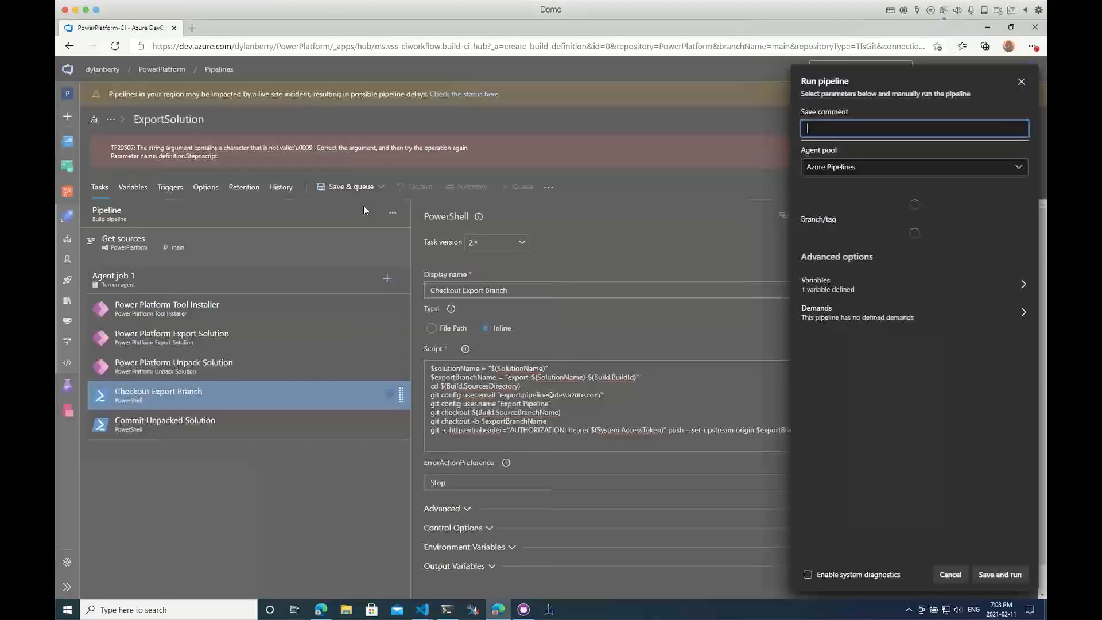
left_click(1000, 575)
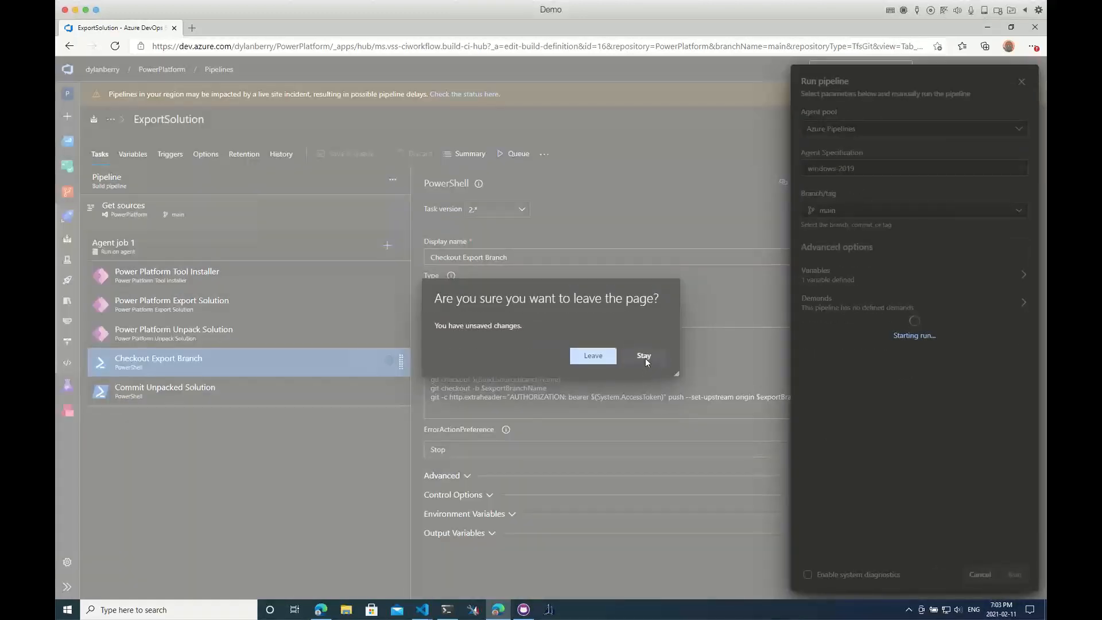
left_click(602, 360)
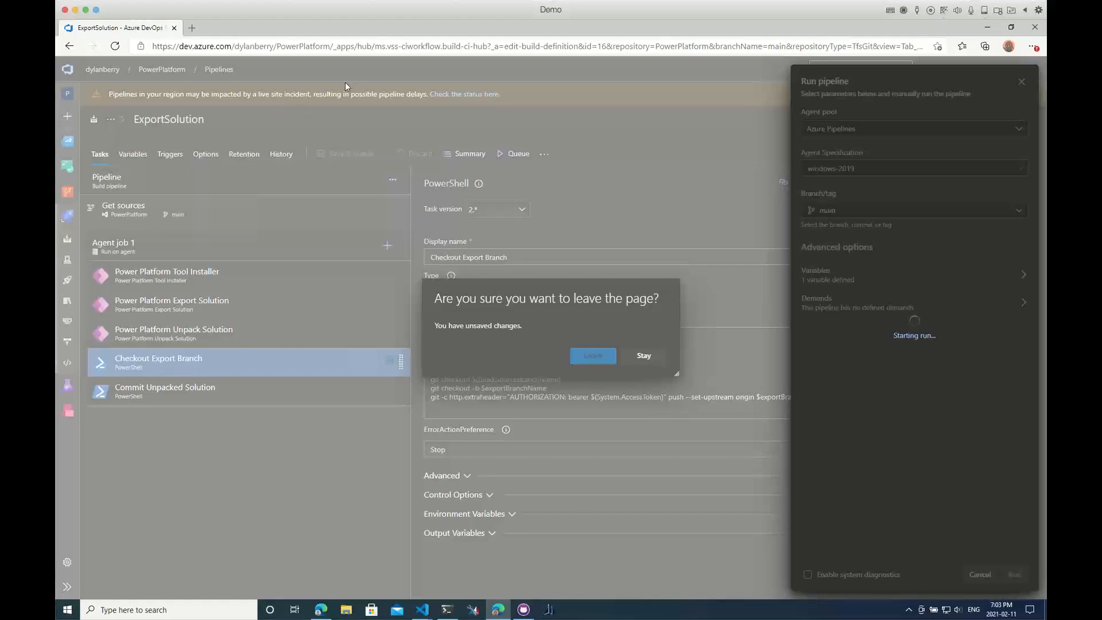
Open the PowerPlatform project's base address in a new browser tab and close the stuck ExportSolution editor tab.
left_click(247, 44)
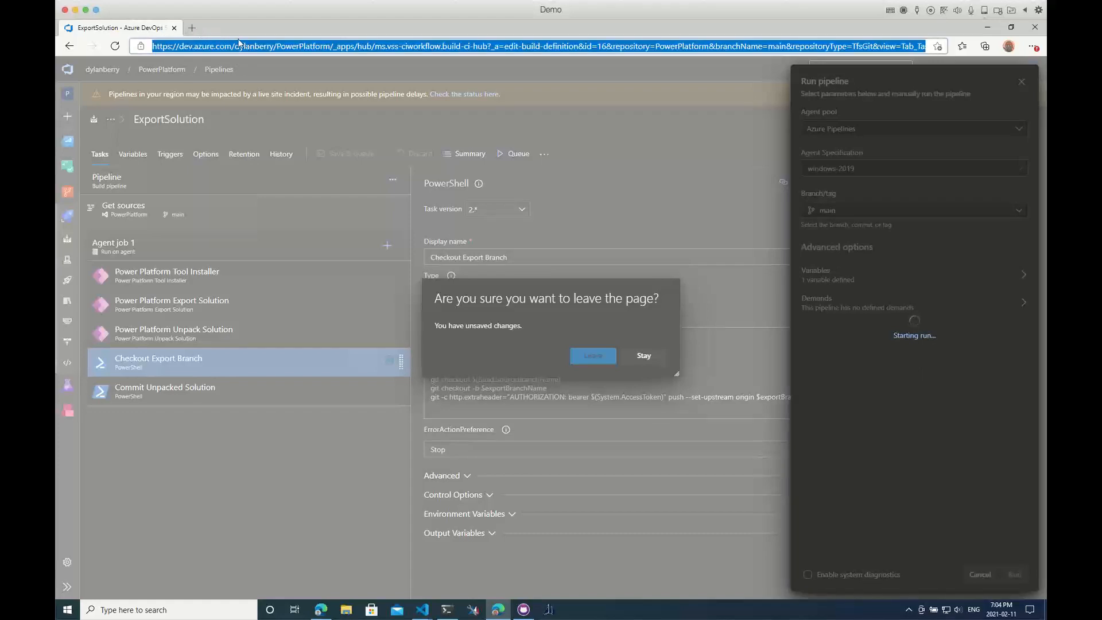
left_click(278, 44)
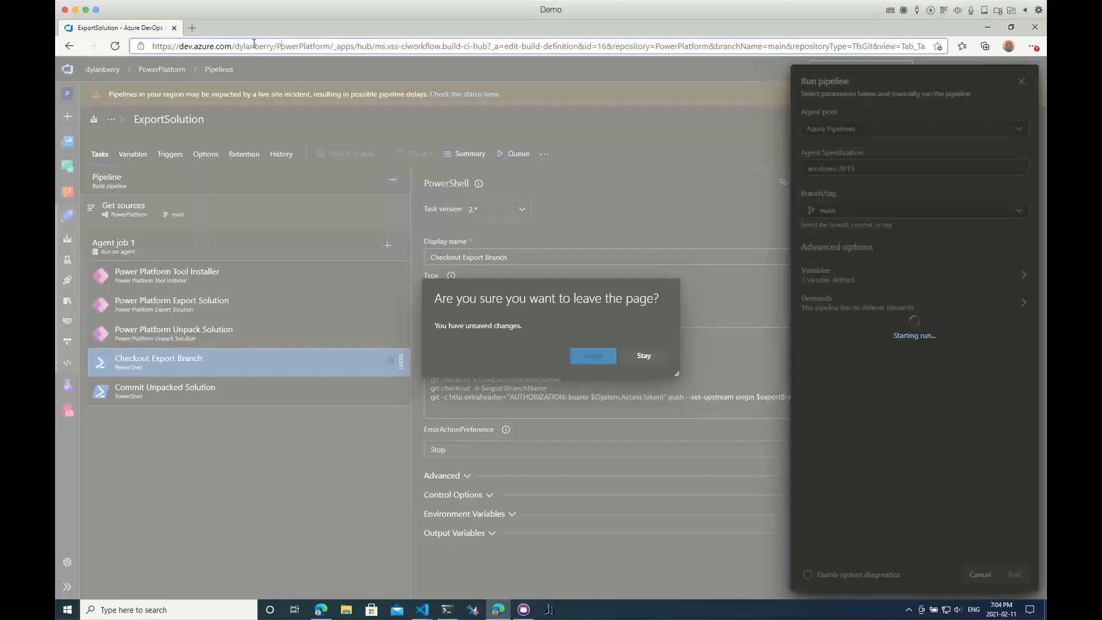
left_click_drag(334, 46, 104, 55)
key("ctrl+c")
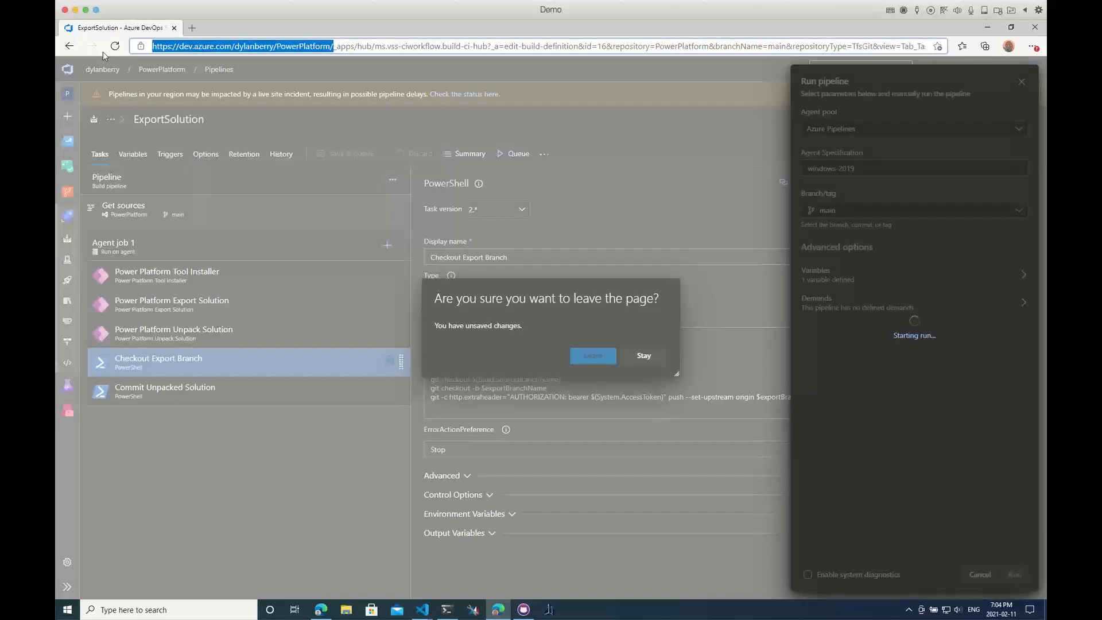
left_click(193, 28)
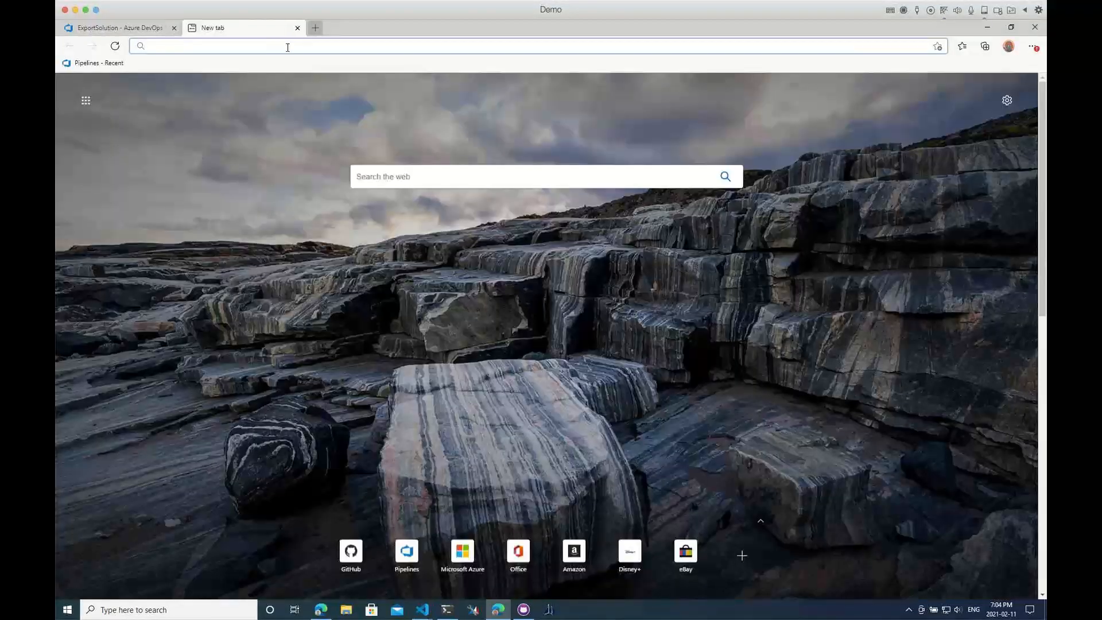
key("ctrl+v")
key("Return")
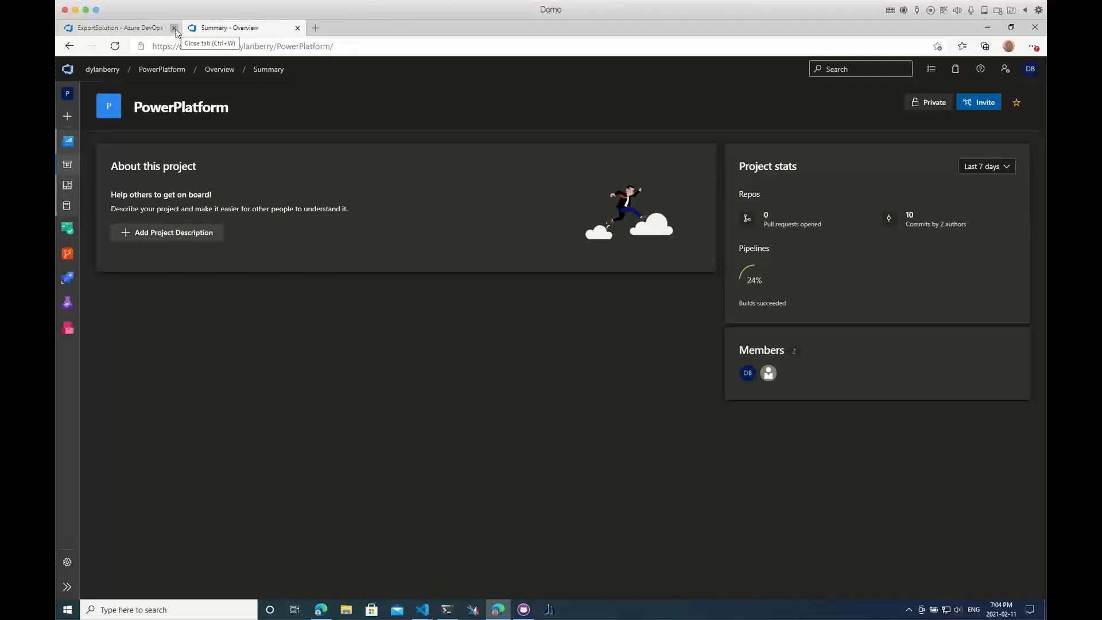
left_click(174, 28)
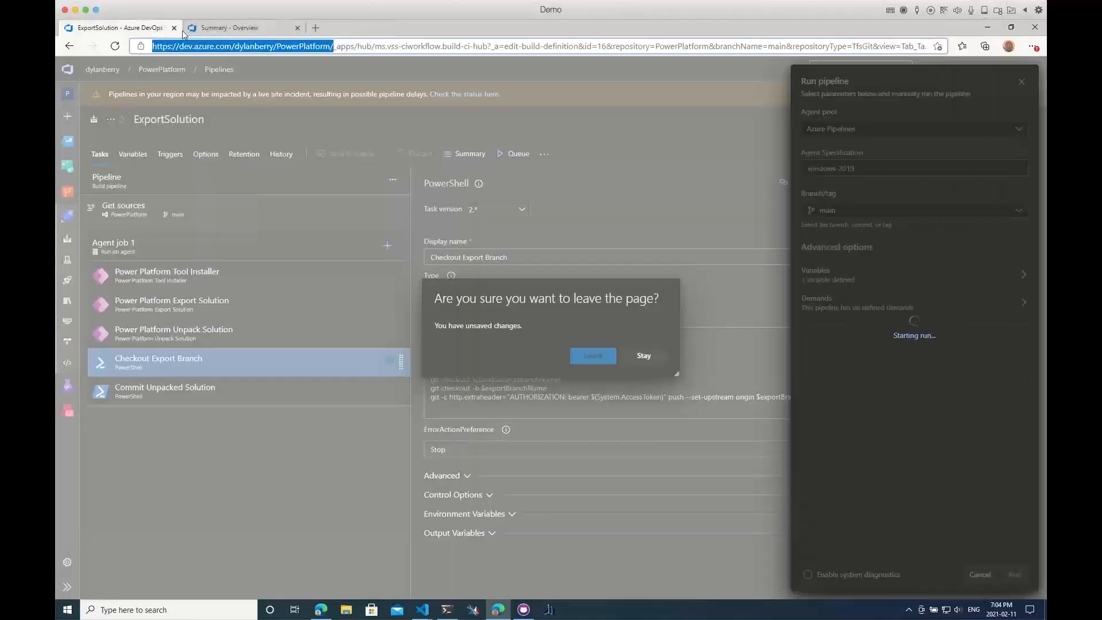
key("Return")
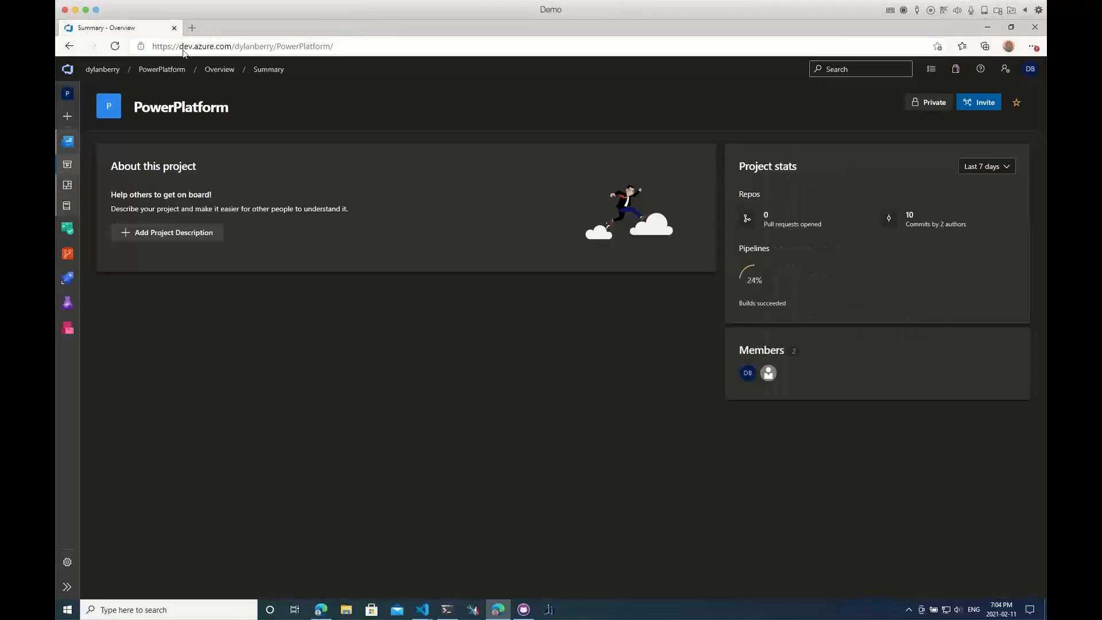
Open the Agent job 1 log of the latest ExportSolution pipeline run.
mouse_move(69, 281)
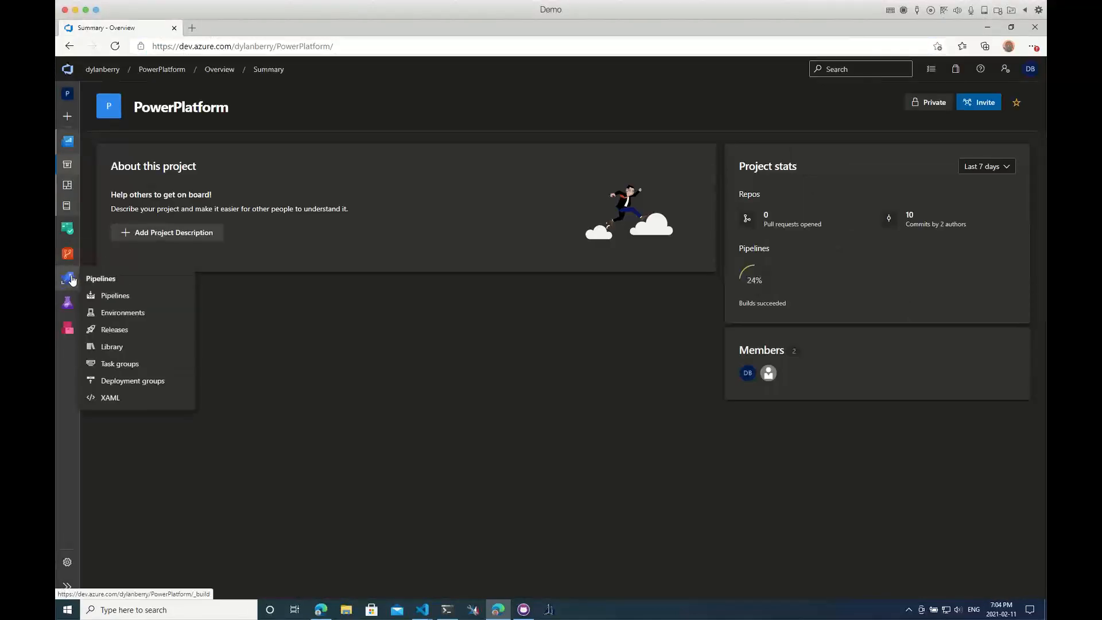
left_click(124, 297)
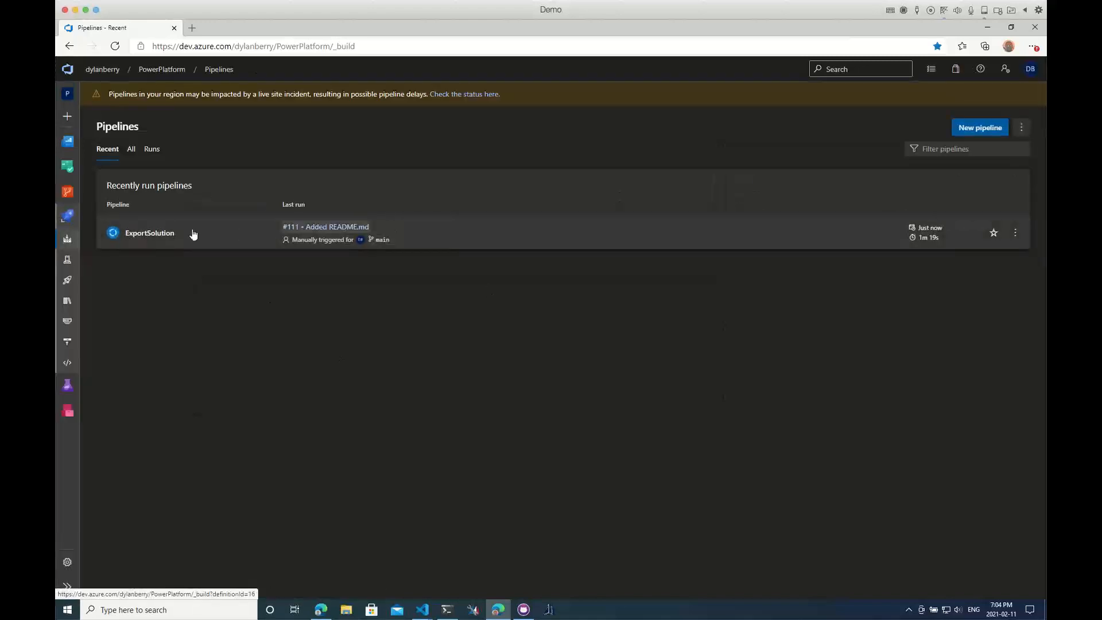
left_click(150, 232)
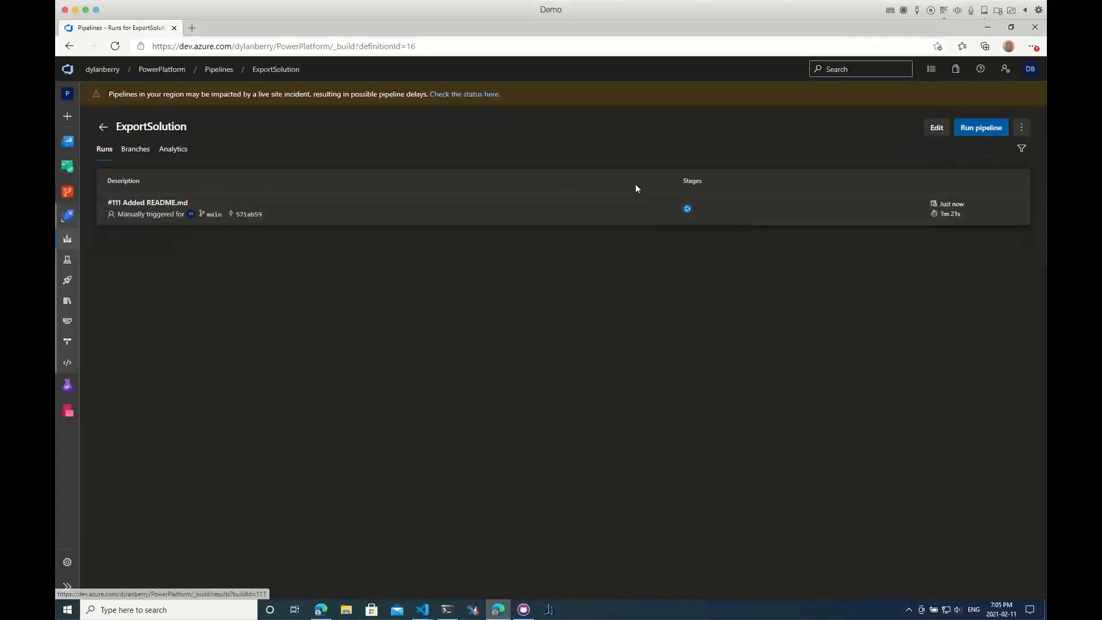
left_click(330, 202)
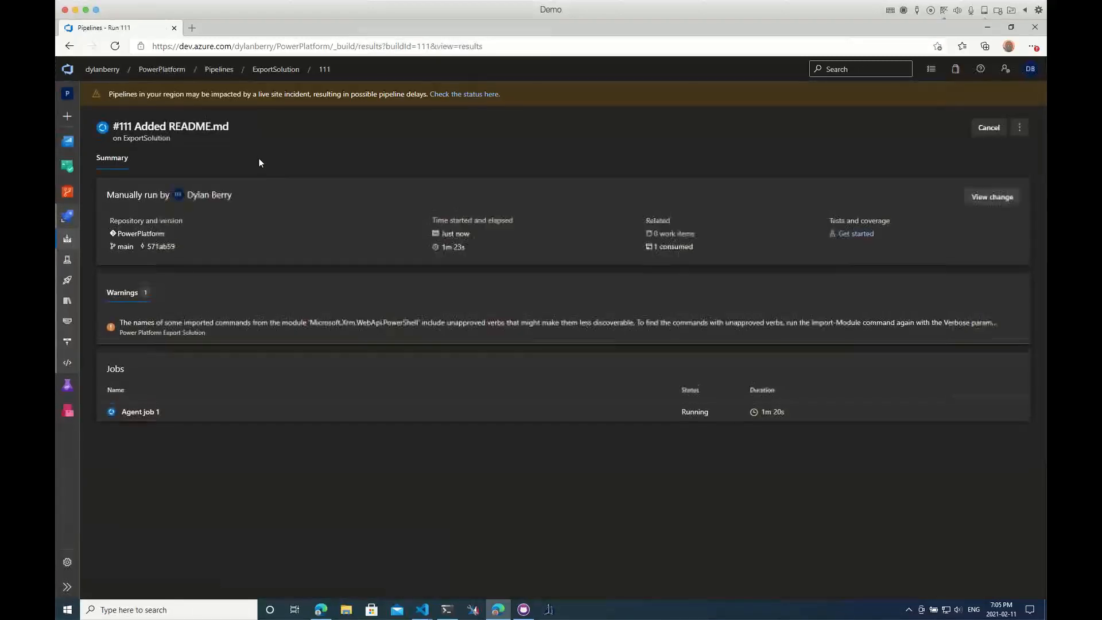
left_click(185, 418)
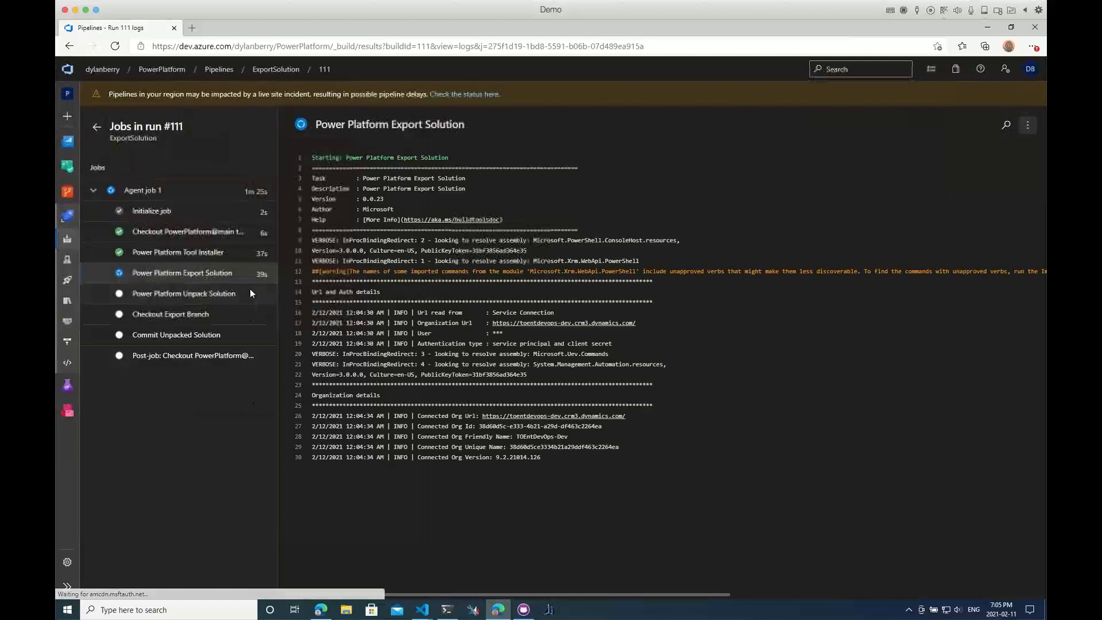
In a separate browser tab, create a classic-editor pipeline from the PowerPlatform repository's main branch, starting with an empty job.
middle_click(229, 71)
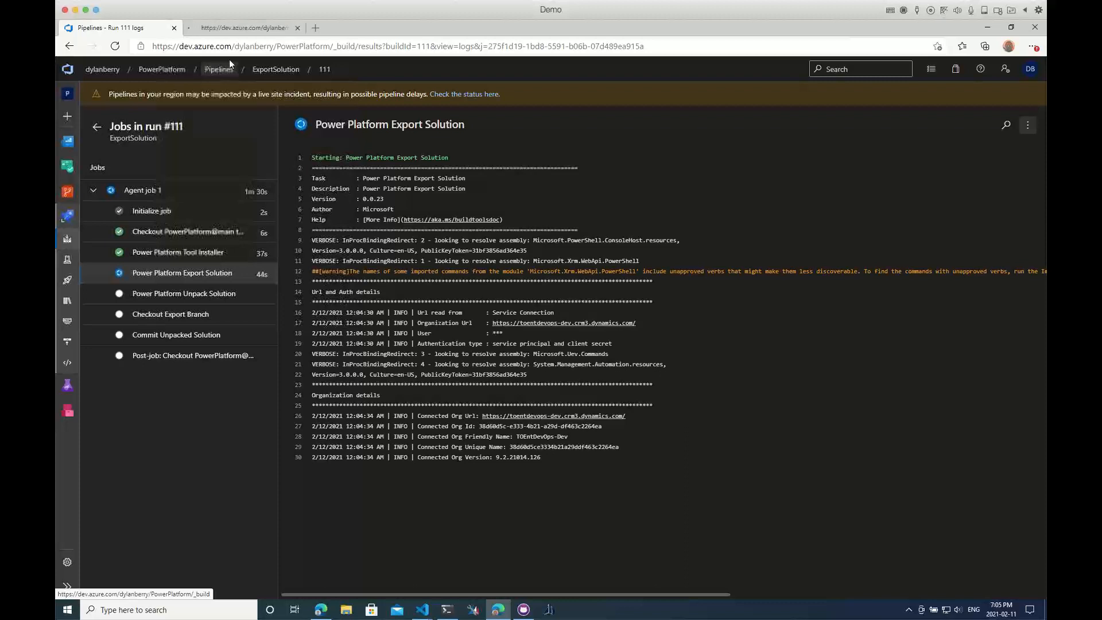
left_click(239, 28)
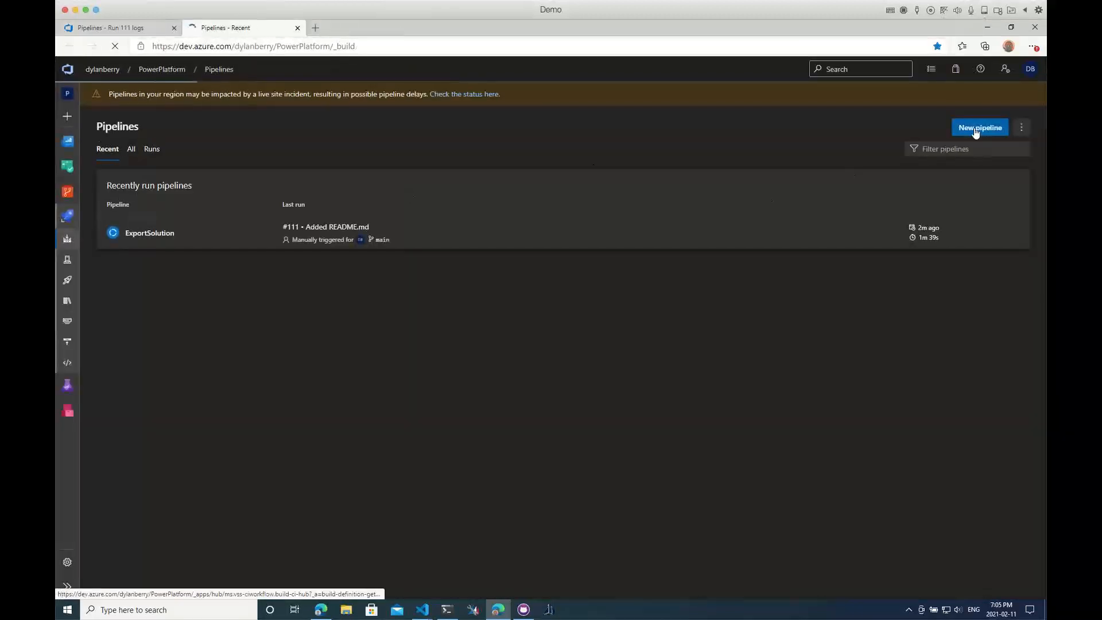
left_click(979, 128)
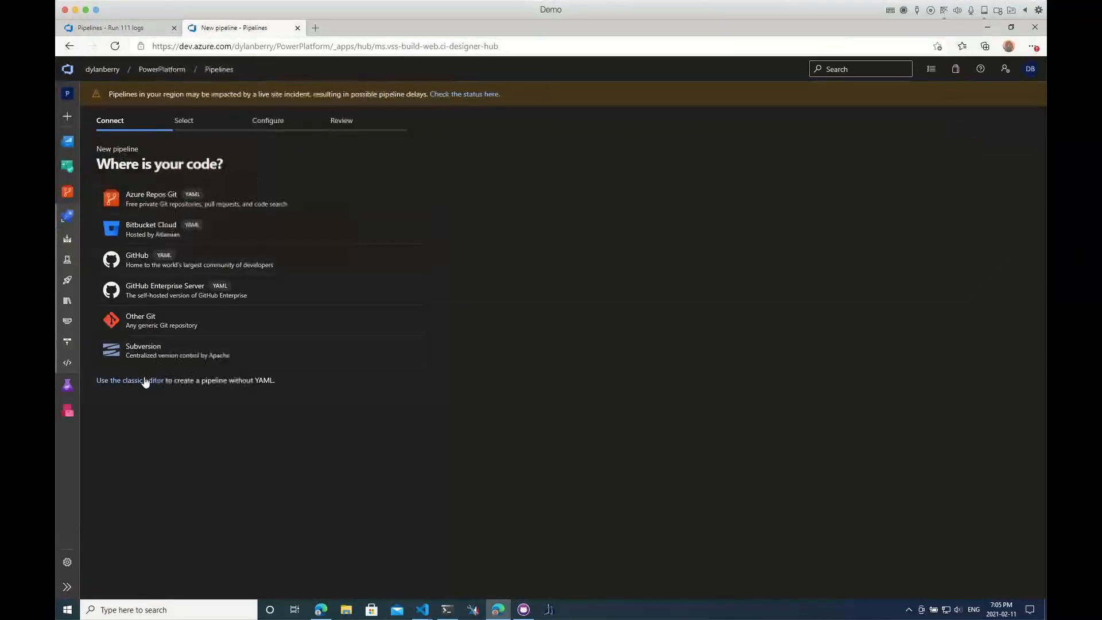
left_click(152, 379)
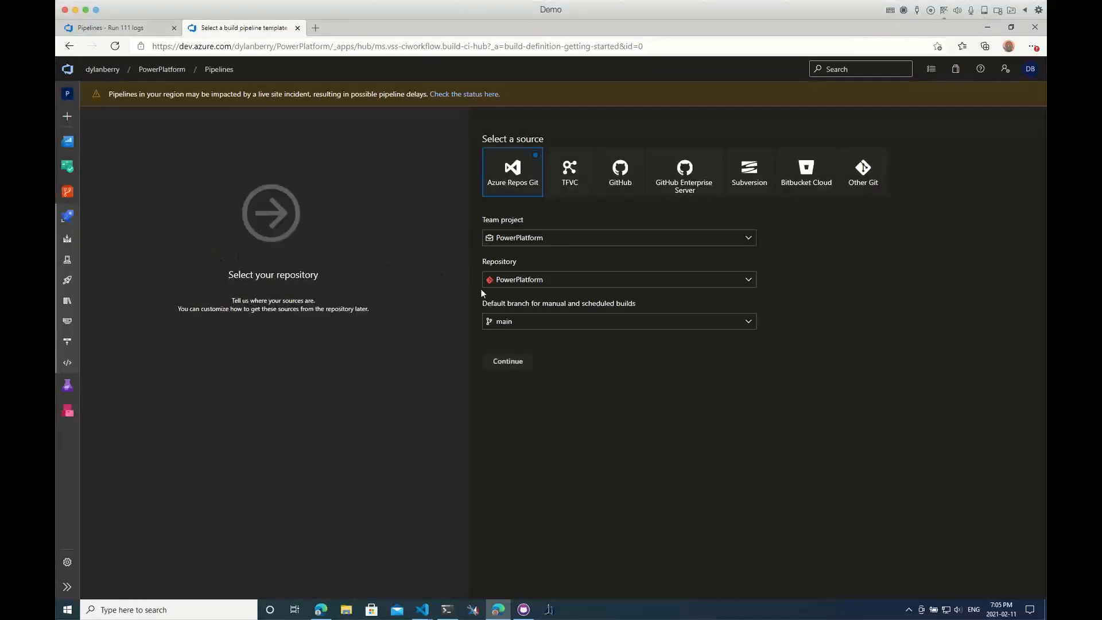
left_click(508, 361)
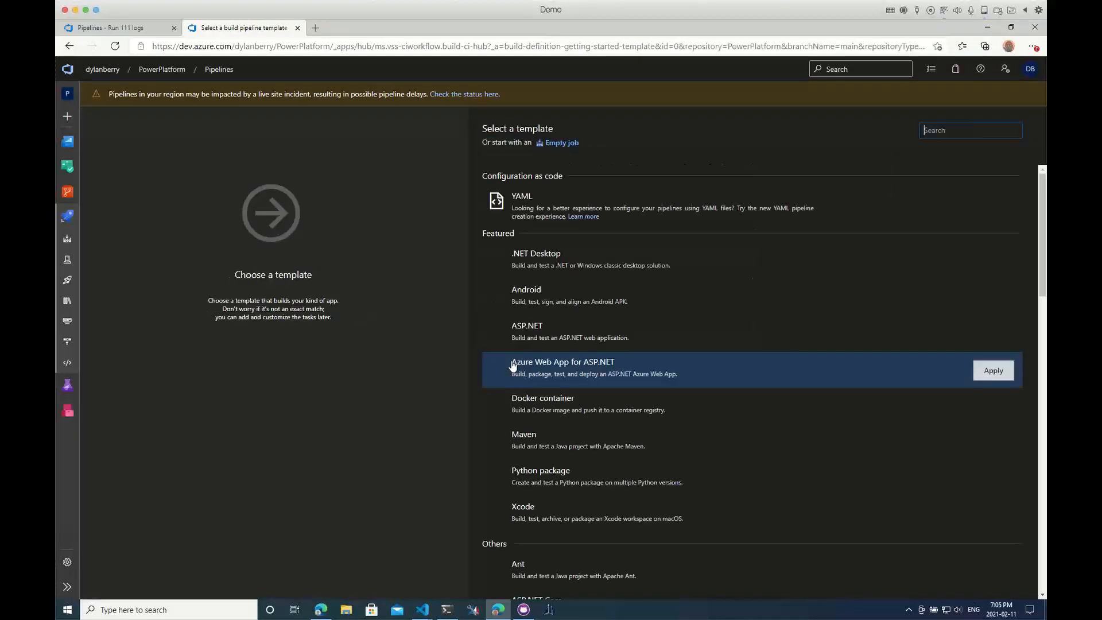
left_click(565, 143)
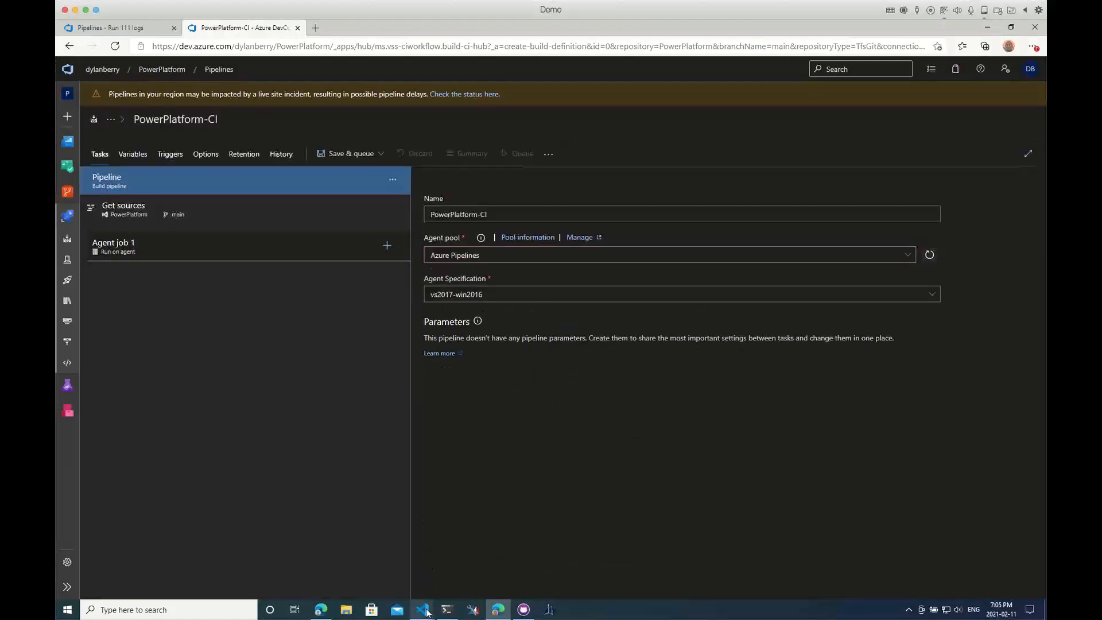
mouse_move(427, 613)
left_click(463, 580)
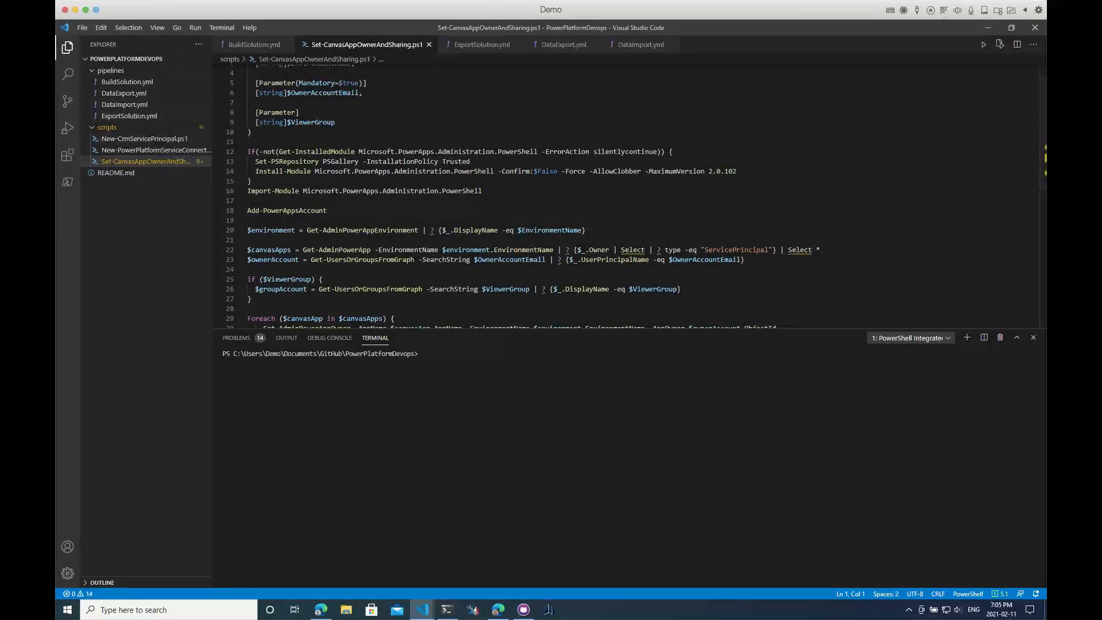
mouse_move(498, 612)
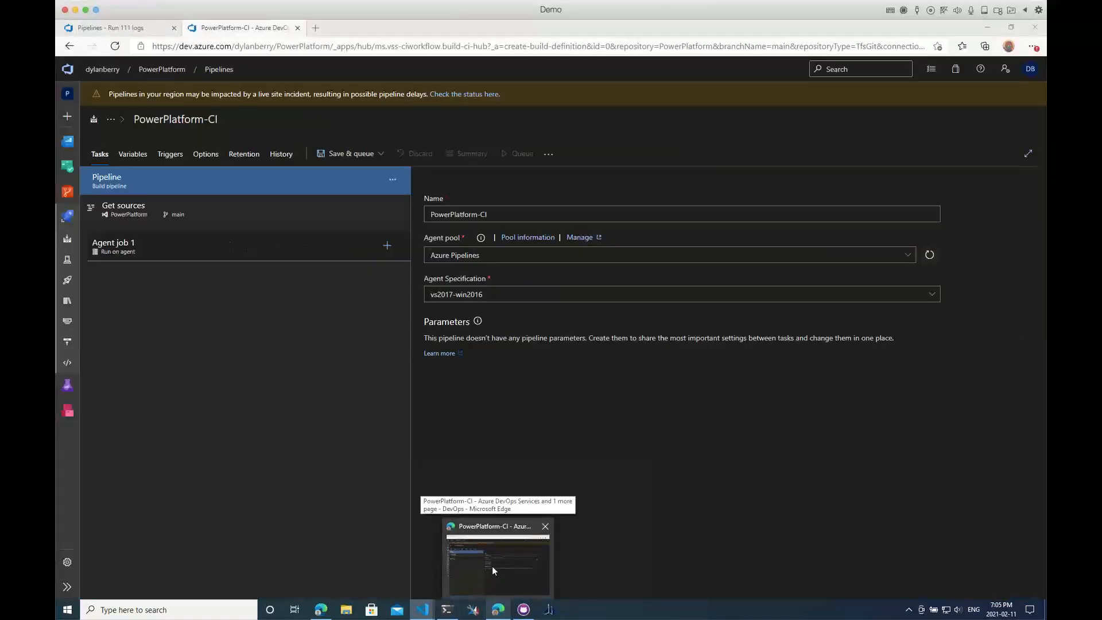
left_click(492, 566)
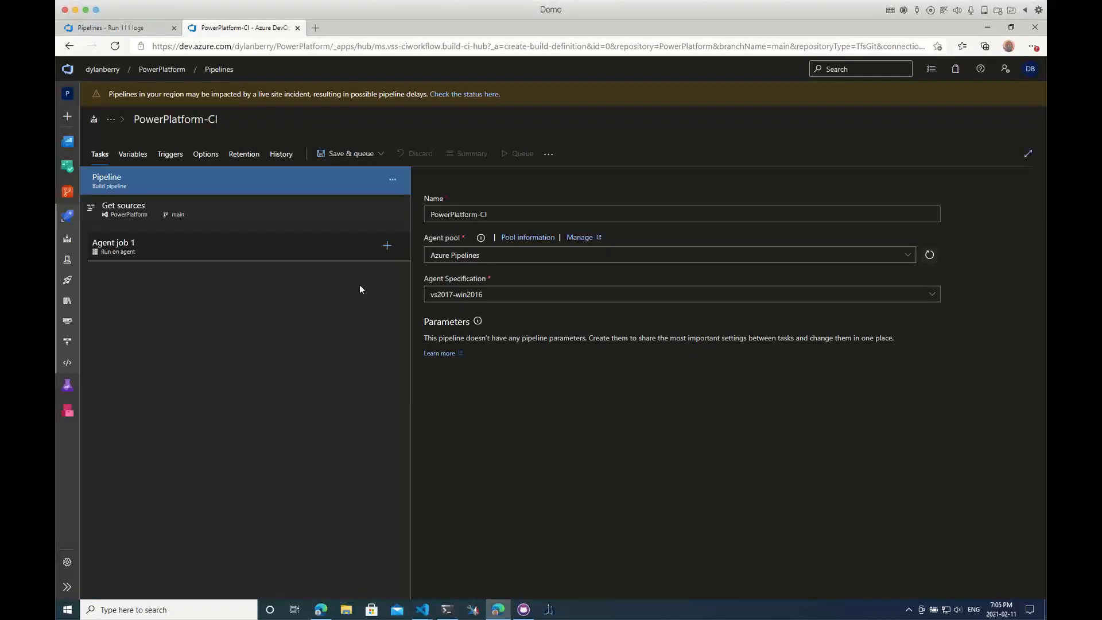
Set the new pipeline's agent specification to windows-2019 and rename the pipeline BuildSolution.
left_click(423, 293)
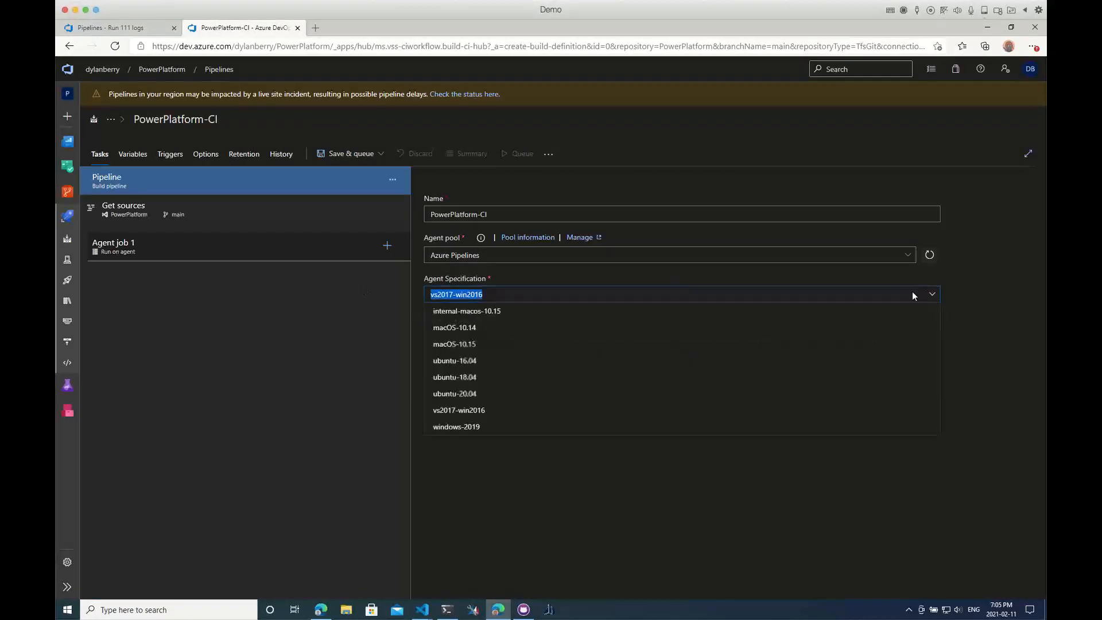
left_click(455, 430)
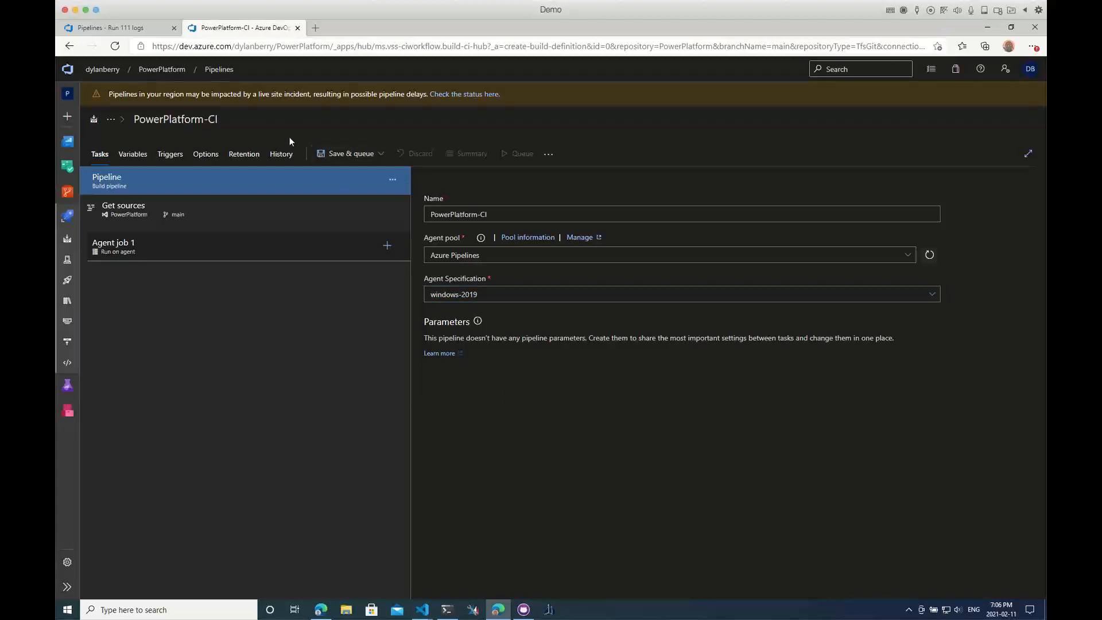
left_click(500, 216)
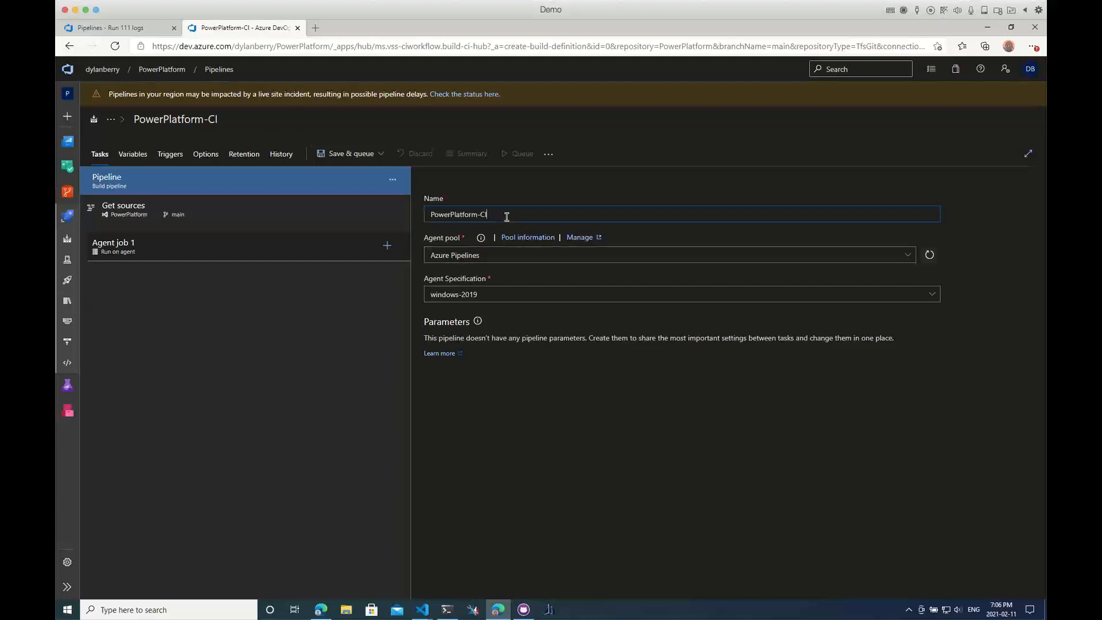
key("ctrl+a")
type("BuildSoltuion")
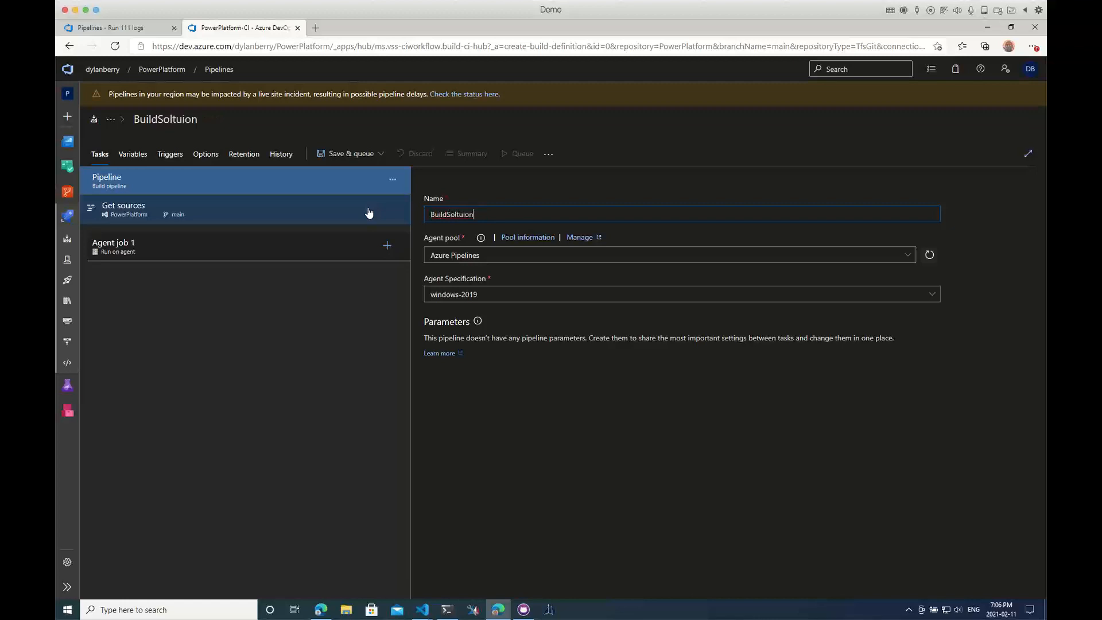
key("Left")
key("Left")
key("Left")
type("u")
key("Right")
key("Delete")
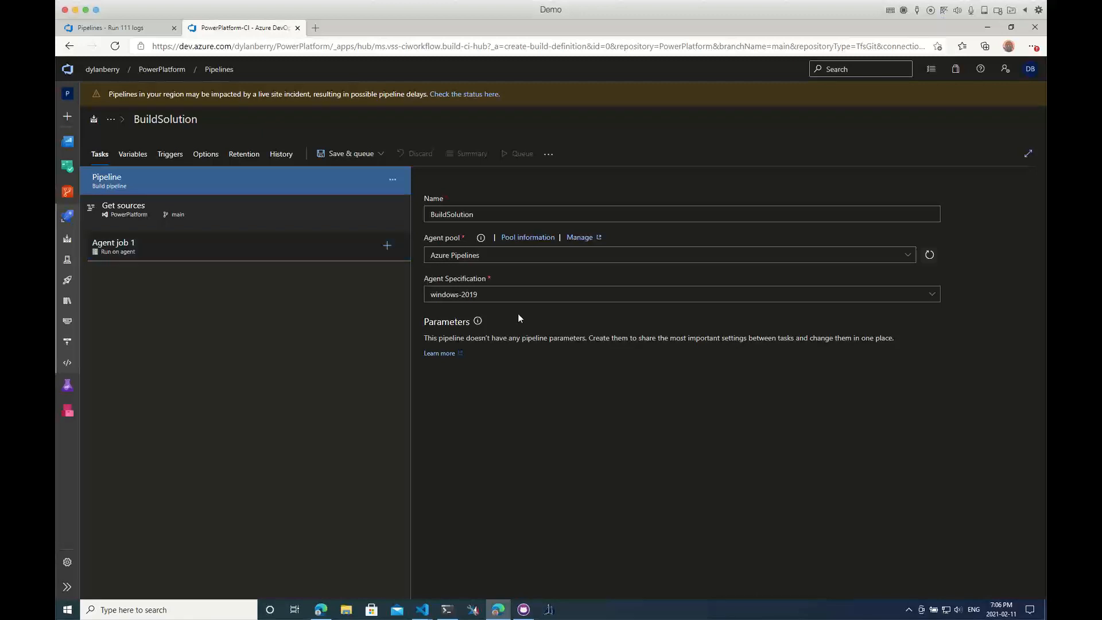
Add a pipeline variable named SolutionName with the value ConferenceApp.
left_click(143, 160)
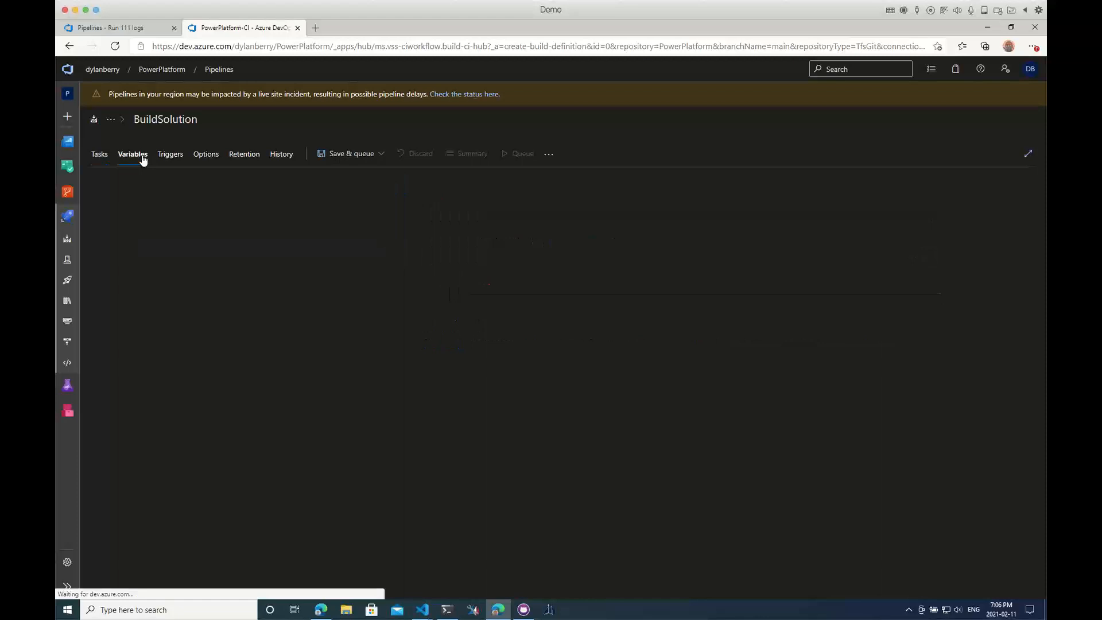
left_click(294, 284)
type("SolutionName")
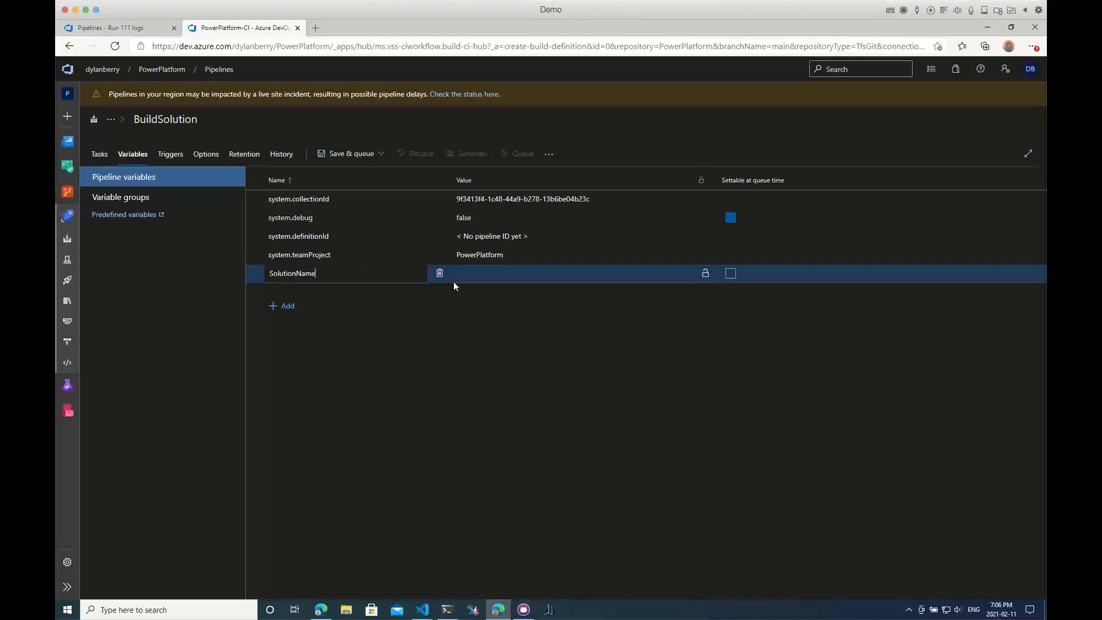
left_click(486, 273)
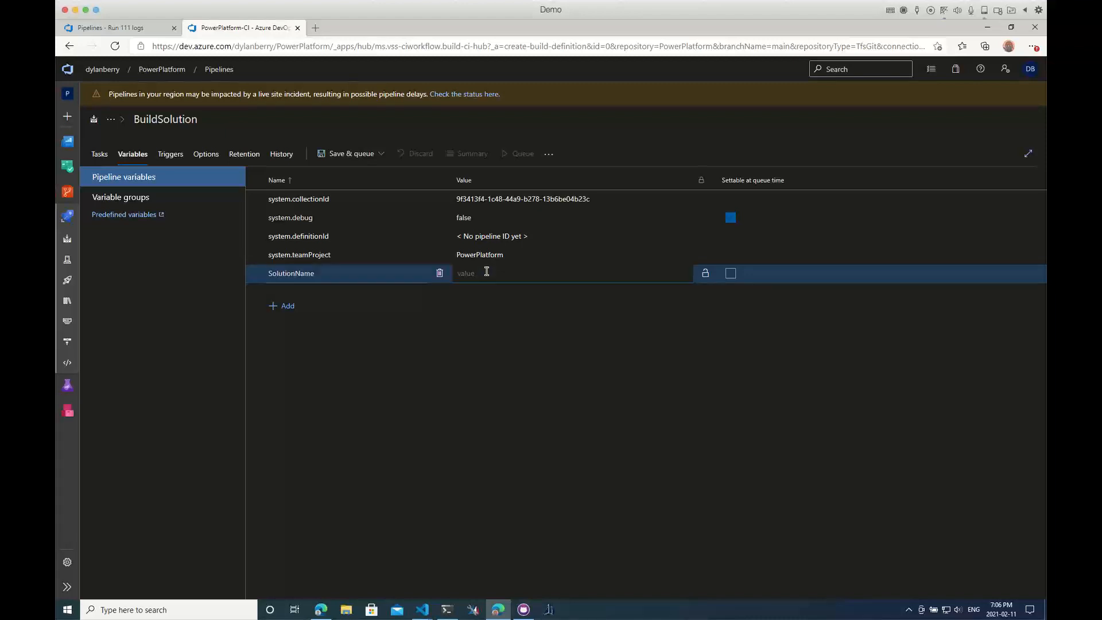
type("ConferenceApp")
left_click(438, 365)
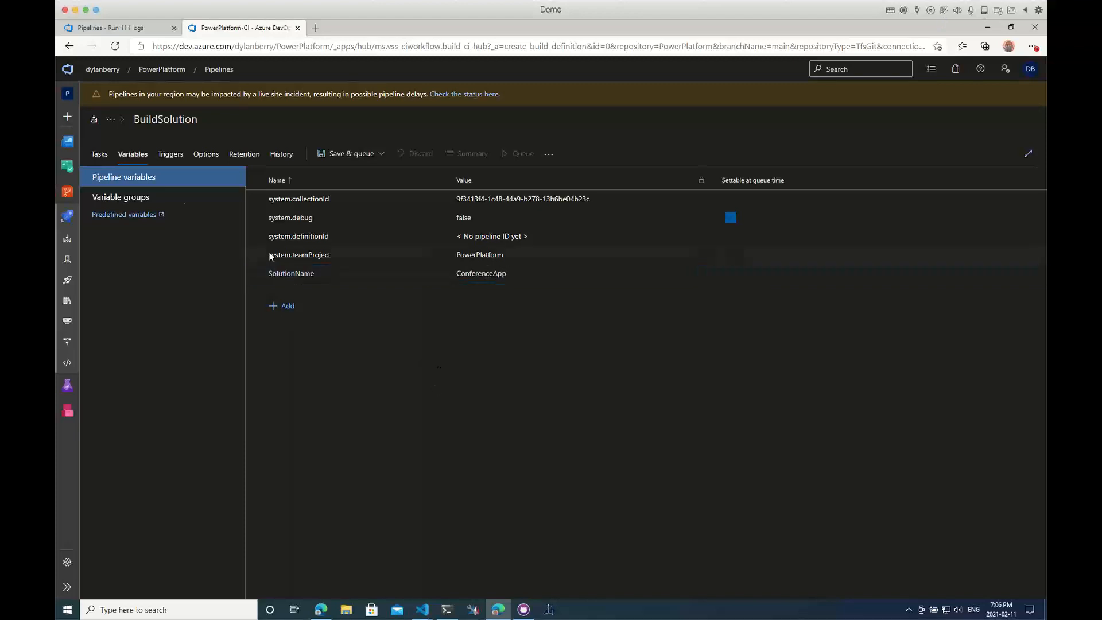
Add the Power Platform Tool Installer, Pack Solution and Checker tasks to Agent job 1.
left_click(96, 155)
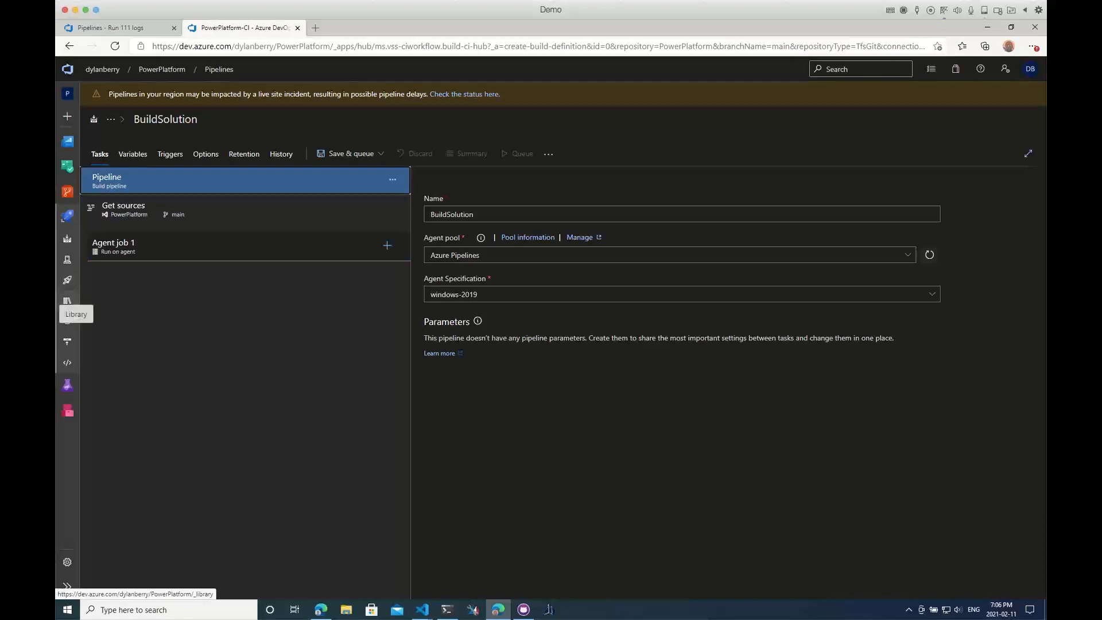
left_click(392, 248)
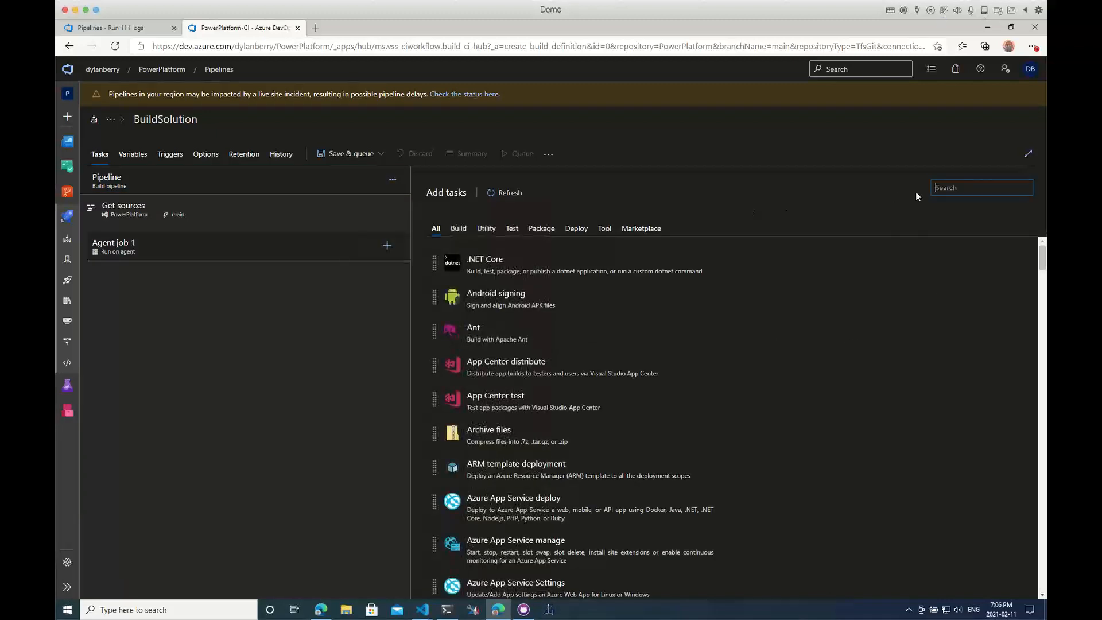
type("power")
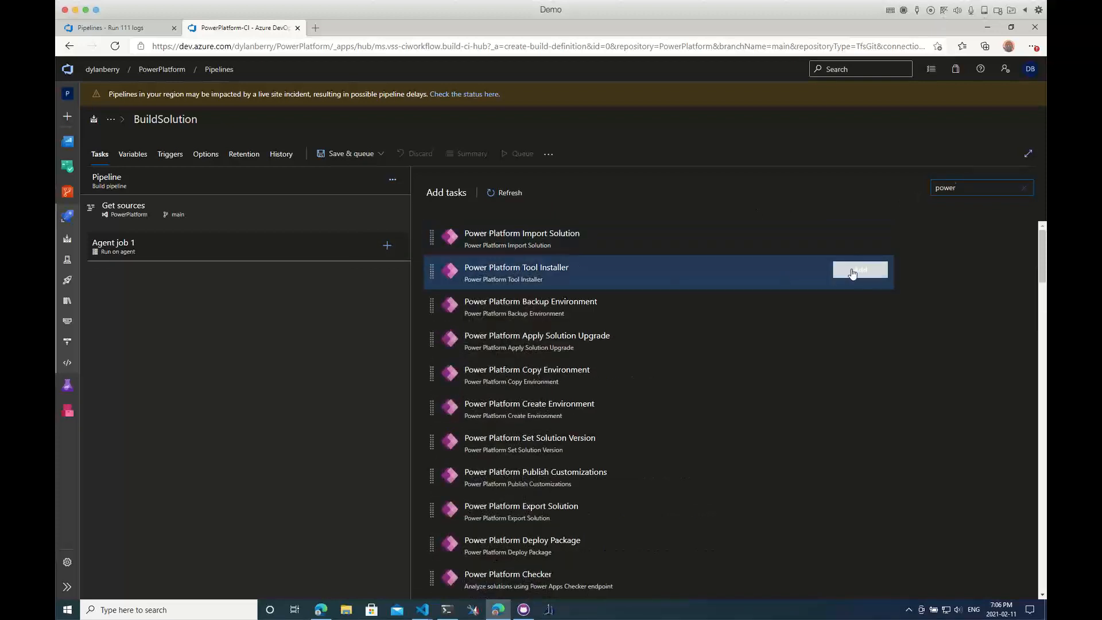
left_click(860, 270)
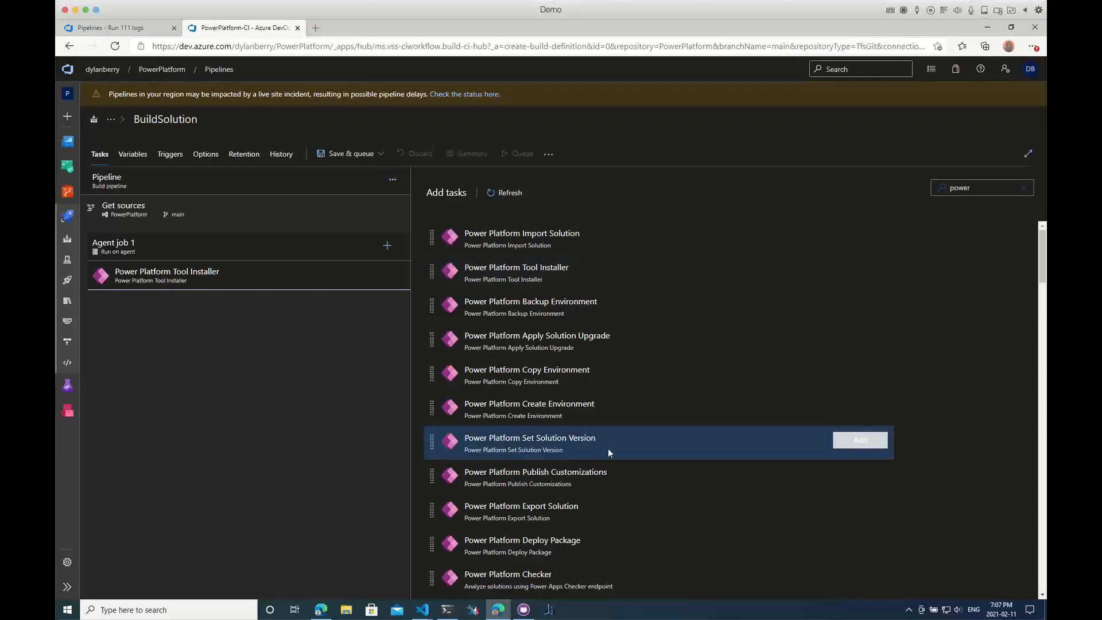
scroll(609, 449, "down", 5)
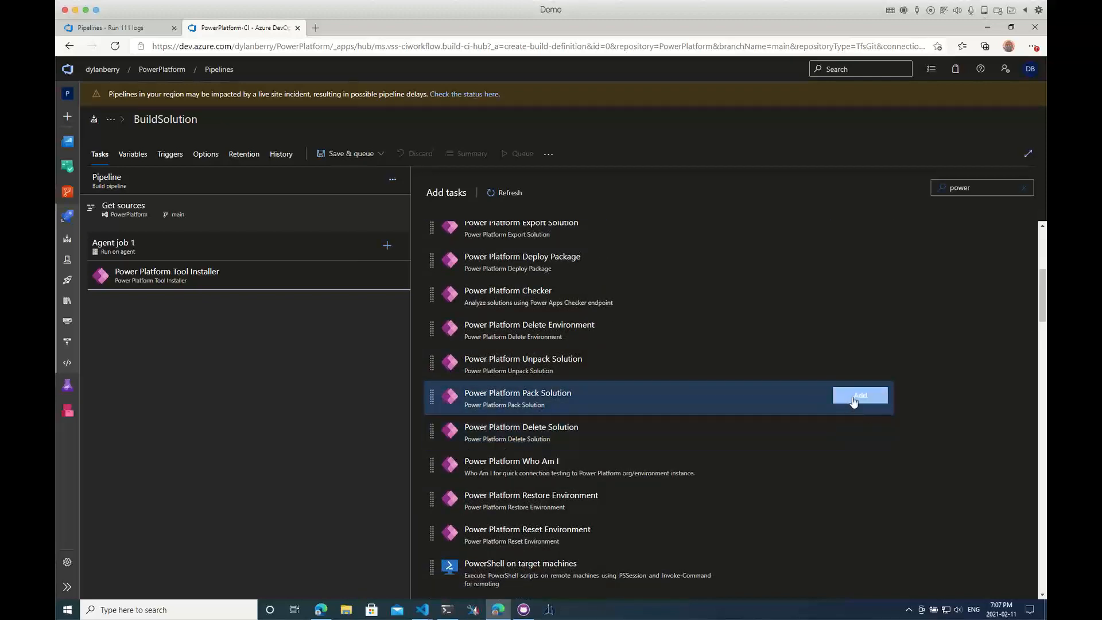
left_click(854, 402)
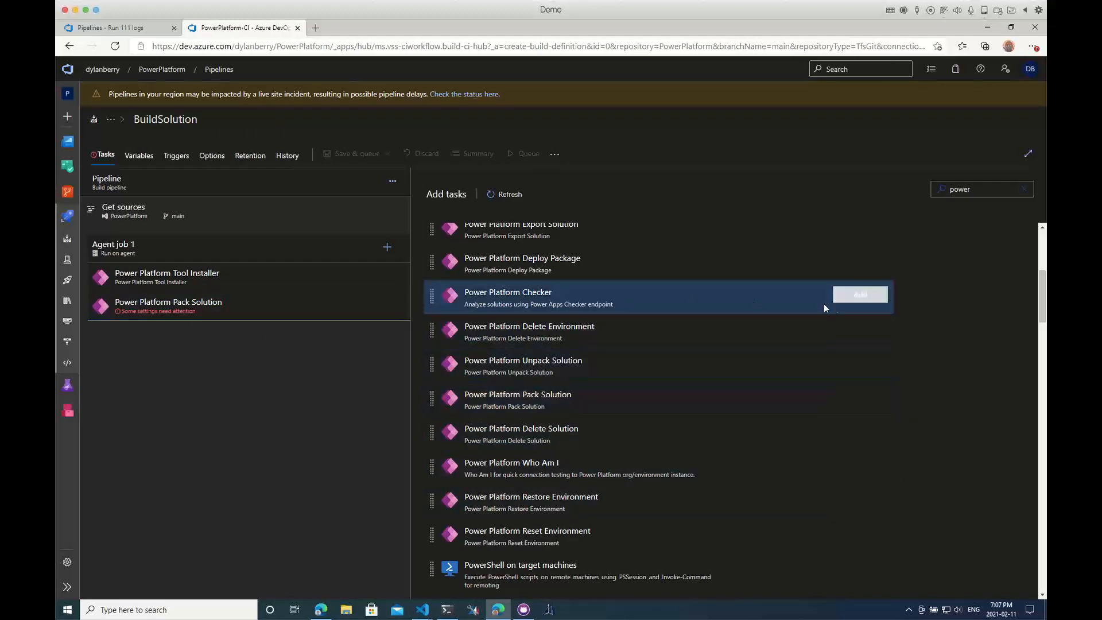
left_click(852, 300)
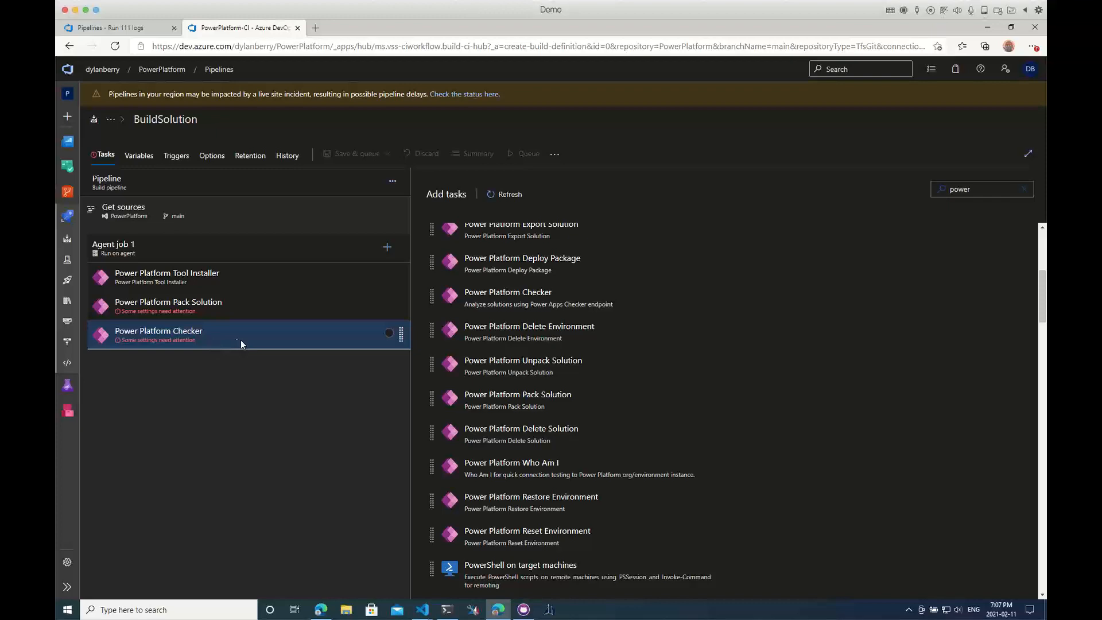
Add the Power Platform Backup Environment and Import Solution tasks to Agent job 1.
scroll(594, 415, "up", 4)
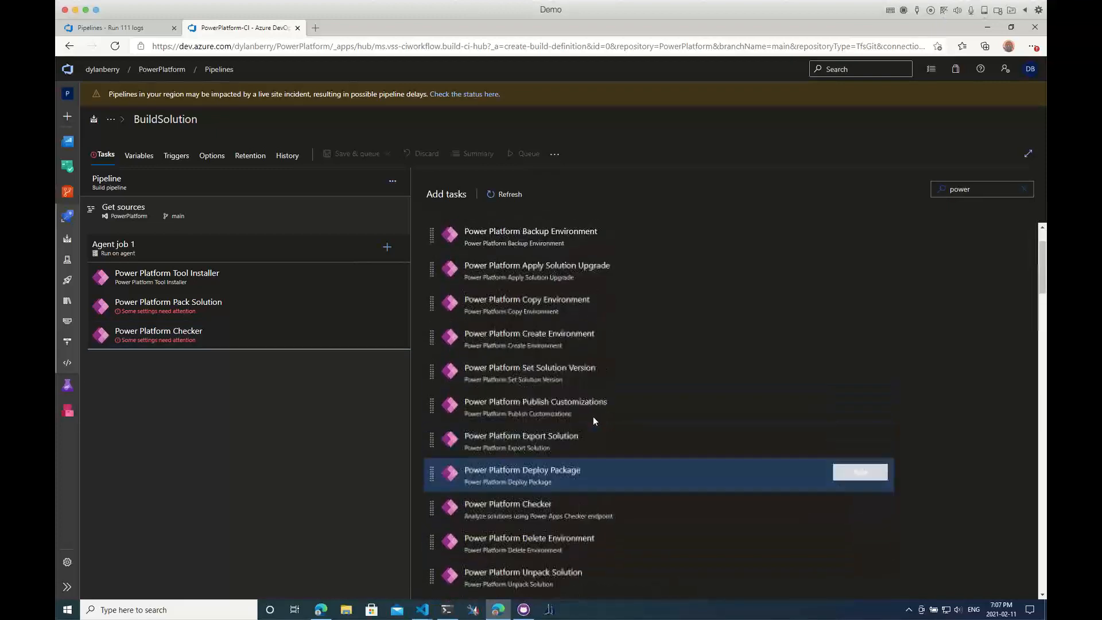
scroll(594, 421, "up", 2)
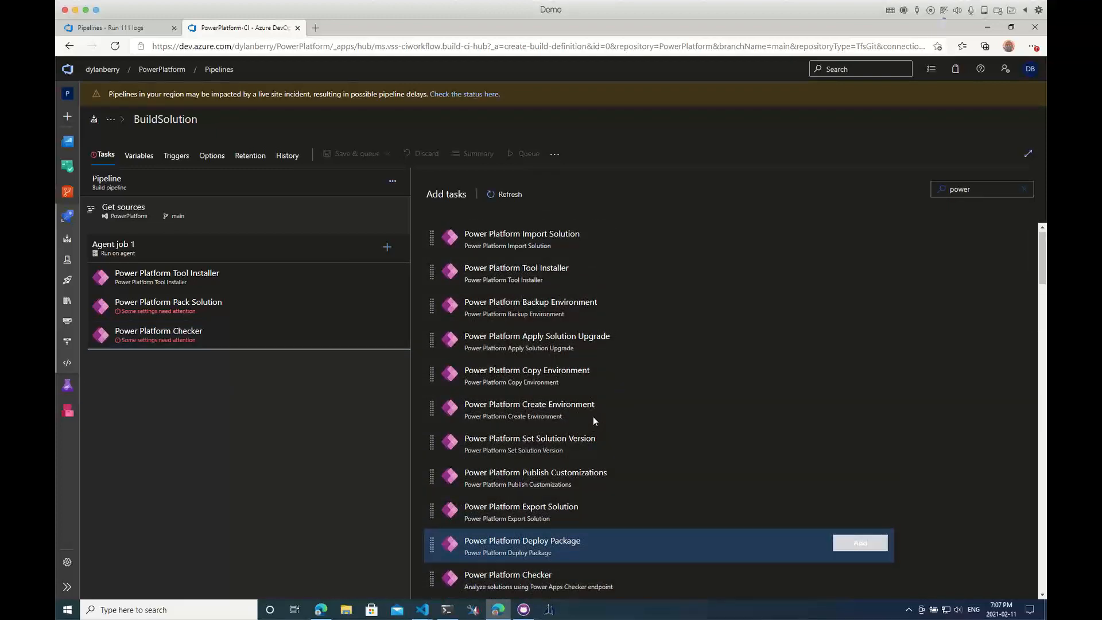
left_click(861, 306)
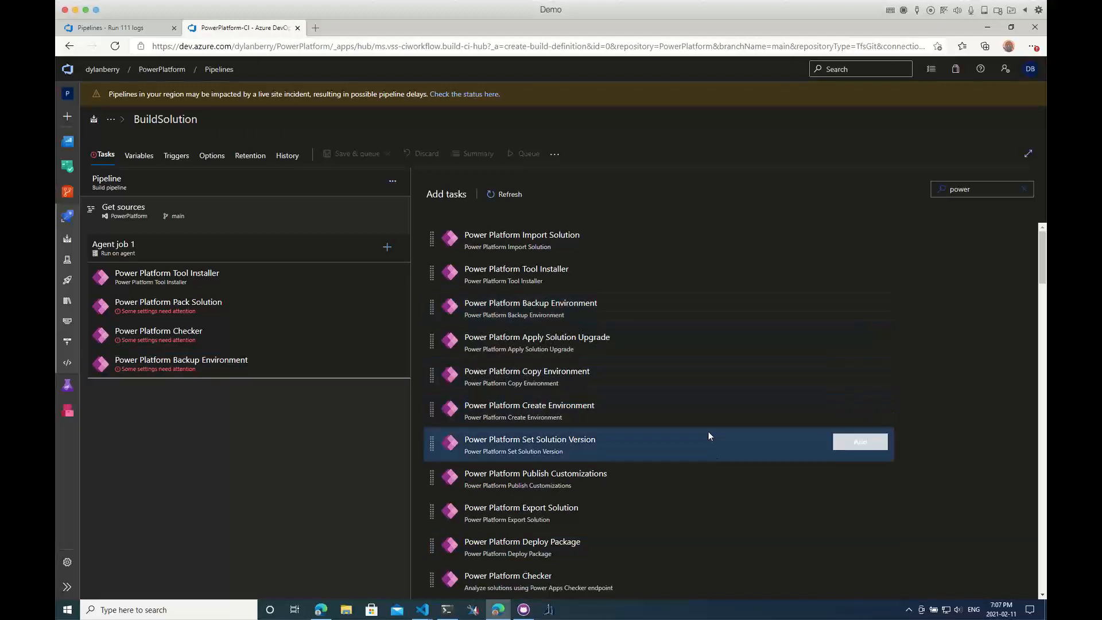
scroll(708, 436, "down", 2)
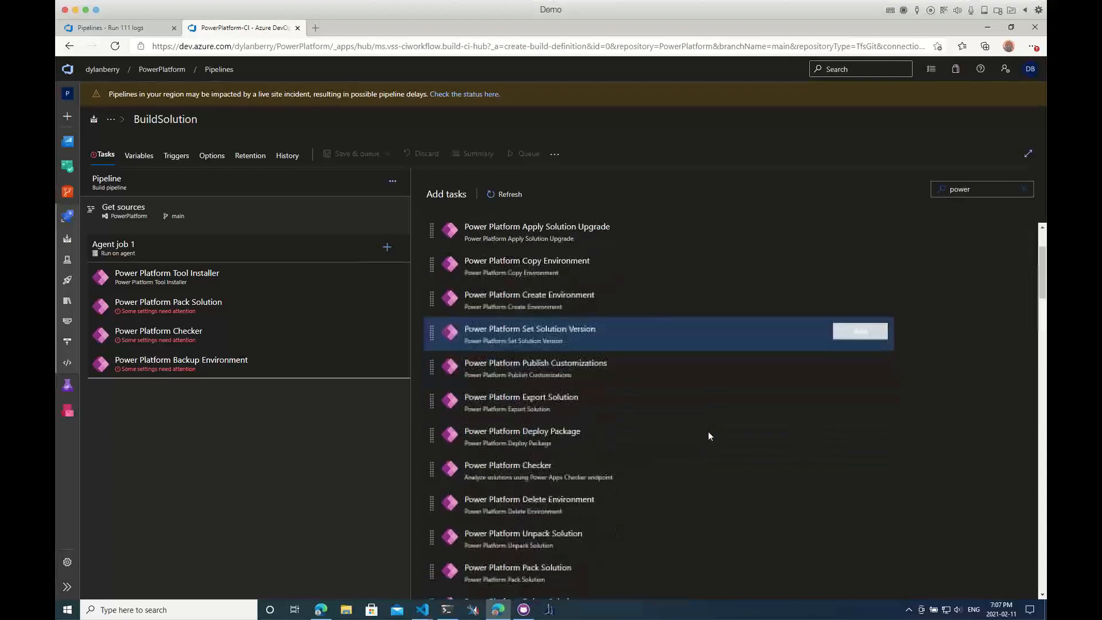
scroll(694, 436, "down", 3)
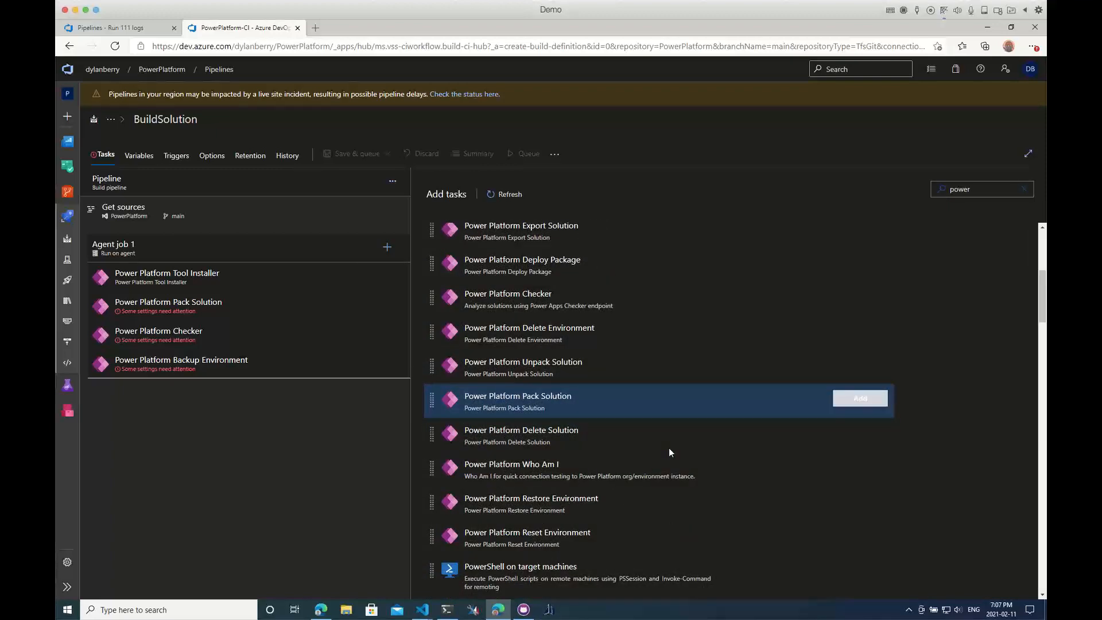
scroll(632, 453, "up", 1)
scroll(553, 342, "up", 2)
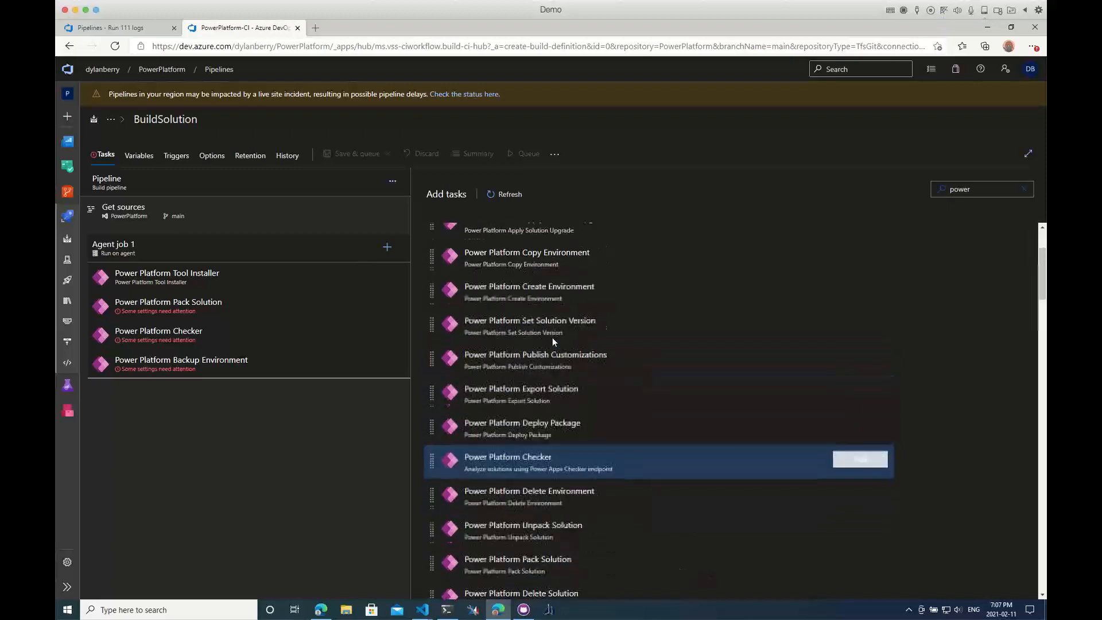
scroll(553, 339, "up", 2)
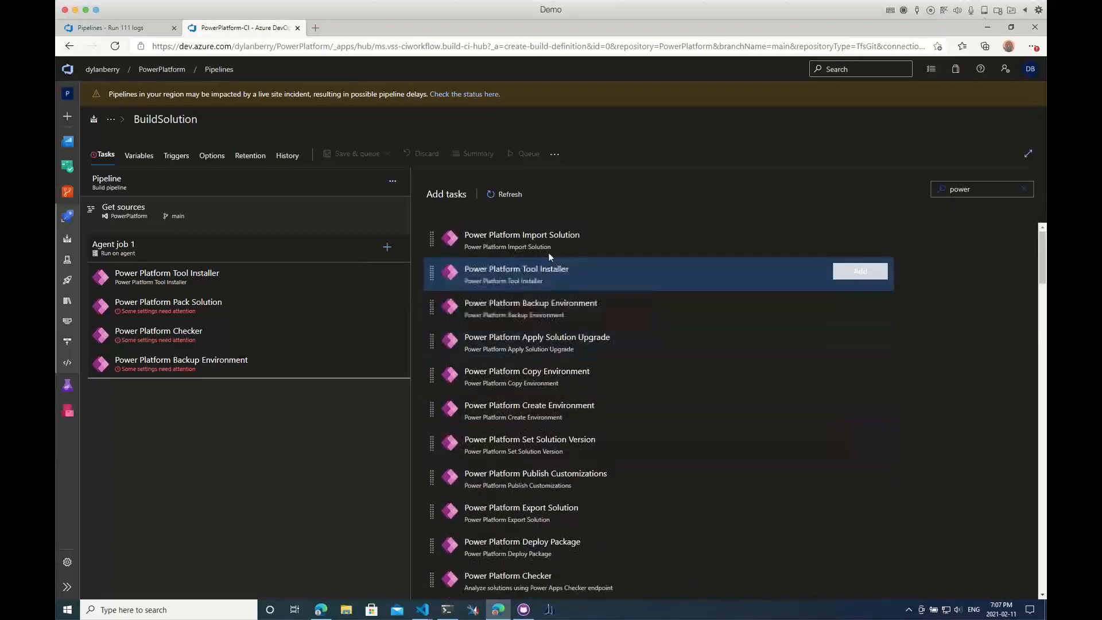
left_click(840, 237)
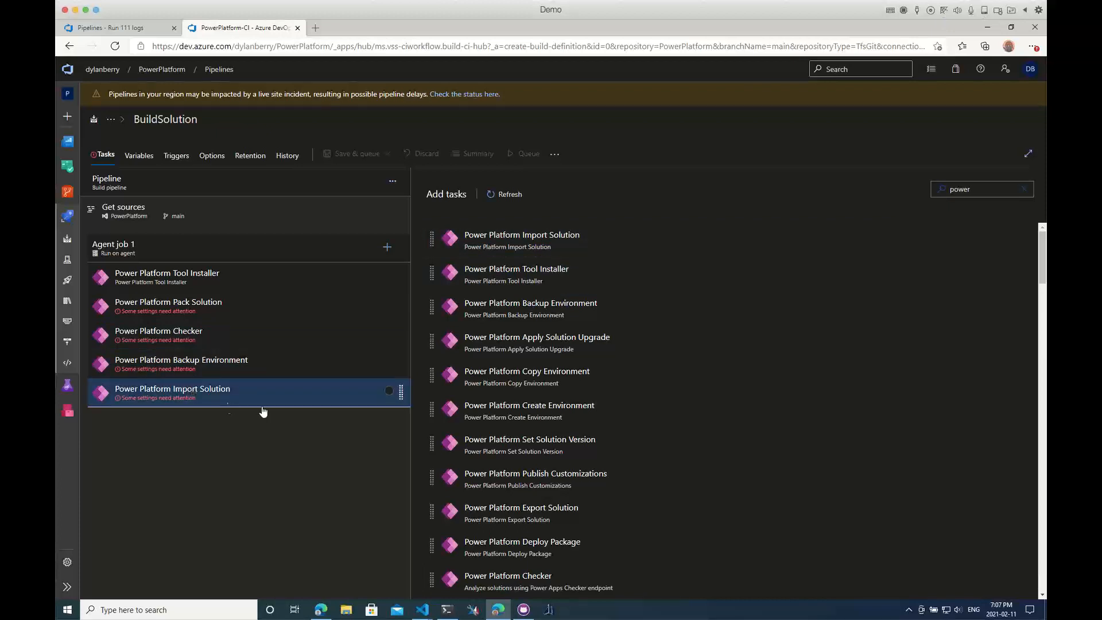
Add the Power Platform Publish Customizations and Export Solution tasks to Agent job 1, and clear the task search.
scroll(584, 445, "down", 2)
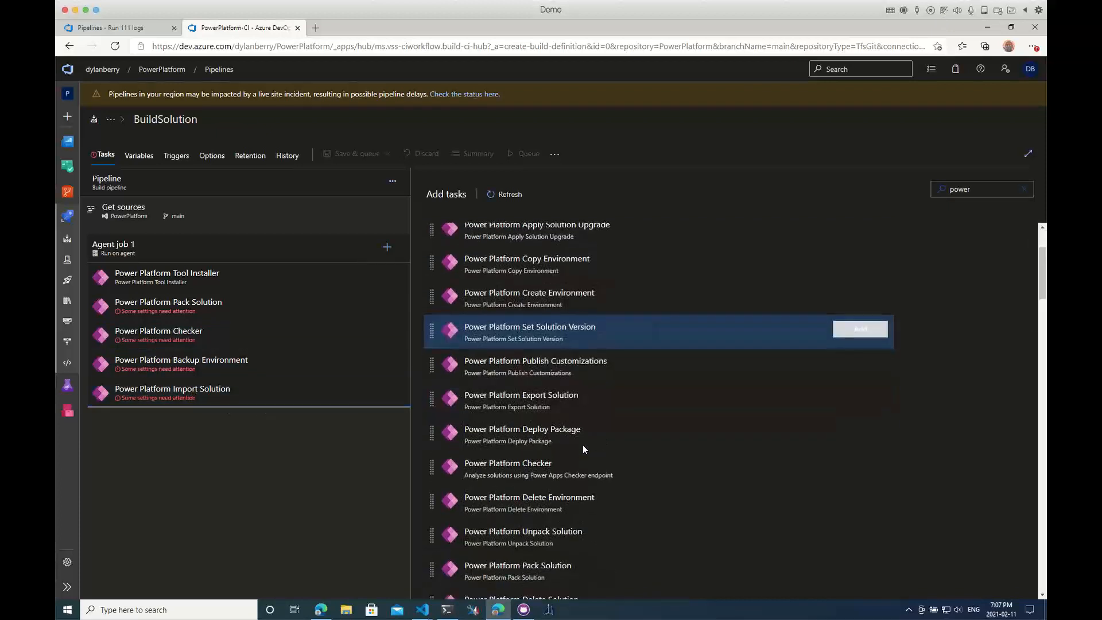
scroll(583, 445, "down", 4)
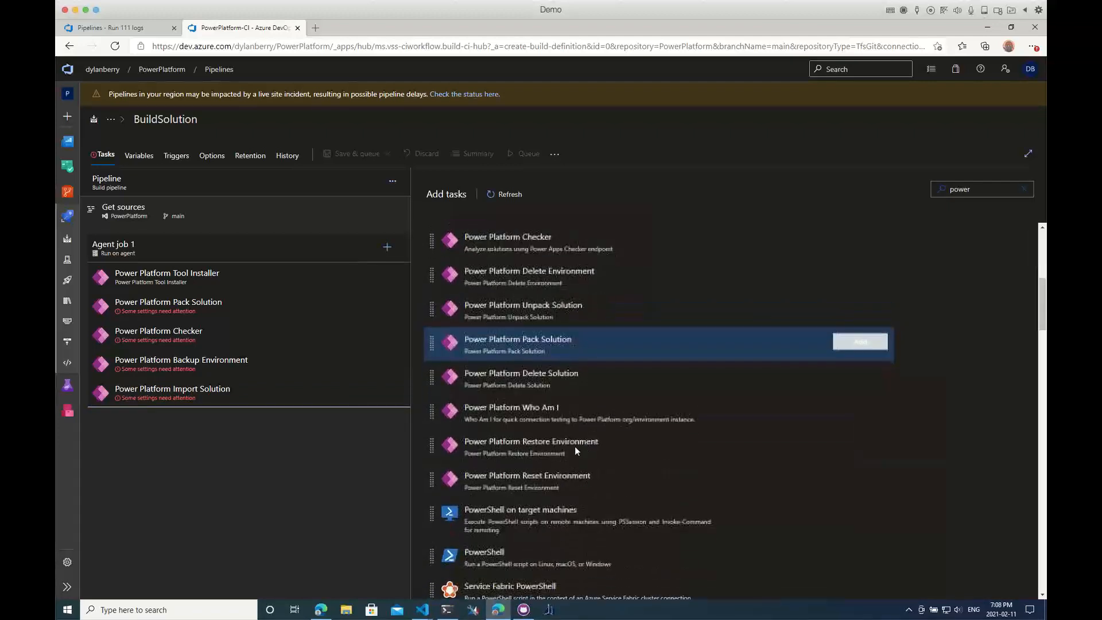
scroll(560, 374, "up", 3)
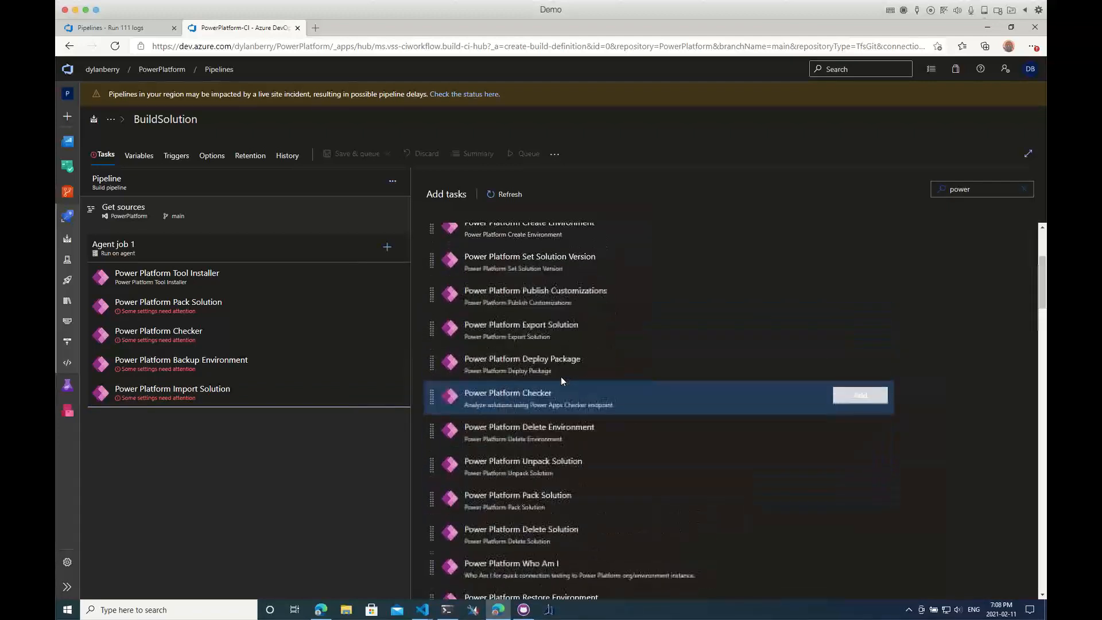
left_click(861, 307)
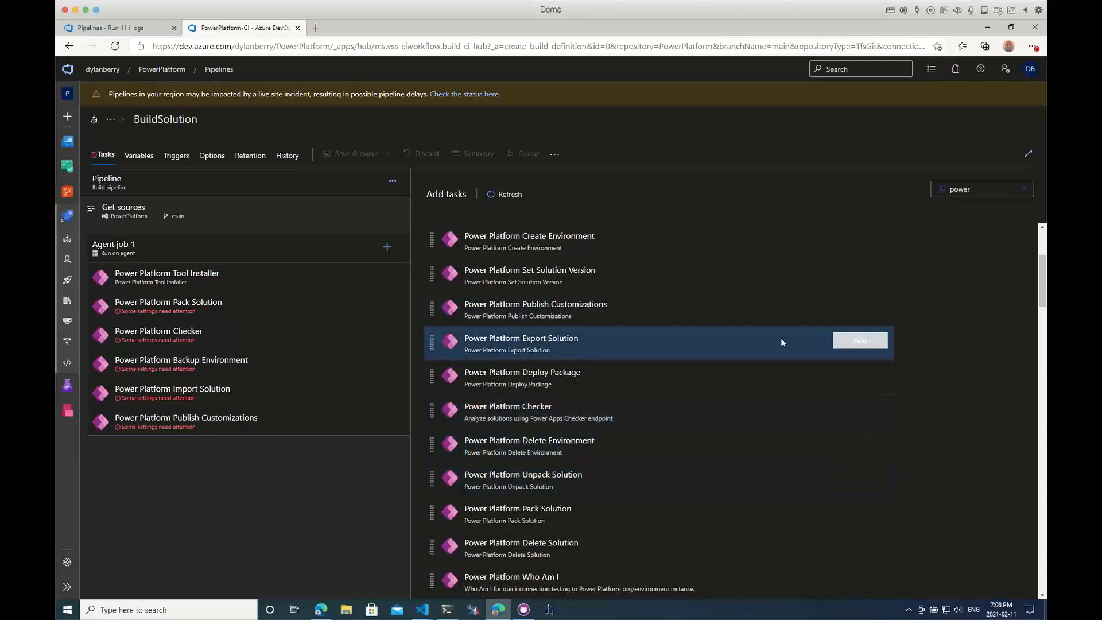
left_click(862, 341)
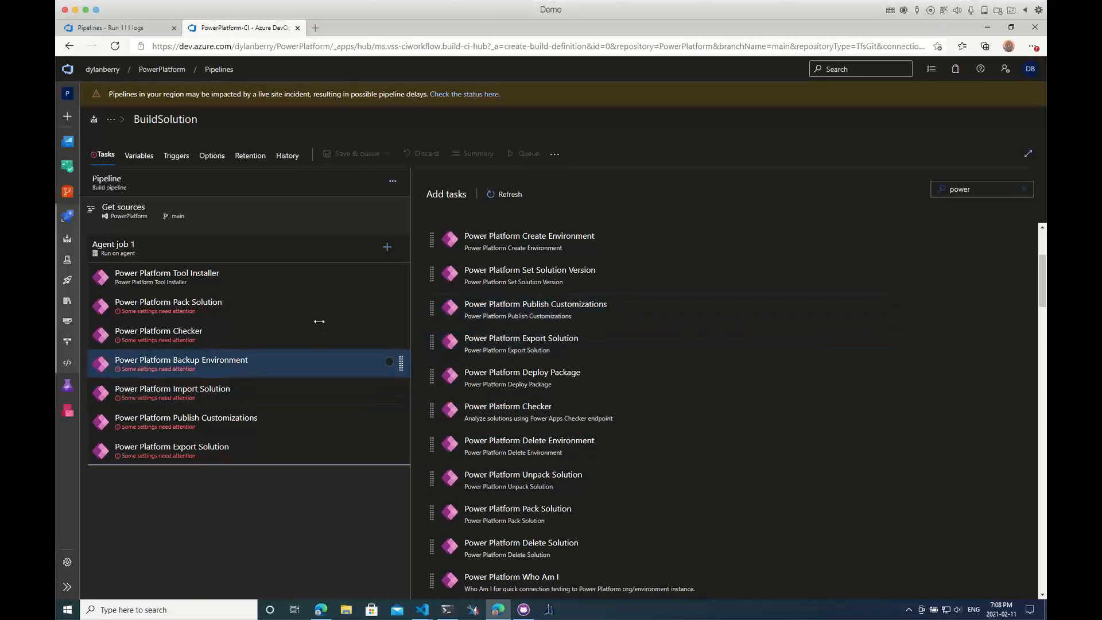
left_click(1024, 189)
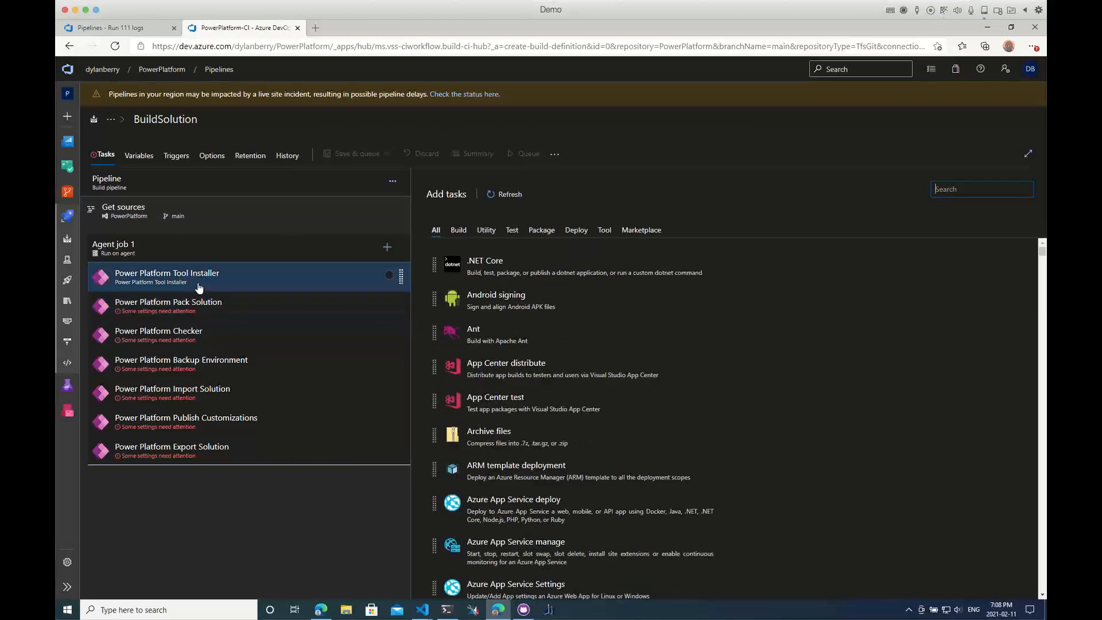
Open the Power Platform Export Solution log in ExportSolution run 111.
left_click(139, 33)
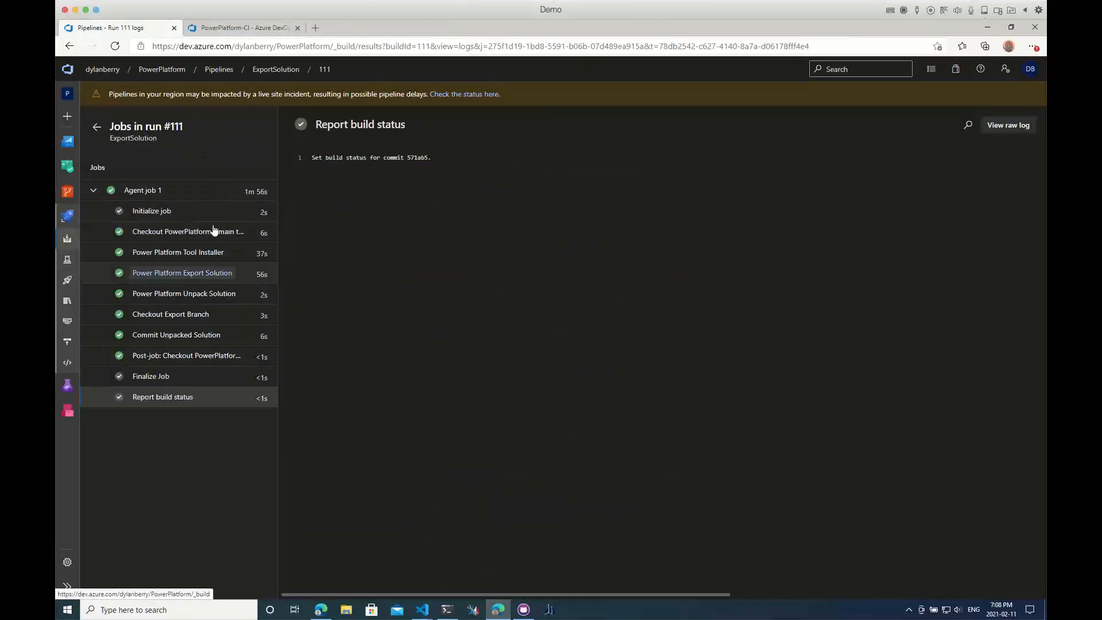
left_click(199, 273)
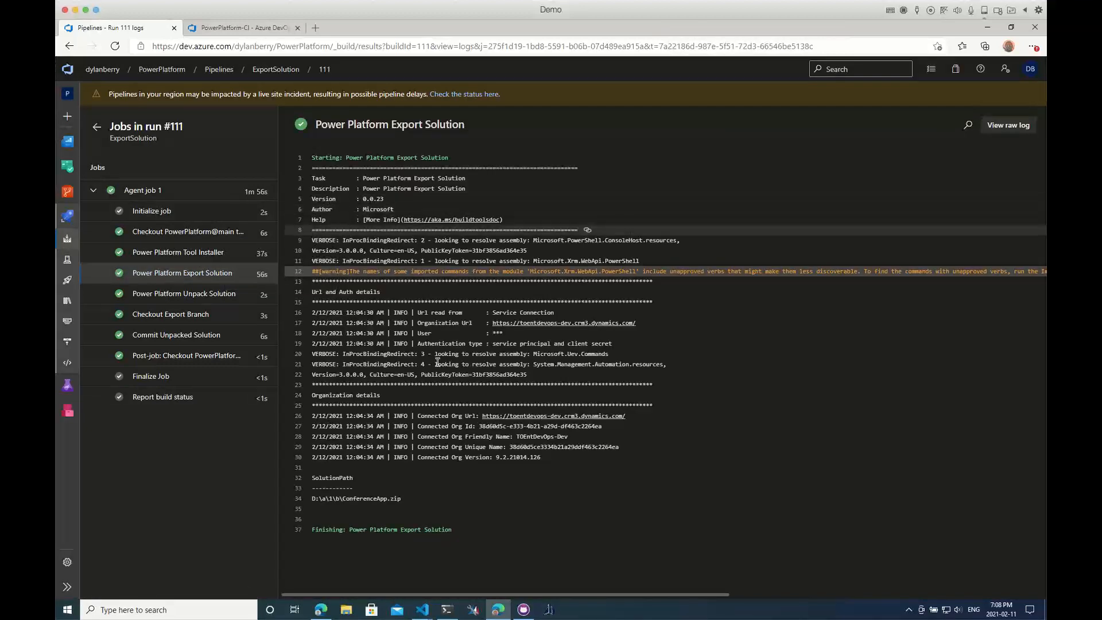
Switch to the Power Platform admin center and open the TOEntDevOps-Dev environment through its environment URL.
left_click(324, 609)
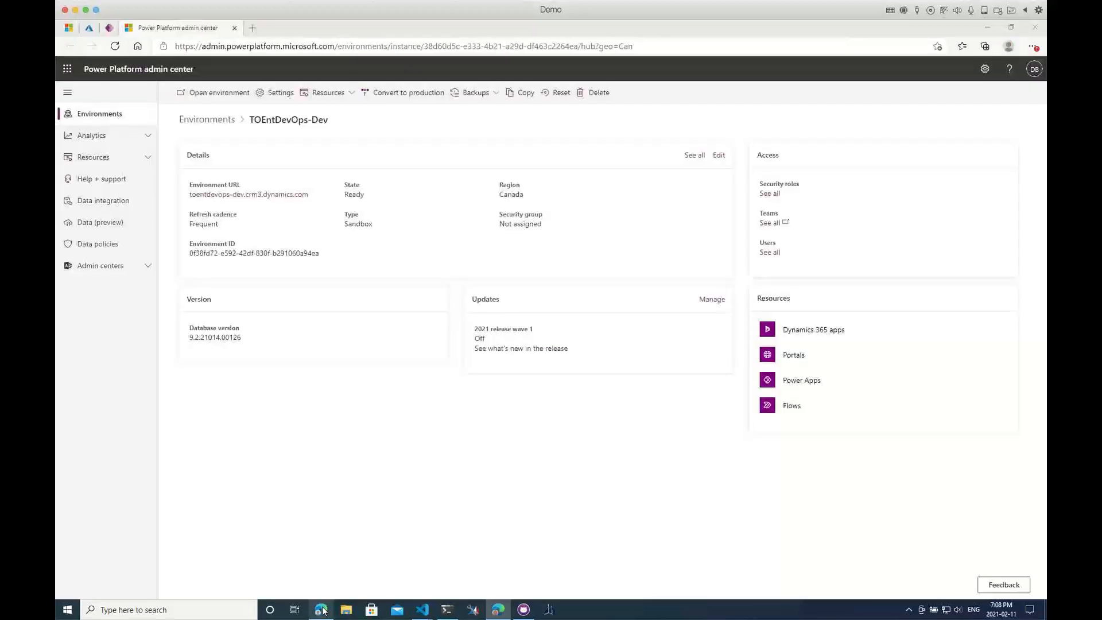
left_click(68, 28)
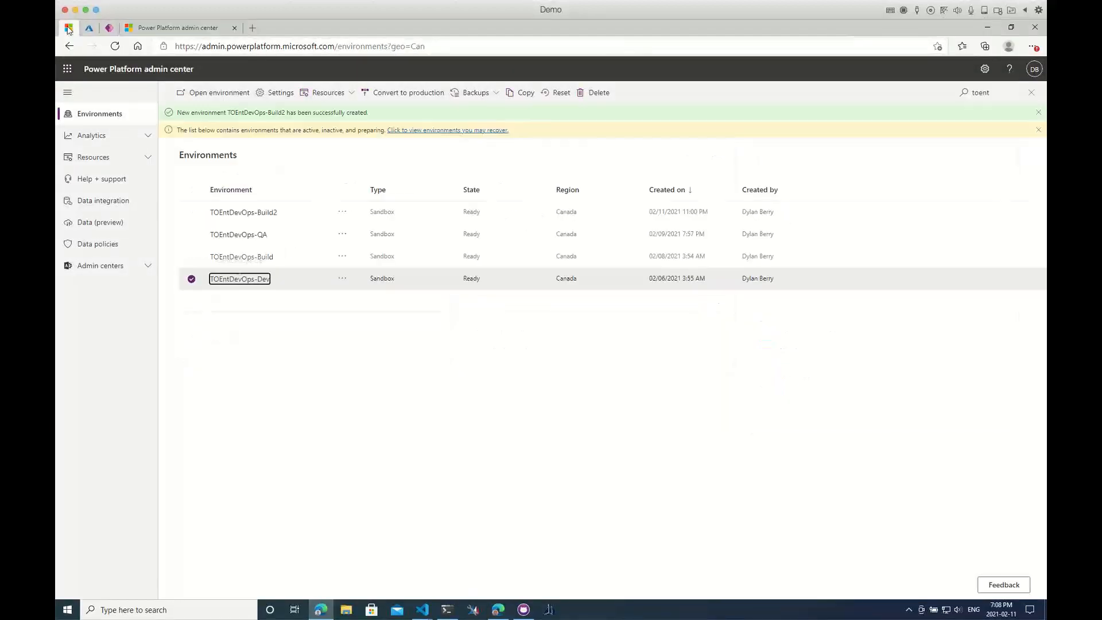
left_click(196, 26)
left_click(264, 196)
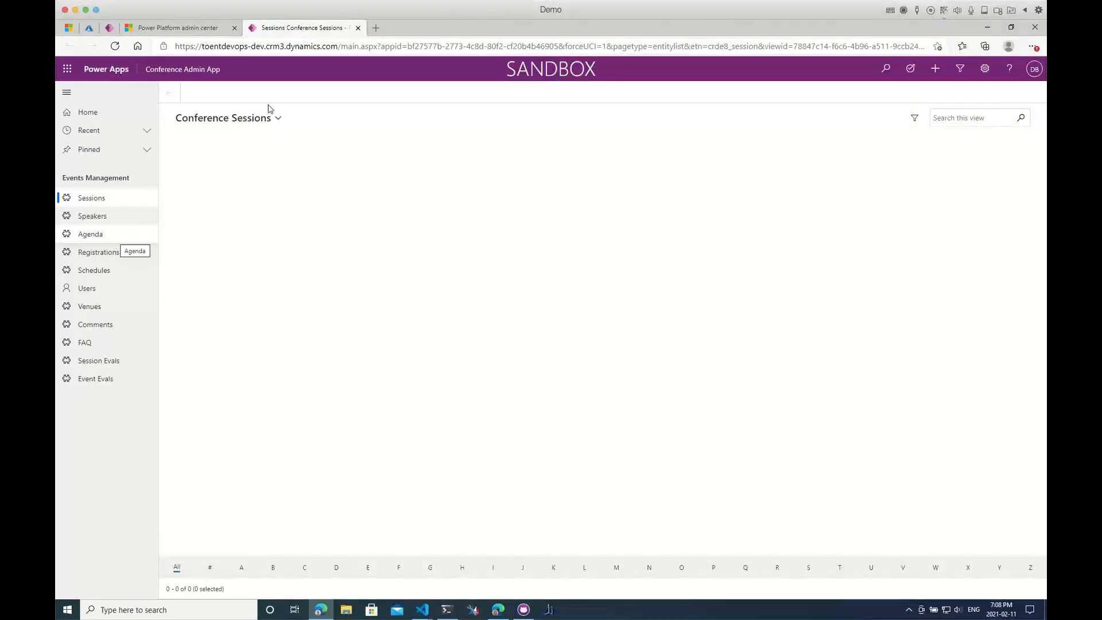
Go to make.powerapps.com in the current browser tab and open its list of apps.
left_click(303, 48)
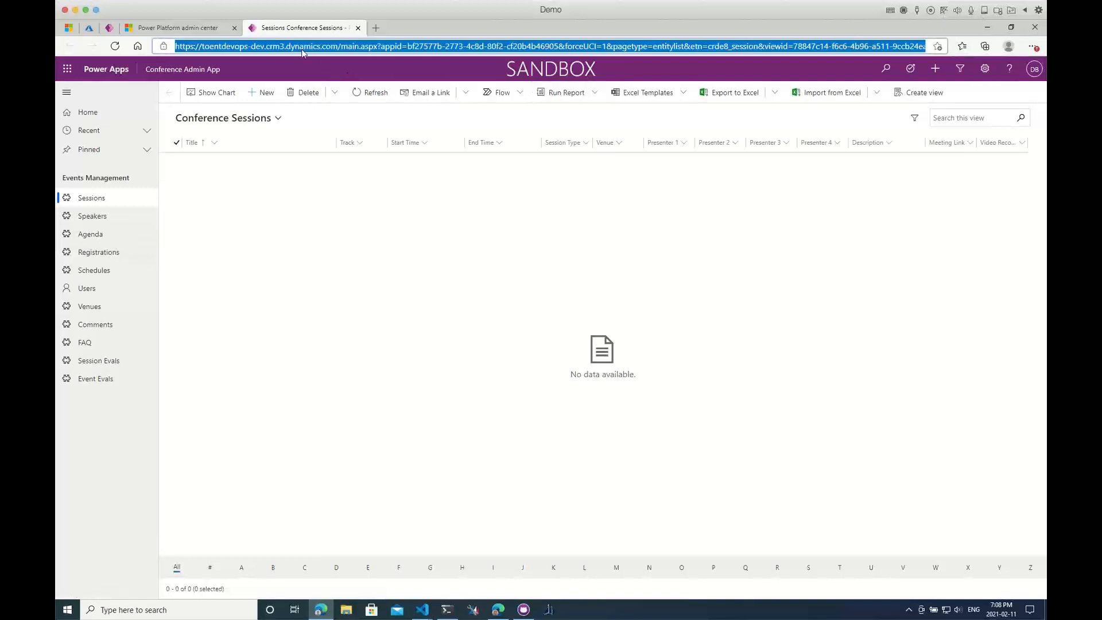
type("make")
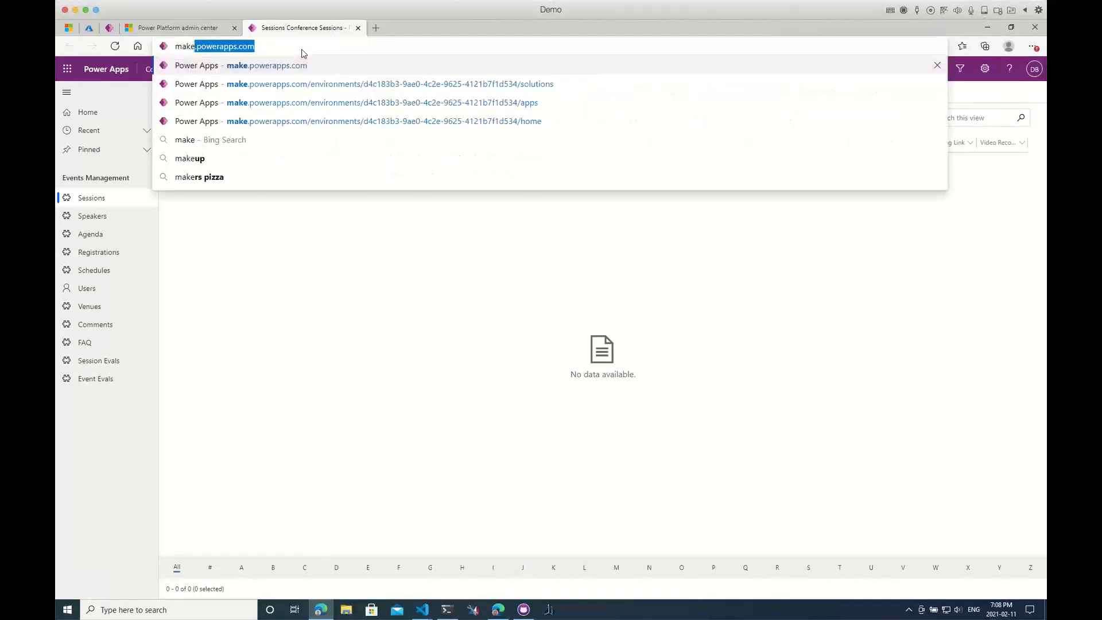
key("Right")
key("Return")
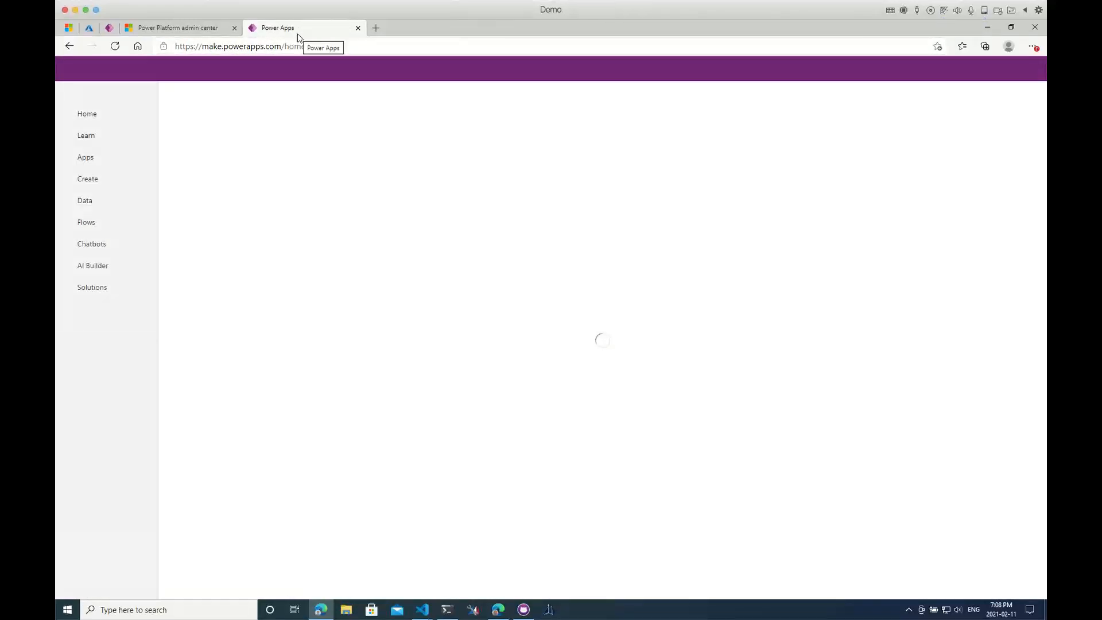
left_click(87, 159)
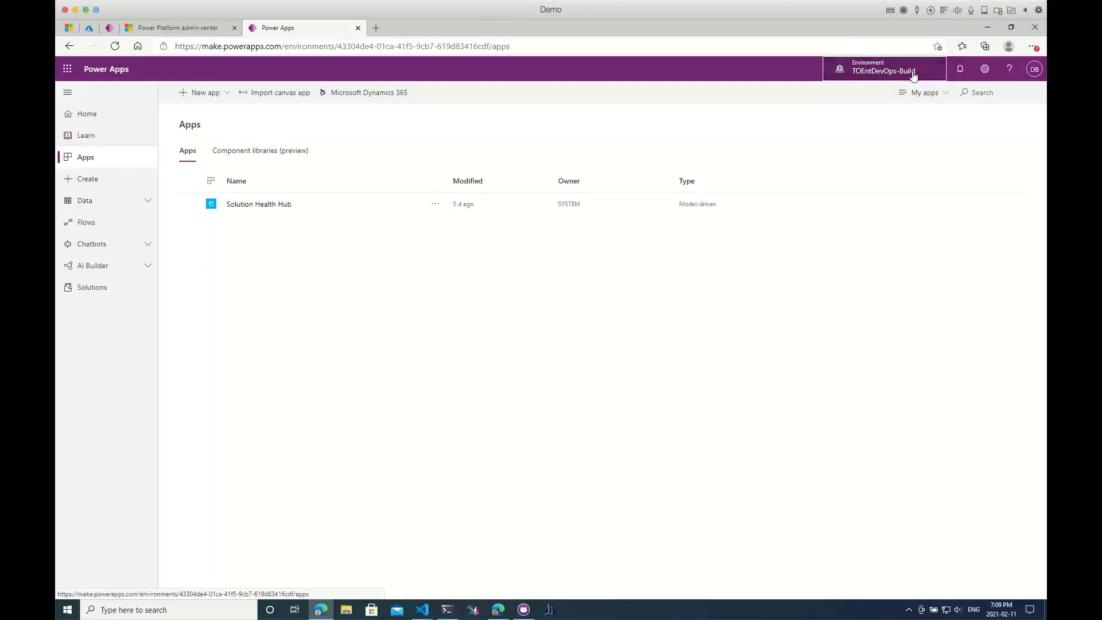
Search the environments for "dev" and switch Power Apps to the TOEntDevOps-Dev environment.
left_click(914, 72)
left_click(951, 124)
type("d")
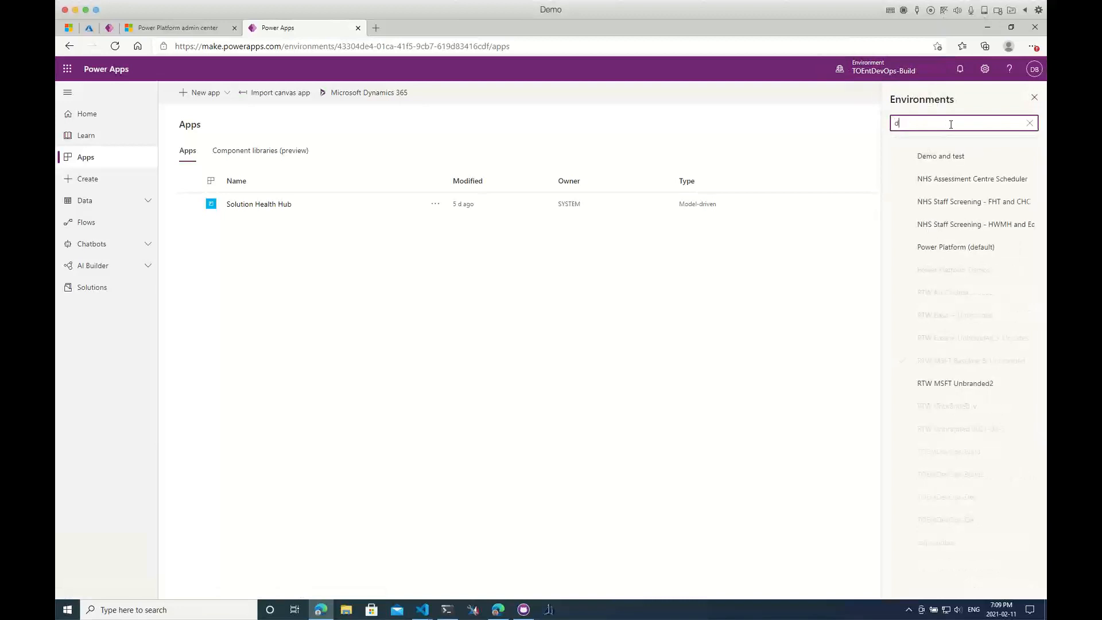
type("ev")
left_click(989, 205)
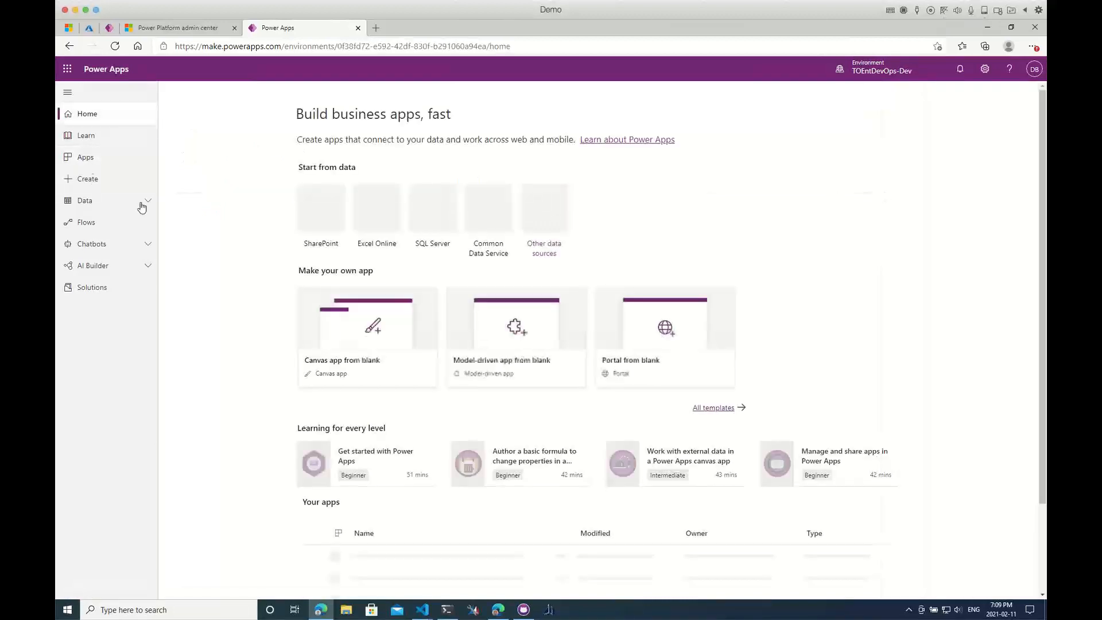
Launch the Event Scheduler canvas app from the apps of the TOEntDevOps-Dev environment.
left_click(85, 157)
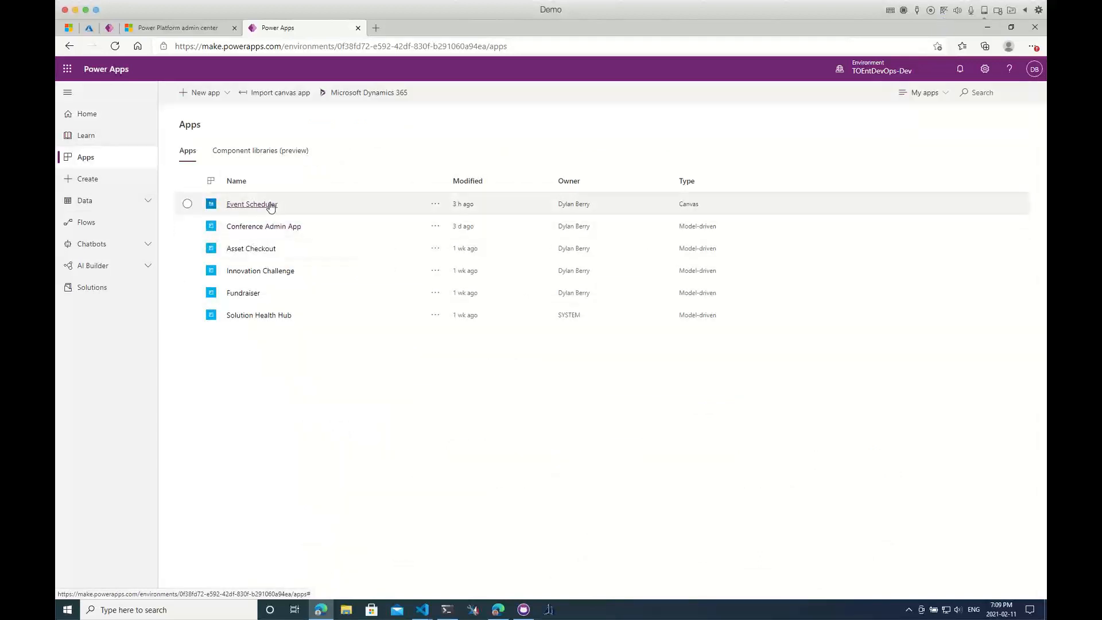
left_click(257, 206)
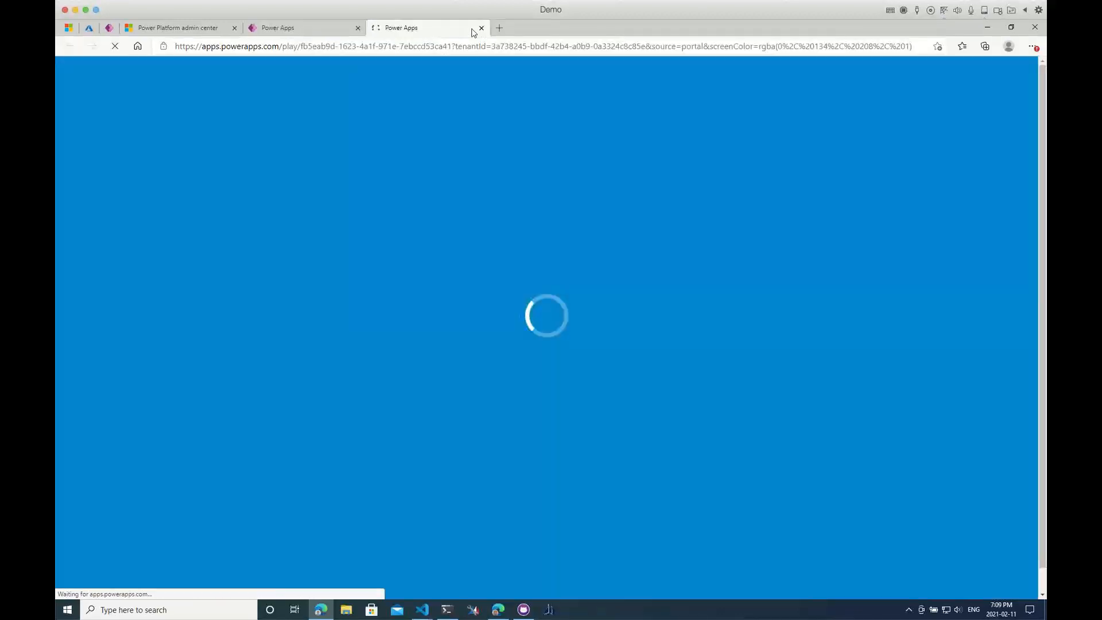
left_click(481, 27)
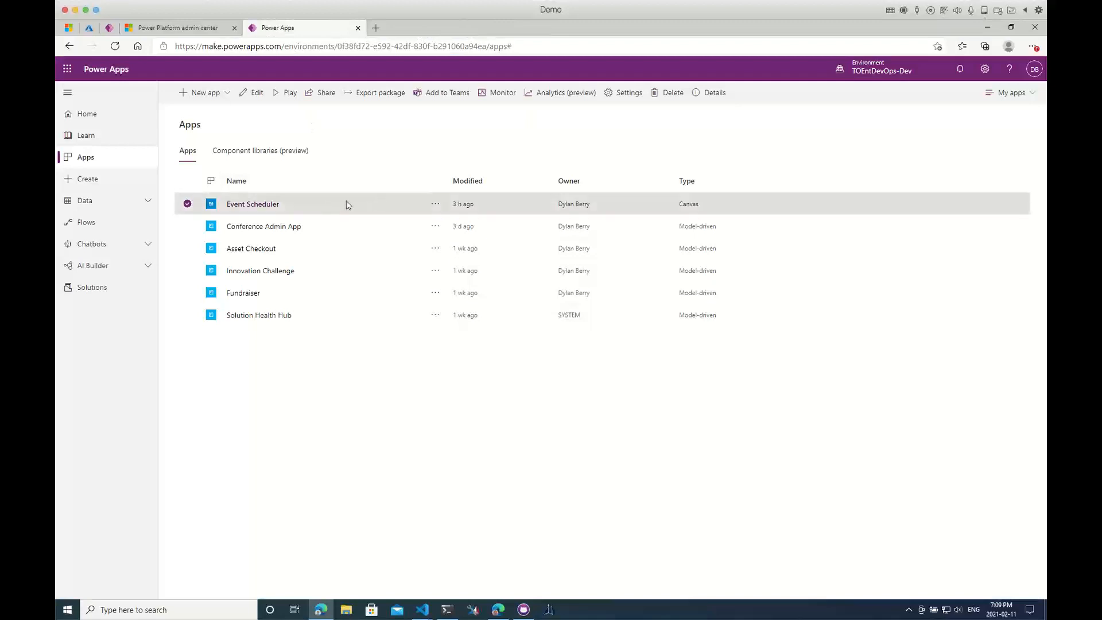
left_click(437, 205)
left_click(450, 238)
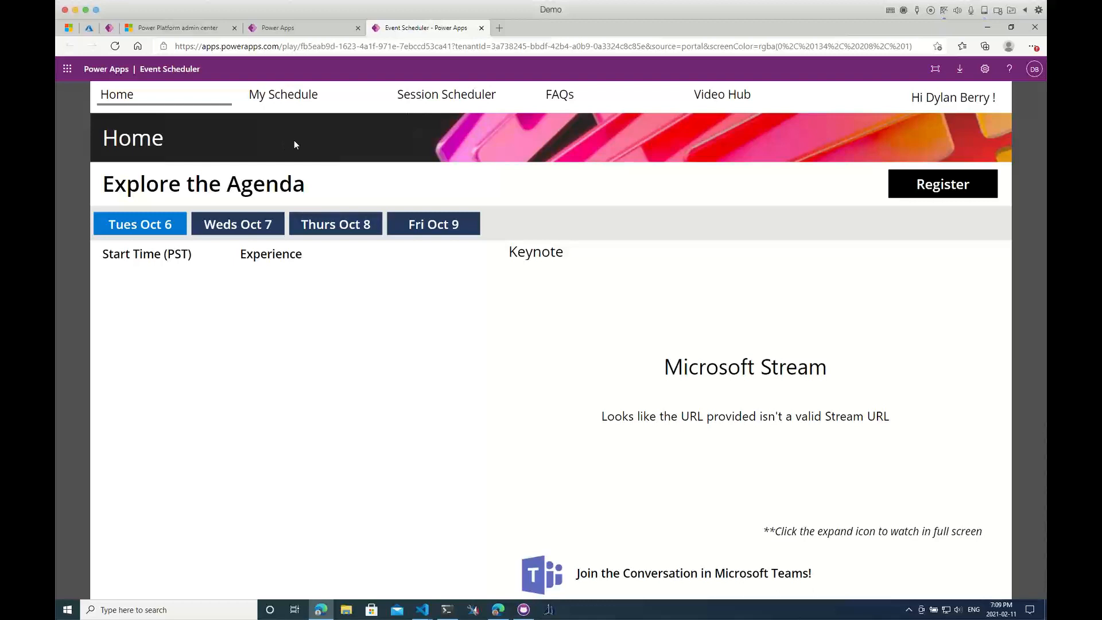
Look through Event Scheduler's Weds Oct 7 and Fri Oct 9 agendas and its My Schedule, Session Scheduler, FAQs and Video Hub pages.
left_click(252, 225)
left_click(434, 225)
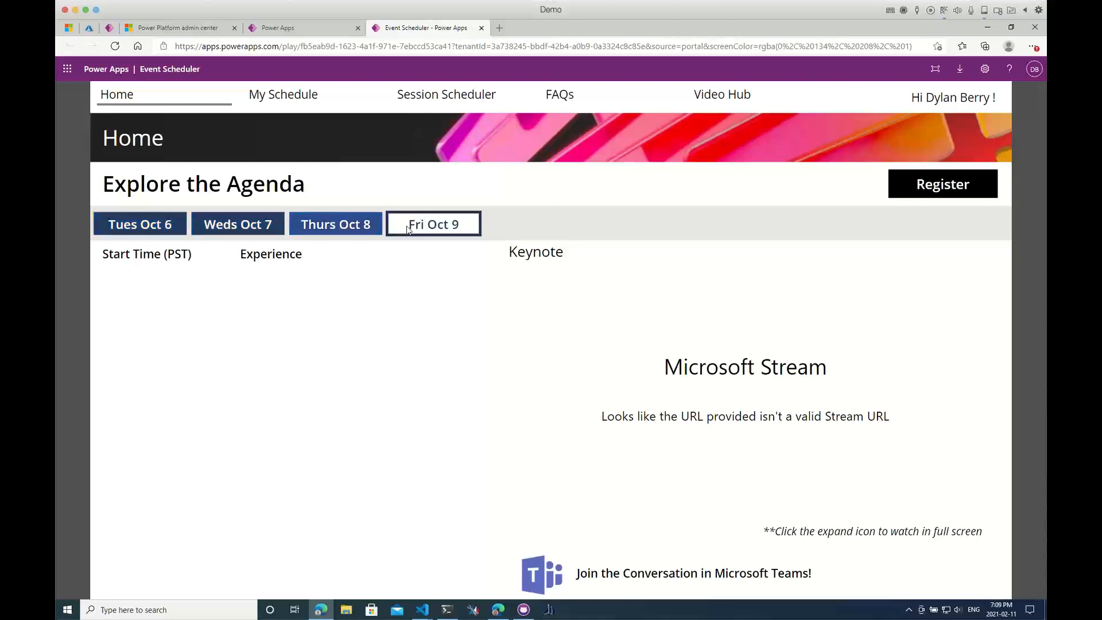
left_click(300, 97)
left_click(473, 96)
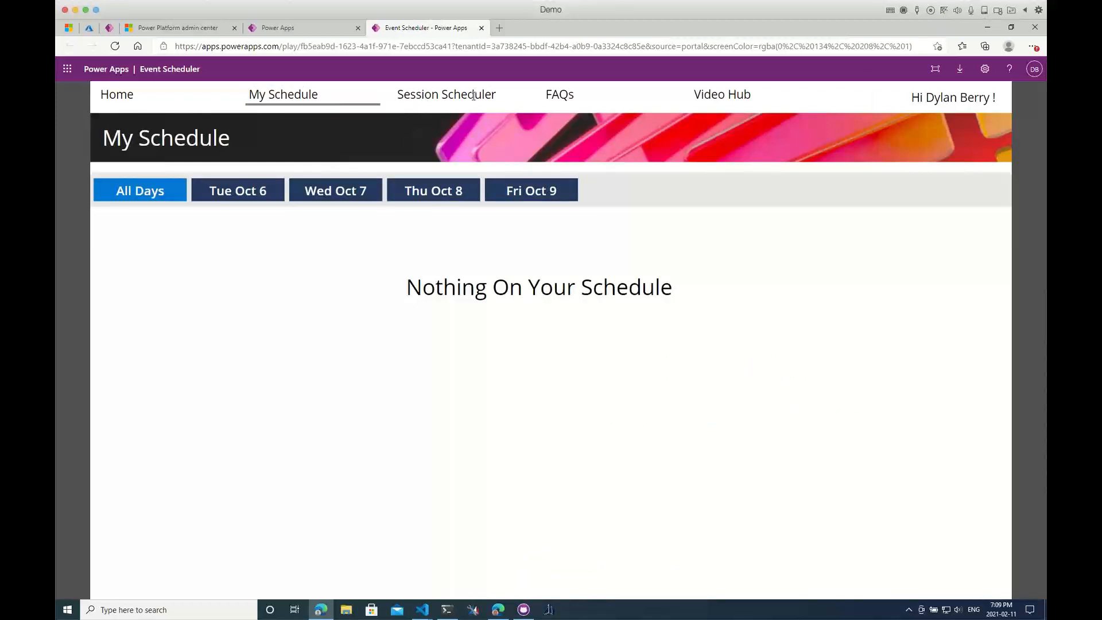
left_click(568, 96)
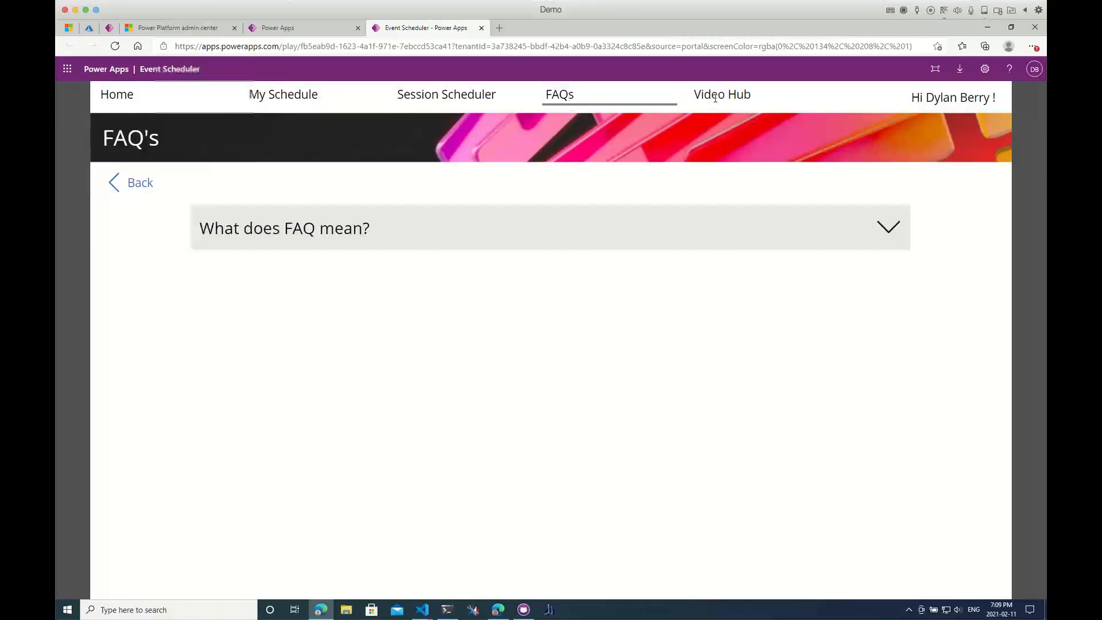
left_click(723, 94)
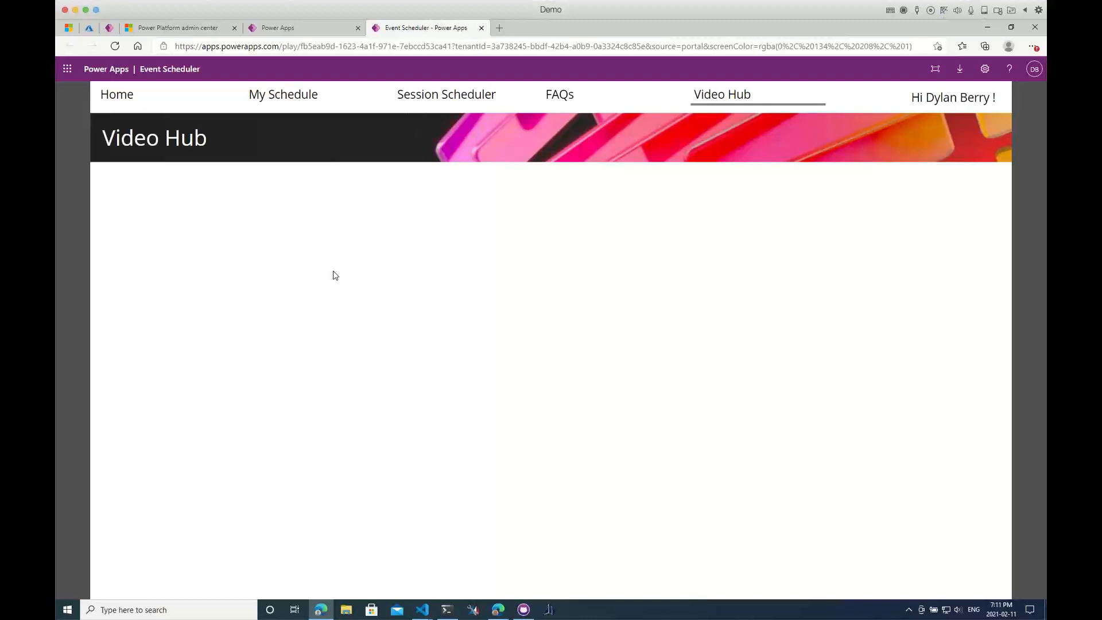
Return to BuildSolution in Azure DevOps and set Pack Solution's source folder to $(Build.SourcesDirectory)/$(SolutionName) and output file to $(Build.BinariesDirectory)/$(SolutionName).zip.
left_click(499, 610)
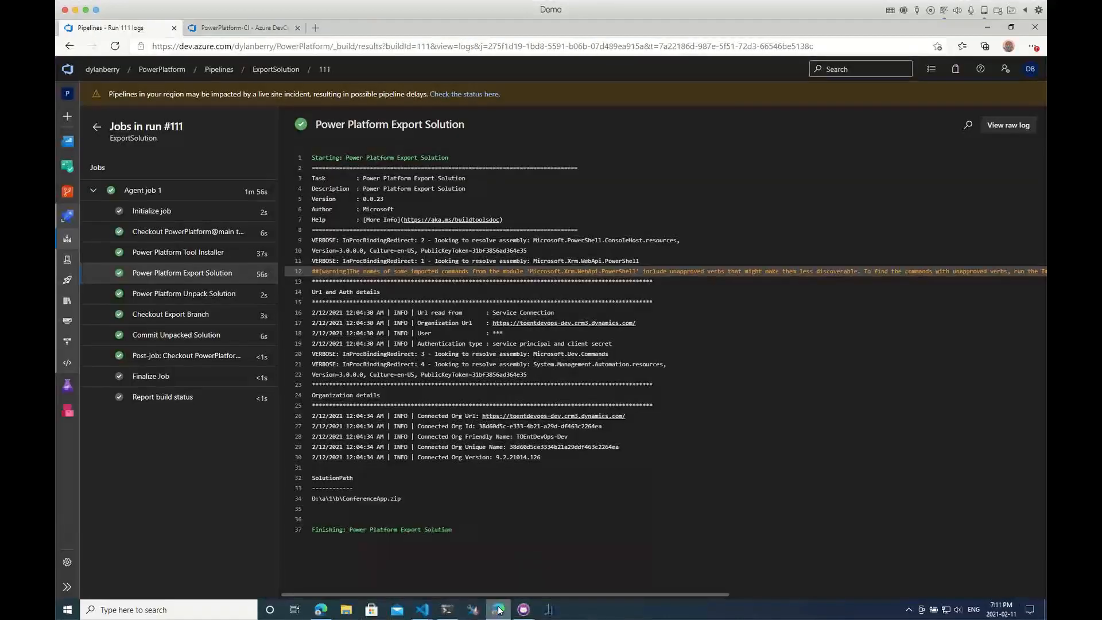
left_click(253, 30)
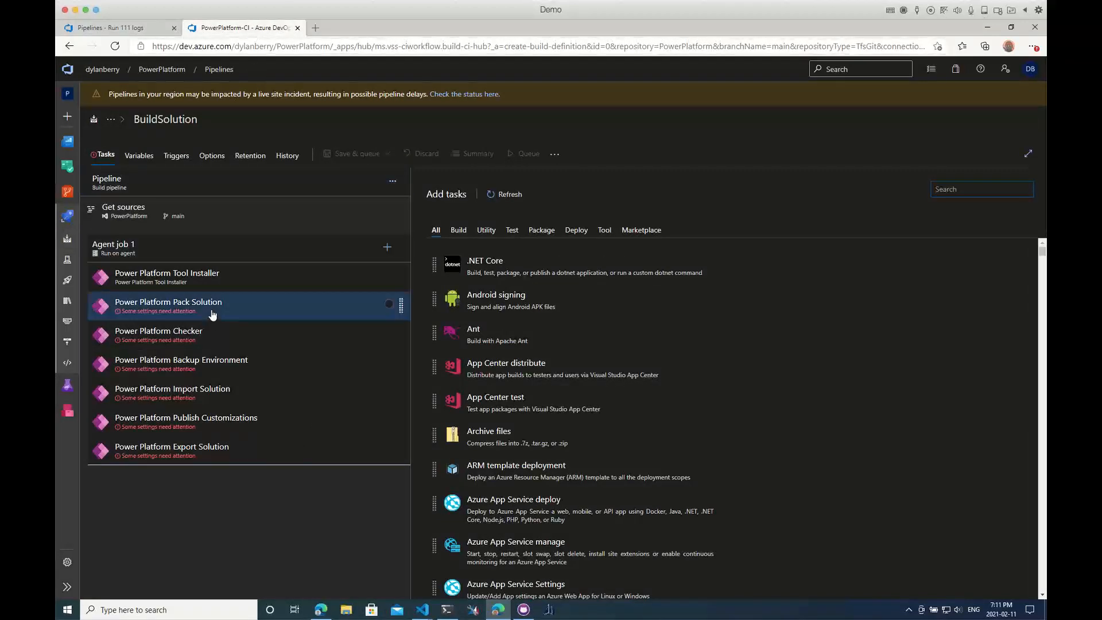
left_click(289, 298)
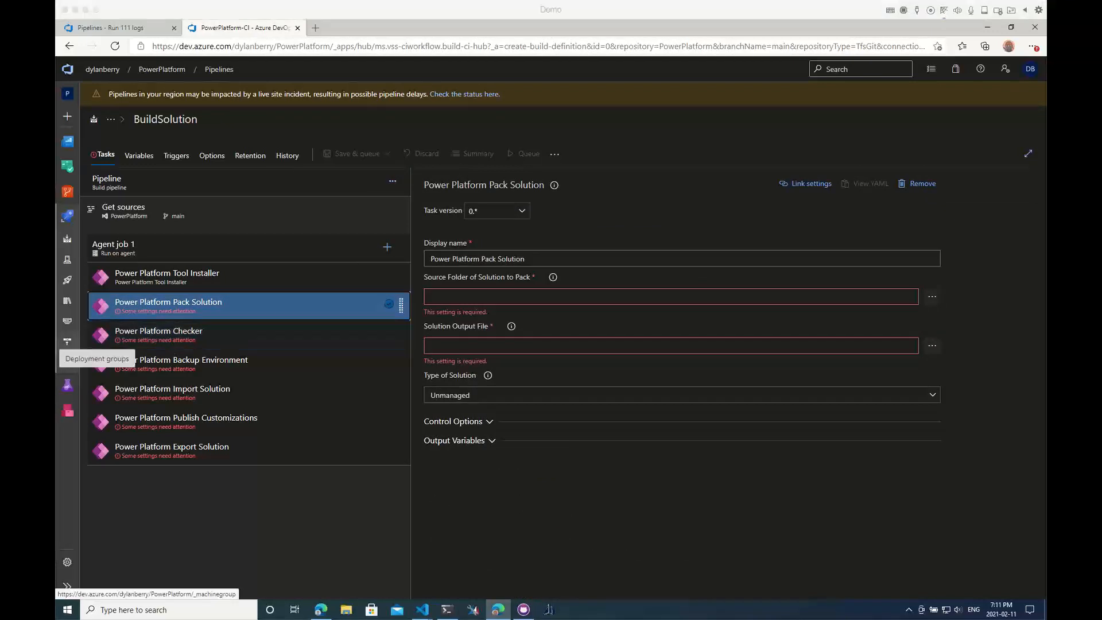
left_click(474, 296)
type("$(Build.SourcesDirectory)/$(SolutionName)")
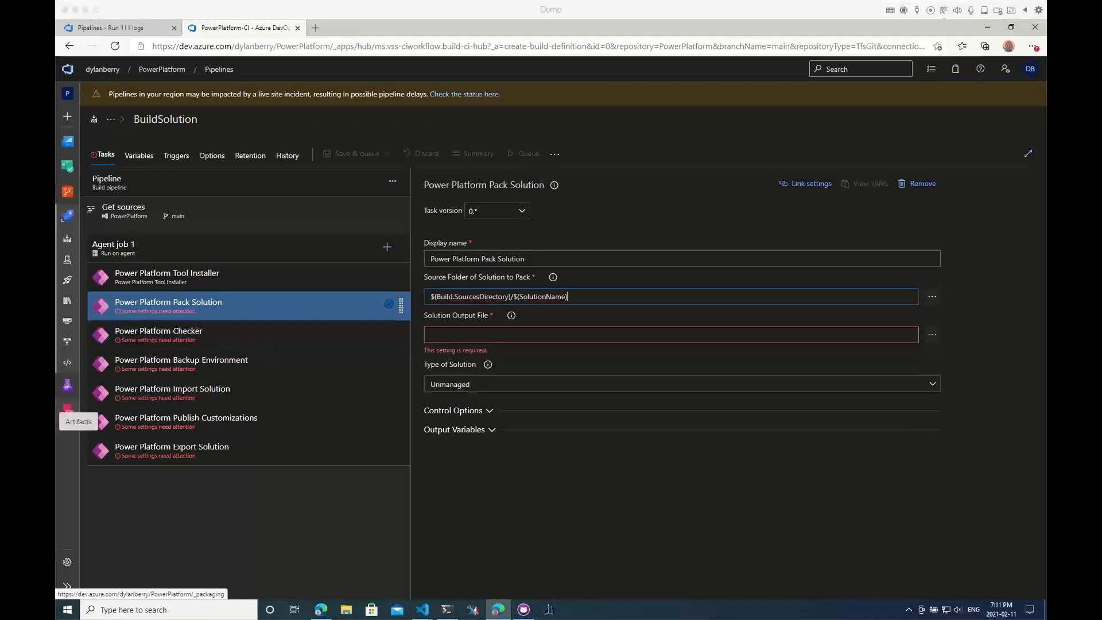
left_click(519, 337)
type("$(Build.BinariesDirectory)/$(SolutionName).zip")
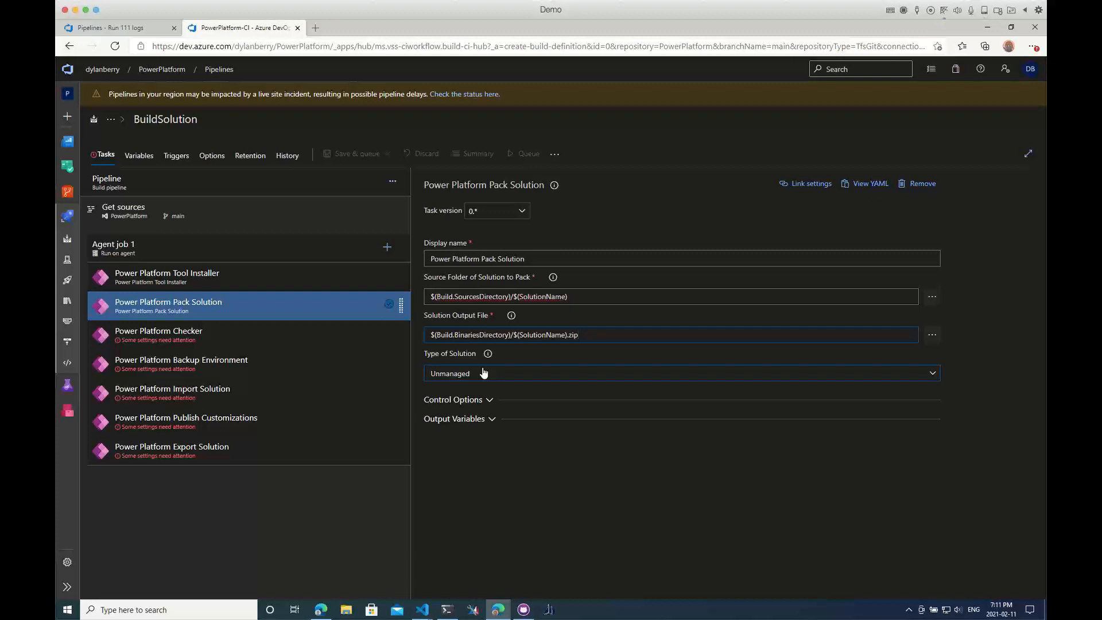
Configure Power Platform Checker with the toentdevops-build connection, local files $(Build.BinariesDirectory)/$(SolutionName).zip and the Solution Checker rule set.
left_click(188, 341)
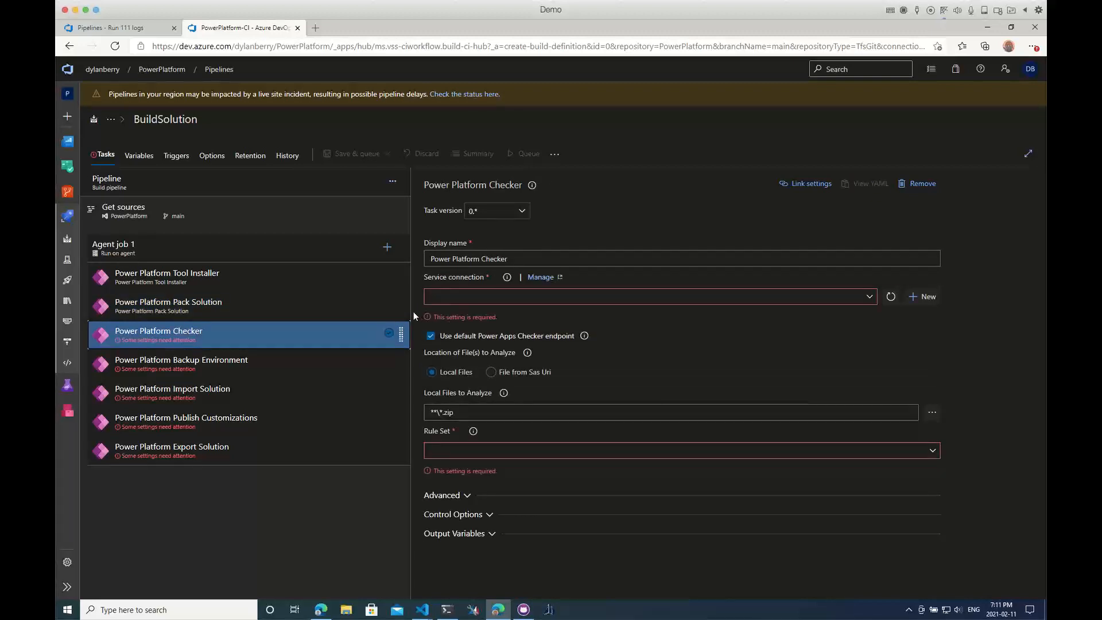
left_click(865, 299)
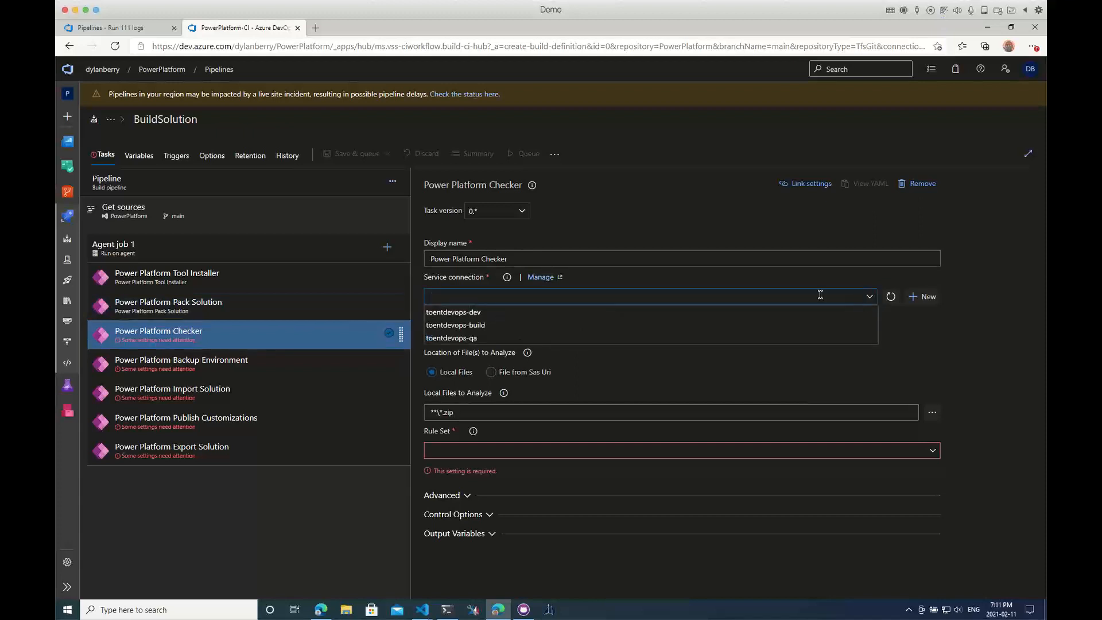
left_click(483, 326)
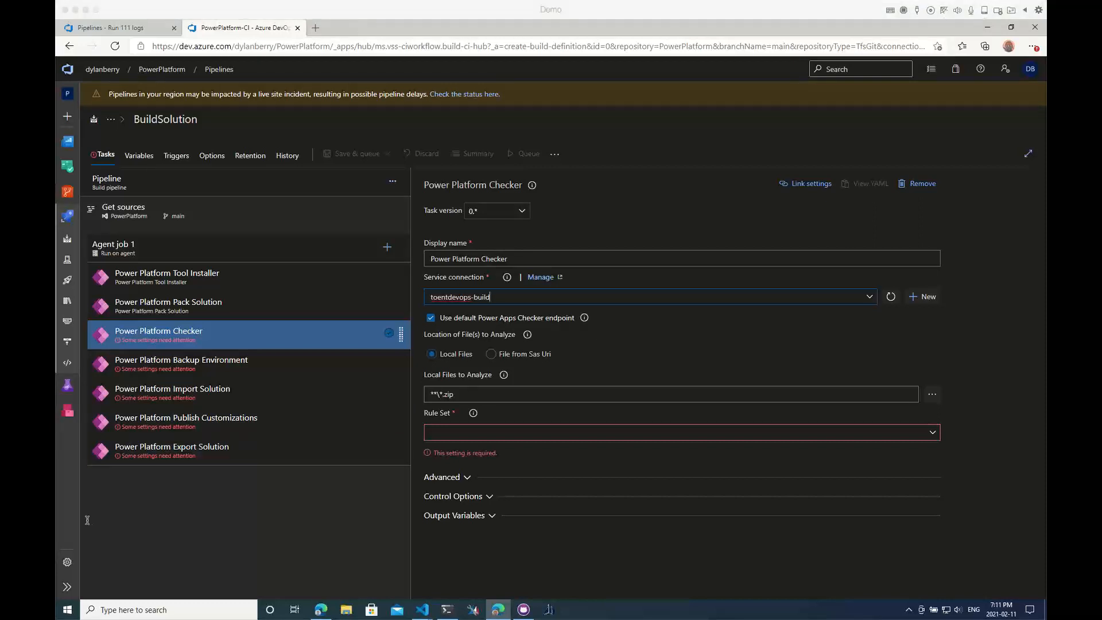
triple_click(463, 395)
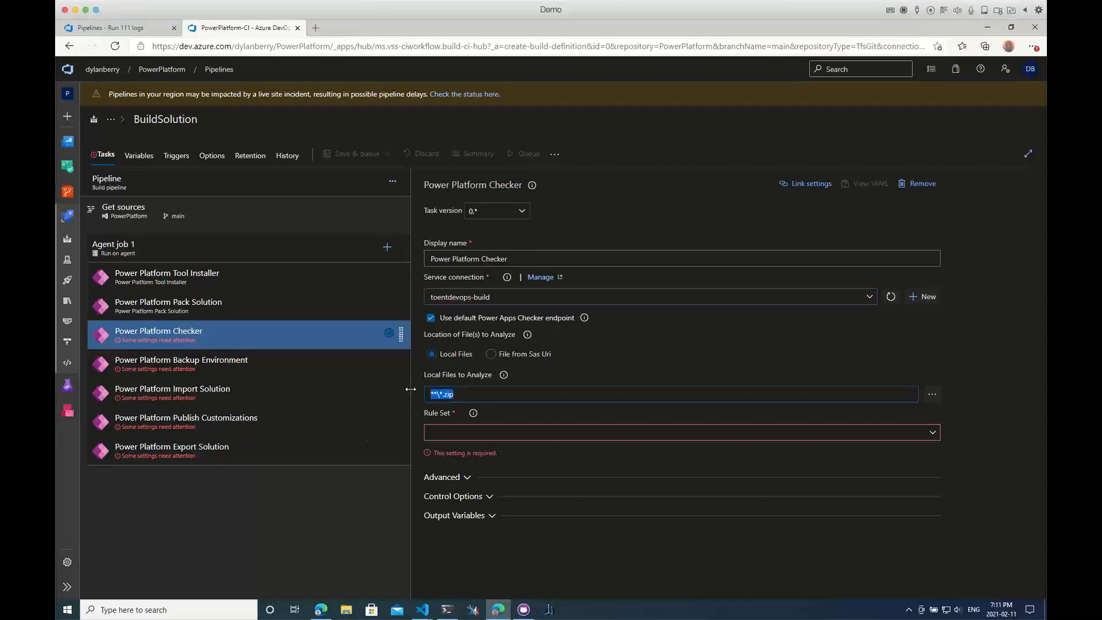
type("$(Build.BinariesDirectory)/$(SolutionName).zip")
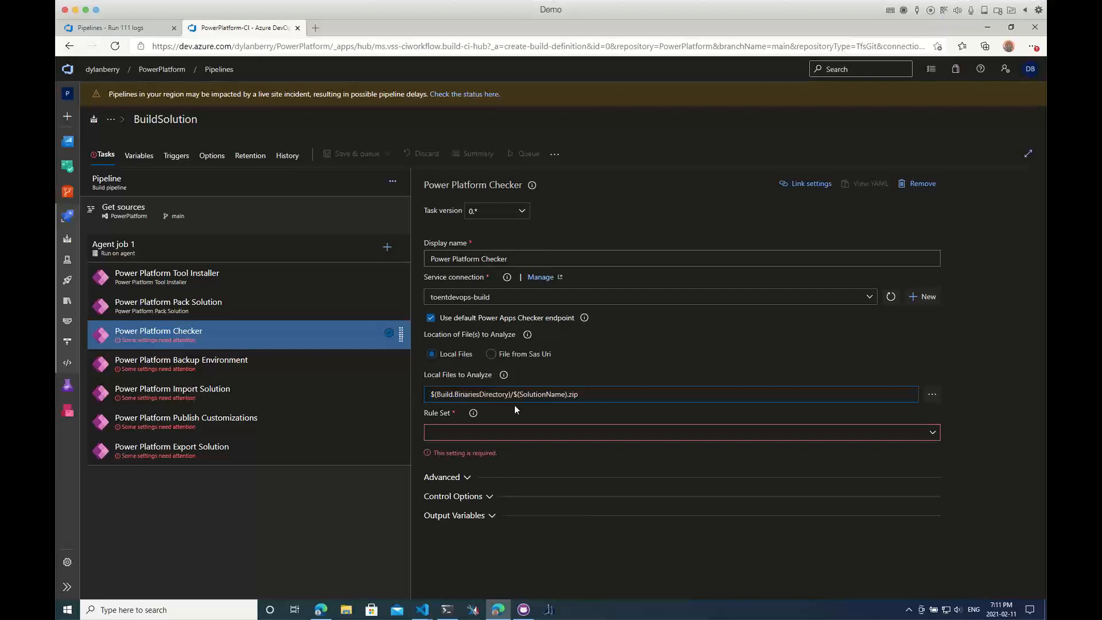
left_click(932, 433)
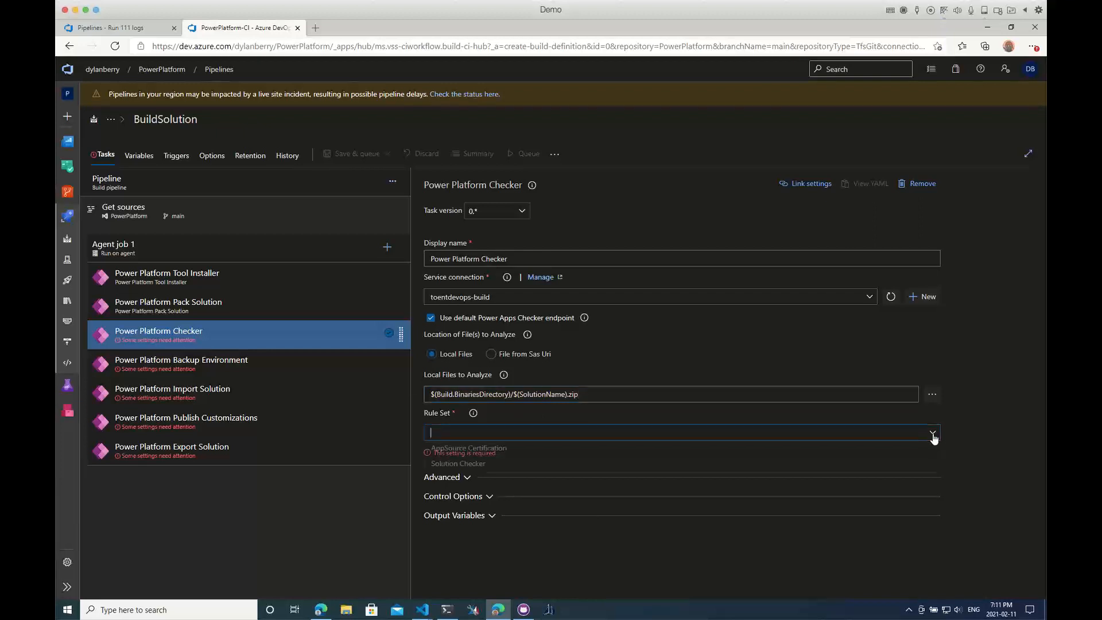
left_click(476, 470)
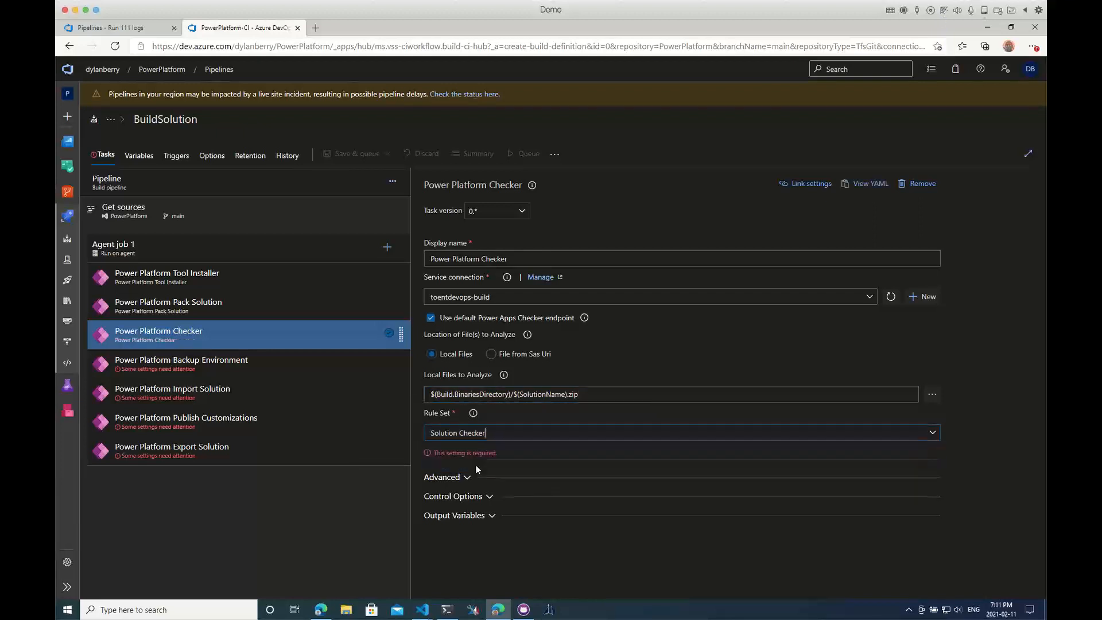
Set the Power Platform Backup Environment task to Service Principal/client secret authentication with the toentdevops-build service connection.
left_click(207, 372)
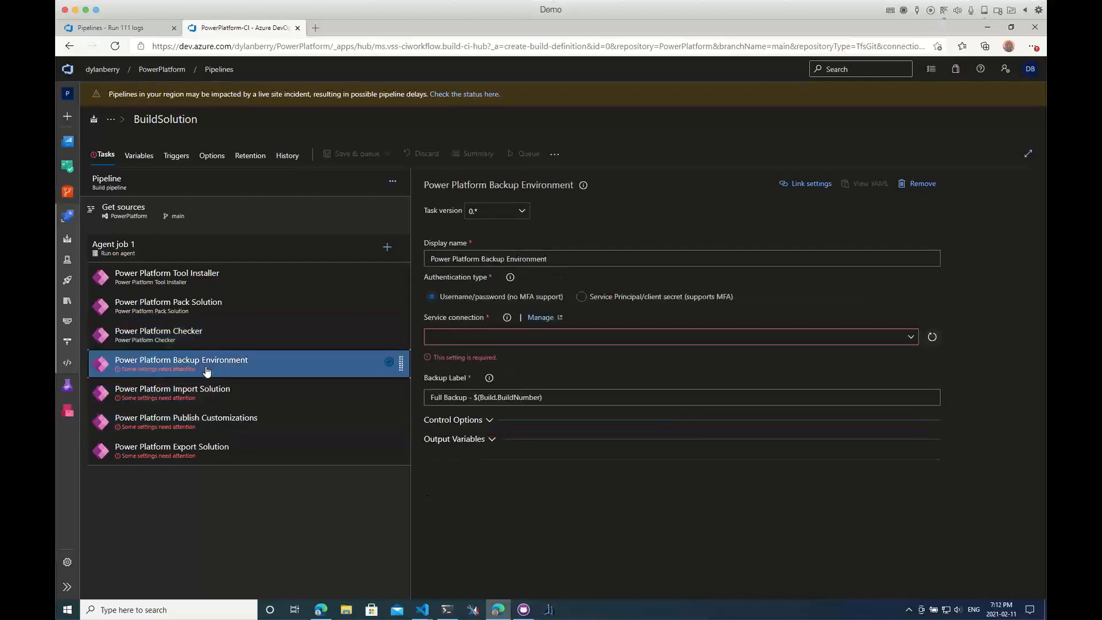
left_click(928, 337)
left_click(911, 337)
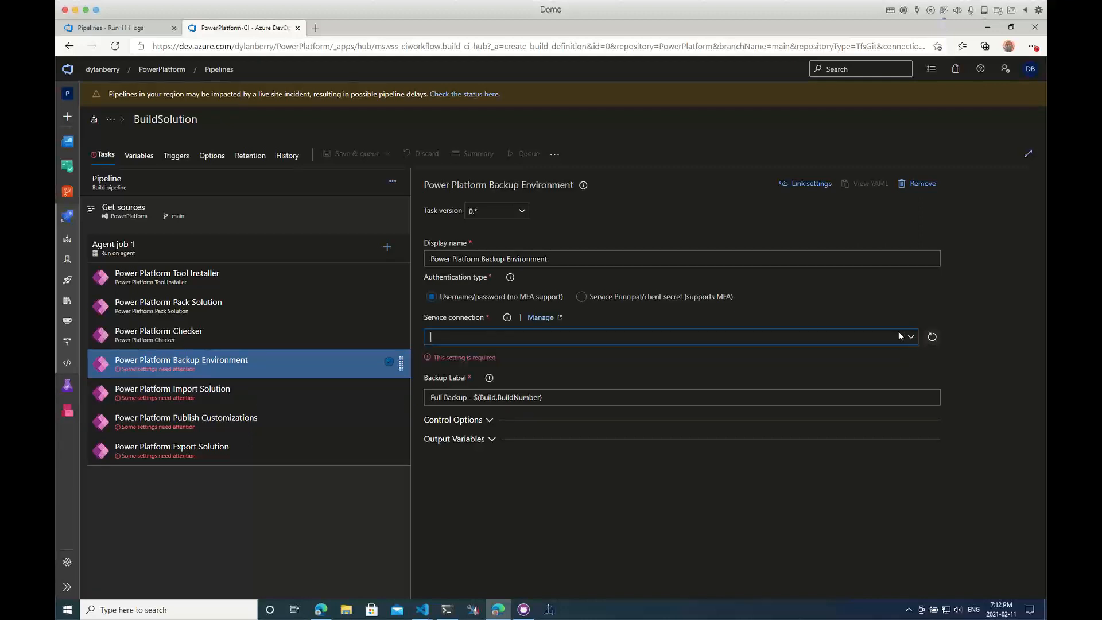
left_click(584, 298)
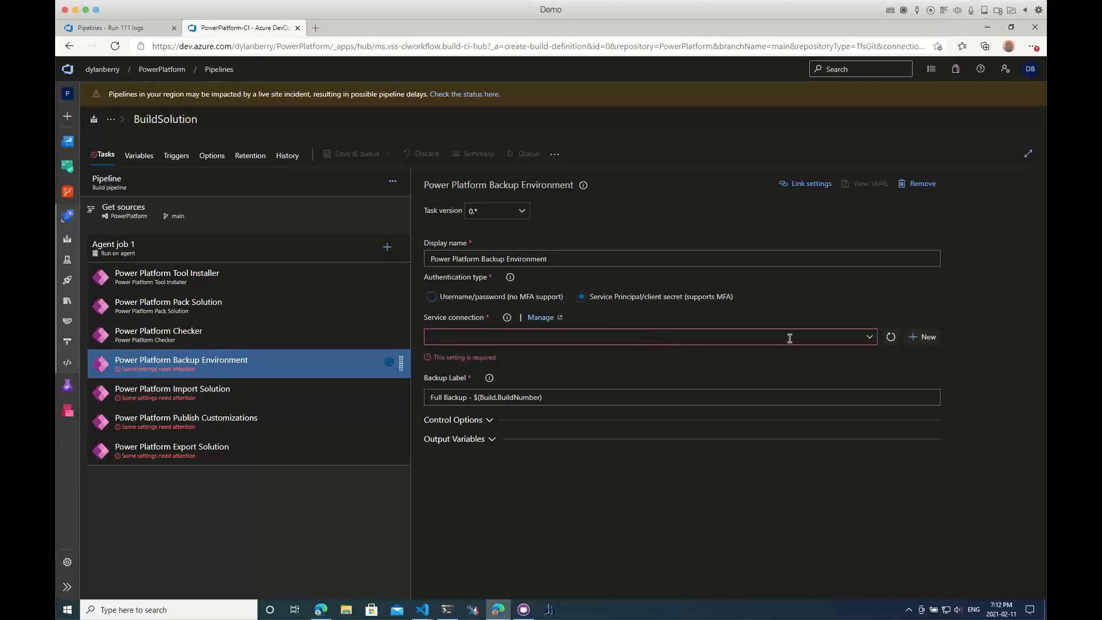
left_click(871, 339)
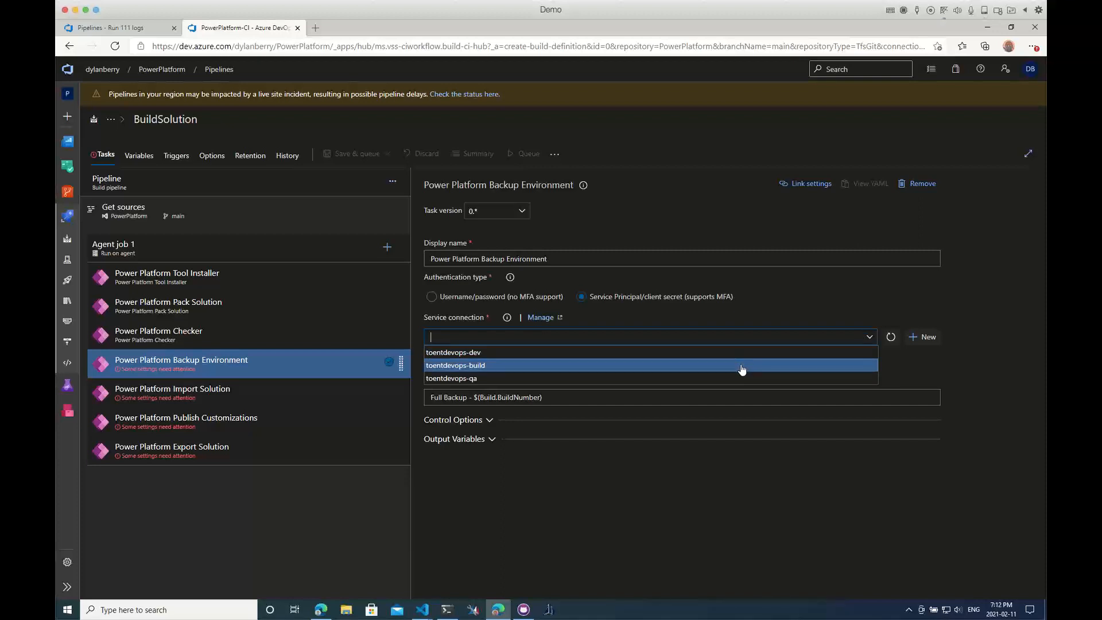
left_click(742, 370)
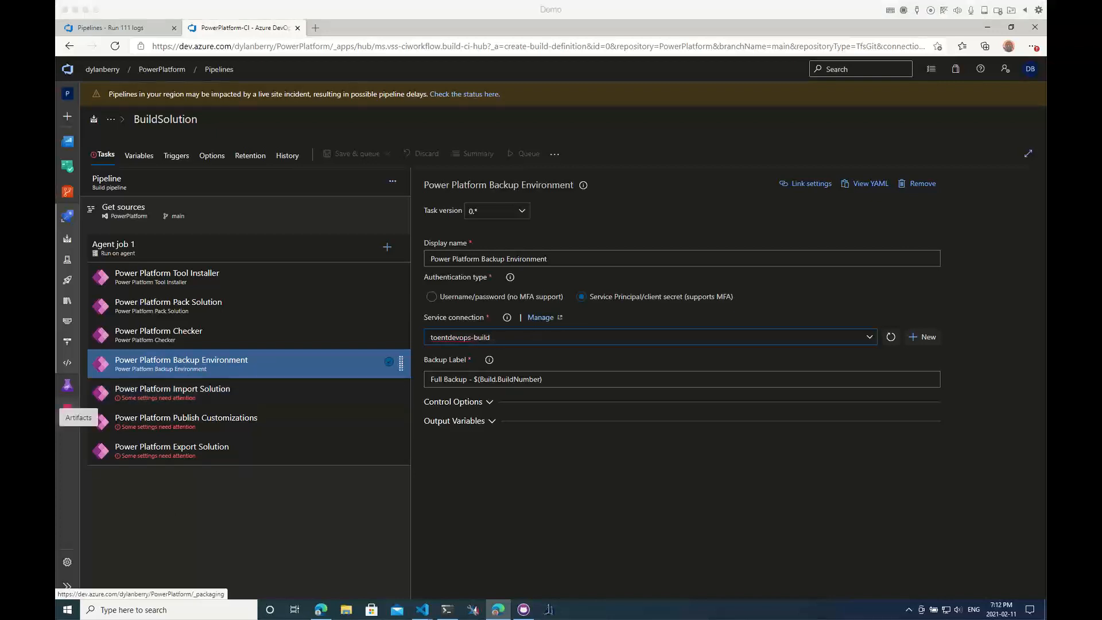
Configure Power Platform Import Solution with Service Principal/client secret authentication, the toentdevops-build connection and input file $(Build.BinariesDirectory)/$(SolutionName).zip.
left_click(287, 402)
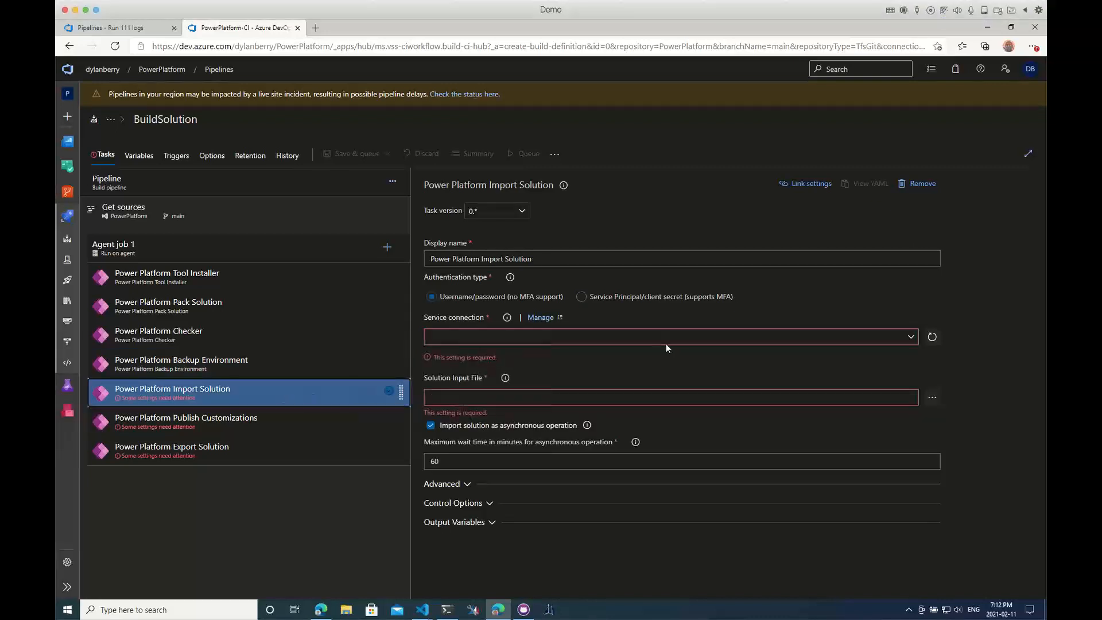
left_click(911, 338)
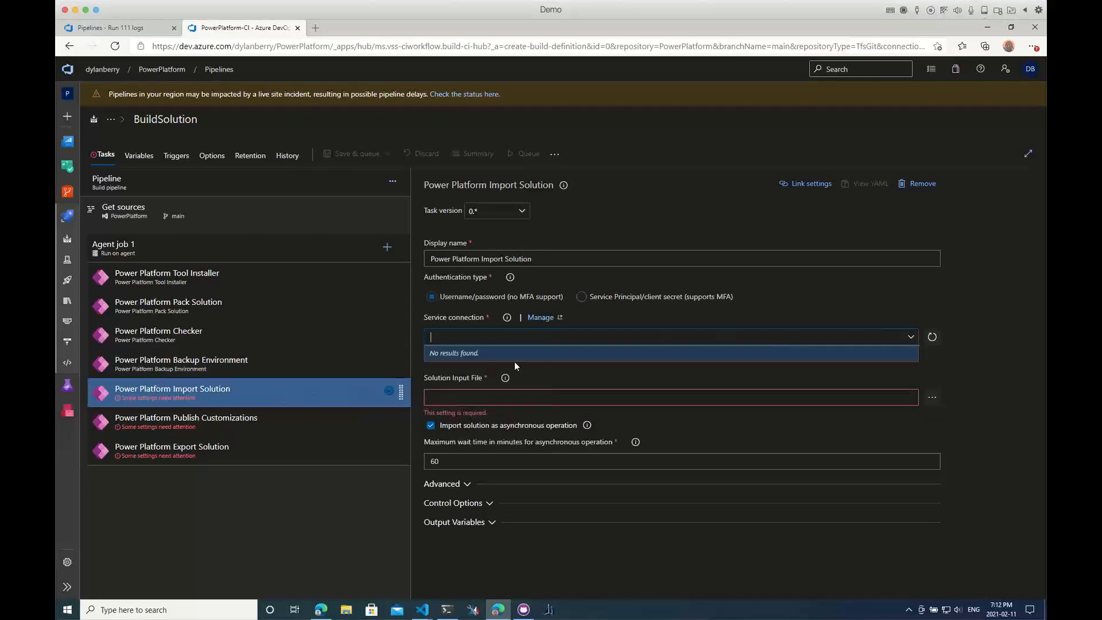
left_click(611, 301)
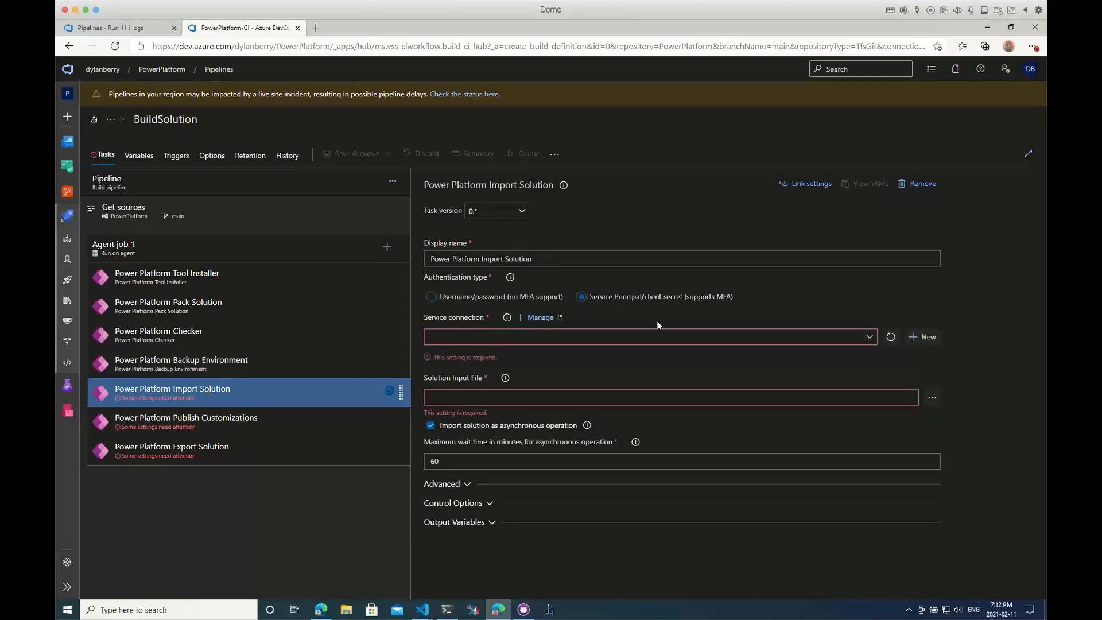
left_click(870, 337)
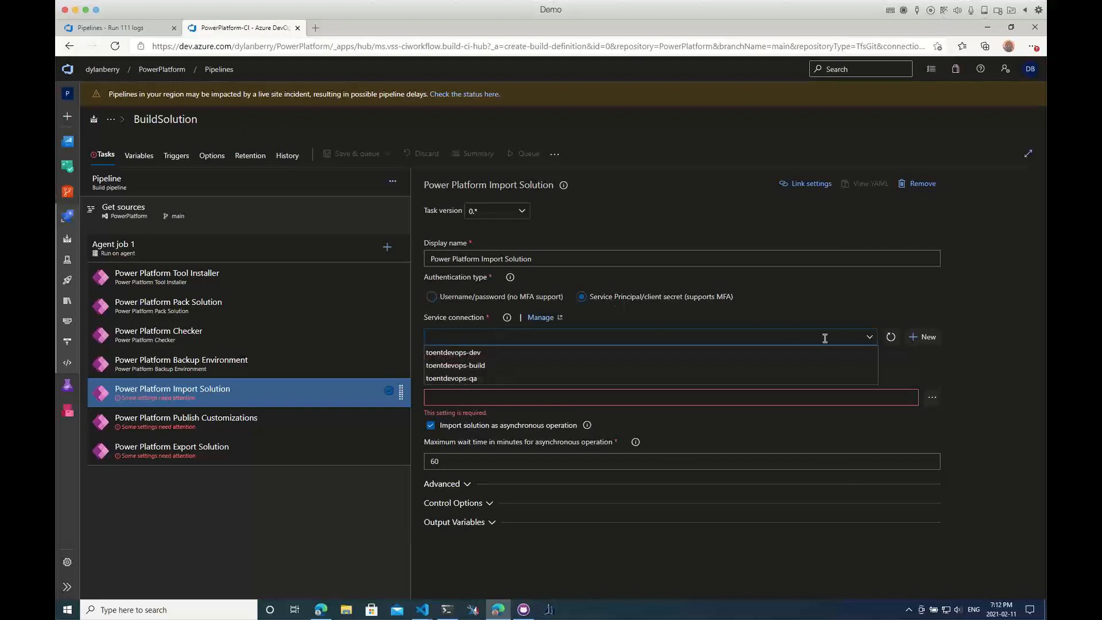
left_click(492, 370)
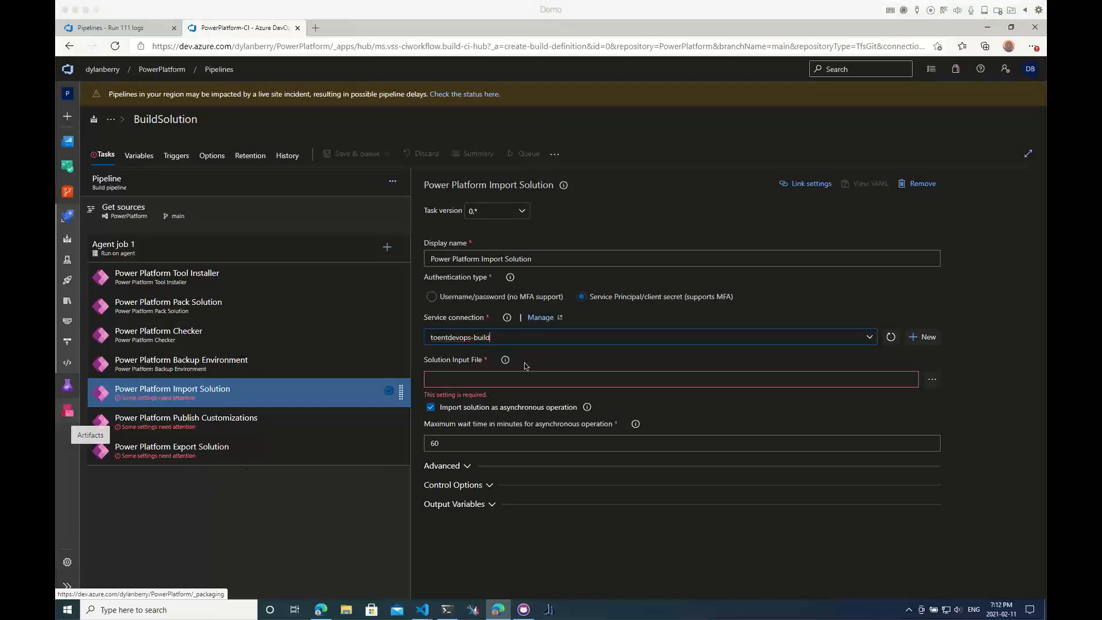
left_click(520, 383)
type("$(Build.BinariesDirectory)/$(SolutionName).zip")
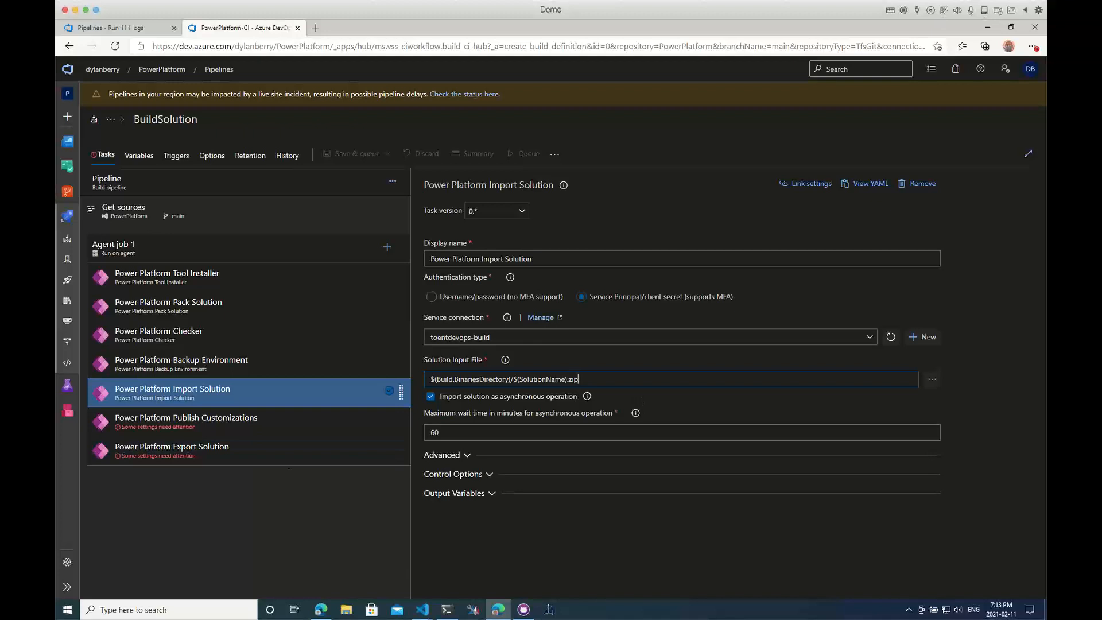
Set the Power Platform Publish Customizations task to Service Principal/client secret authentication with the toentdevops-build service connection.
left_click(310, 421)
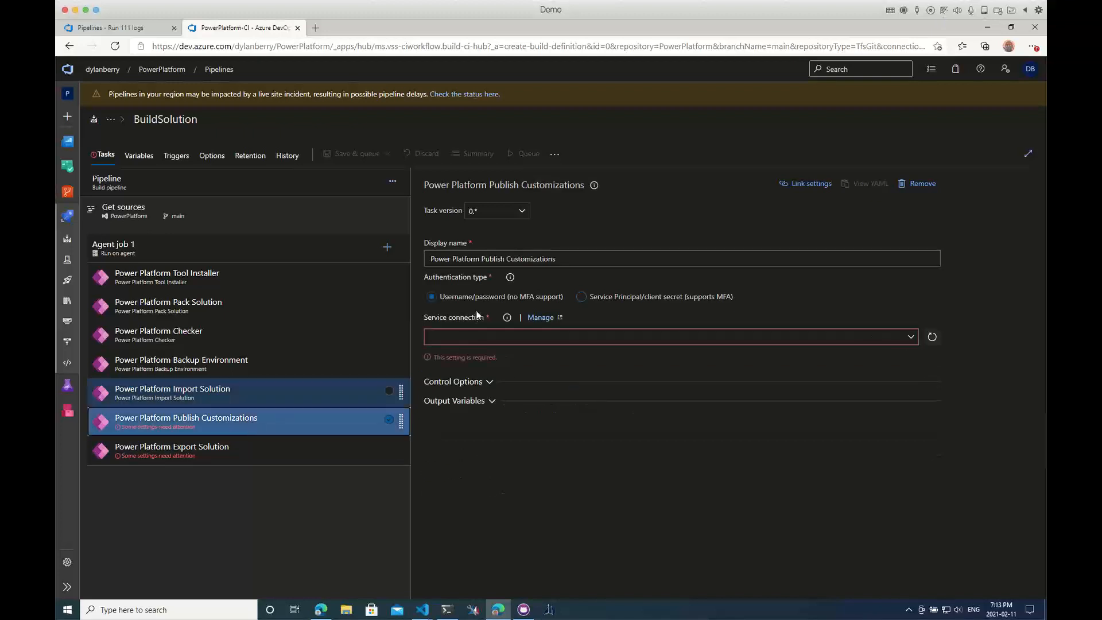
left_click(909, 338)
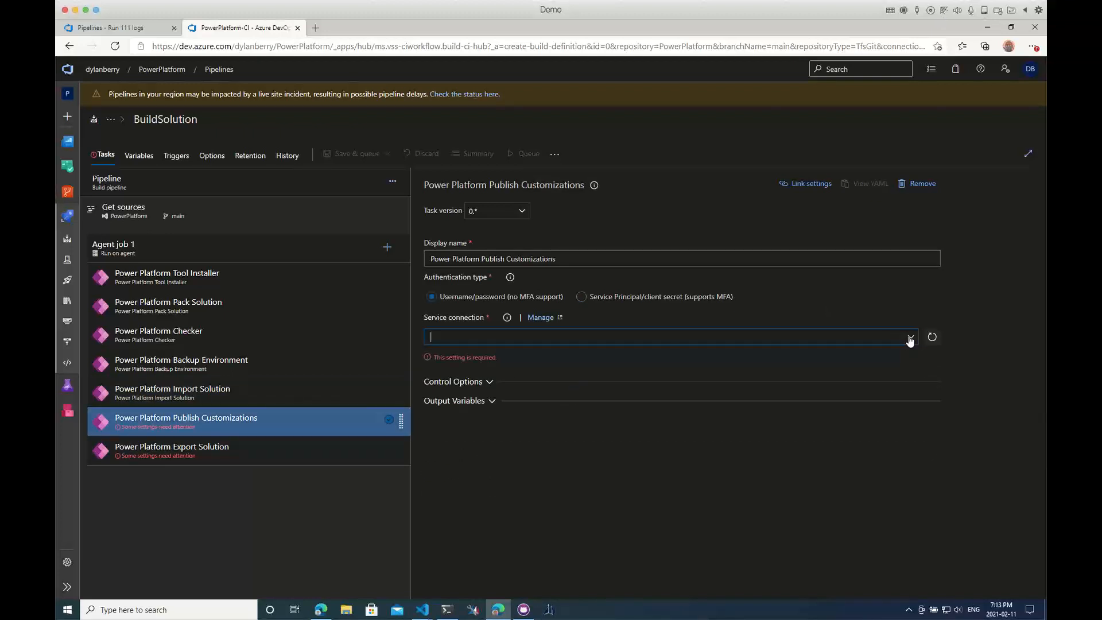
left_click(870, 337)
left_click(459, 365)
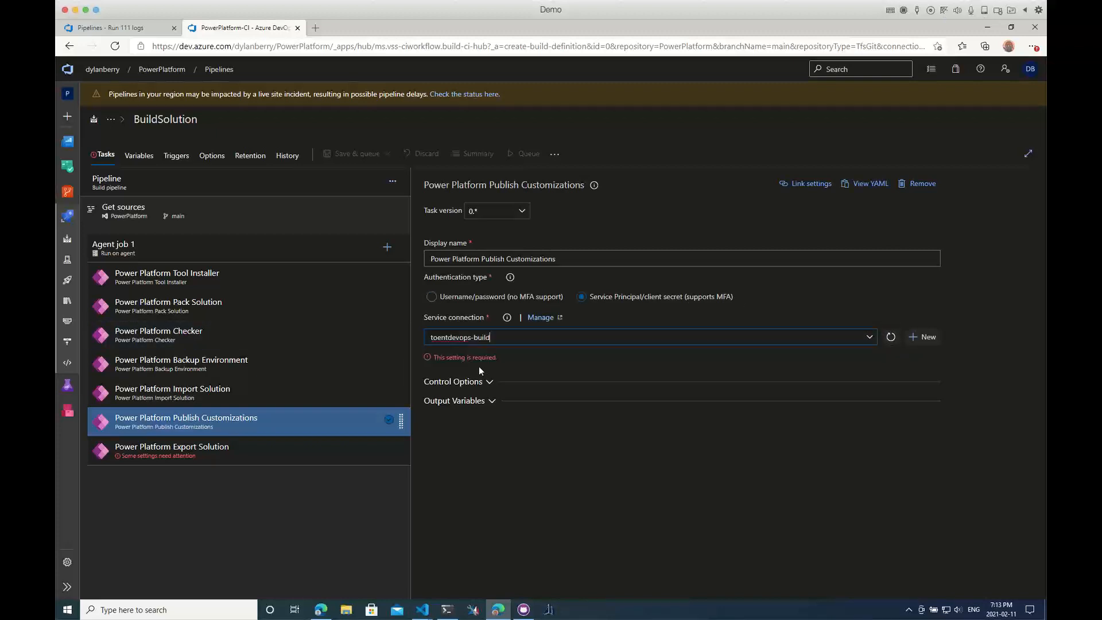
Set the Power Platform Export Solution task to Service Principal/client secret authentication with the toentdevops-build service connection.
left_click(210, 465)
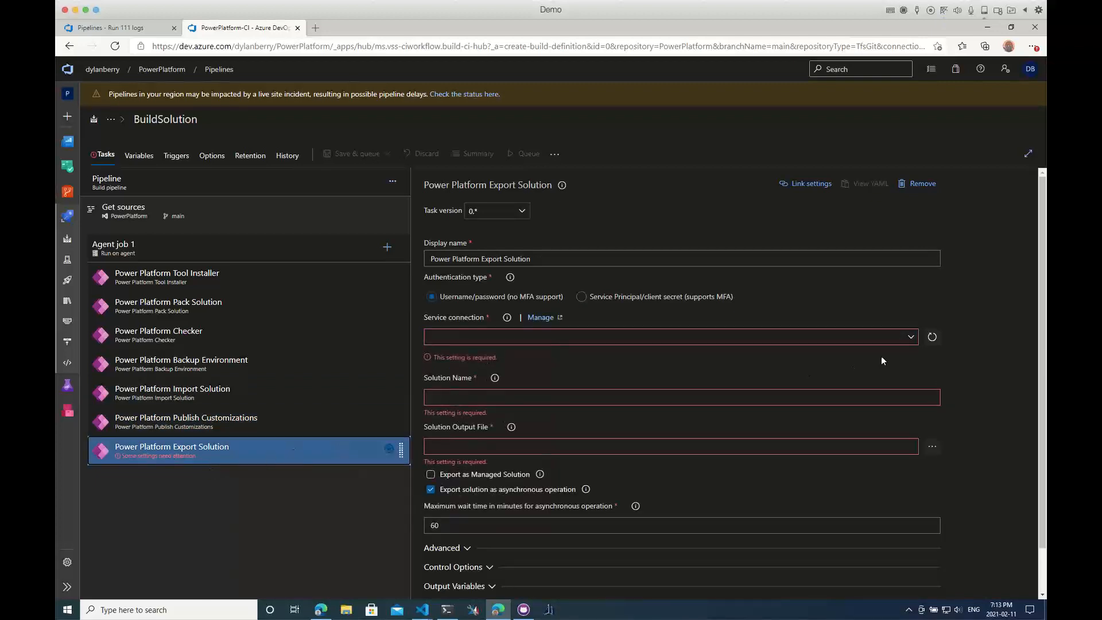
left_click(917, 339)
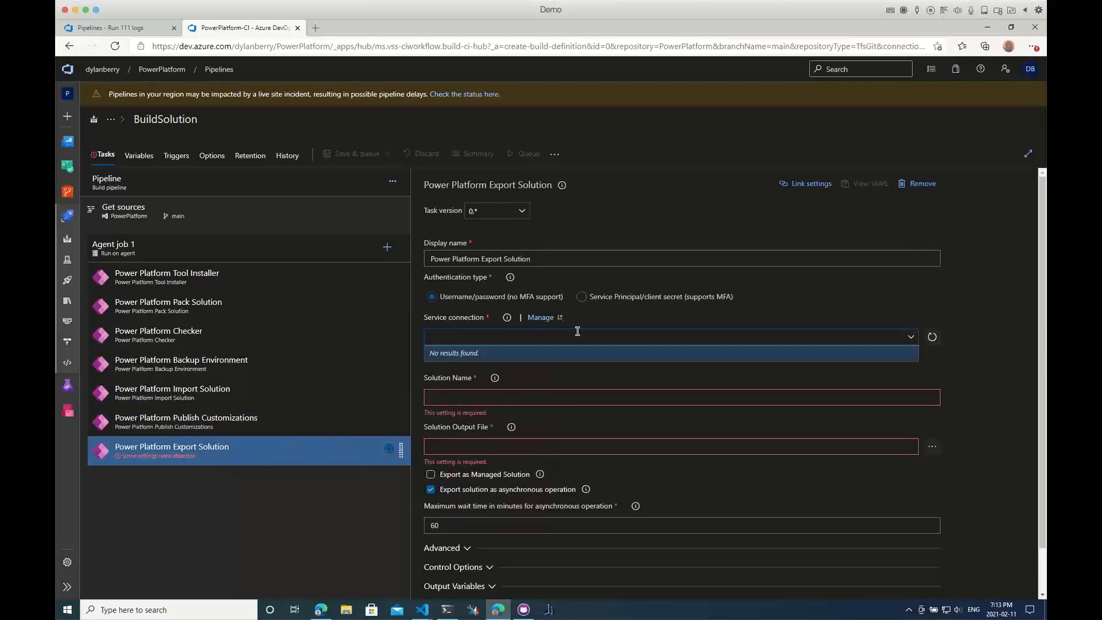
left_click(594, 299)
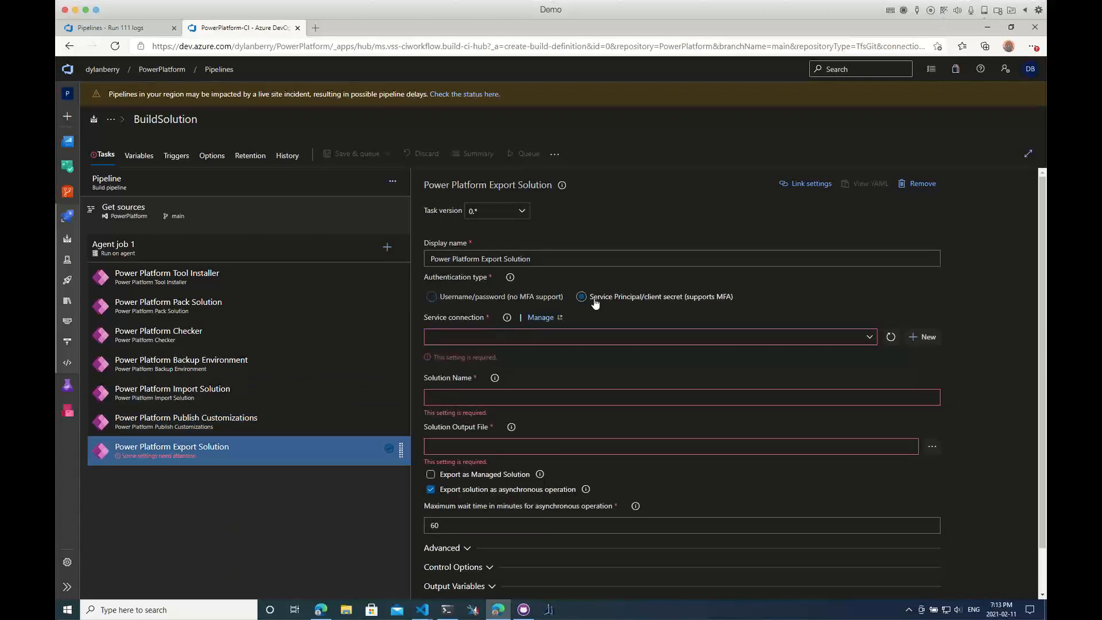
left_click(861, 341)
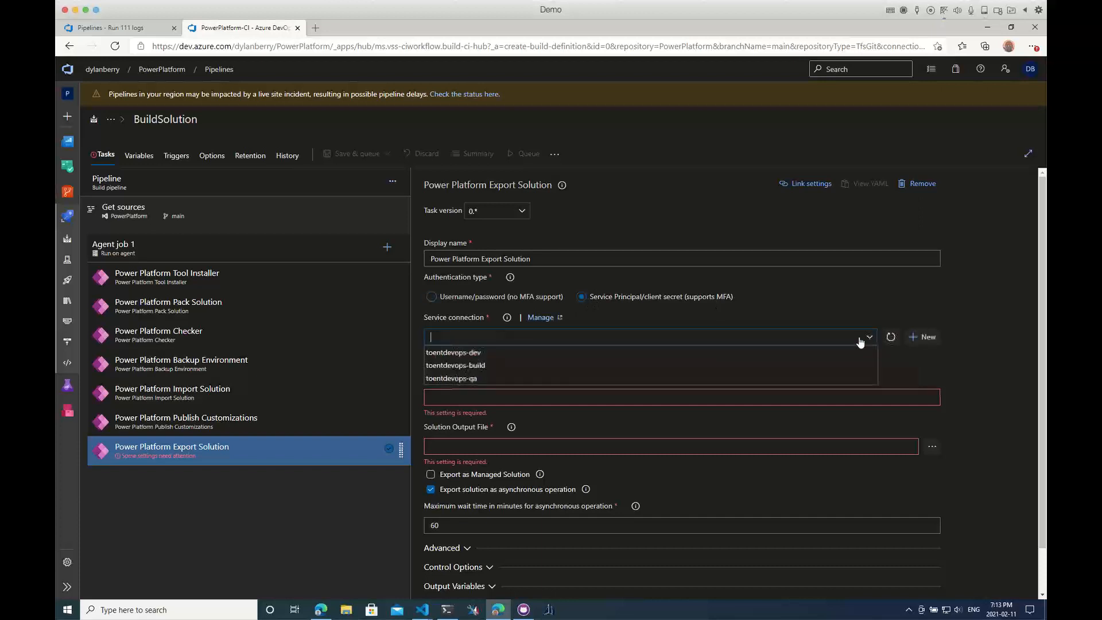
left_click(487, 371)
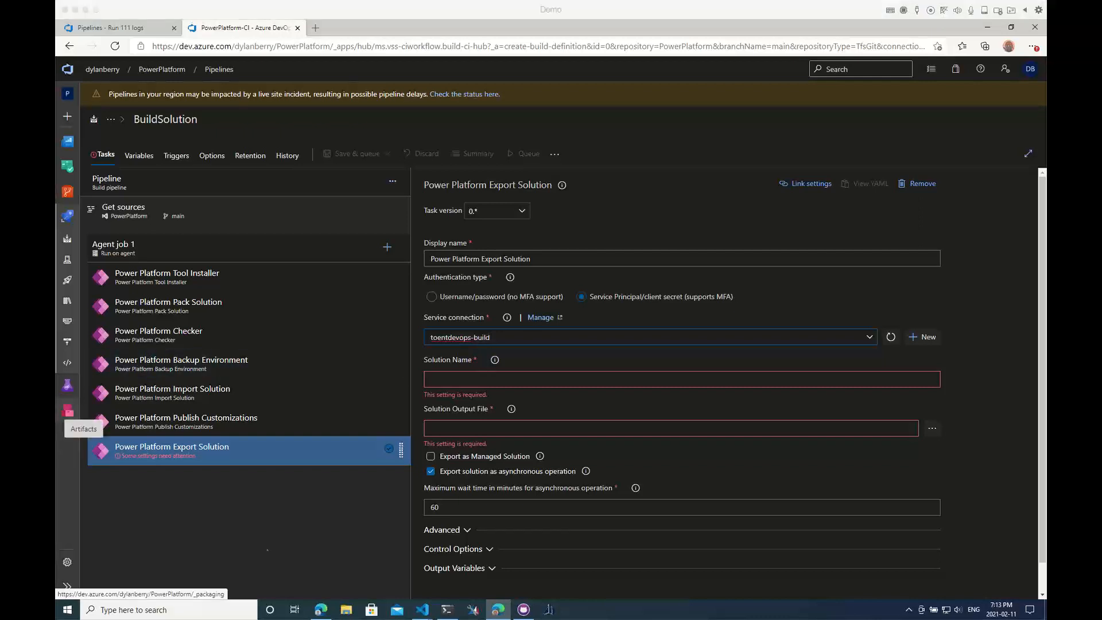
Set Export Solution's solution name to $(SolutionName) and output file to $(Build.ArtifactStagingDirectory)/$(SolutionName).zip, and enable Export as Managed Solution.
left_click(485, 383)
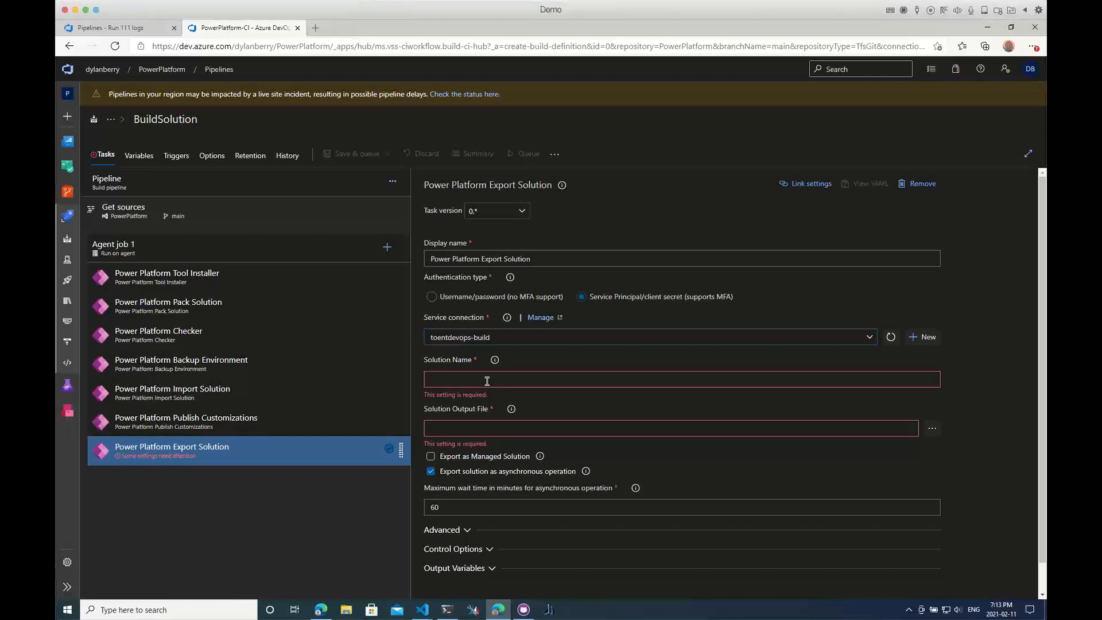
type("$(SolutionName)")
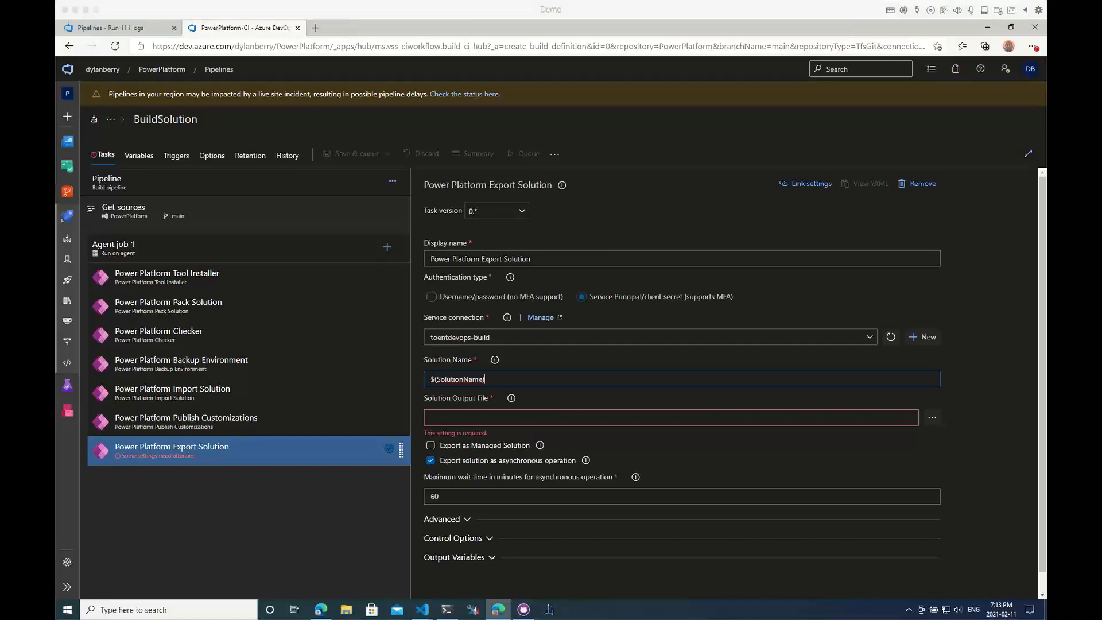
left_click(518, 420)
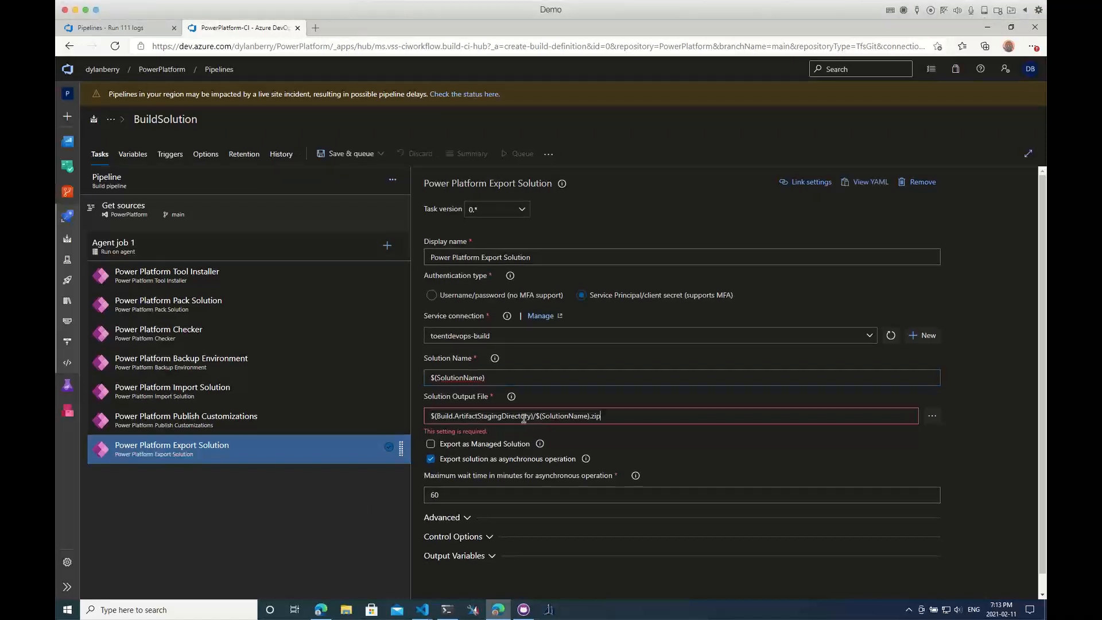
type("$(Build.ArtifactStagingDirectory)/$(SolutionName).zip")
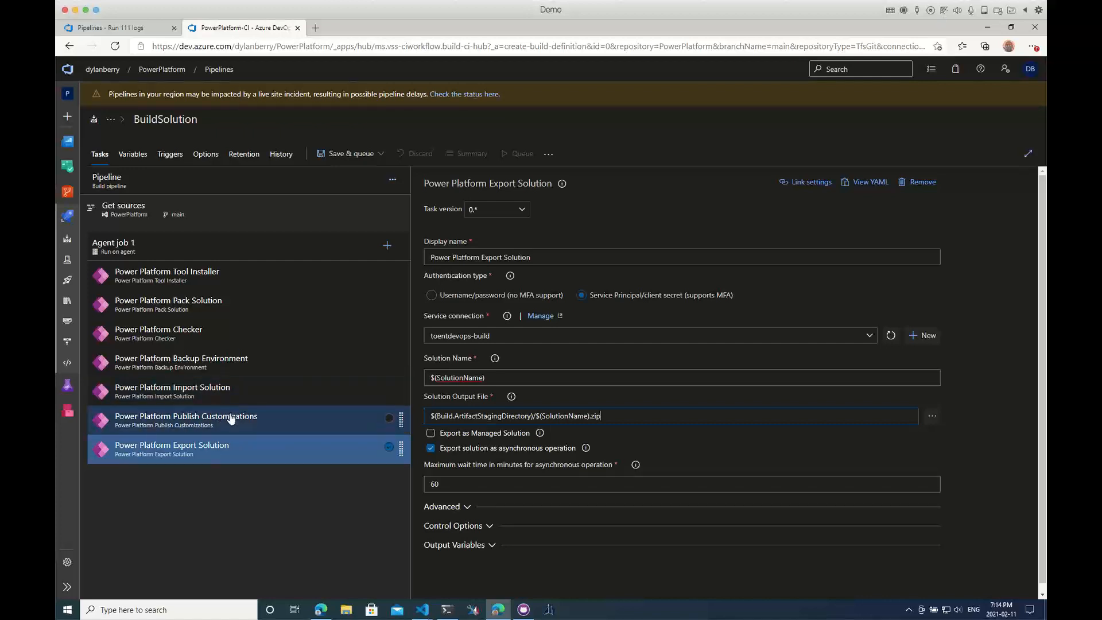
left_click(472, 435)
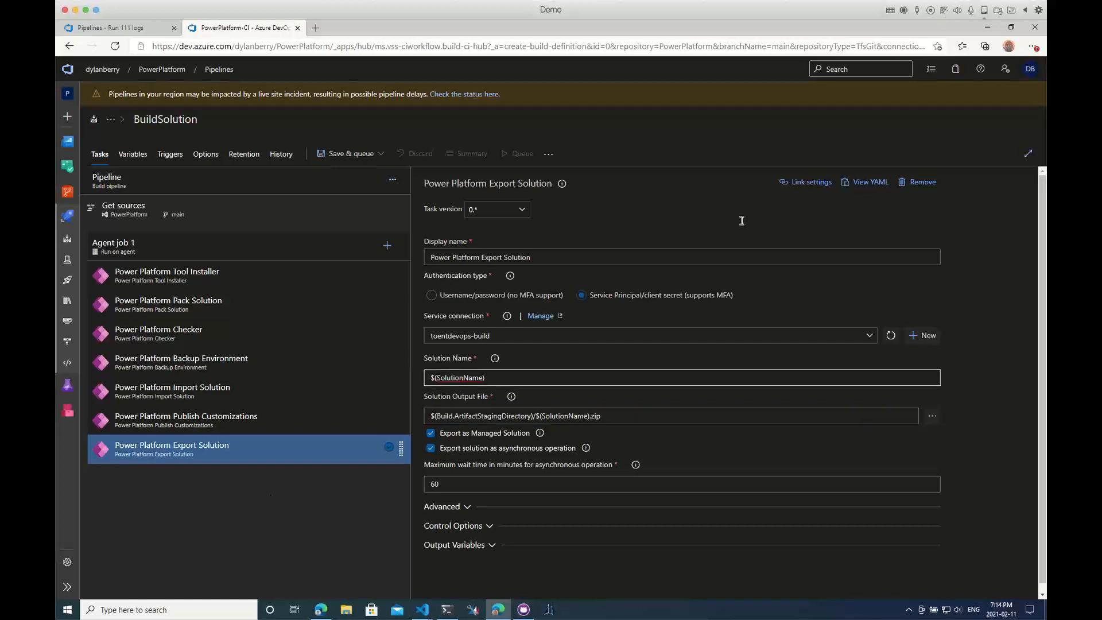
Add a Publish build artifacts task to Agent job 1 after Power Platform Export Solution and open its settings.
left_click(387, 244)
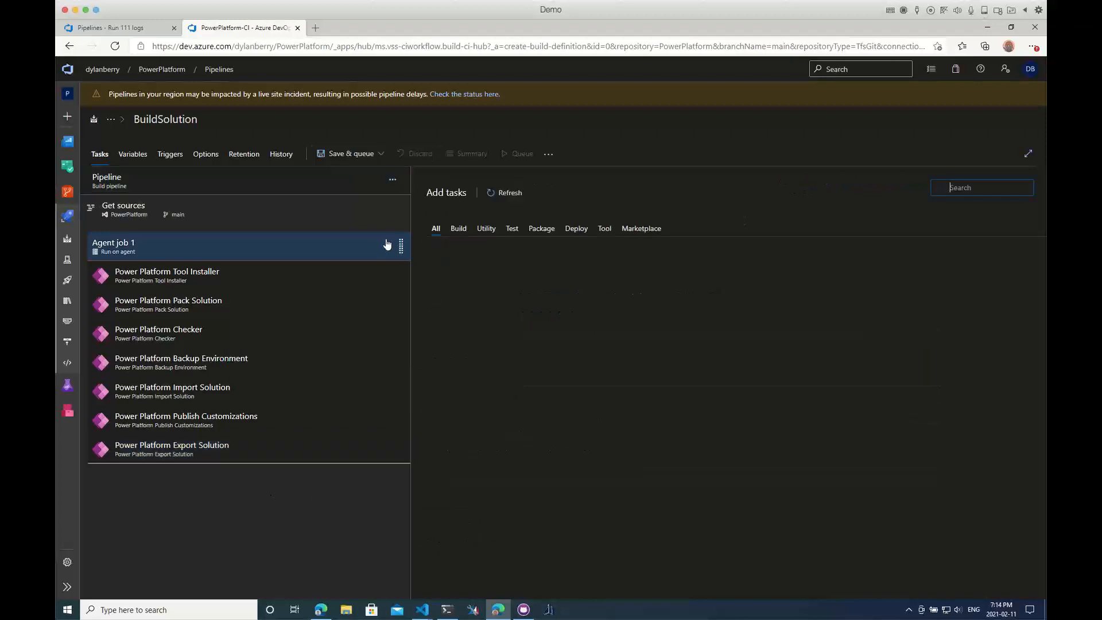
type("publ")
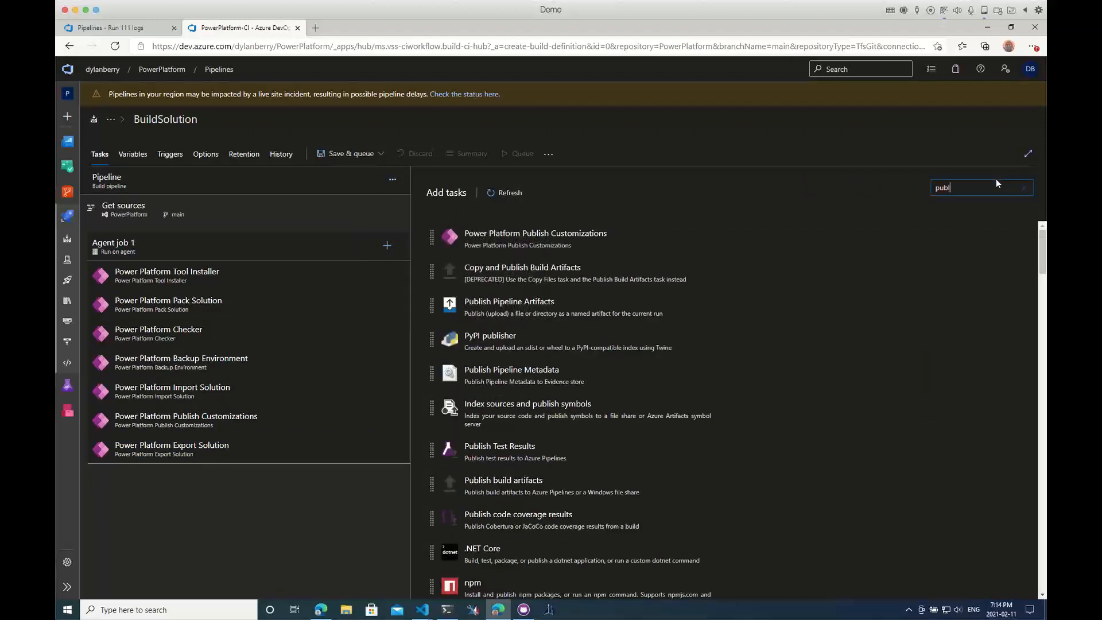
left_click(857, 485)
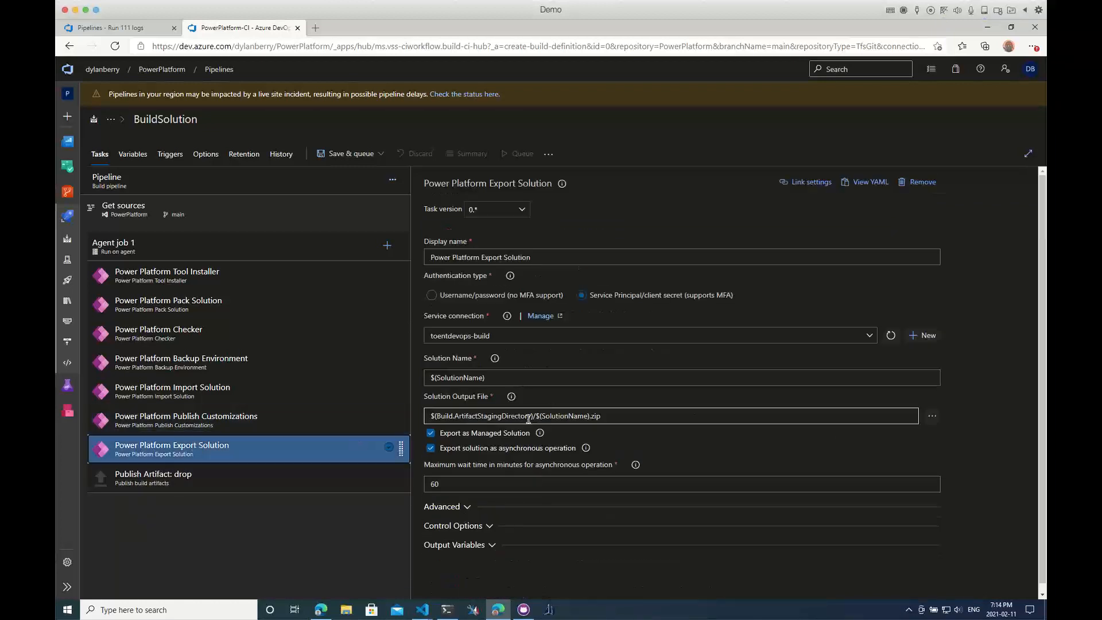
left_click(180, 476)
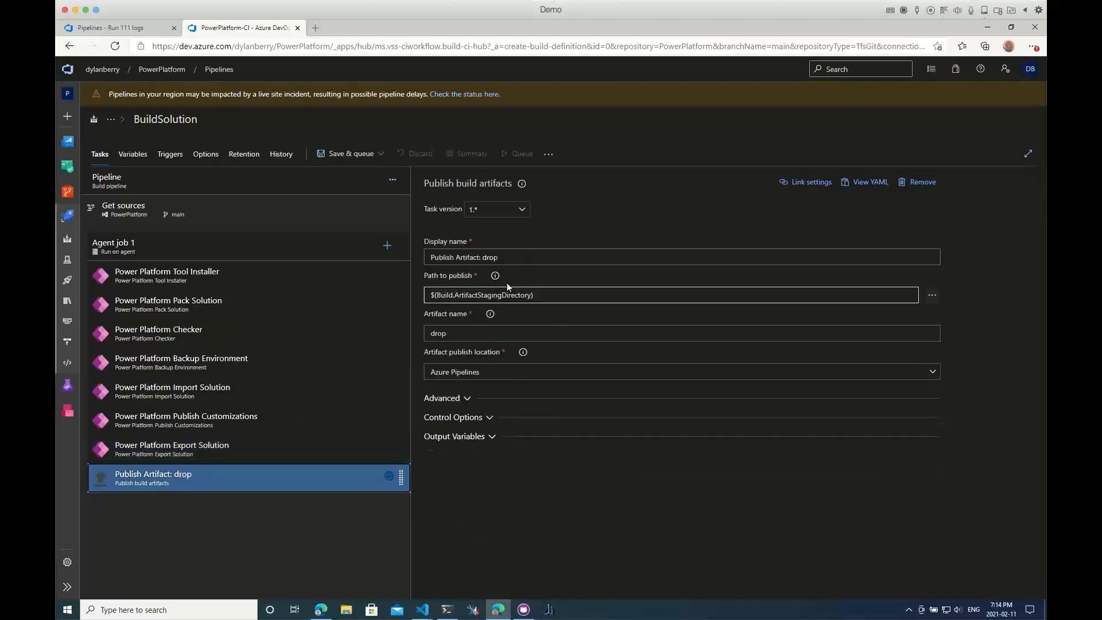
Start saving and queuing BuildSolution, and select the branch name export-ConferenceApp-111 in run 111's Checkout Export Branch log.
left_click(381, 153)
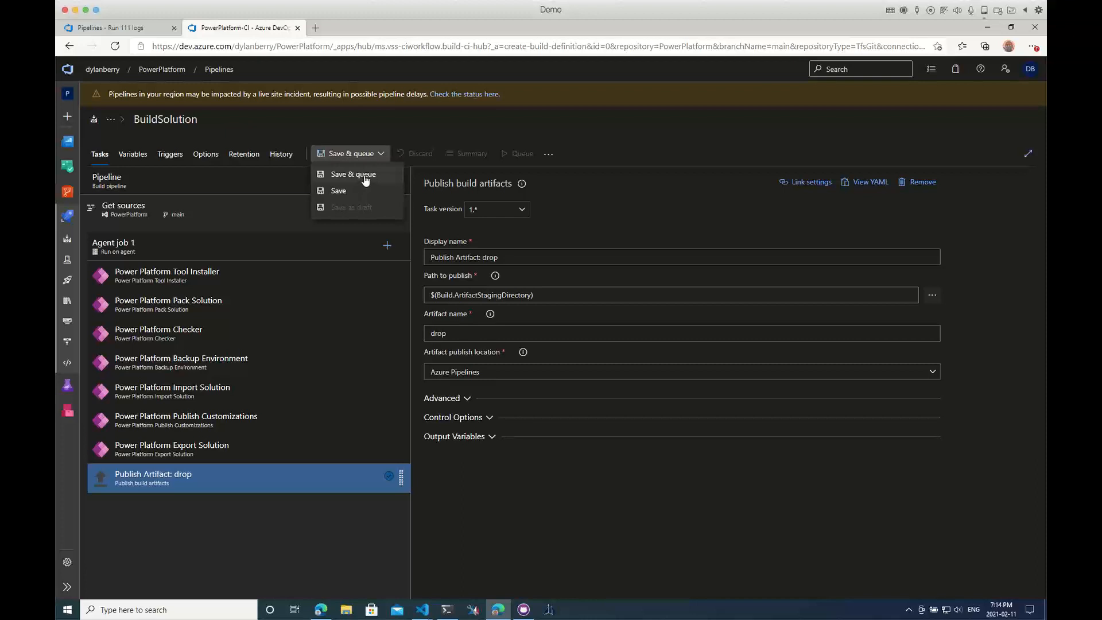
left_click(365, 179)
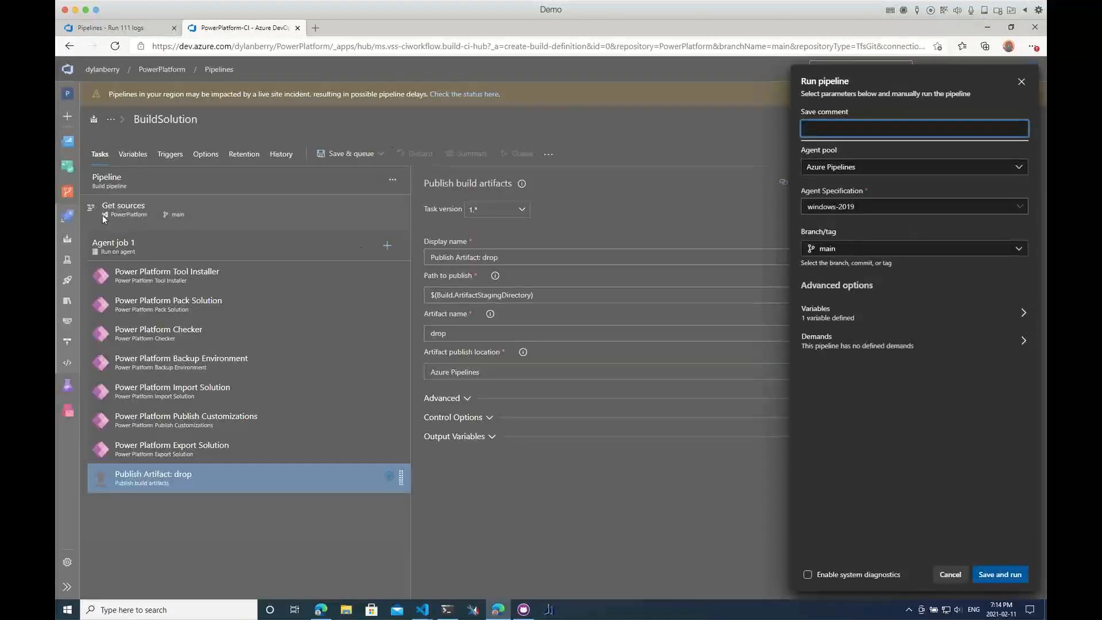
left_click(132, 32)
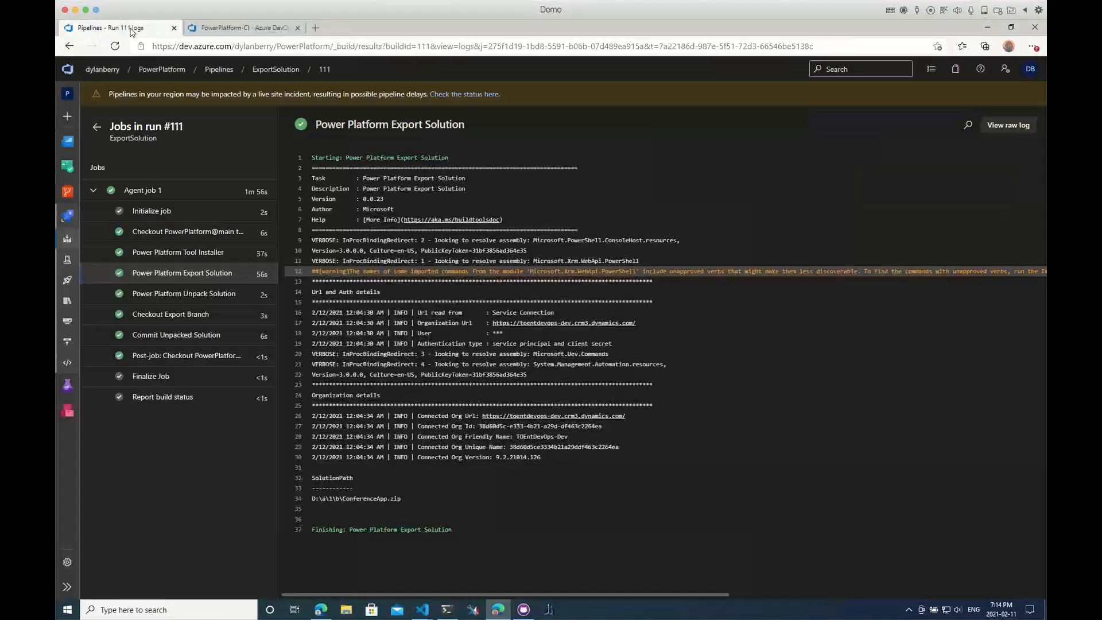
left_click(185, 320)
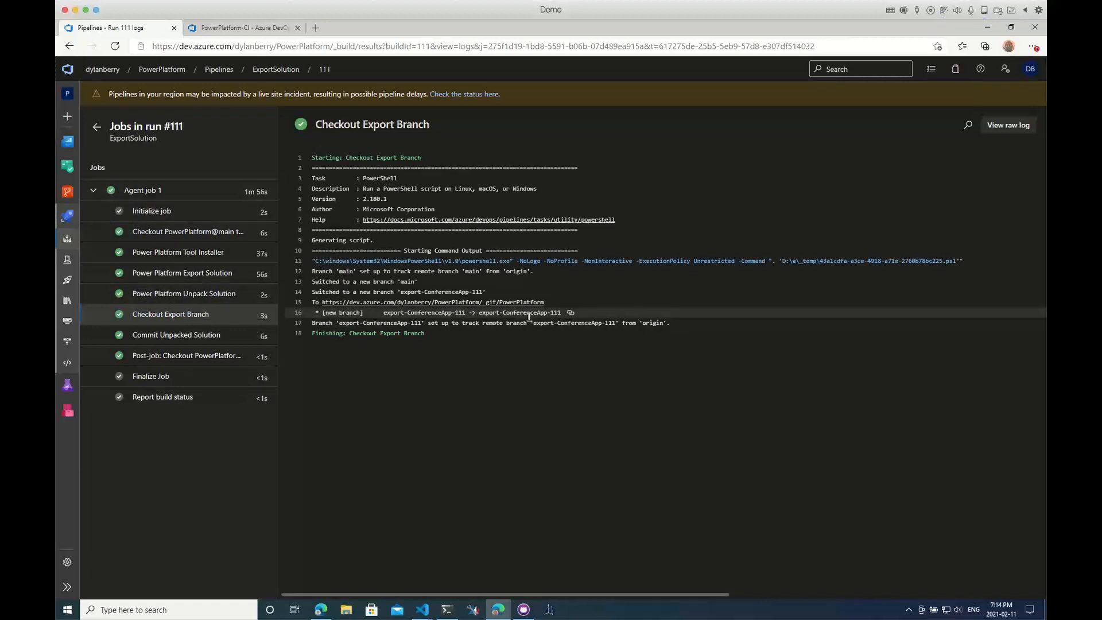
left_click_drag(563, 315, 479, 314)
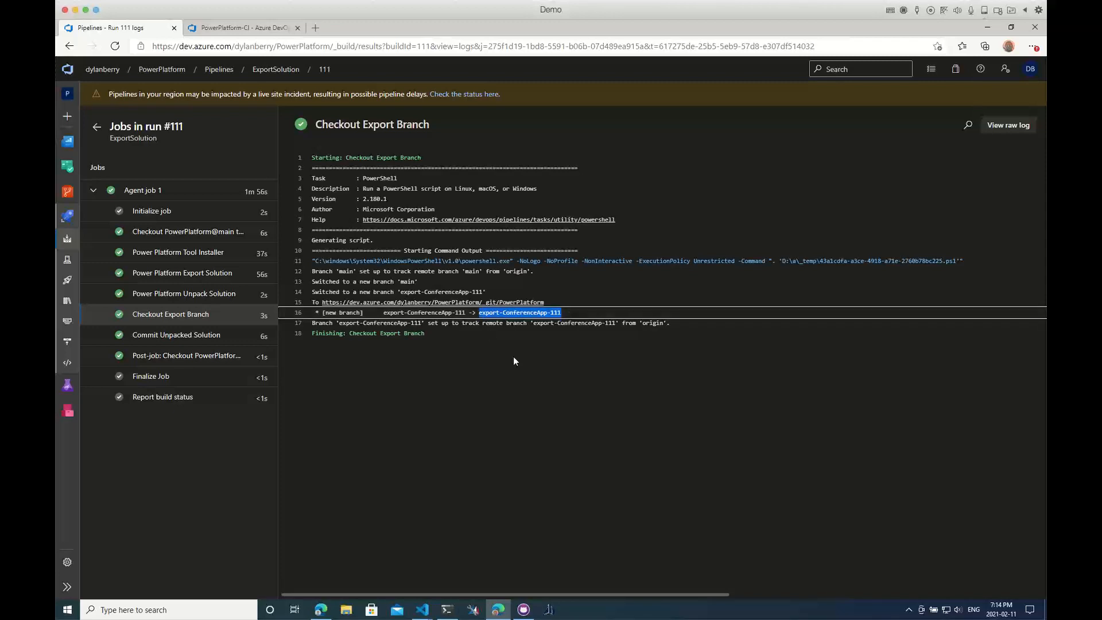
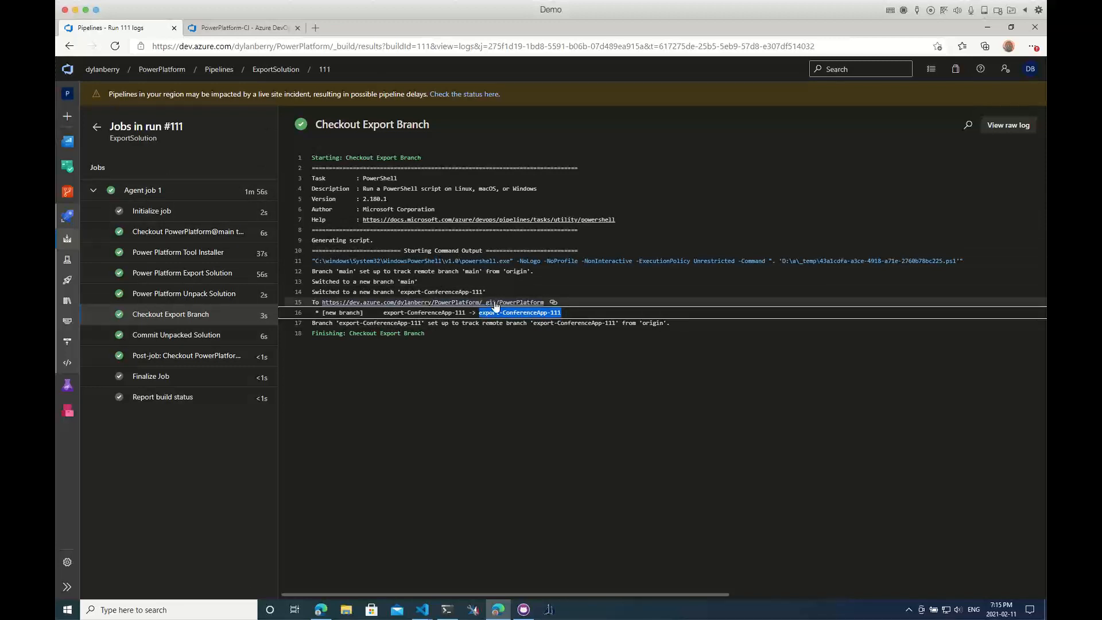
Save and run the BuildSolution pipeline on the export-ConferenceApp-111 branch.
left_click(247, 27)
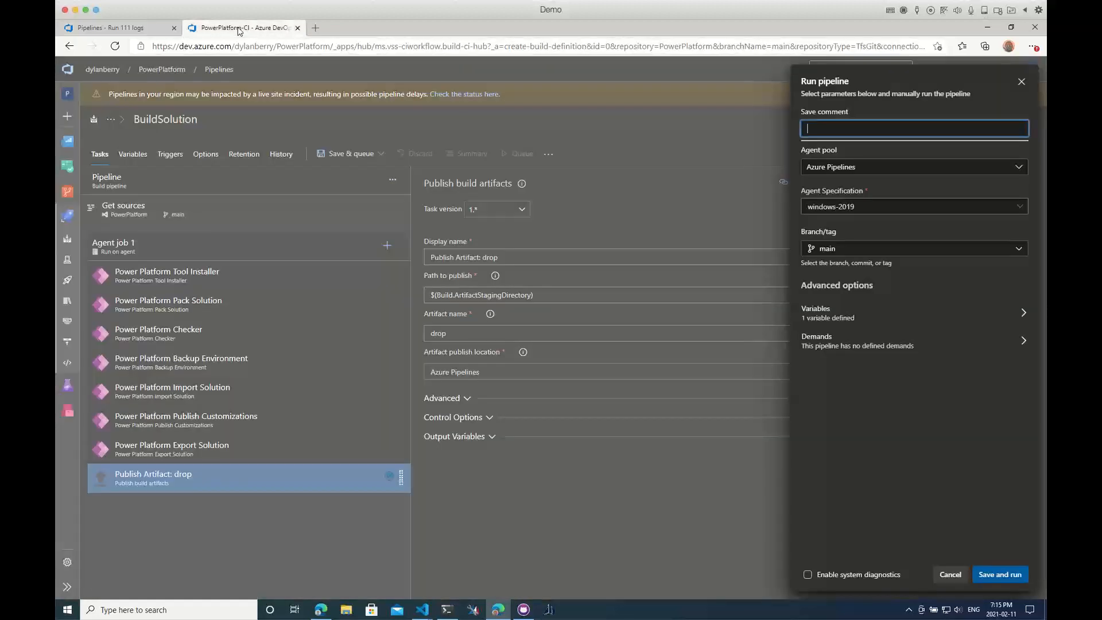
left_click(1018, 251)
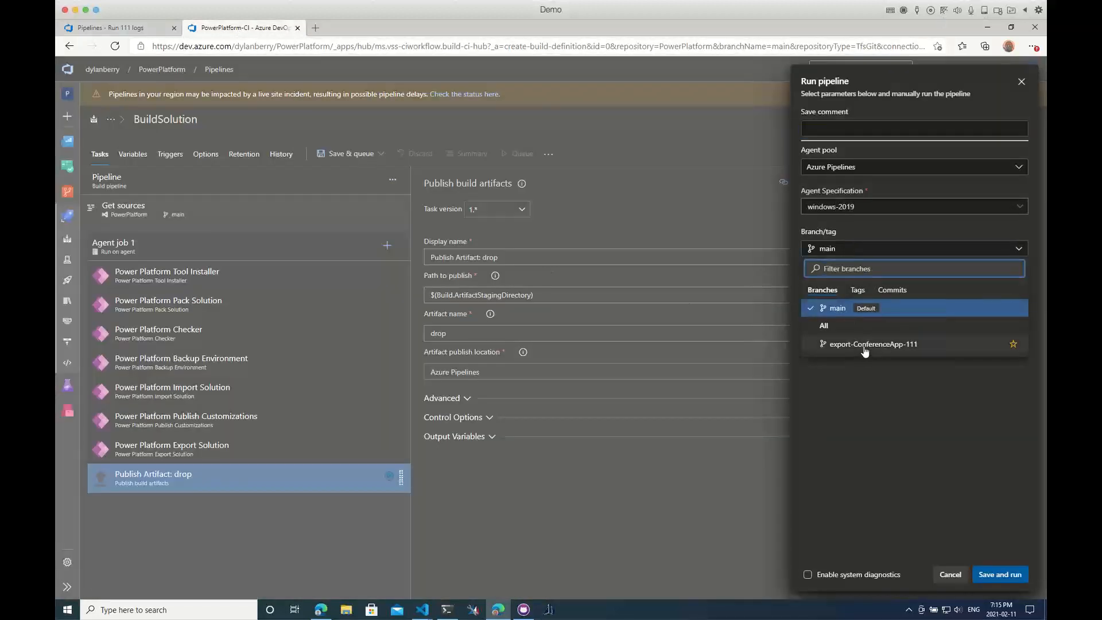
left_click(865, 346)
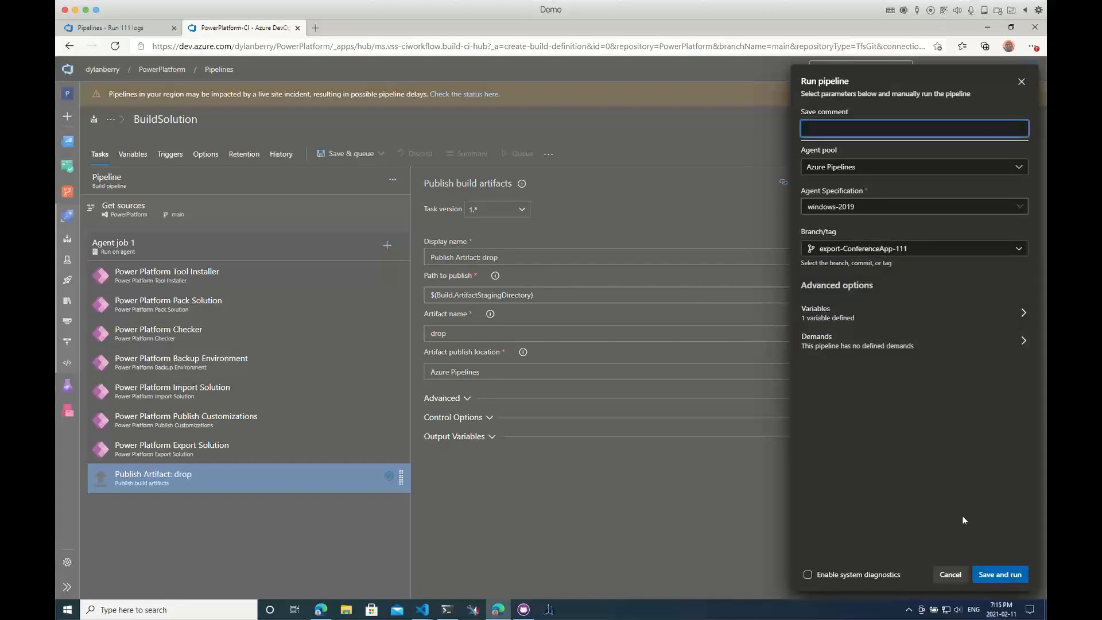
left_click(1001, 574)
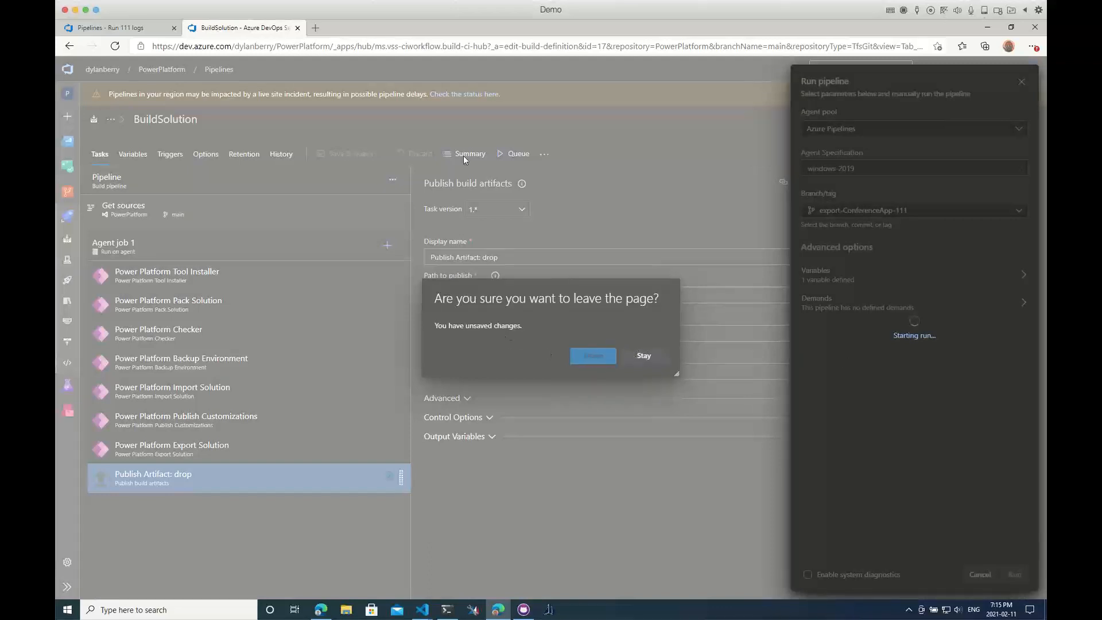
Close the BuildSolution editor and open the BuildSolution pipeline's list of runs.
middle_click(237, 32)
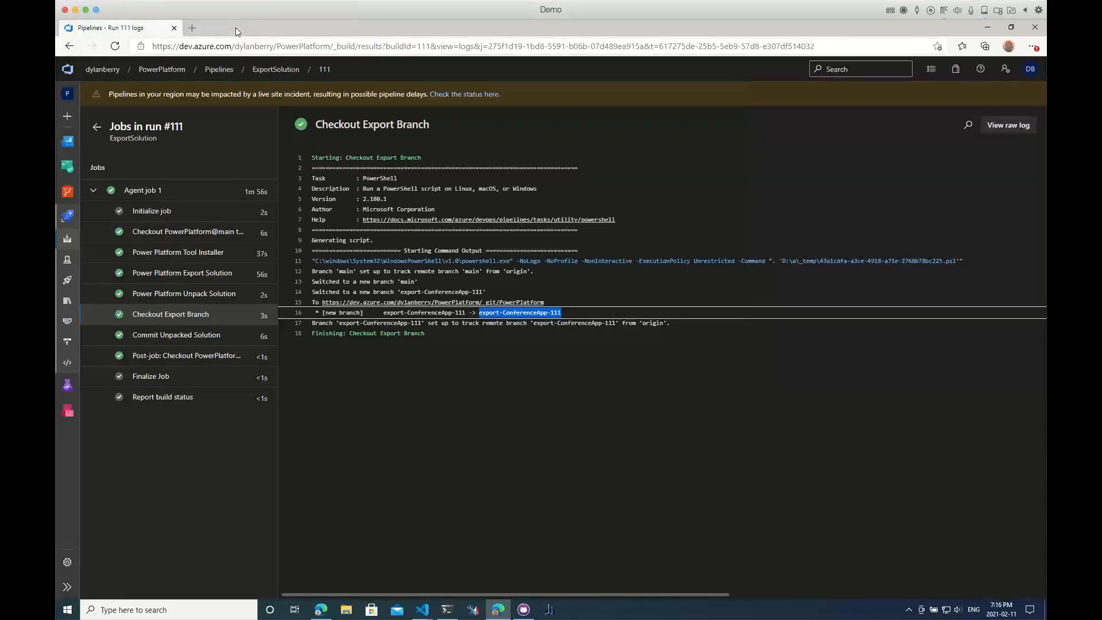
left_click(219, 70)
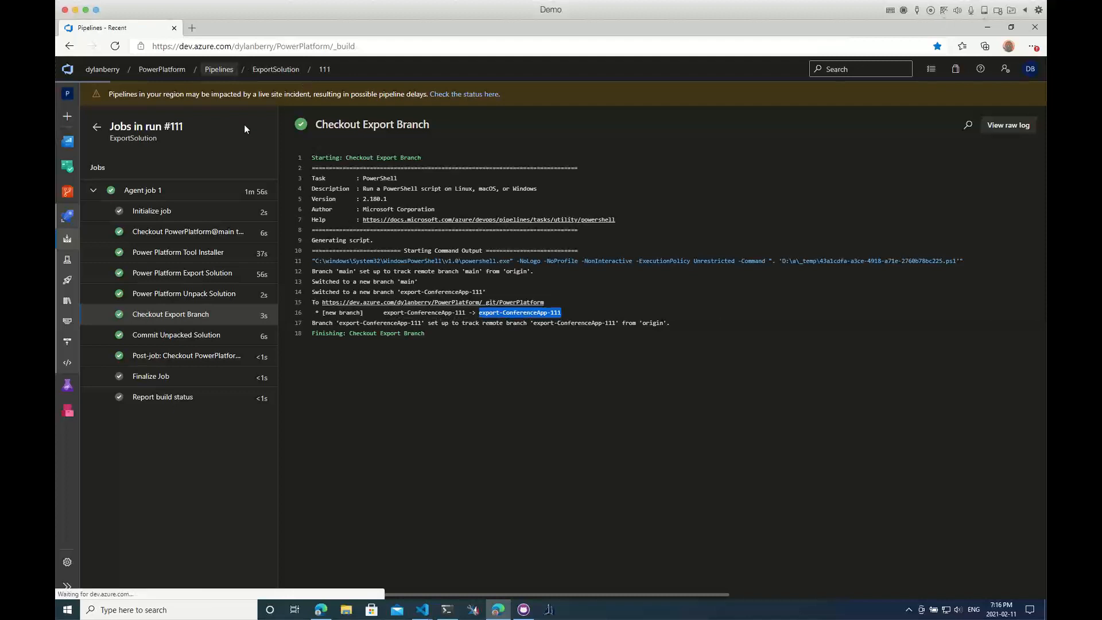
left_click(145, 232)
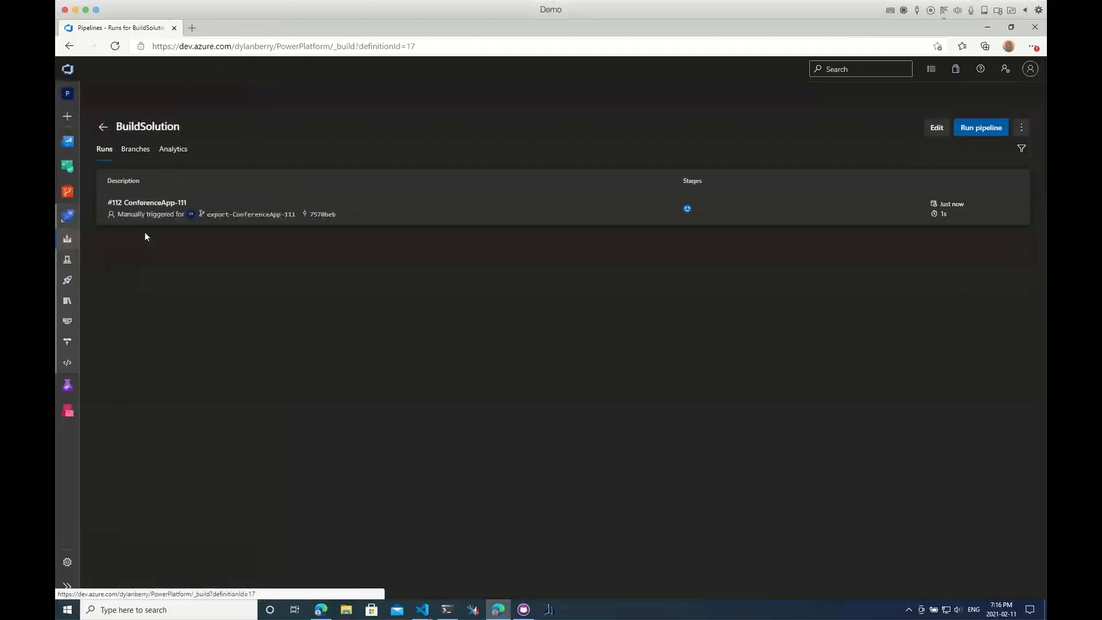
Create a release pipeline in a separate browser tab, starting from an empty job, and name its stage QA.
middle_click(67, 279)
left_click(236, 28)
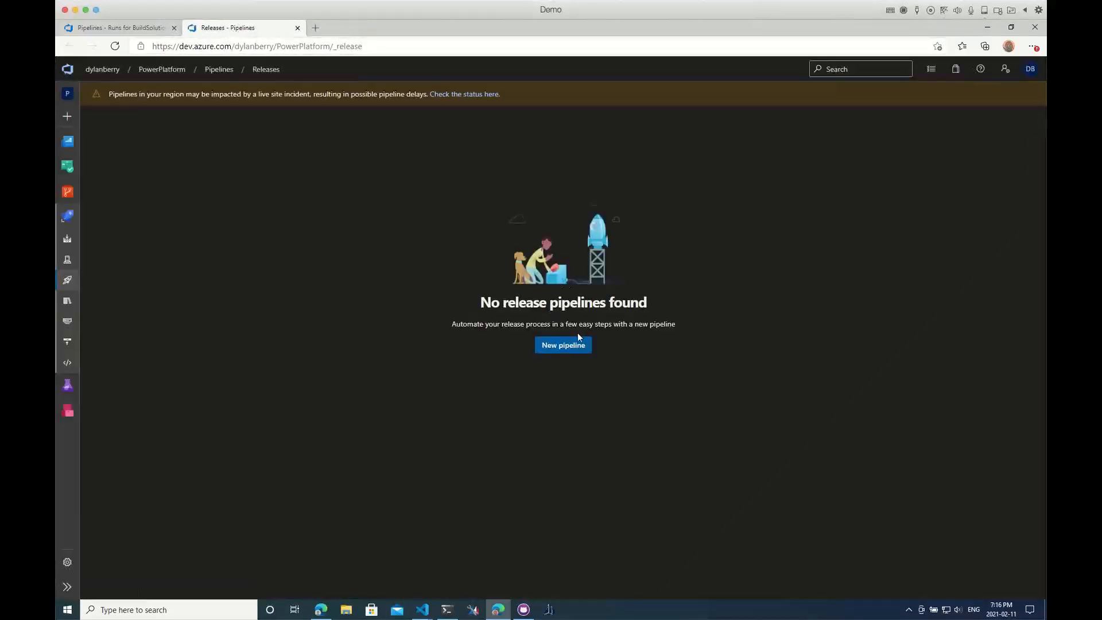
left_click(577, 339)
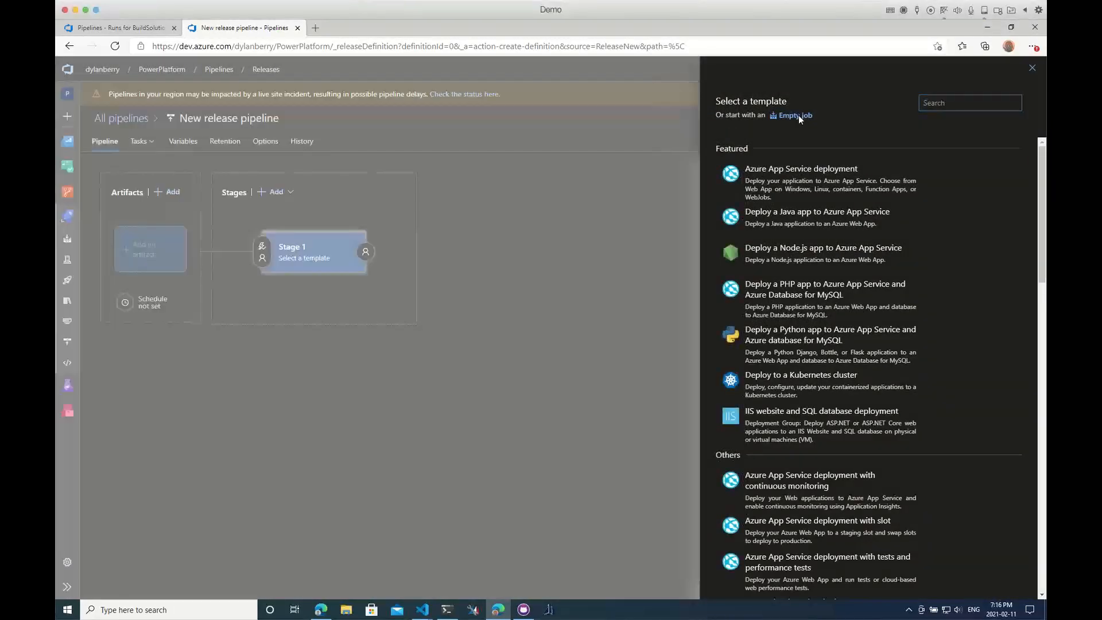
left_click(798, 115)
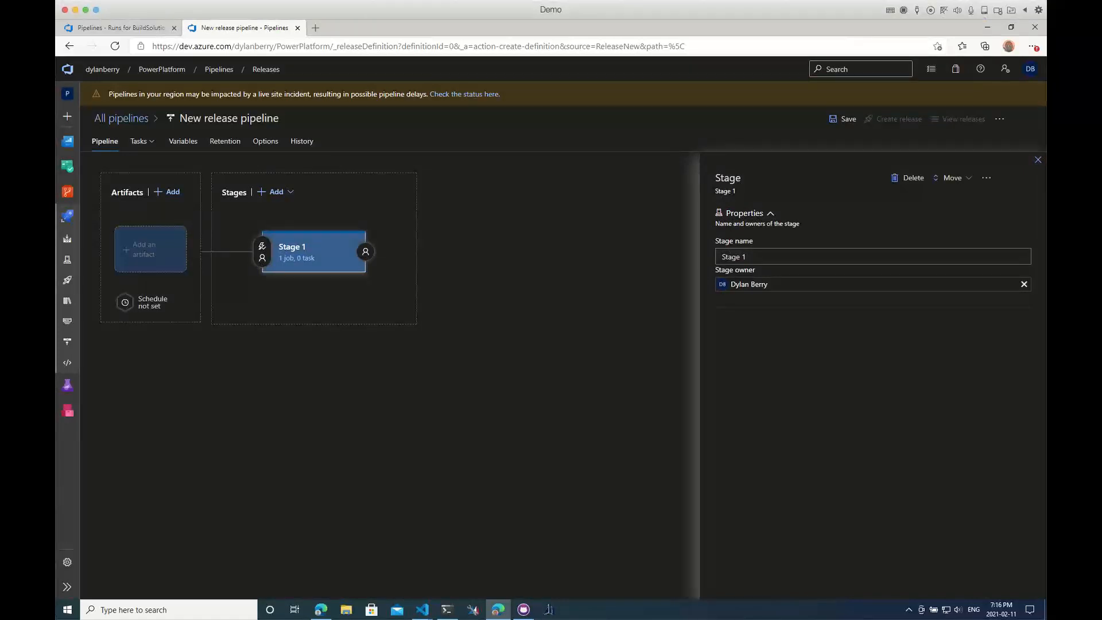
left_click(744, 257)
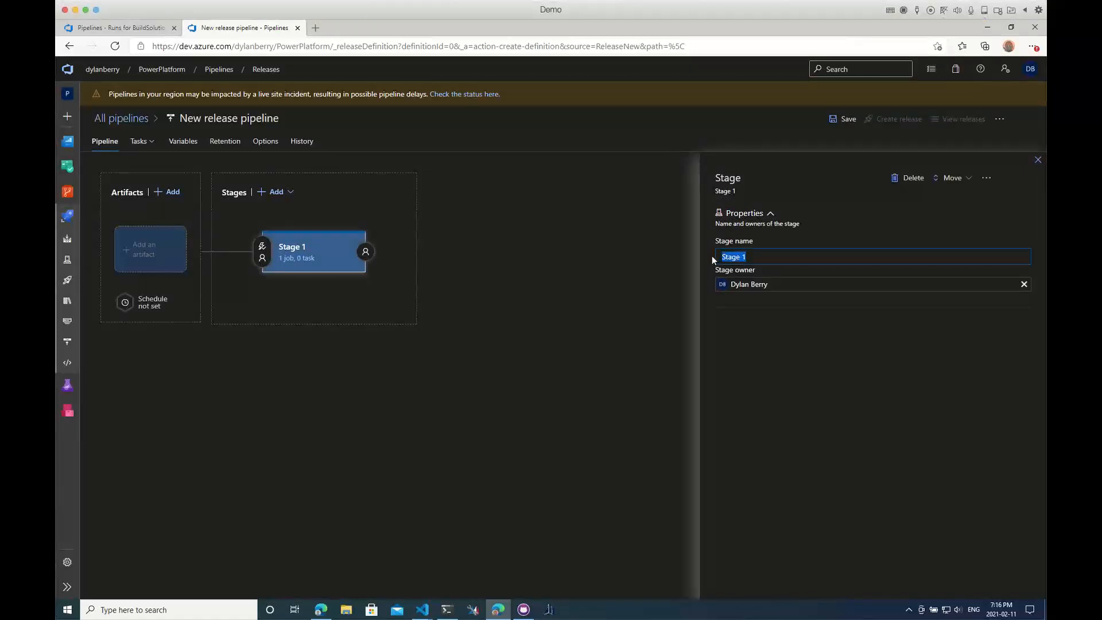
type("QA")
Rename the release pipeline to SolutionDeploy and save it in the root folder.
left_click(226, 118)
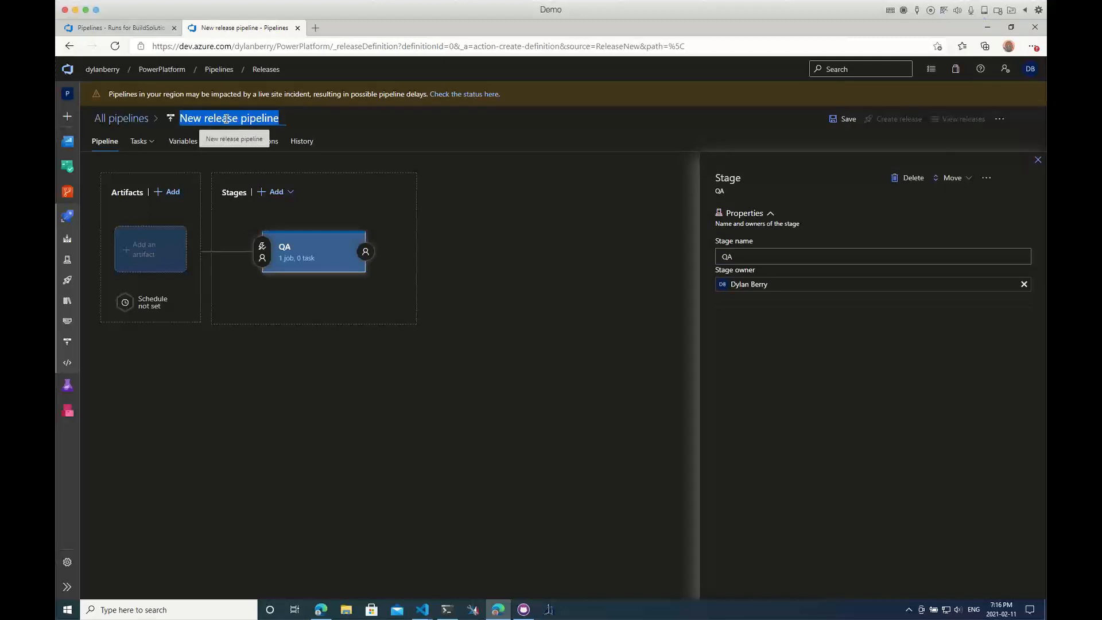
key("BackSpace")
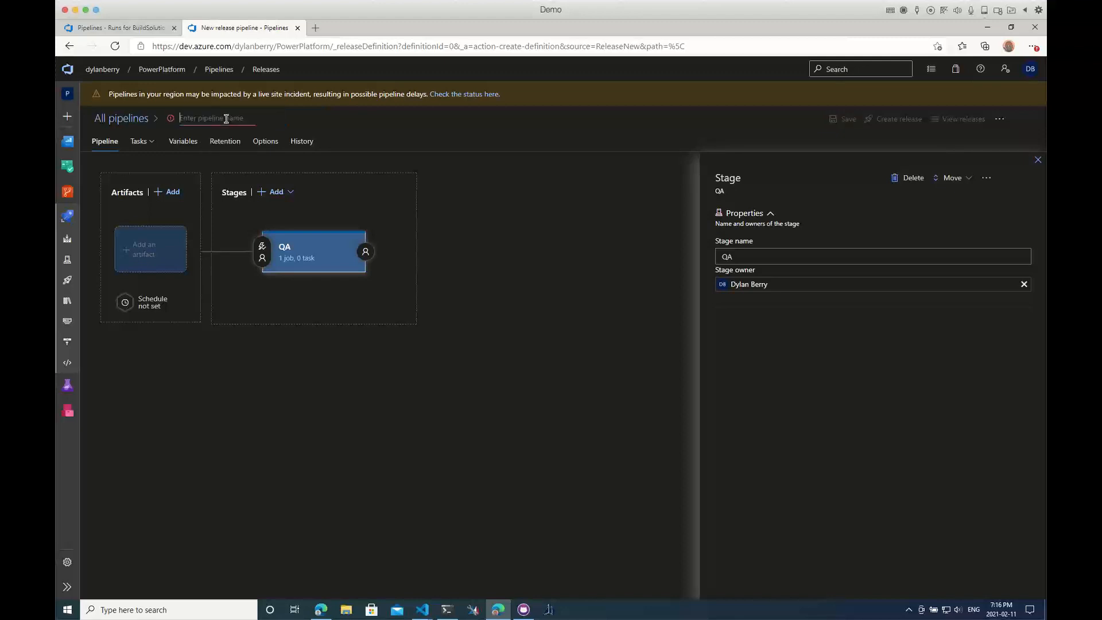
type("Deploy")
key("Home")
type("Sol")
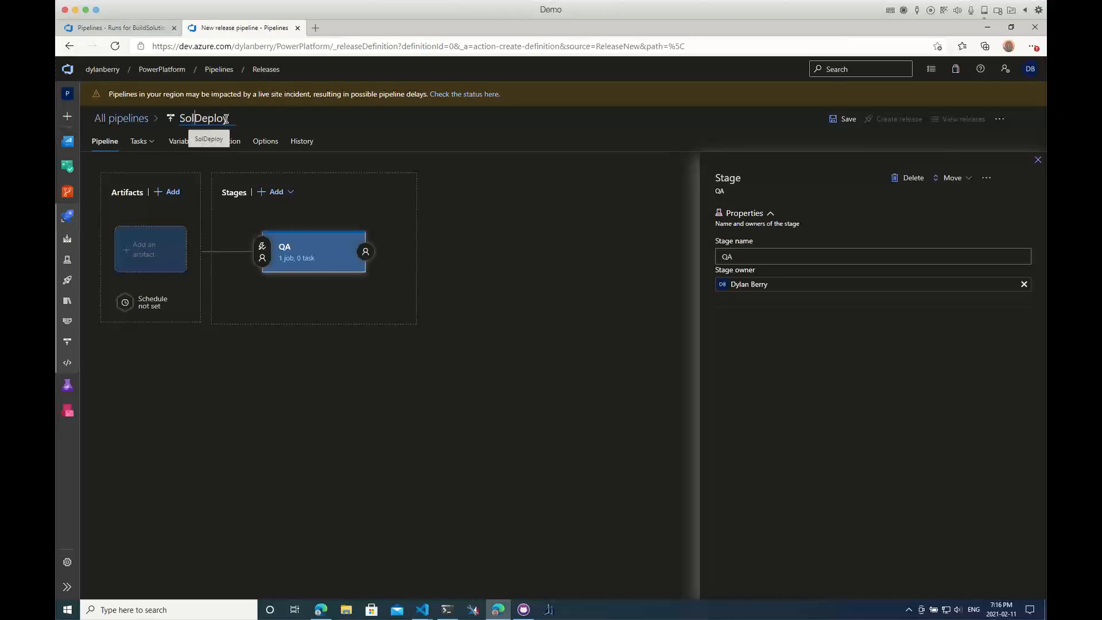
type("ution")
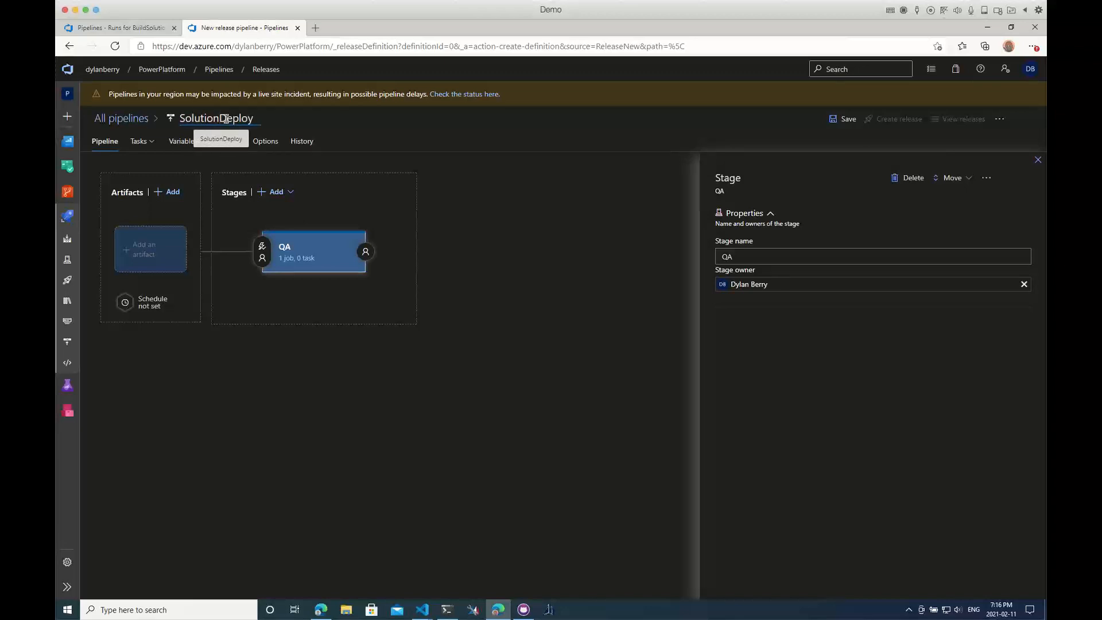
left_click(635, 184)
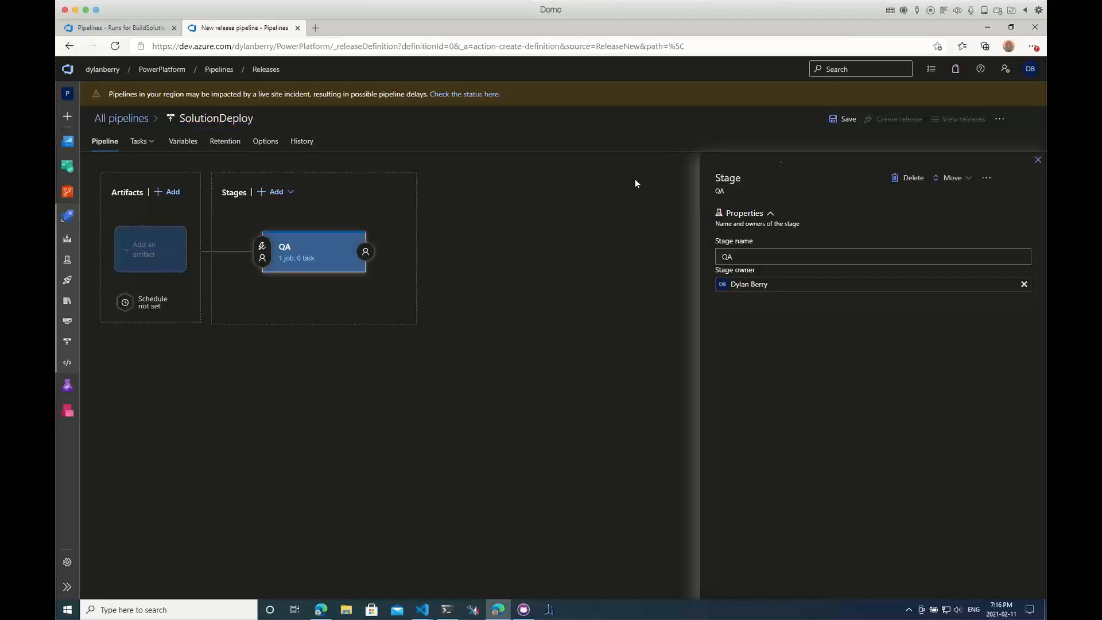
left_click(843, 119)
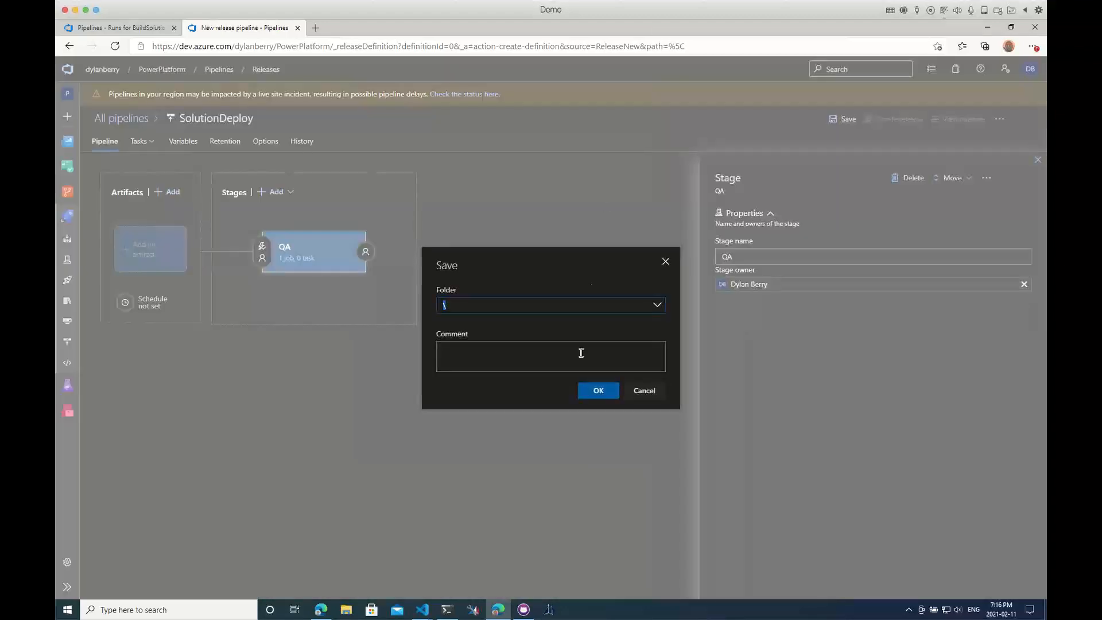
left_click(599, 394)
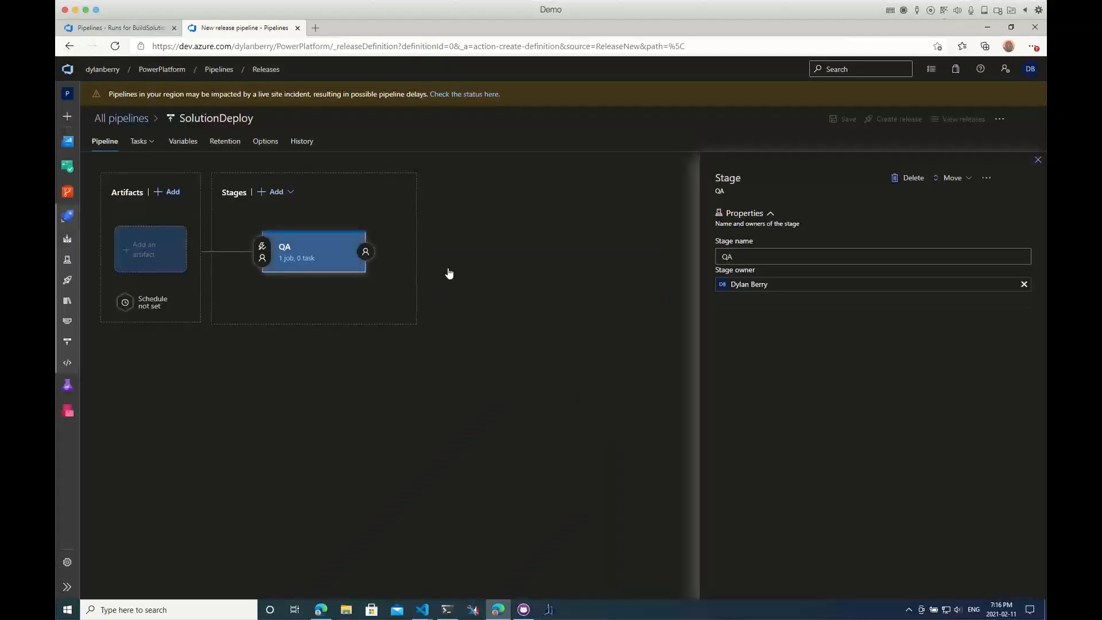
Add a Build artifact to SolutionDeploy from the BuildSolution pipeline, with default version Latest and source alias _BuildSolution.
left_click(144, 253)
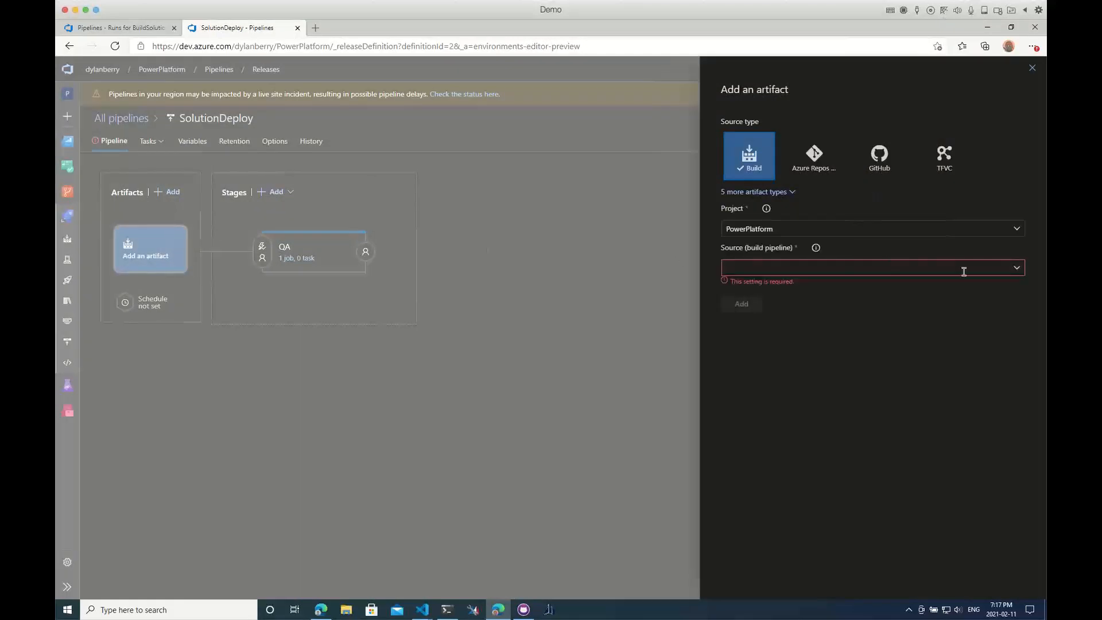
left_click(1016, 268)
left_click(752, 286)
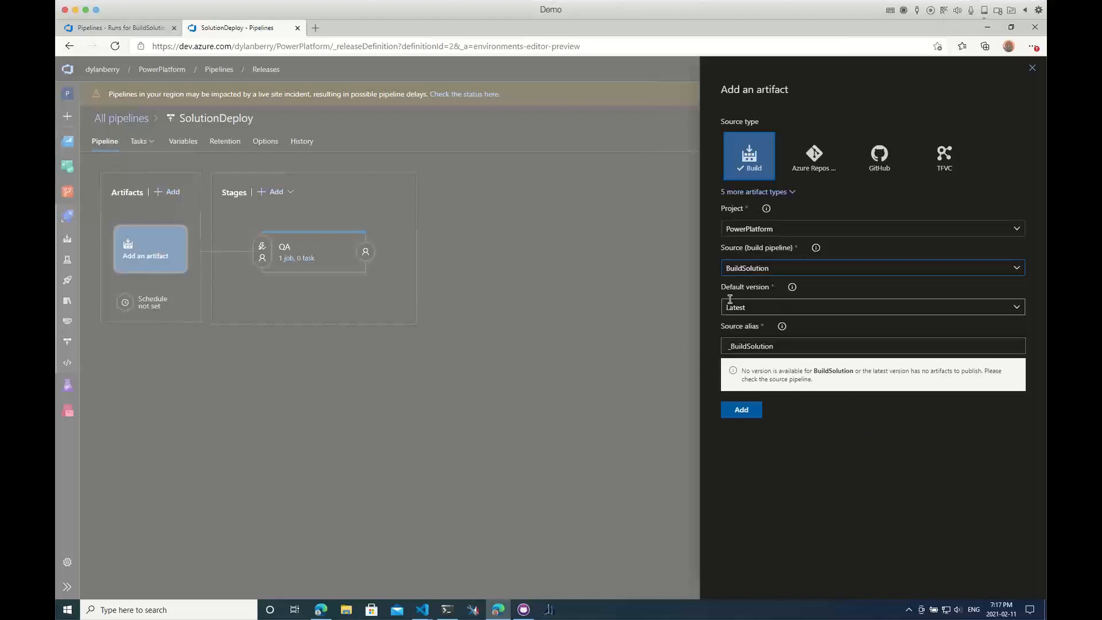
left_click(742, 414)
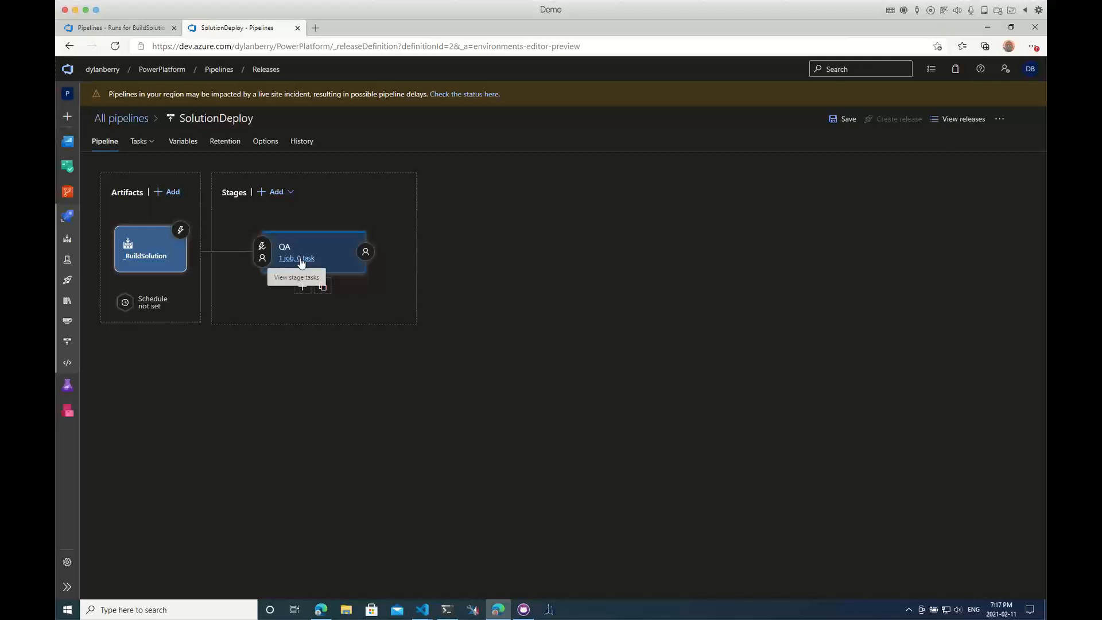
Add the Power Platform Tool Installer, Backup Environment and Import Solution tasks to the QA stage's agent job.
left_click(301, 259)
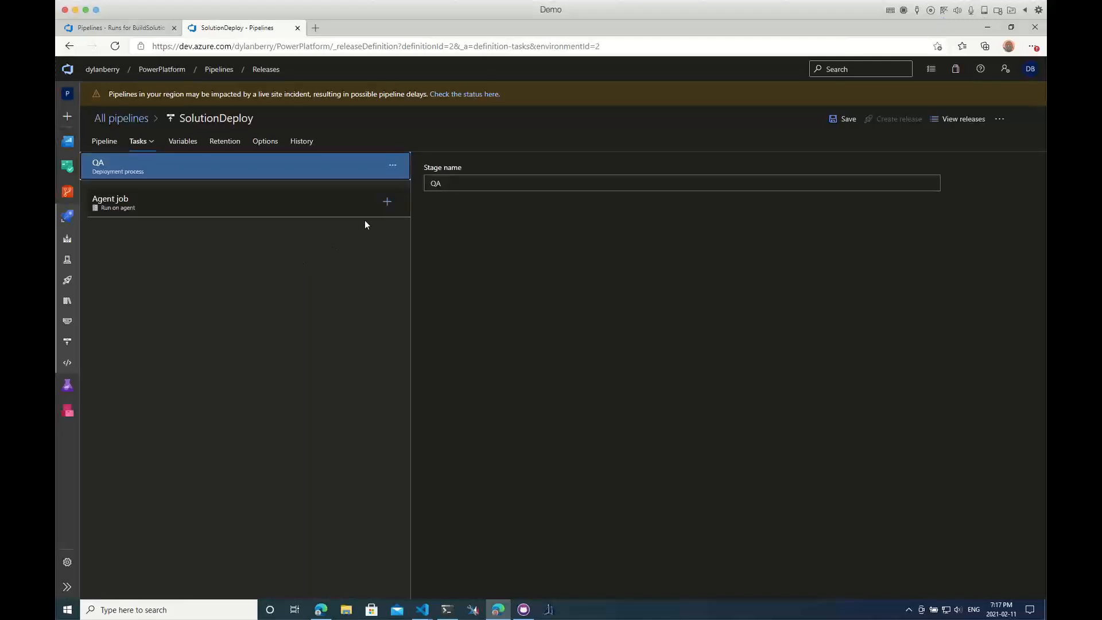
left_click(387, 201)
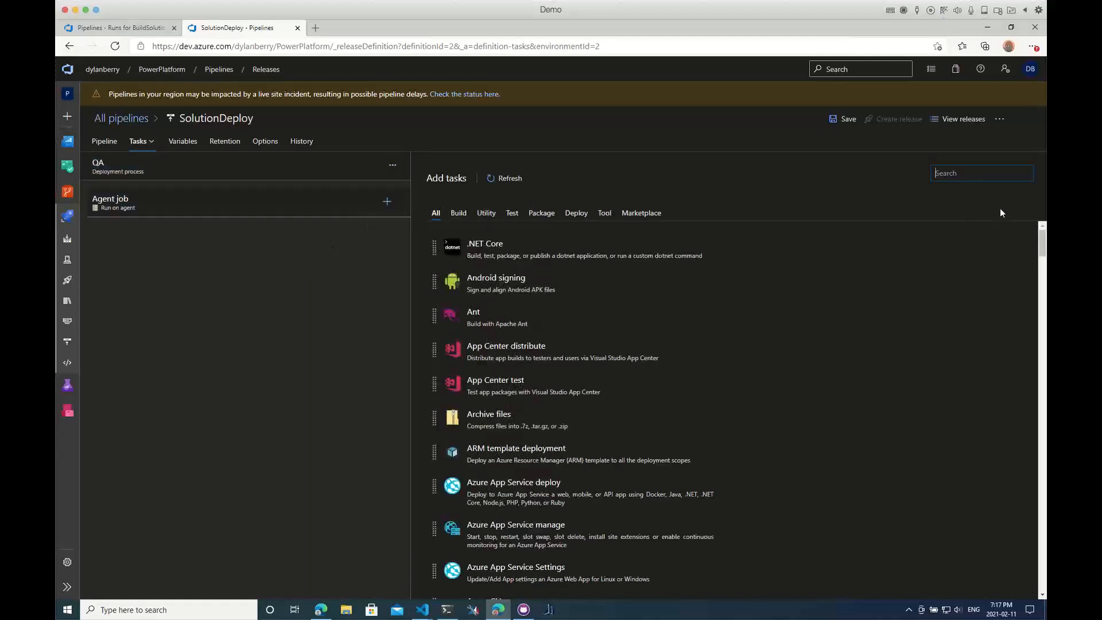
type("power")
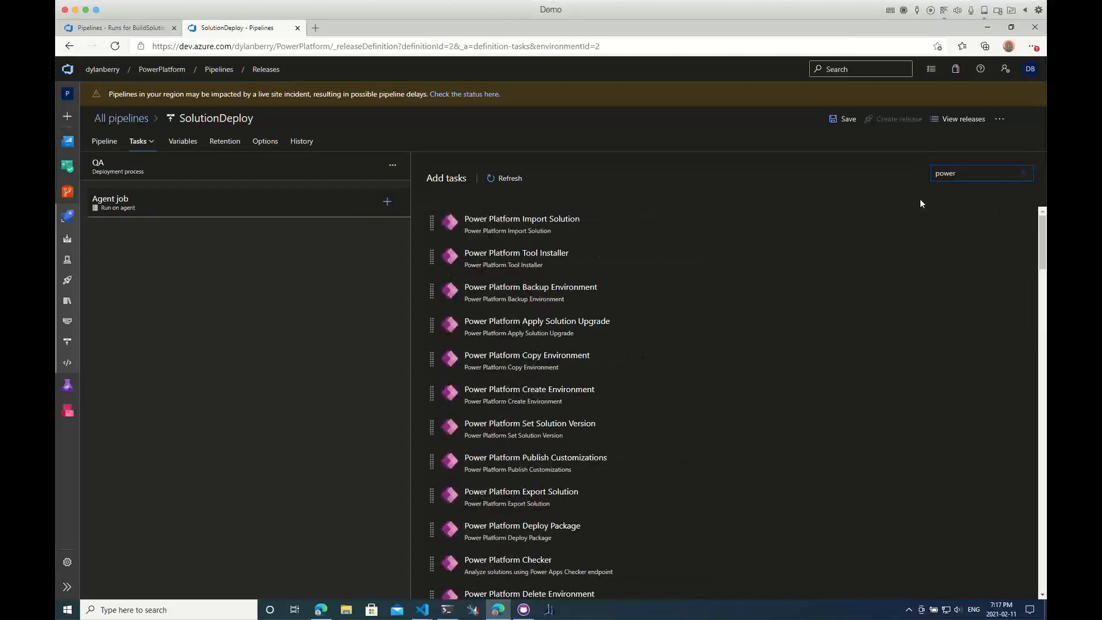
left_click(862, 257)
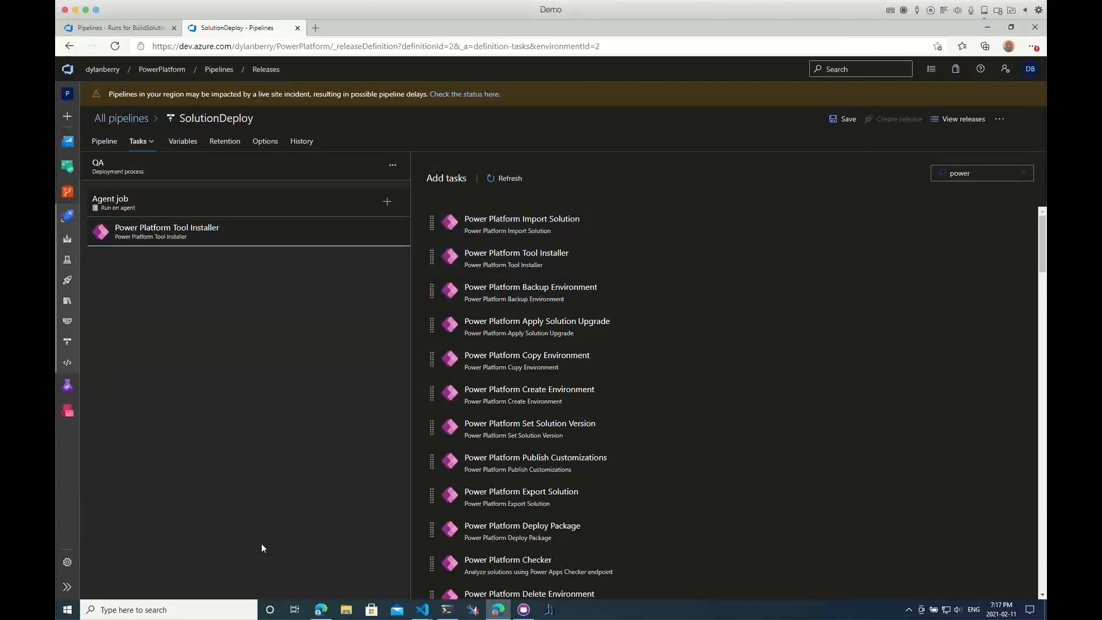
mouse_move(820, 211)
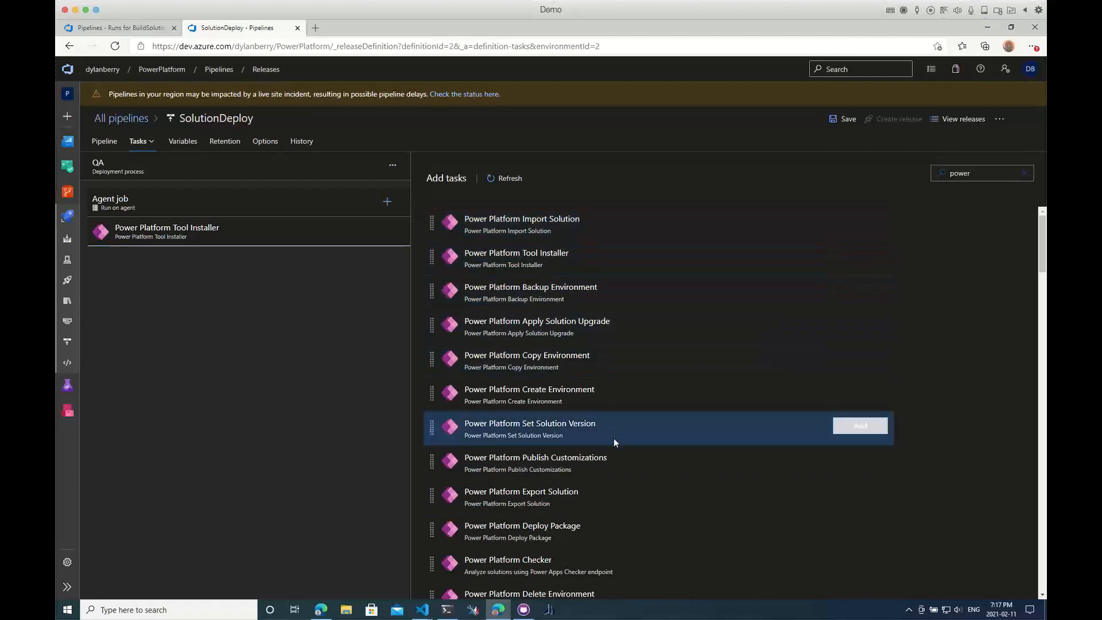
scroll(625, 474, "down", 1)
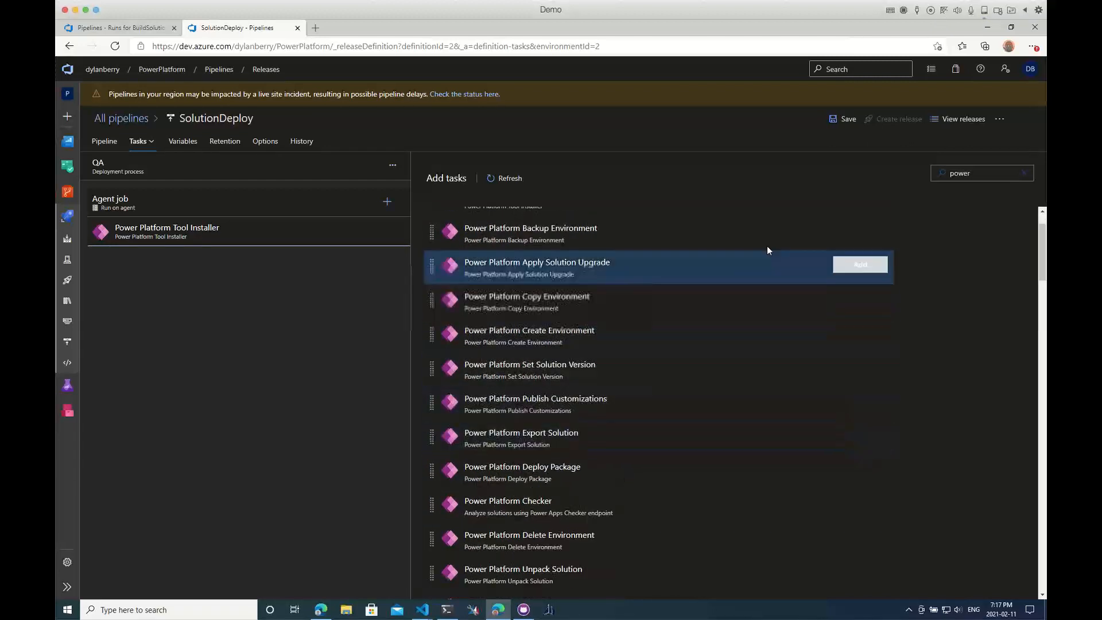
left_click(861, 232)
scroll(656, 321, "up", 1)
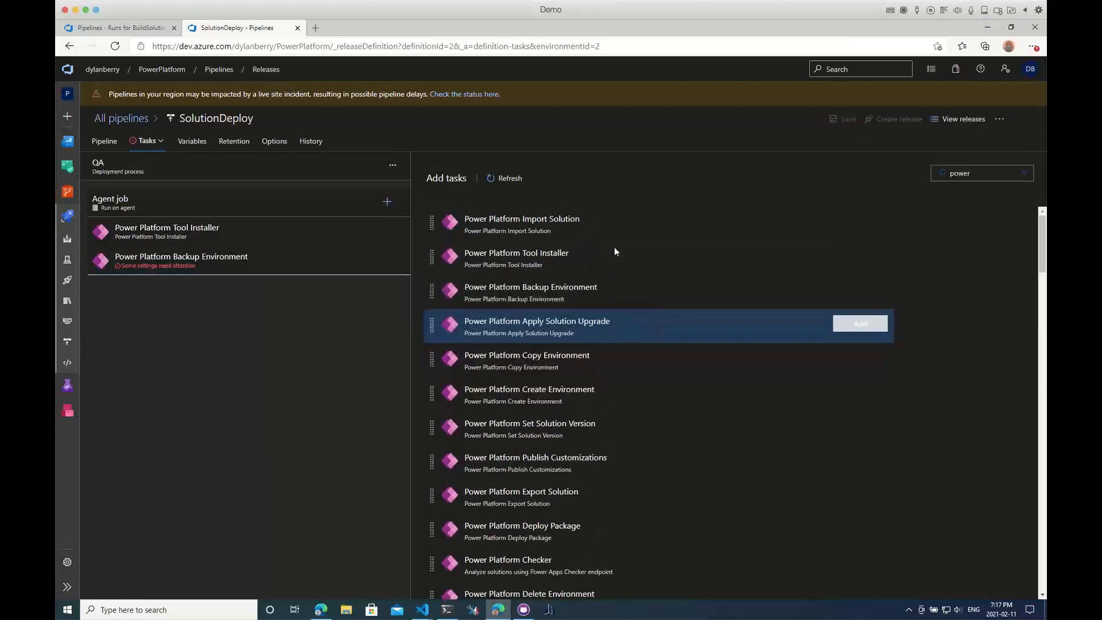
left_click(872, 223)
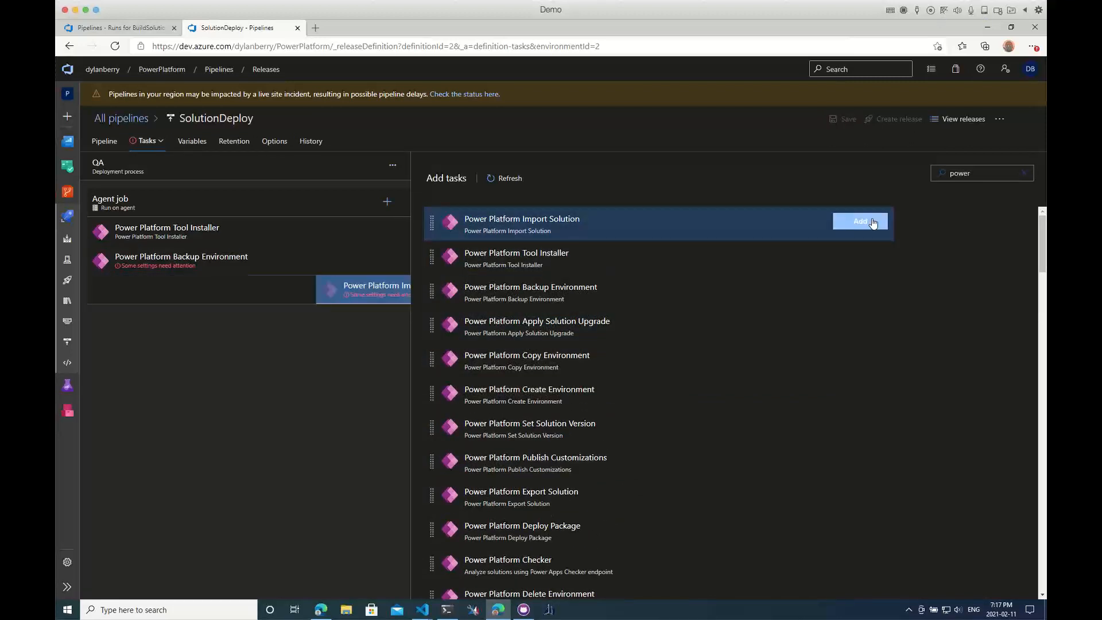
Set the Power Platform Backup Environment task to Service Principal/client secret authentication with the toentdevops-qa service connection.
left_click(184, 266)
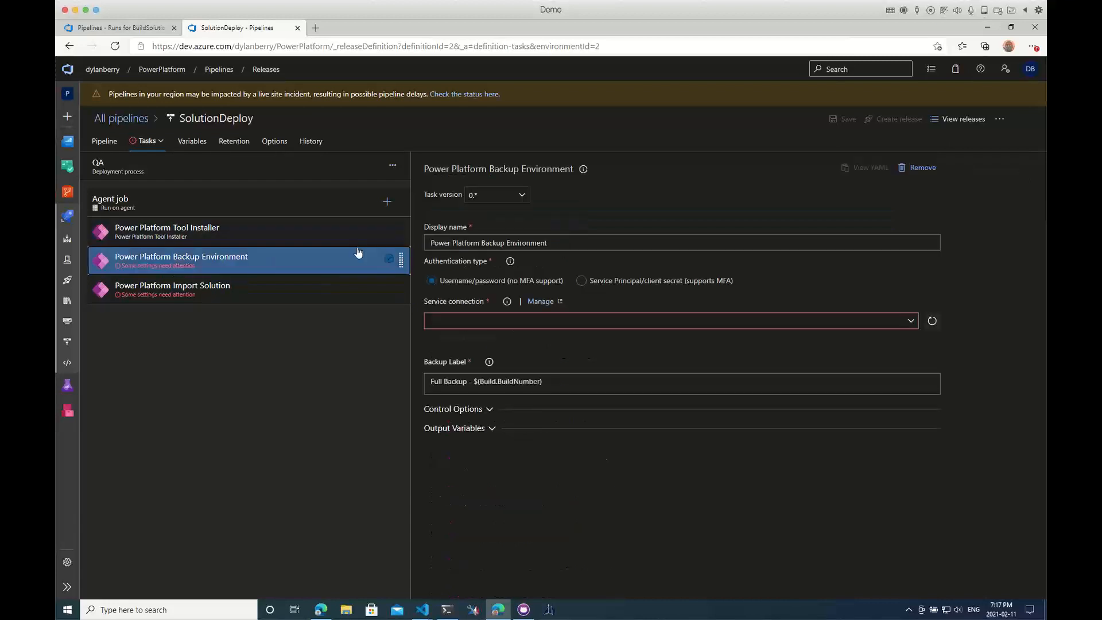
left_click(686, 281)
left_click(869, 322)
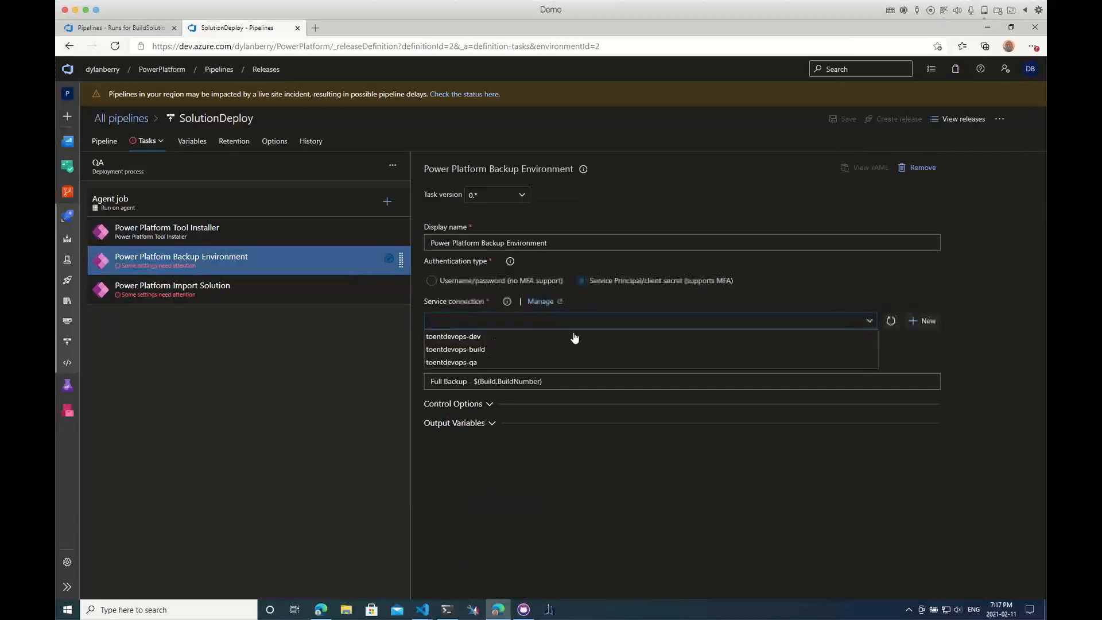
left_click(495, 362)
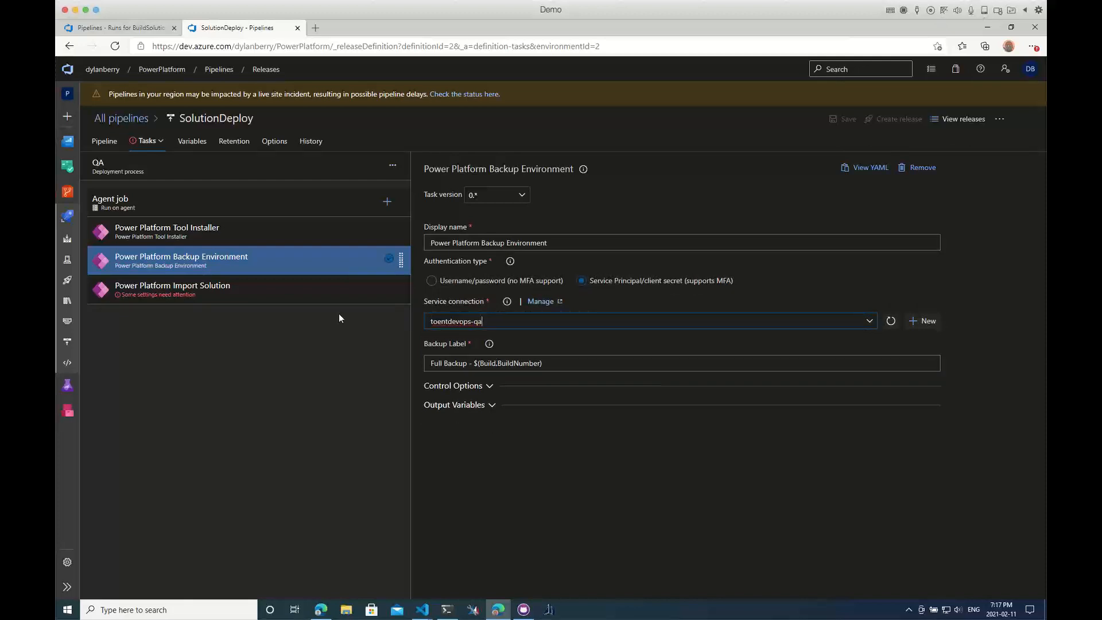
left_click_drag(544, 364, 416, 362)
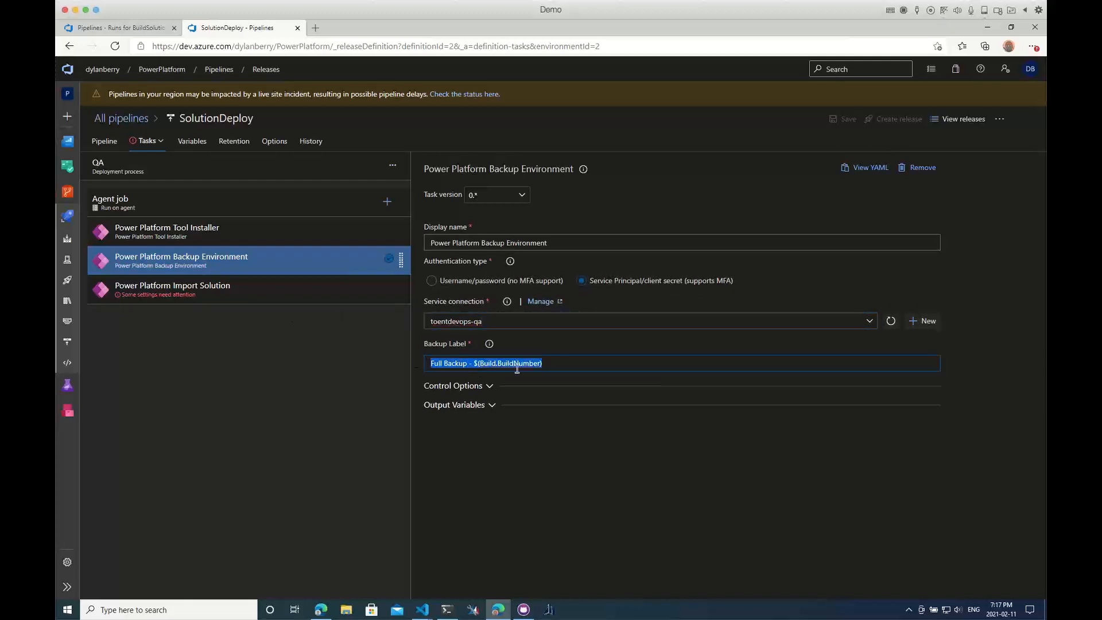
Set the Power Platform Import Solution task to Service Principal/client secret authentication with the toentdevops-qa service connection.
left_click(222, 301)
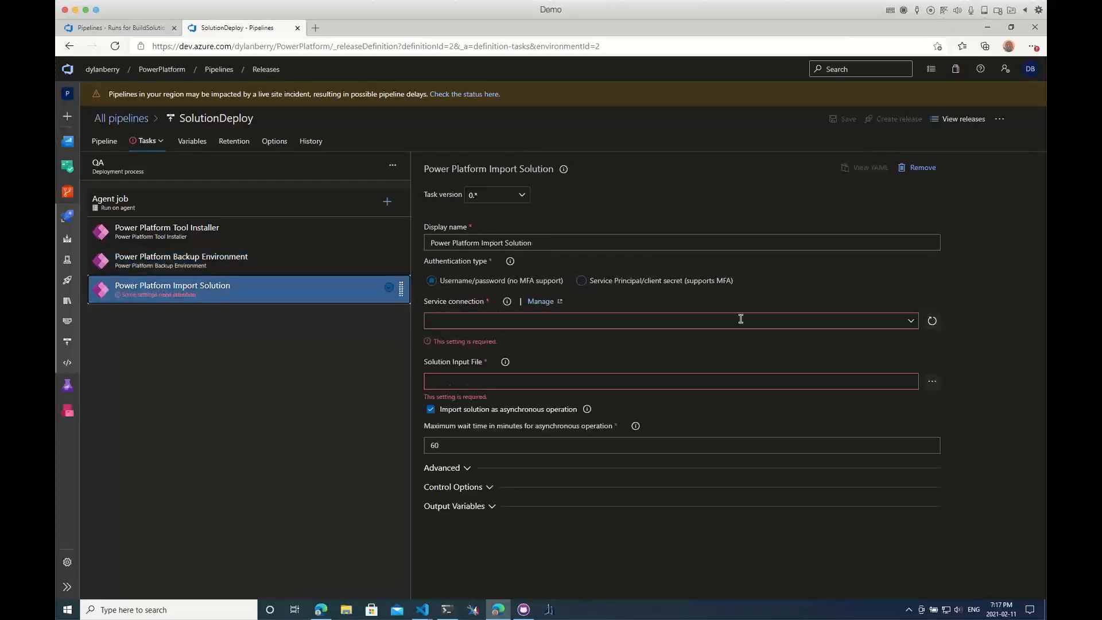
left_click(629, 285)
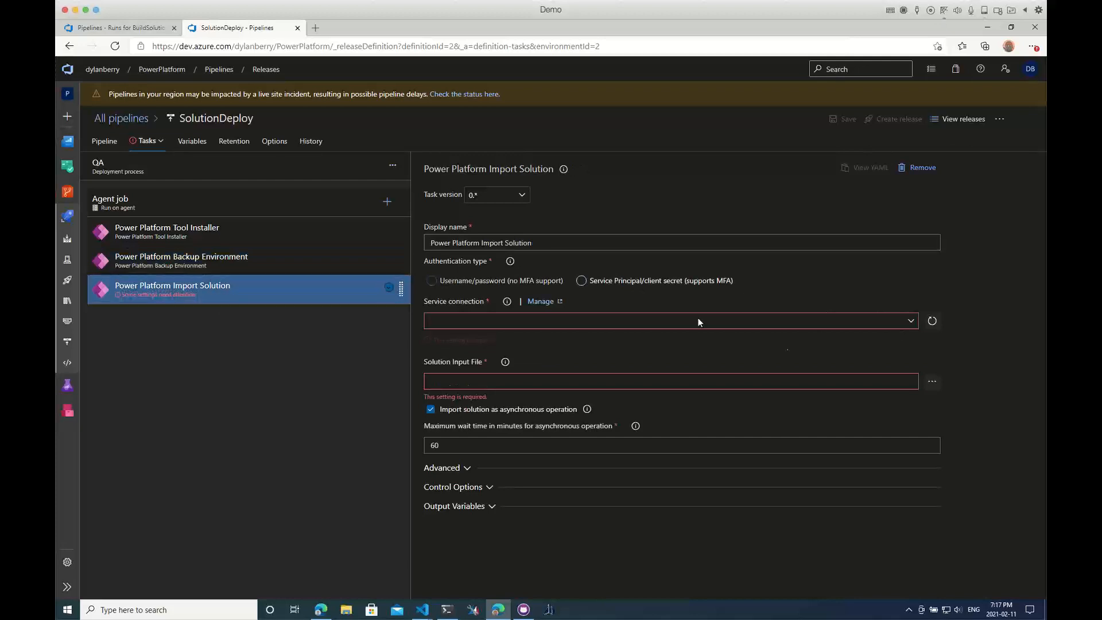
left_click(869, 323)
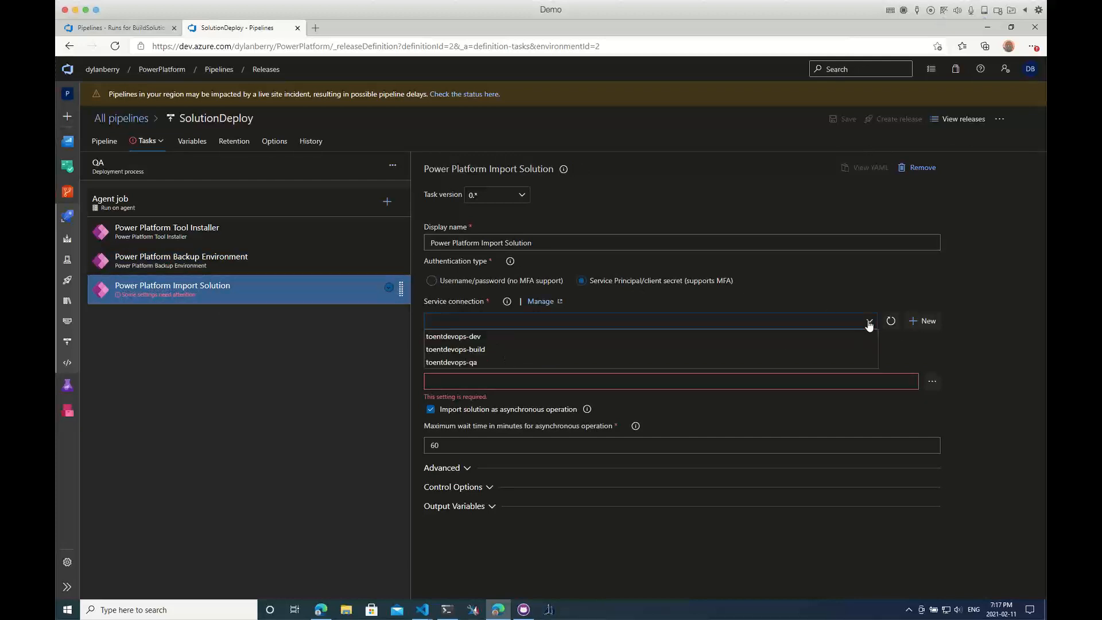
left_click(474, 362)
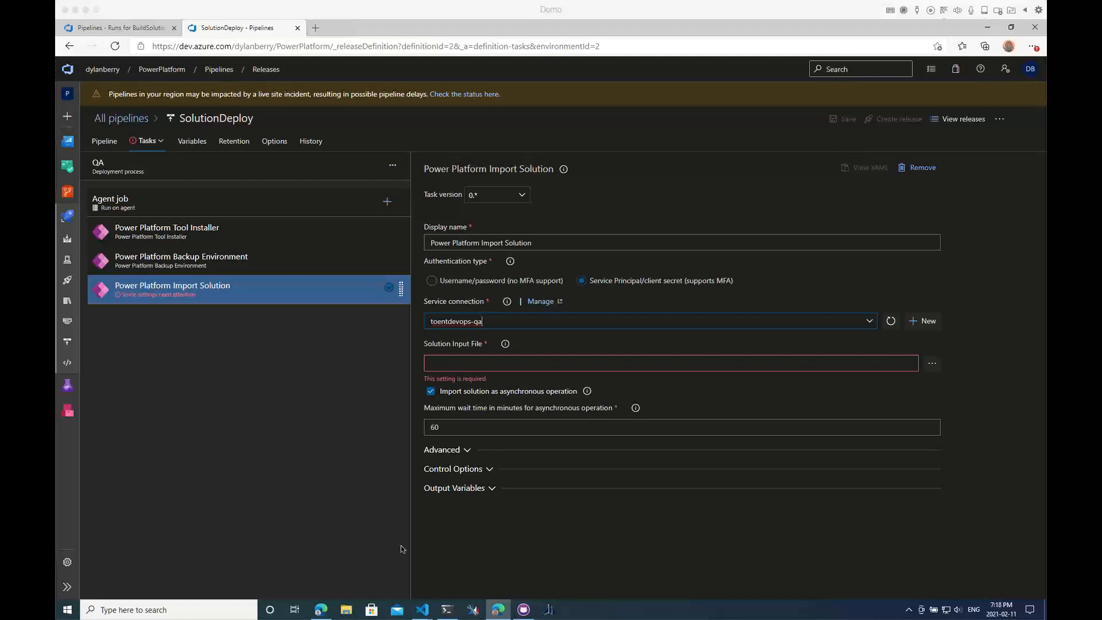
Set the import task's solution input file to $(System.DefaultWorkingDirectory)/_BuildSolution/drop/$(SolutionName).zip.
left_click(507, 362)
type("$(System.DefaultWorkingDirectory)/_BuildSolution/drop/$(SolutionName).zip")
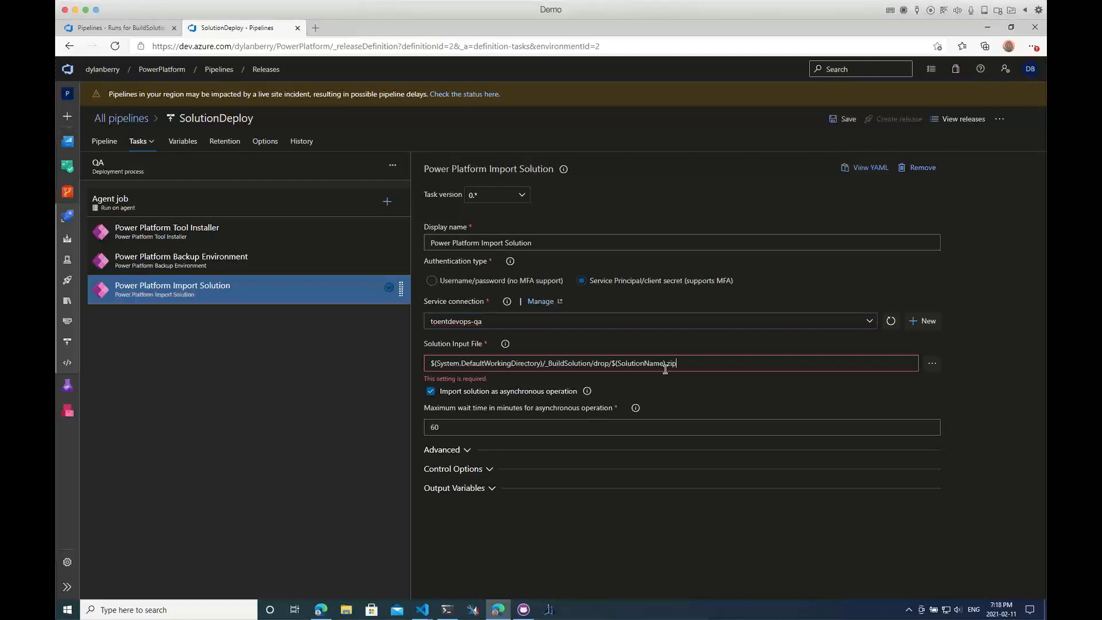
double_click(562, 364)
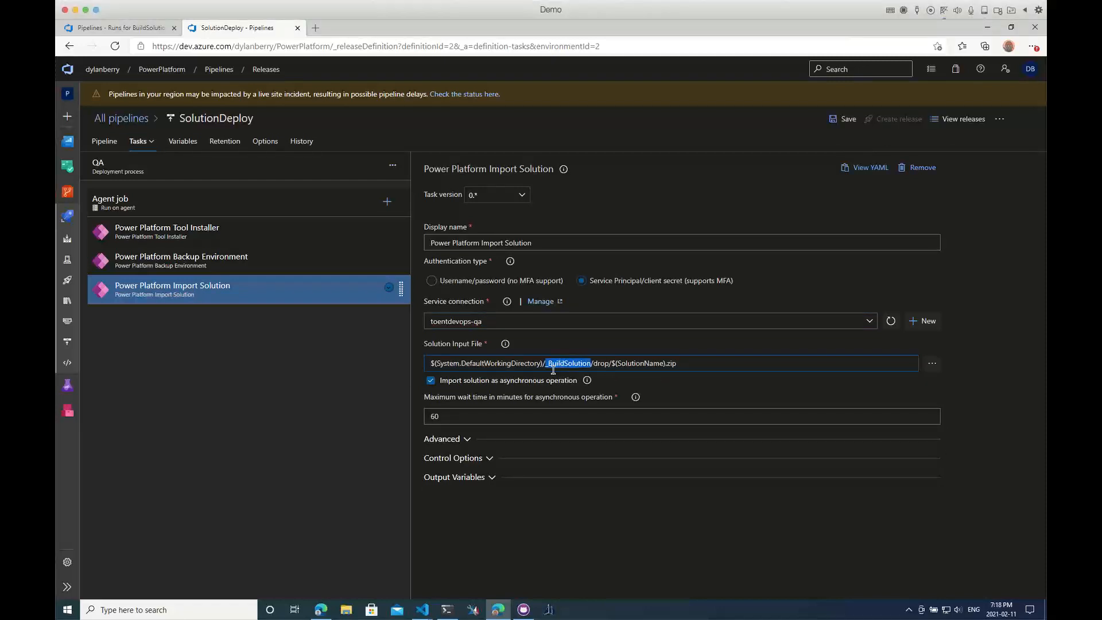
double_click(601, 363)
left_click(711, 364)
Add a SolutionDeploy pipeline variable named SolutionName with the value ConferenceApp.
left_click(191, 143)
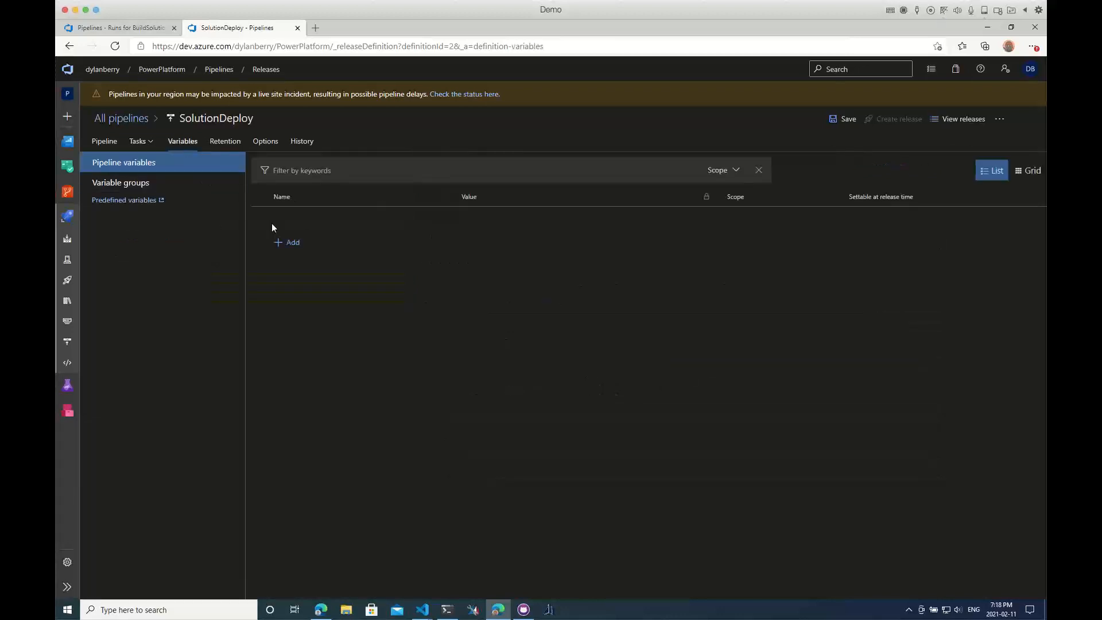
left_click(287, 240)
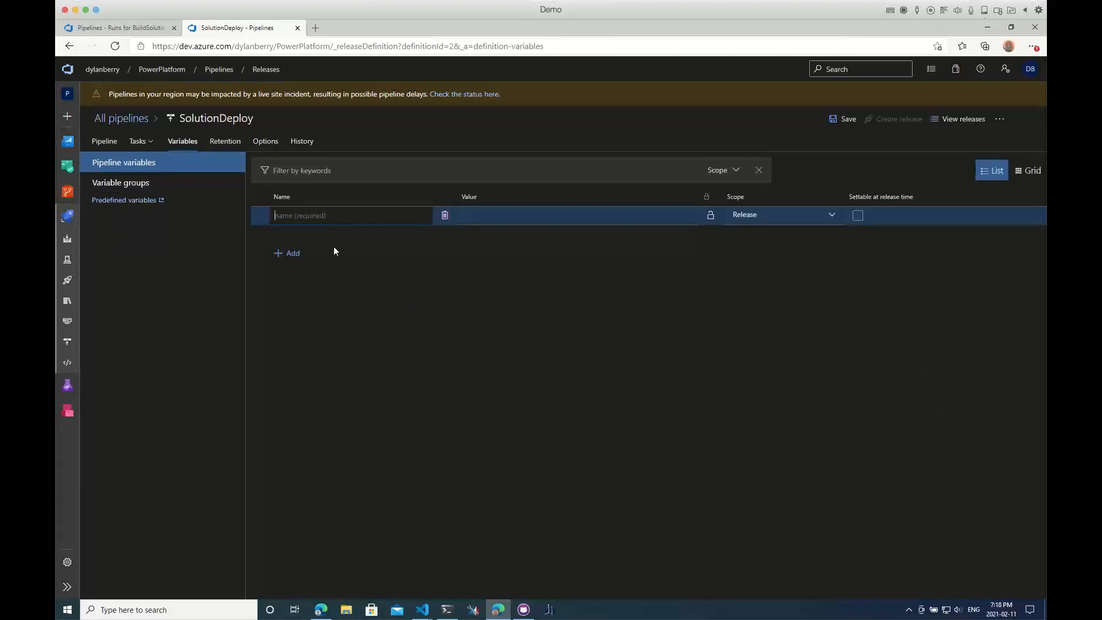
type("SolutionName")
left_click(473, 220)
left_click(494, 211)
type("Conference")
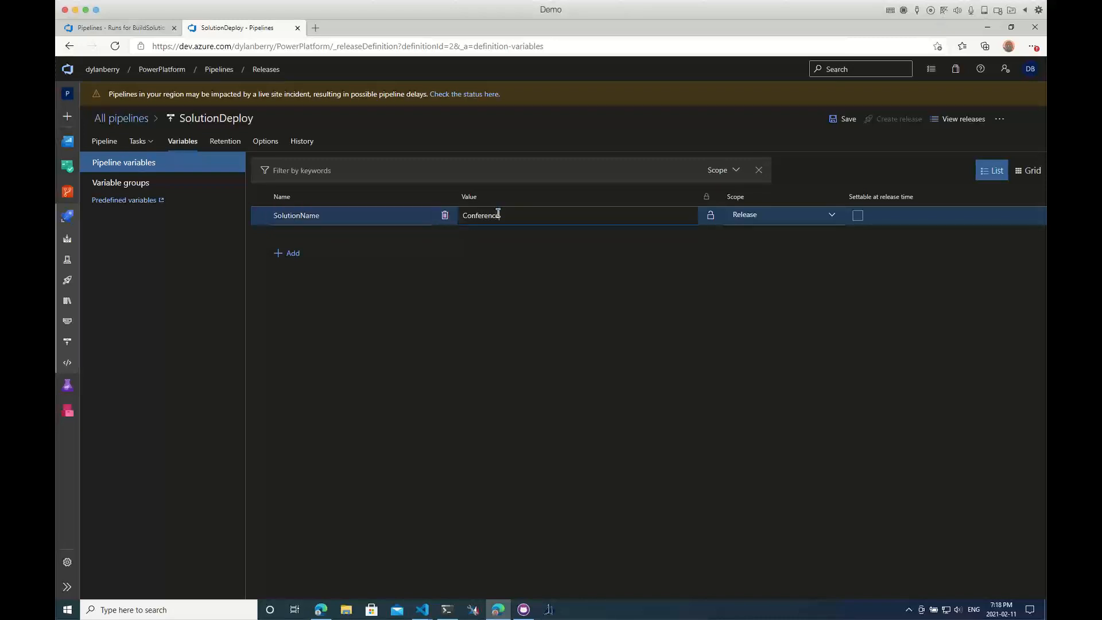
type("App")
left_click(539, 332)
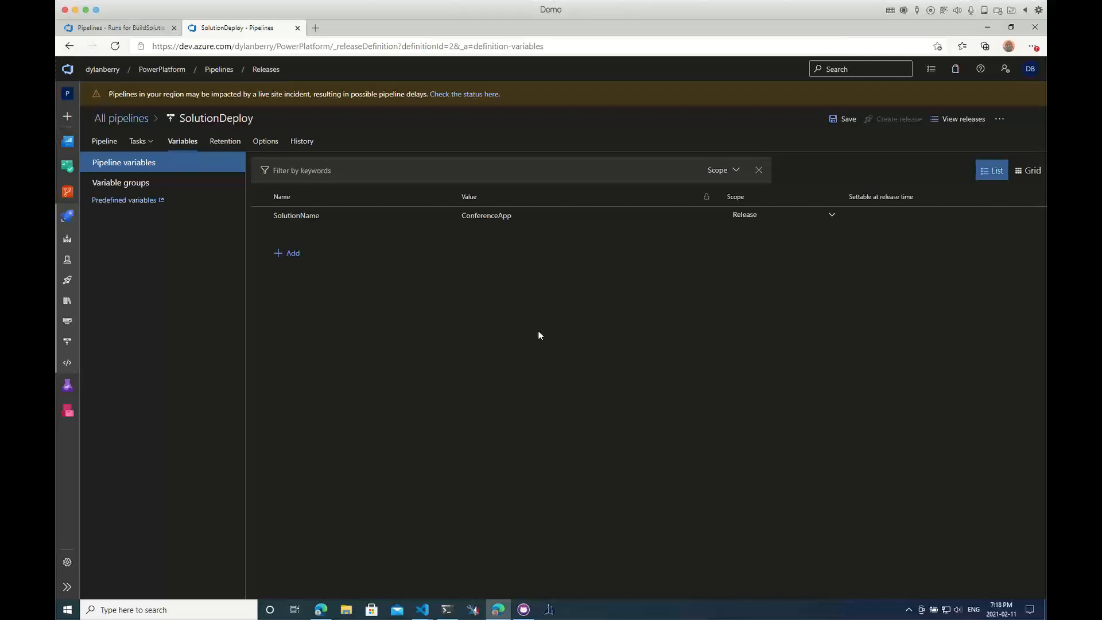
Make the SolutionName variable settable at release time and save the SolutionDeploy pipeline.
mouse_move(866, 216)
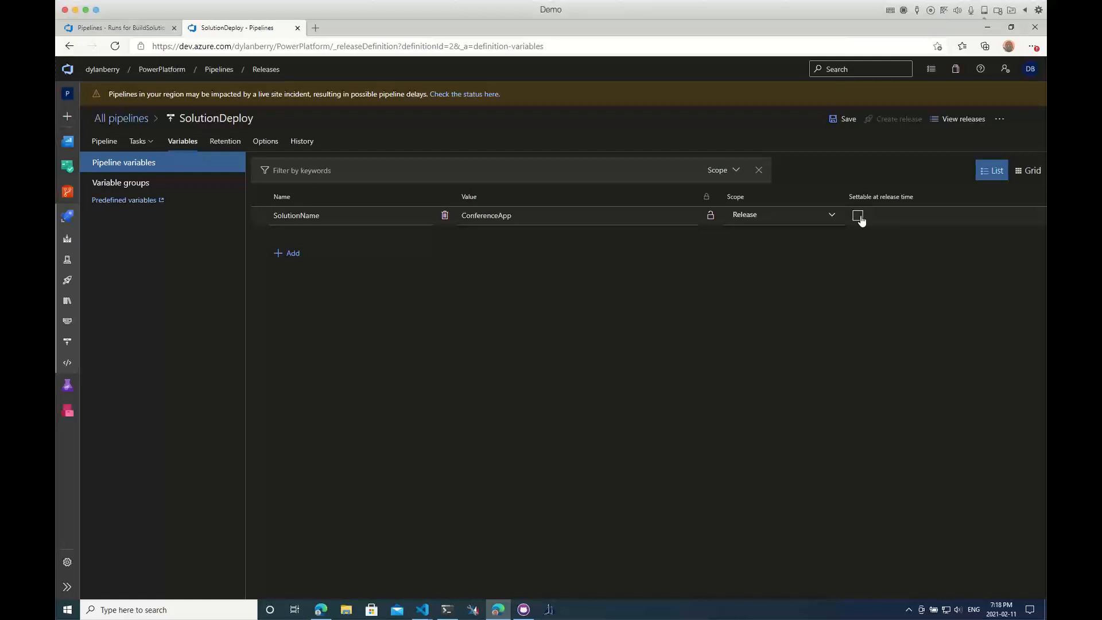
left_click(859, 217)
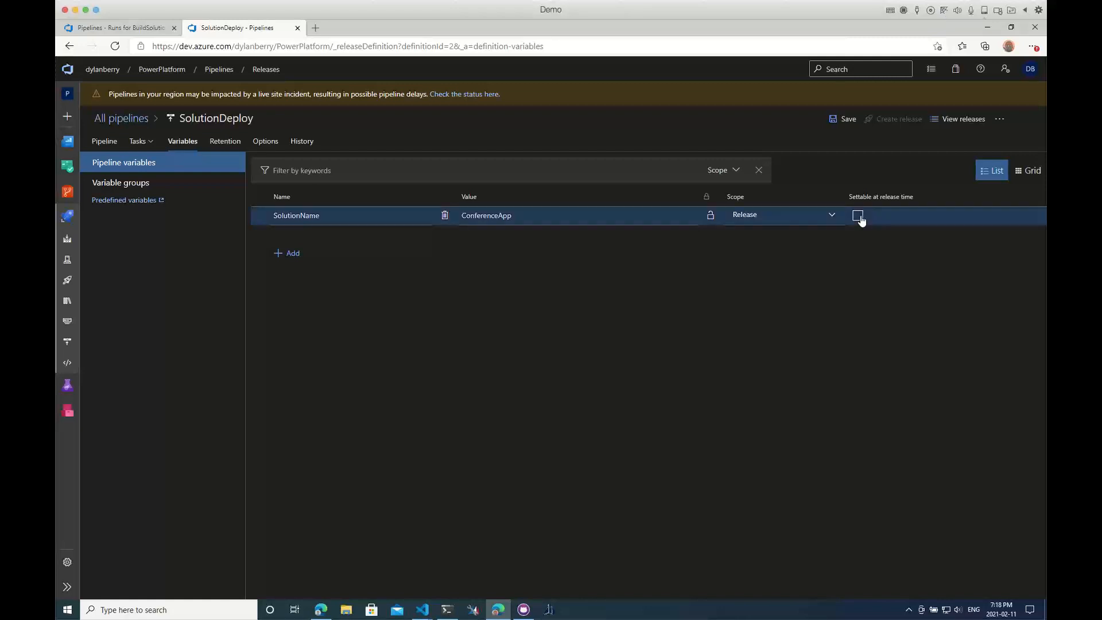
left_click(850, 125)
left_click(603, 373)
mouse_move(67, 386)
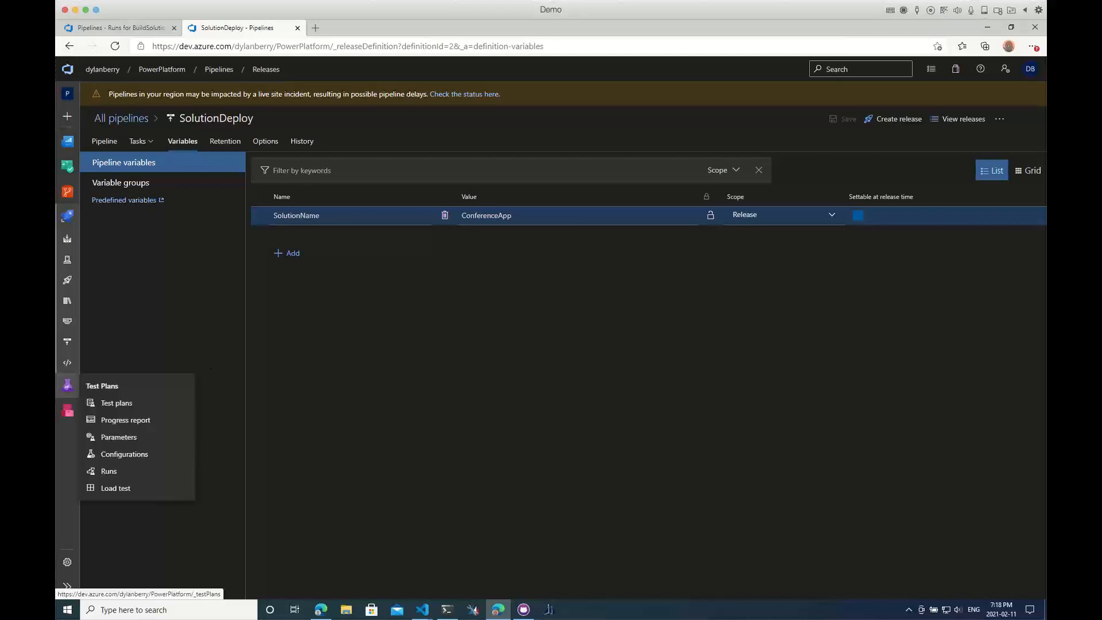
left_click(599, 289)
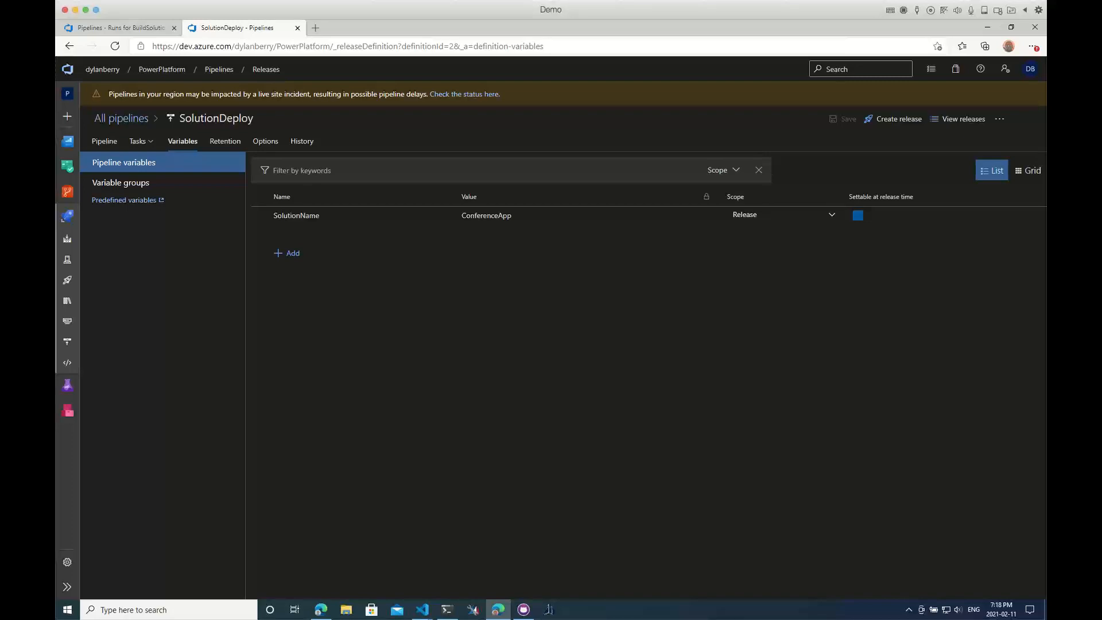
Check the progress of Agent job 1 in BuildSolution run #112.
left_click(128, 31)
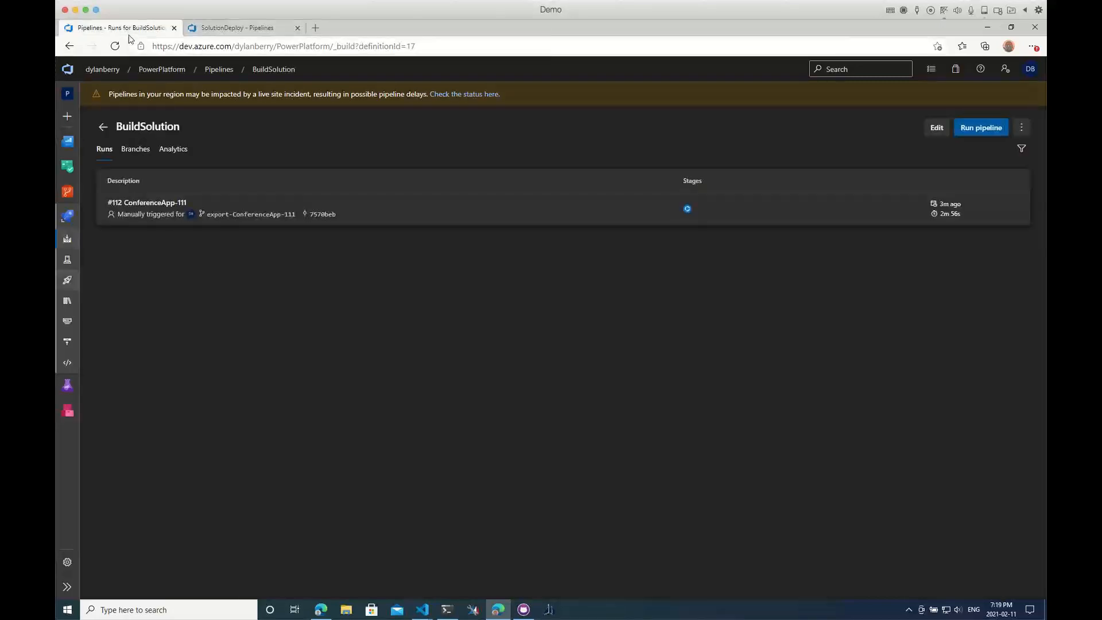
left_click(398, 213)
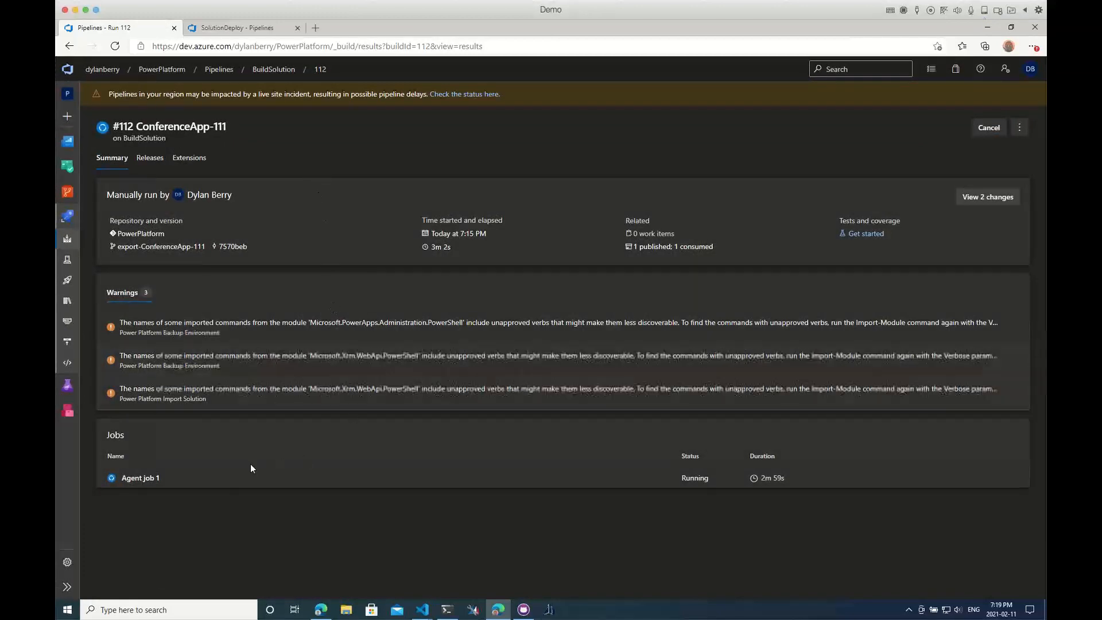
left_click(203, 478)
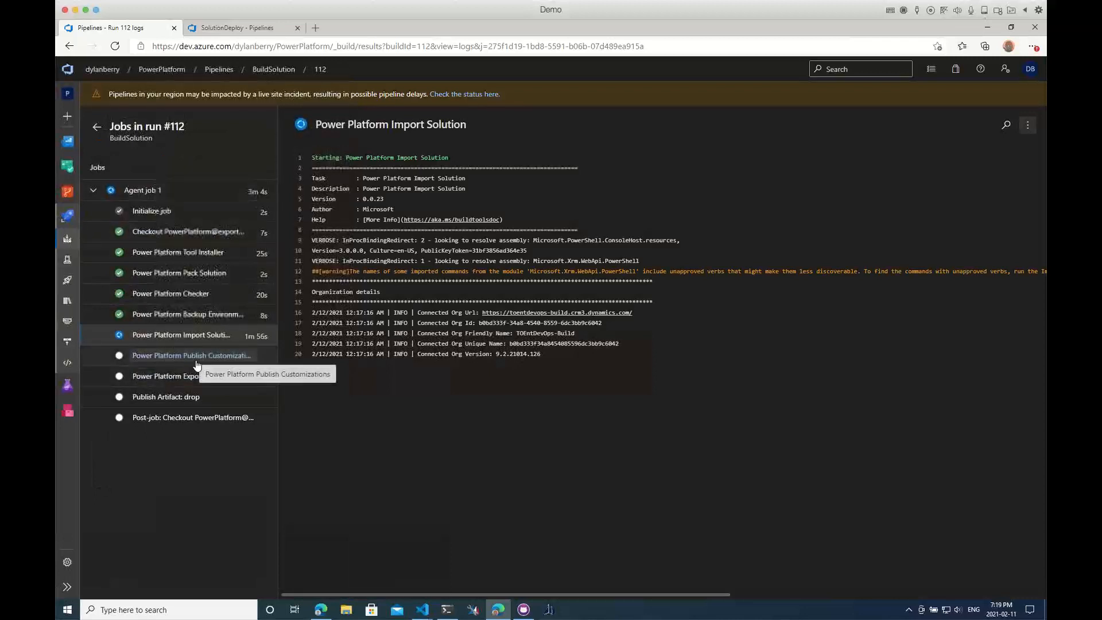
mouse_move(68, 385)
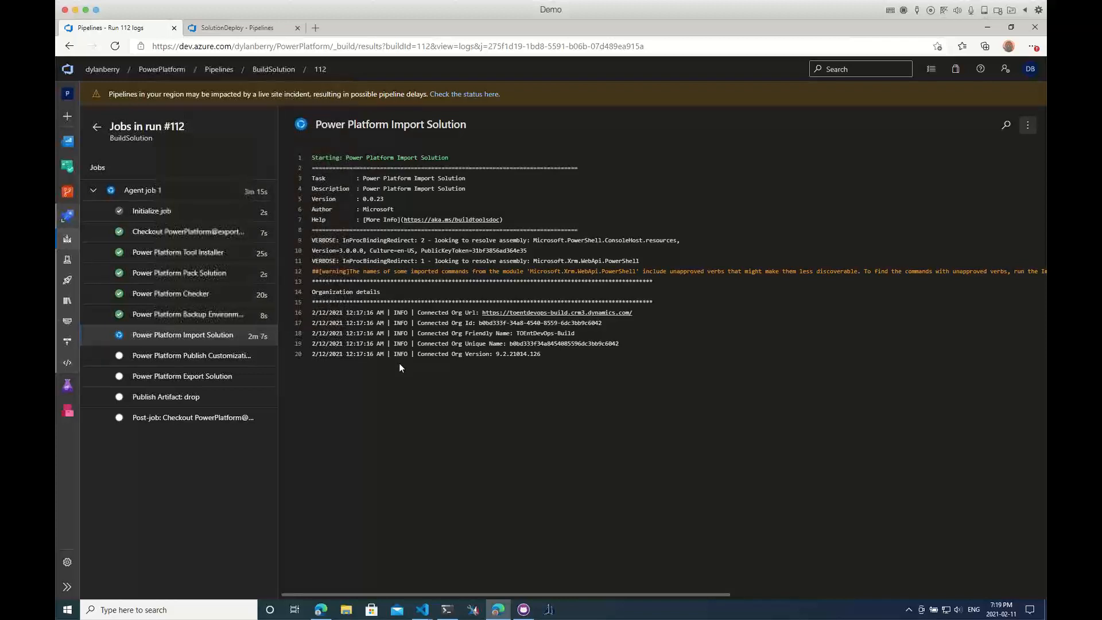
Open the pipelines list and the releases page in separate browser tabs, and open SolutionDeploy for editing from the releases page.
middle_click(67, 246)
left_click(350, 33)
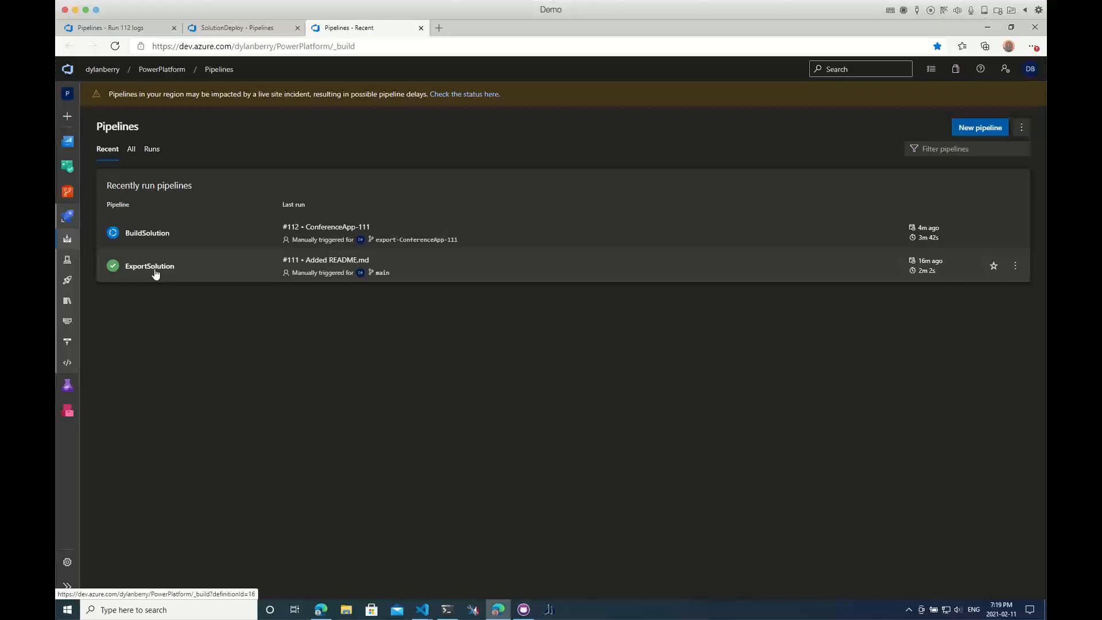
middle_click(67, 280)
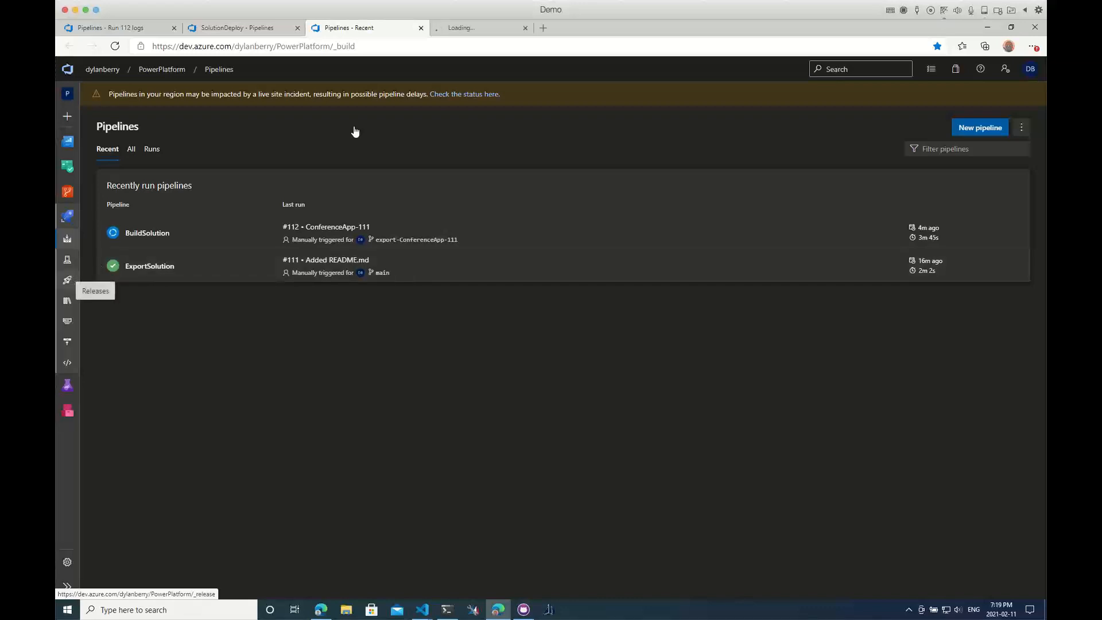
left_click(474, 27)
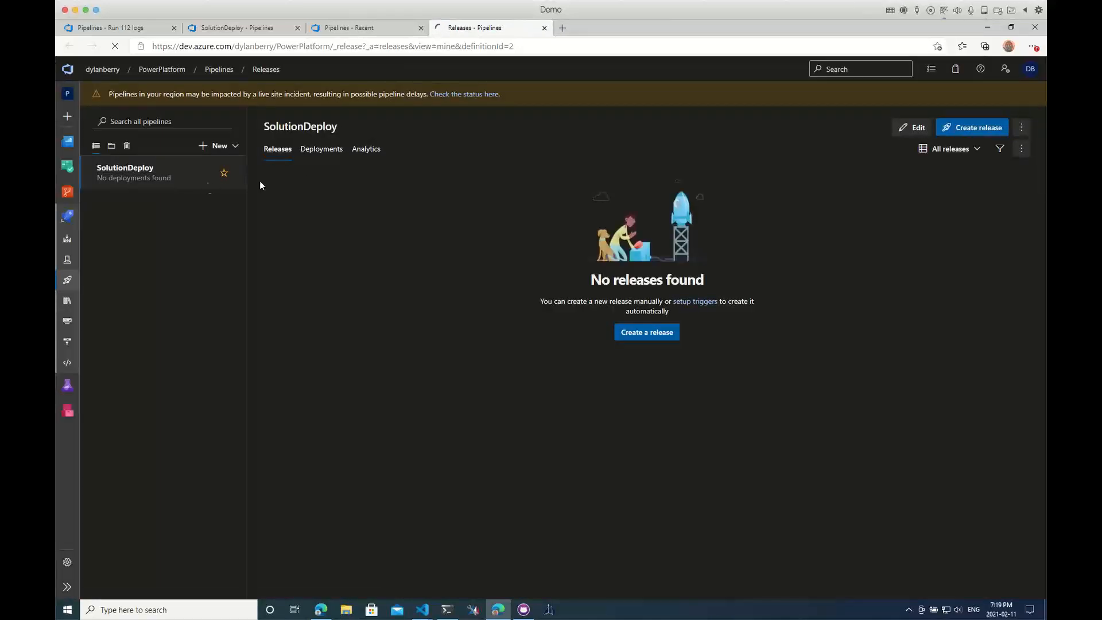
left_click(911, 128)
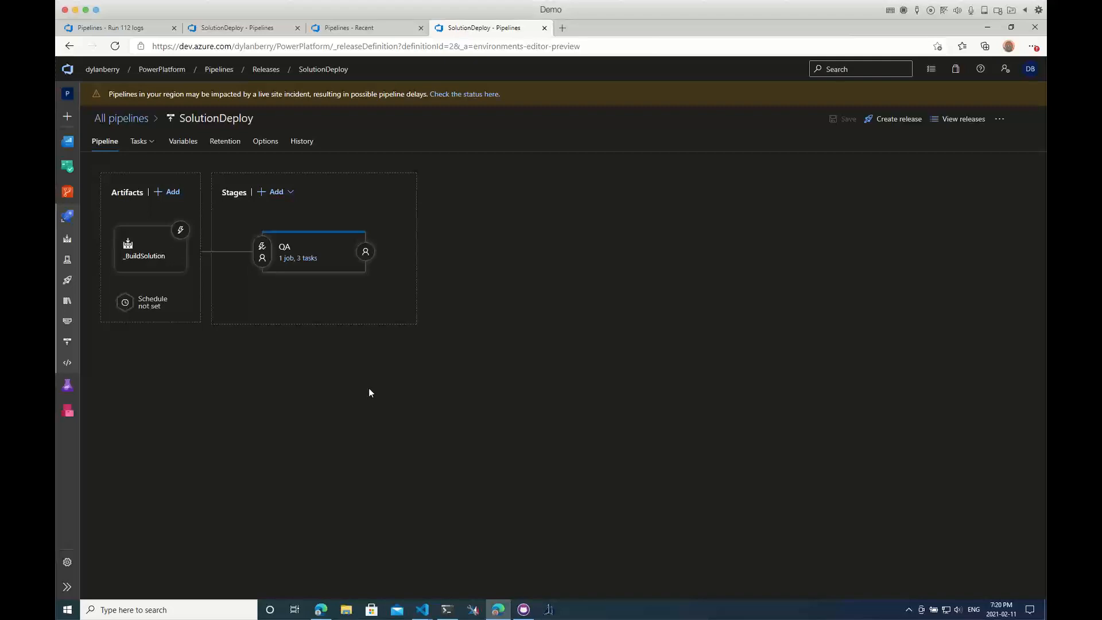
Review the job results of BuildSolution run #112 and expand its published CodeAnalysisLogs artifact.
left_click(143, 29)
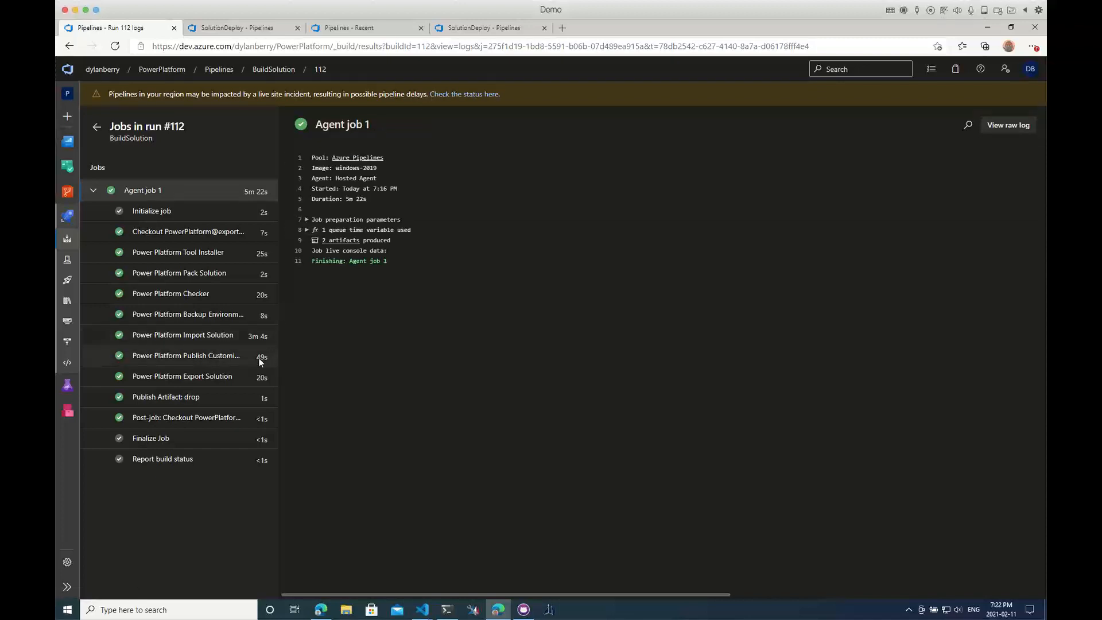
left_click(274, 70)
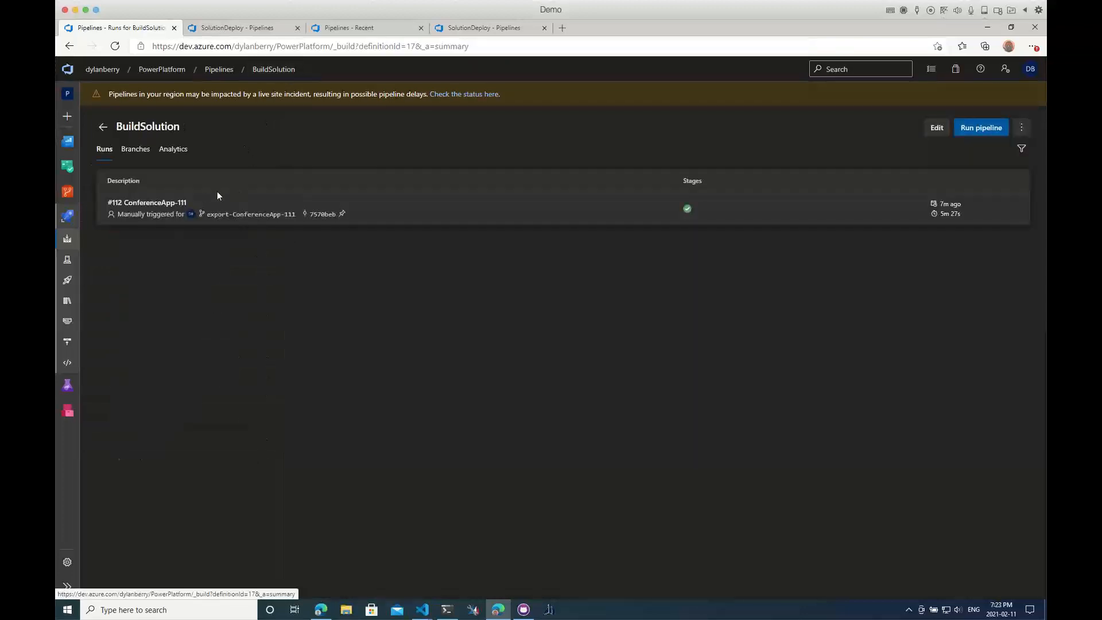
left_click(177, 203)
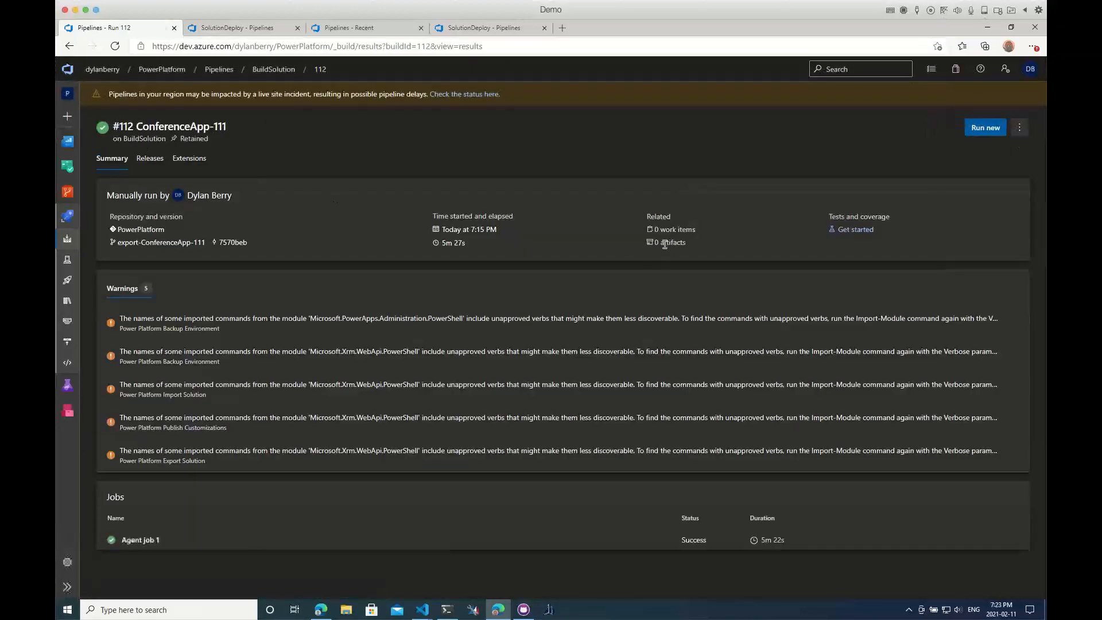
left_click(674, 246)
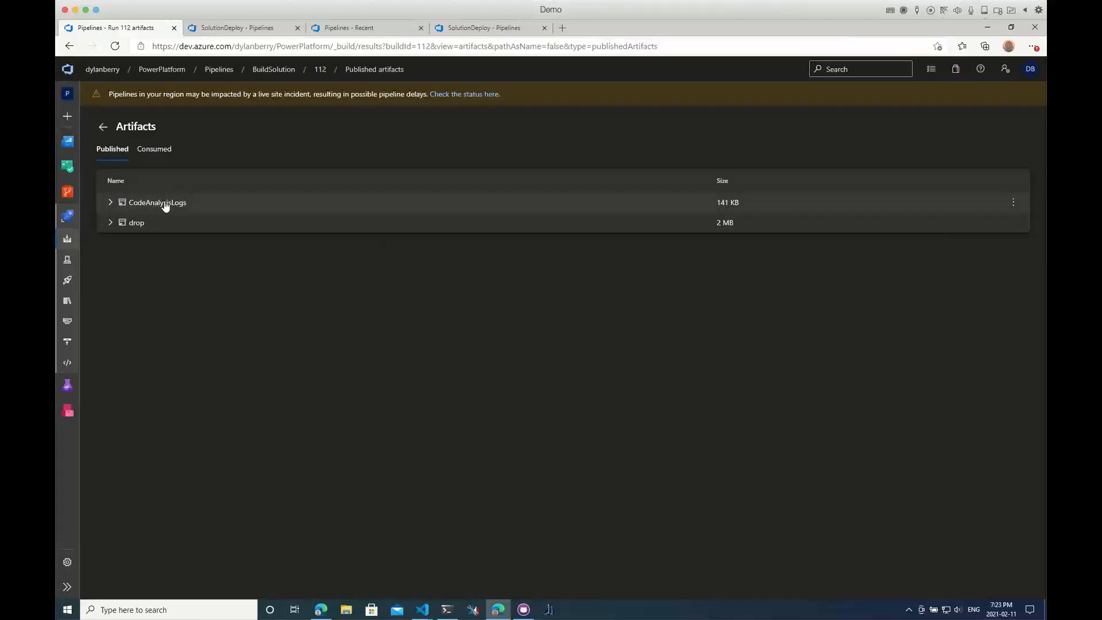
left_click(110, 203)
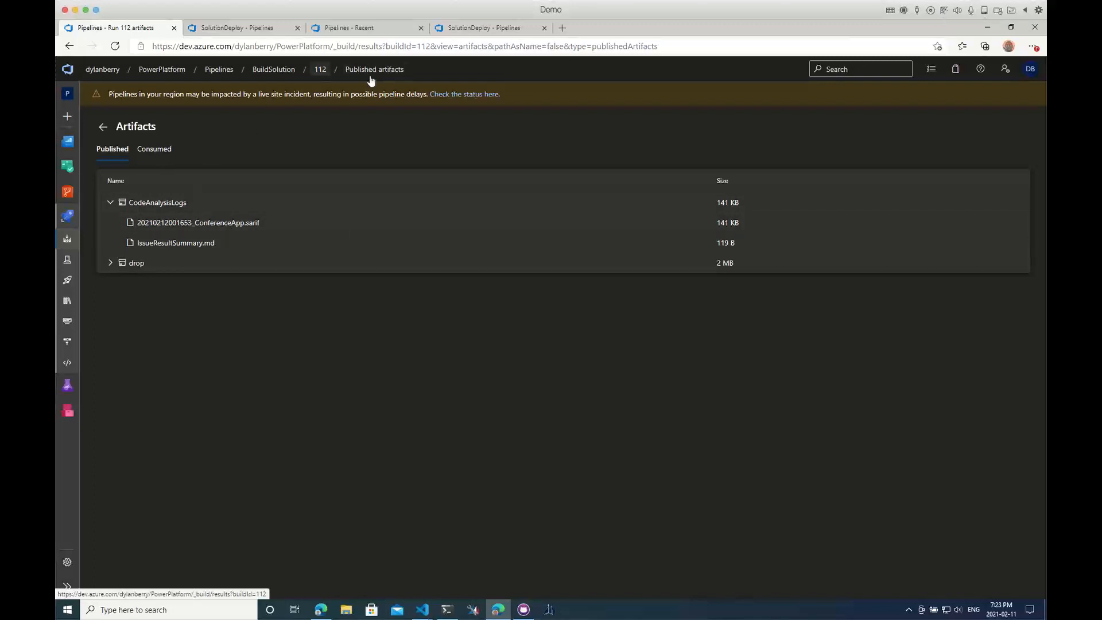
View the issue result summary of run #112 and expand its published drop artifact.
left_click(320, 72)
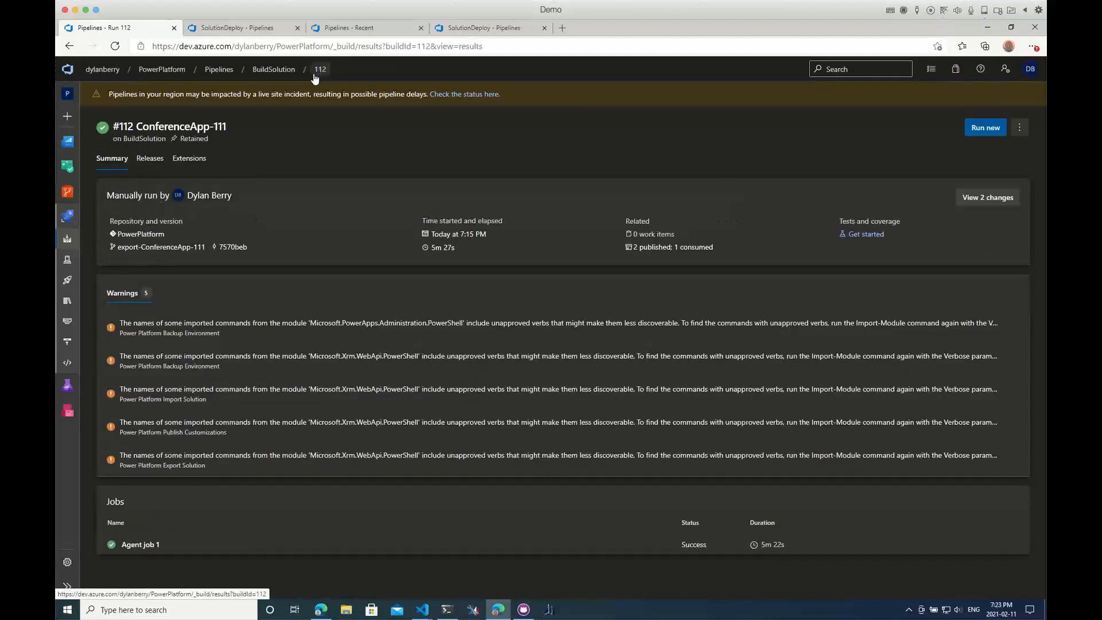
left_click(187, 161)
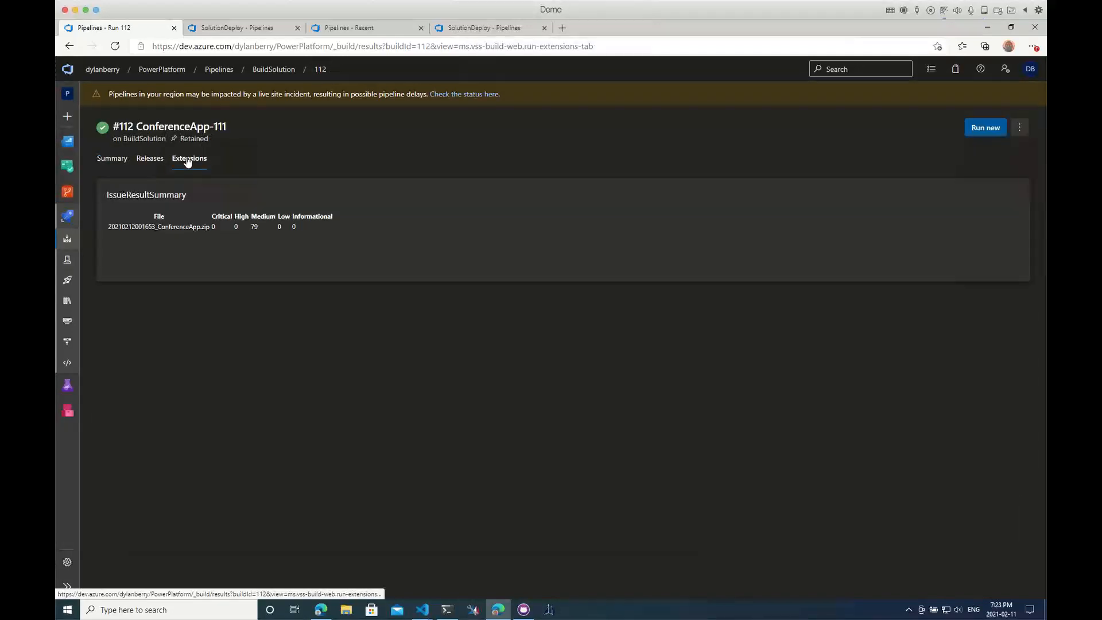
left_click(111, 160)
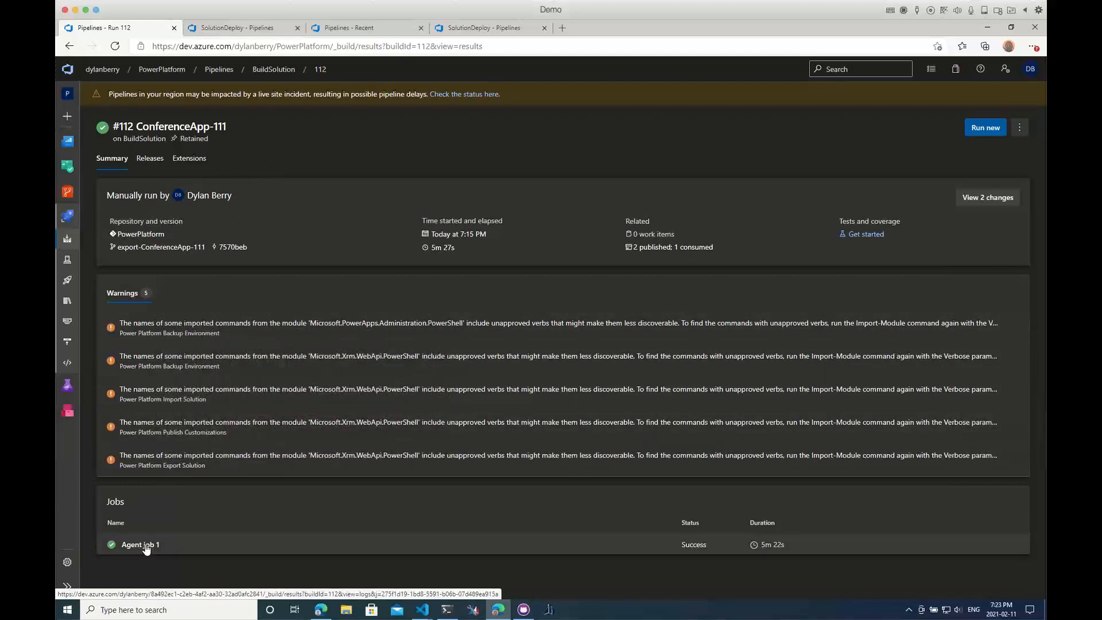
left_click(672, 251)
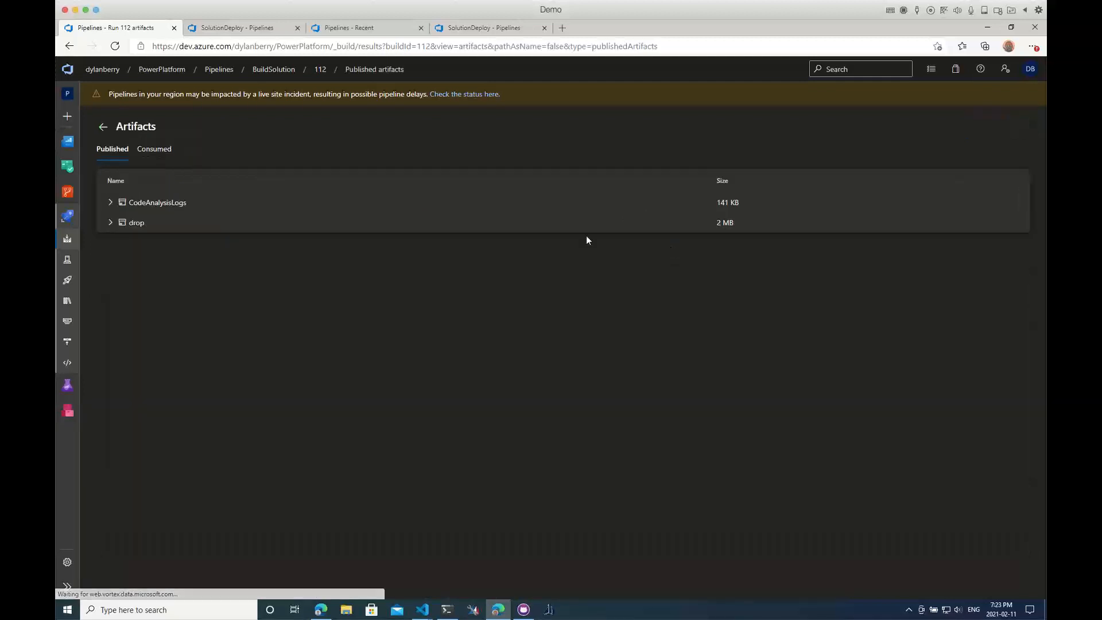
left_click(110, 223)
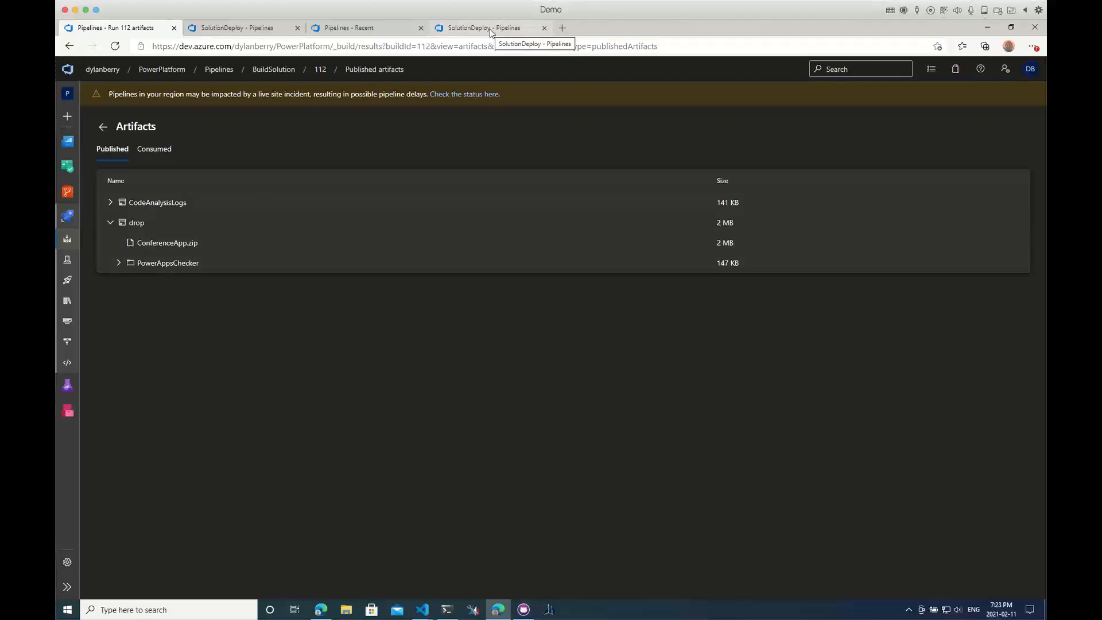
Close the browser tab with the recent pipelines list and return to the SolutionDeploy variables.
left_click(345, 29)
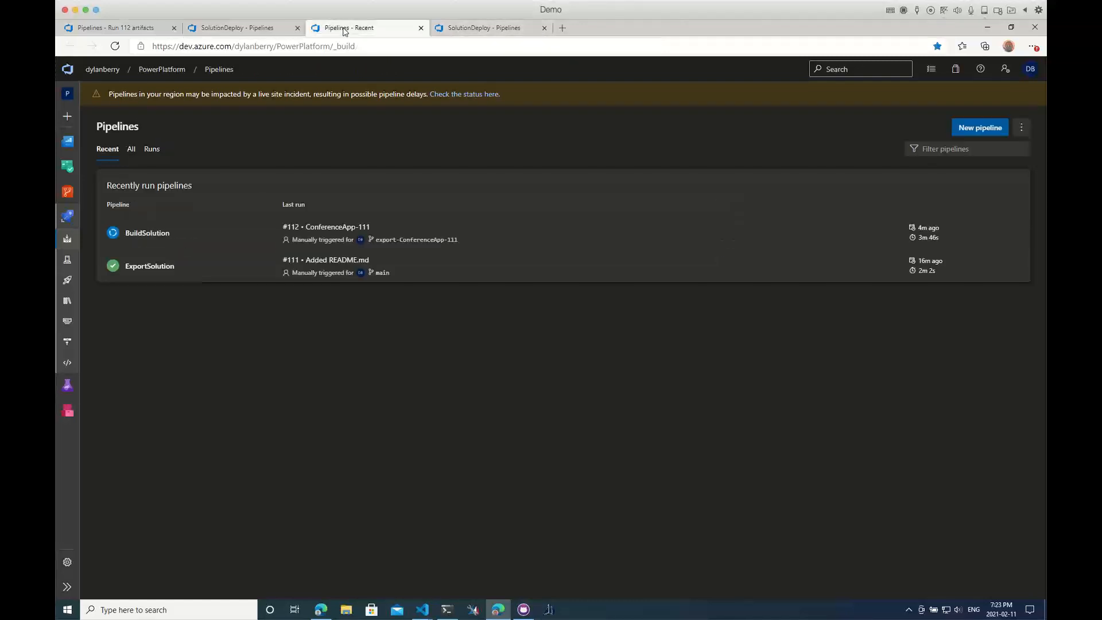
key("ctrl+w")
left_click(219, 32)
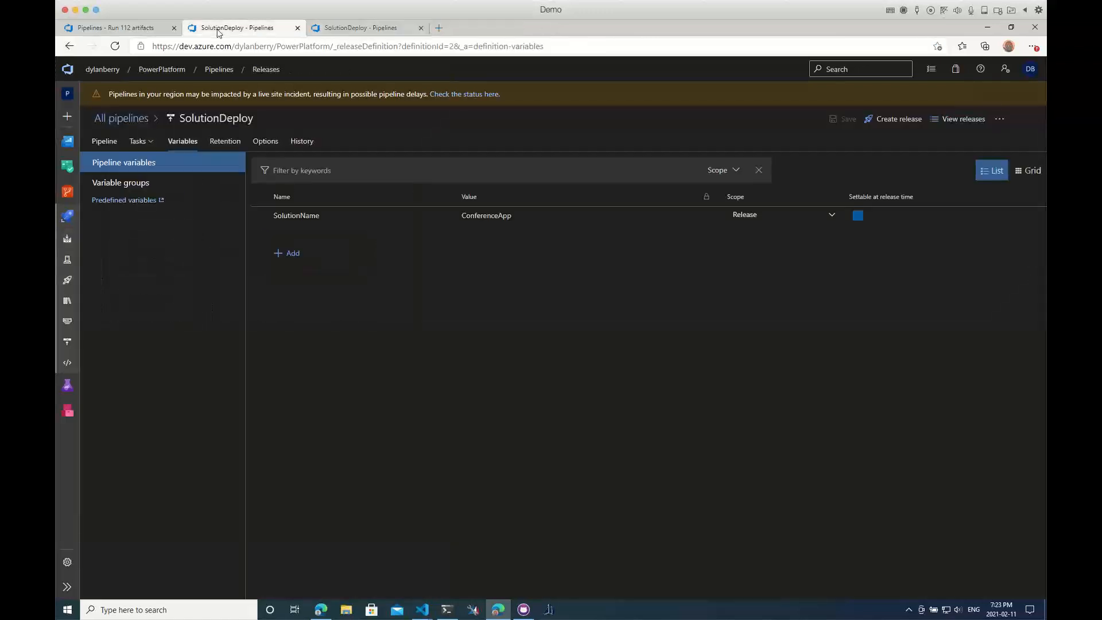
Close the SolutionDeploy variables tab and create a new SolutionDeploy release using version 112 of the _BuildSolution artifact.
key("ctrl+w")
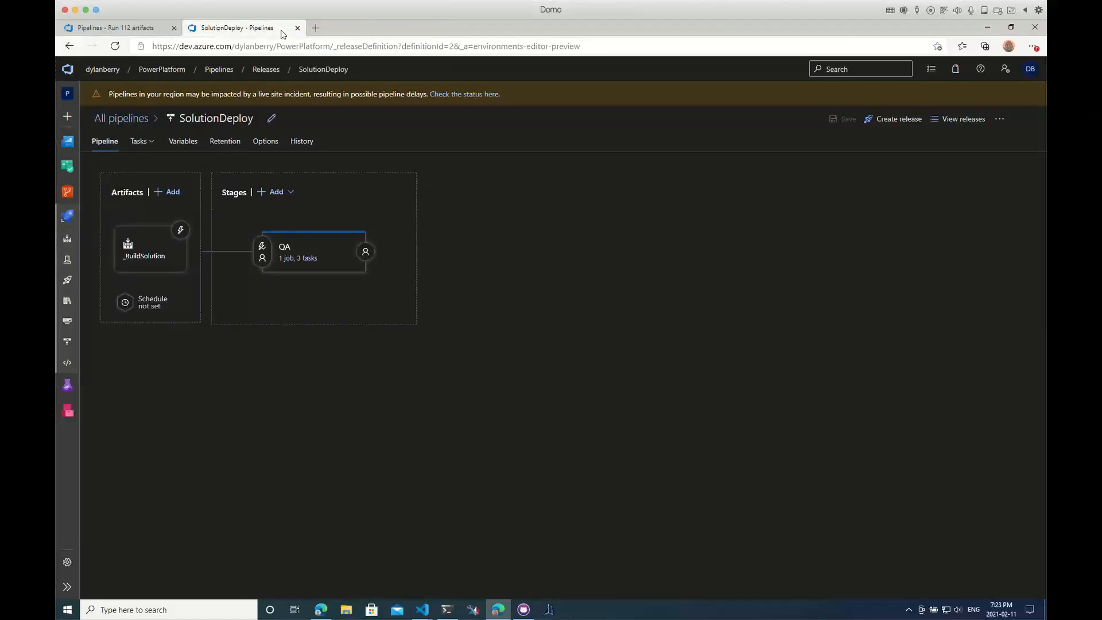
left_click(905, 123)
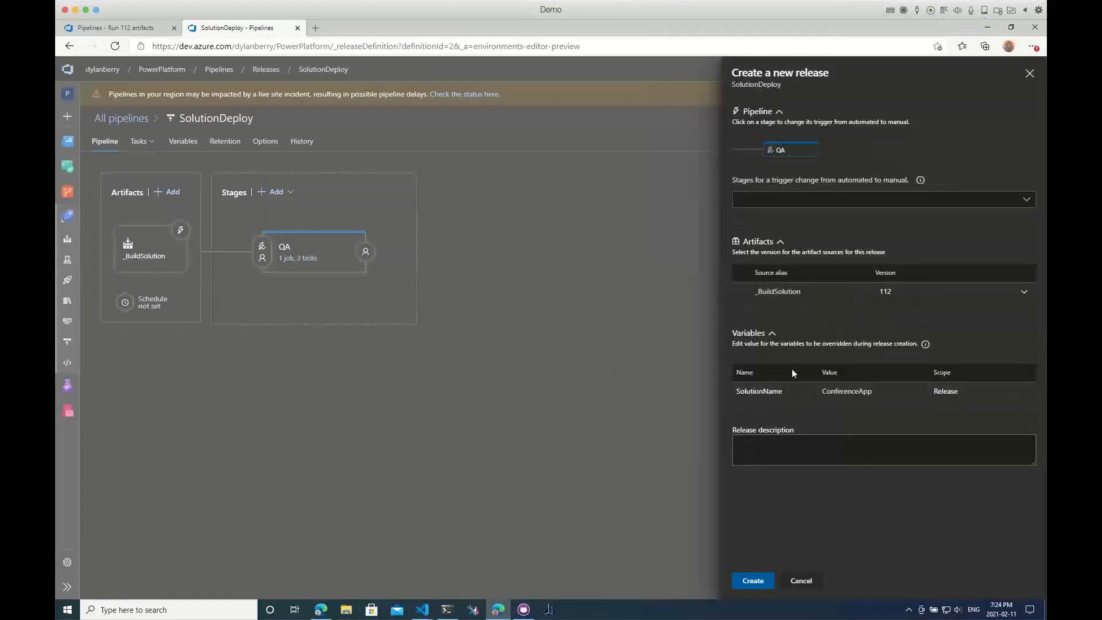
left_click(754, 582)
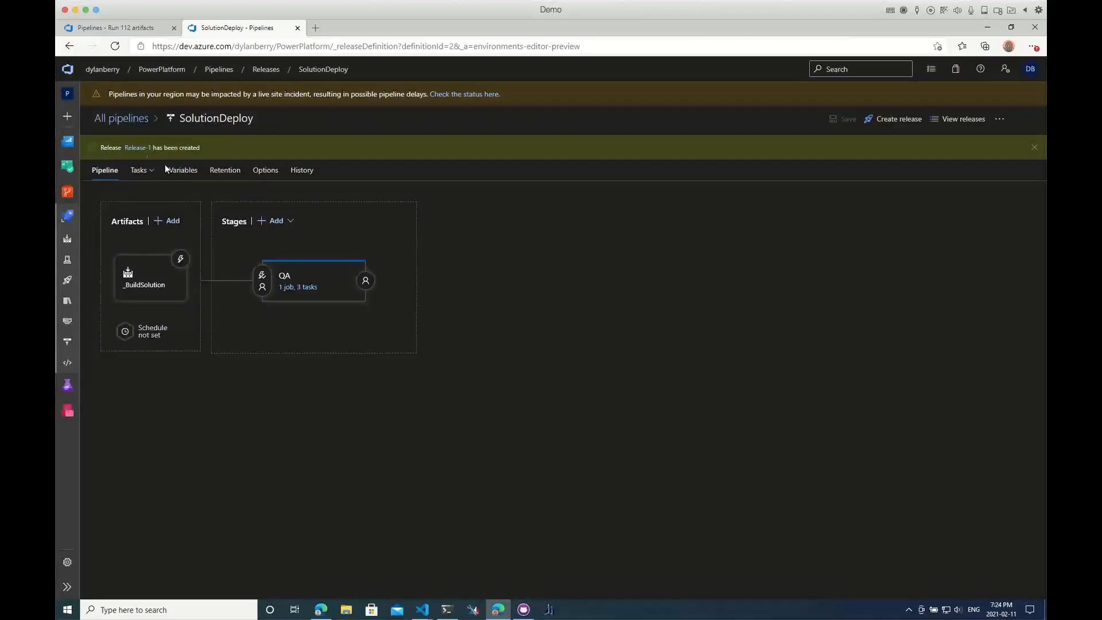
Open the newly created SolutionDeploy release and view the deployment logs of its QA stage.
left_click(137, 148)
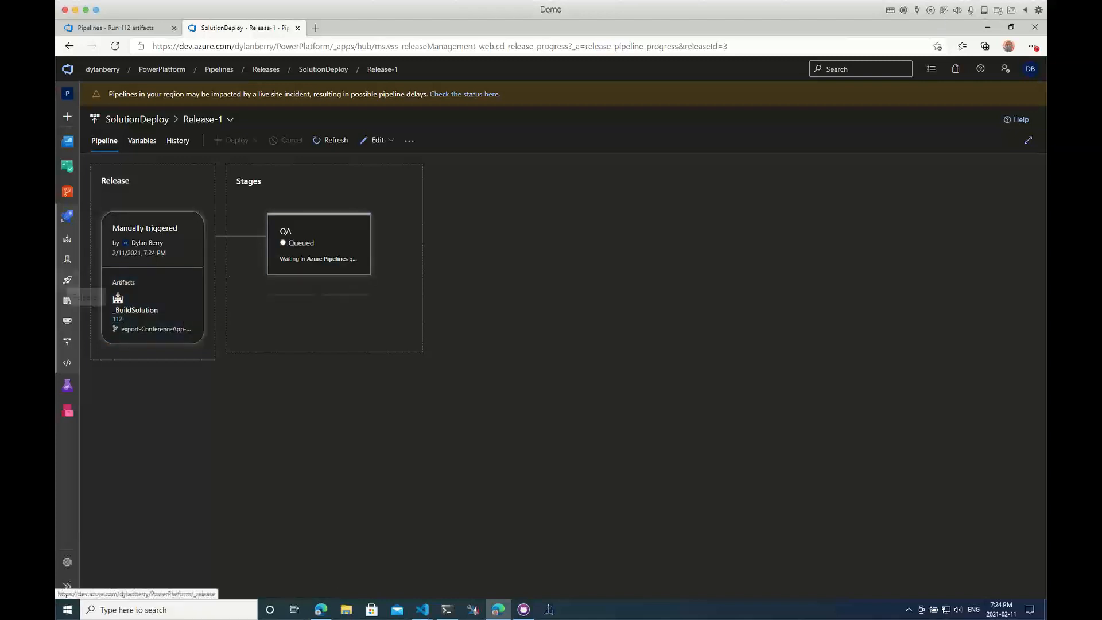
mouse_move(299, 248)
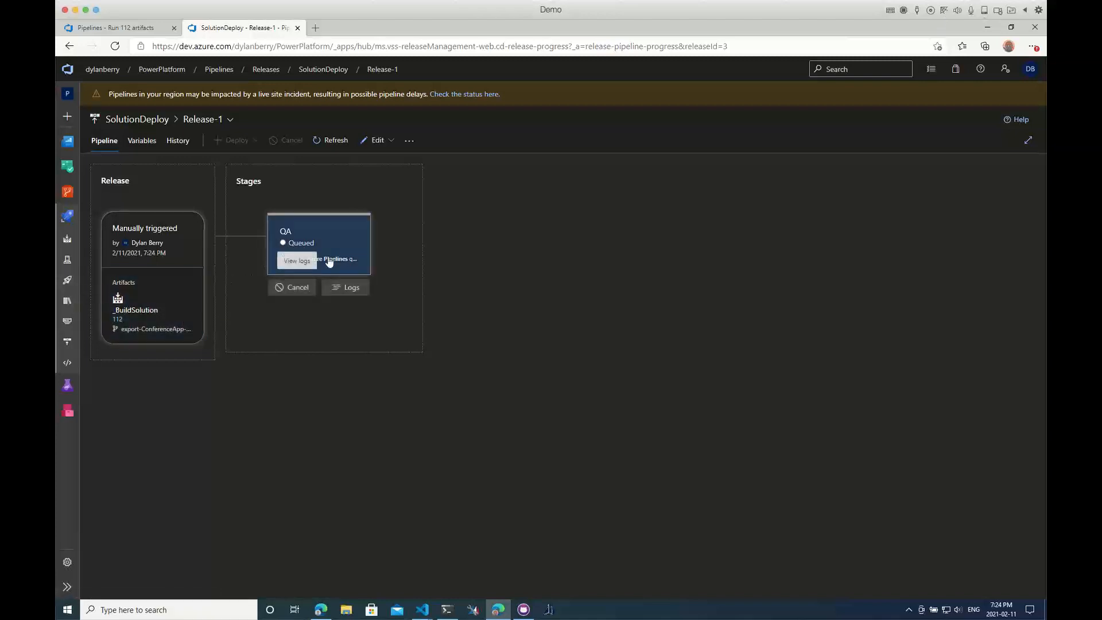
left_click(353, 290)
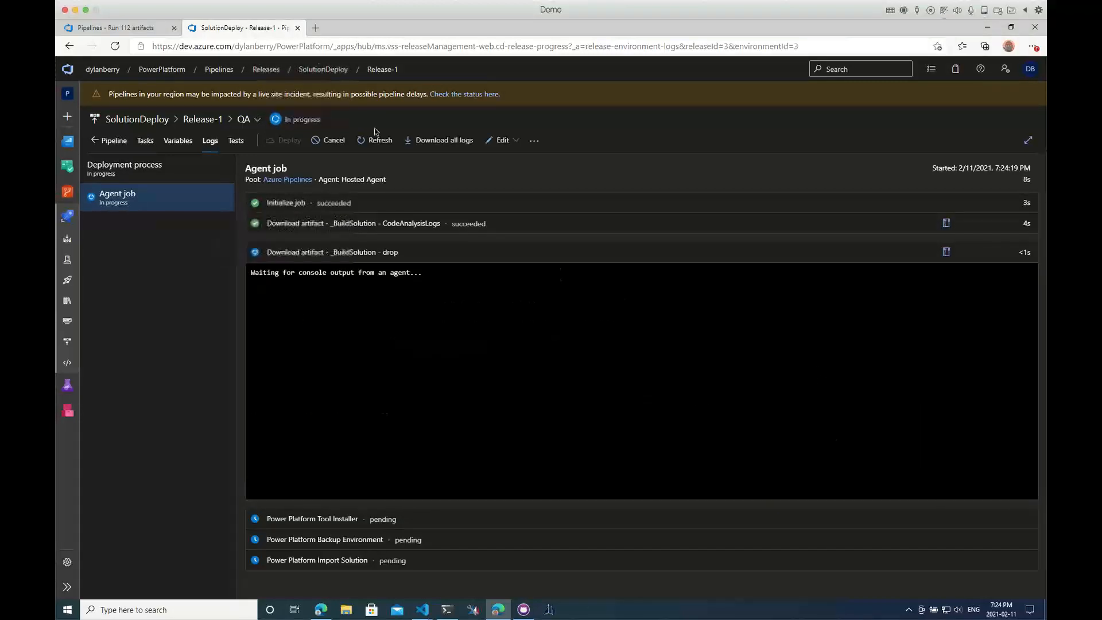
Download the Microsoft SARIF Viewer extension from its Visual Studio Marketplace page in a separate browser tab, and return to the release logs.
left_click(316, 28)
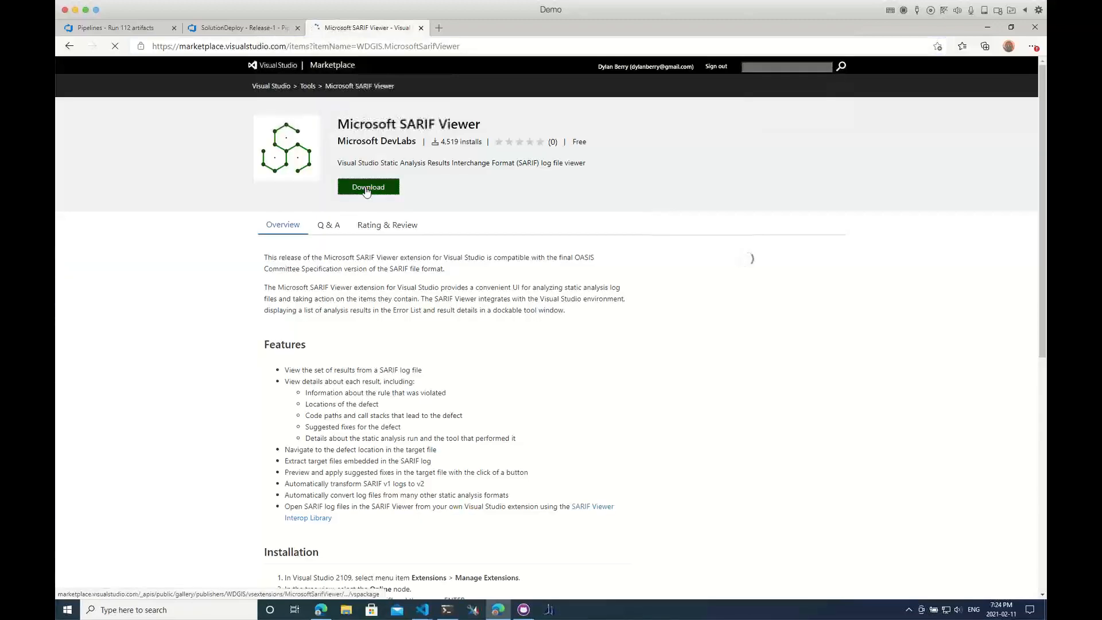
left_click_drag(368, 190, 562, 187)
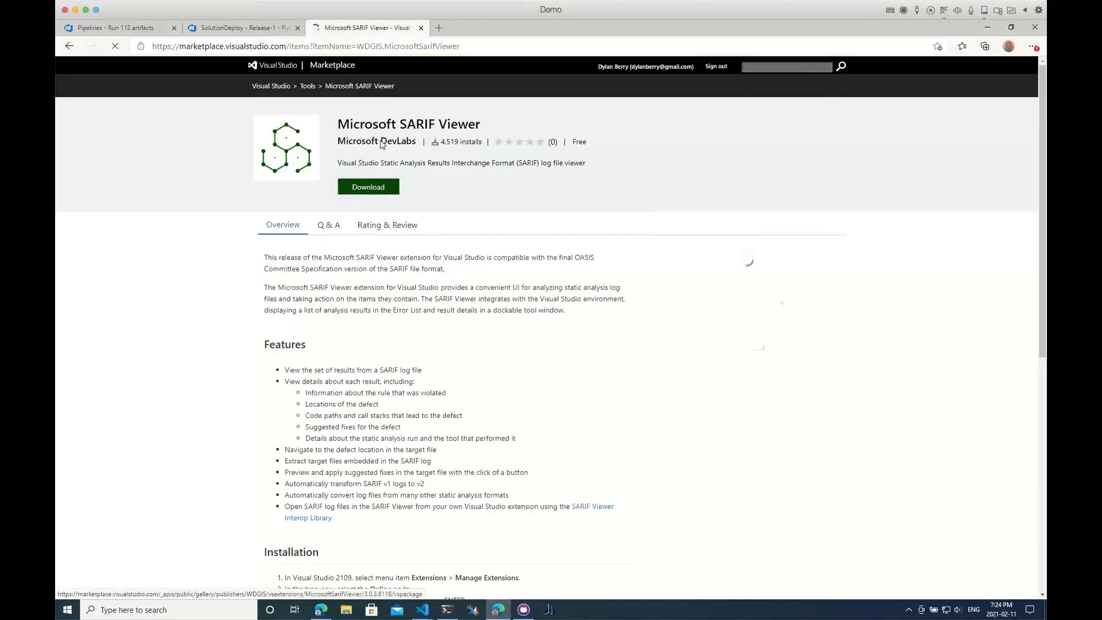
left_click(373, 188)
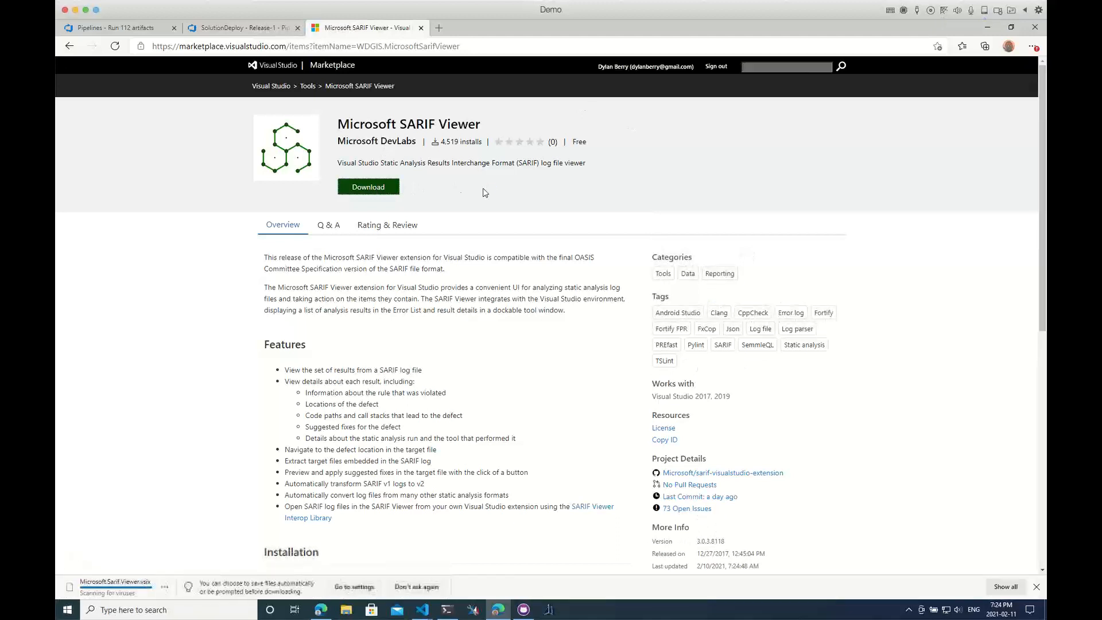
left_click(1037, 587)
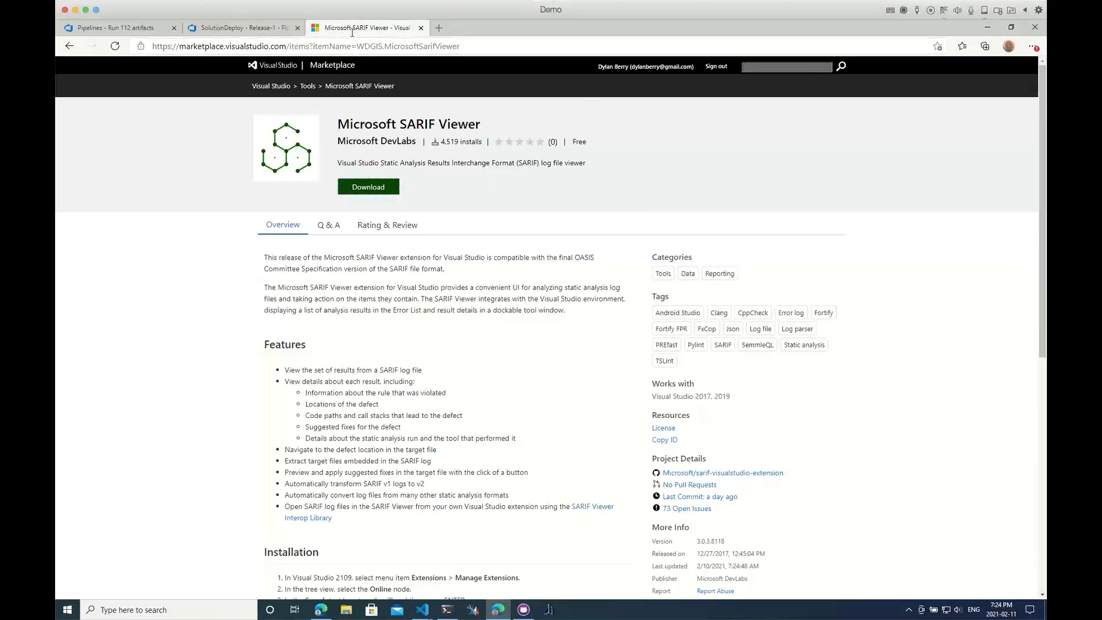
left_click(205, 32)
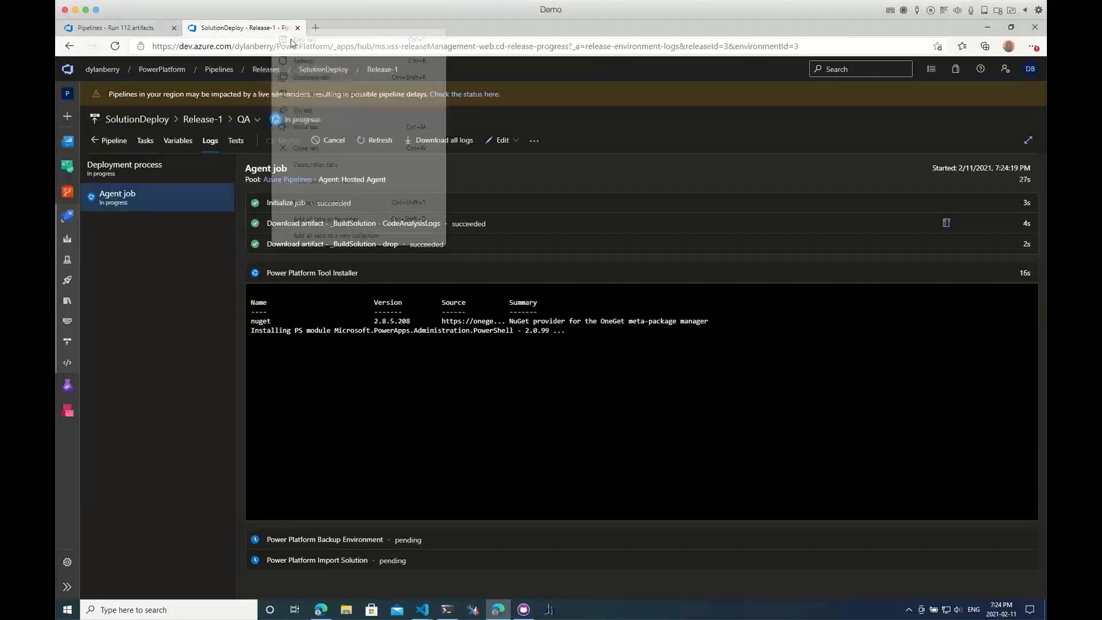
Browse the Azure DevOps marketplace from the run #112 artifacts page and search its extensions for "sarif".
left_click(134, 30)
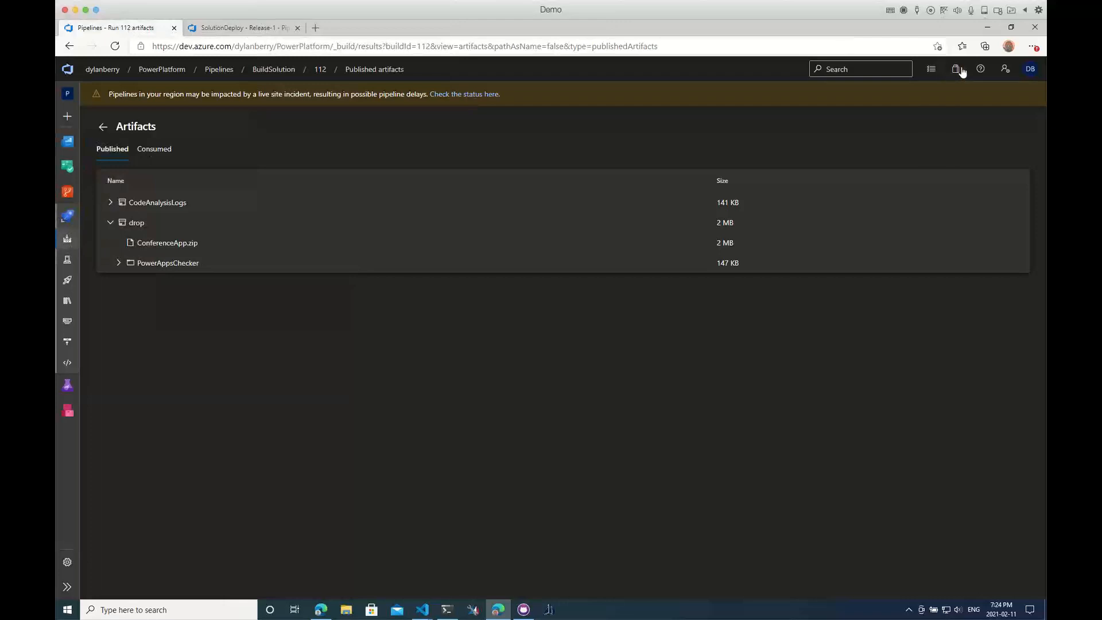
left_click(956, 69)
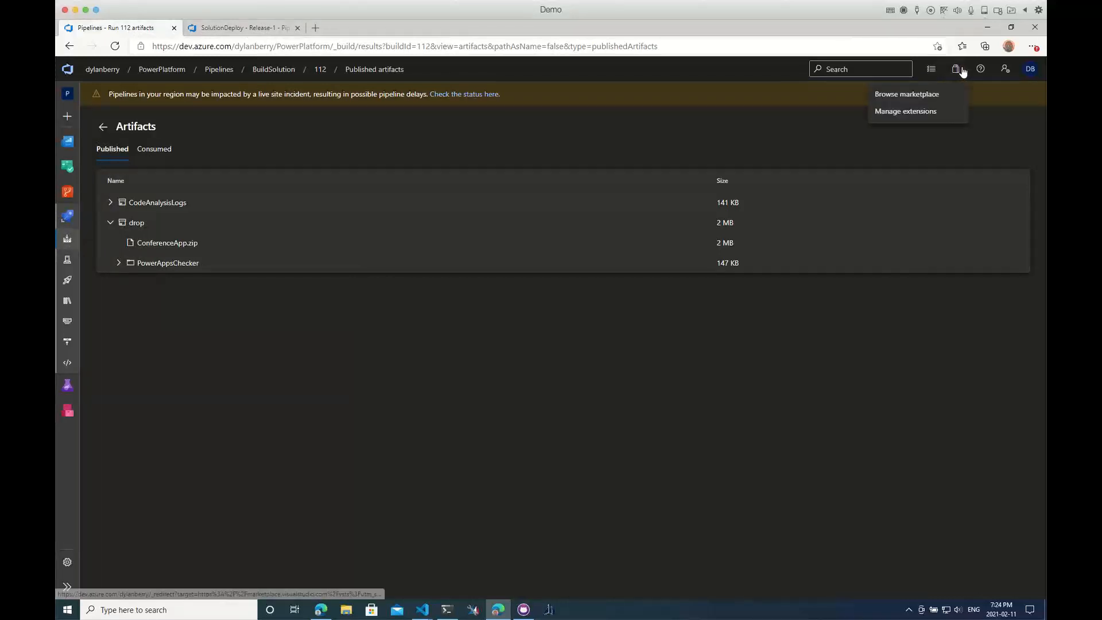
left_click(930, 95)
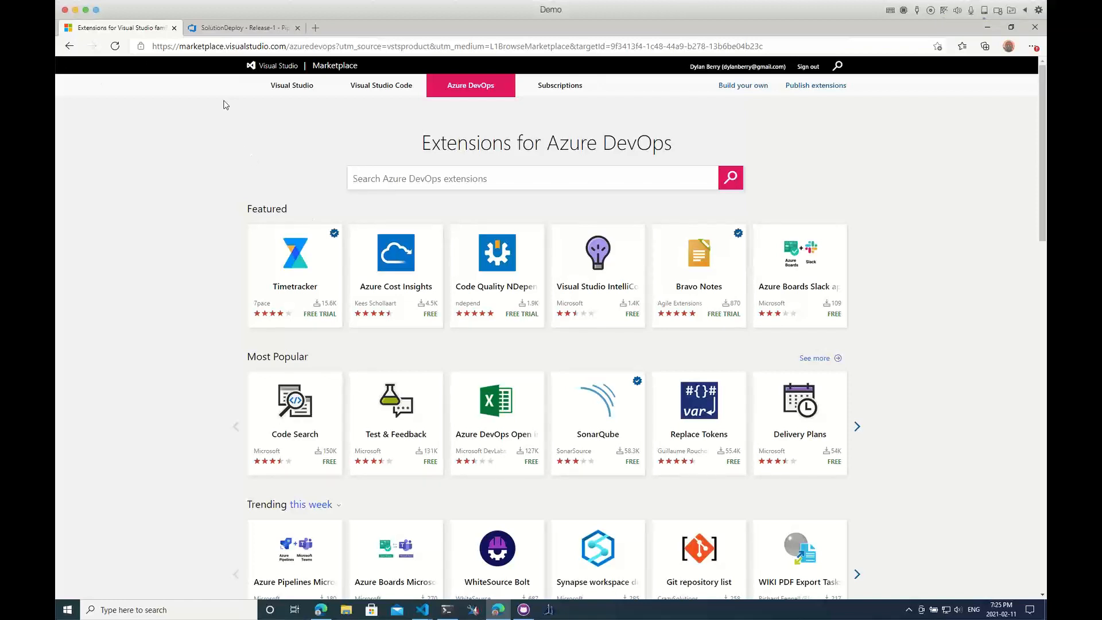
type("sarif")
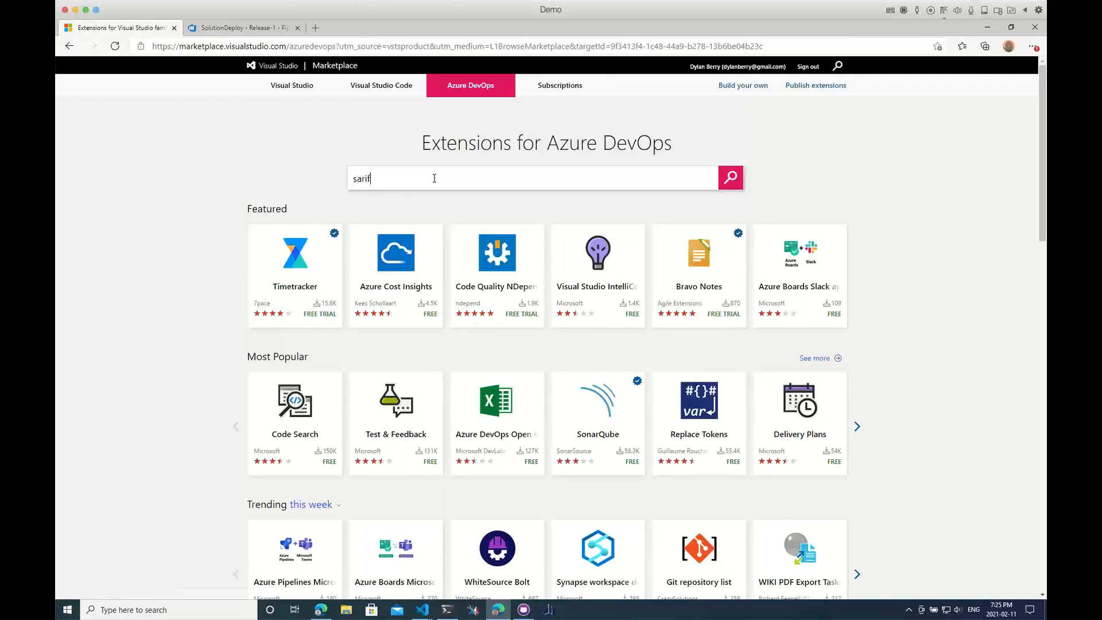
key("Return")
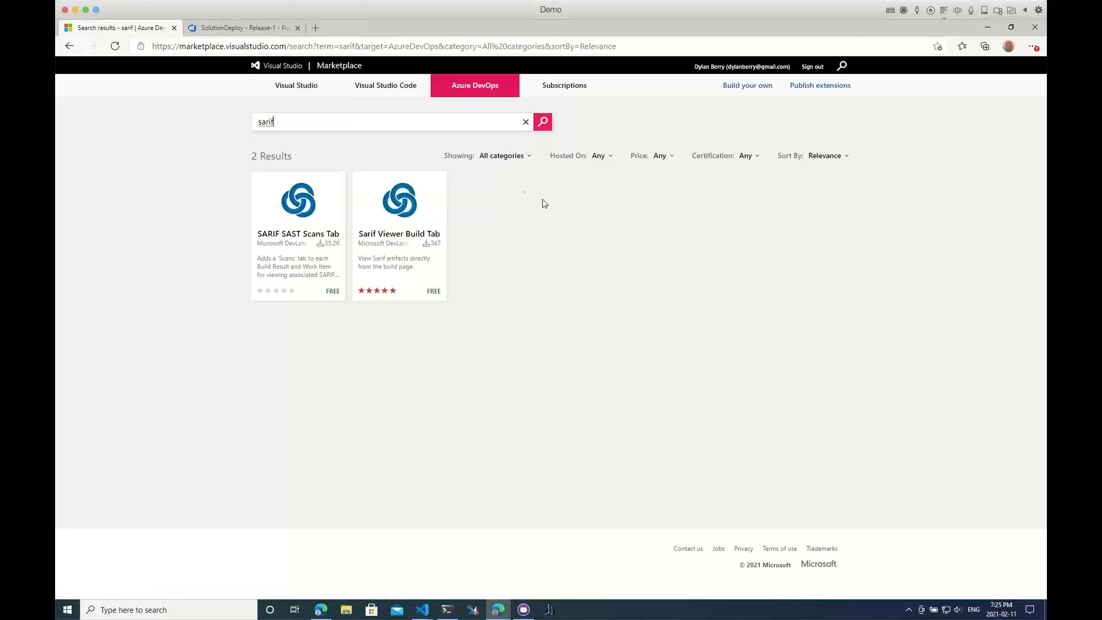
Install the free Sarif Viewer Build Tab extension in the Azure DevOps organization, checking the QA deployment logs while its page loads.
left_click(423, 202)
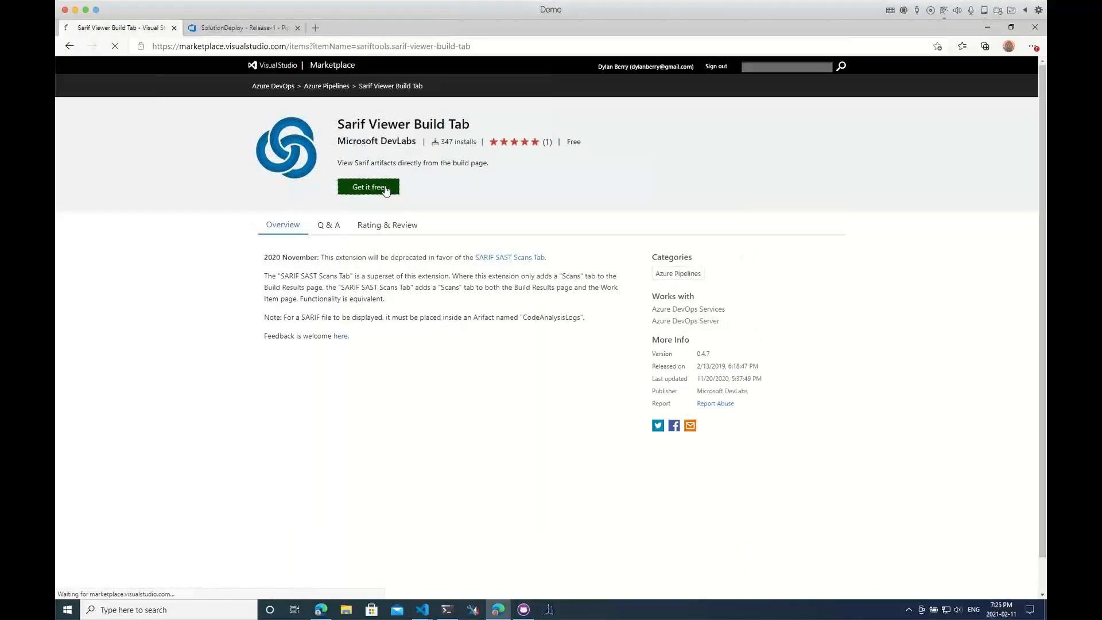
left_click(454, 44)
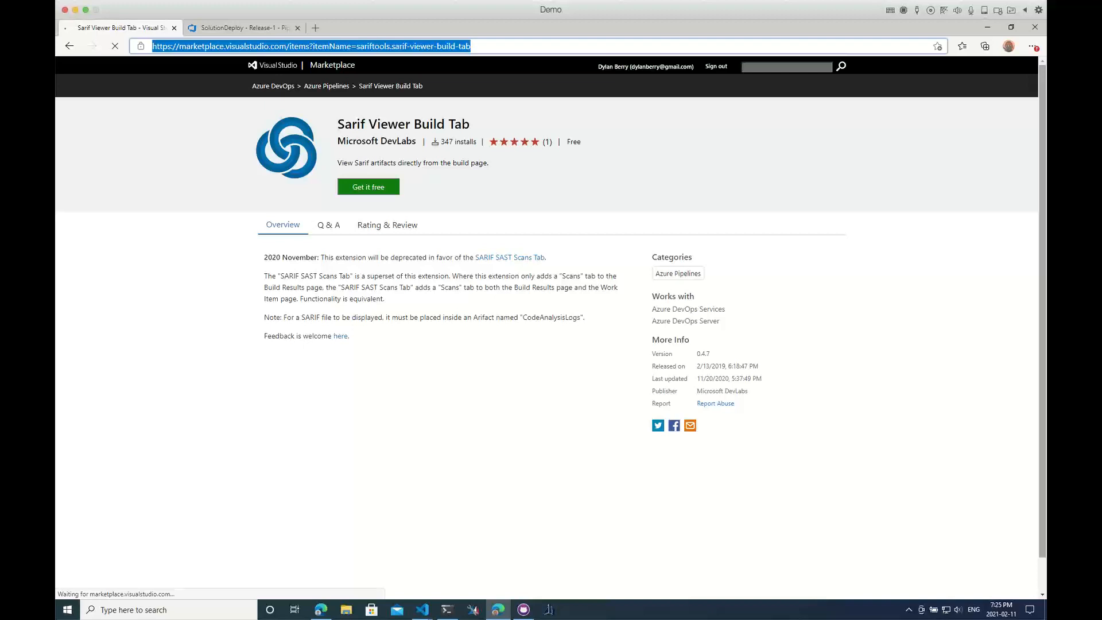
left_click(376, 191)
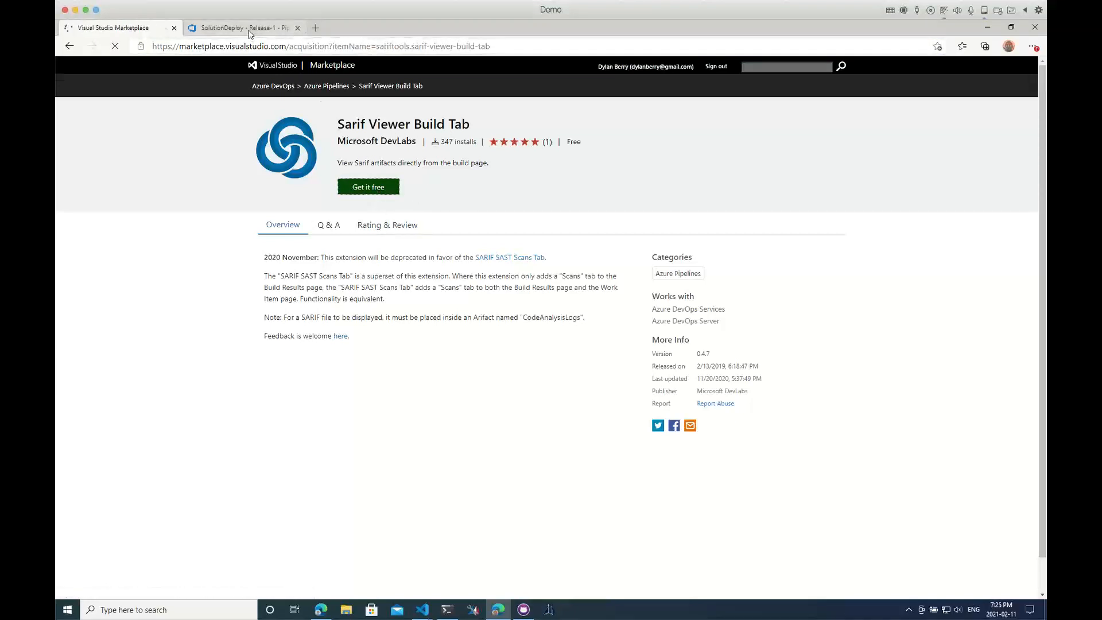
left_click(229, 27)
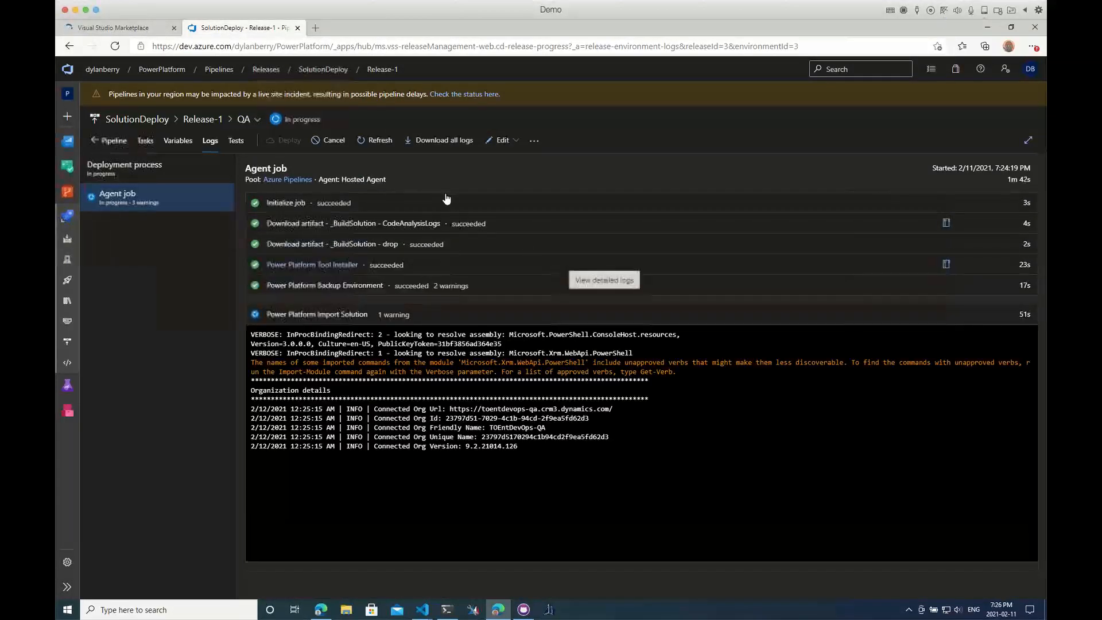
left_click(164, 27)
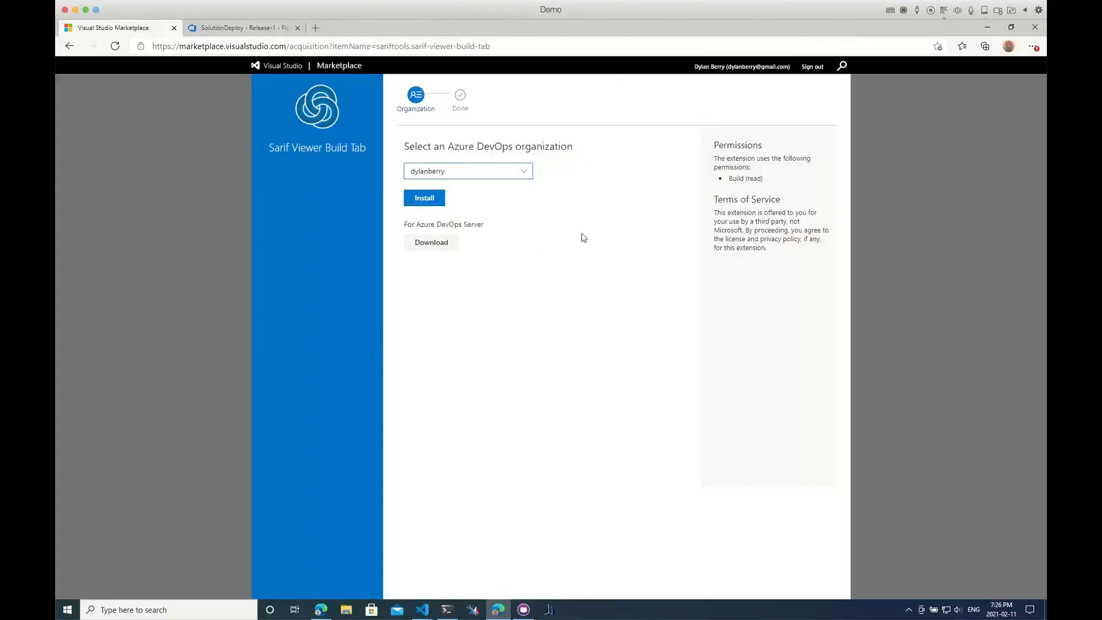
left_click(425, 199)
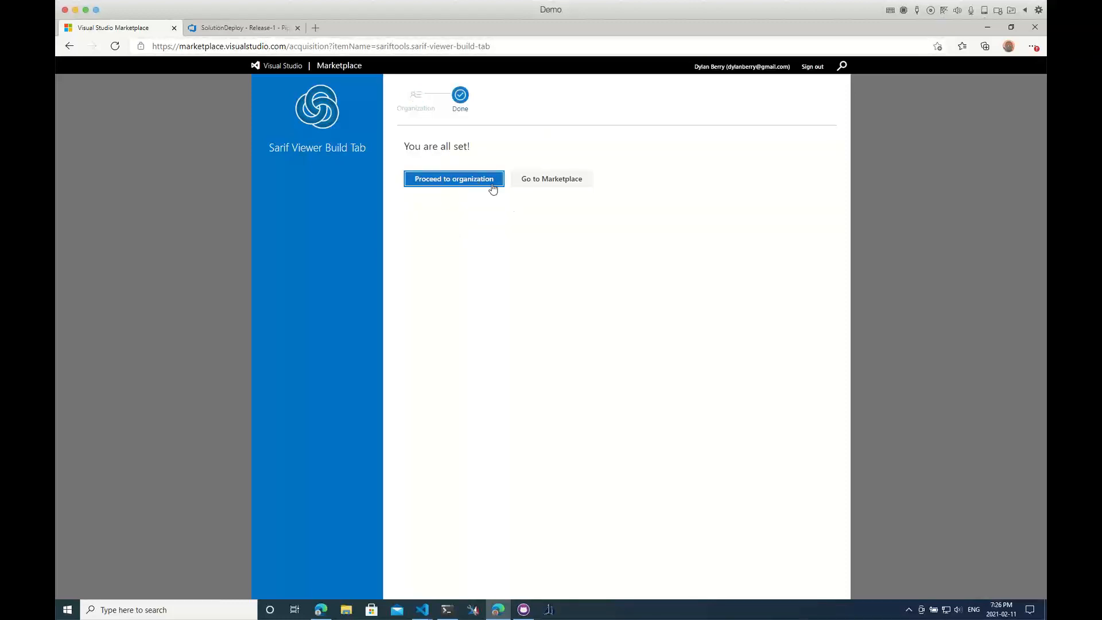
Proceed to the organization's PowerPlatform project and open run #112 of the BuildSolution pipeline.
left_click(489, 184)
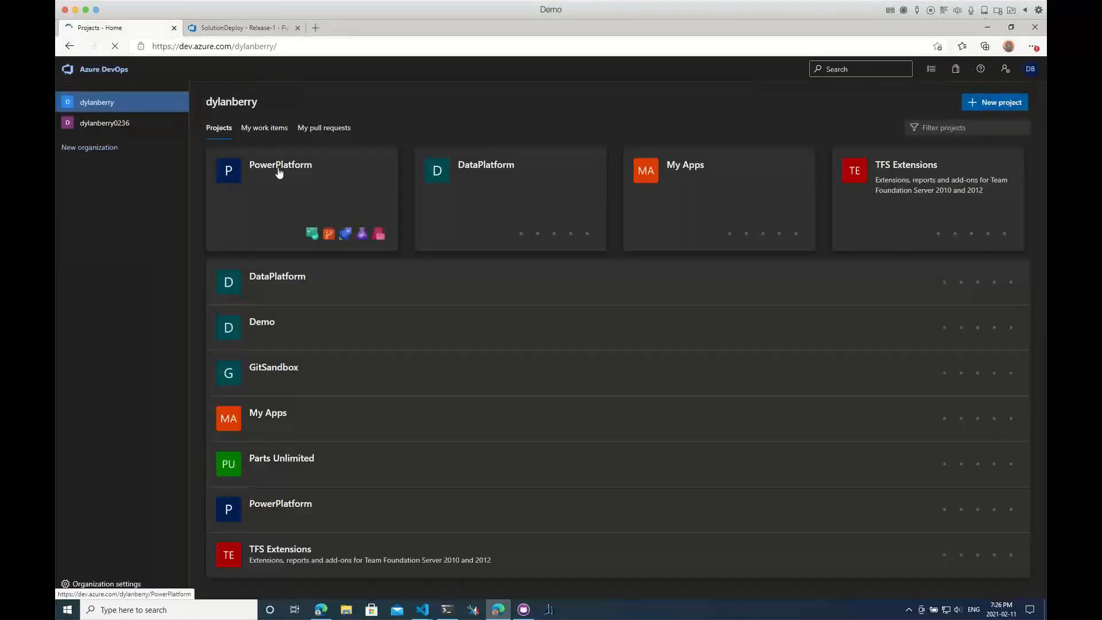
left_click(278, 172)
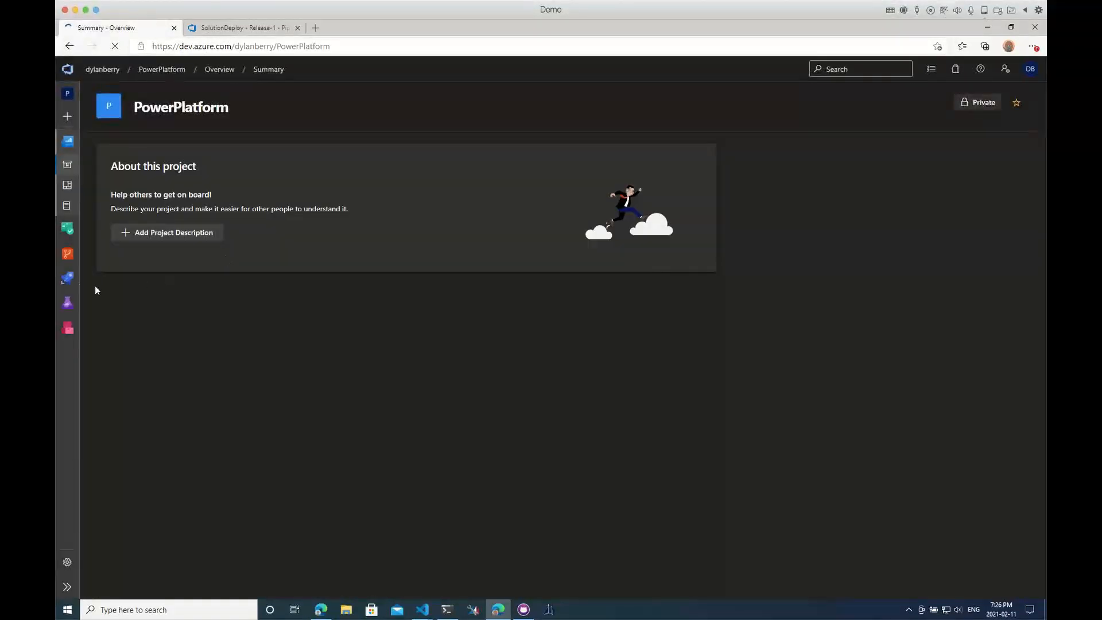
mouse_move(72, 287)
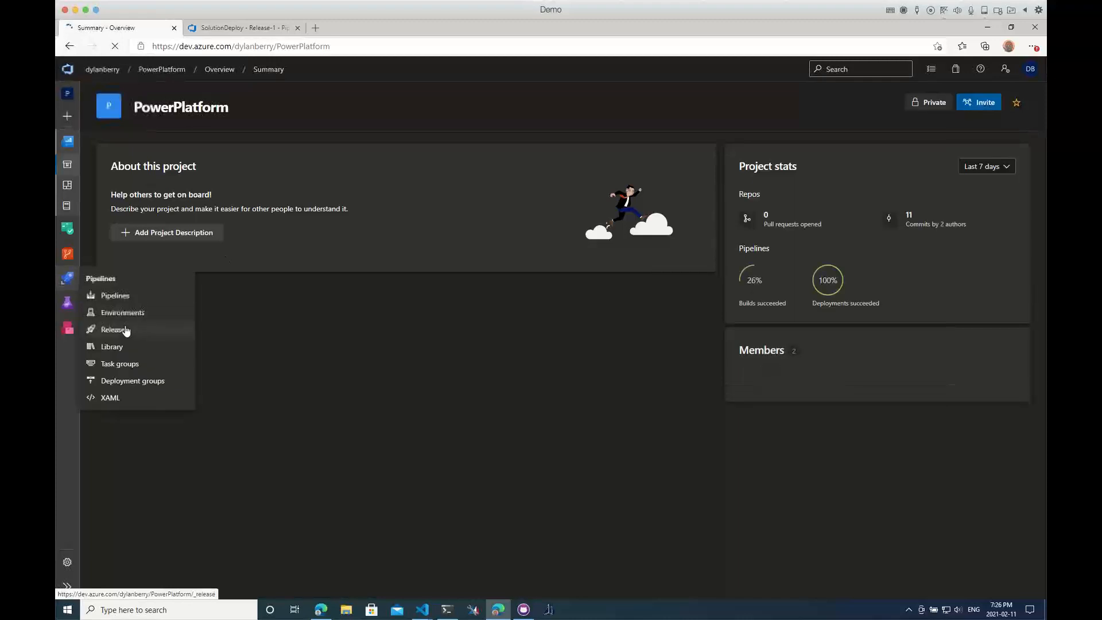
left_click(125, 299)
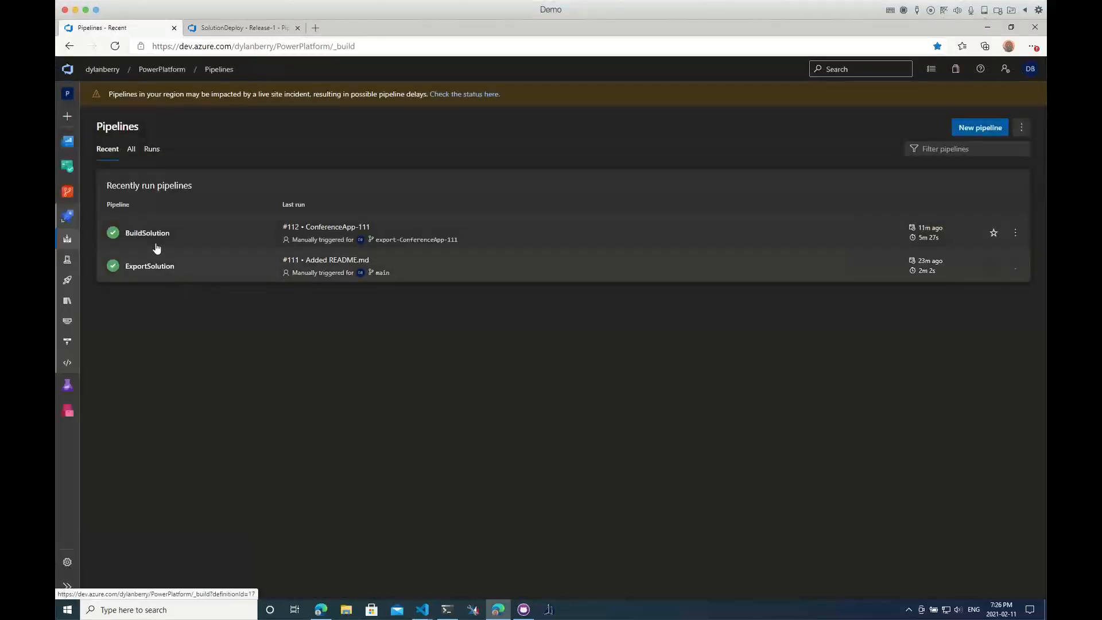
left_click(155, 236)
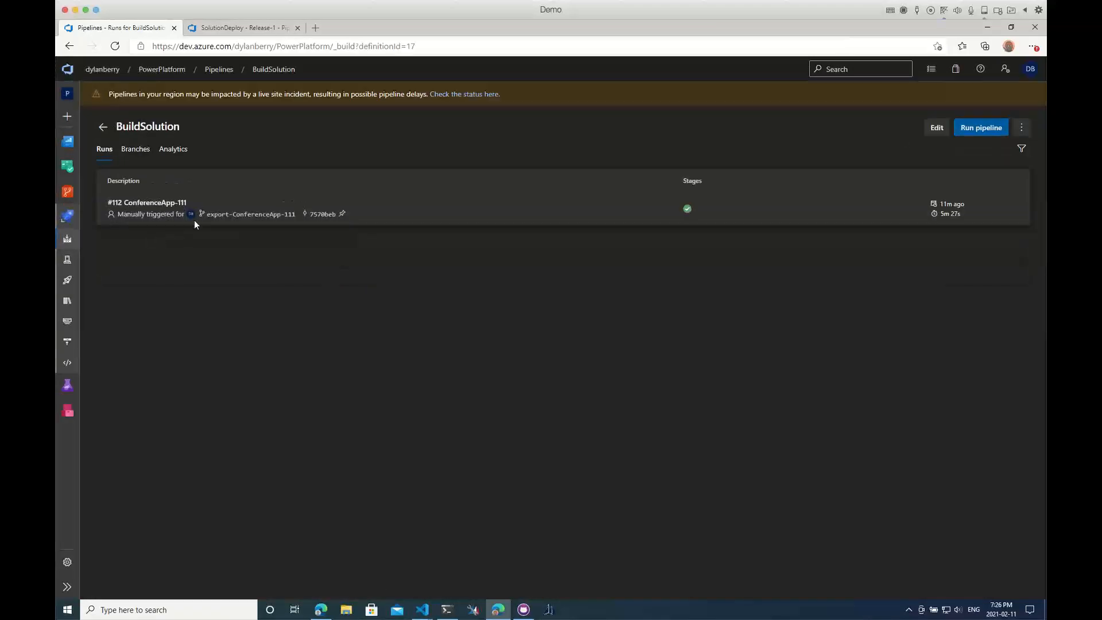
left_click(153, 216)
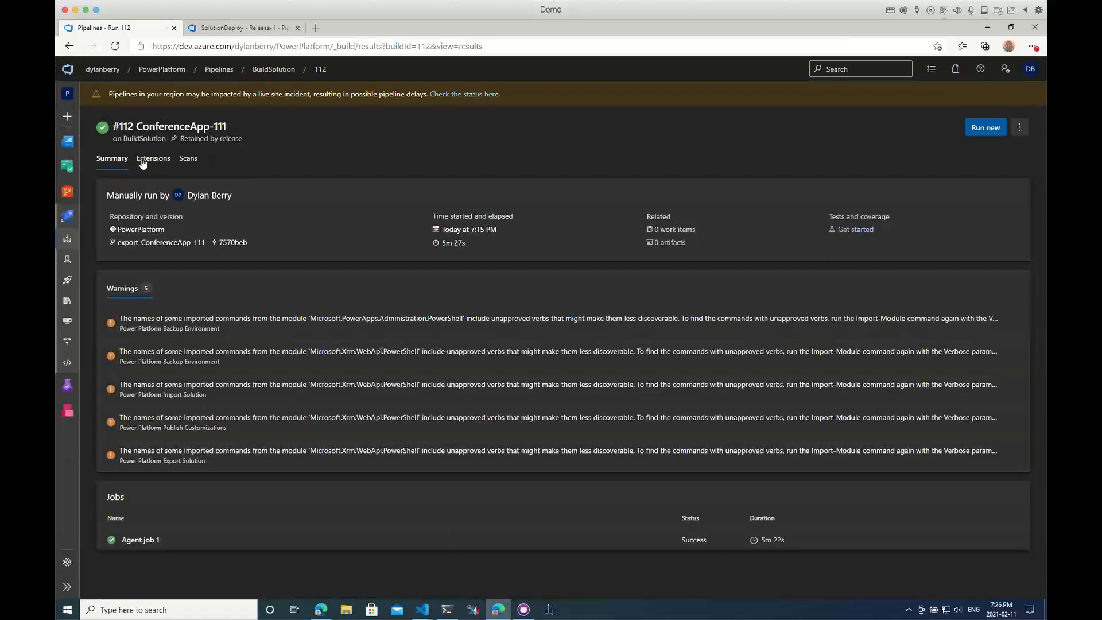
Examine the run's PowerApps Checker scan results, expanding app-avoid-interactive-html, app-include-accessible-label and app-include-tab-index.
left_click(225, 159)
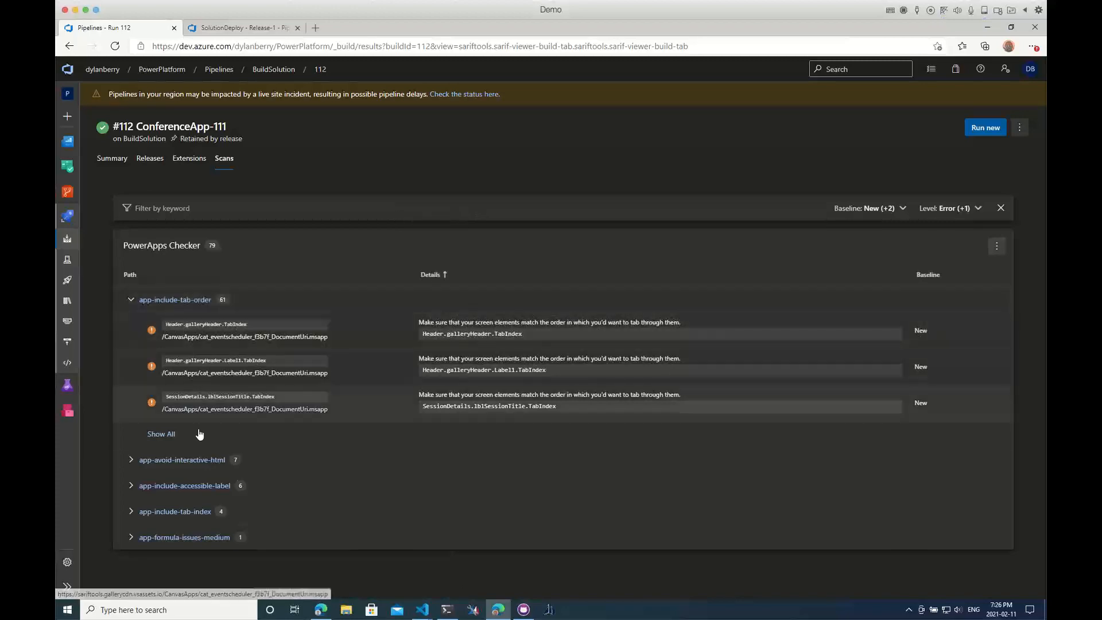
left_click(131, 460)
scroll(266, 402, "down", 3)
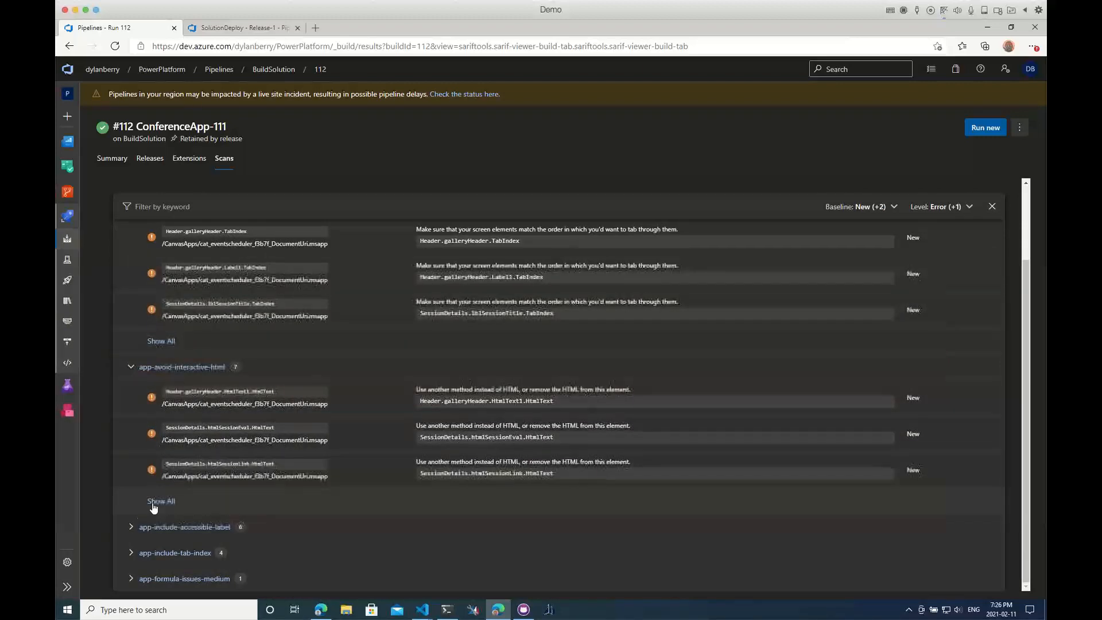
left_click(131, 526)
scroll(221, 500, "down", 3)
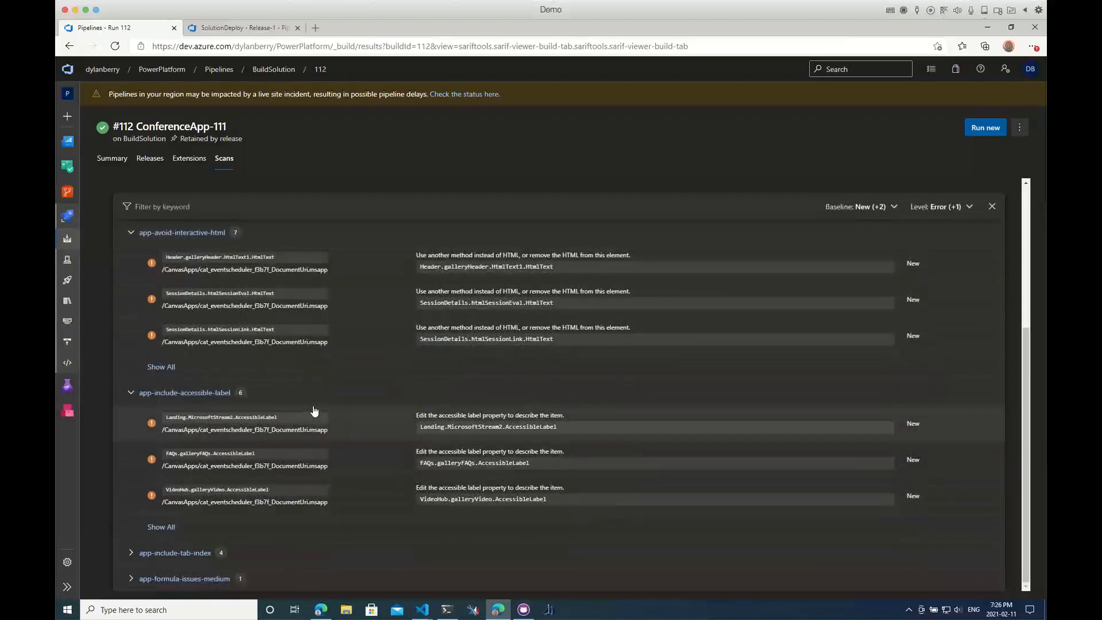
left_click(131, 555)
scroll(339, 473, "down", 3)
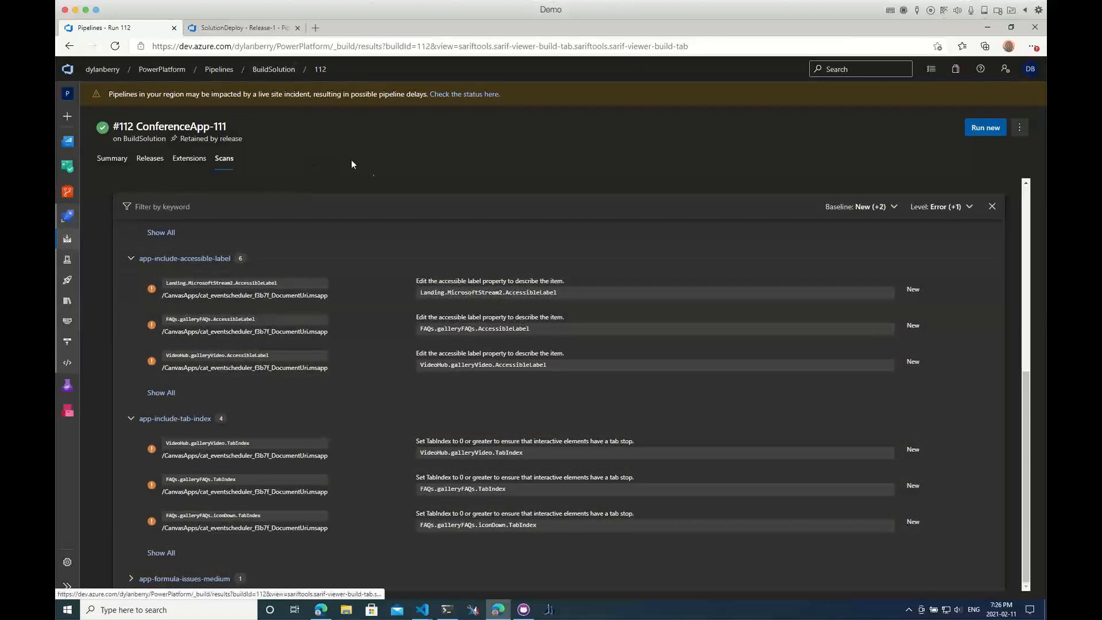
Show all app-include-tab-order findings in the PowerApps Checker results and review the affected screen elements.
scroll(439, 207, "up", 8)
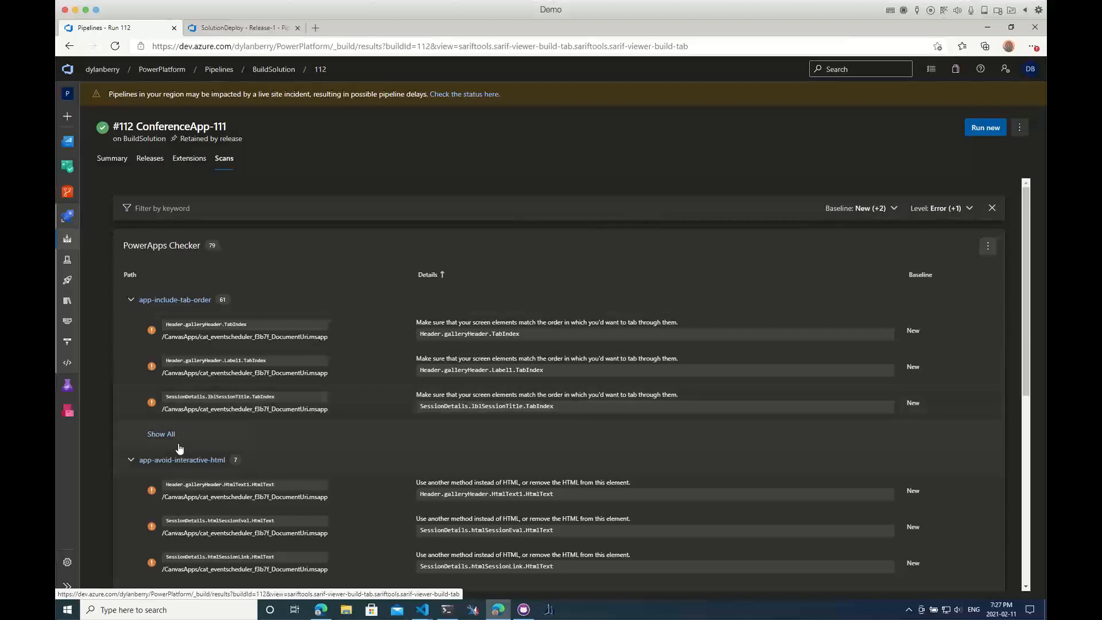
left_click(161, 435)
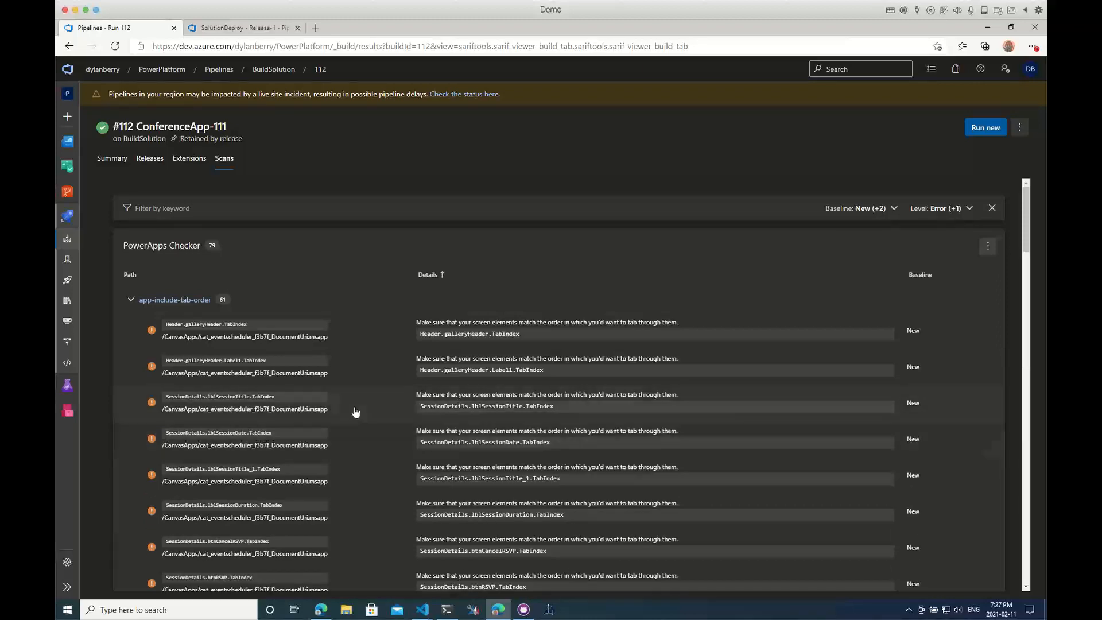
scroll(484, 436, "down", 1)
scroll(484, 436, "down", 10)
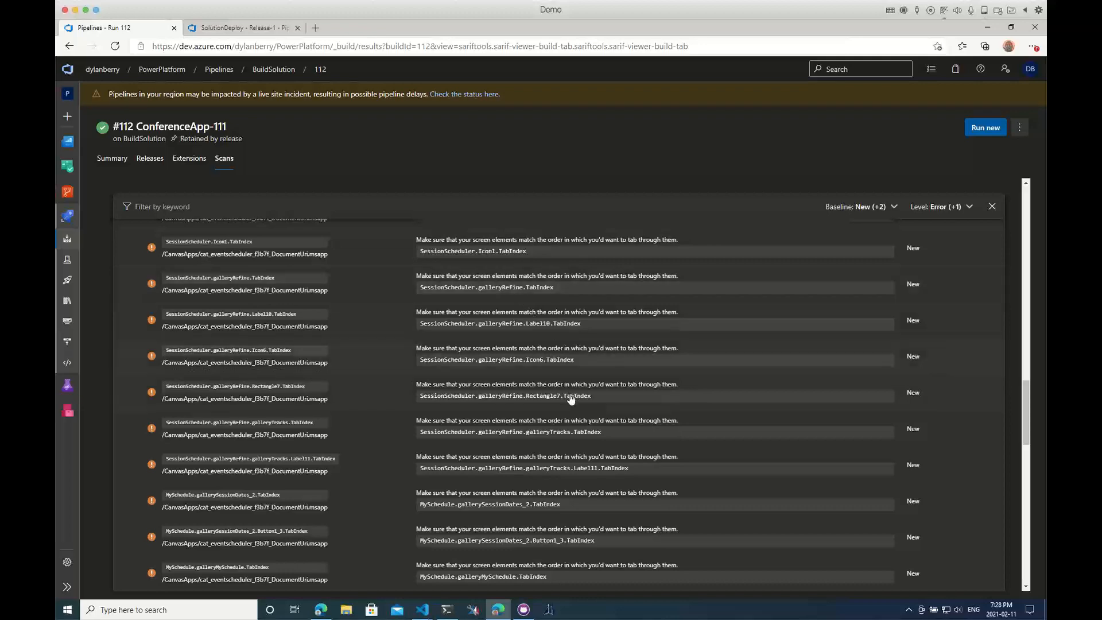
Finish reviewing the PowerApps Checker findings and check the SolutionDeploy Release-1 agent job logs for QA.
scroll(574, 396, "down", 10)
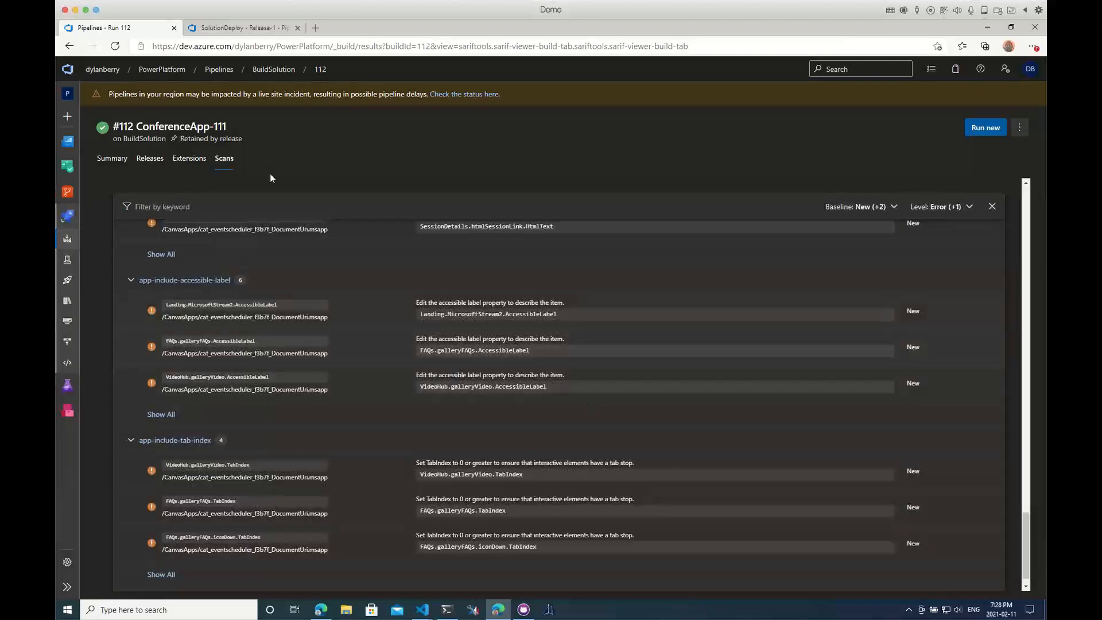
left_click(250, 31)
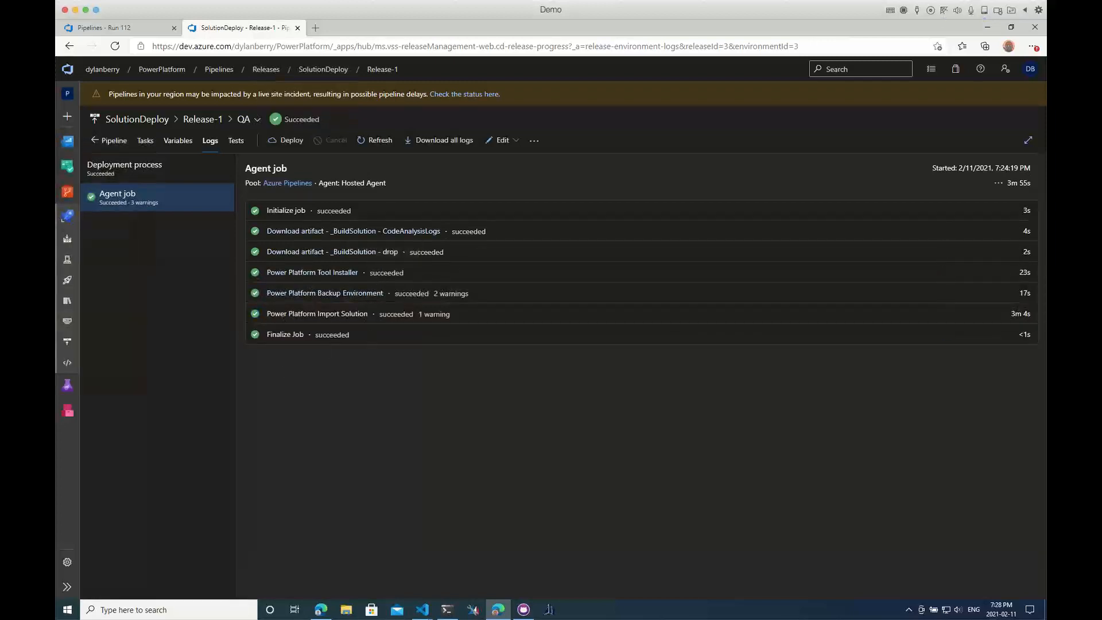
Switch to the Power Apps maker portal, close the leftover Power Apps page, and list the apps in the TOEntDevOps-QA environment.
left_click(322, 611)
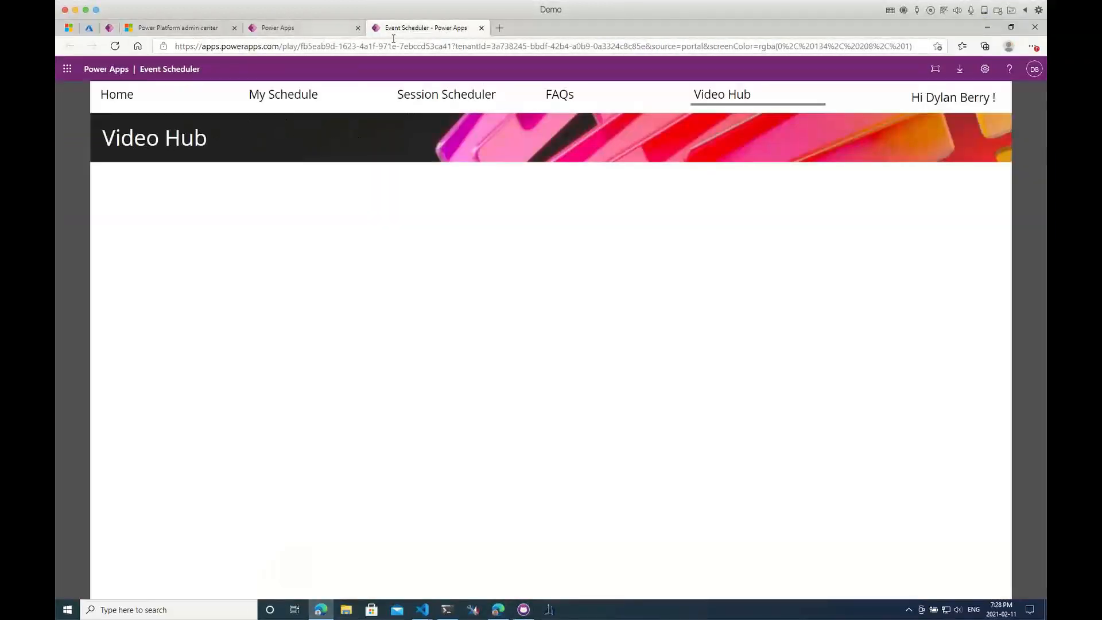
left_click(310, 29)
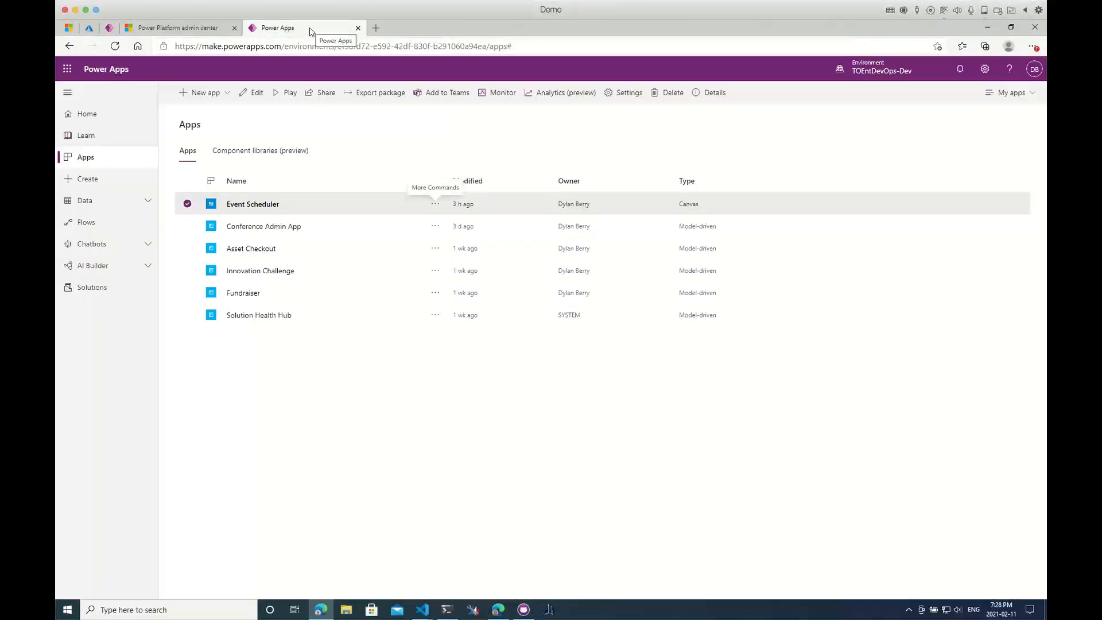
left_click(358, 29)
left_click(109, 28)
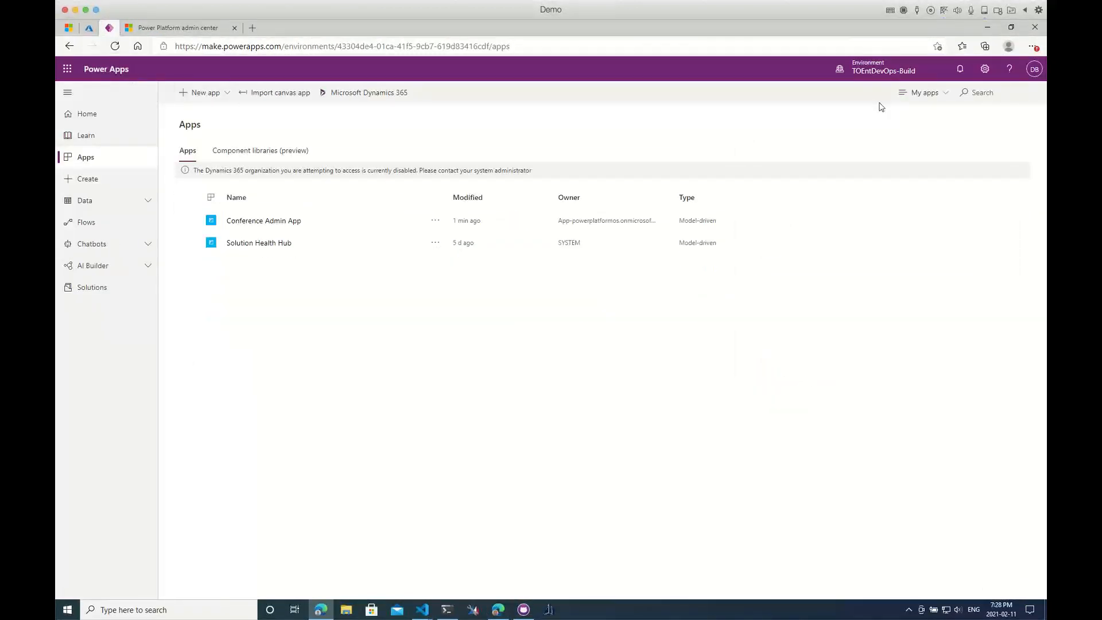
left_click(884, 69)
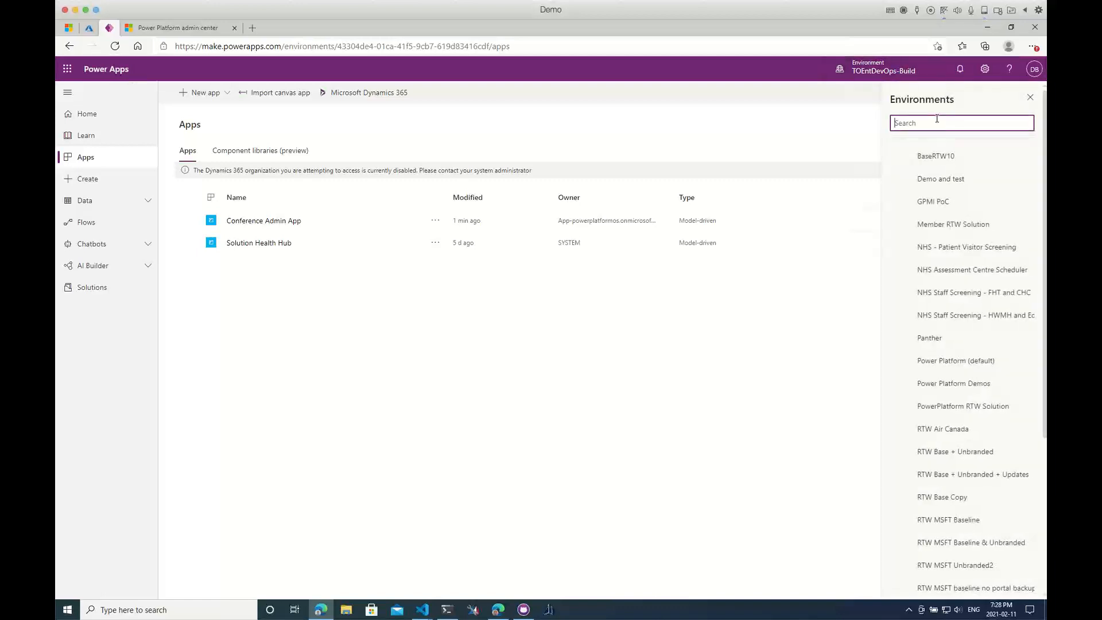
type("qa")
left_click(952, 162)
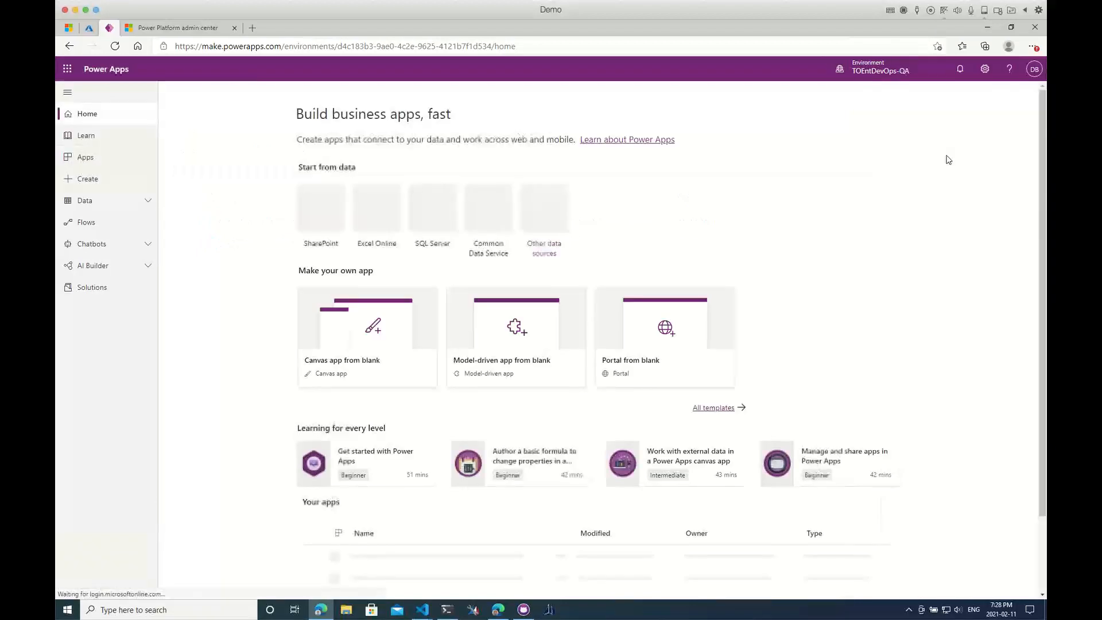
left_click(88, 160)
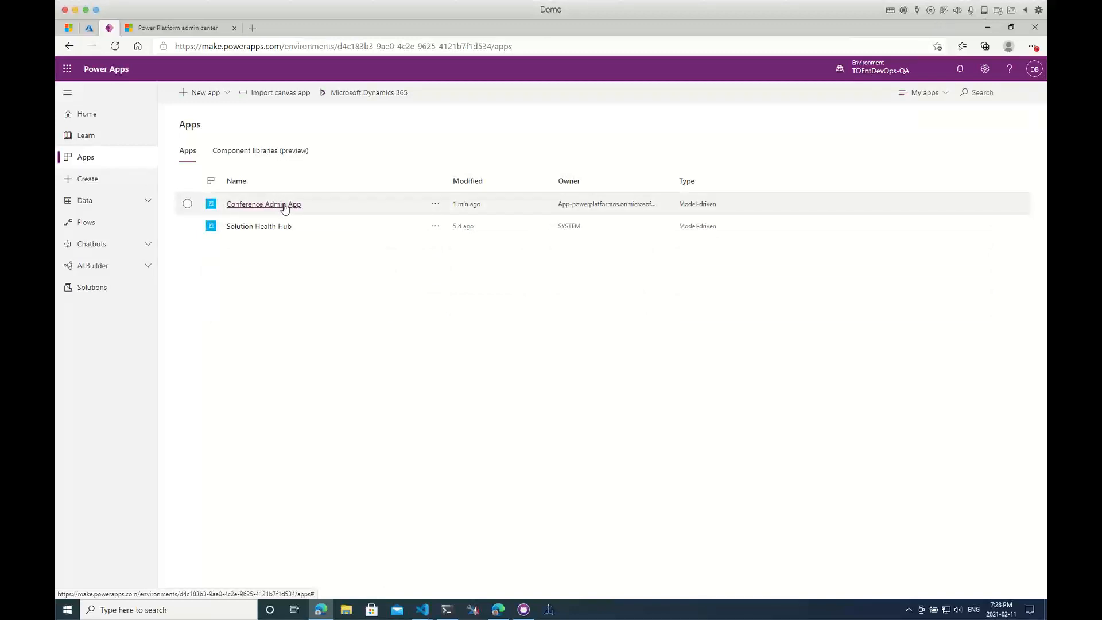
Open the Conference solution in the QA environment and inspect its managed-solution notice and the Event Scheduler canvas app's available actions and owner.
left_click(95, 291)
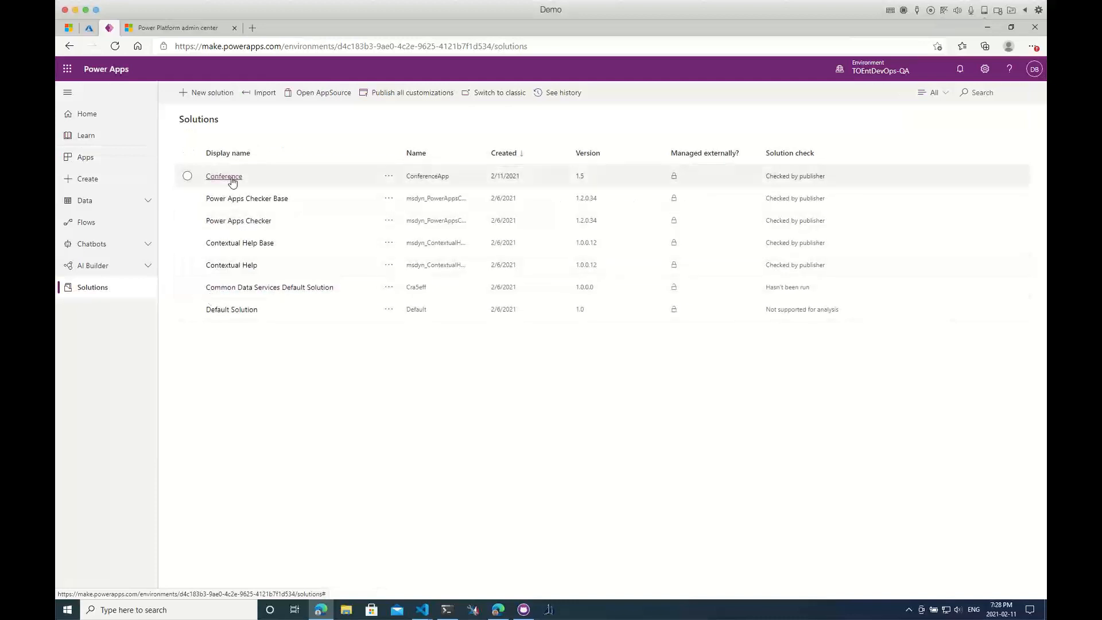
left_click(233, 181)
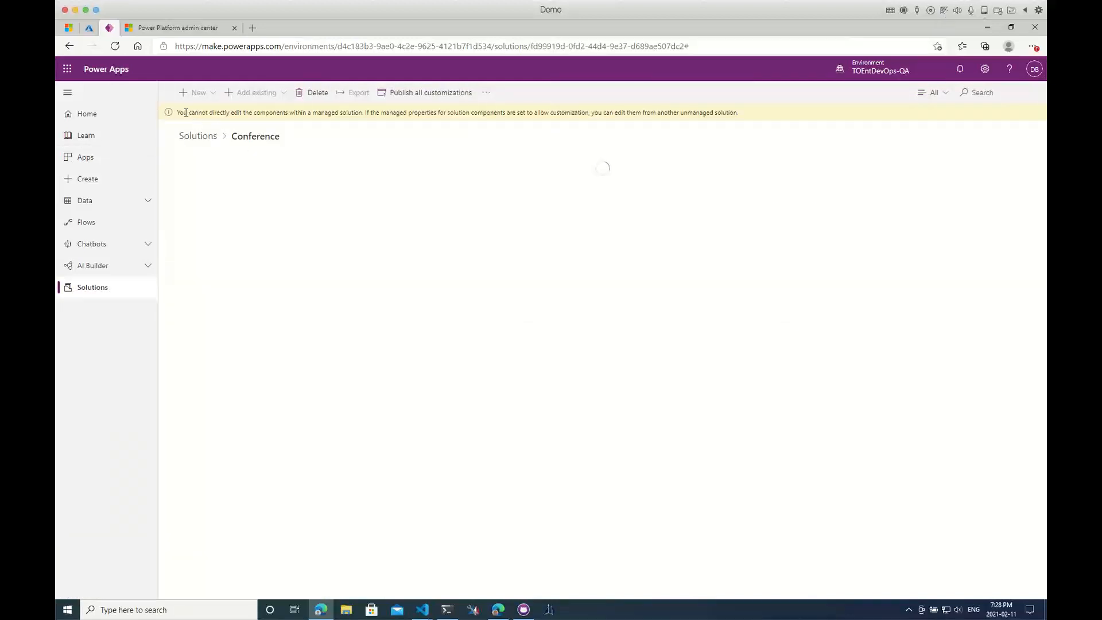
left_click_drag(178, 112, 361, 113)
left_click(345, 117)
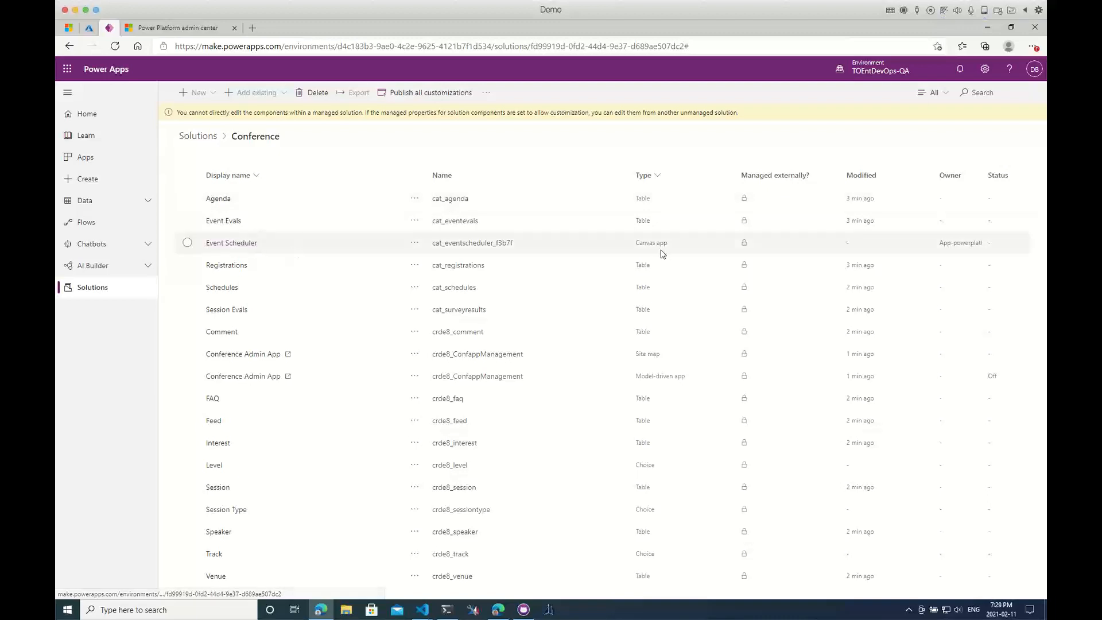
left_click(414, 242)
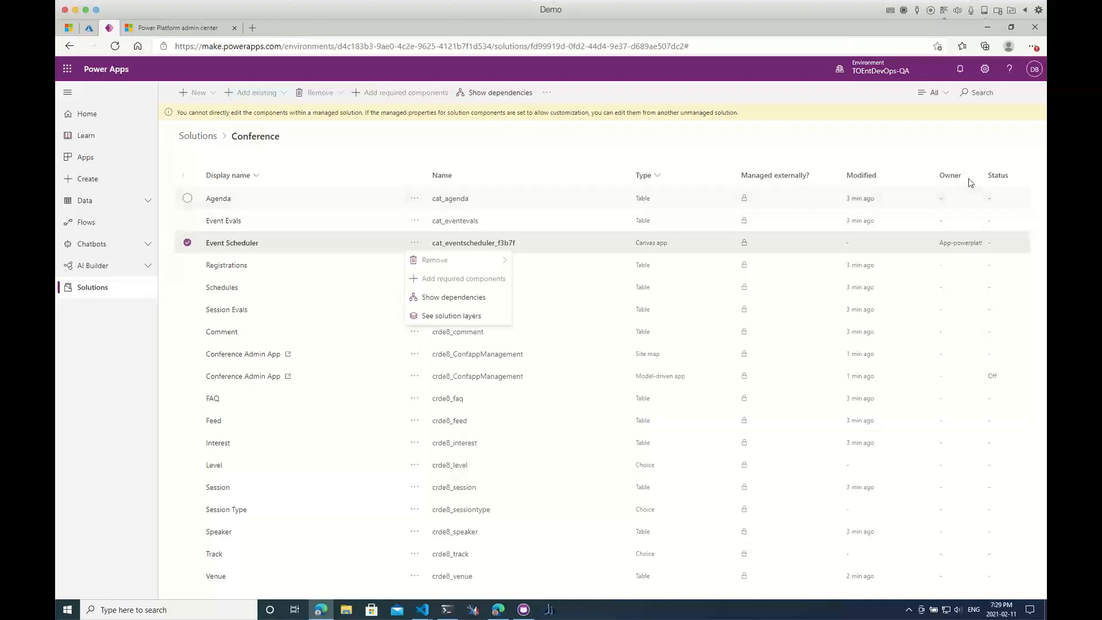
left_click(959, 247)
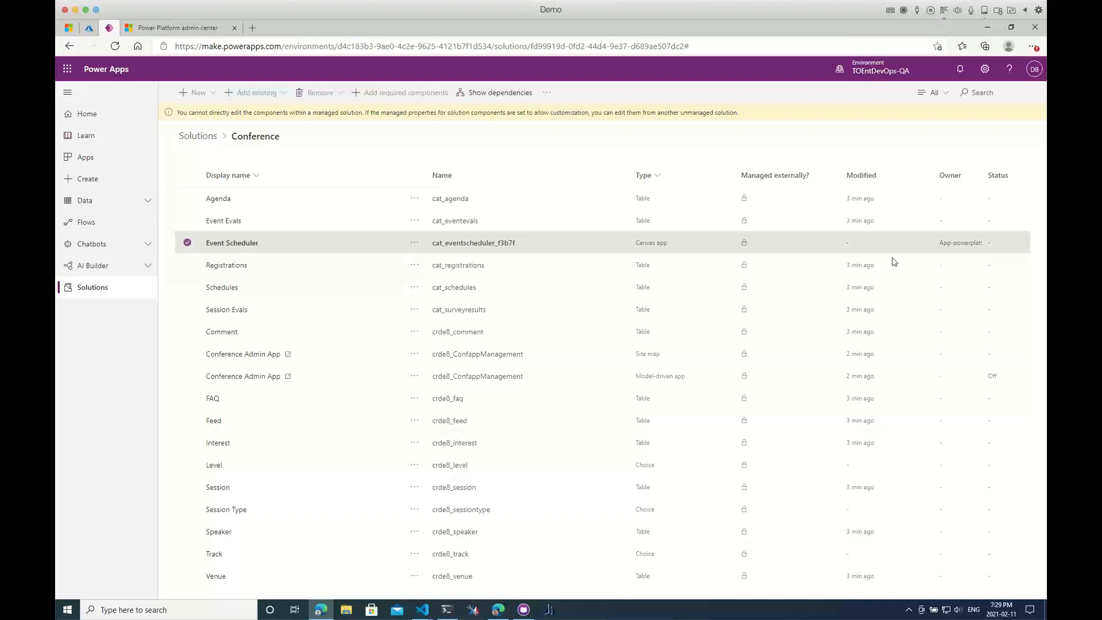
Switch to Visual Studio Code's PowerPlatformDevops project and enlarge the editor area to show the whole Set-CanvasAppOwnerAndSharing.ps1 script.
left_click(425, 612)
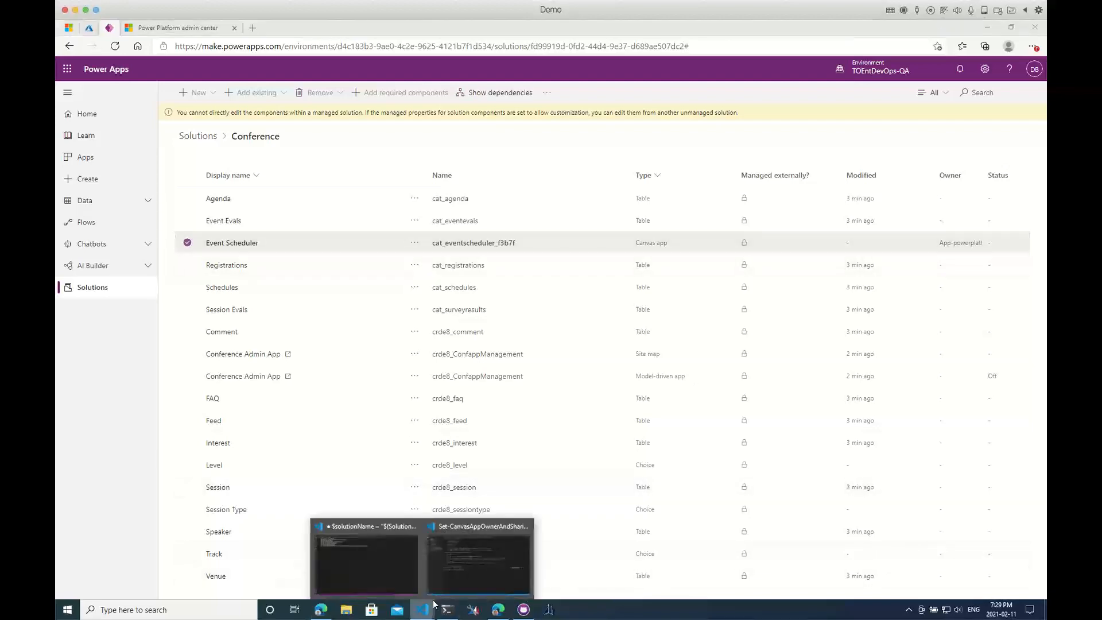
left_click(469, 570)
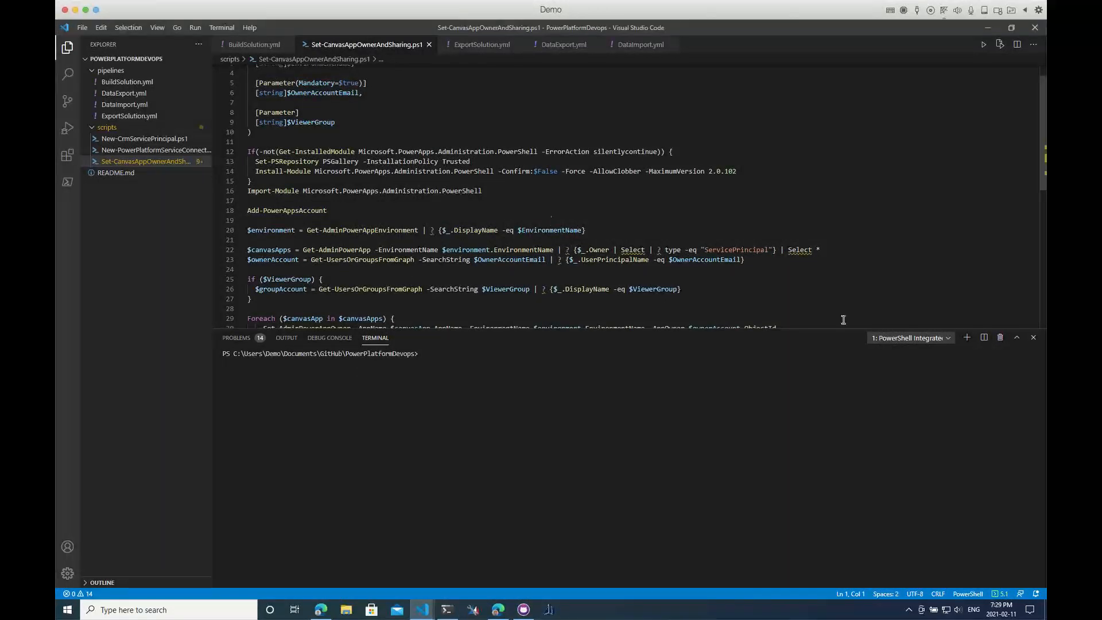
left_click_drag(873, 326, 852, 398)
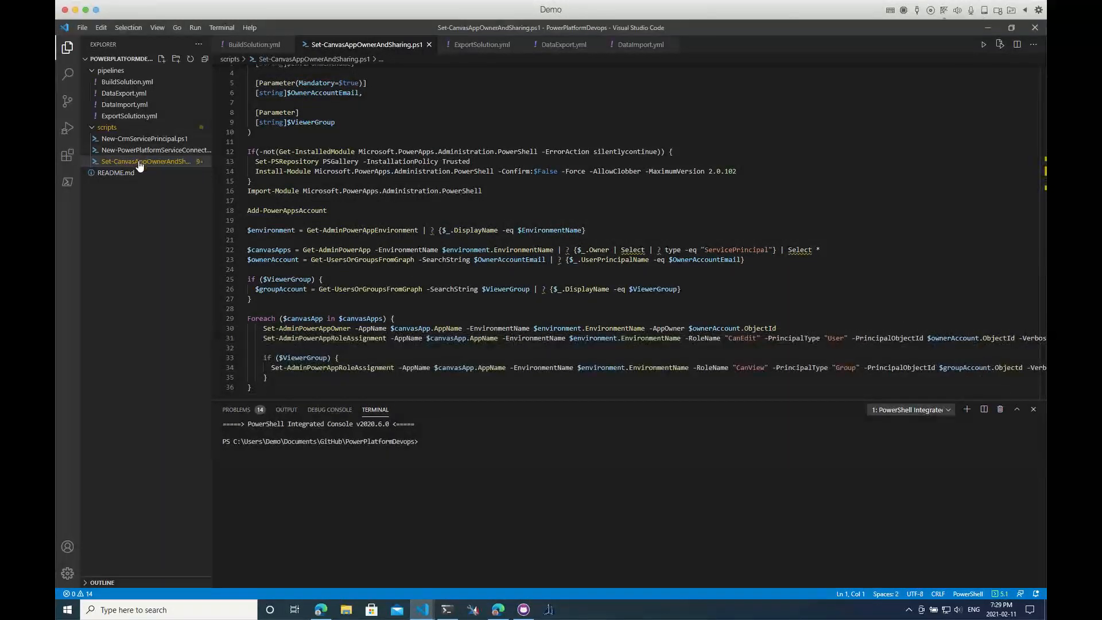
left_click(450, 162)
left_click_drag(773, 411, 773, 445)
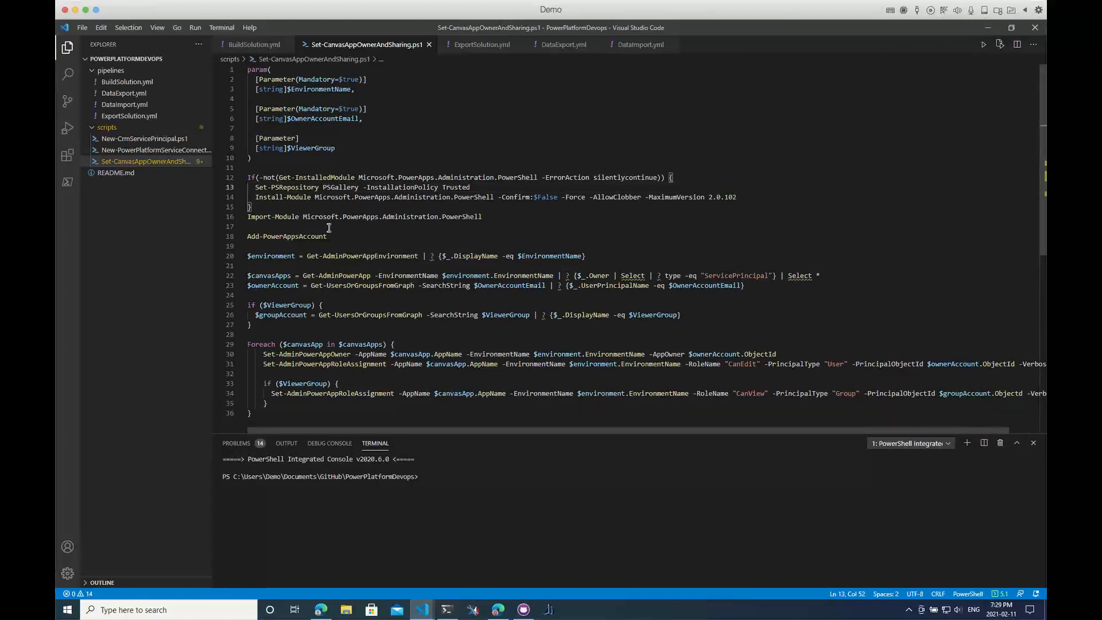
Examine the script's Add-PowerAppsAccount sign-in, its $canvasApps filter for ServicePrincipal owners, and the $OwnerAccountEmail lookup.
left_click_drag(328, 236, 229, 228)
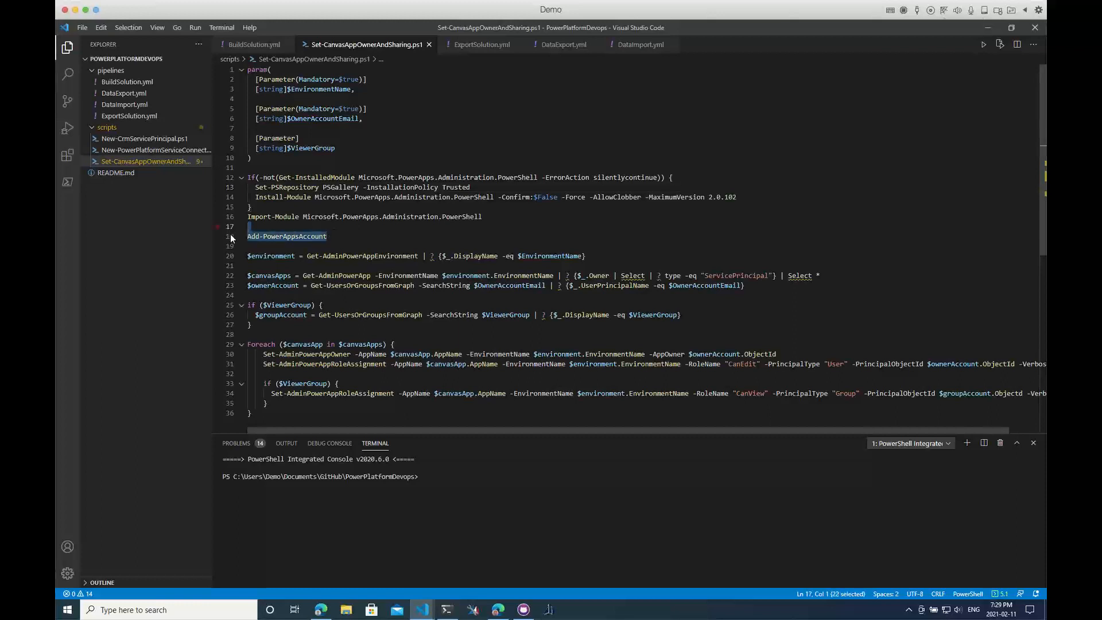
left_click(319, 237)
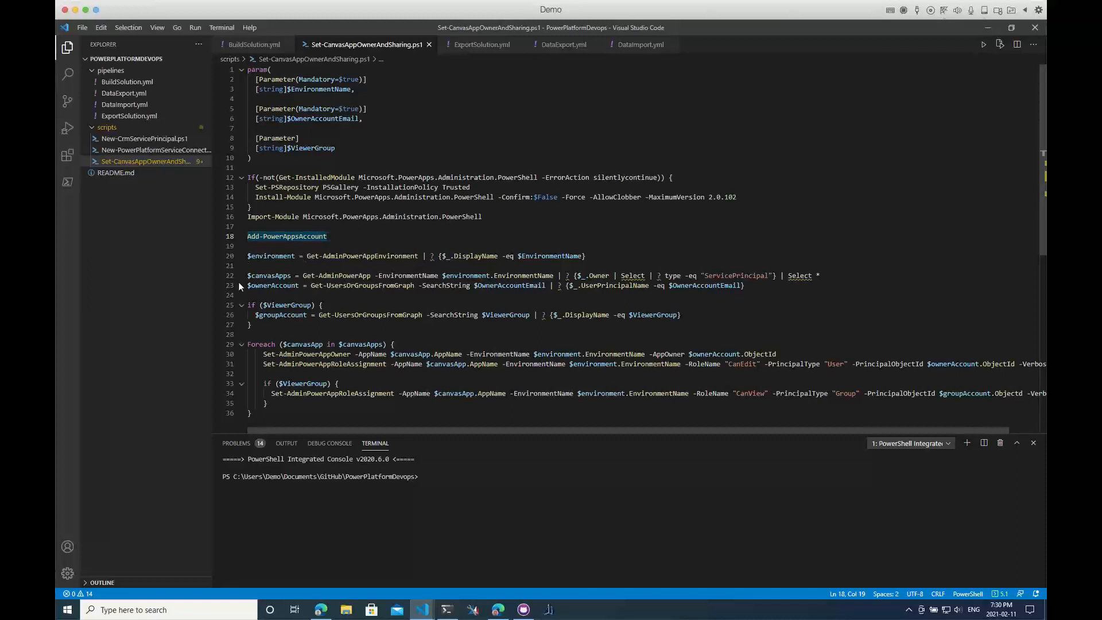
left_click_drag(846, 280, 710, 277)
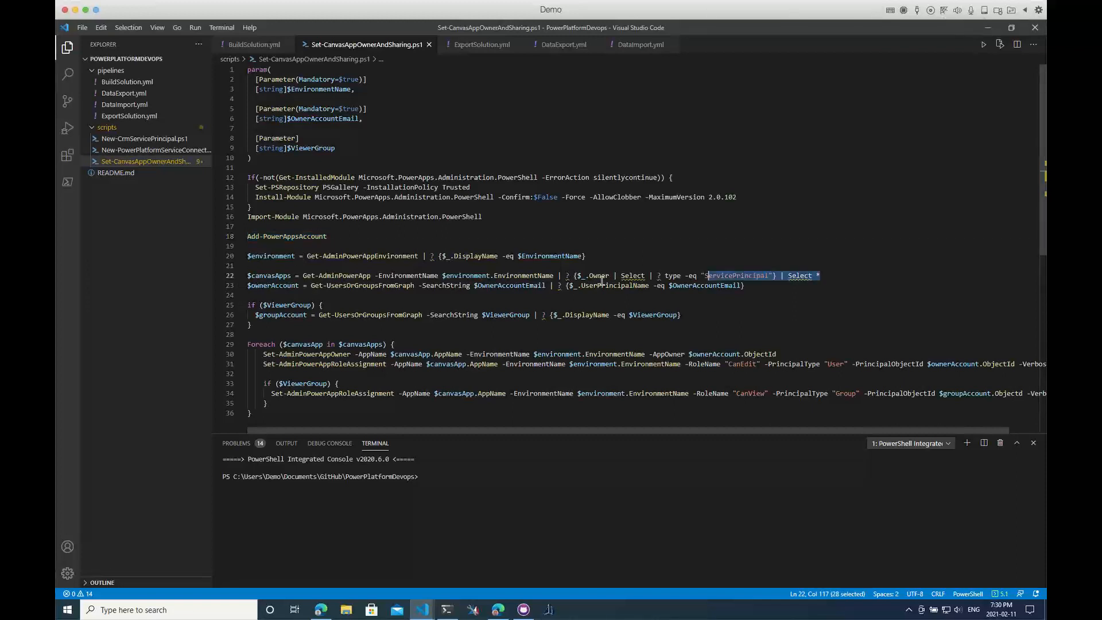
left_click_drag(601, 281, 265, 278)
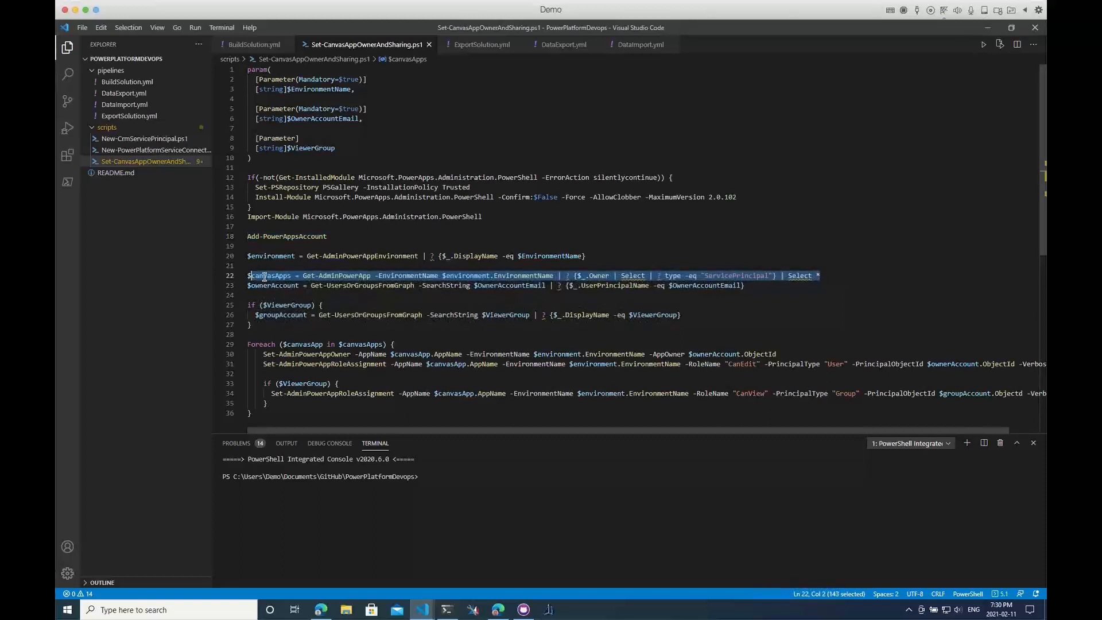
left_click(747, 276)
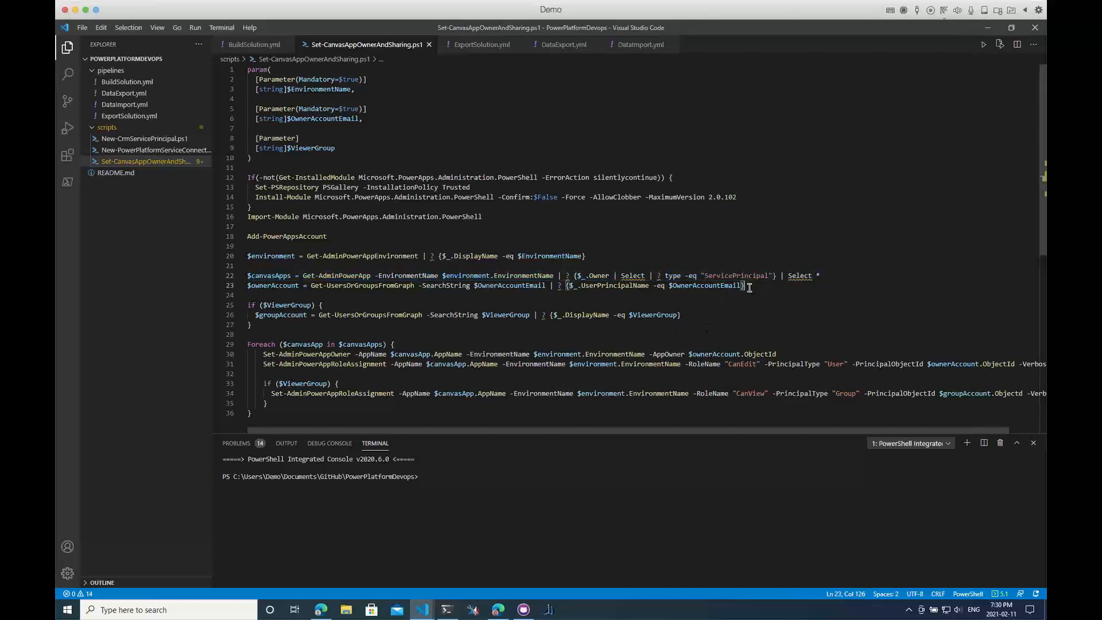
left_click(699, 286)
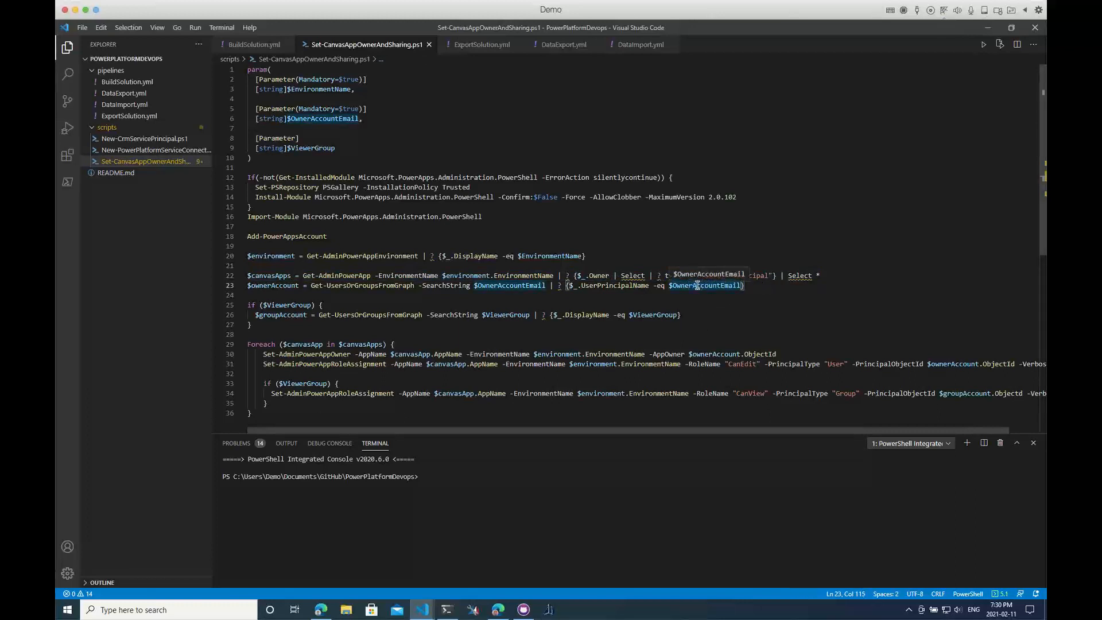
double_click(698, 286)
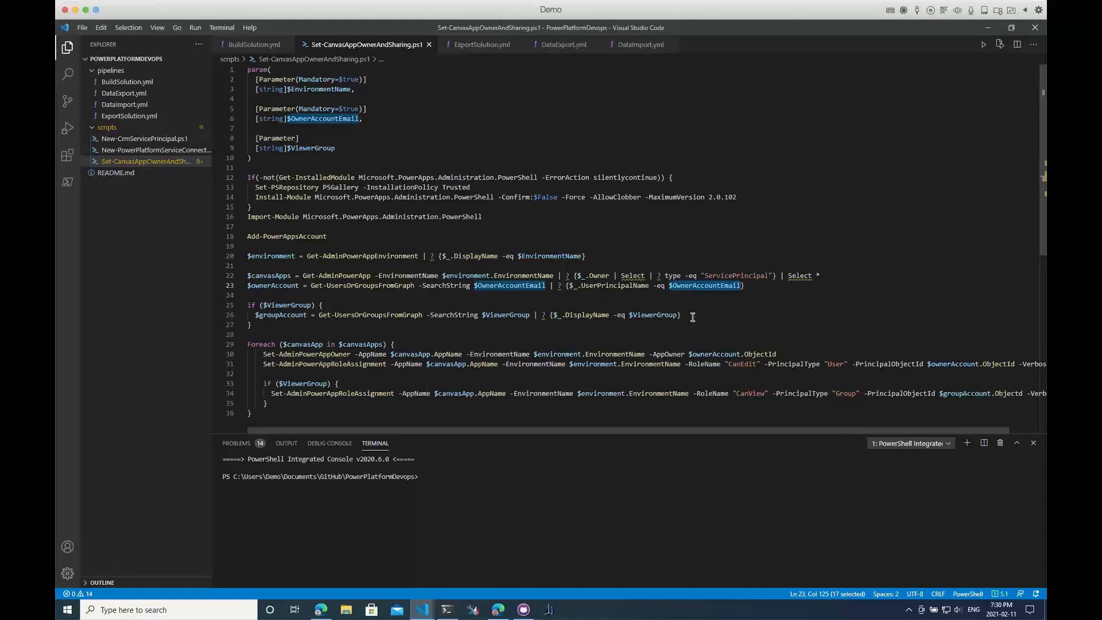
Examine the script's $groupAccount lookup and the loop's Set-AdminPowerAppOwner and Set-AdminPowerAppRoleAssignment commands.
left_click_drag(686, 315, 259, 315)
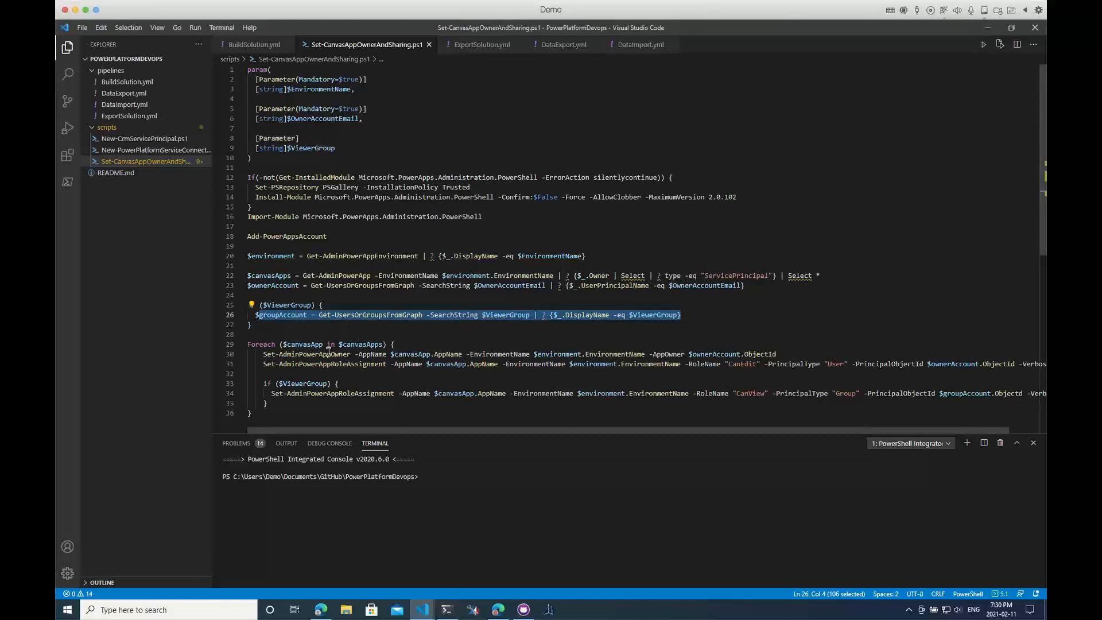
left_click_drag(336, 354, 343, 364)
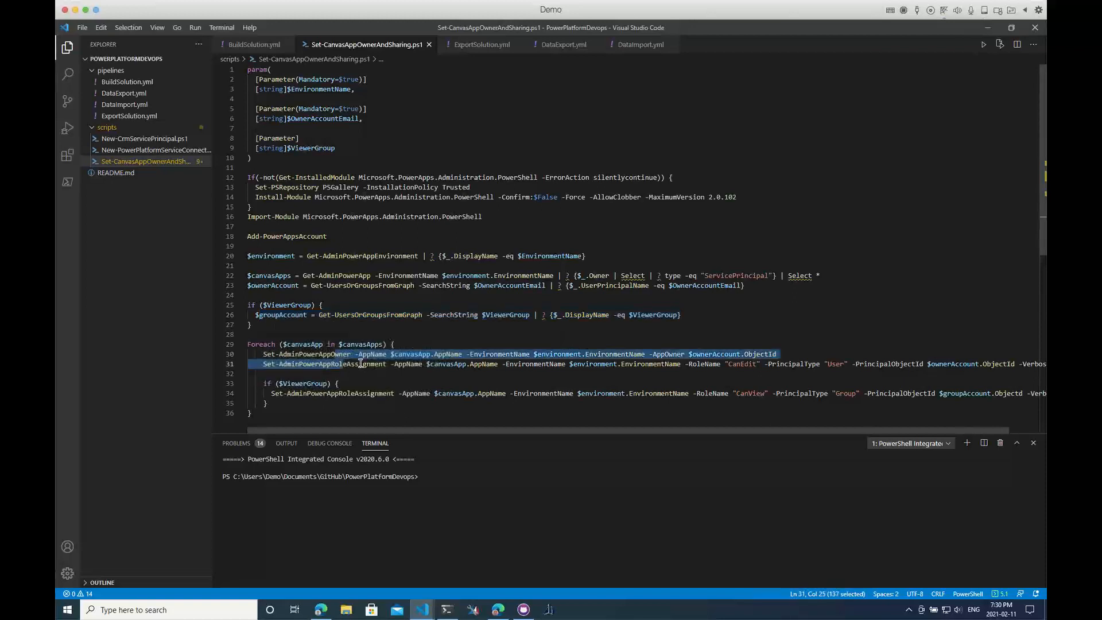
left_click(360, 364)
mouse_move(316, 394)
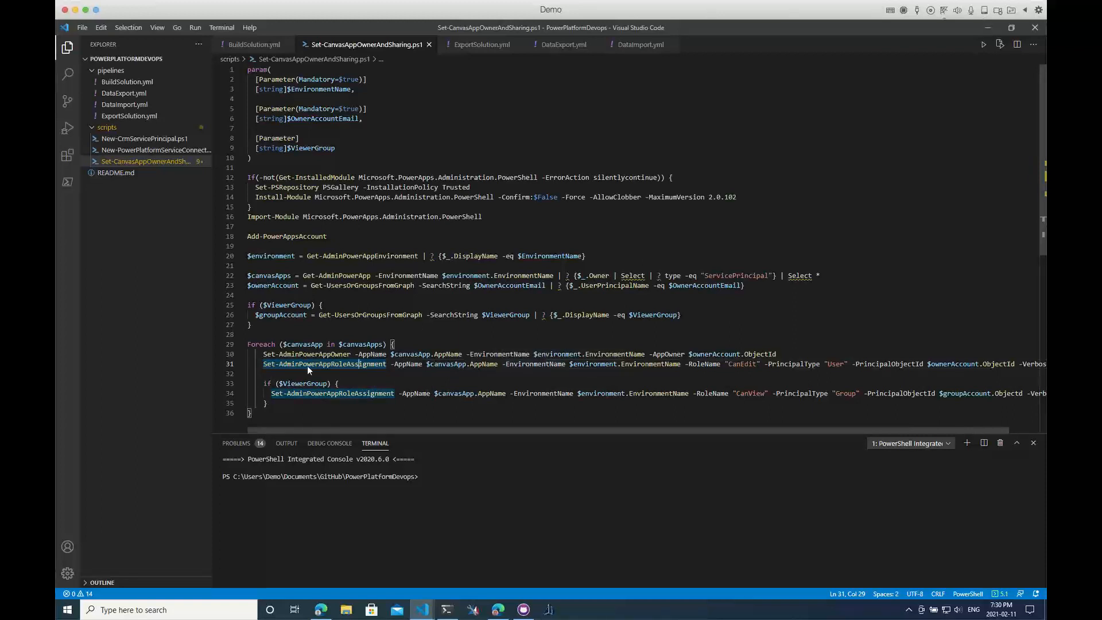
In the Windows PowerShell terminal, run .\Downloads\Set-CanvasAppOwnerAndSharing.ps1 with -EnvironmentName "TOEntDevOps-QA" and the owner's e-mail as -OwnerAccountEmail.
key("super+Tab")
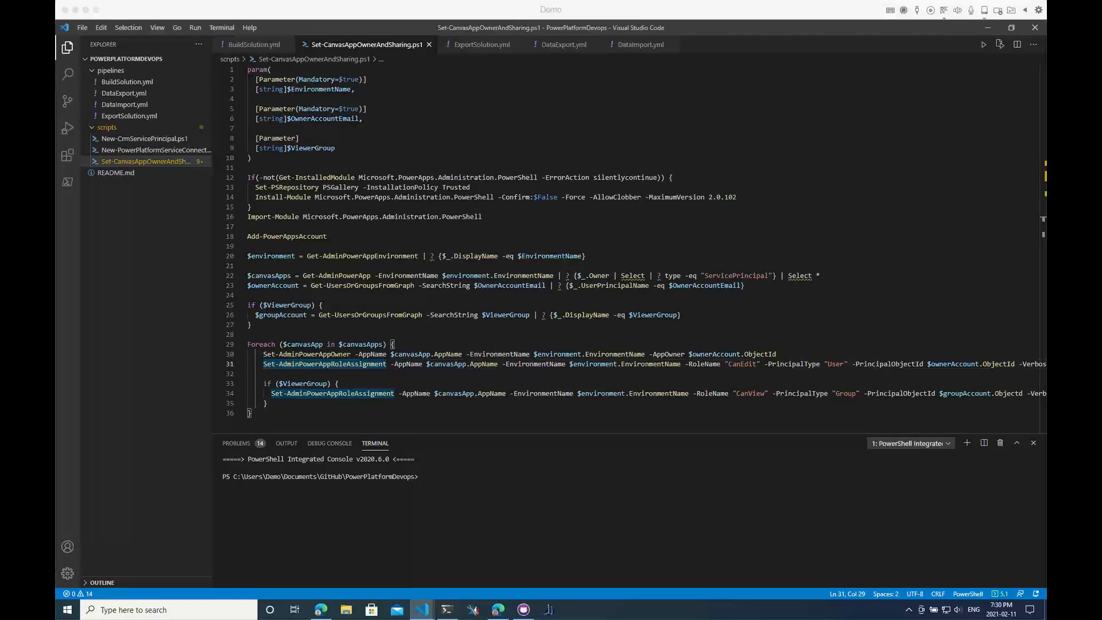
left_click(447, 610)
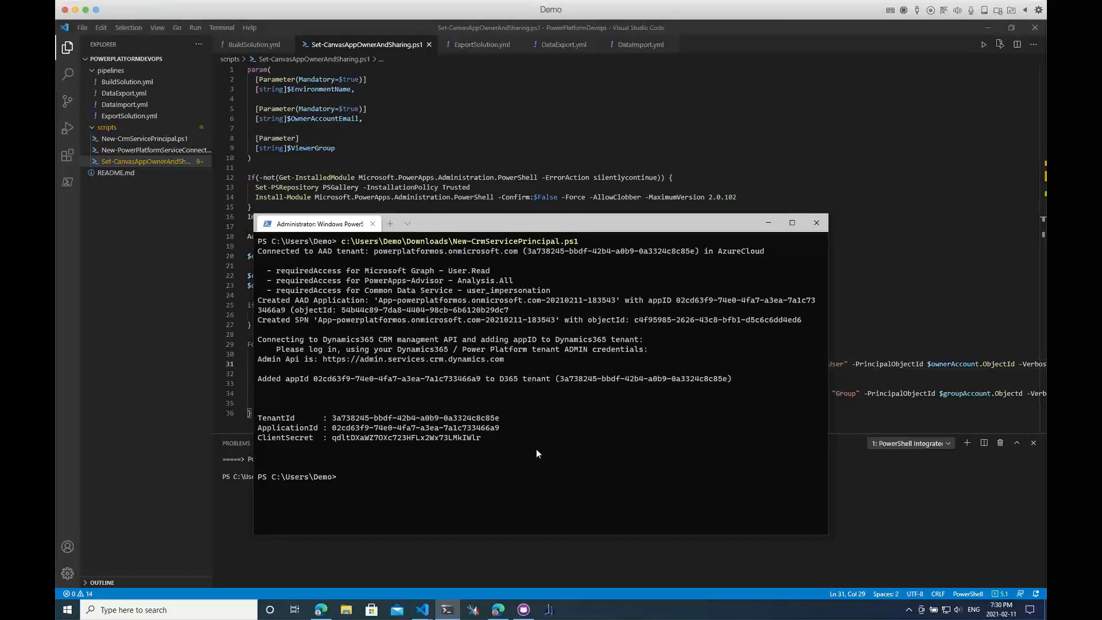
key("ctrl+v")
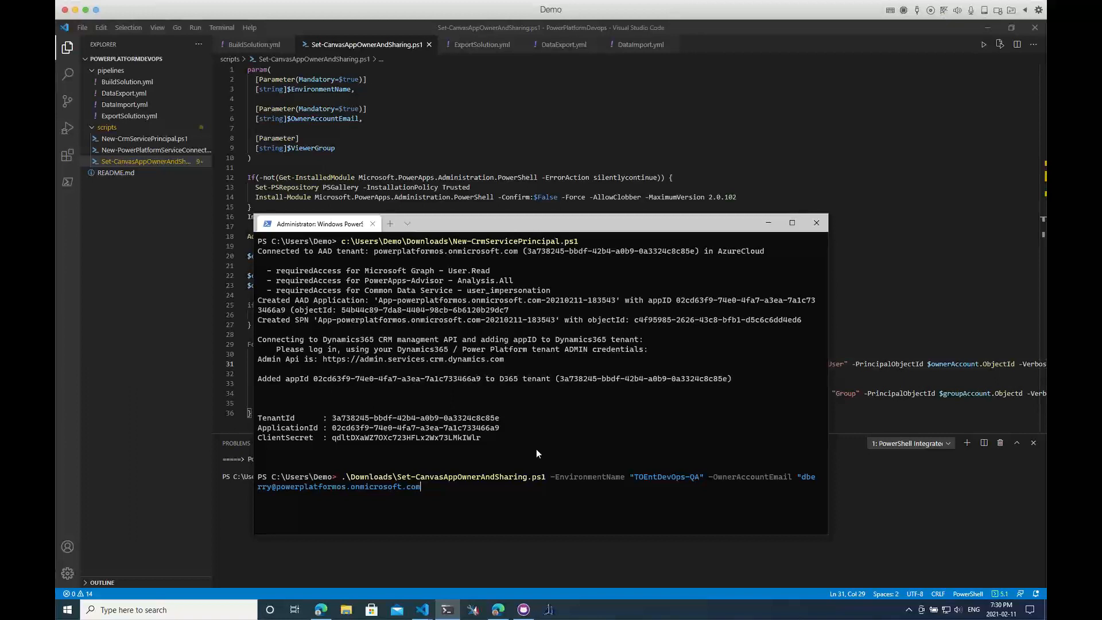
key("Return")
type("\"")
key("Return")
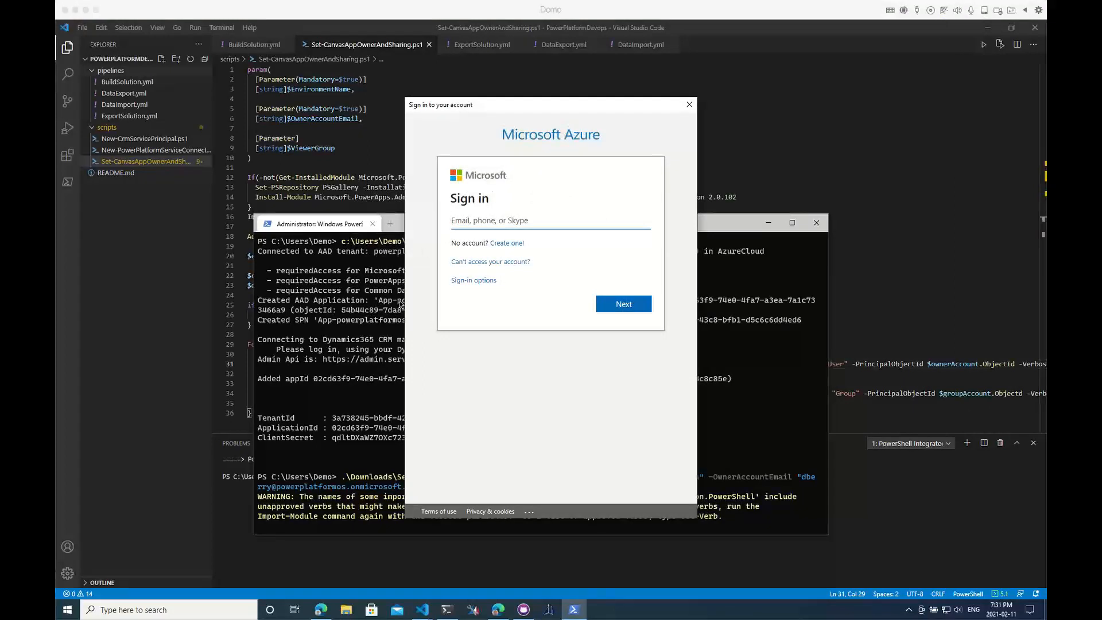
Sign in to the Microsoft Azure account prompt with the account e-mail and account password.
left_click(484, 219)
key("ctrl+v")
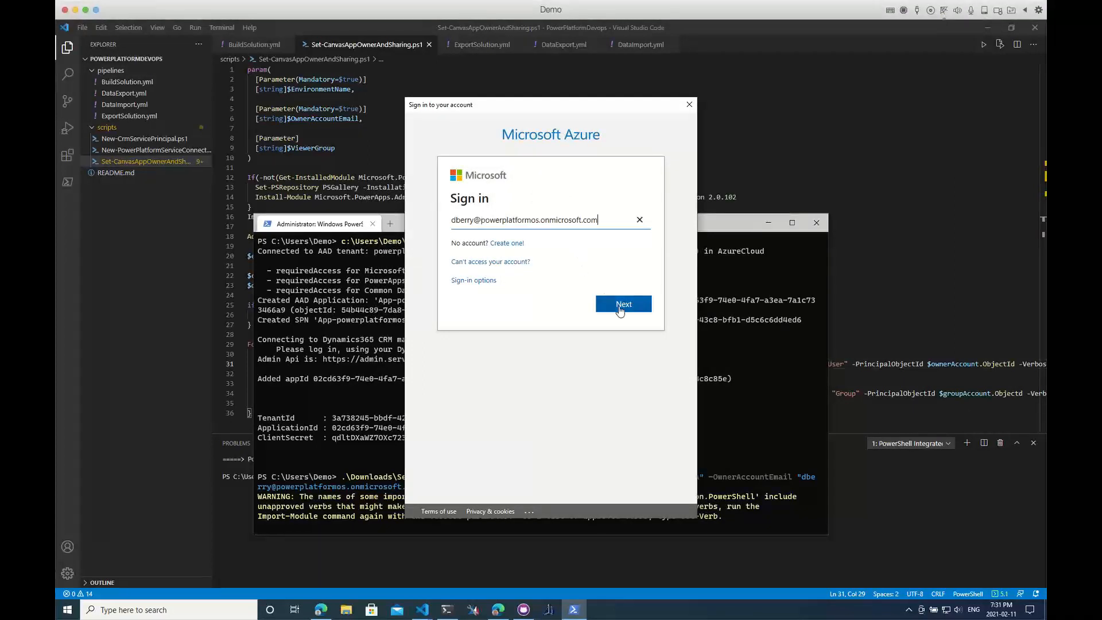
left_click(622, 305)
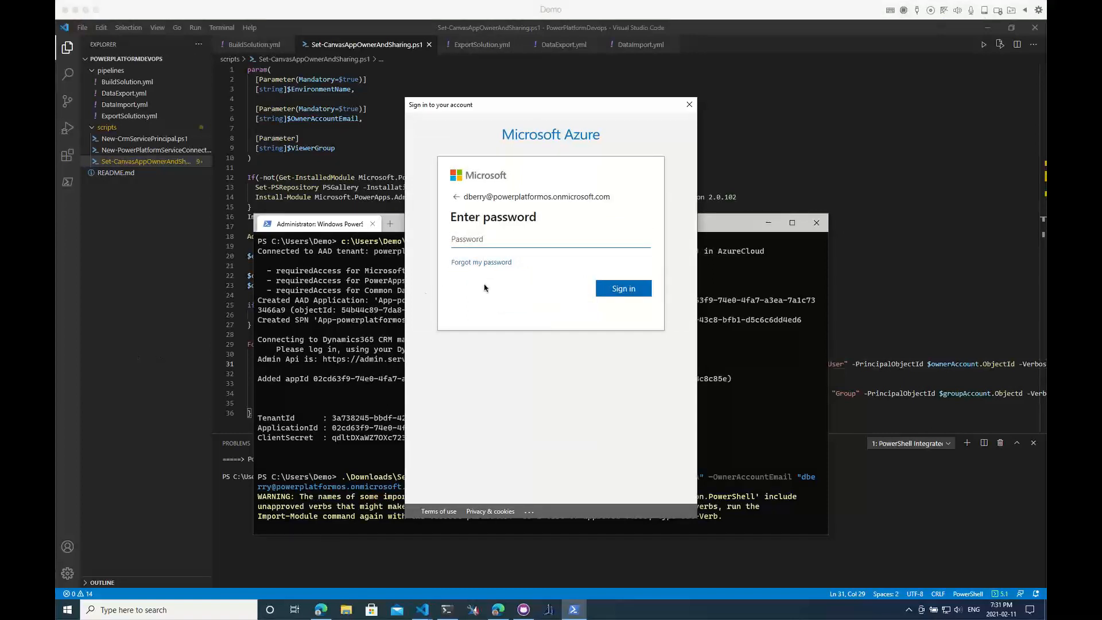
left_click(503, 237)
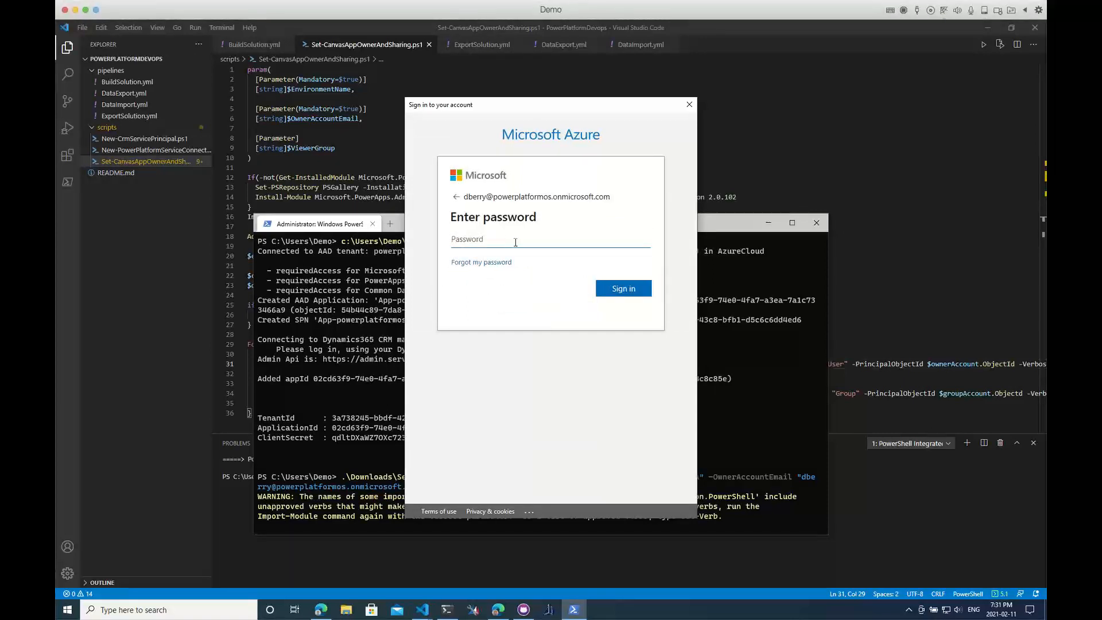
key("ctrl+v")
left_click(618, 286)
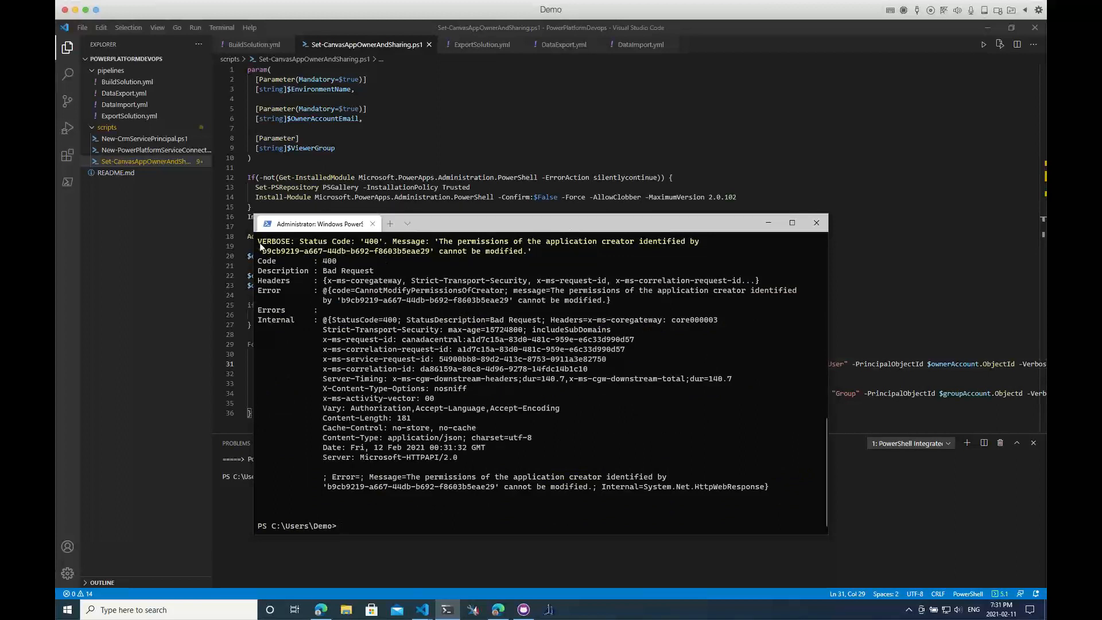
Examine the status code 400 message and the preceding modifyPermissions request in the script's verbose terminal output.
left_click_drag(259, 242, 546, 253)
left_click(546, 254)
scroll(550, 350, "up", 4)
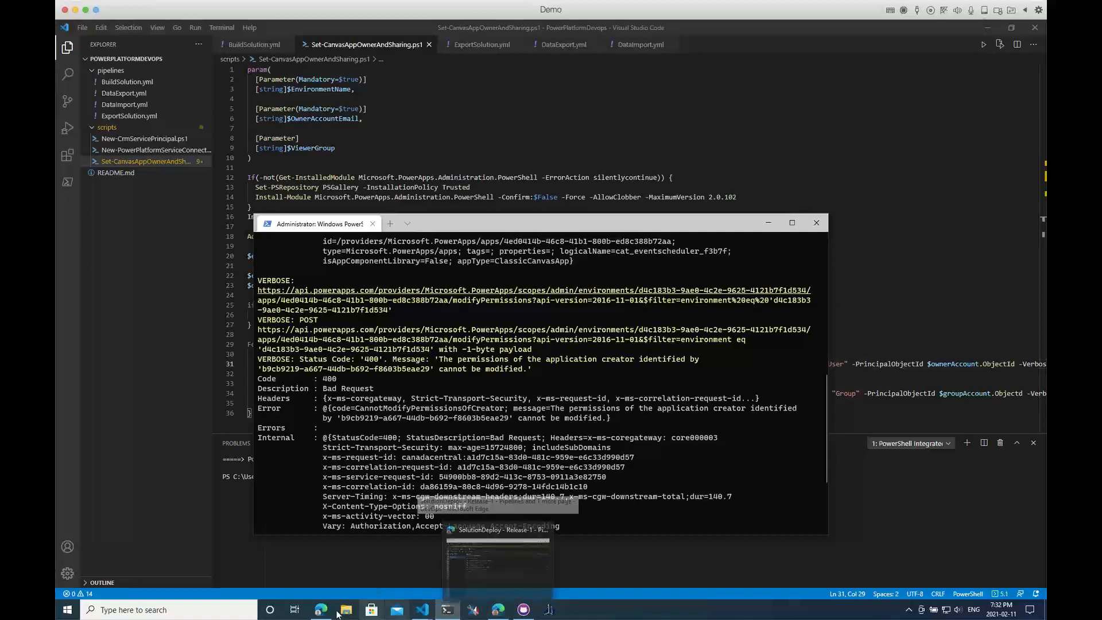
mouse_move(325, 613)
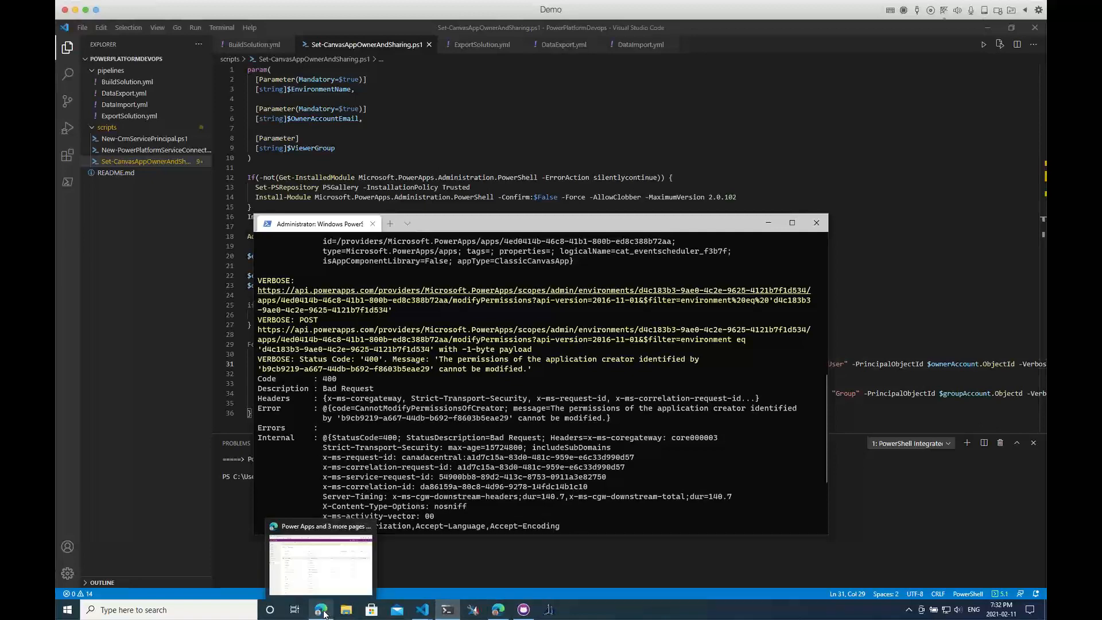
left_click(379, 51)
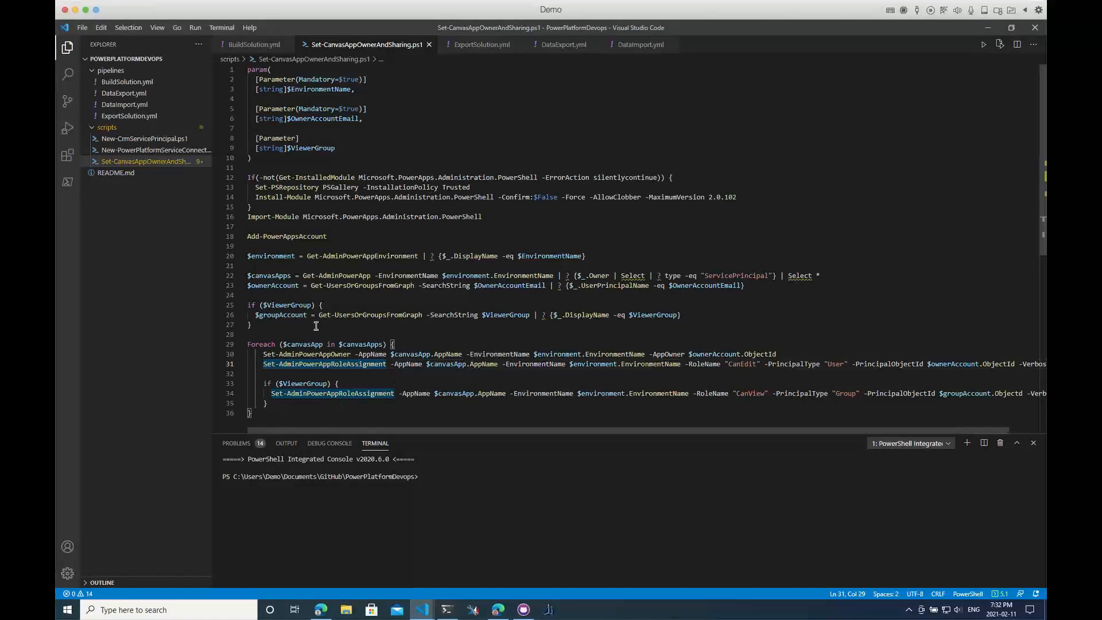
Switch to Power Apps in Edge, launch the Event Scheduler canvas app from the environment's apps, and allow its requested connection permissions.
left_click(322, 611)
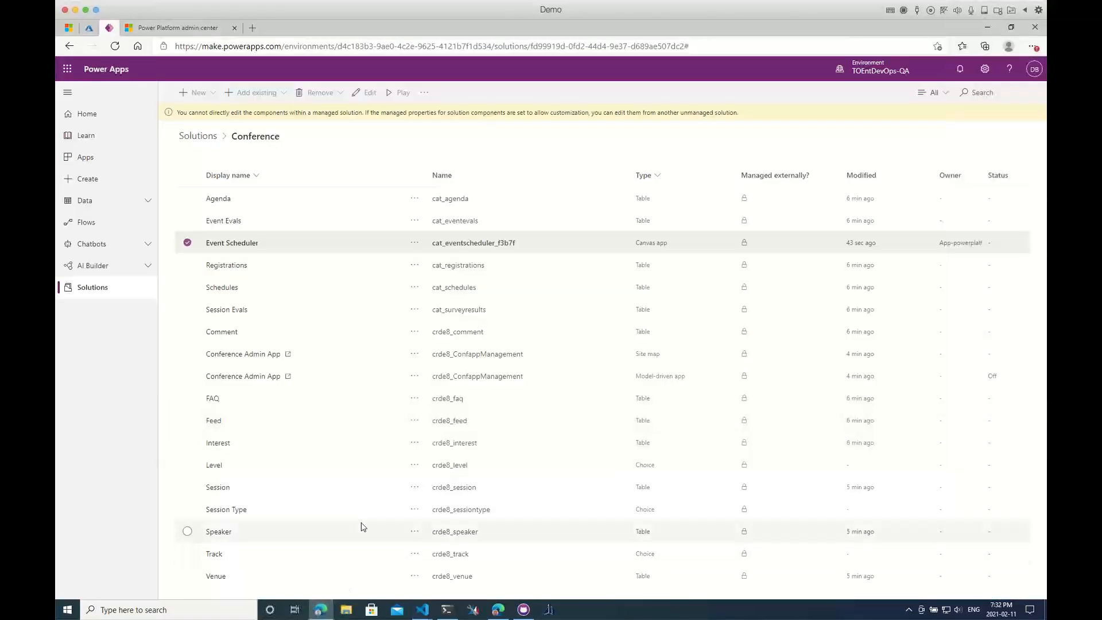
left_click(84, 158)
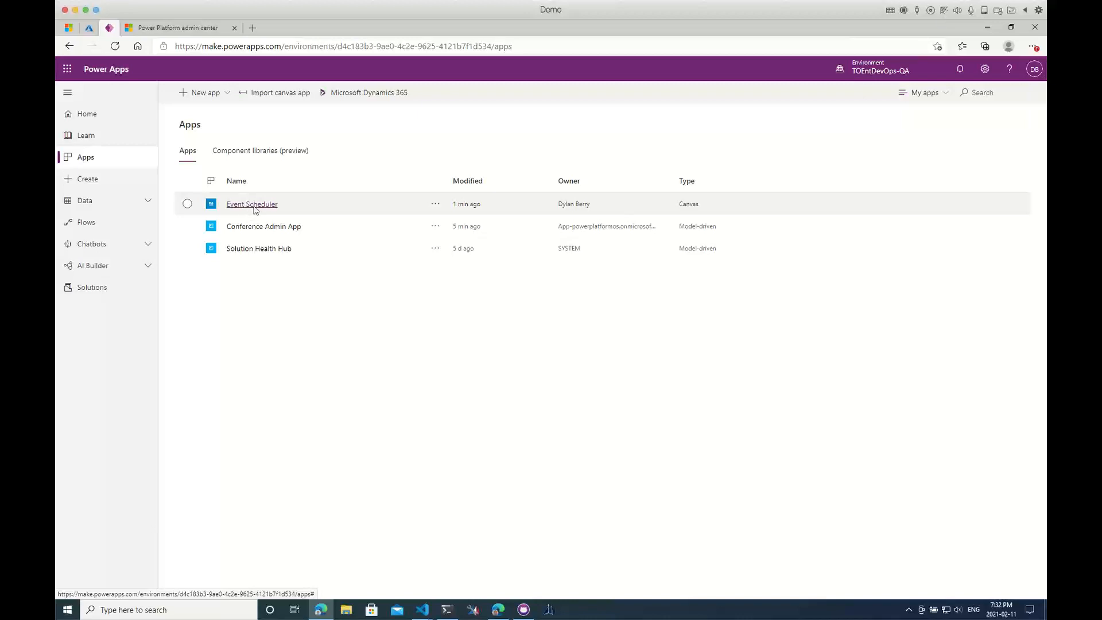
left_click(251, 208)
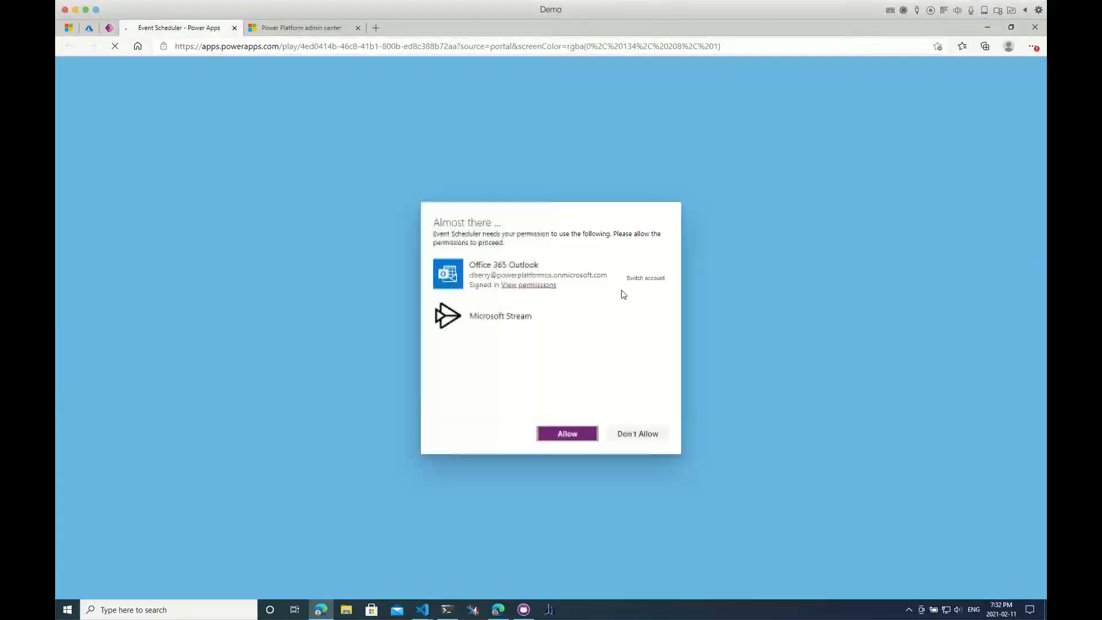
left_click(568, 434)
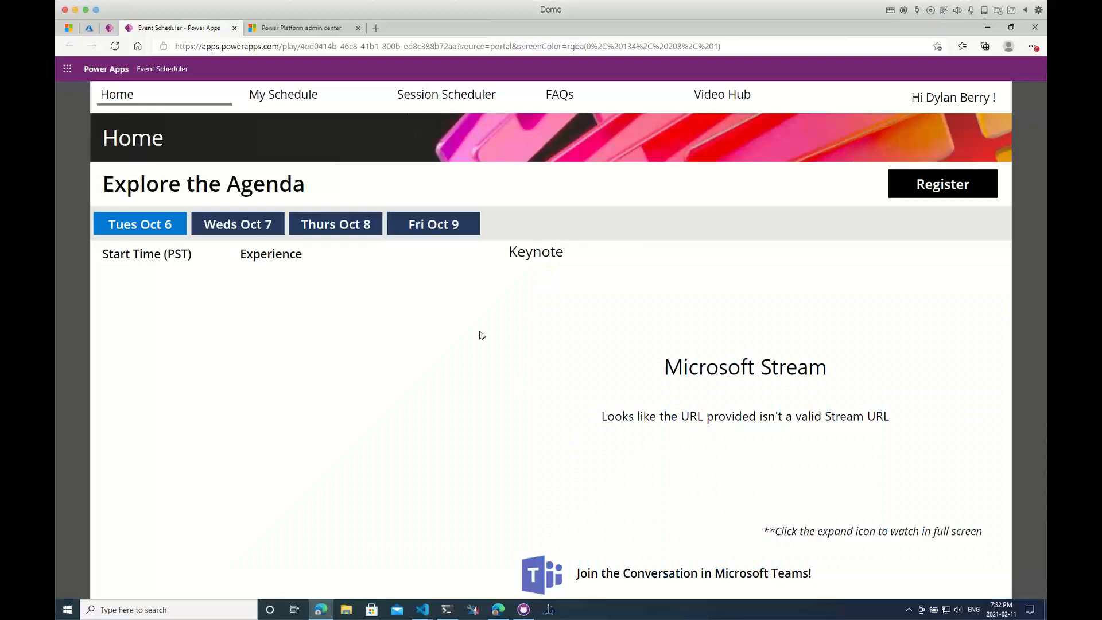
Browse the Event Scheduler agenda for each day from Tues Oct 6 to Fri Oct 9.
left_click(286, 224)
left_click(315, 226)
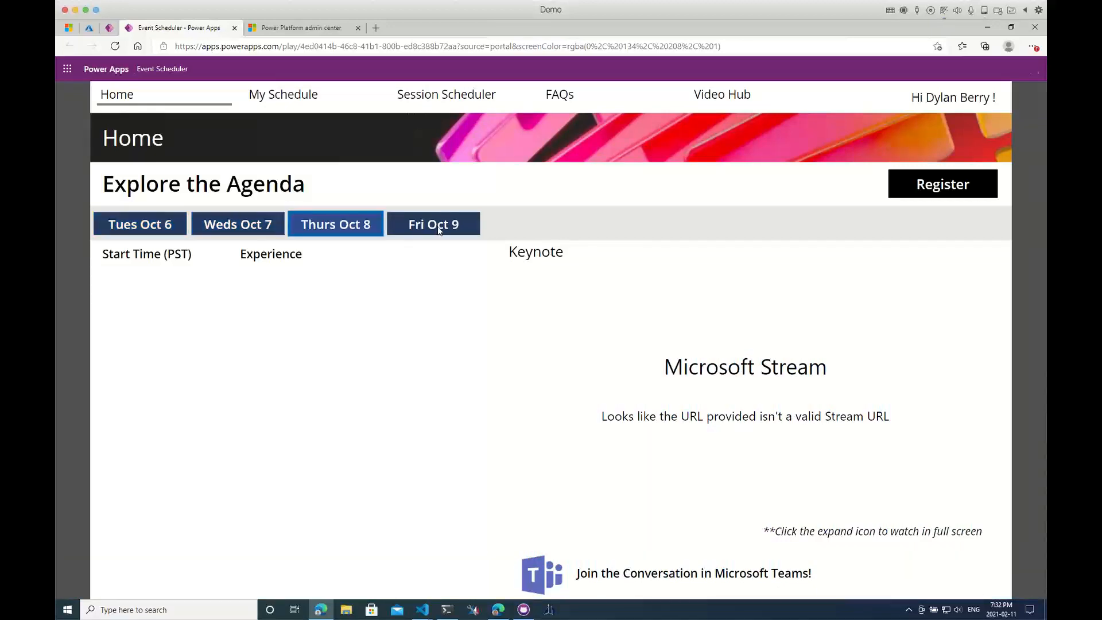
left_click(431, 224)
left_click(332, 225)
left_click(220, 227)
left_click(141, 225)
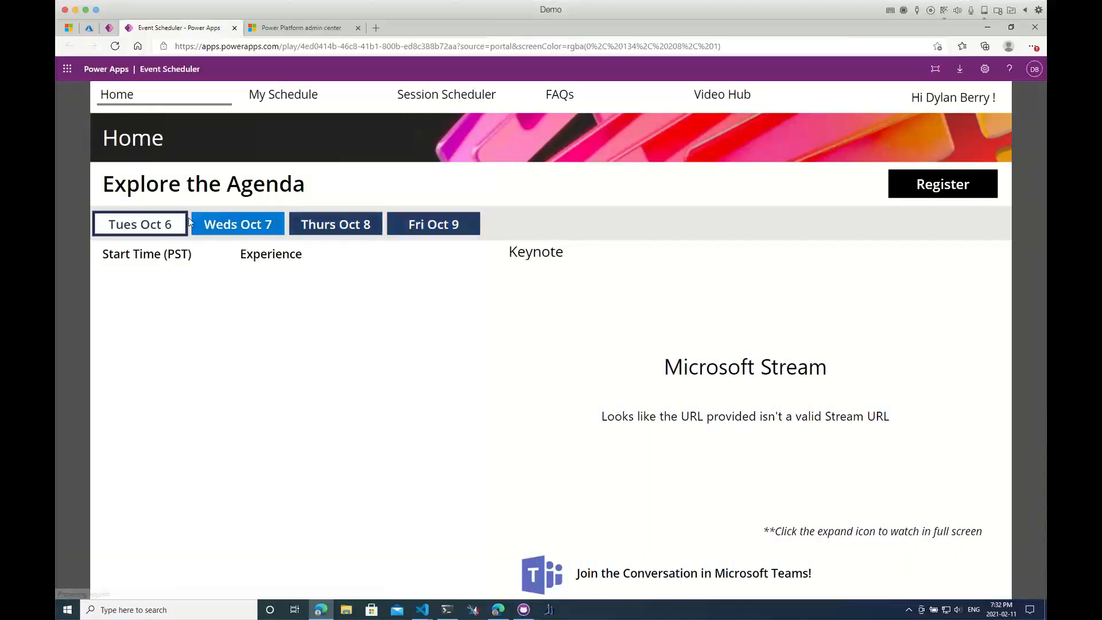
Switch to Azure DevOps and create a classic-editor pipeline from the PowerPlatform Azure Repos Git repository's main branch, starting with an empty job.
left_click(498, 610)
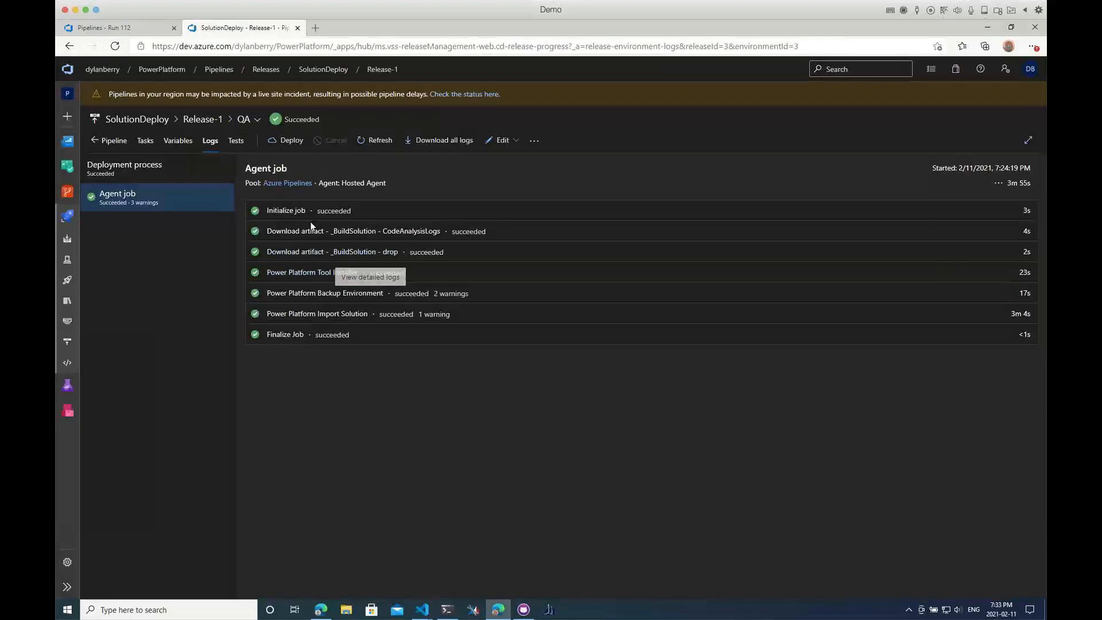
left_click(104, 28)
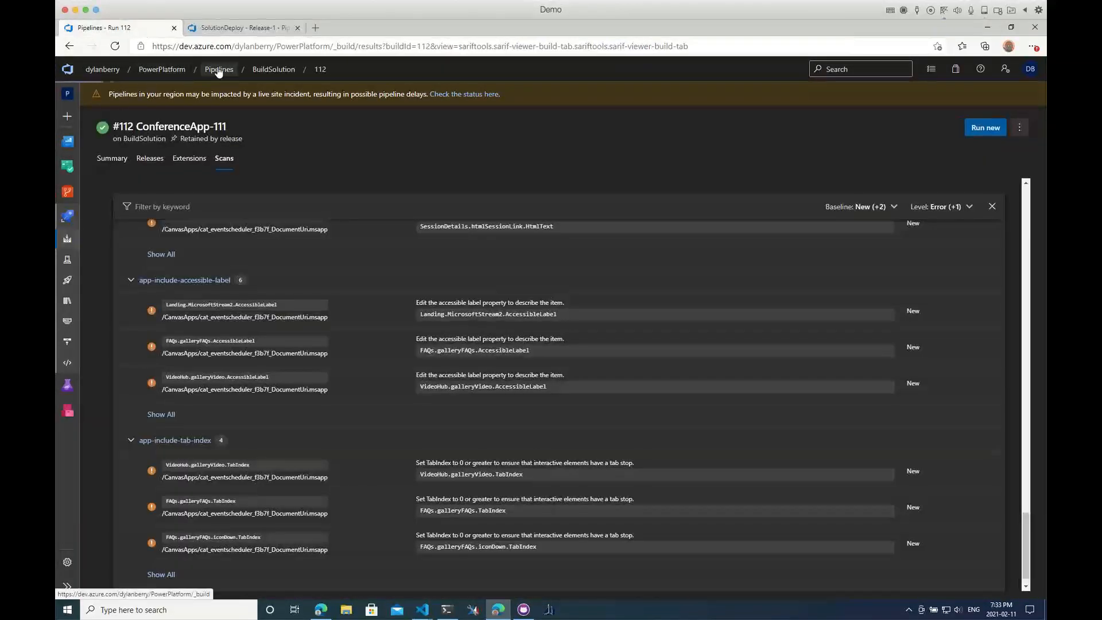
left_click(218, 69)
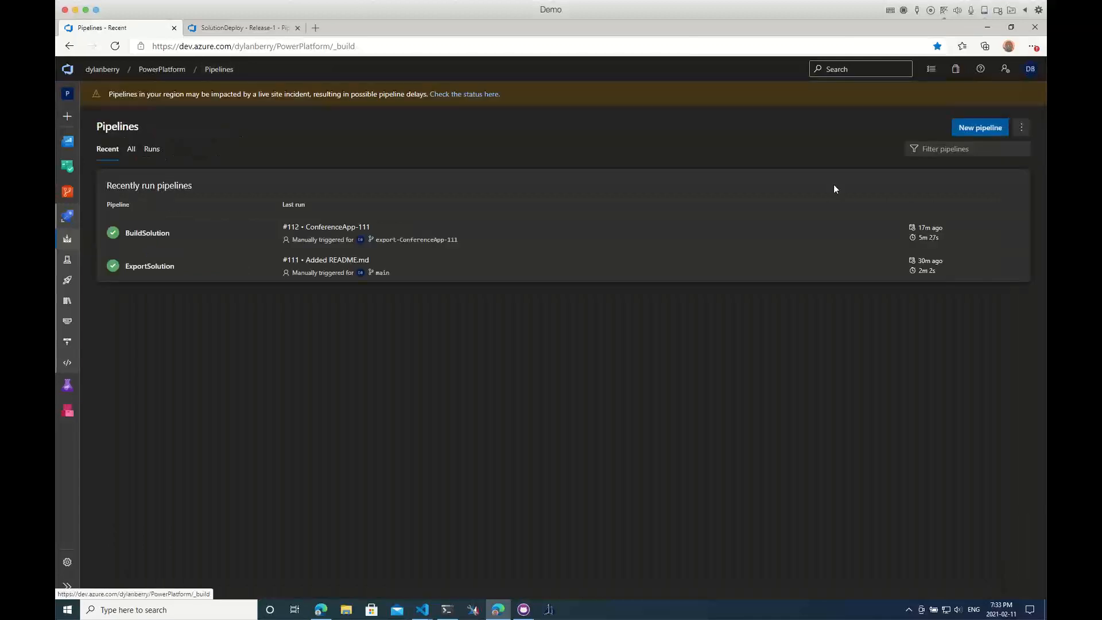
left_click(994, 128)
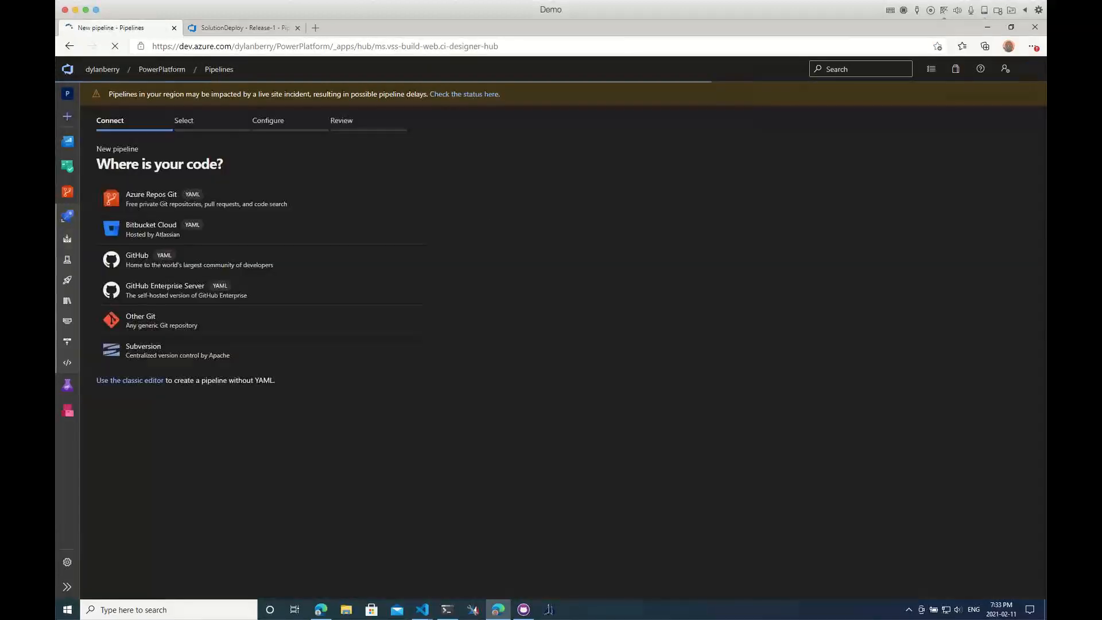
left_click(151, 381)
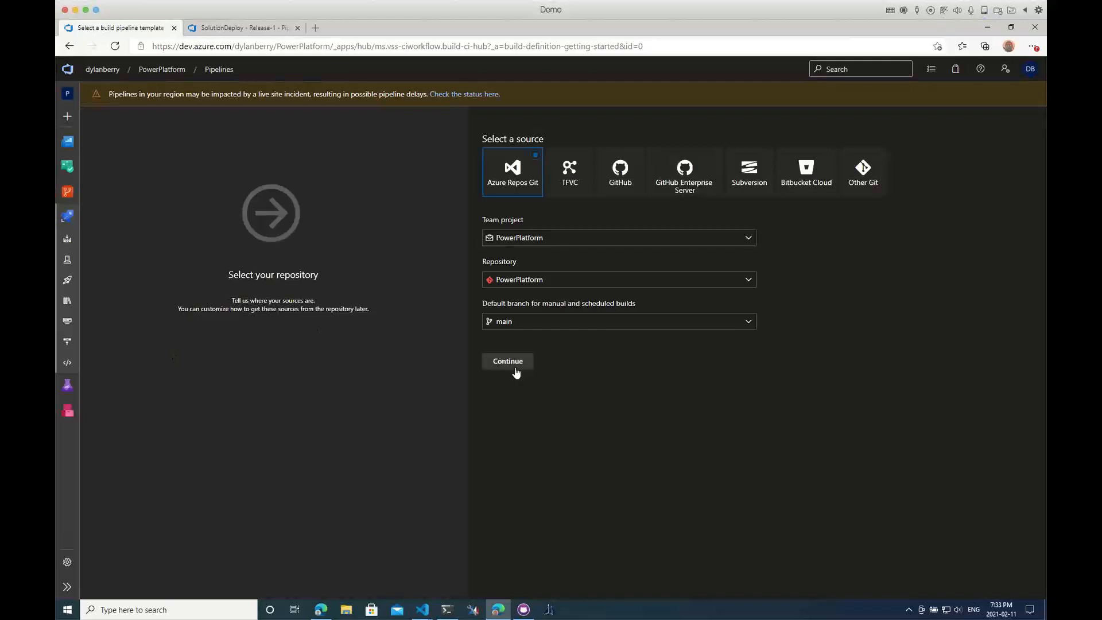
left_click(519, 364)
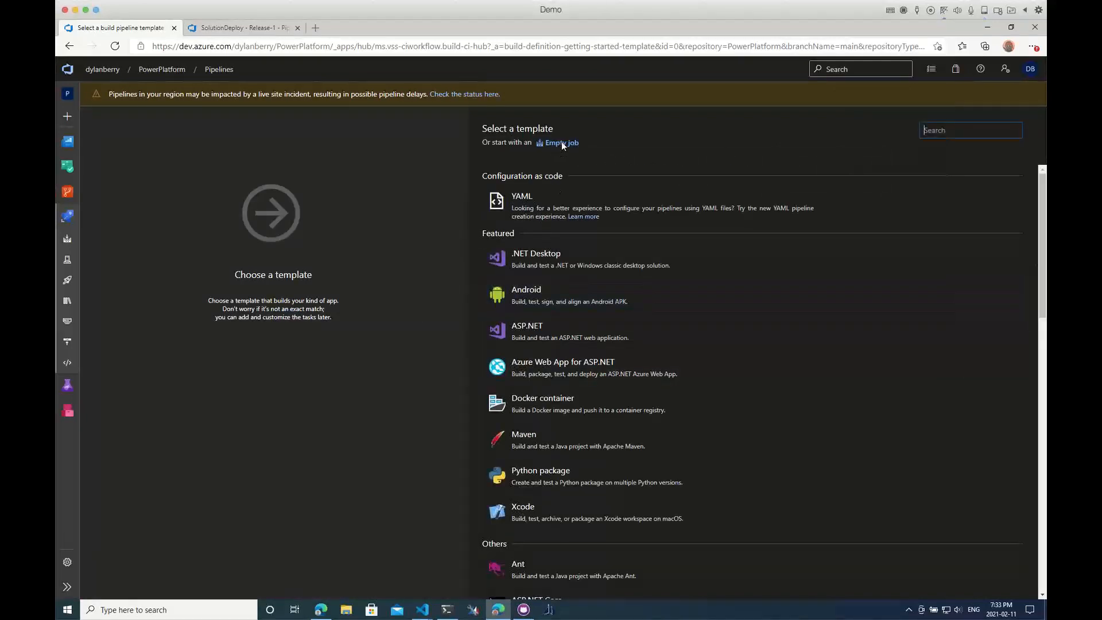
left_click(562, 145)
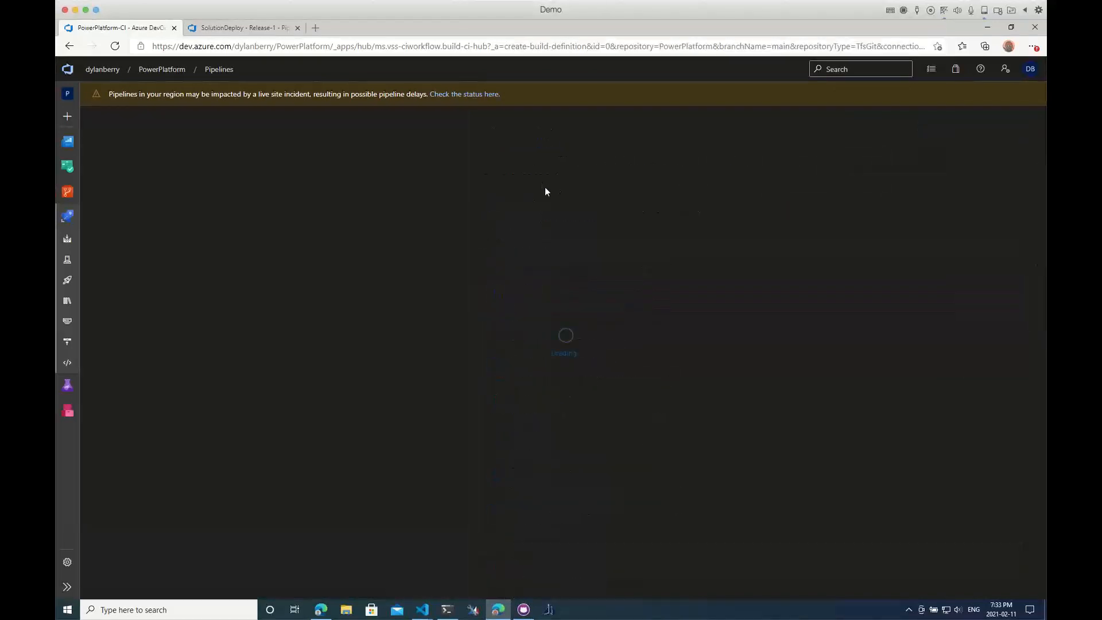
Choose the pipeline's agent specification and add a PowerShell task to Agent job 1.
left_click(526, 296)
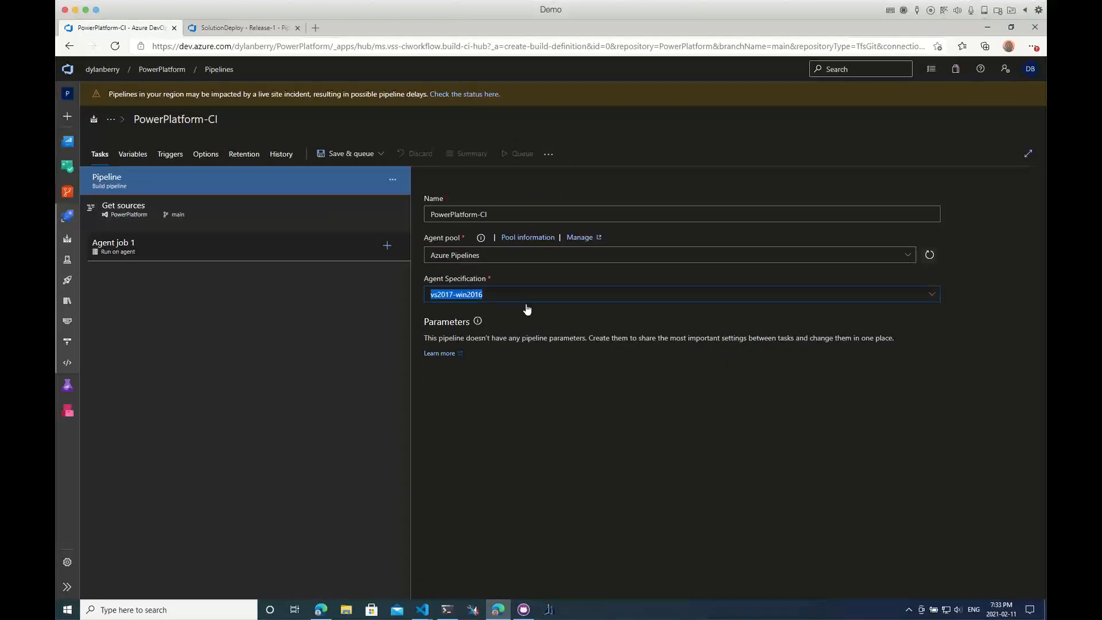
left_click(478, 427)
left_click(389, 248)
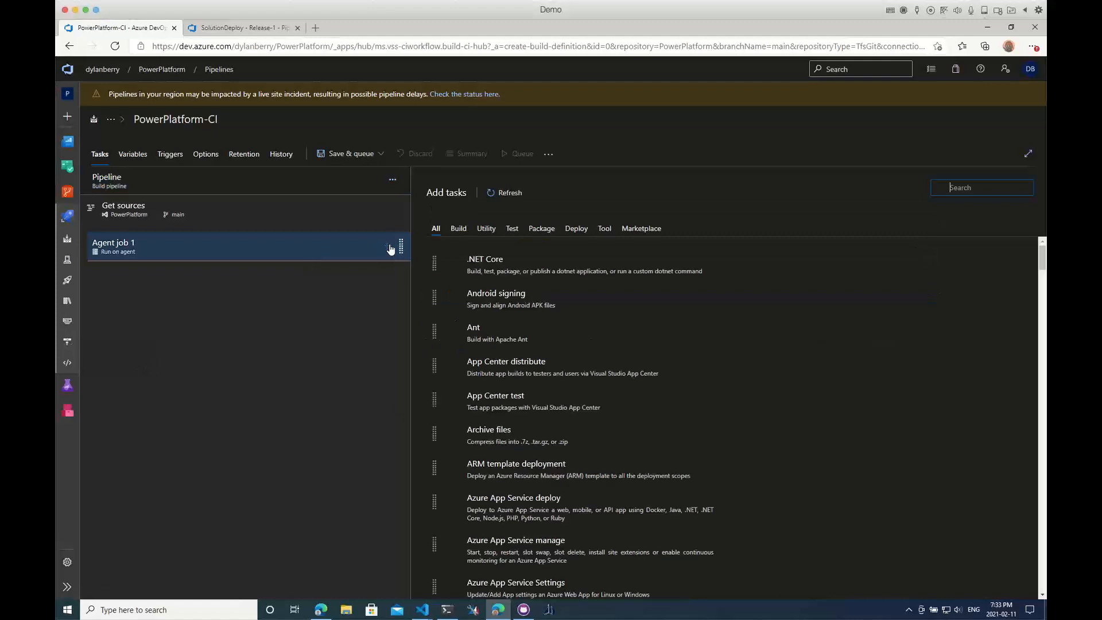
left_click(958, 188)
type("powerpla")
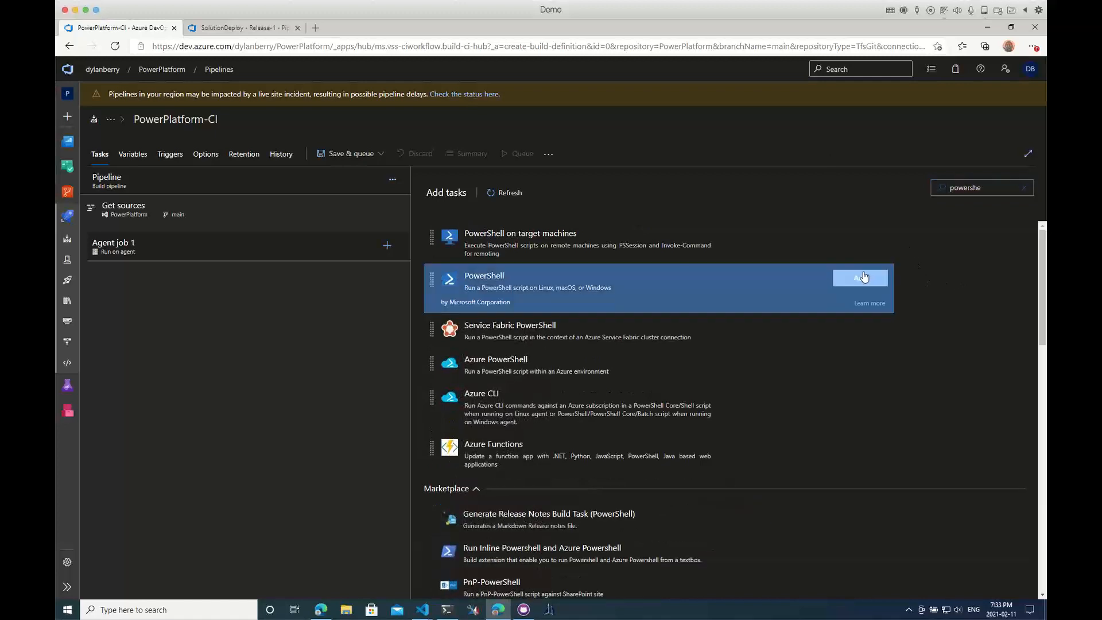
left_click(863, 279)
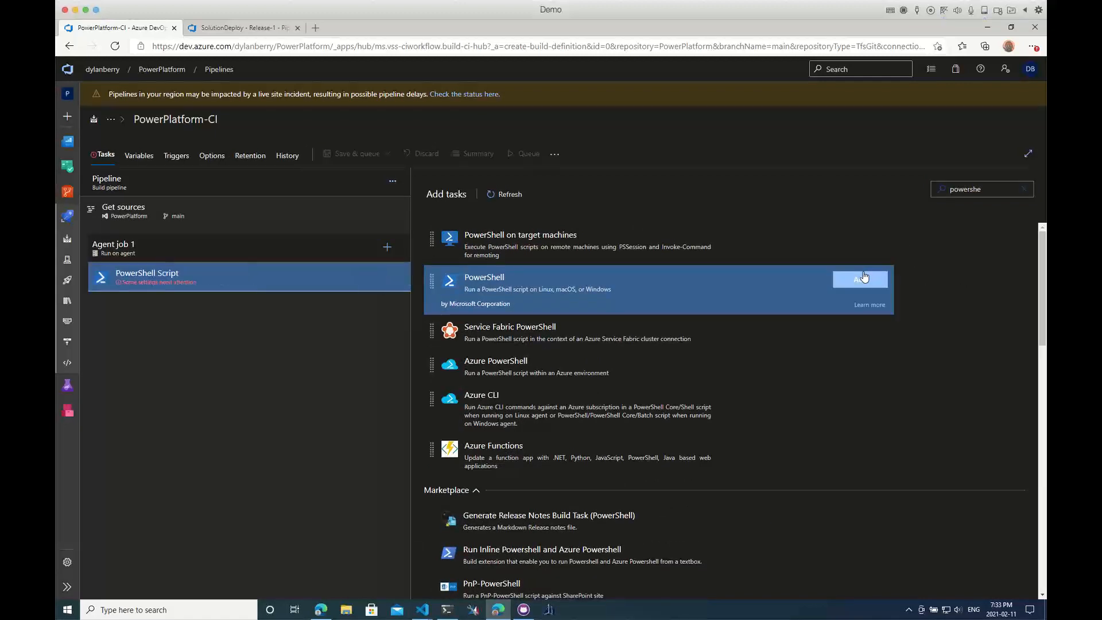
Name the PowerShell task "Export Data Package" and set its script type to Inline.
left_click(213, 284)
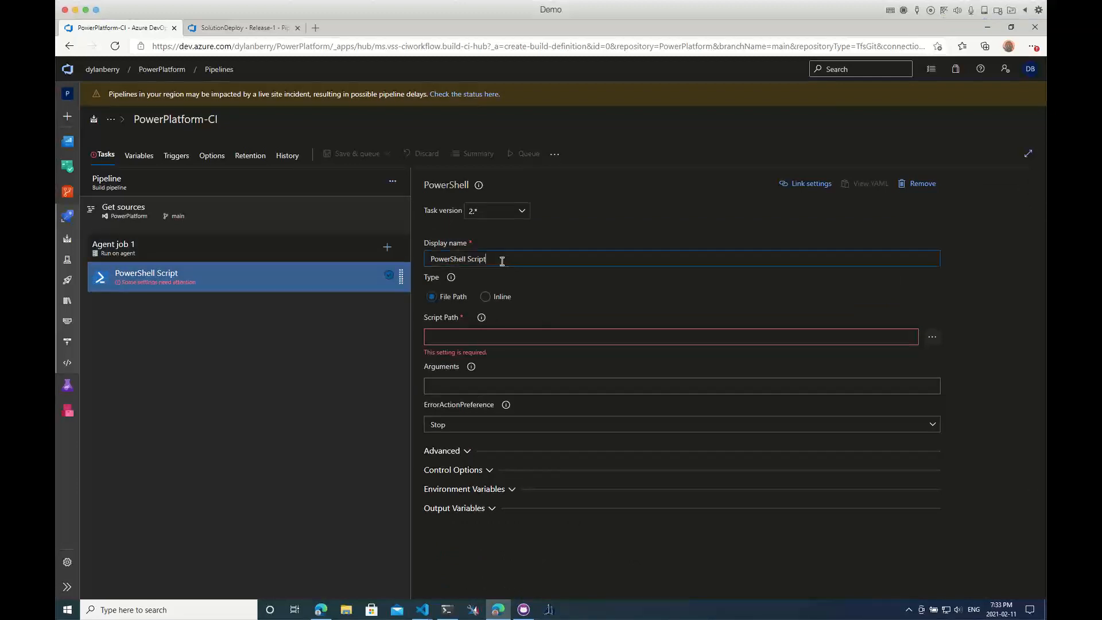
left_click_drag(502, 258, 380, 262)
type("Ex")
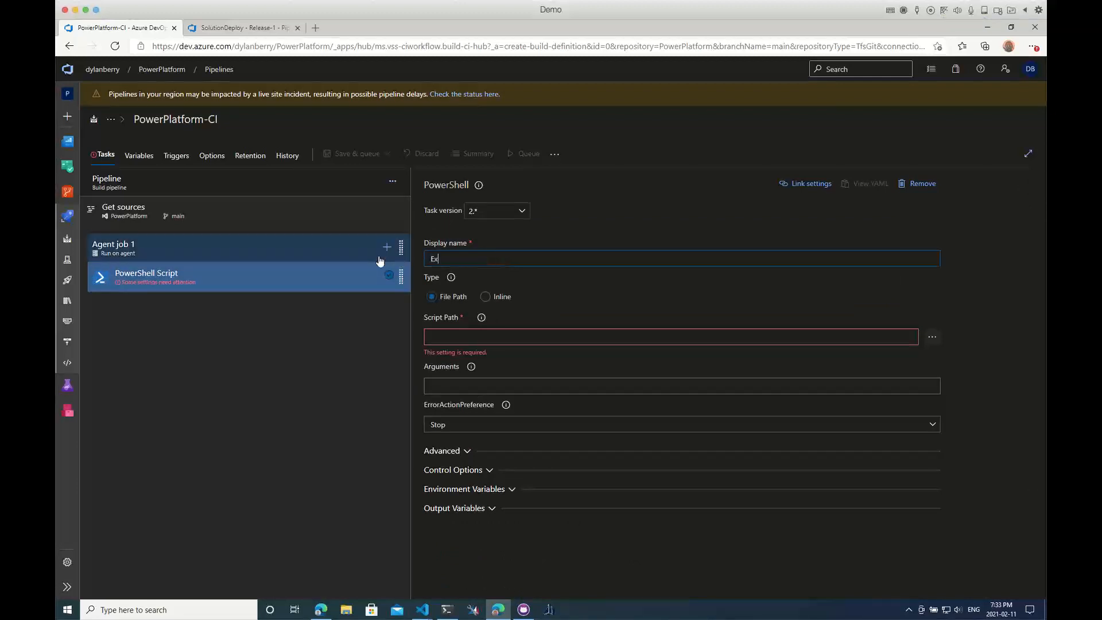
type("port Data Package")
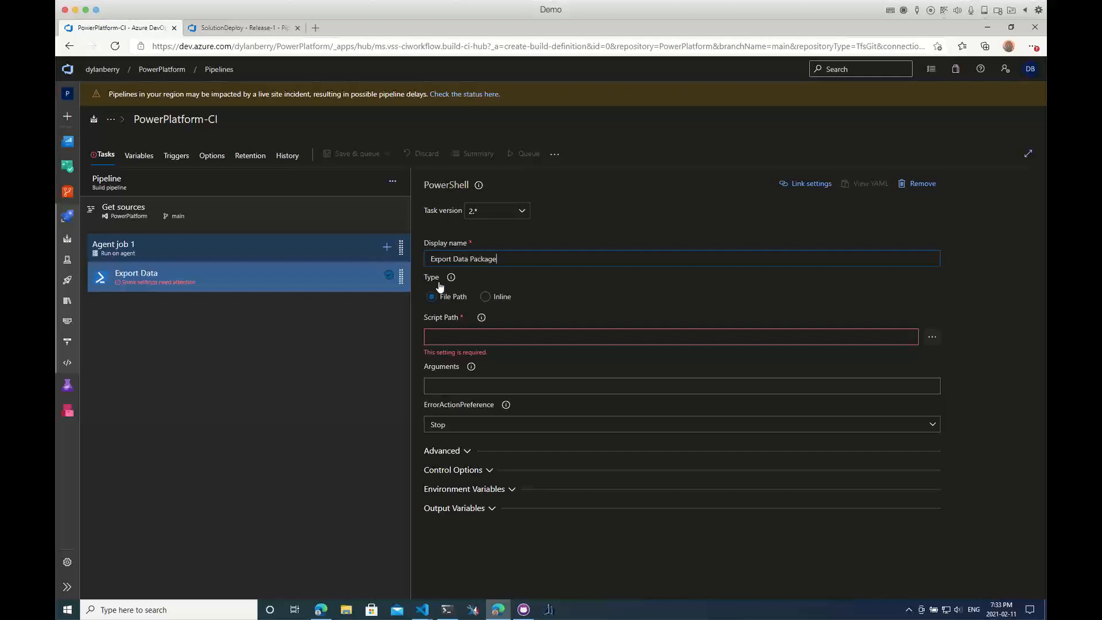
left_click(485, 297)
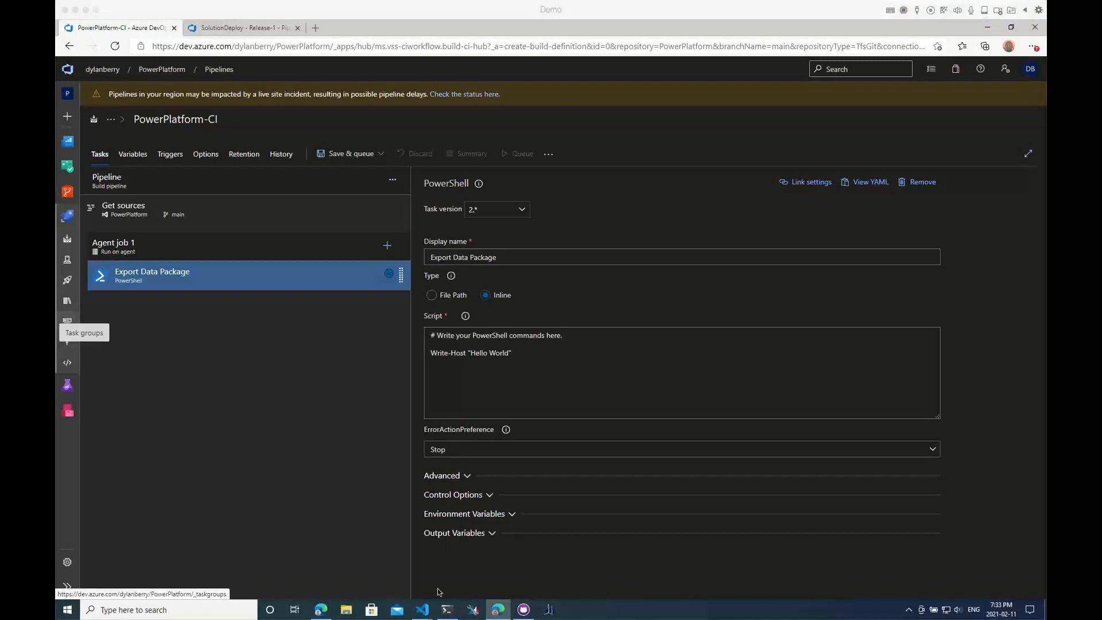
In Visual Studio Code, replace the Untitled-2 contents with the copied data export script and remove the leading indentation from lines 1 to 24.
mouse_move(423, 610)
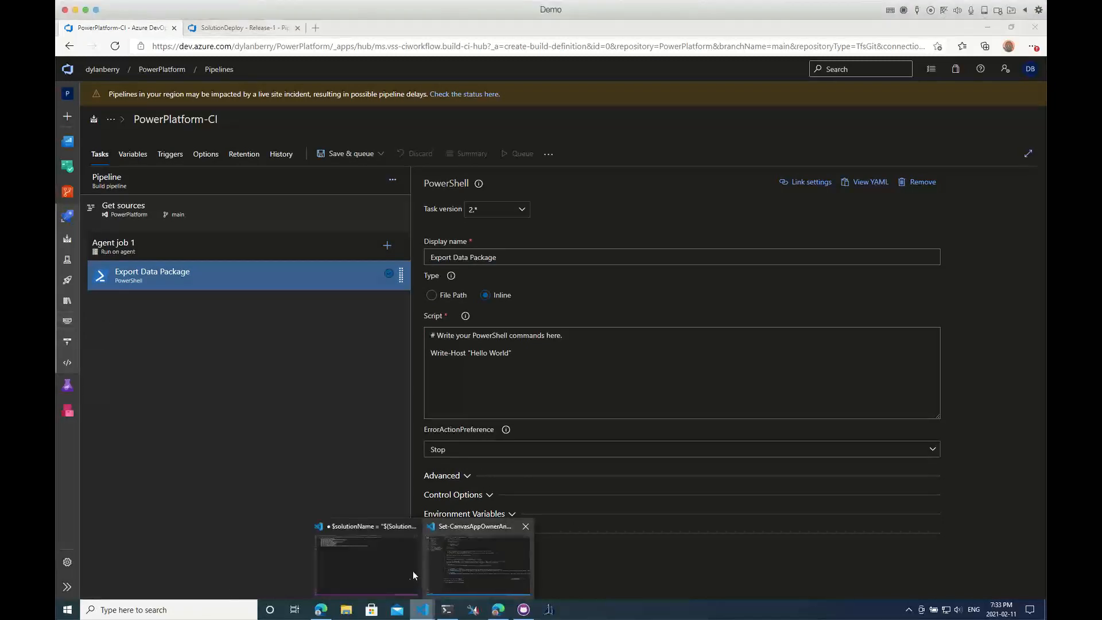
left_click(387, 565)
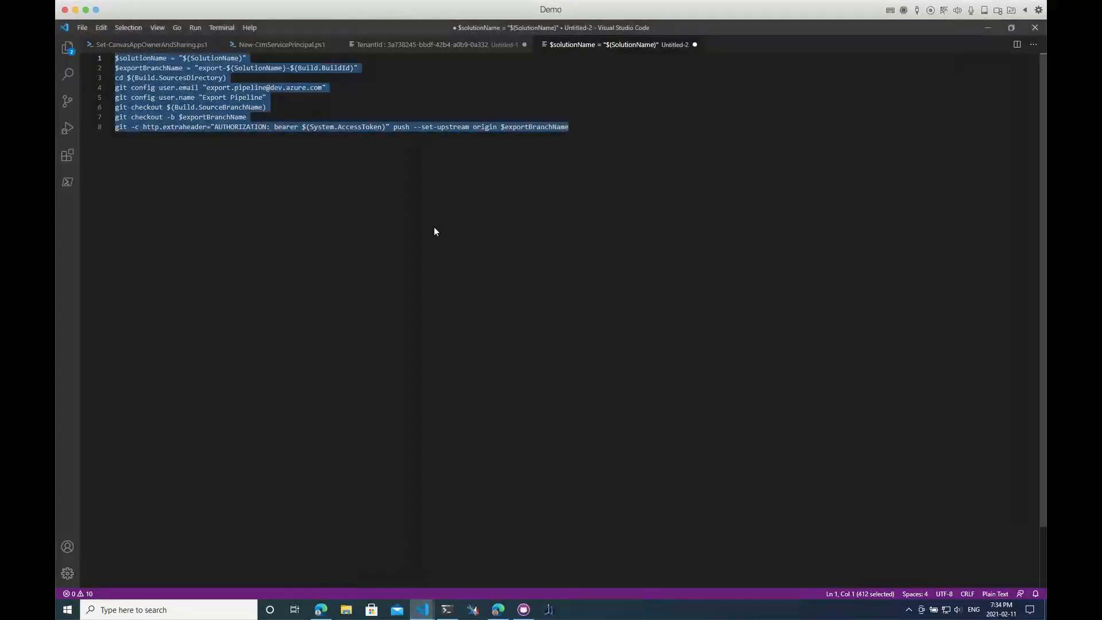
key("ctrl+v")
left_click(196, 284)
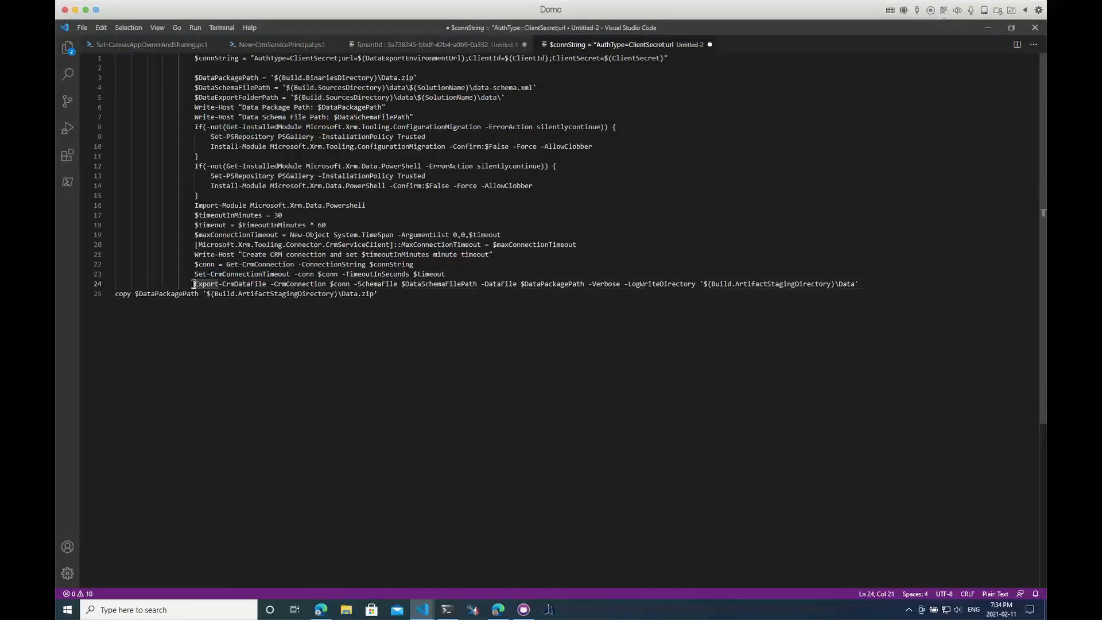
left_click(115, 58, "alt+shift")
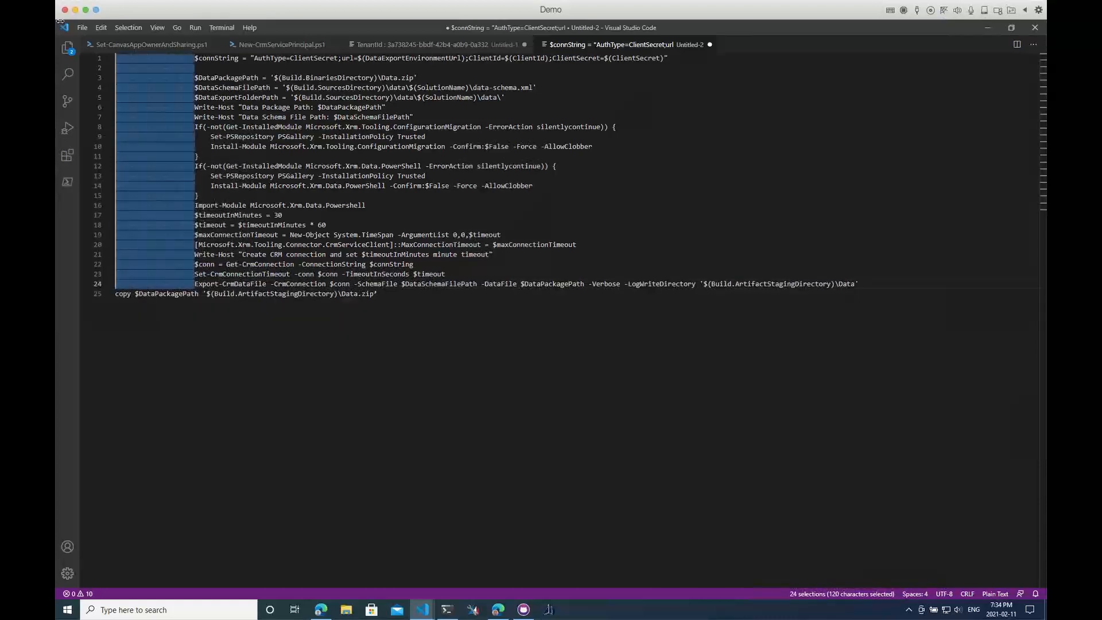
key("BackSpace")
Copy the whole cleaned-up script into the Export Data Package task's inline script in Azure DevOps, replacing the sample commands.
key("ctrl+a")
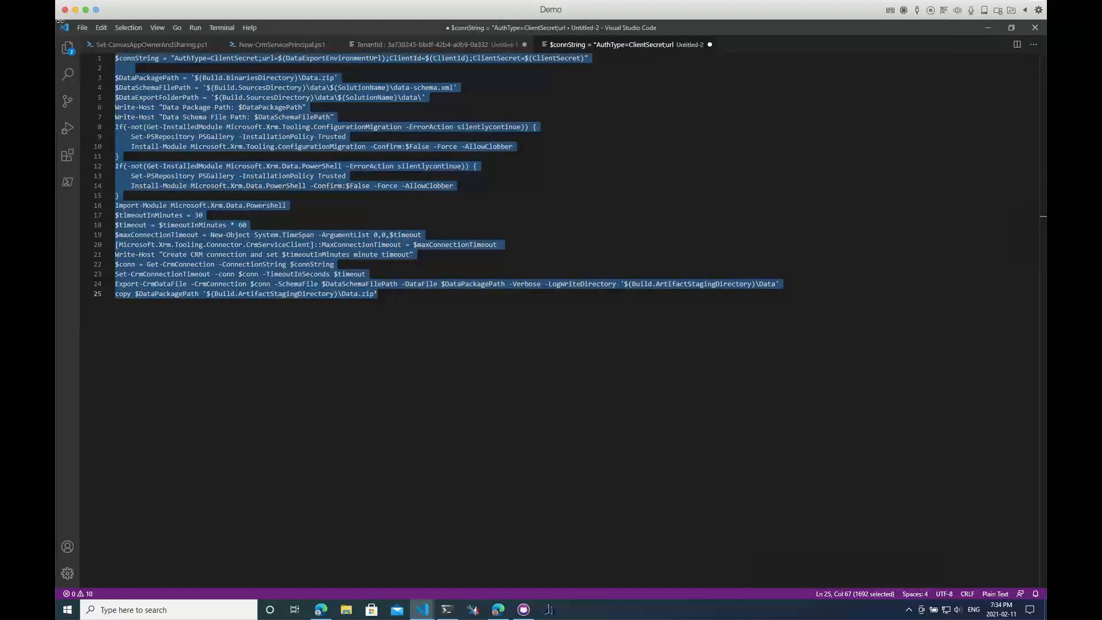
key("alt+Tab")
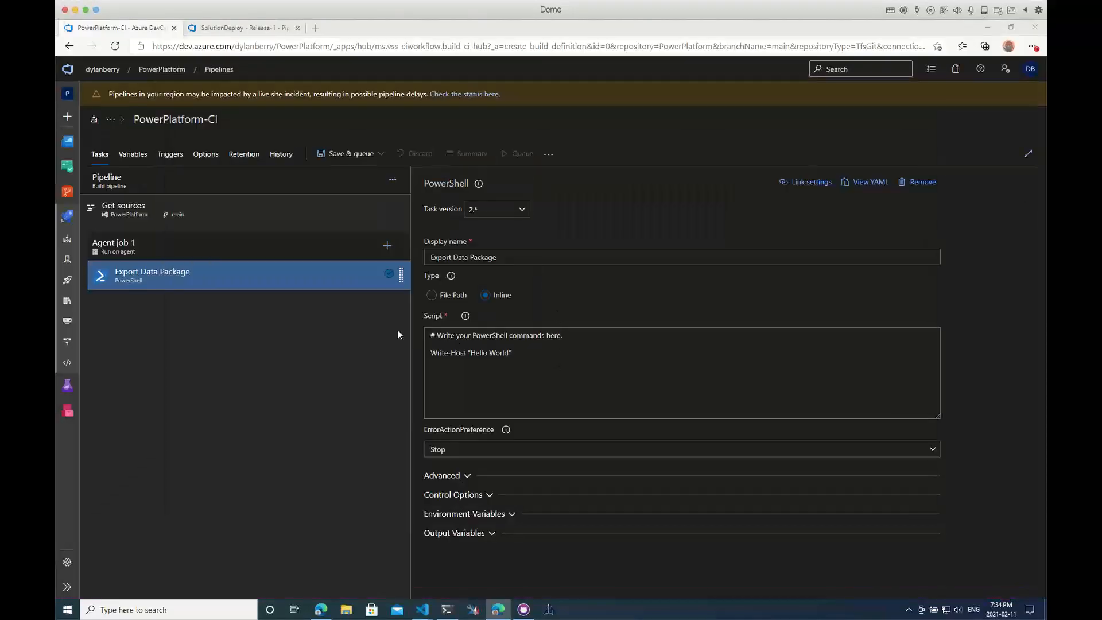
key("ctrl+a")
key("ctrl+v")
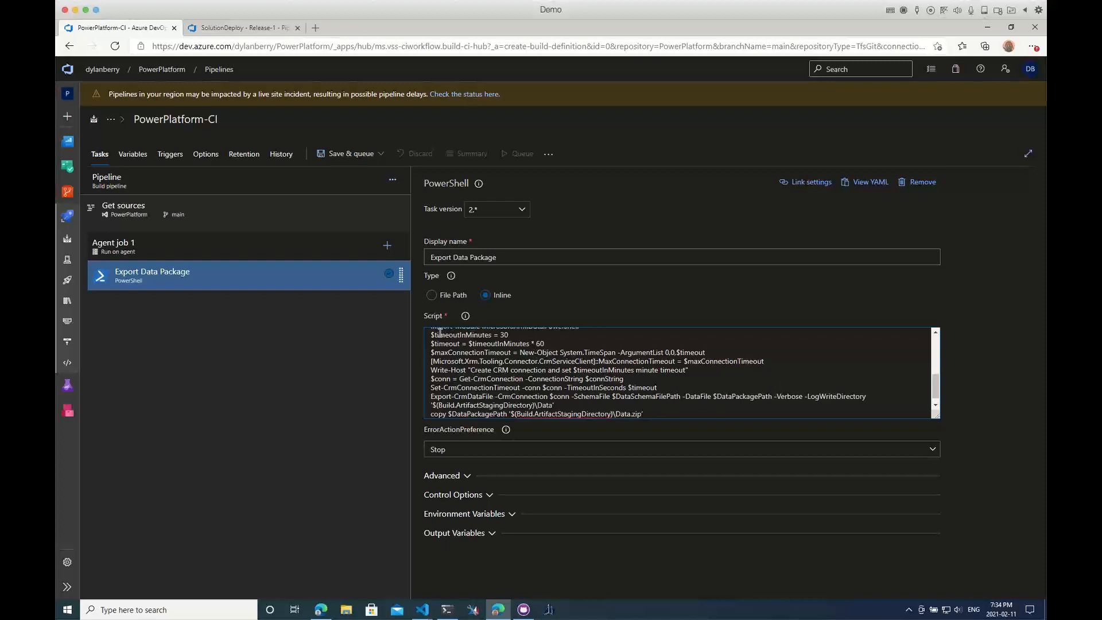
Allow scripts in Agent job 1 to access the OAuth token.
left_click(159, 255)
scroll(507, 540, "down", 2)
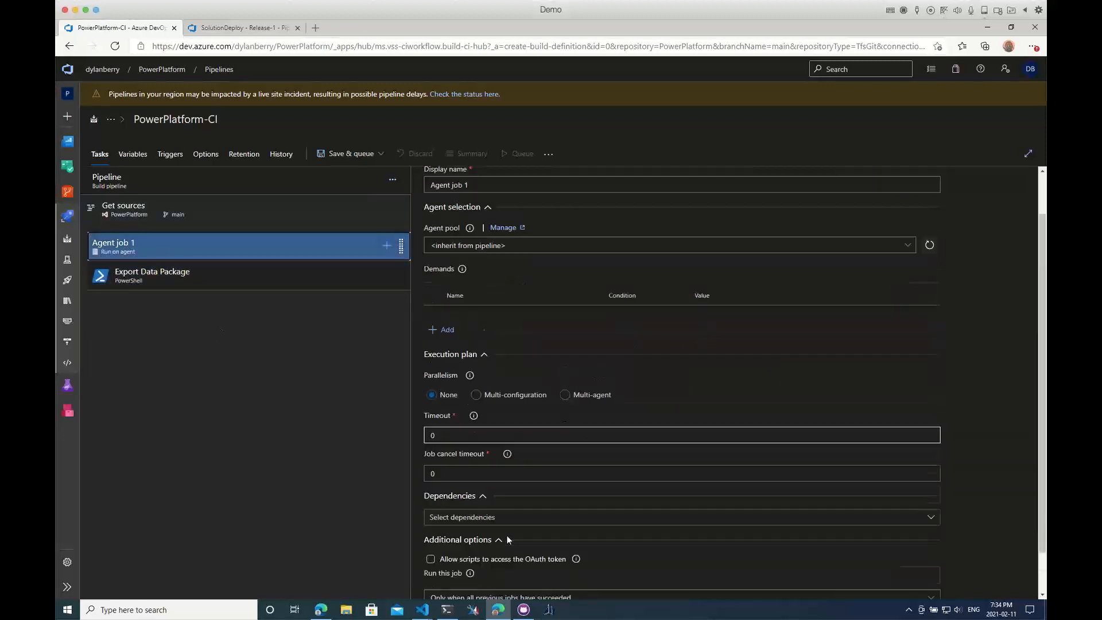
left_click(432, 512)
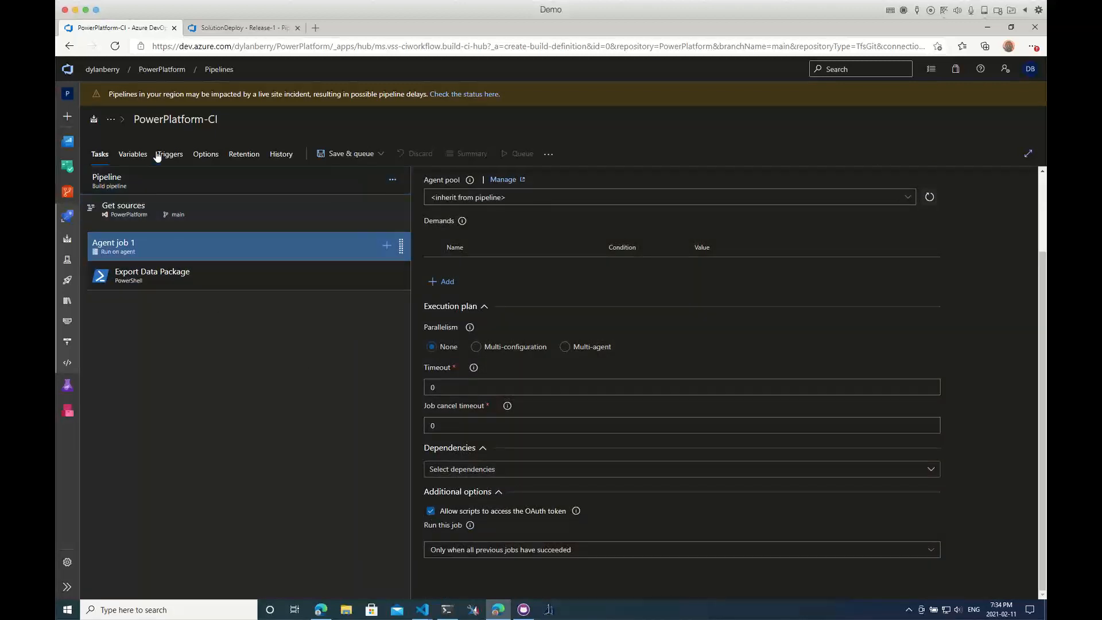
Add a pipeline variable named SolutionName with the value ConferenceApp.
left_click(140, 157)
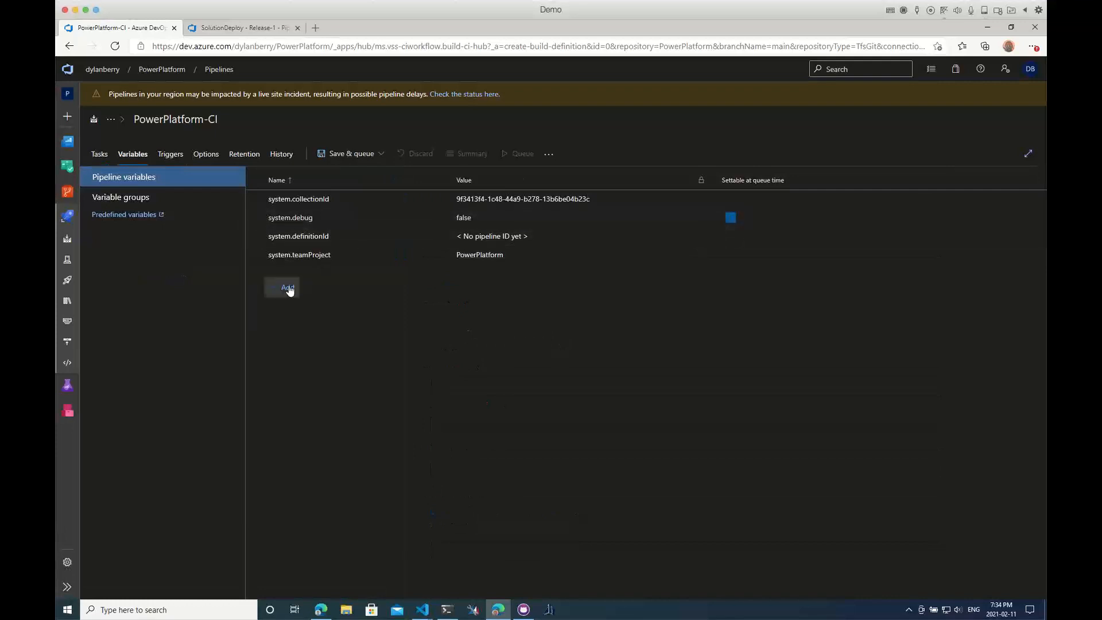
left_click(289, 284)
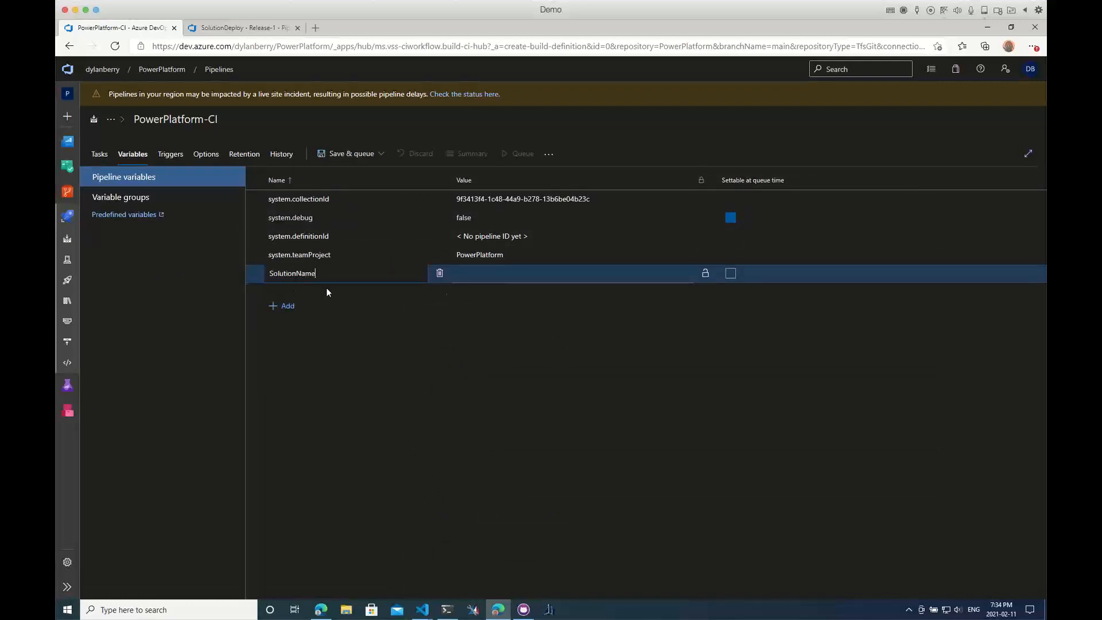
left_click(475, 269)
type("Co")
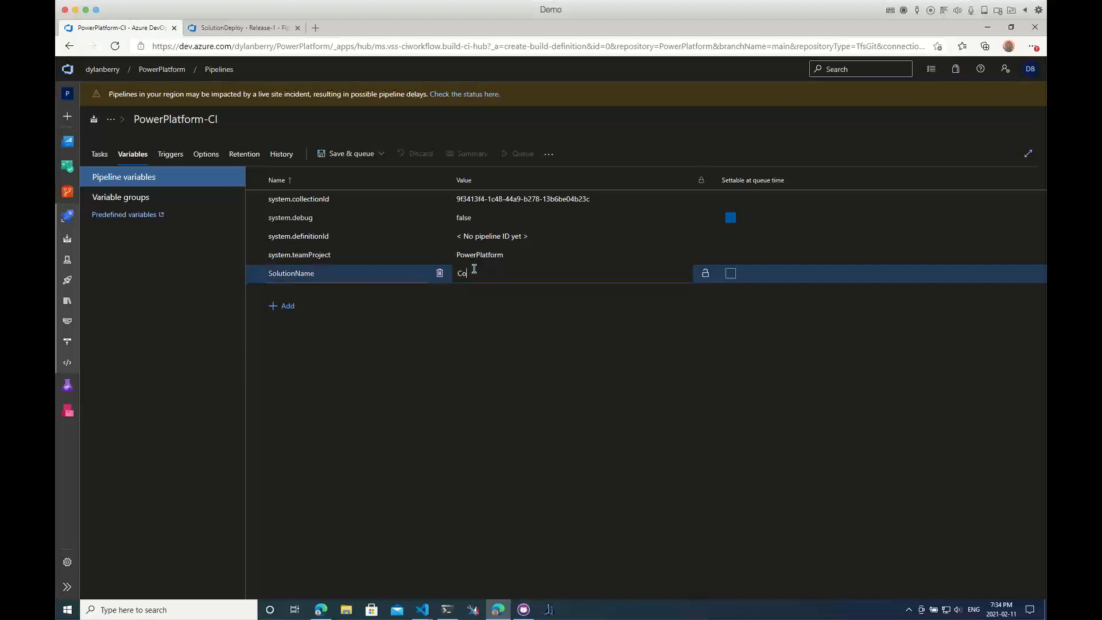
type("nference")
key("BackSpace")
type("nceApp")
left_click(295, 306)
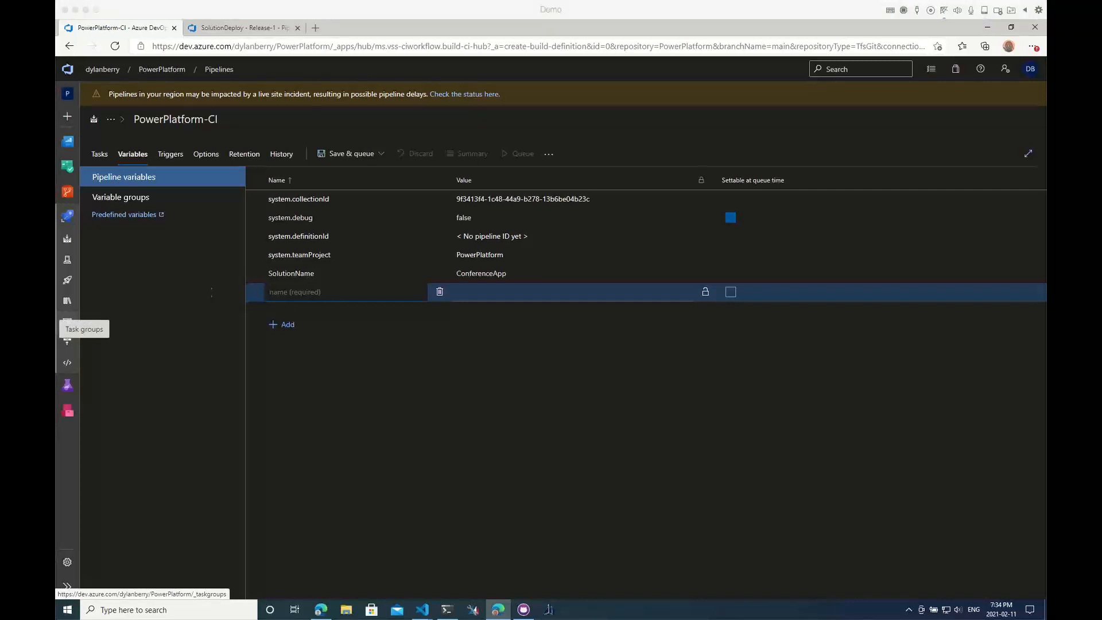
left_click(324, 293)
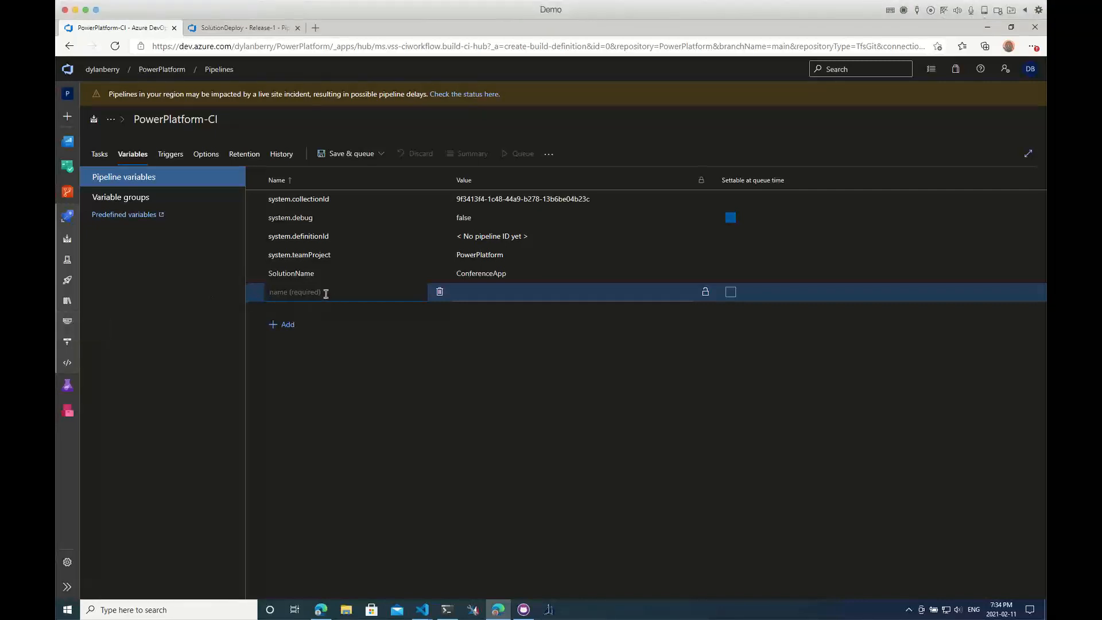
type("DataExportEnvironmentUrl")
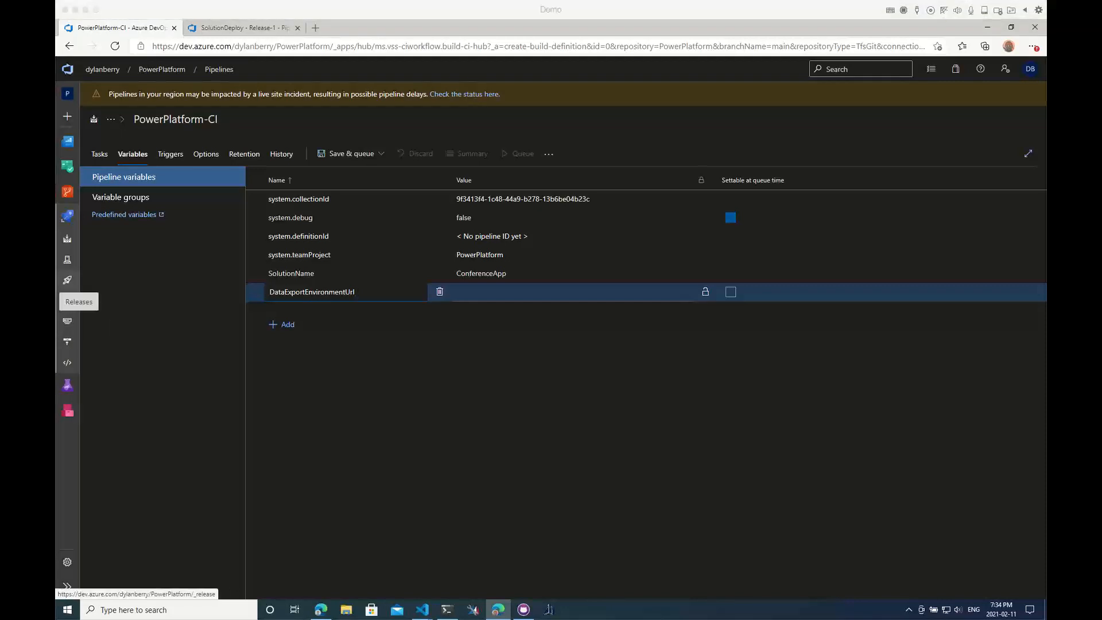
left_click(583, 294)
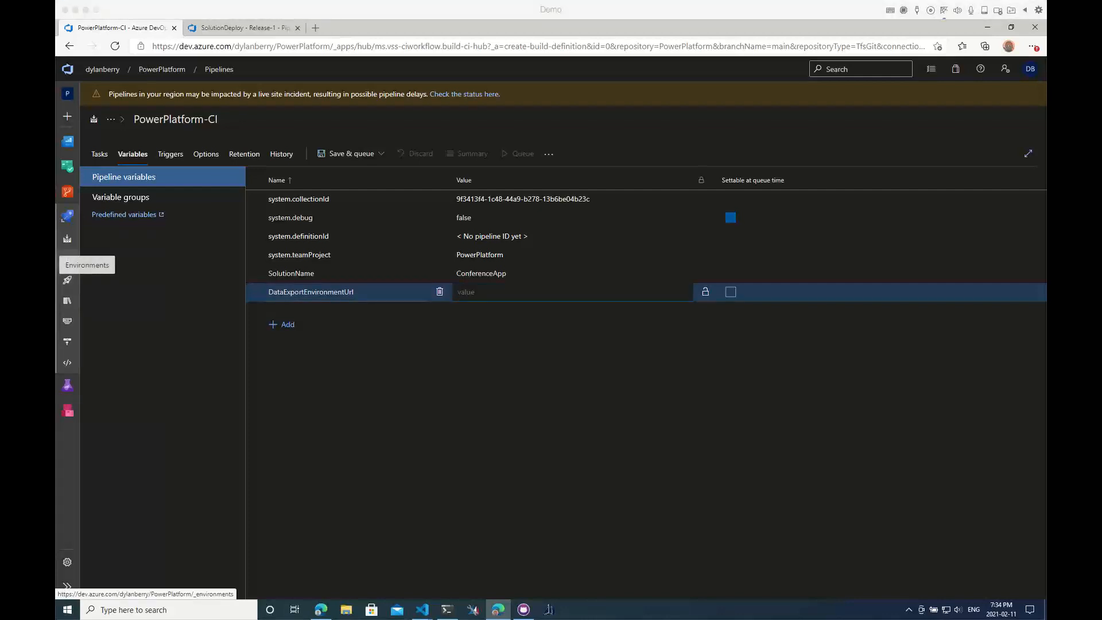
left_click(507, 292)
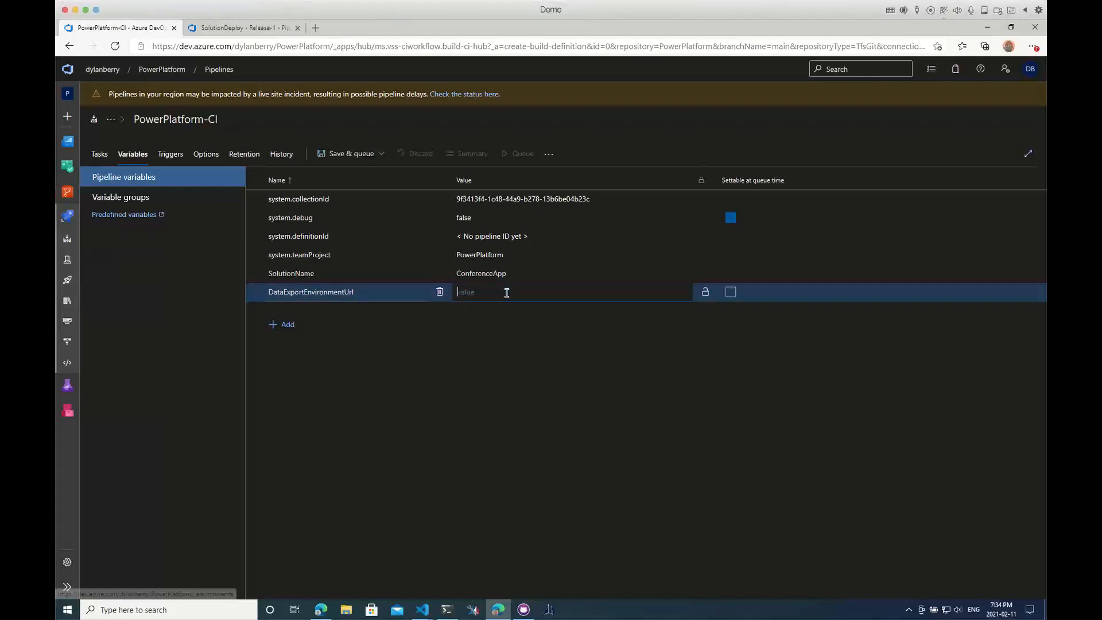
type("https://toentdevops-dev.crm3.dynamics.com/")
left_click(632, 319)
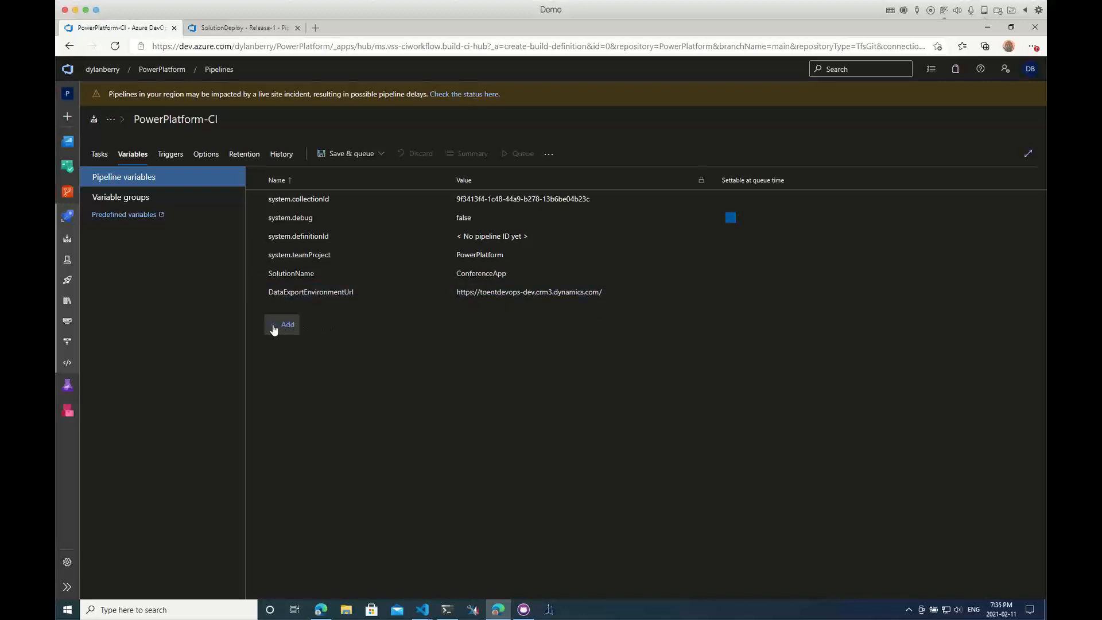
Find the Publish build artifacts task and add it to Agent job 1.
left_click(99, 154)
mouse_move(67, 167)
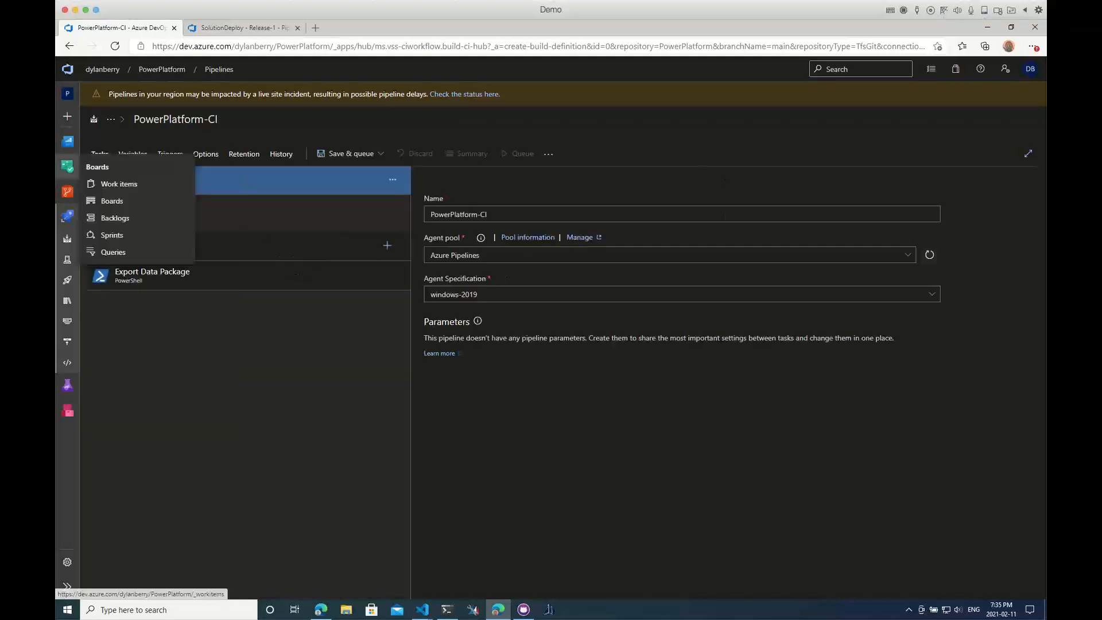
left_click(387, 246)
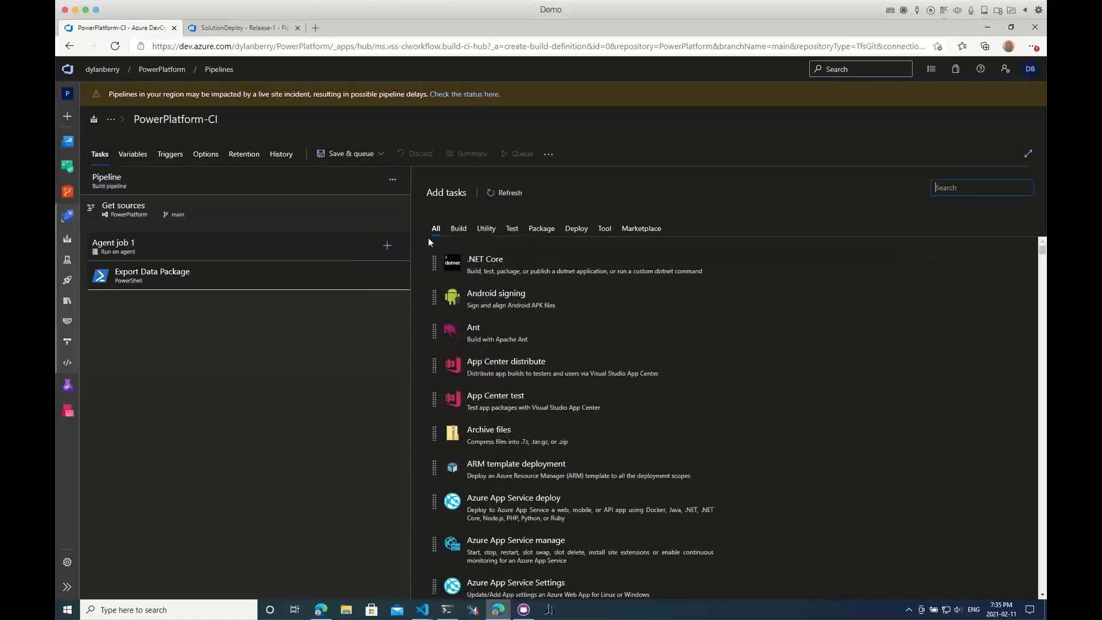
type("publish")
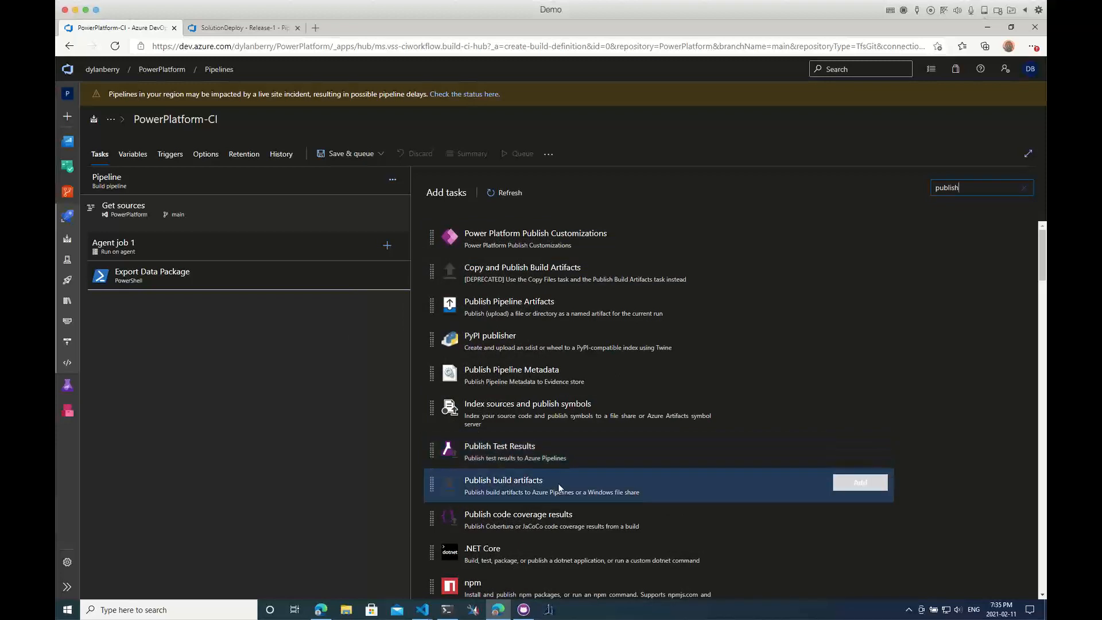
left_click(859, 482)
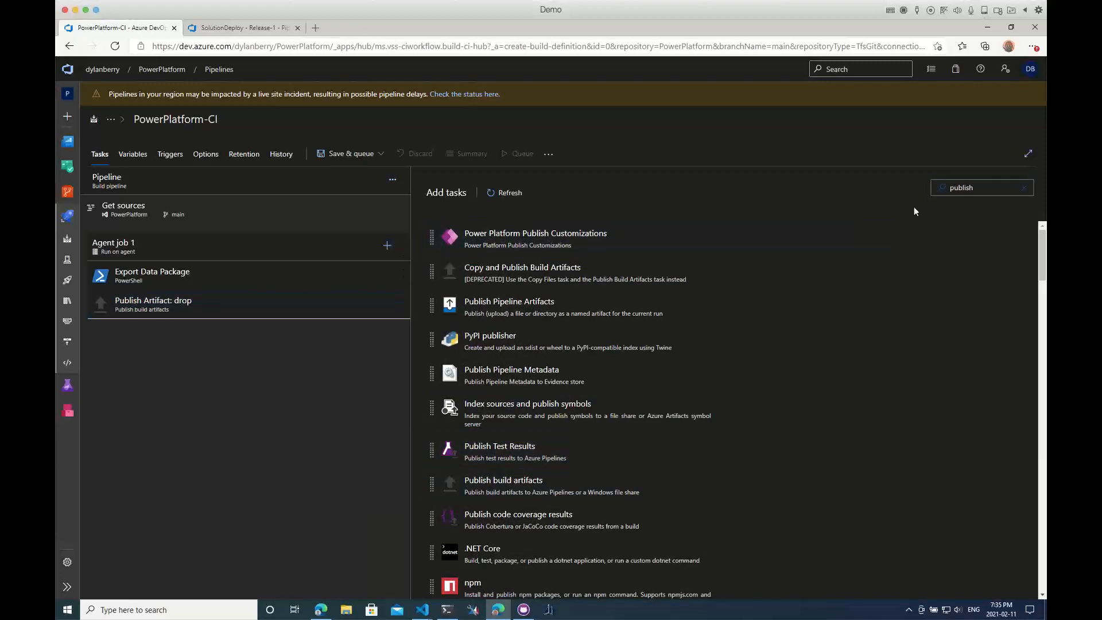
Find the PowerShell task and add a second one to Agent job 1.
double_click(972, 186)
type("p")
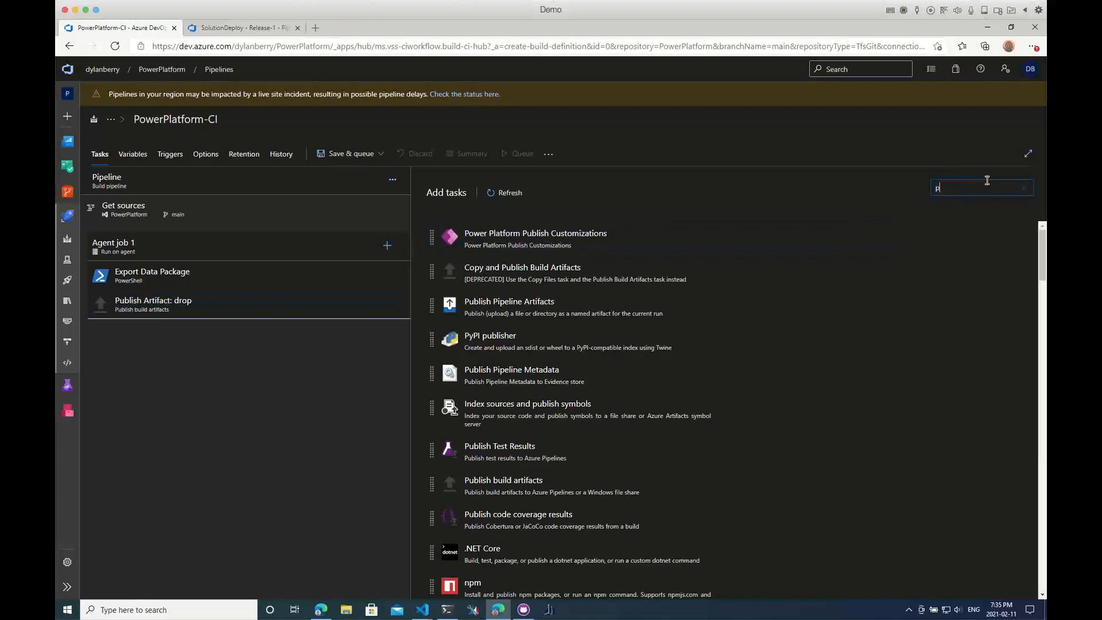
type("owershell")
mouse_move(668, 236)
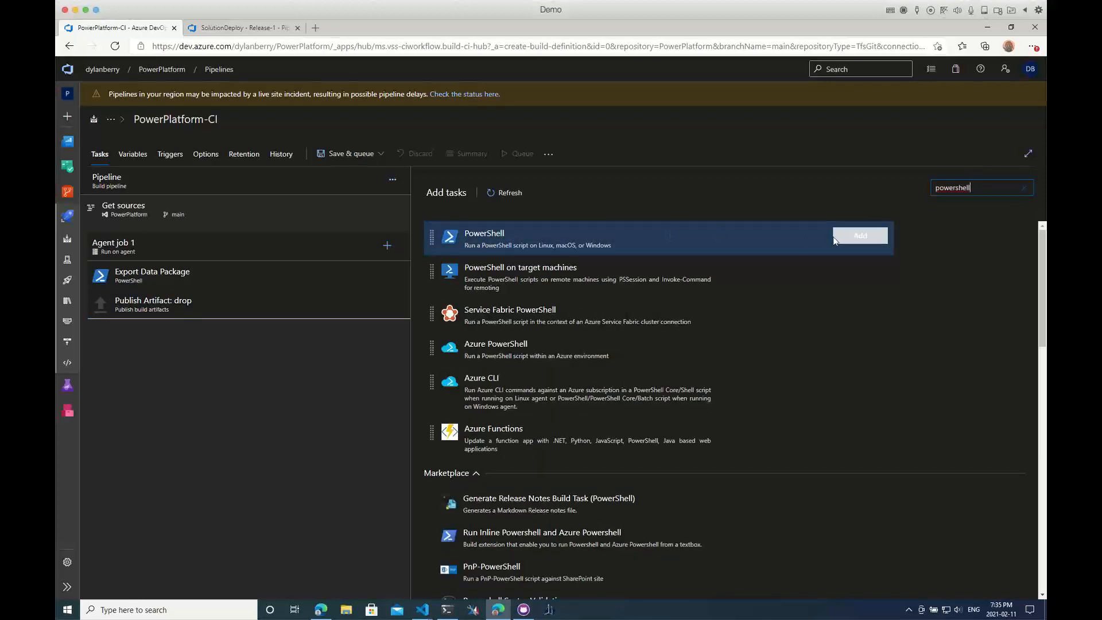
left_click(857, 238)
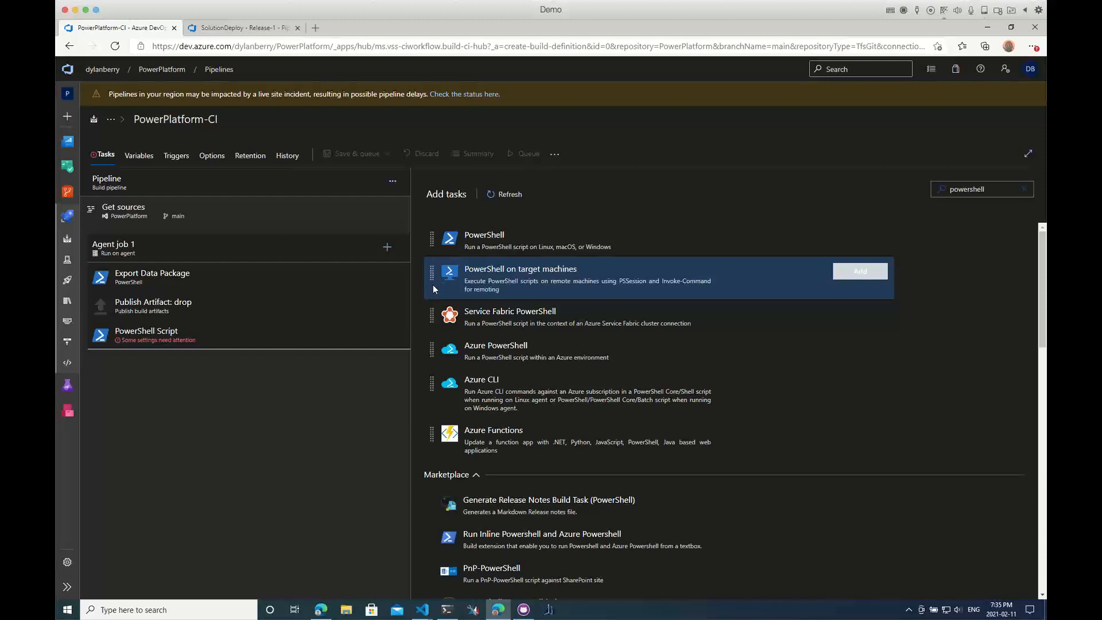
Add an Extract files task to Agent job 1 and move it above the new PowerShell Script task.
left_click(988, 190)
double_click(987, 187)
type("extract")
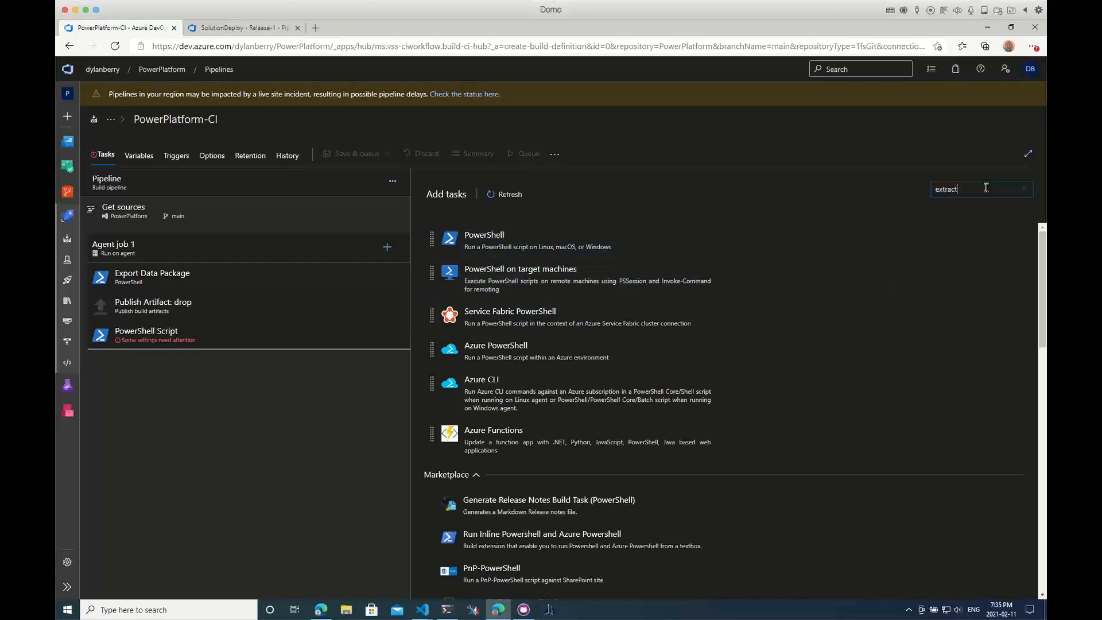
left_click(862, 239)
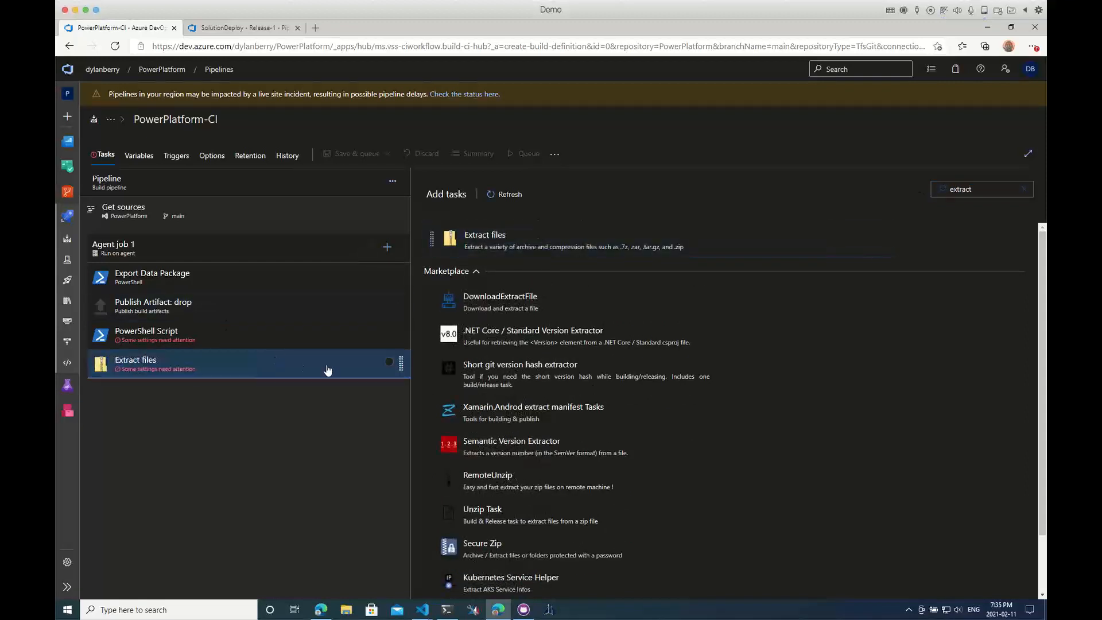
left_click(402, 359)
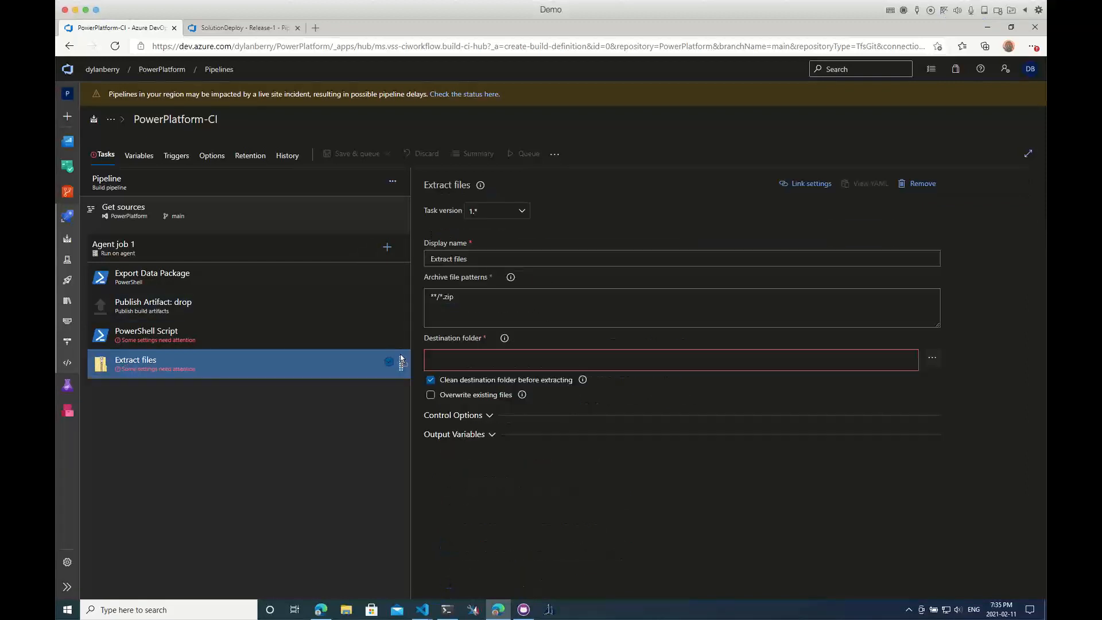
left_click_drag(402, 360, 442, 327)
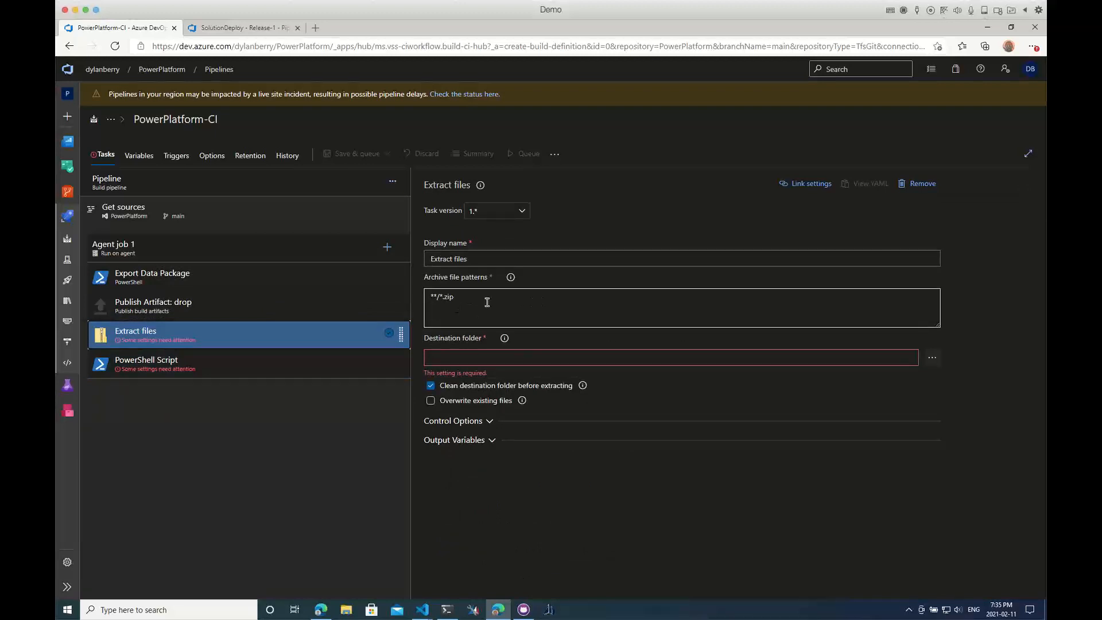
Check the variables used in the Export Data Package script and link the toentdevops variable group to the pipeline.
mouse_move(68, 385)
left_click(163, 281)
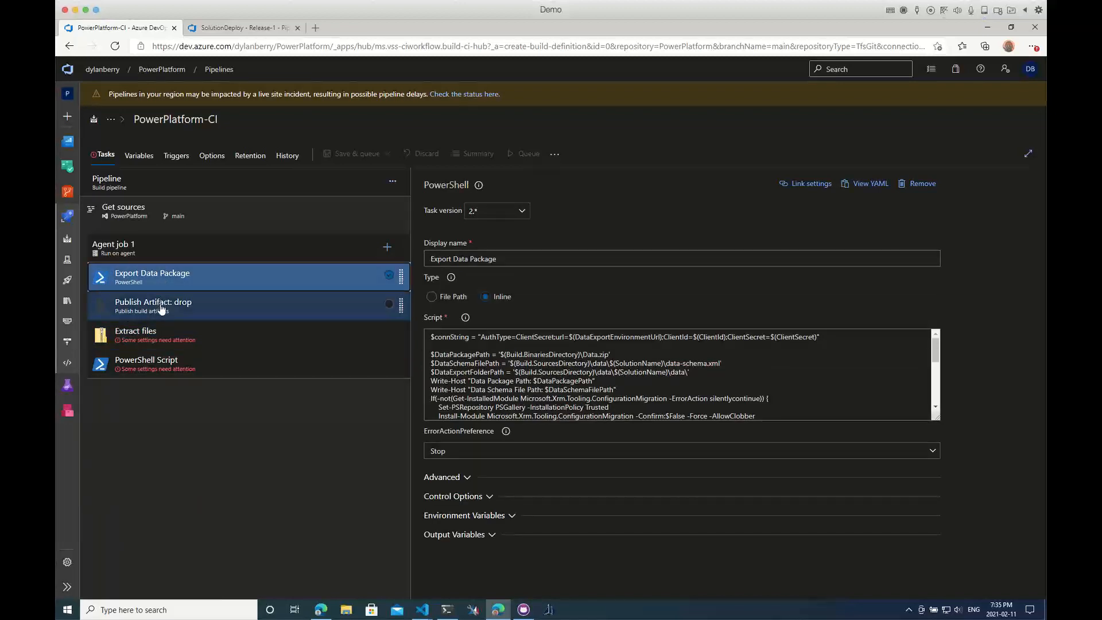
left_click(158, 308)
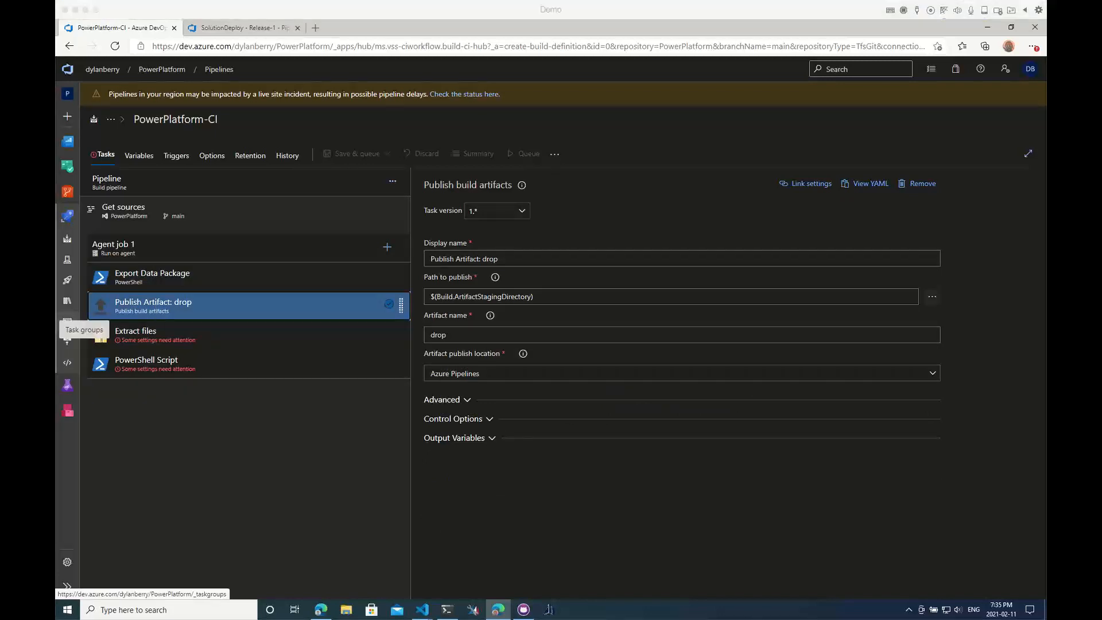
left_click(145, 282)
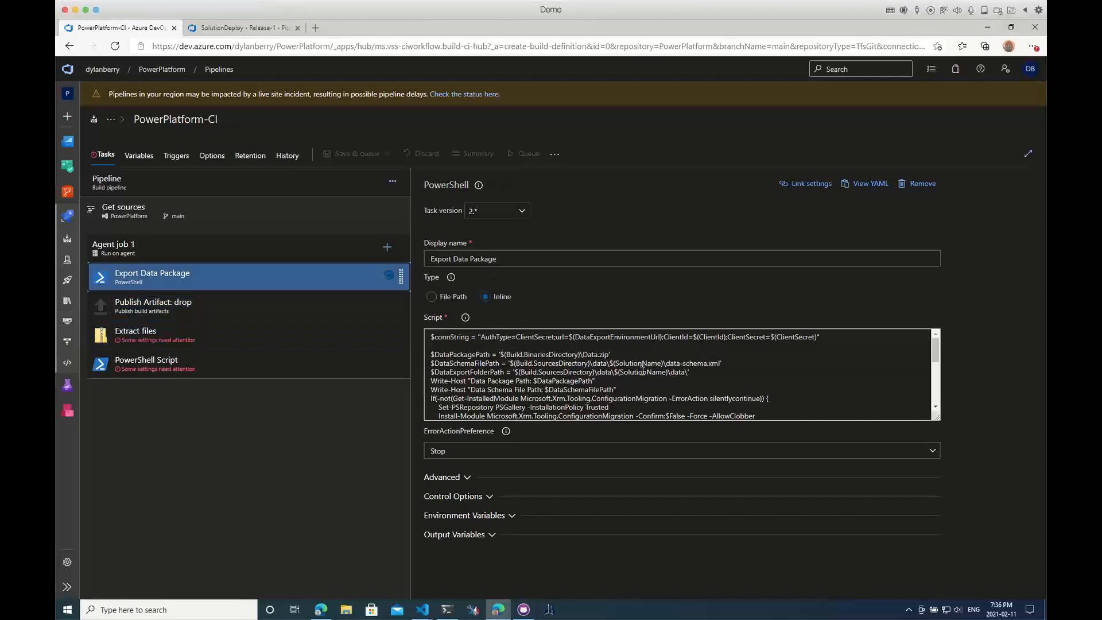
left_click(141, 158)
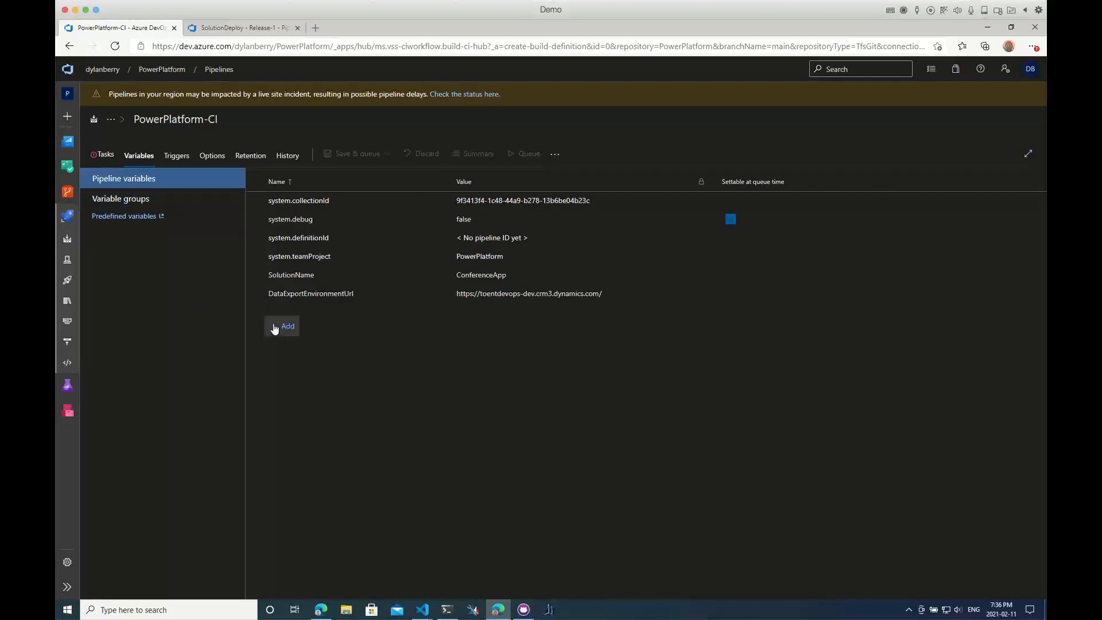
left_click(140, 201)
left_click(316, 212)
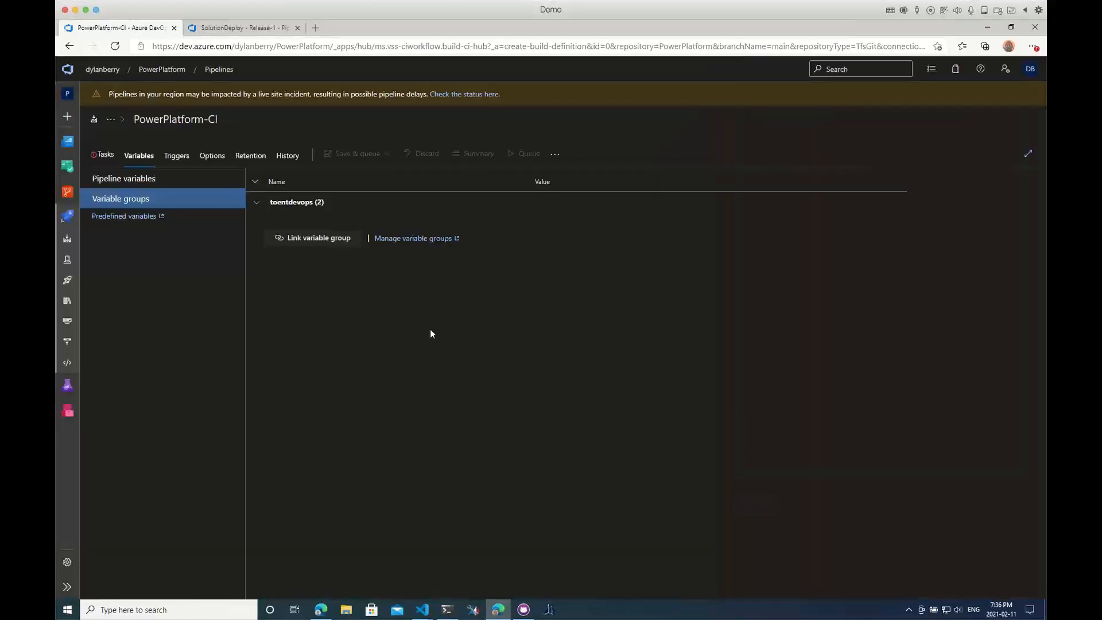
Examine the Export Data Package script, from the connection string and module installs to the Export-CrmDataFile and copy commands.
left_click(103, 155)
left_click(164, 277)
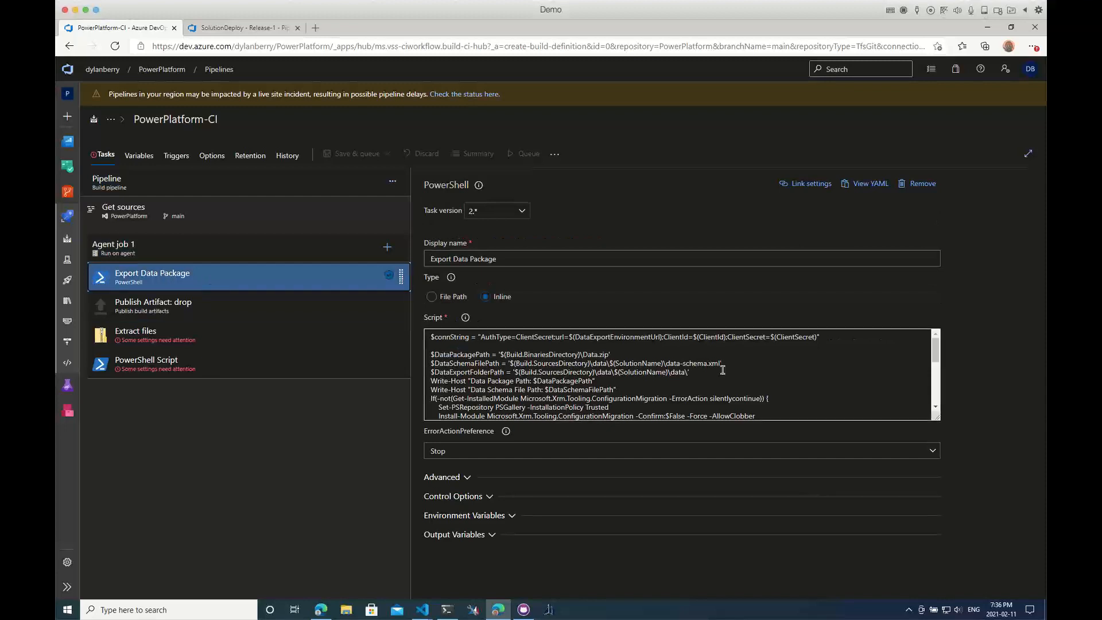
left_click_drag(824, 338, 426, 326)
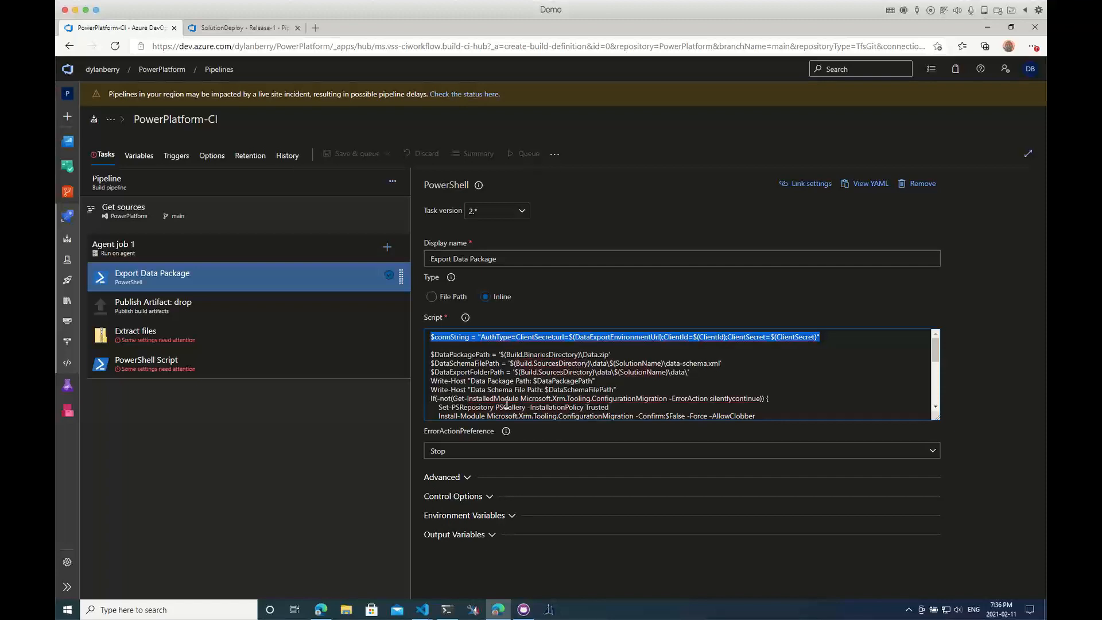
scroll(661, 400, "down", 3)
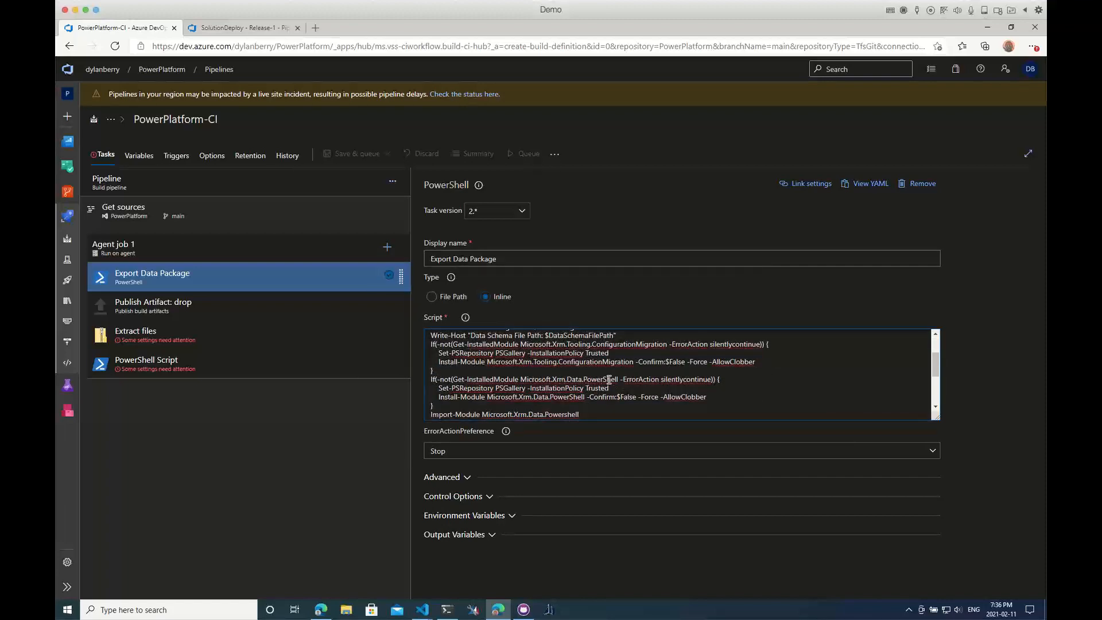
scroll(623, 382, "down", 3)
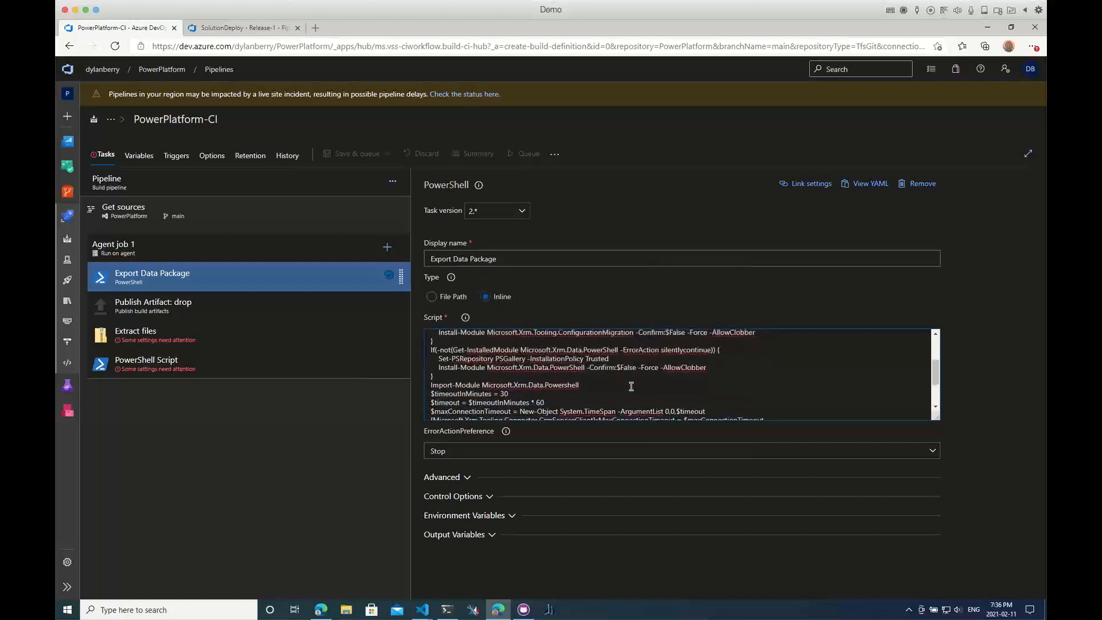
scroll(522, 377, "down", 2)
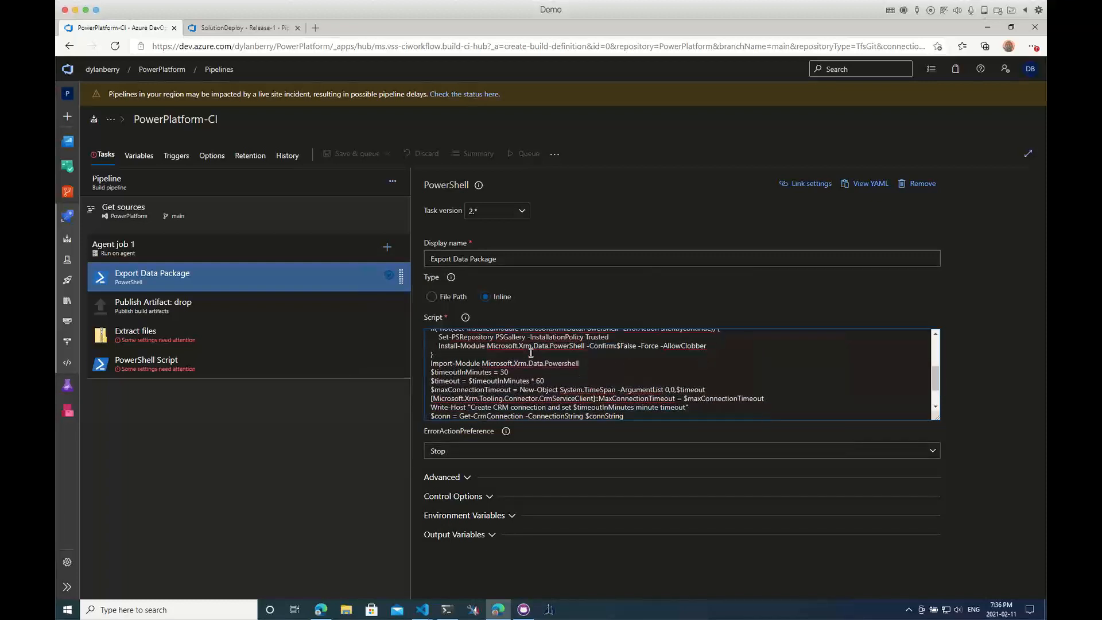
scroll(517, 383, "down", 3)
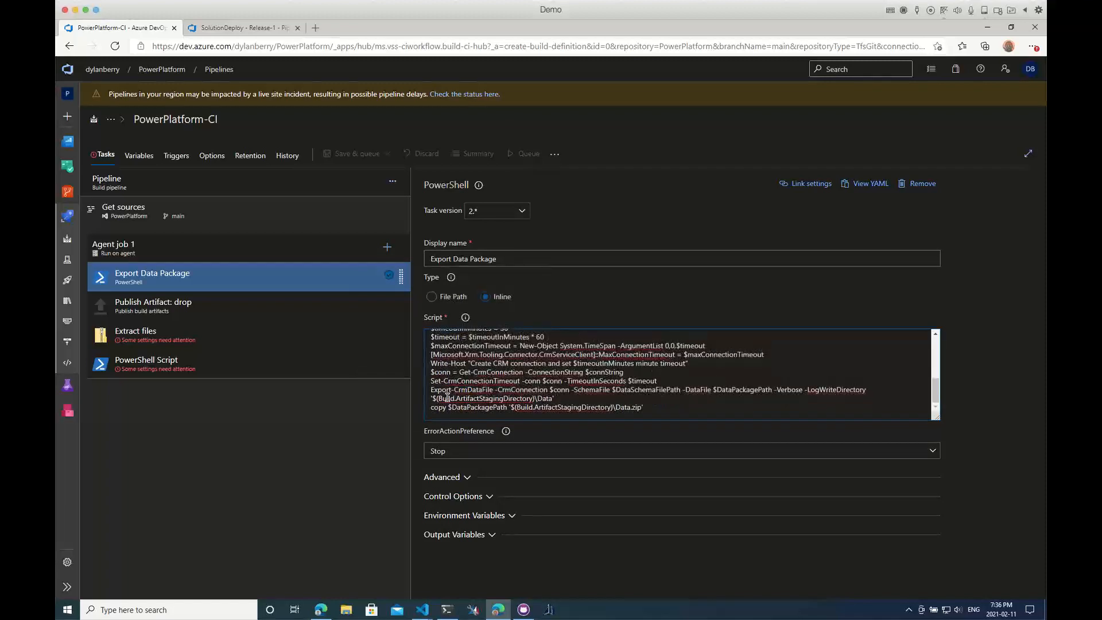
left_click_drag(432, 388, 610, 397)
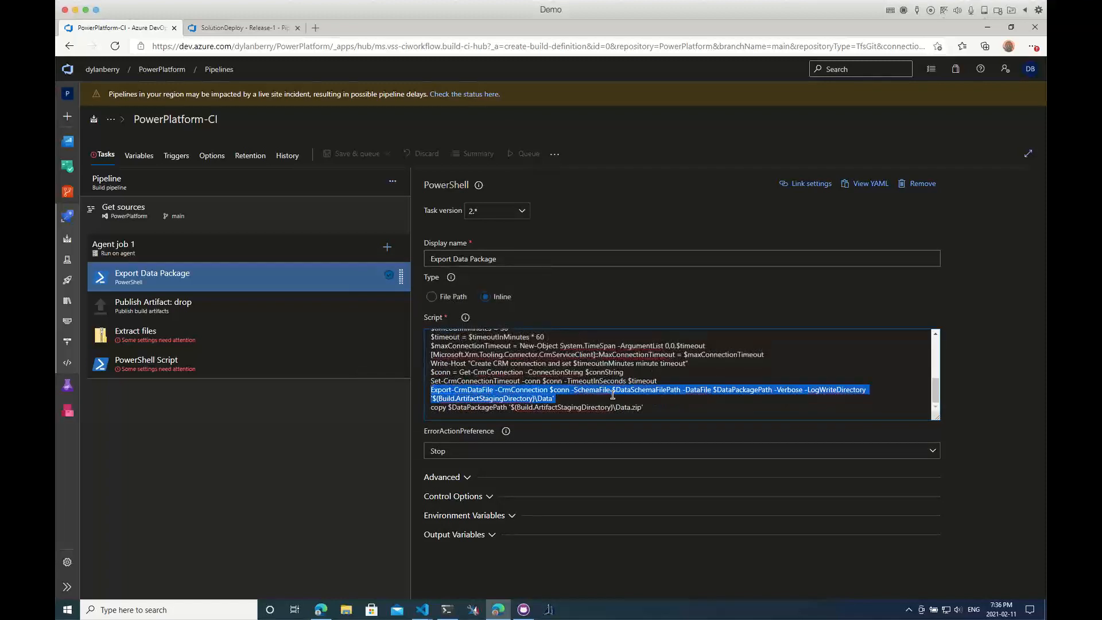
left_click(596, 400)
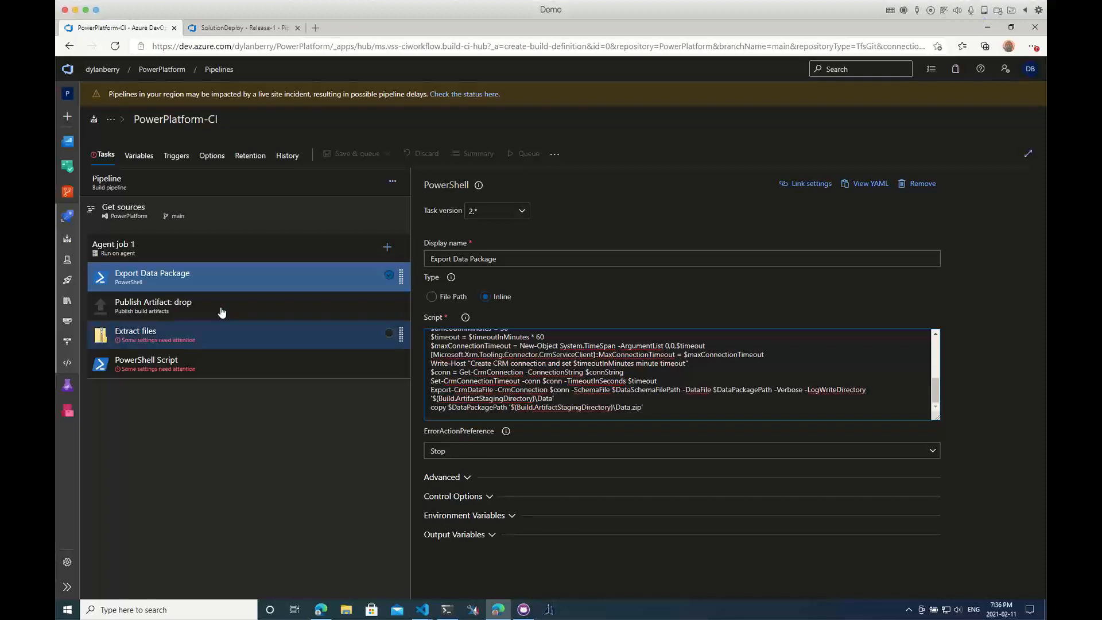
Set the Extract files task's archive pattern to $(Build.BinariesDirectory)\Data.zip and its destination folder to $(Build.SourcesDirectory)\data\$(SolutionName)\data\.
left_click(173, 306)
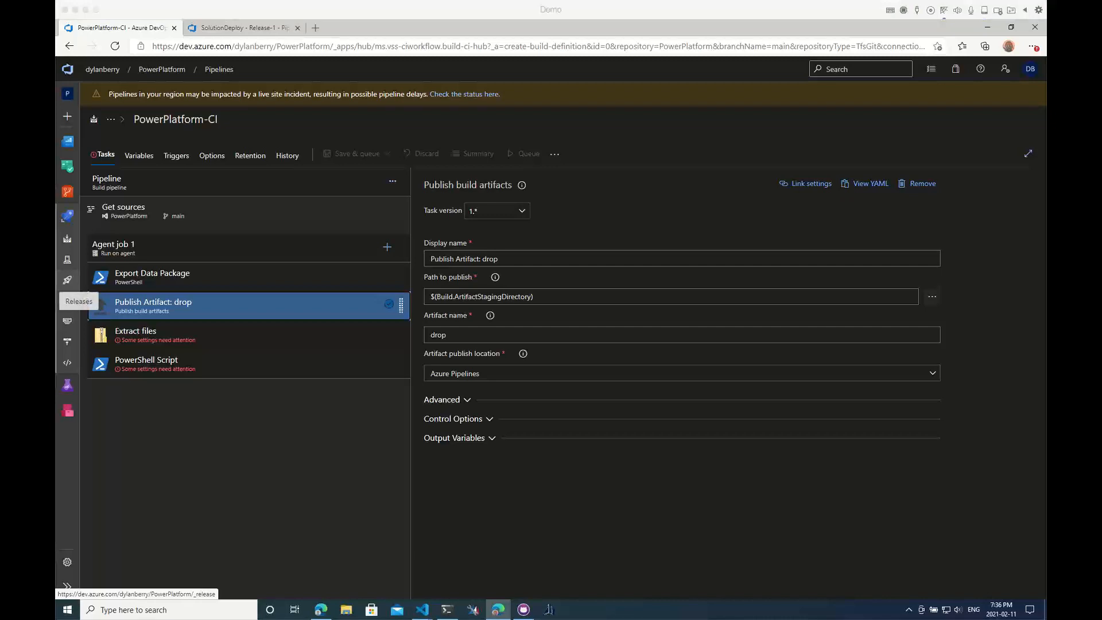
left_click(165, 340)
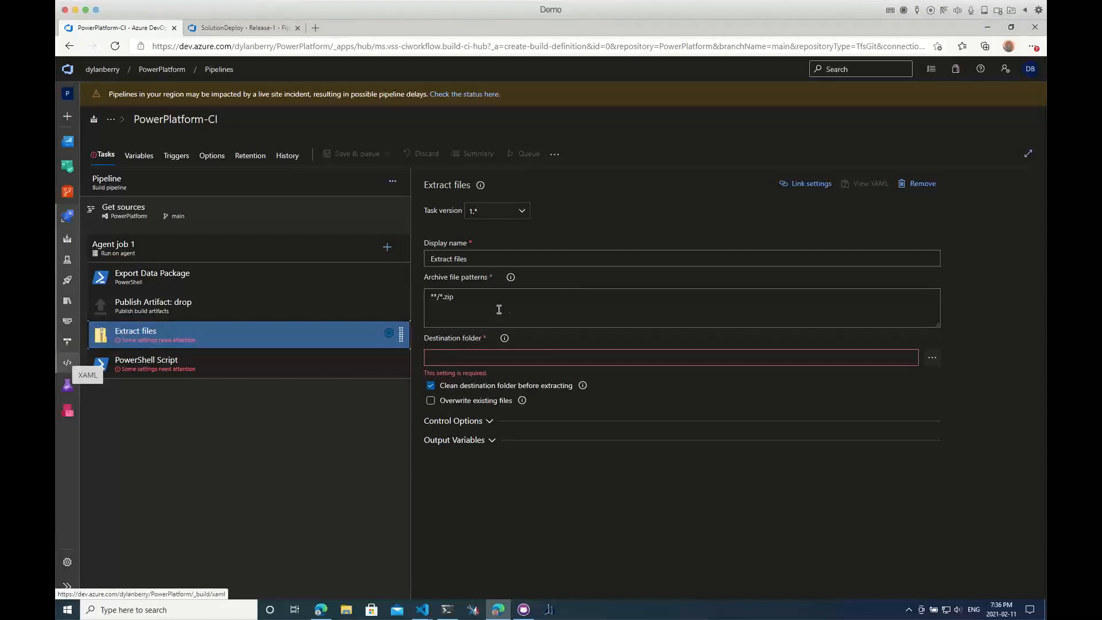
left_click_drag(500, 310, 398, 309)
type("$(Build.BinariesDirectory)\\Data.zip")
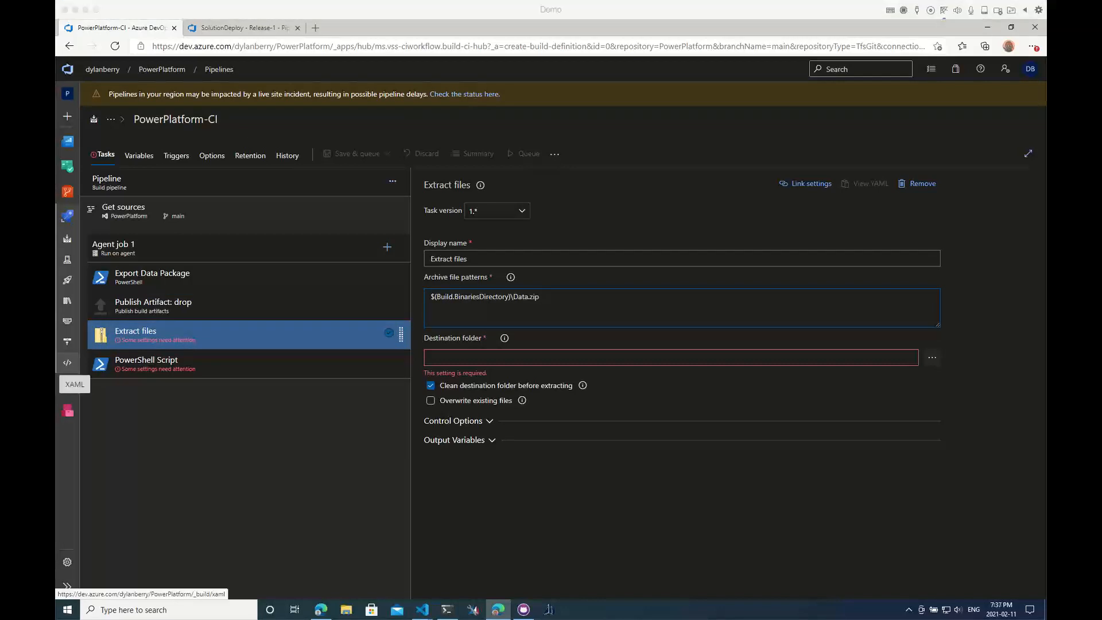
left_click(485, 358)
type("$(Build.SourcesDirectory)\\data\\$(SolutionName)\\data\\")
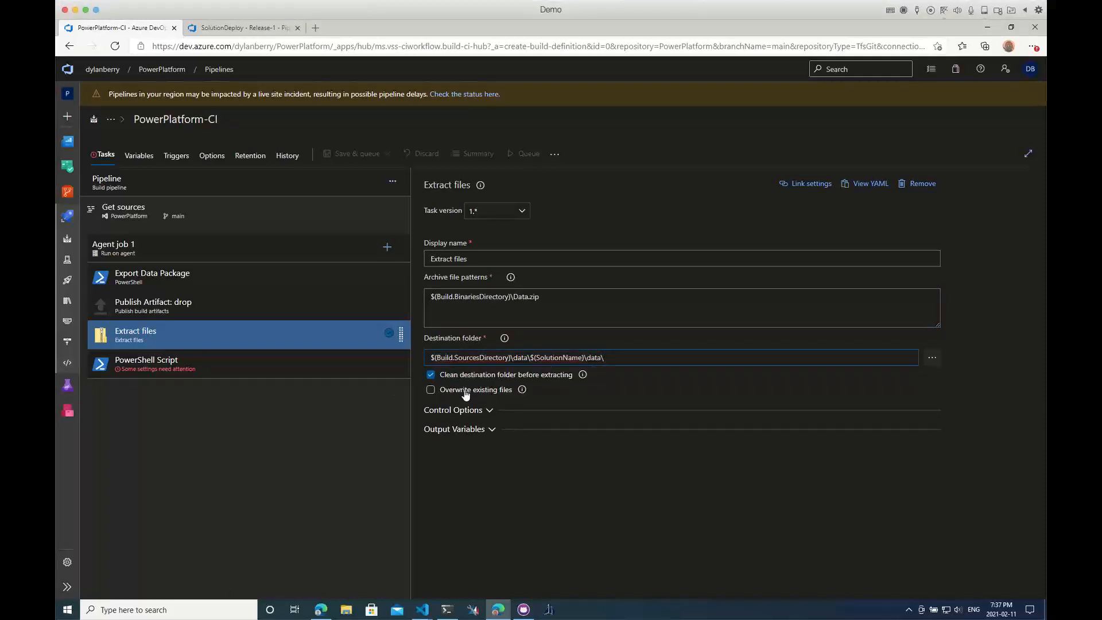
Change the display name of the PowerShell Script task to Commit Data Files.
left_click(228, 370)
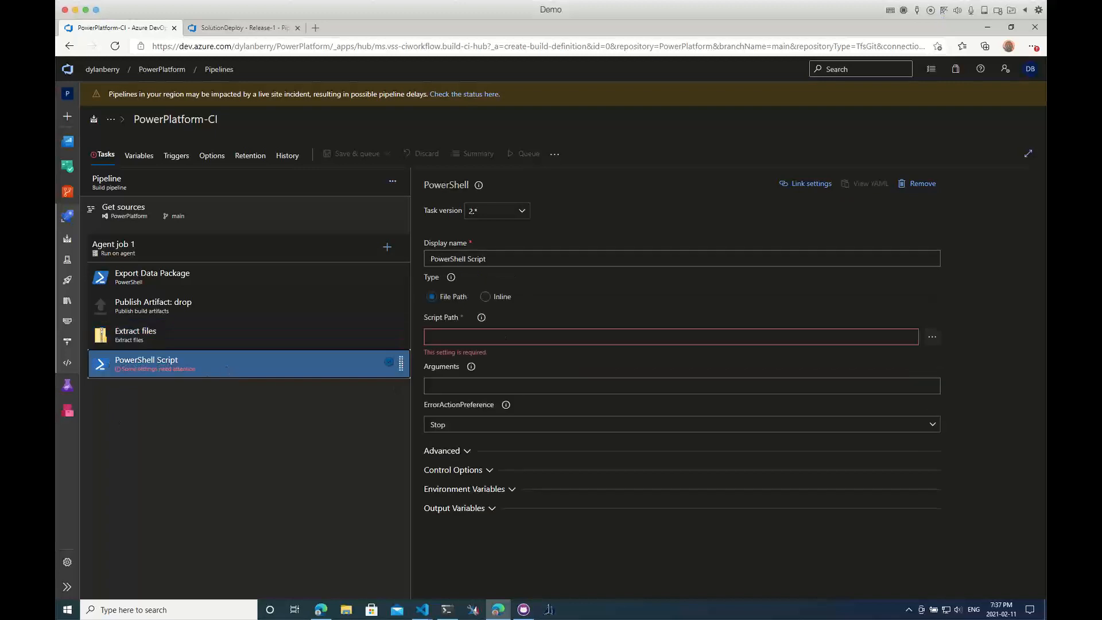
key("super+Tab")
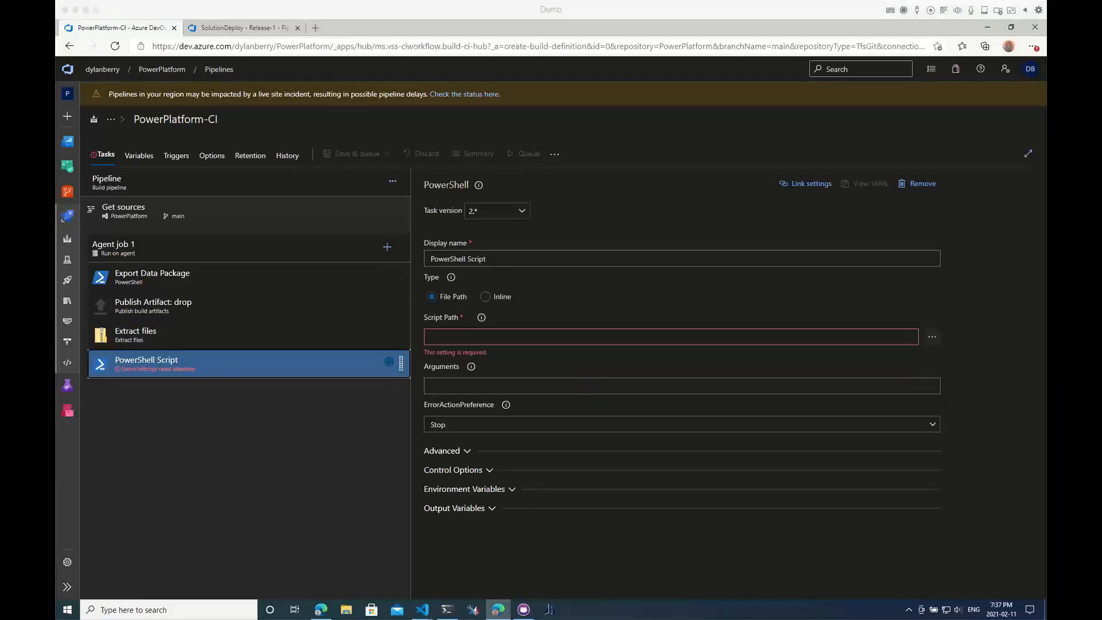
left_click_drag(488, 262, 429, 257)
type("Commit Data Files")
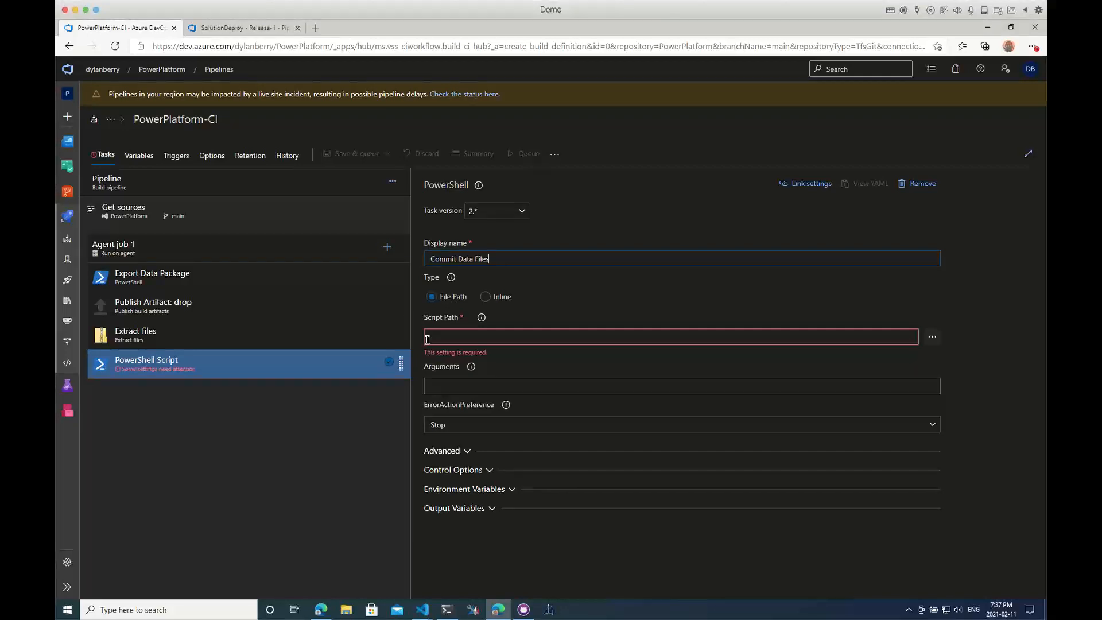
In Visual Studio Code, replace the export script with the git export-branch commit script, strip its leading indentation and copy it all.
key("super+Tab")
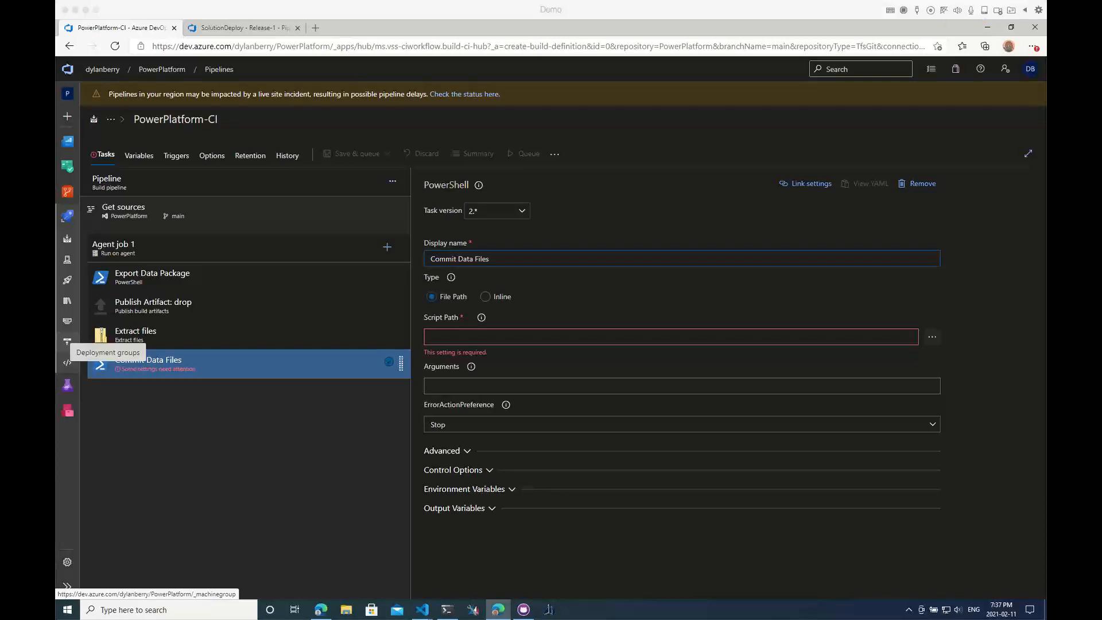
left_click(422, 610)
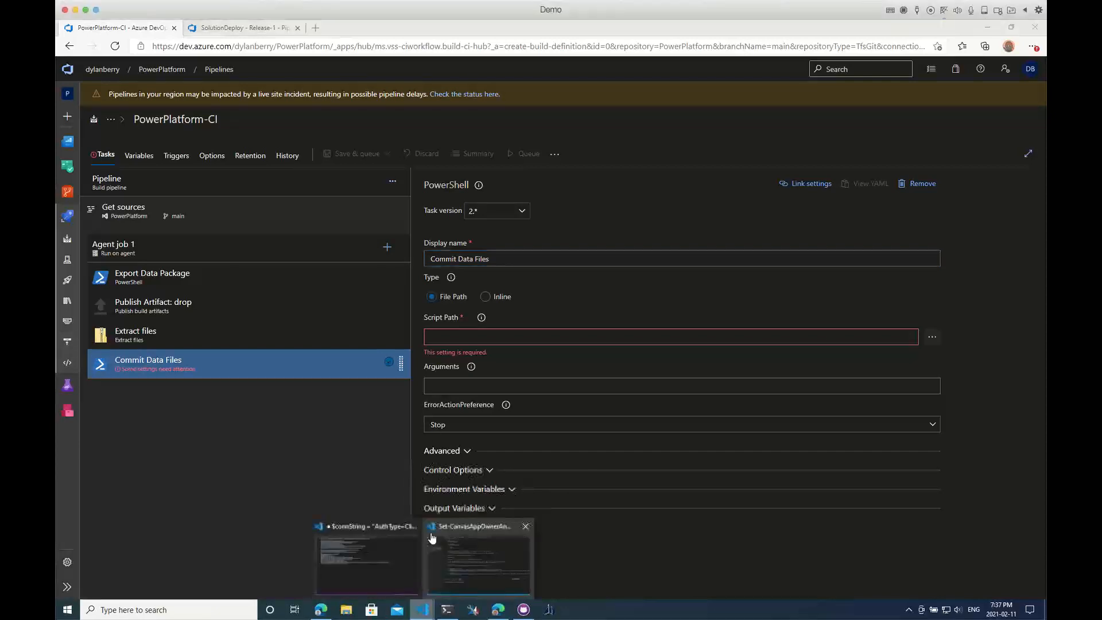
left_click(377, 542)
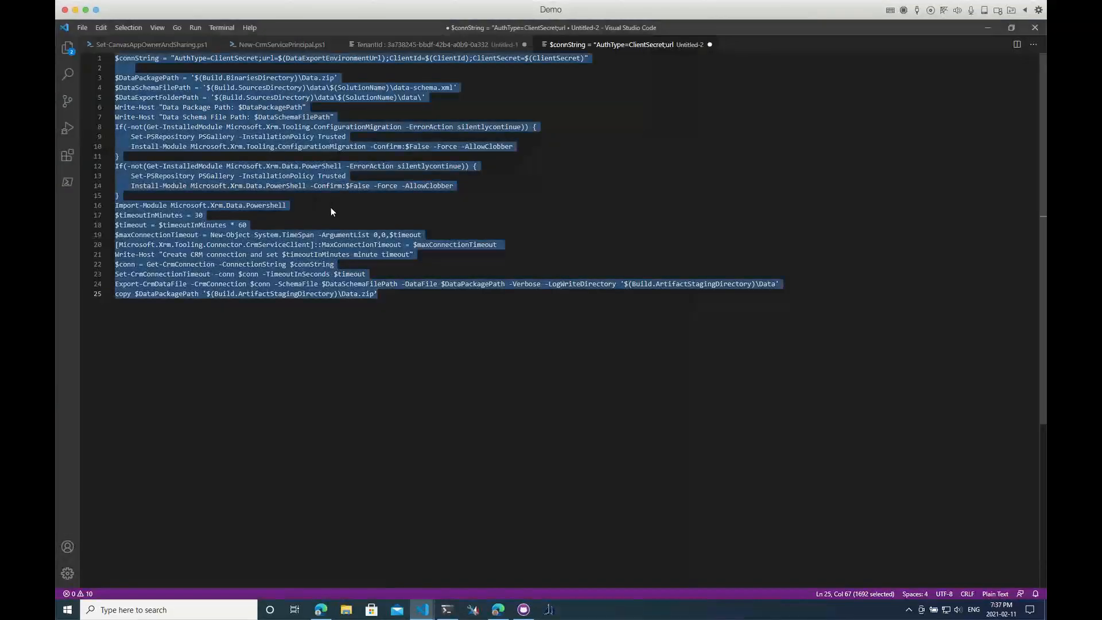
key("ctrl+v")
left_click(195, 58)
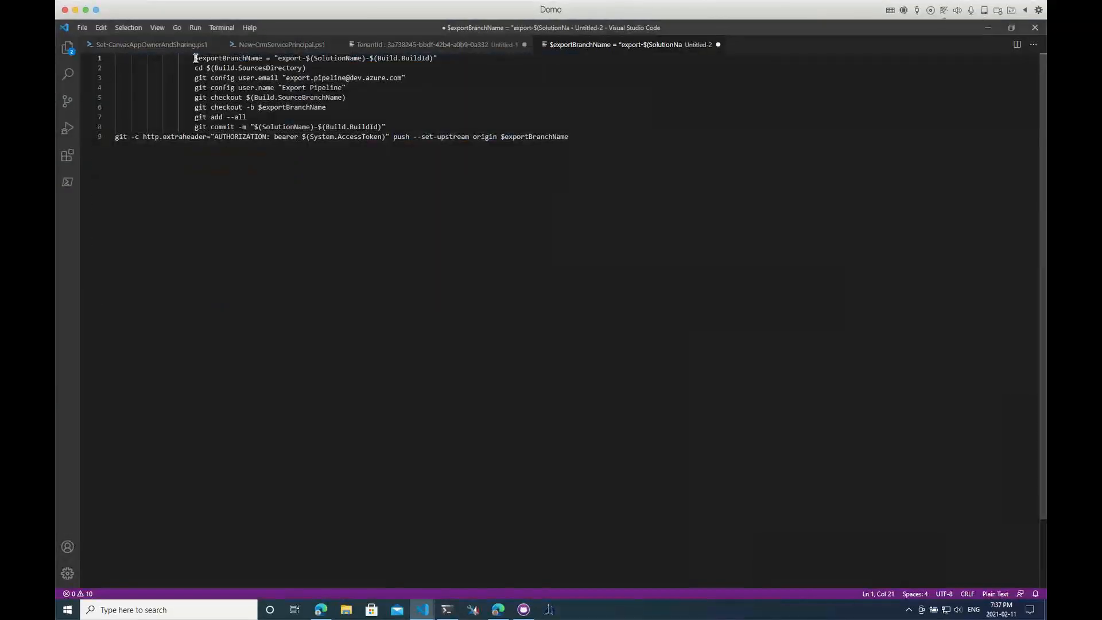
left_click_drag(195, 58, 67, 128)
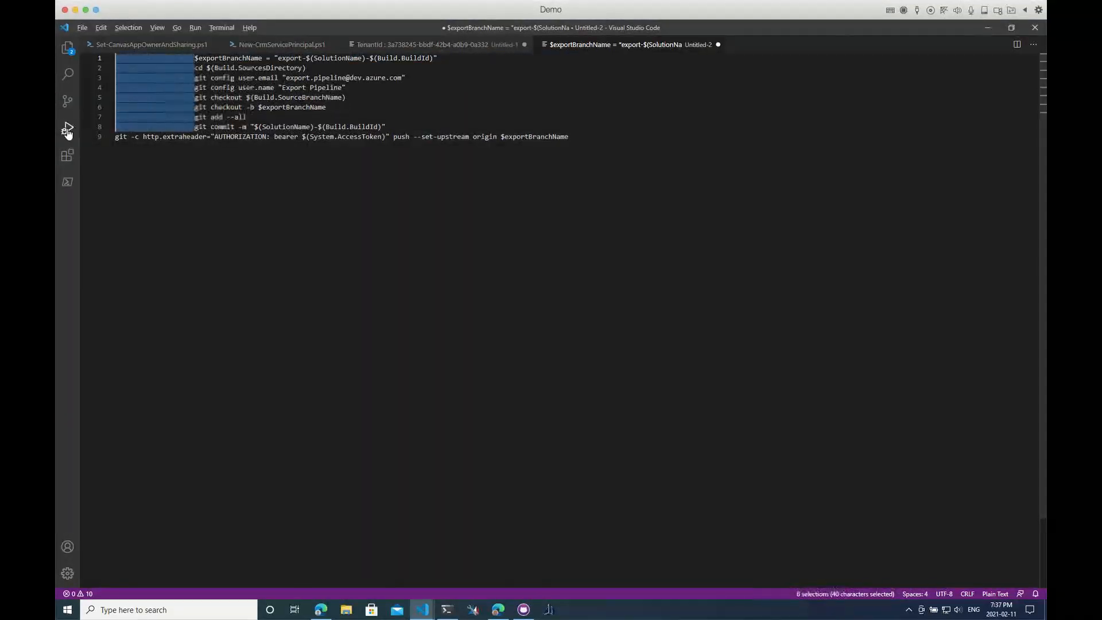
key("BackSpace")
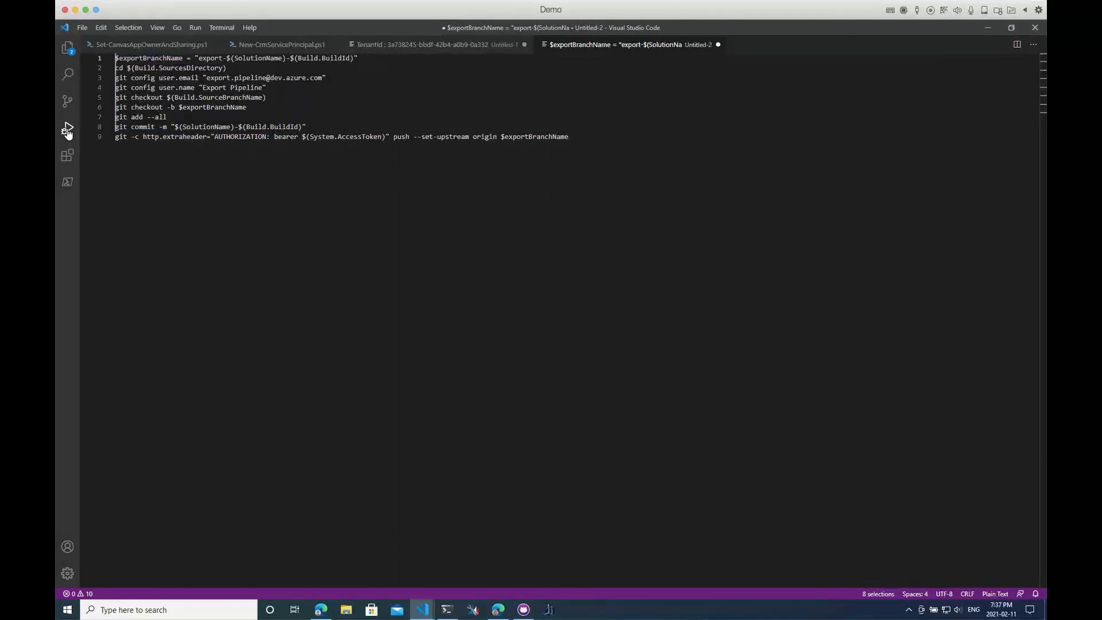
key("ctrl+a")
key("ctrl+c")
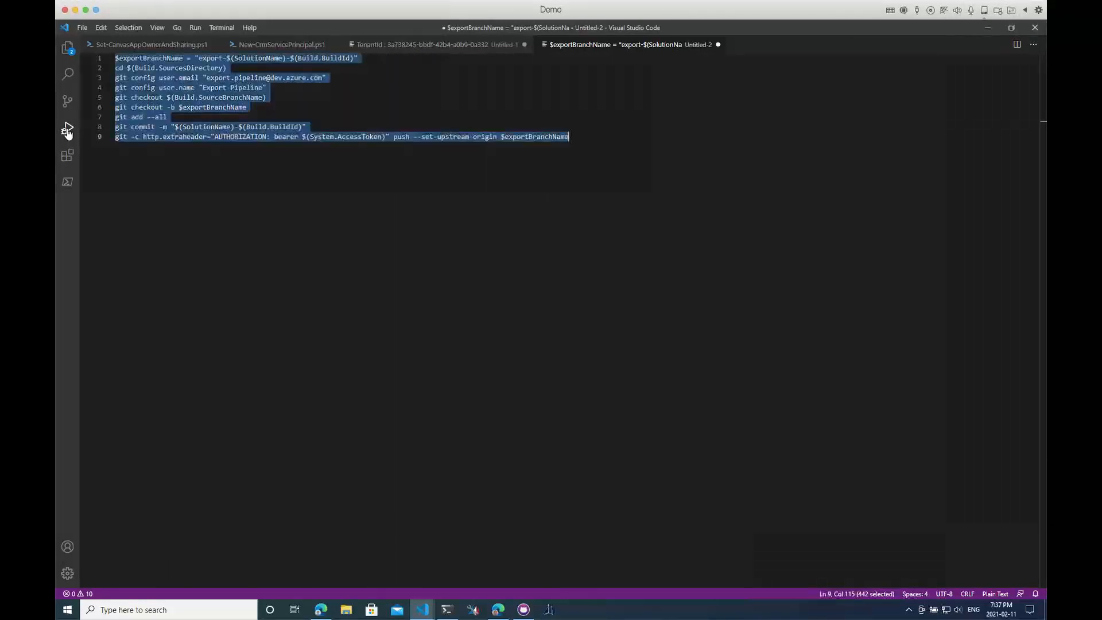
Back in Azure DevOps, make the Commit Data Files task inline and replace its default script with the copied git commit-and-push commands.
key("alt+Tab")
left_click(486, 297)
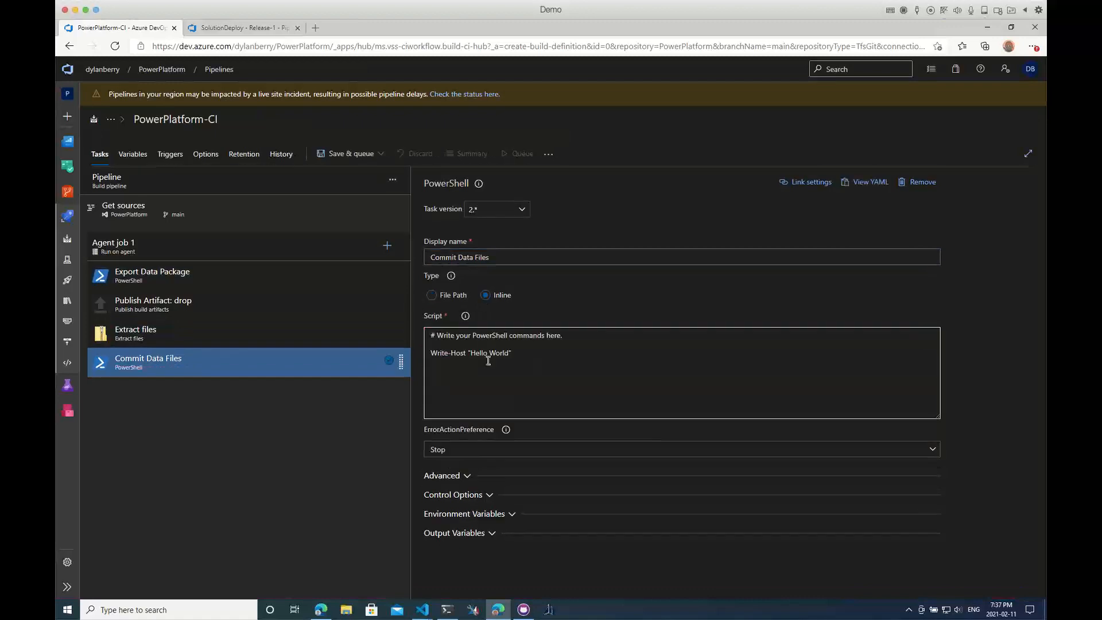
left_click_drag(514, 353, 423, 317)
key("ctrl+v")
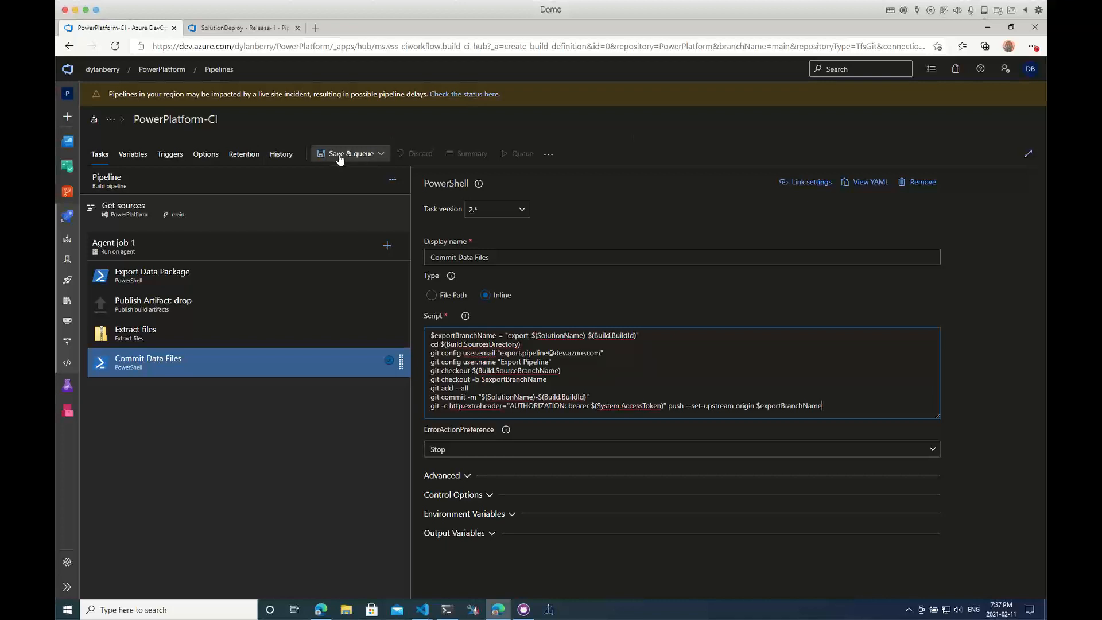
Rename the pipeline ExportData, then save and run it on the windows-2019 agent.
left_click(196, 119)
type("Ex")
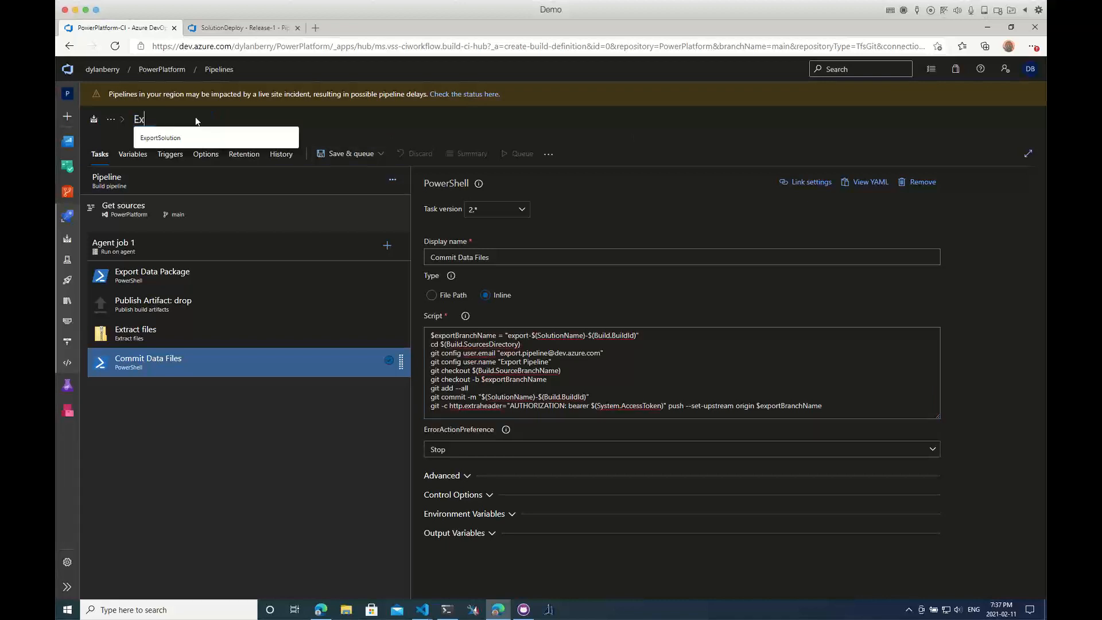
type("portData")
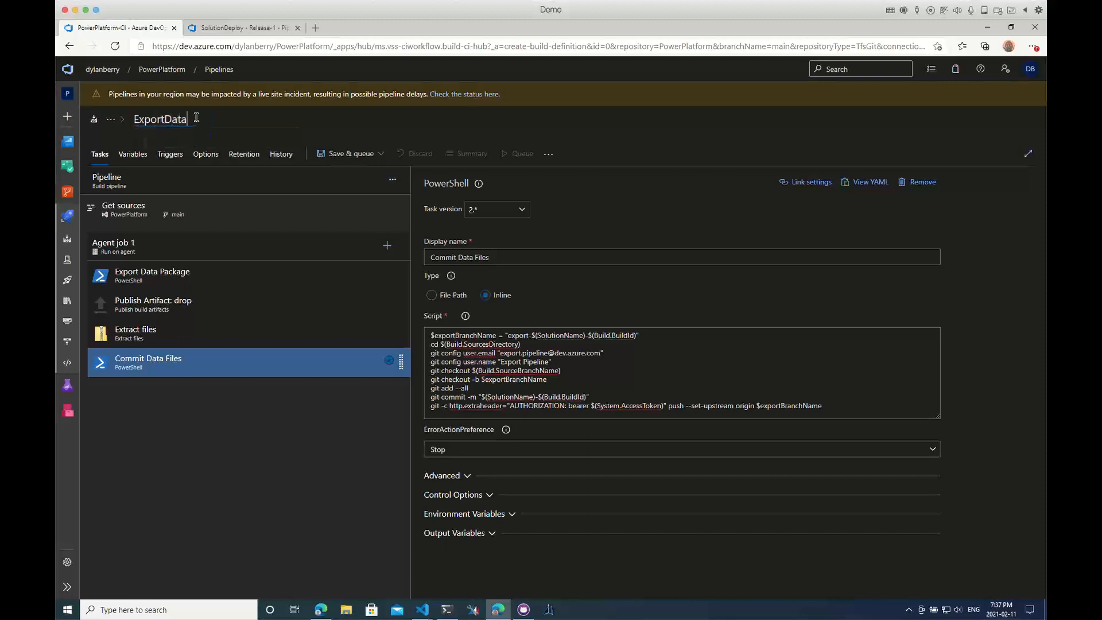
left_click(381, 154)
left_click(348, 169)
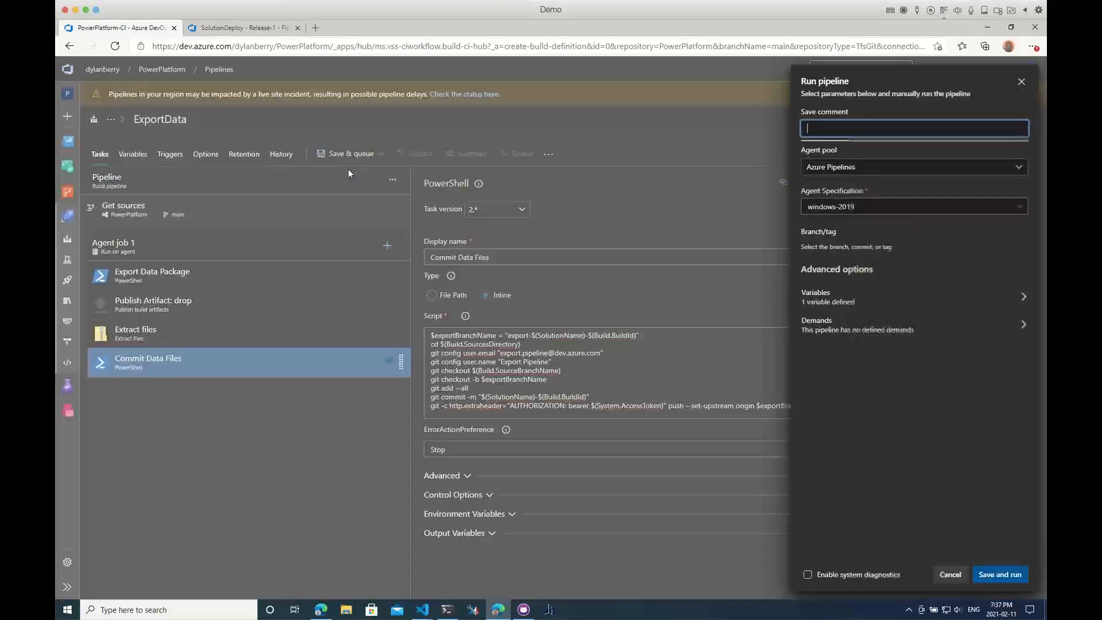
left_click(1009, 575)
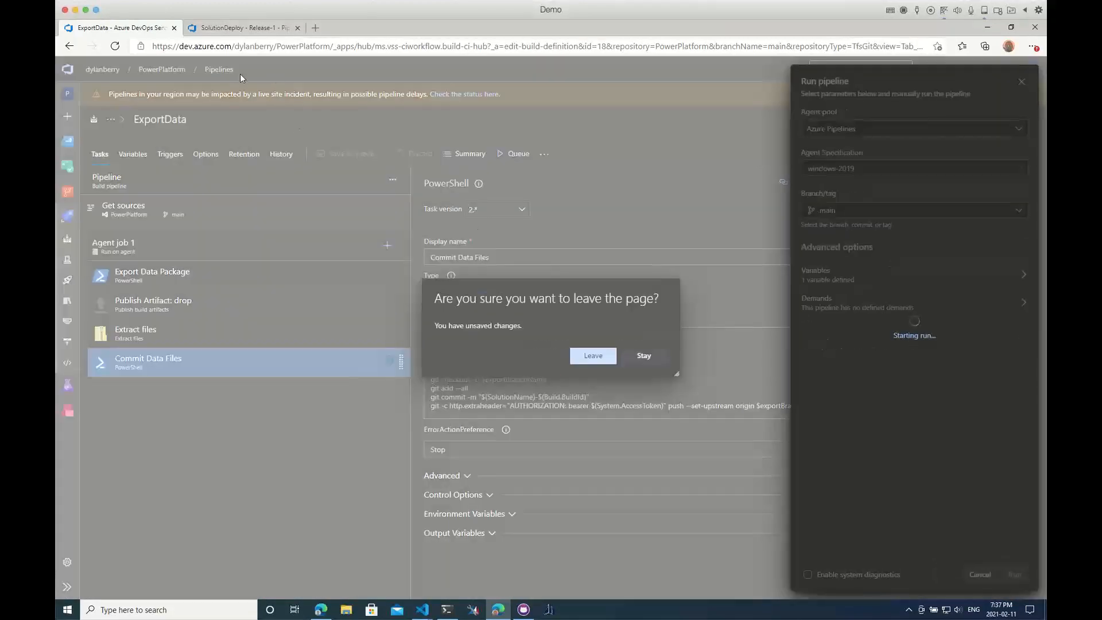
Create another pipeline with the classic editor for the PowerPlatform main branch, starting from an empty job, with agent specification windows-2019.
left_click(210, 28)
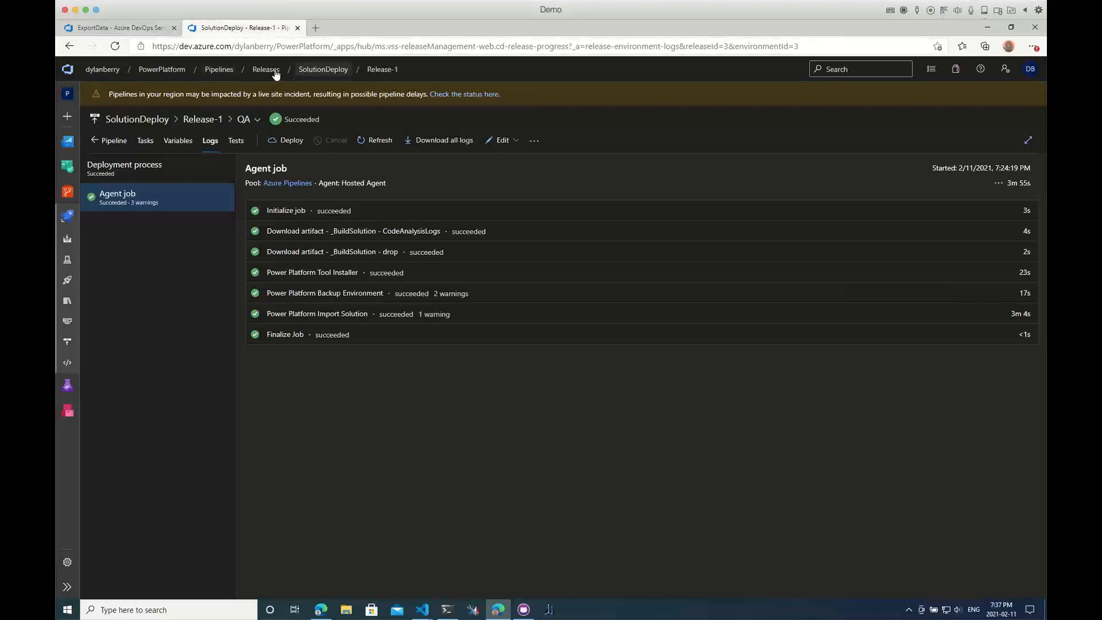
left_click(218, 69)
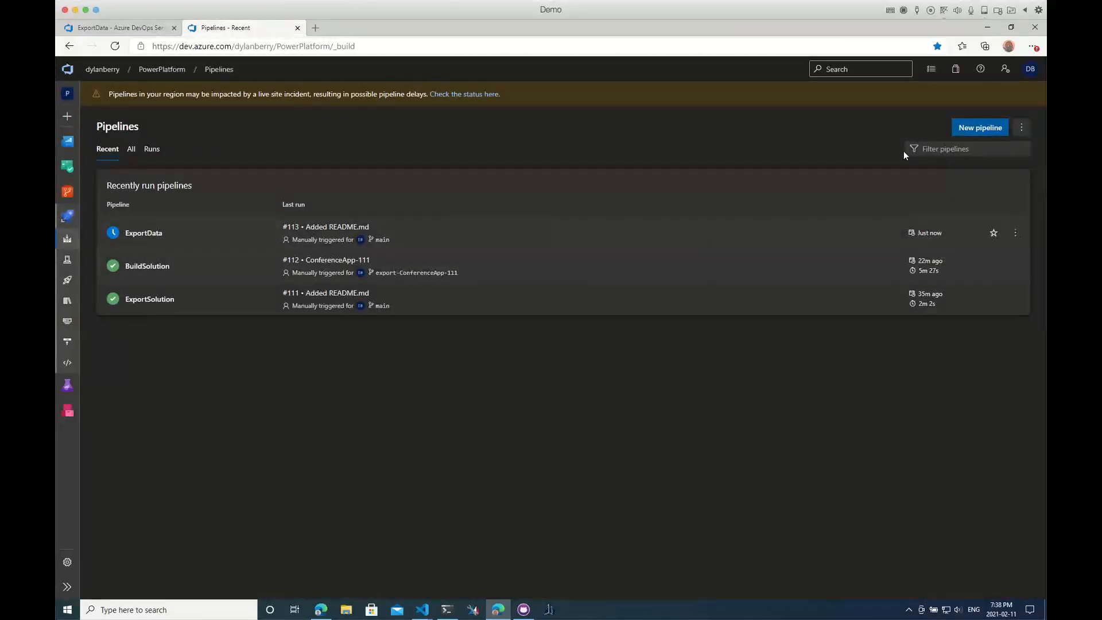
left_click(981, 127)
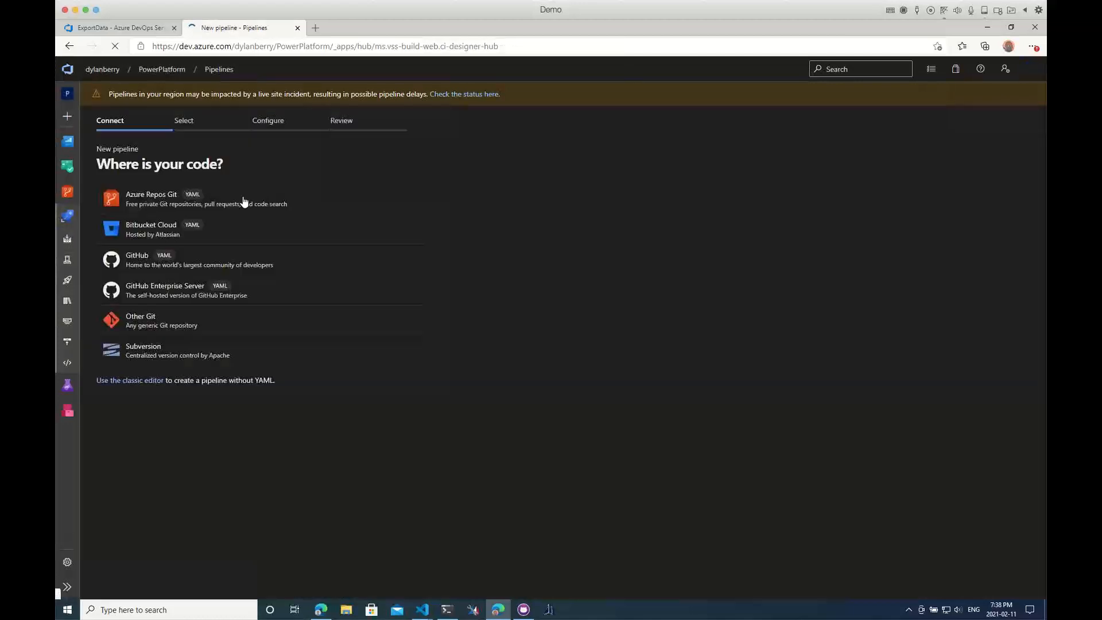
left_click(133, 380)
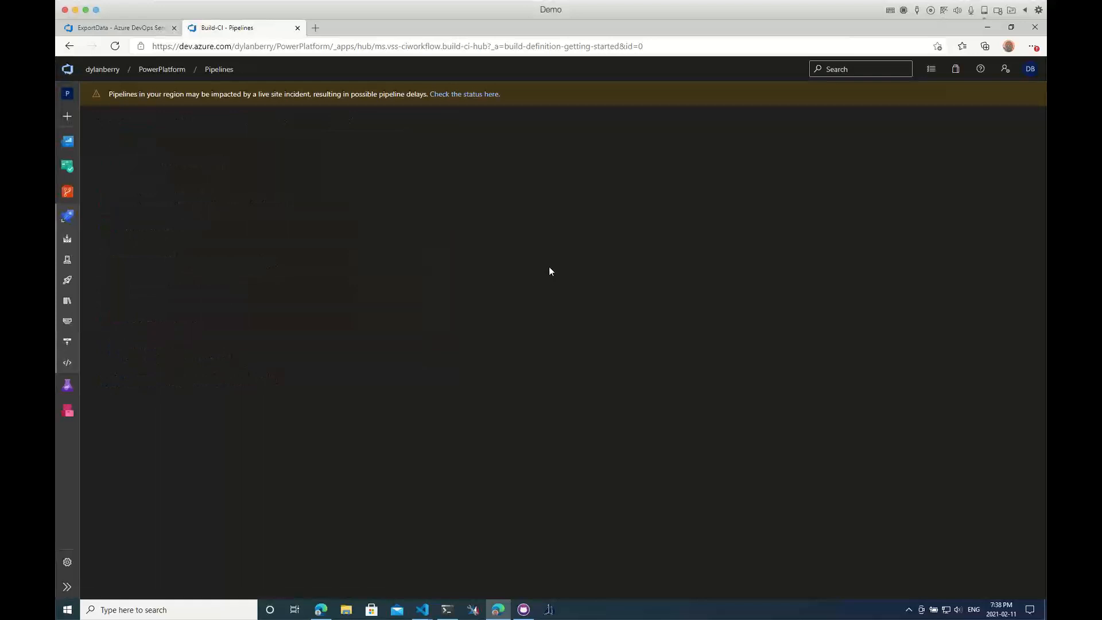
left_click(528, 372)
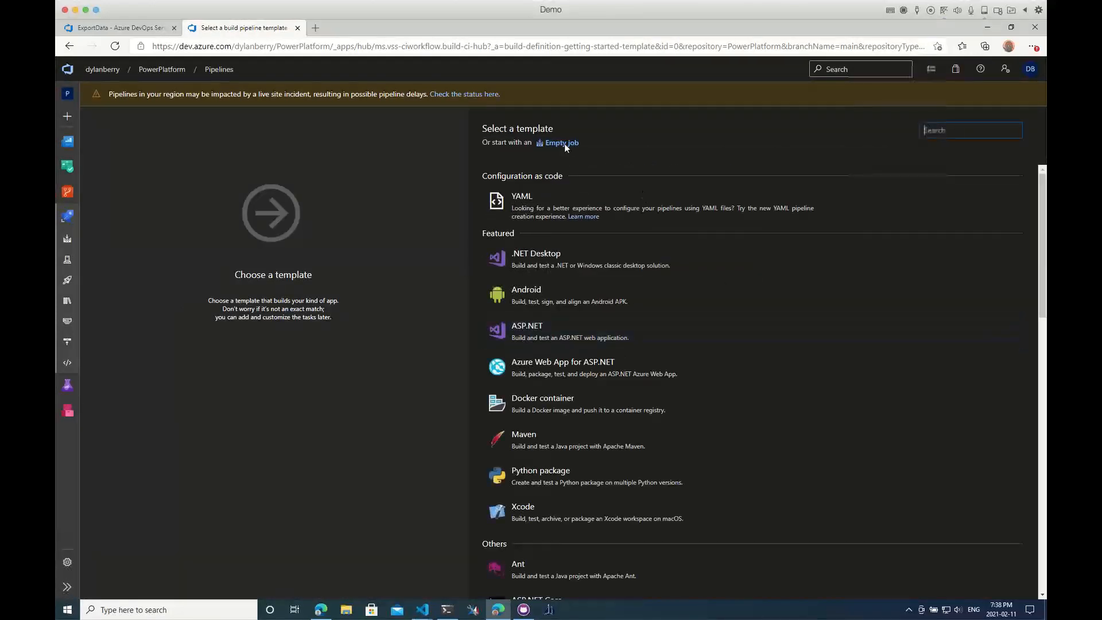
left_click(561, 143)
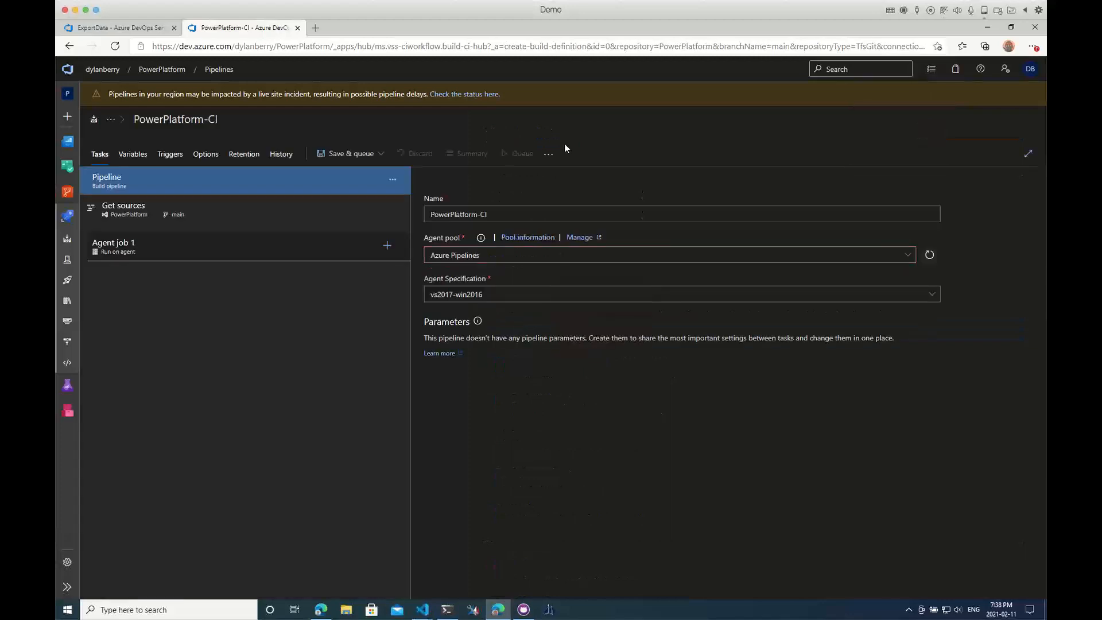
left_click(920, 299)
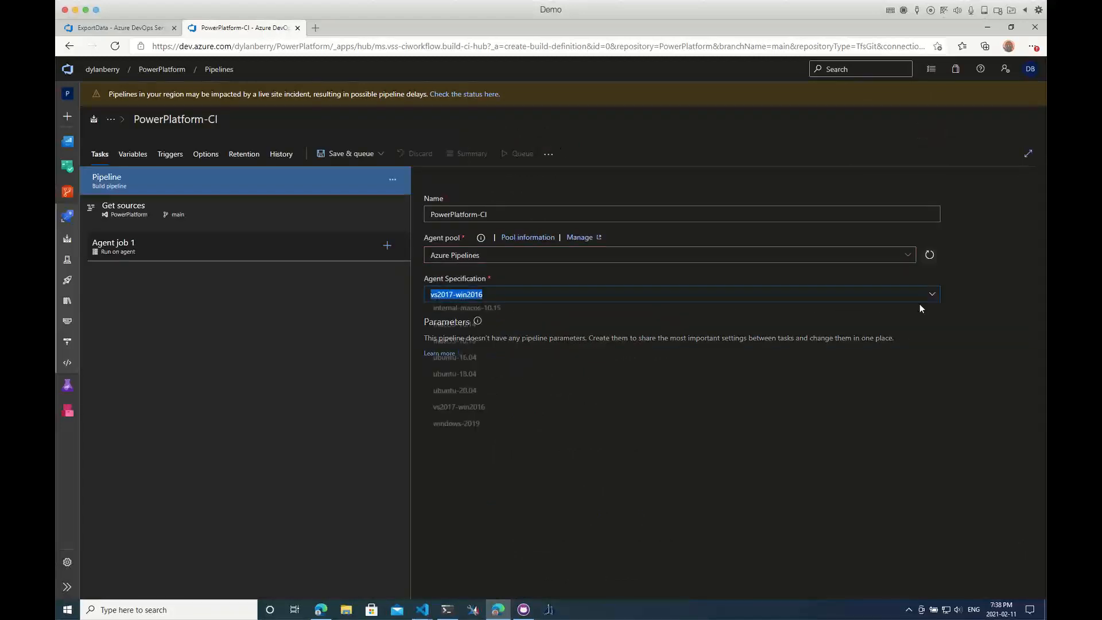
left_click(476, 427)
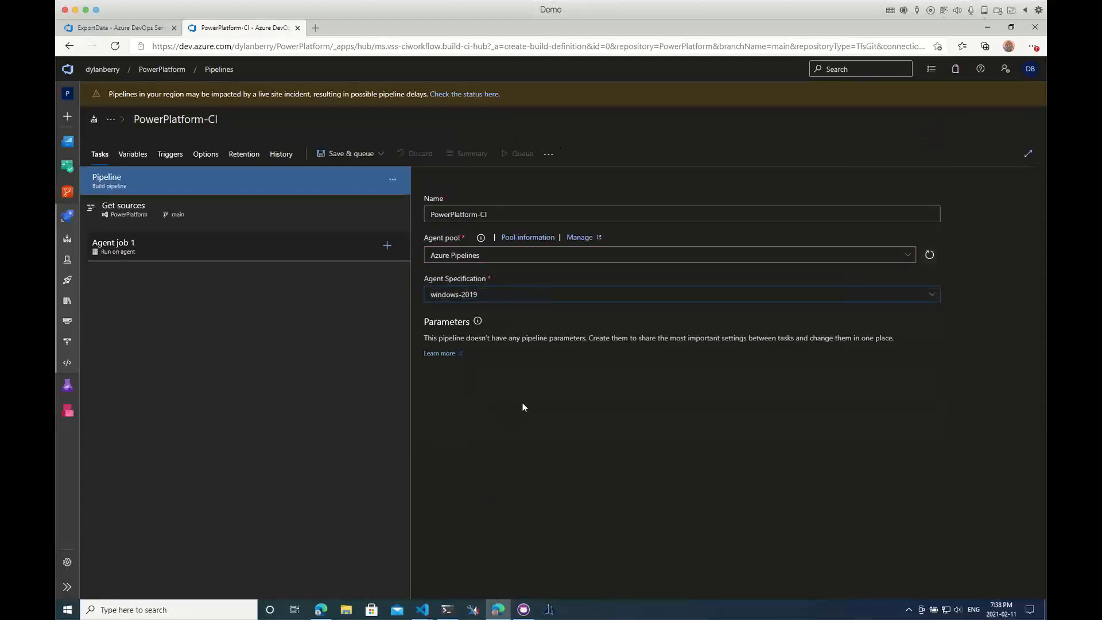
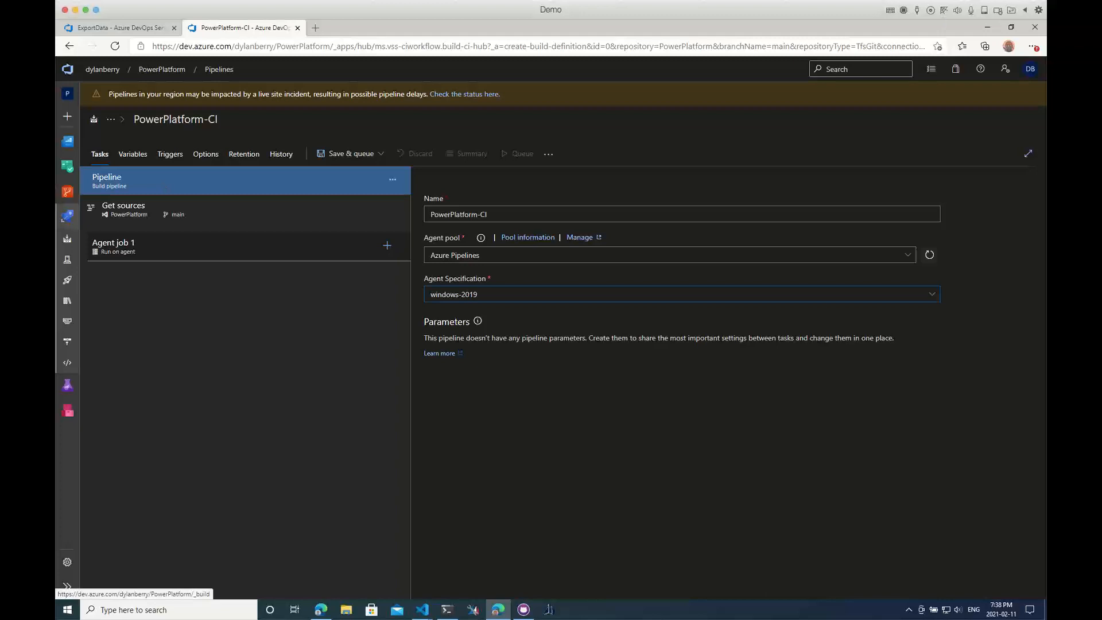
Add two pipeline variables named SolutionName and TargetEnvironmentUrl.
left_click(543, 296)
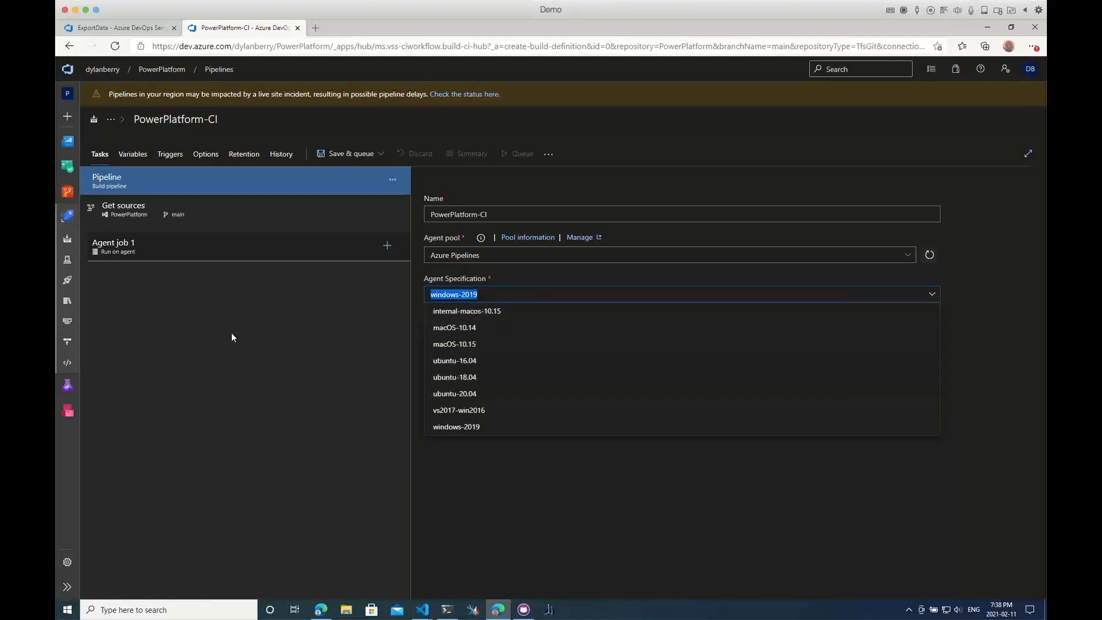
left_click(216, 282)
left_click(134, 154)
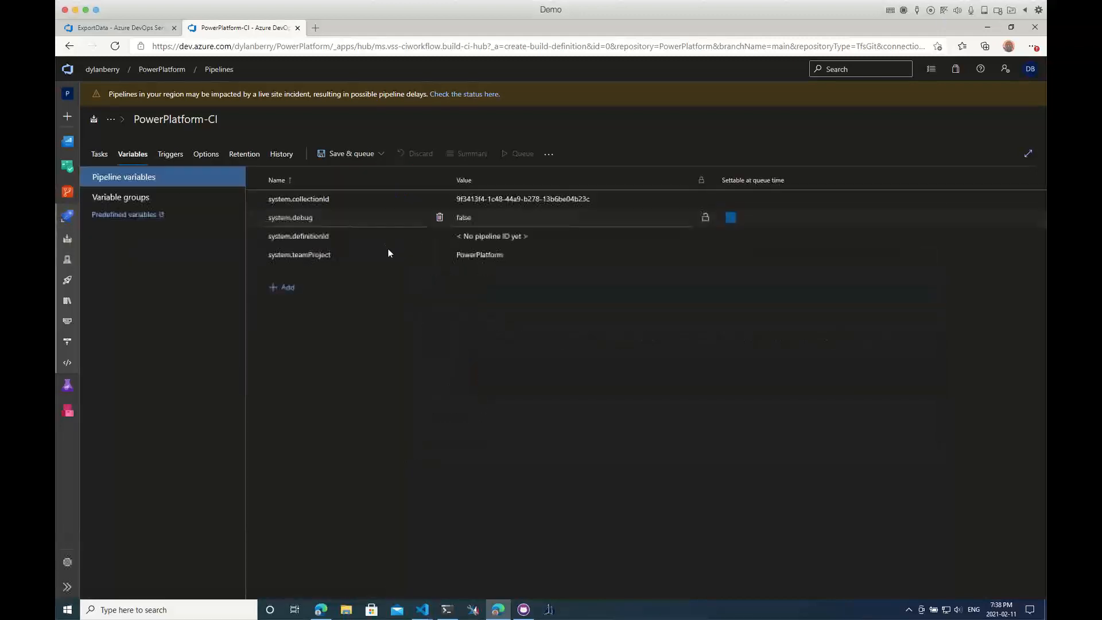
left_click(287, 287)
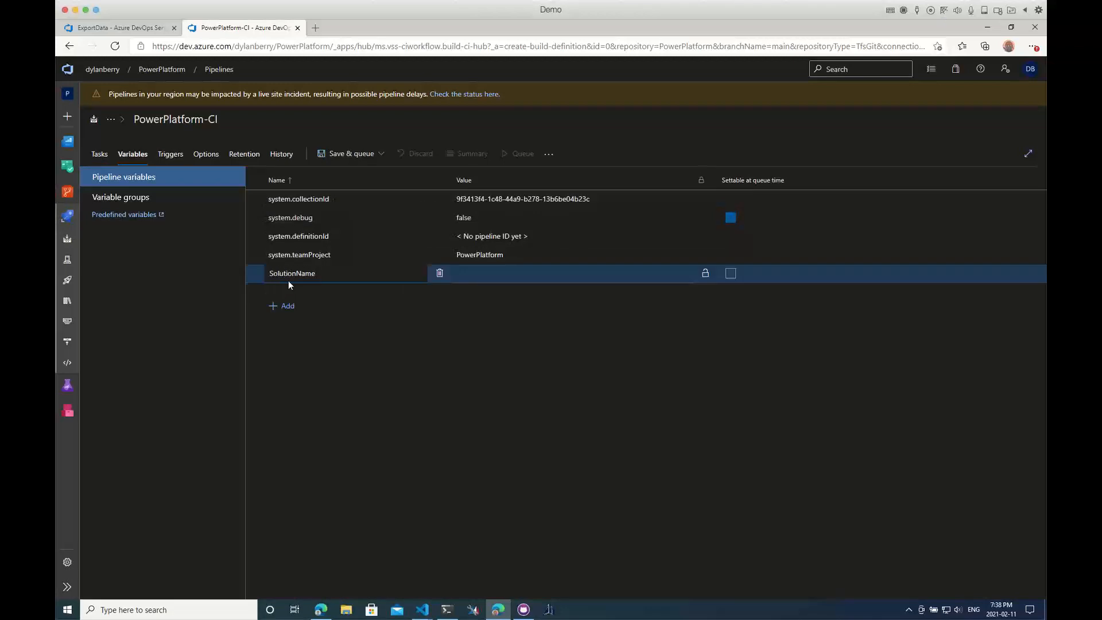
left_click(284, 305)
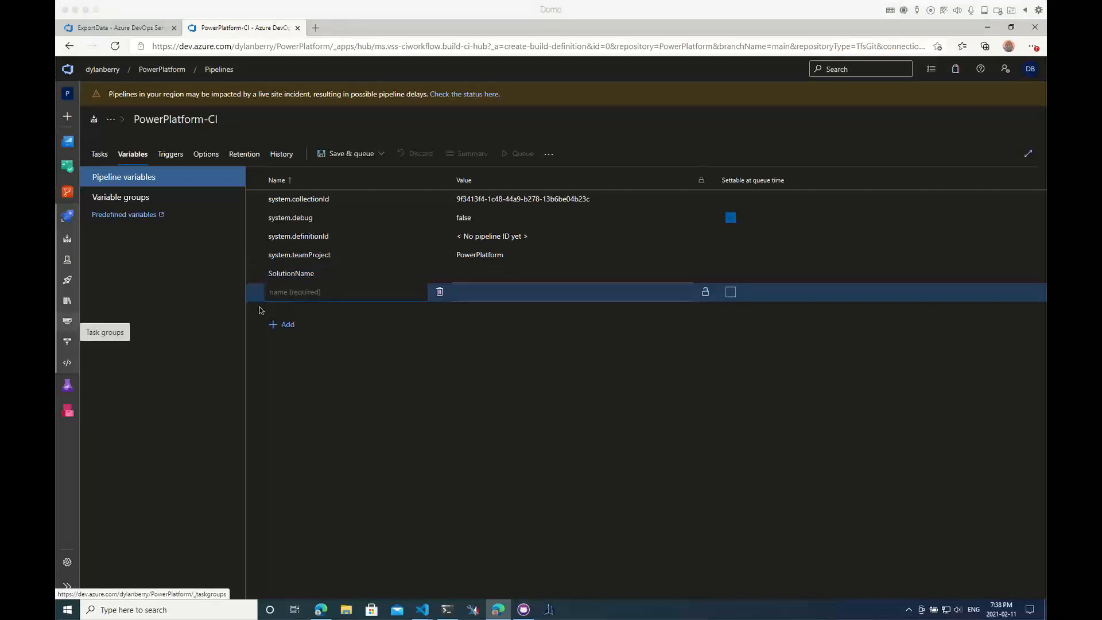
type("TargetEnvironmentUrl")
left_click(487, 277)
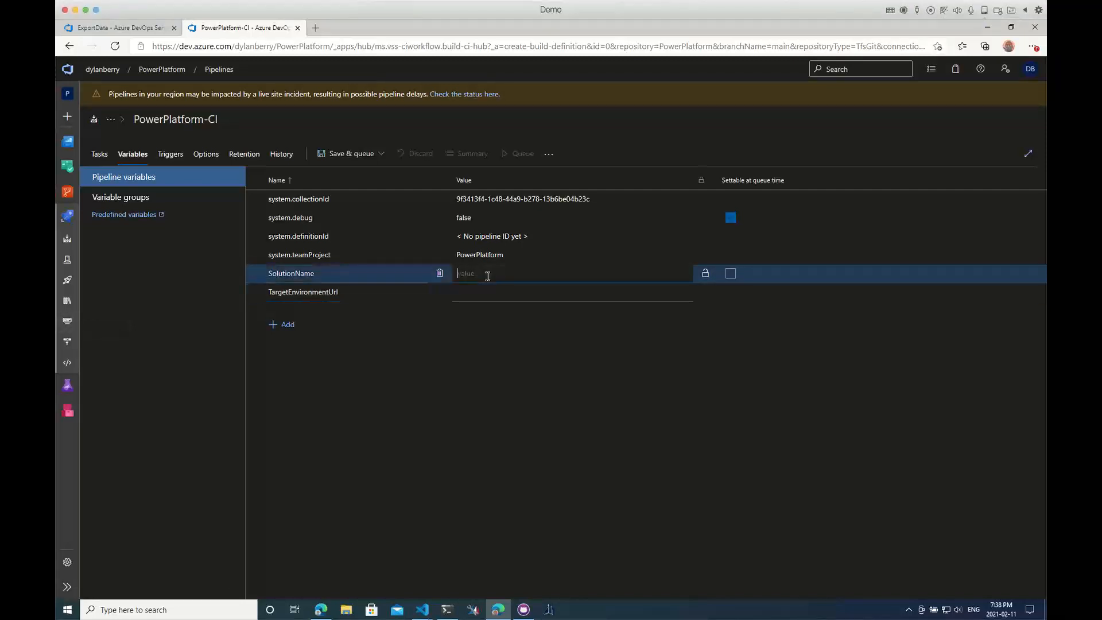
type("ConferenceApp")
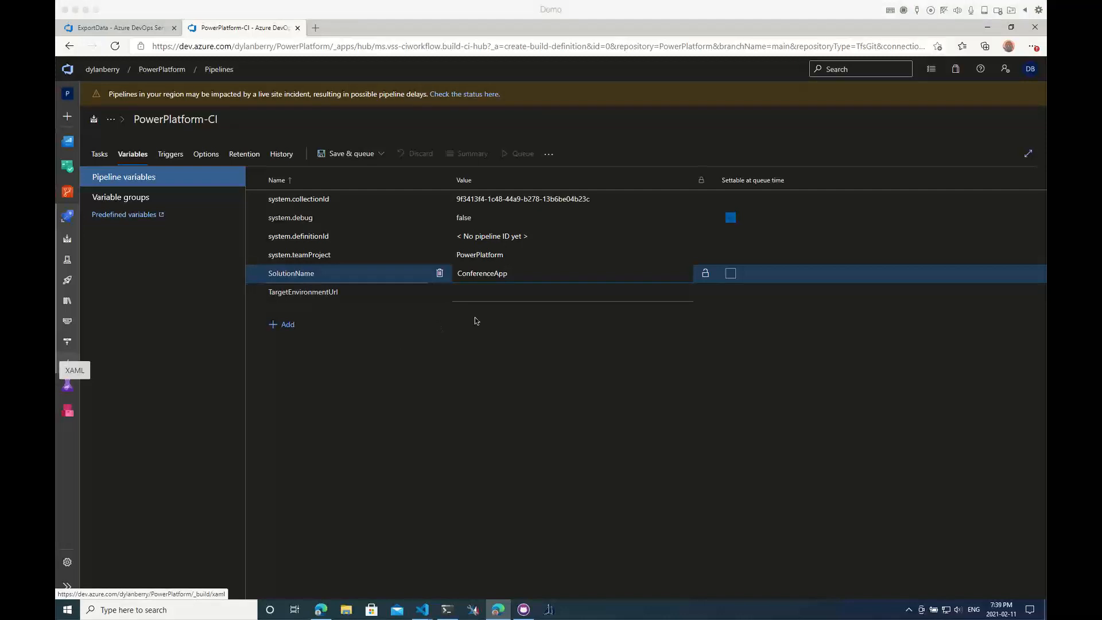
left_click(528, 294)
type("https://toentdevops-qa.crm3.dynamics.com/")
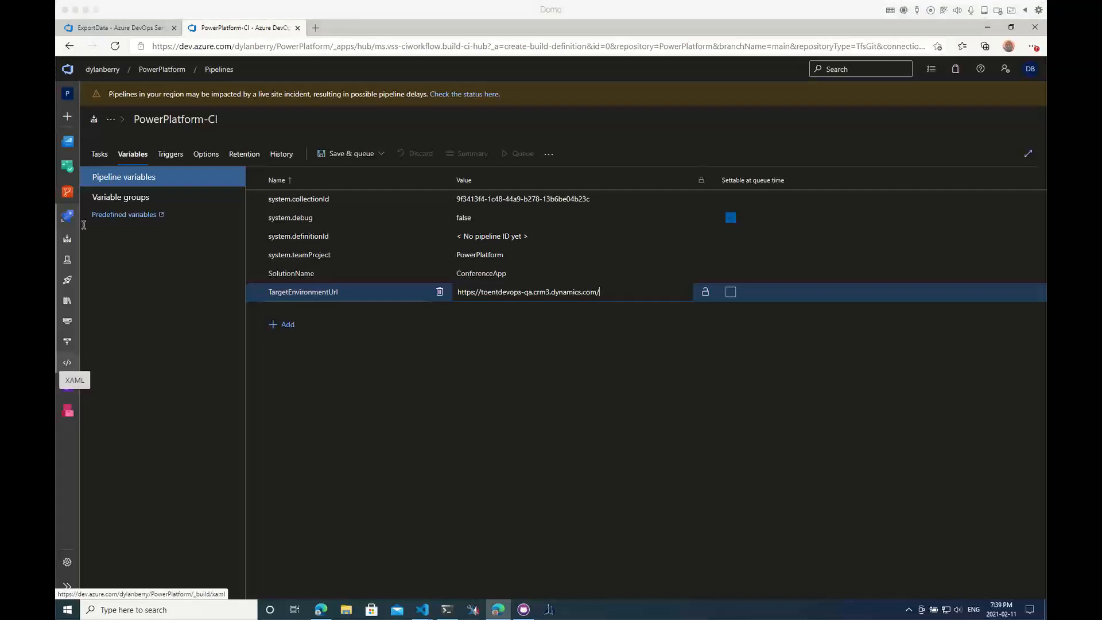
Rename the pipeline from its default name to DataImport.
left_click(171, 122)
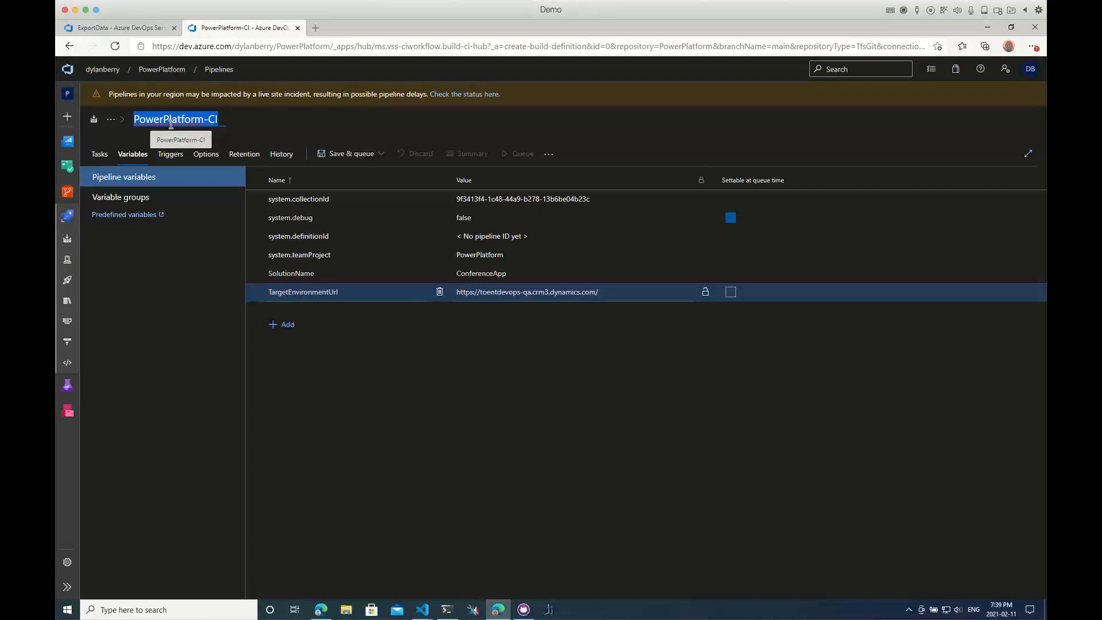
type("DataImpor")
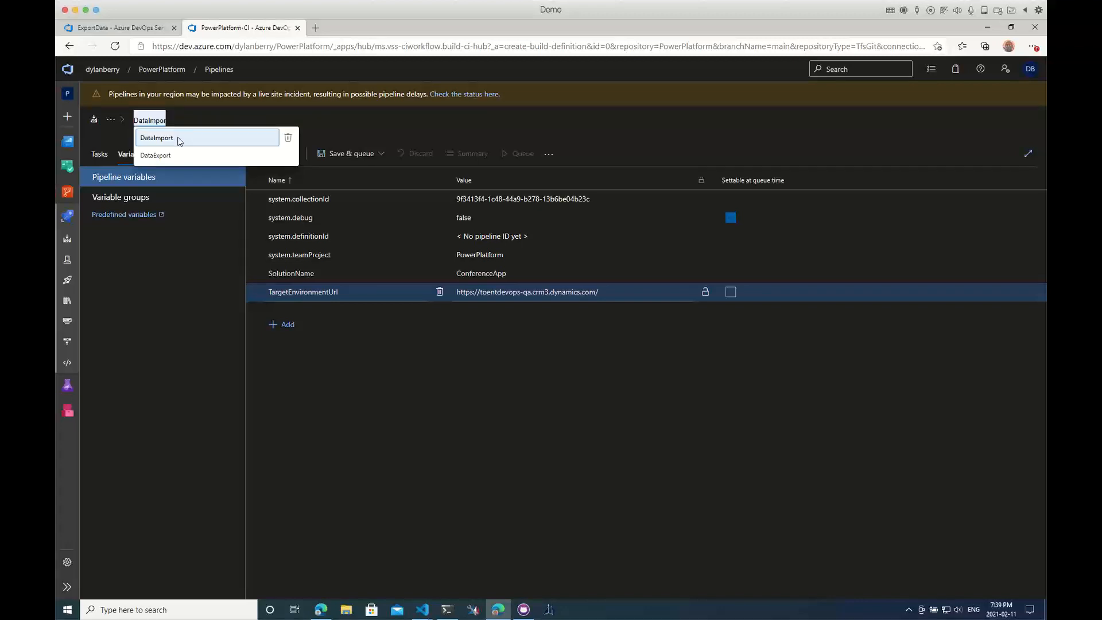
left_click(175, 137)
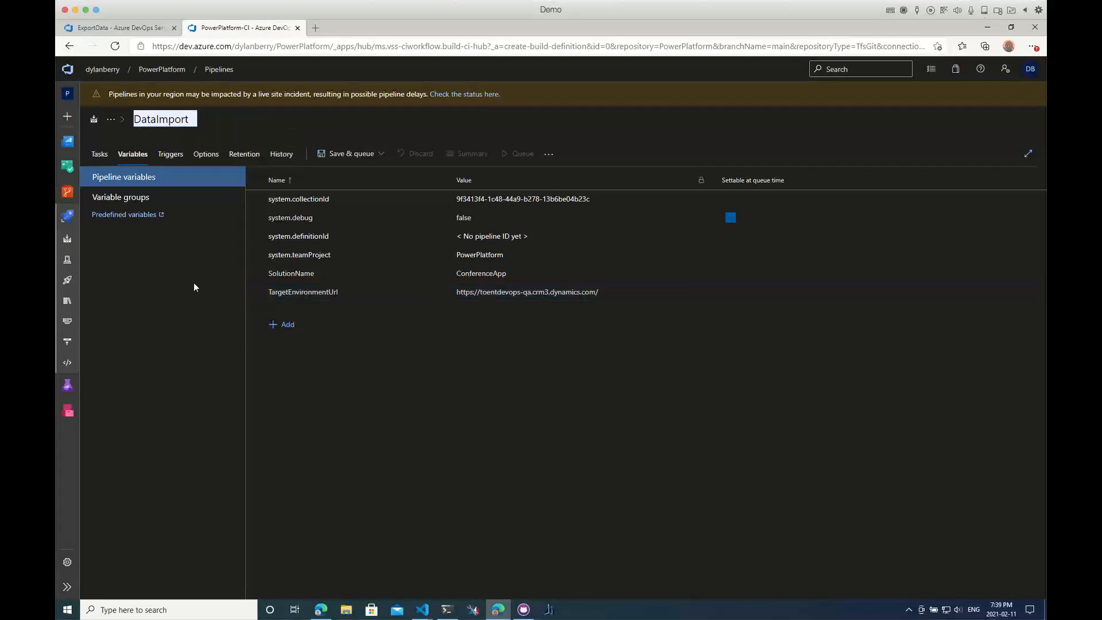
Link the toentdevops variable group to the DataImport pipeline.
left_click(128, 197)
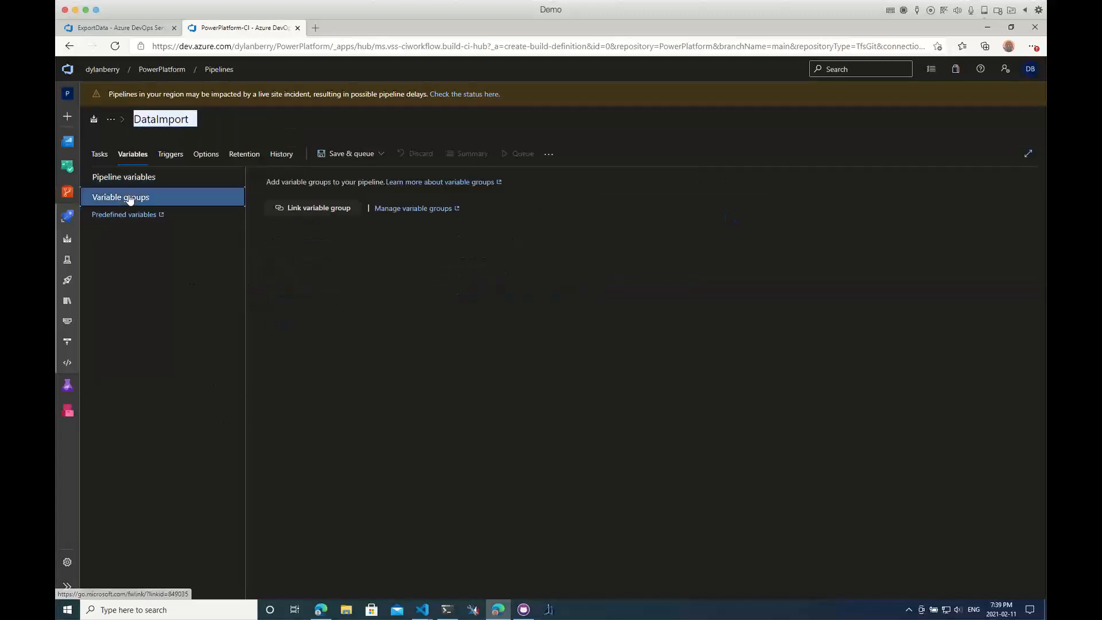
left_click(332, 208)
left_click(782, 116)
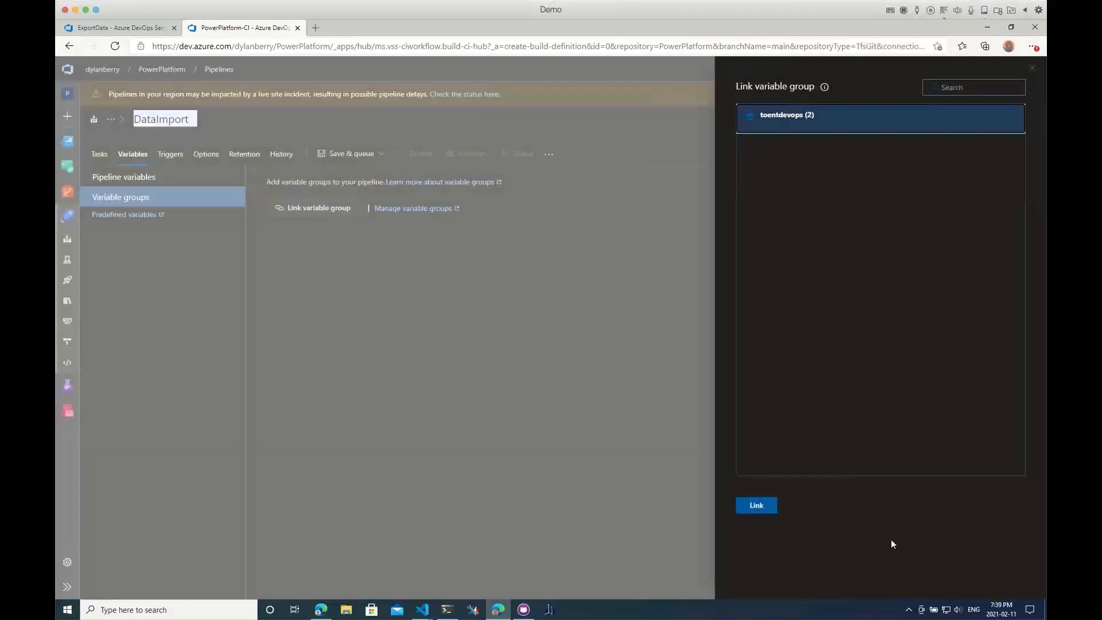
left_click(757, 505)
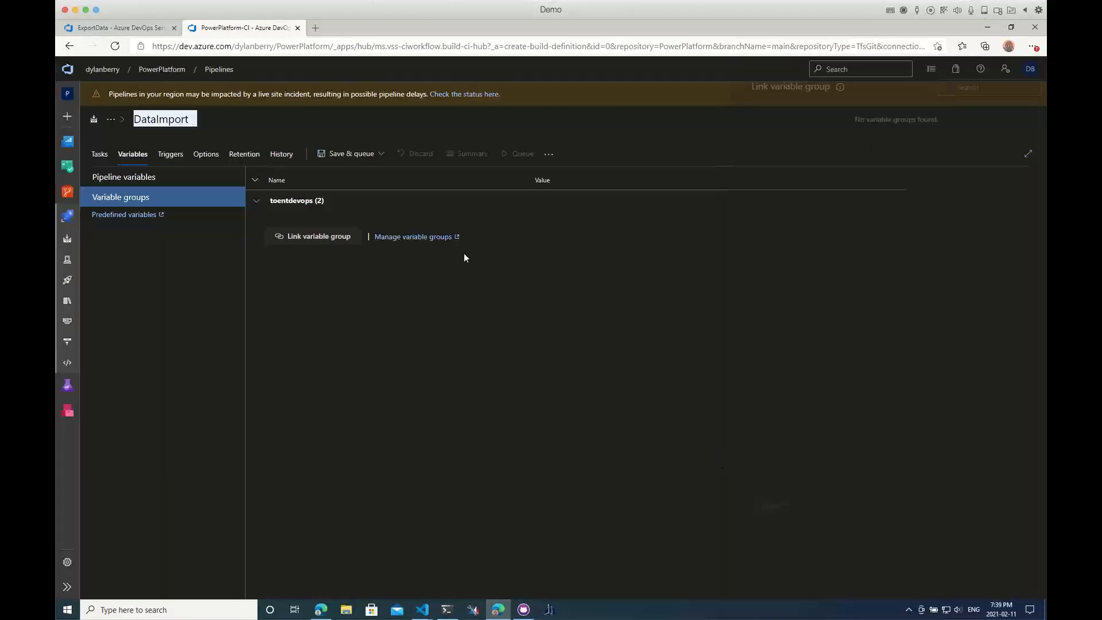
Add an Archive files task to Agent job 1 and open its settings.
left_click(100, 155)
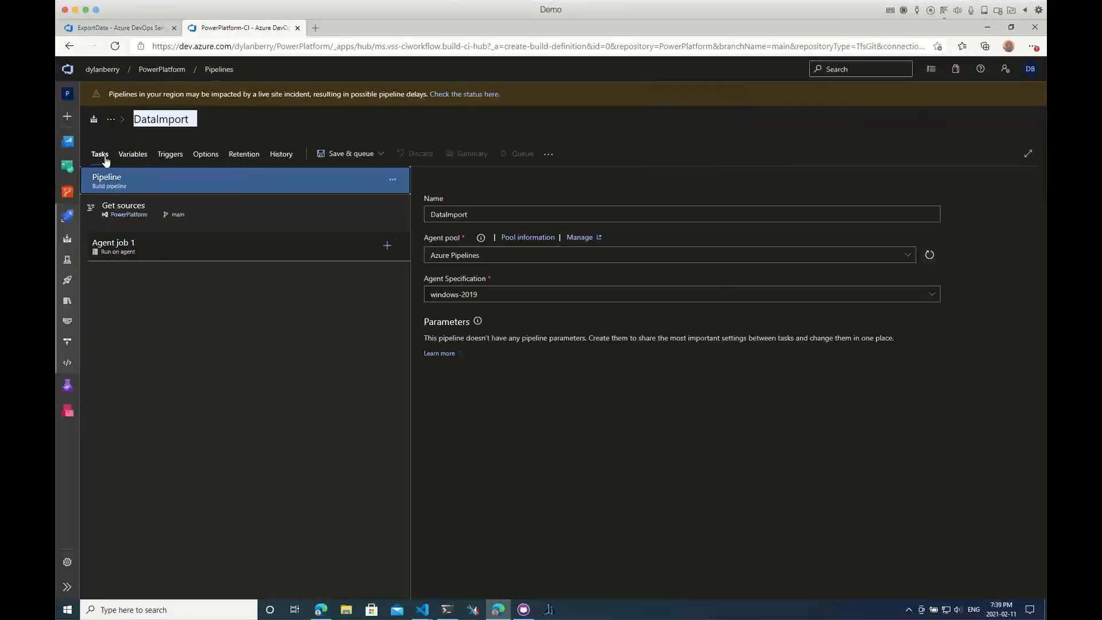
left_click(385, 253)
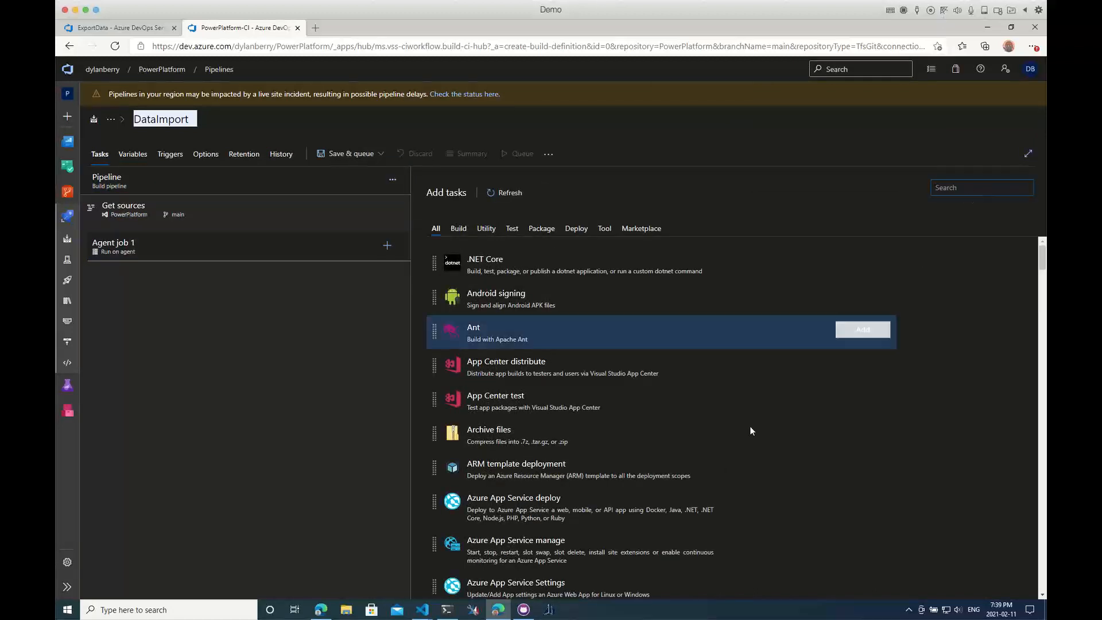
left_click(862, 432)
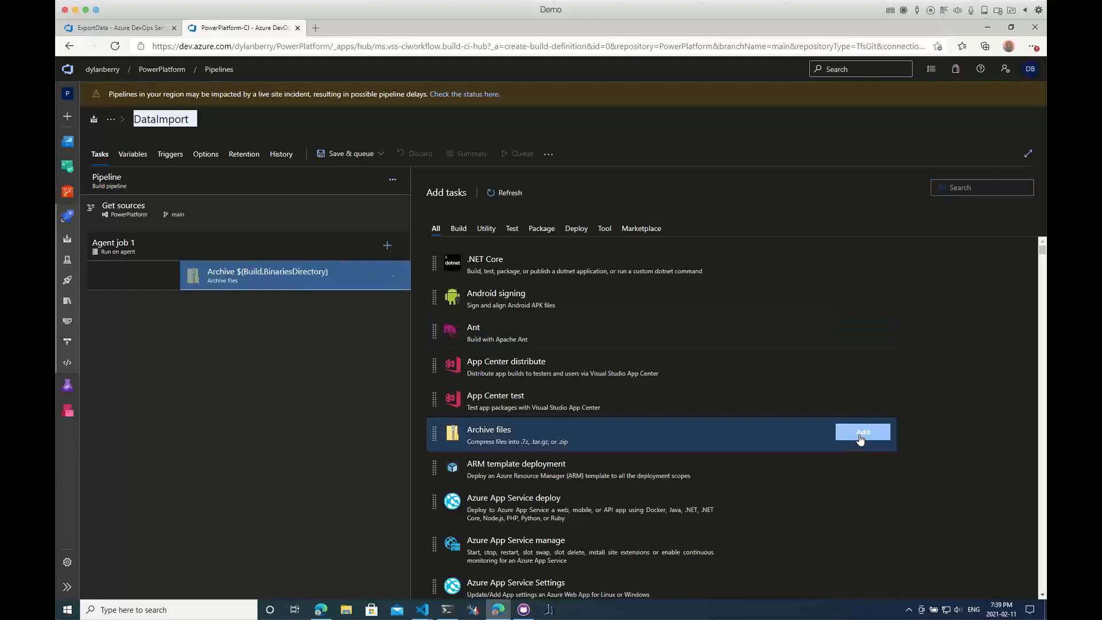
left_click(265, 285)
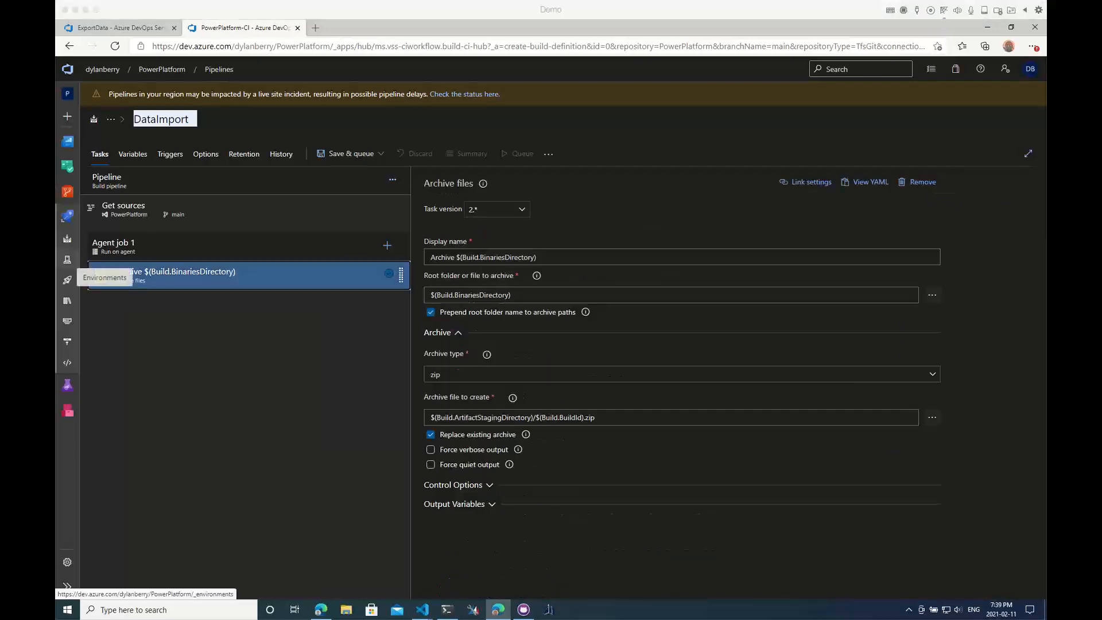
Set the archive task's root folder to $(Build.SourcesDirectory)/data/$(SolutionName)/data/ and turn off prepending the root folder name to archive paths.
left_click(581, 258)
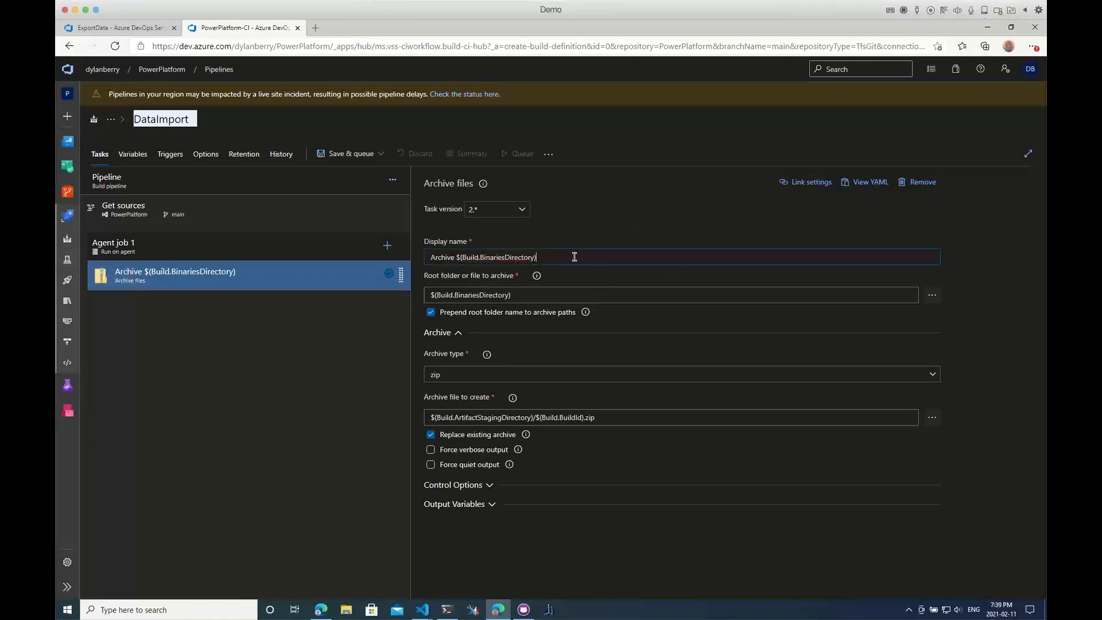
left_click_drag(568, 297, 418, 298)
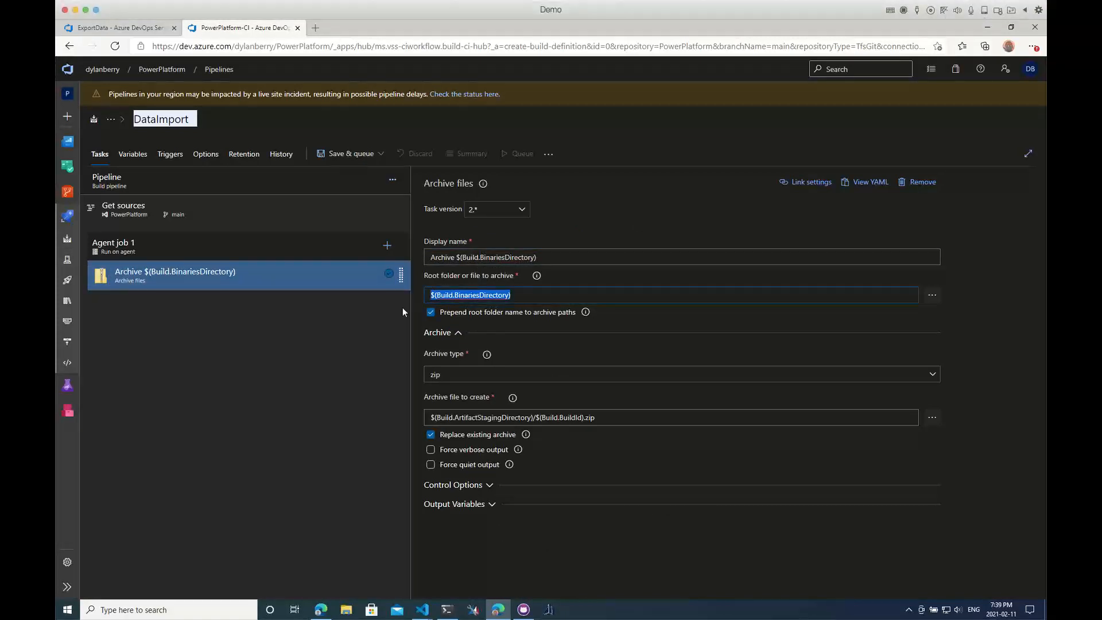
type("$(Build.SourcesDirectory)/data/$(SolutionName)/data/")
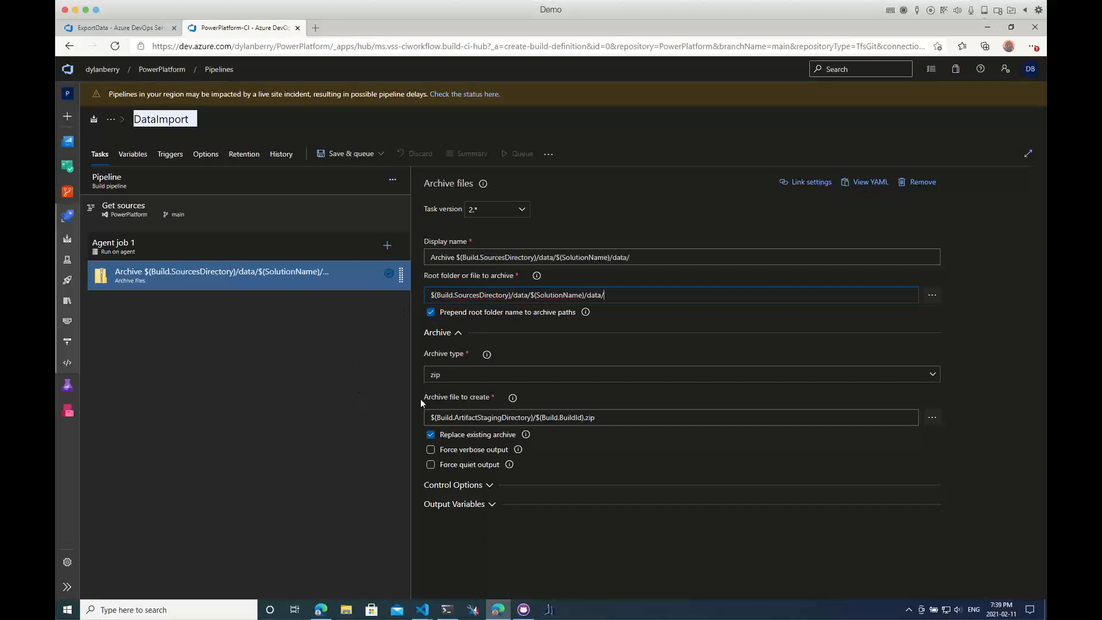
left_click(430, 312)
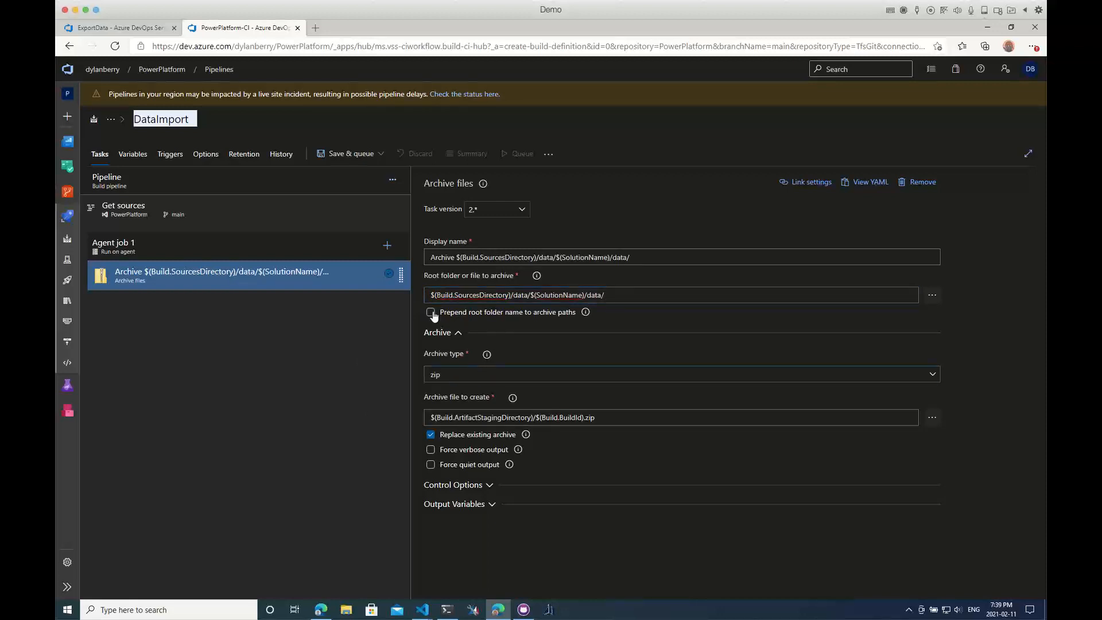
Set the archive file to create to $(Build.BinariesDirectory)/Data.zip.
left_click(549, 420)
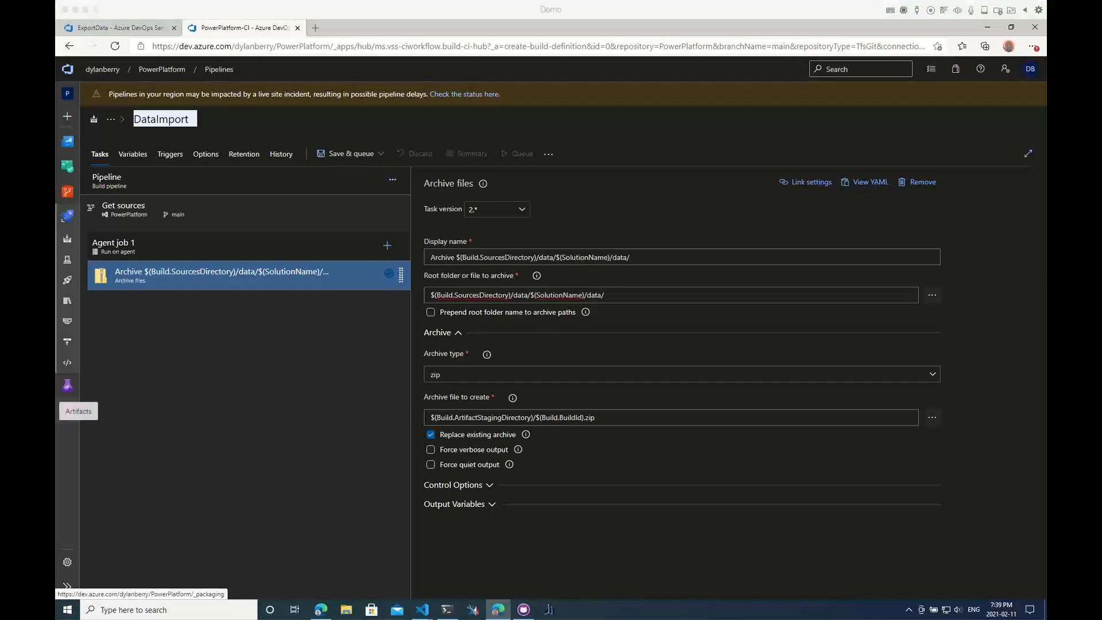
left_click(642, 418)
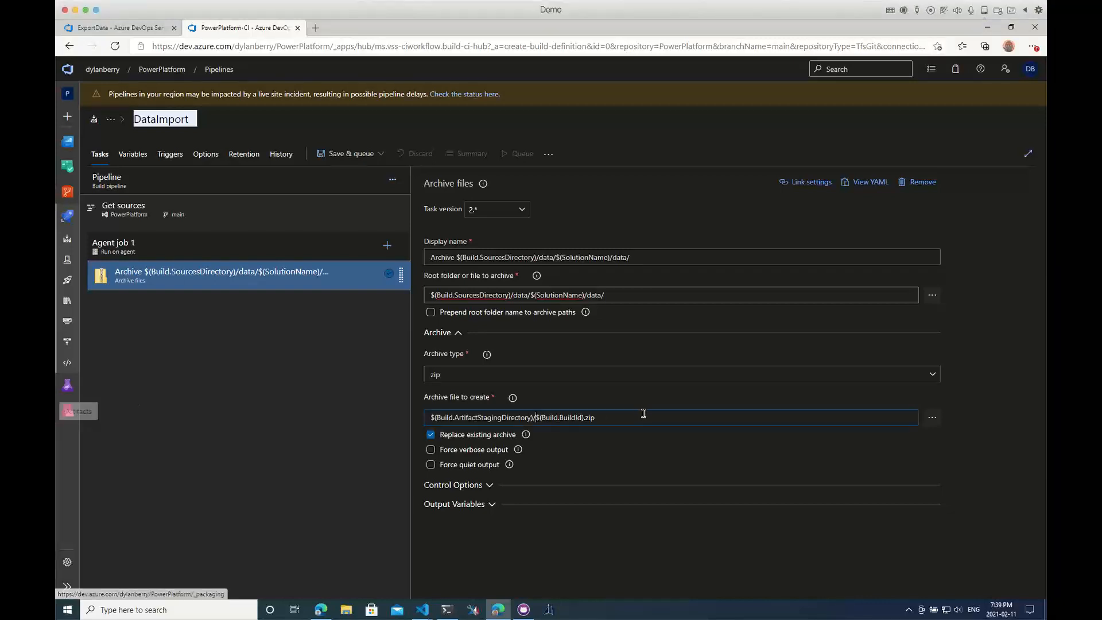
left_click_drag(607, 420, 425, 421)
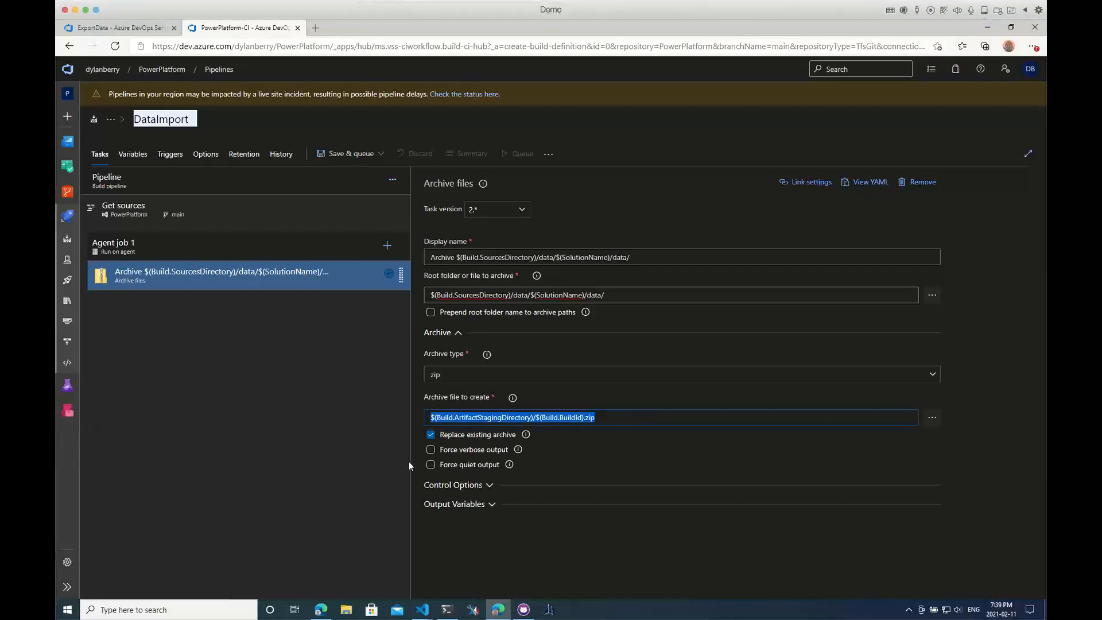
type("$(Build.BinariesDirectory)/Data.zip")
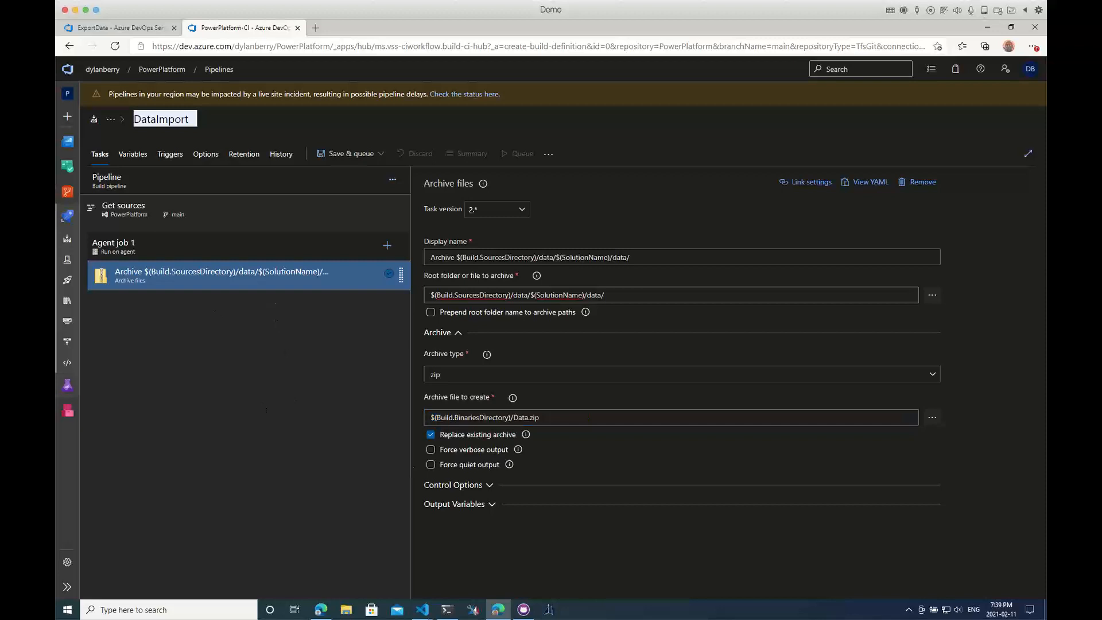
Search the available tasks for "power" and add Power Platform Backup Environment to Agent job 1.
left_click(387, 246)
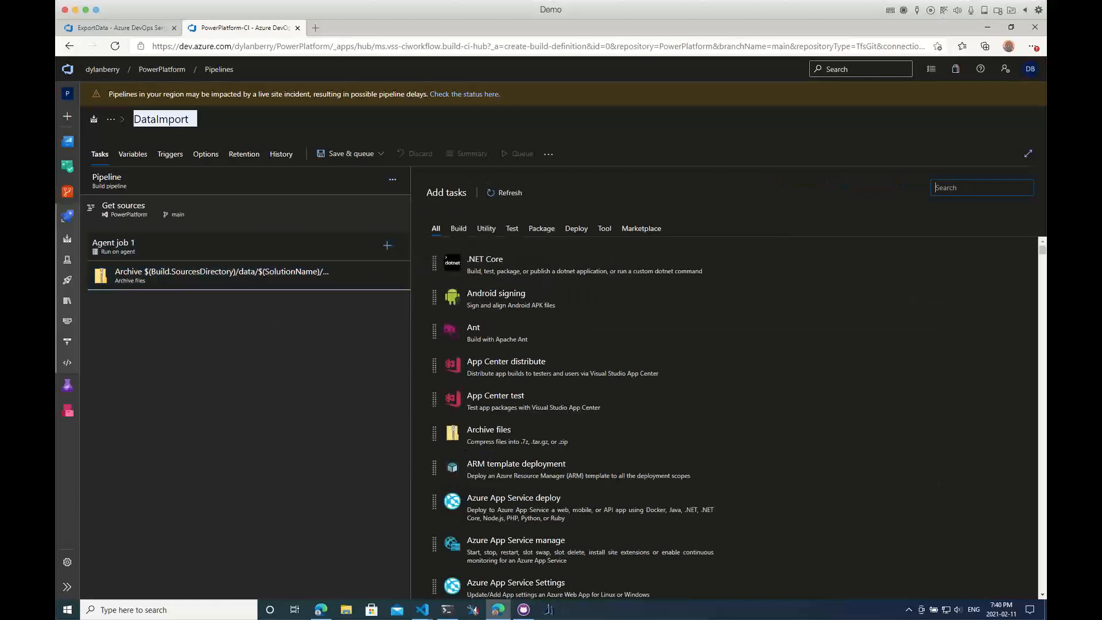
type("power")
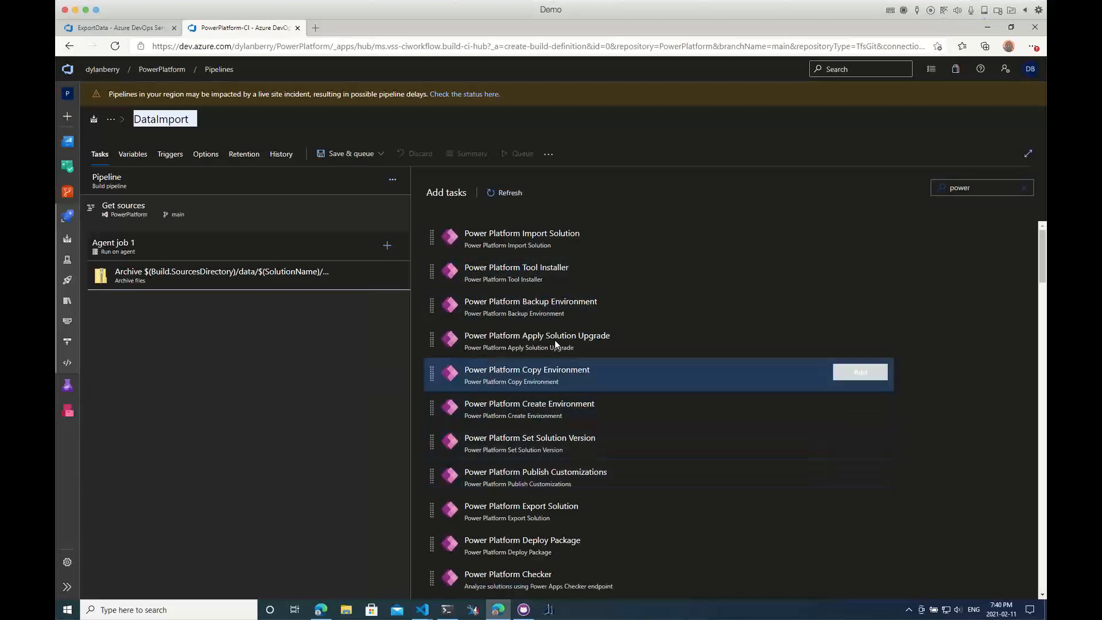
left_click(870, 309)
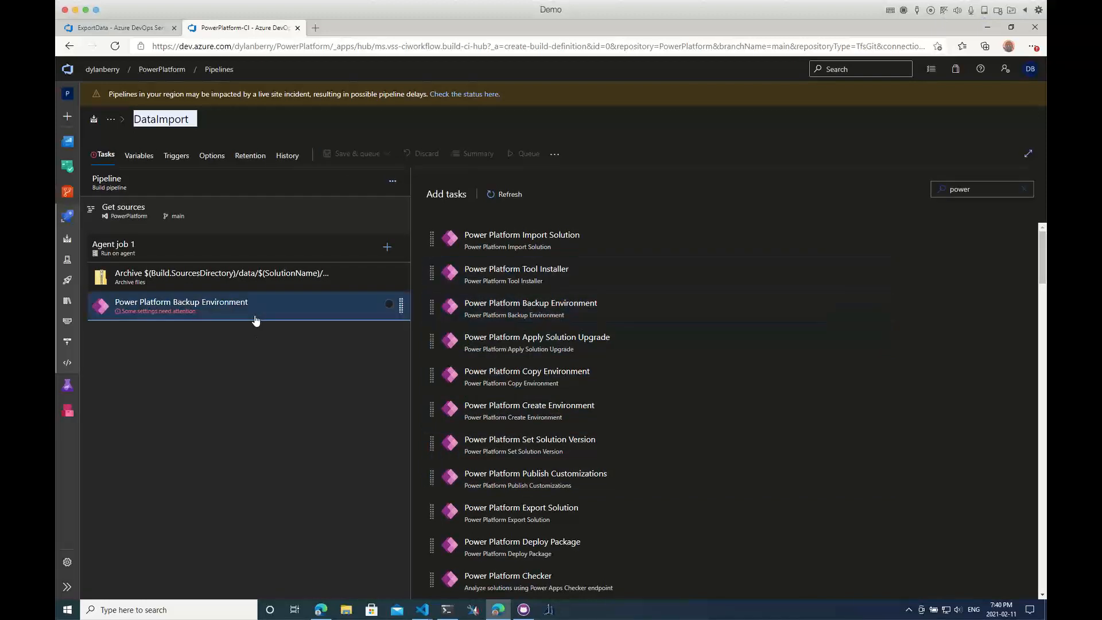
Search the available tasks for "powershell" and add a PowerShell task to the job.
left_click(982, 190)
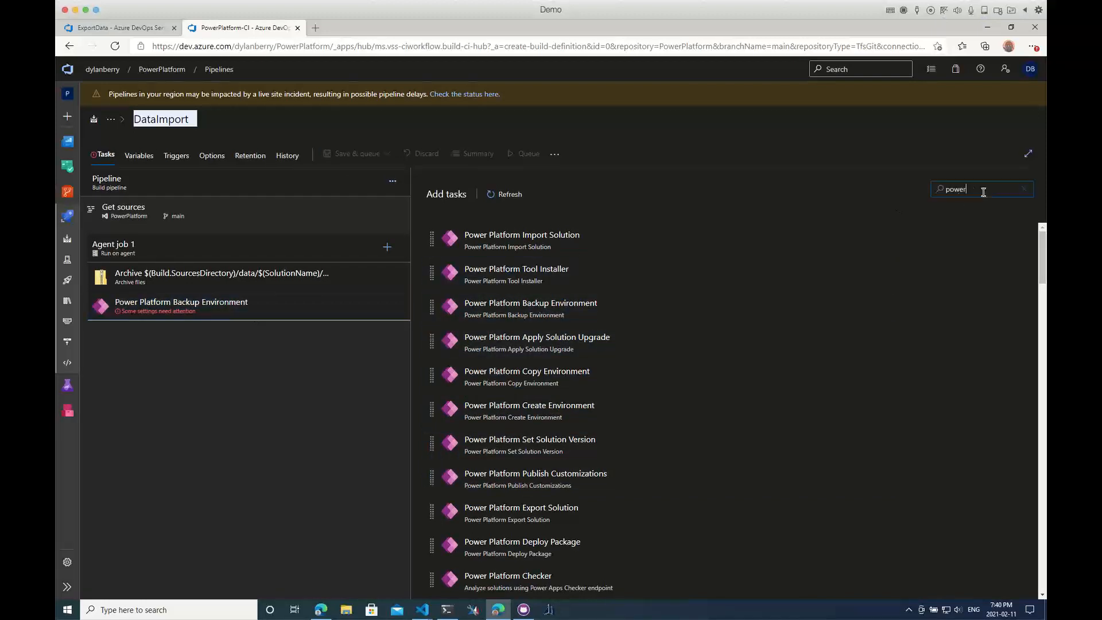
type("shell")
left_click(863, 238)
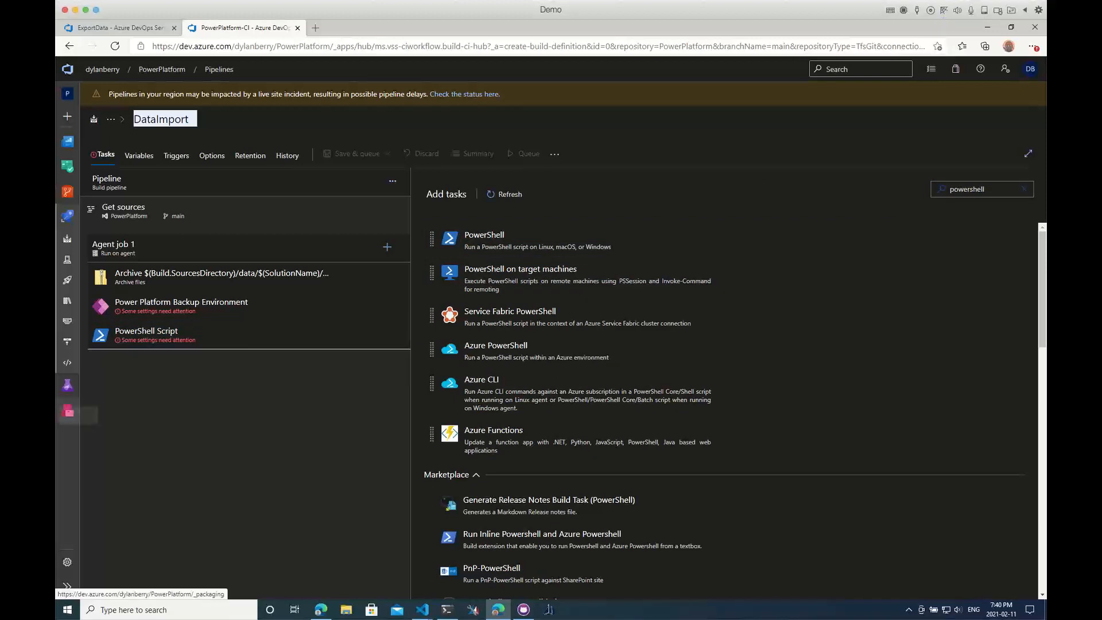
Search the available tasks for "publis" and add the Publish build artifacts task to the job.
double_click(962, 185)
type("publis")
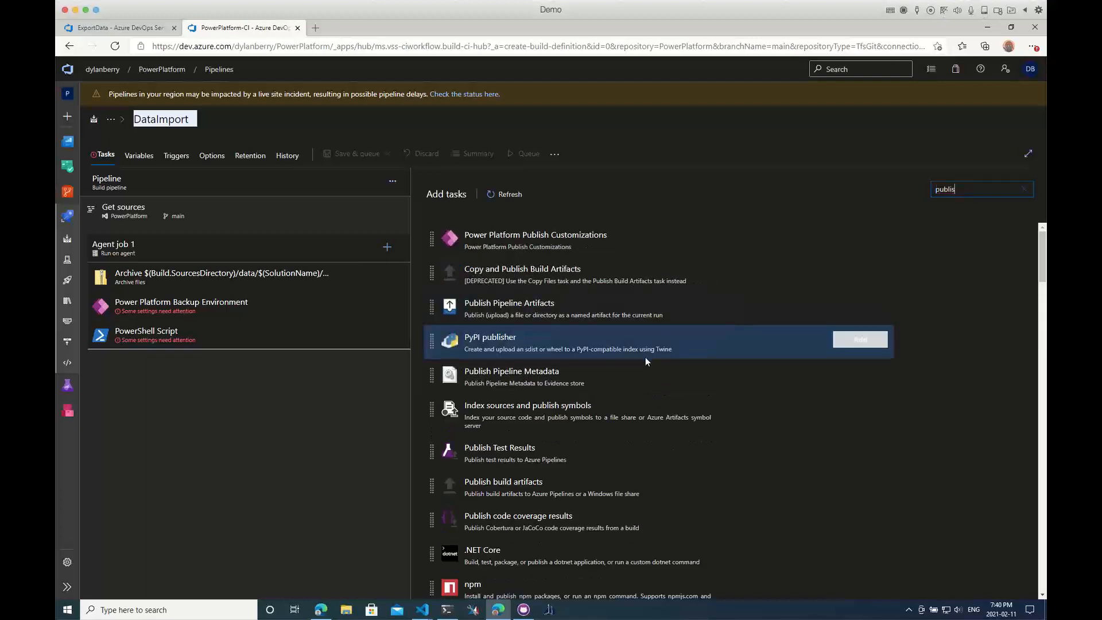
left_click(854, 492)
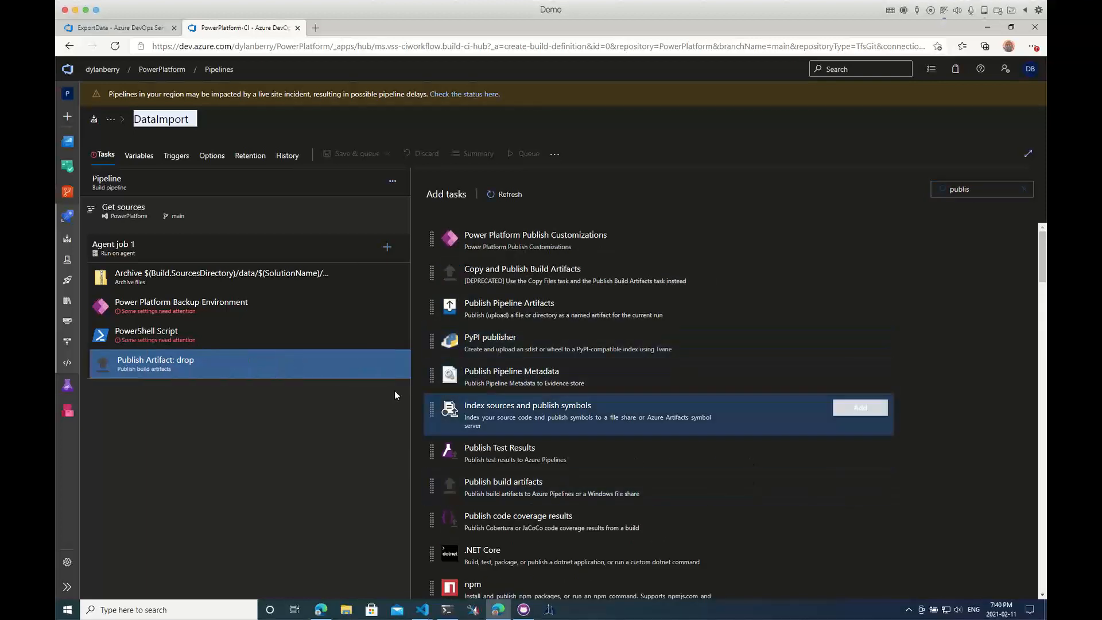
Switch to Visual Studio Code and replace the contents of the untitled git script with the data import PowerShell script.
left_click(185, 338)
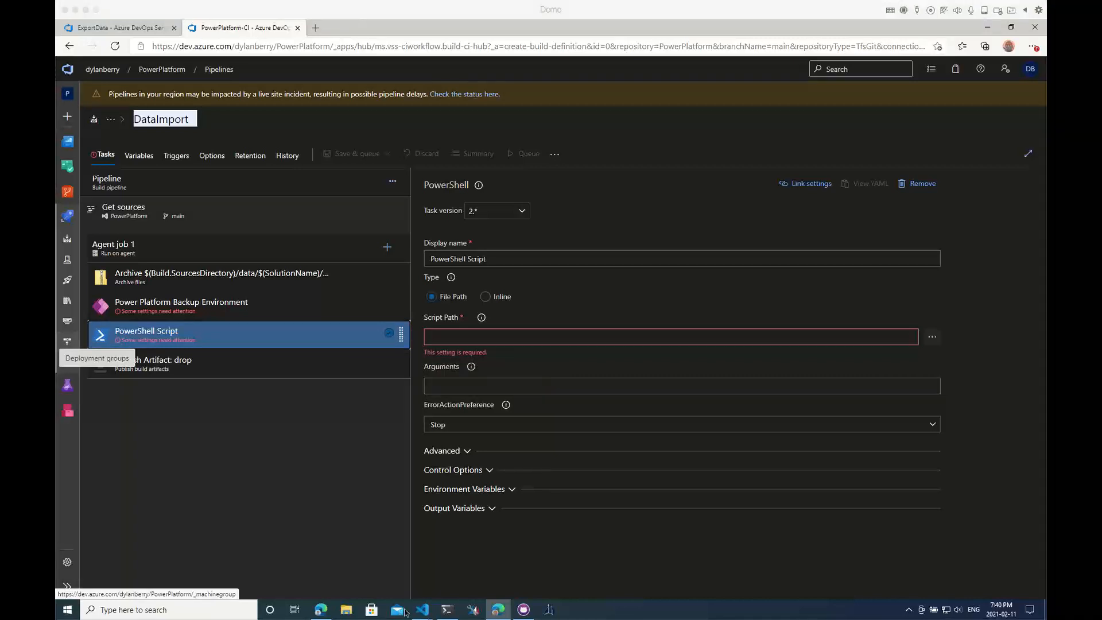
left_click(423, 609)
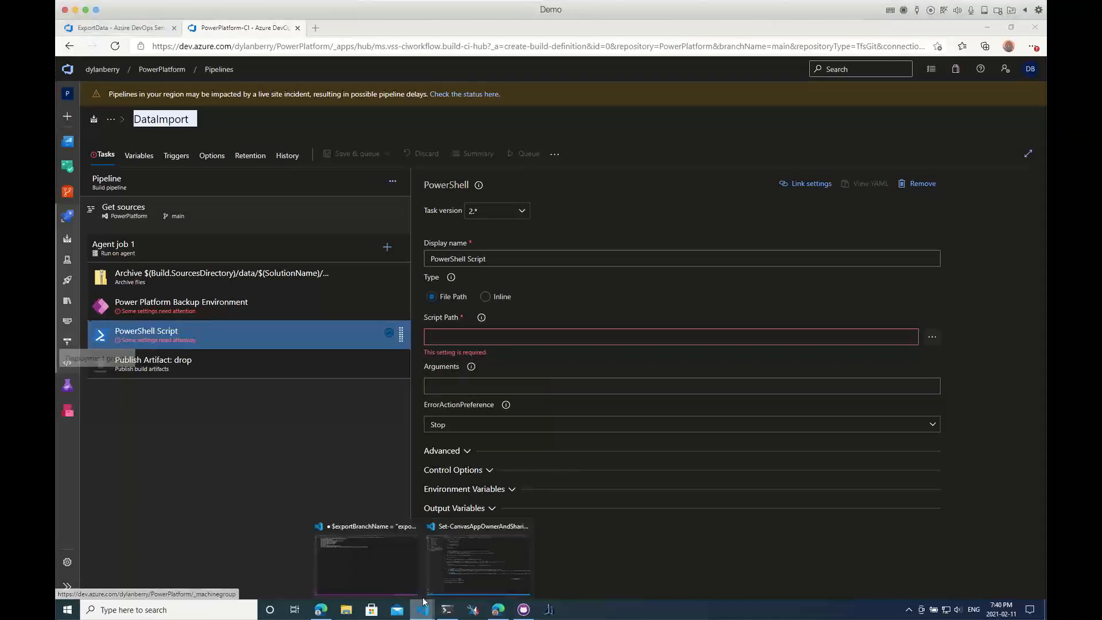
left_click(370, 572)
left_click(365, 217)
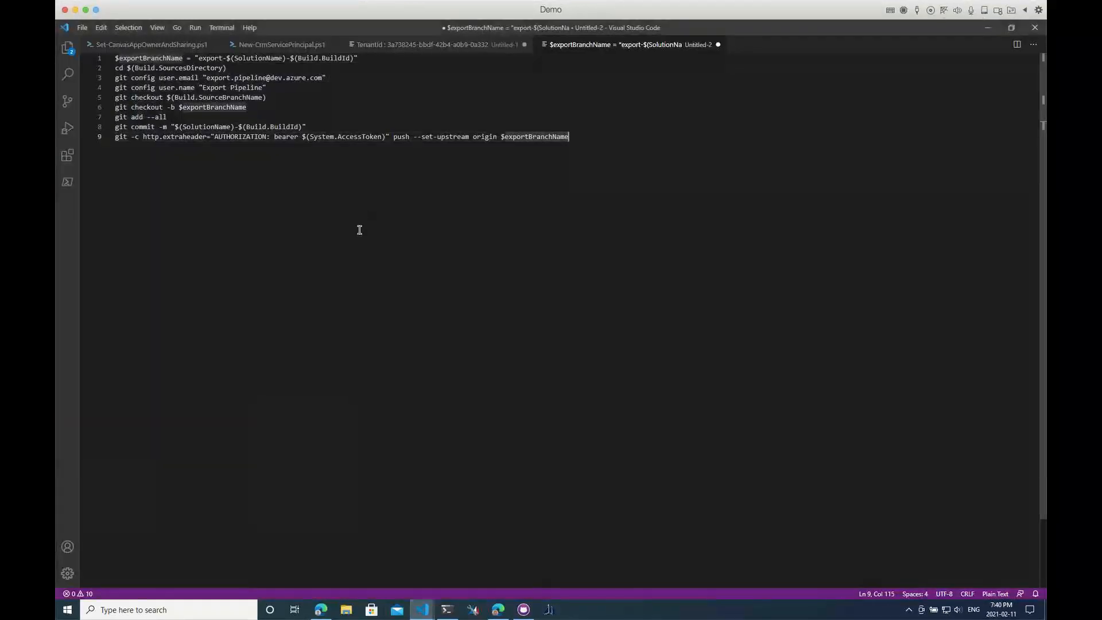
key("ctrl+a")
key("ctrl+v")
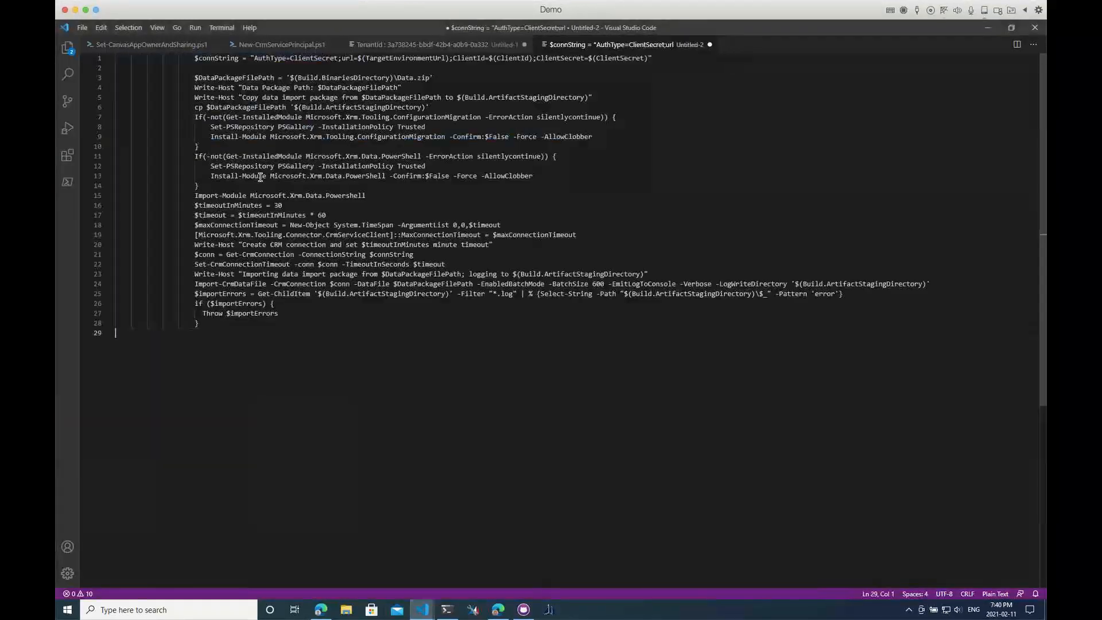
Remove the leading indentation from every line of the data import script and copy the whole script.
left_click(195, 57)
left_click_drag(195, 57, 57, 328)
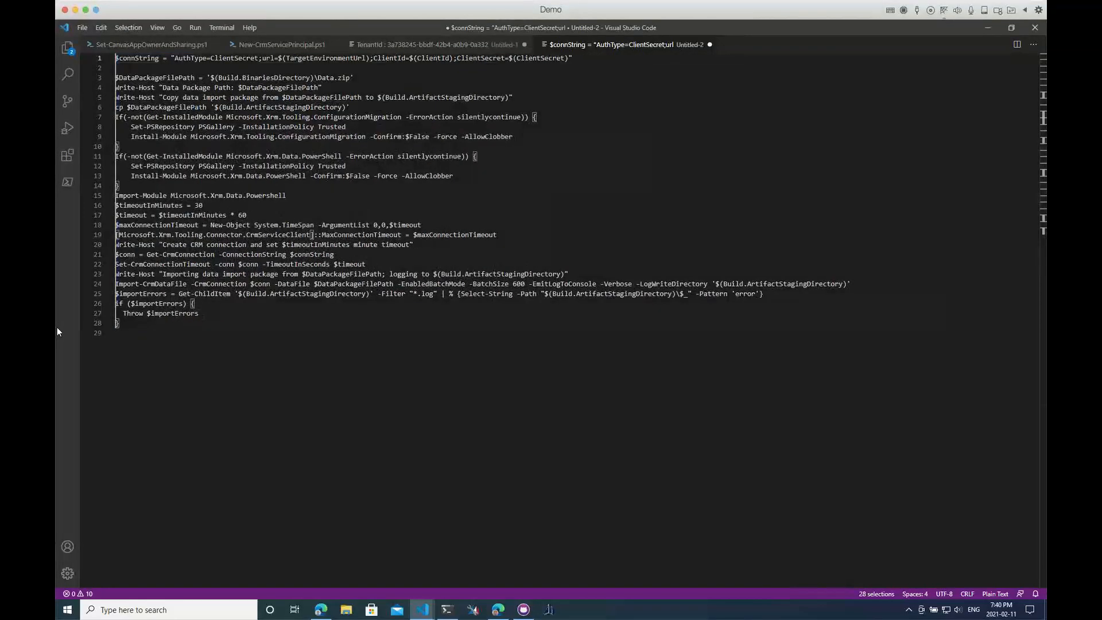
left_click_drag(120, 323, 108, 53)
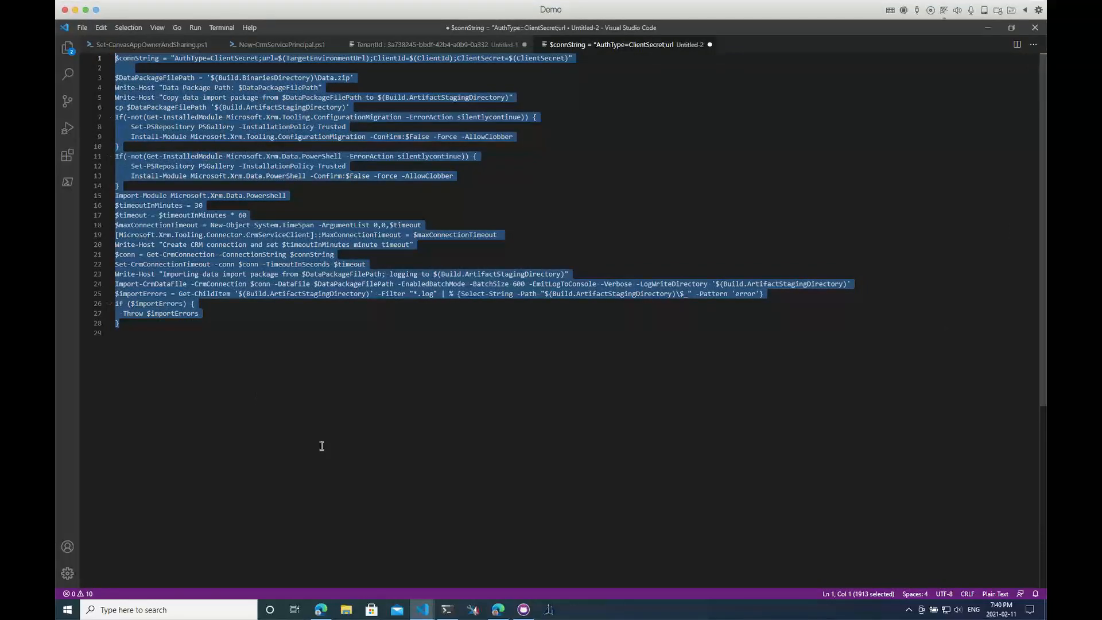
Switch back to Azure DevOps, set the PowerShell task to Inline and replace its sample script with the copied data import script.
left_click(323, 609)
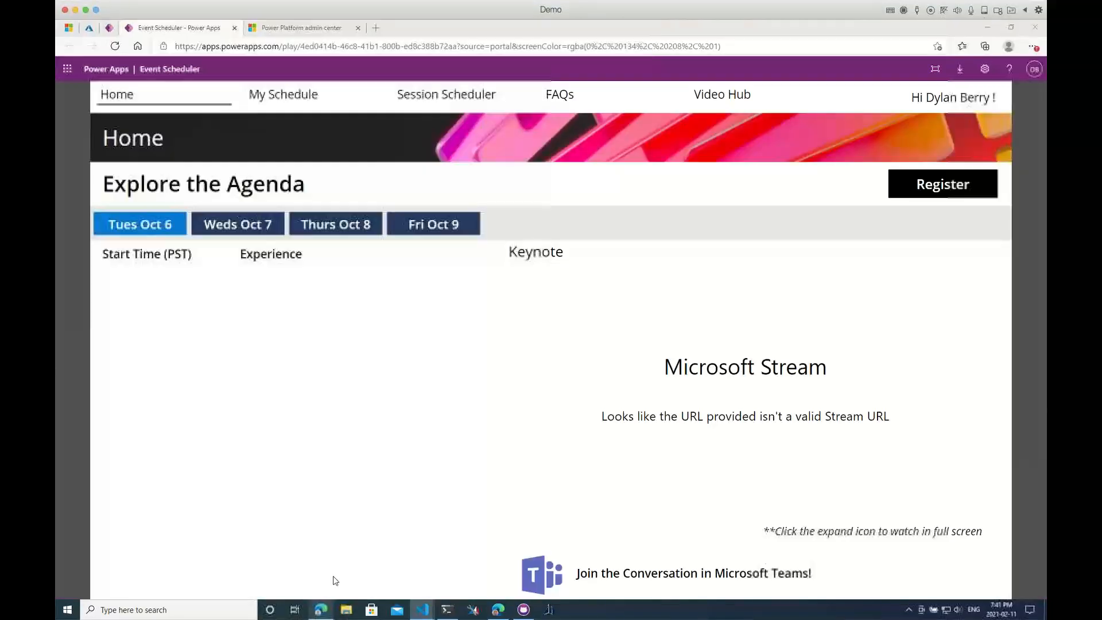
left_click(498, 609)
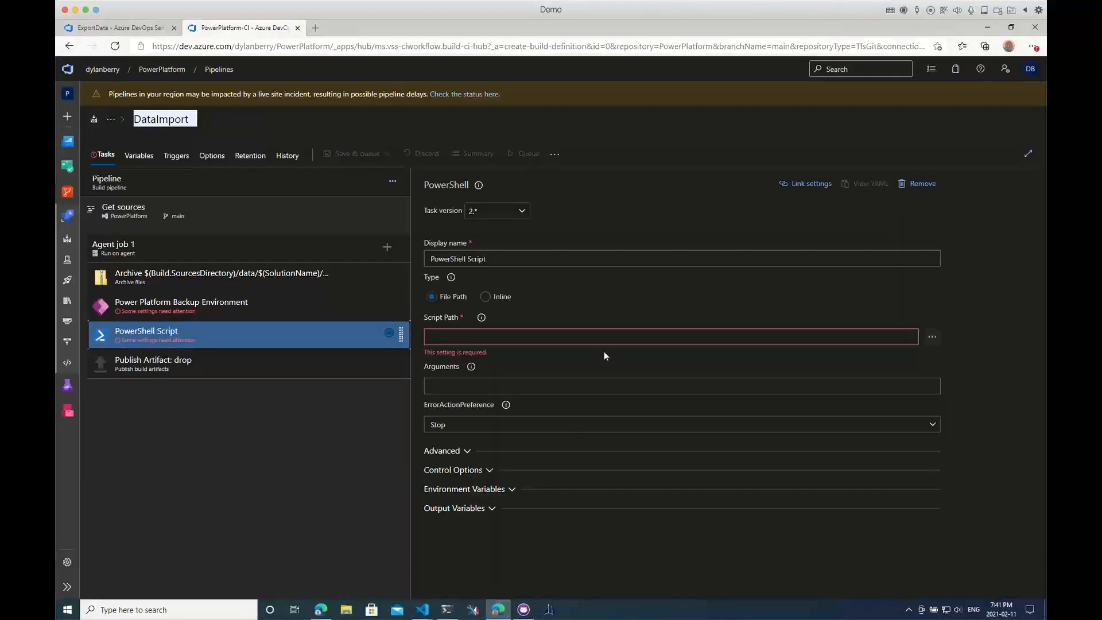
left_click(491, 297)
left_click(558, 396)
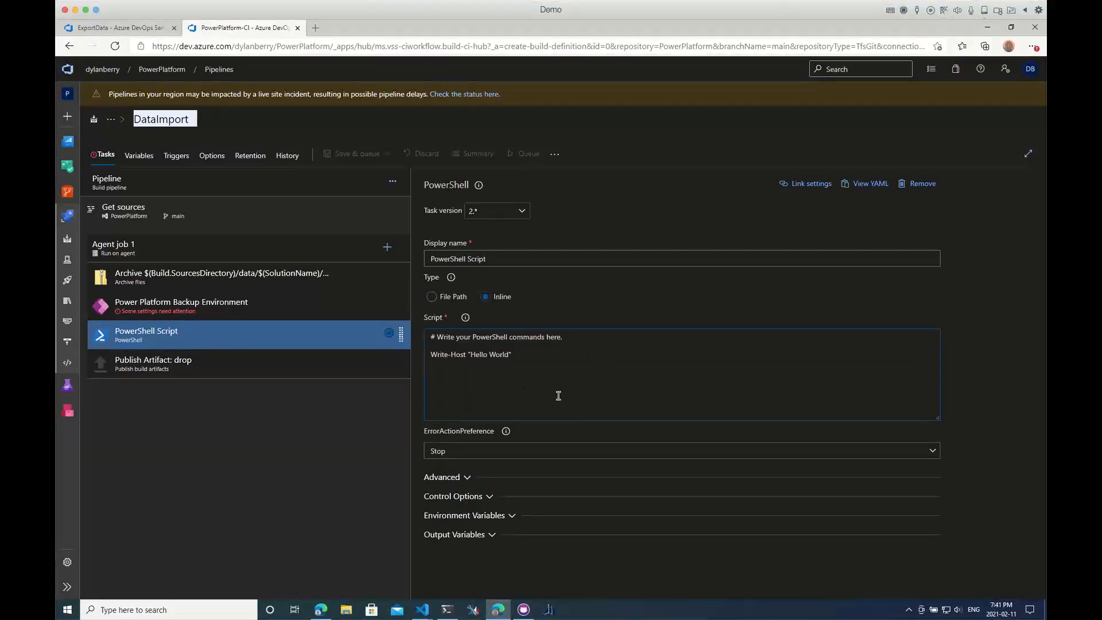
key("ctrl+a")
key("ctrl+v")
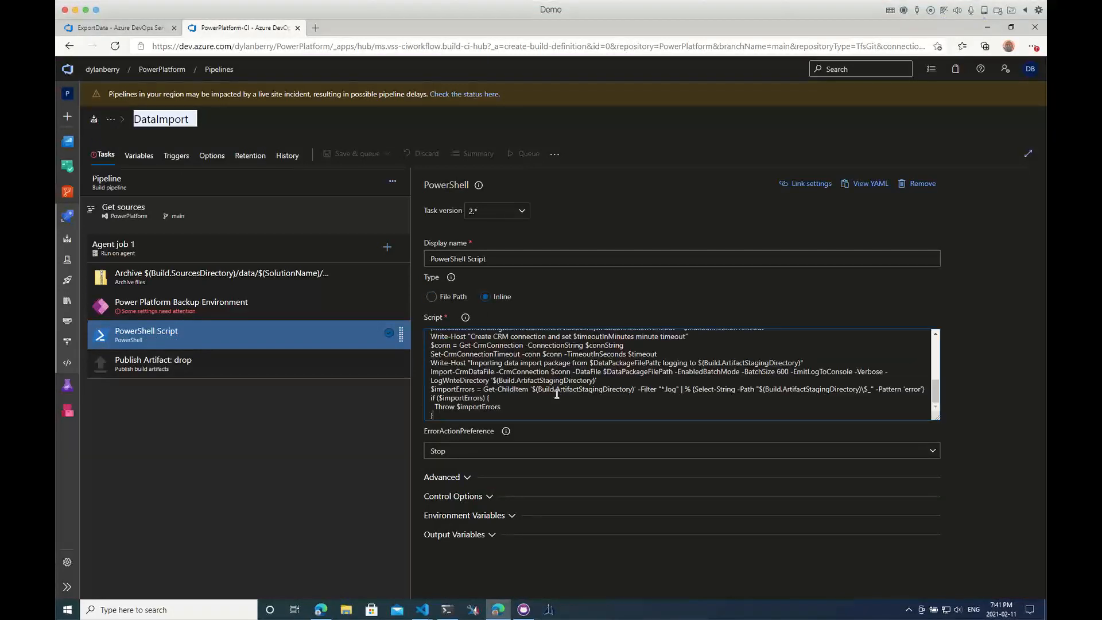
Set the PowerShell task's display name to Import Data.
left_click(485, 258)
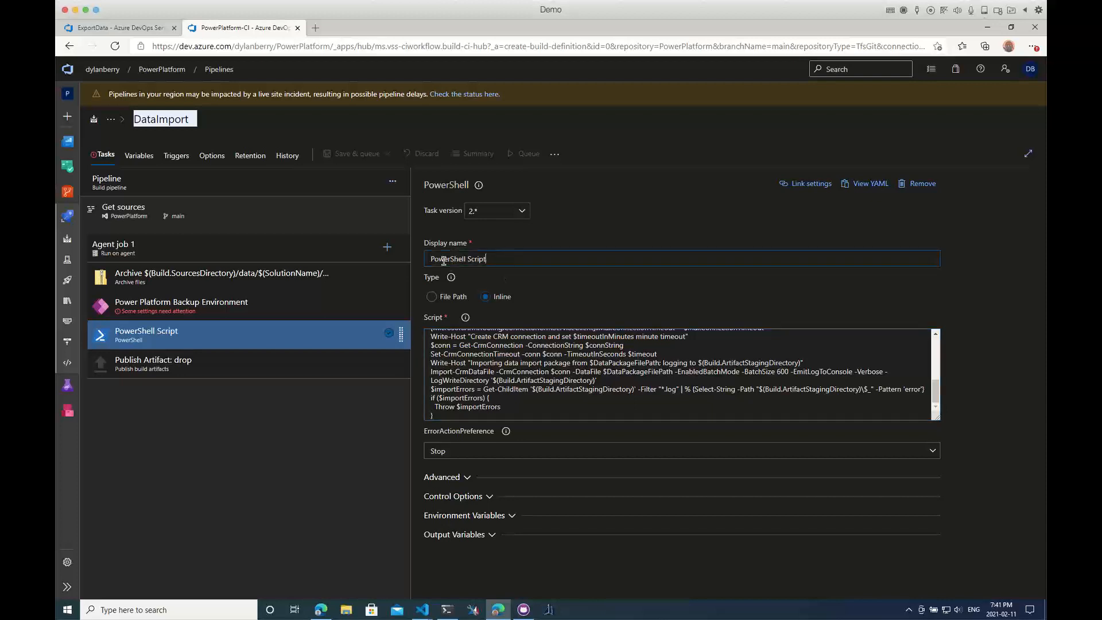
key("ctrl+a")
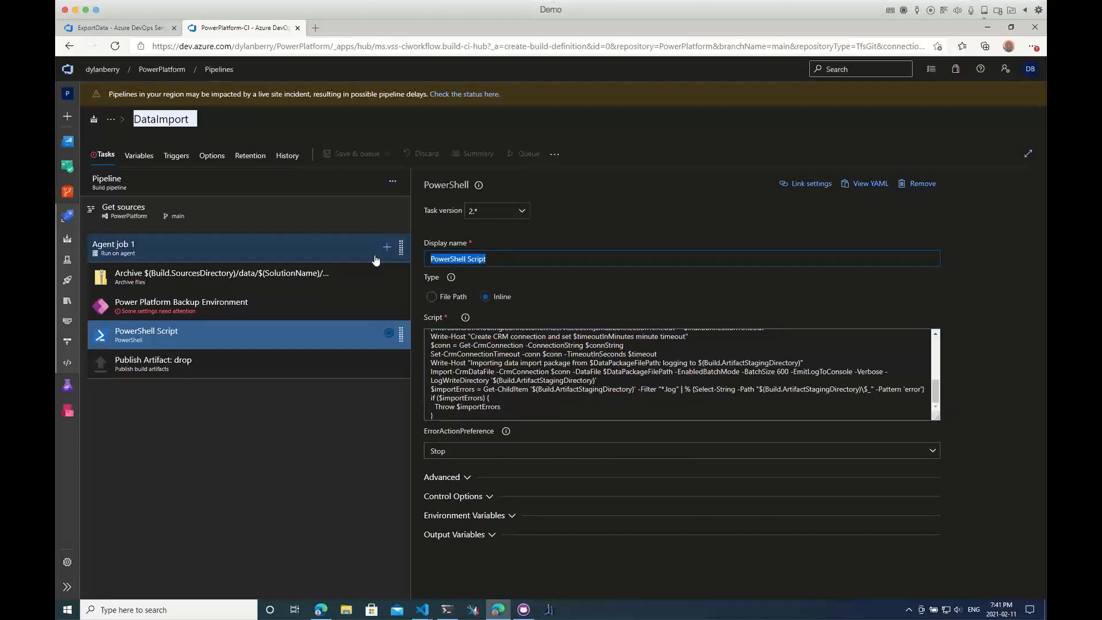
type("Import Data")
Set the Power Platform Backup Environment task's authentication to Service Principal/client secret and try to load its service connections.
left_click(276, 275)
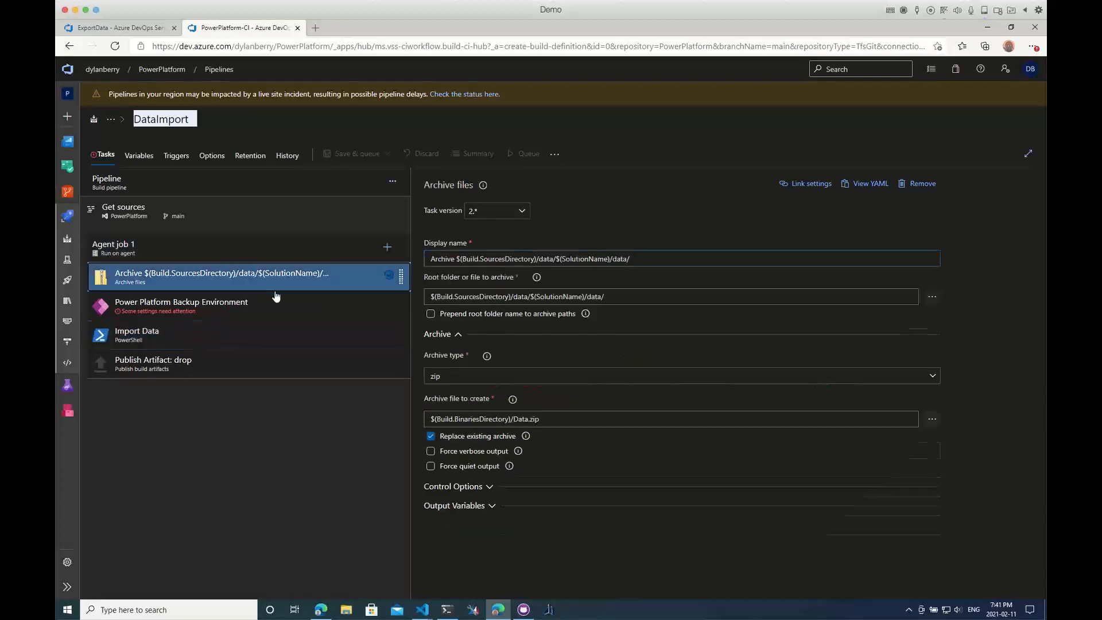
left_click(274, 304)
left_click(909, 338)
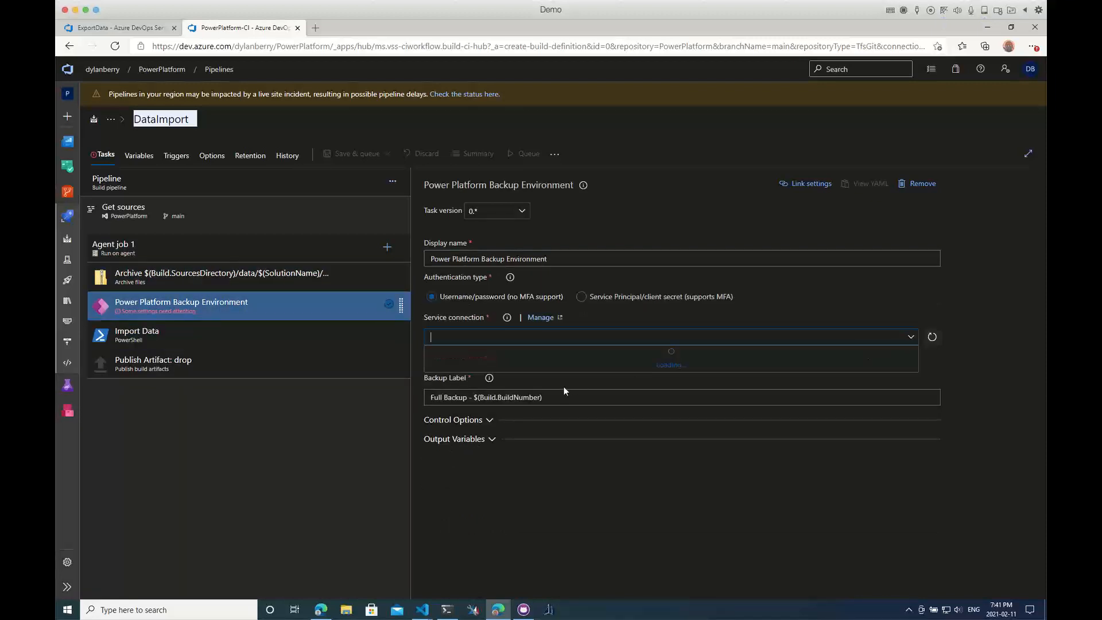
left_click(615, 299)
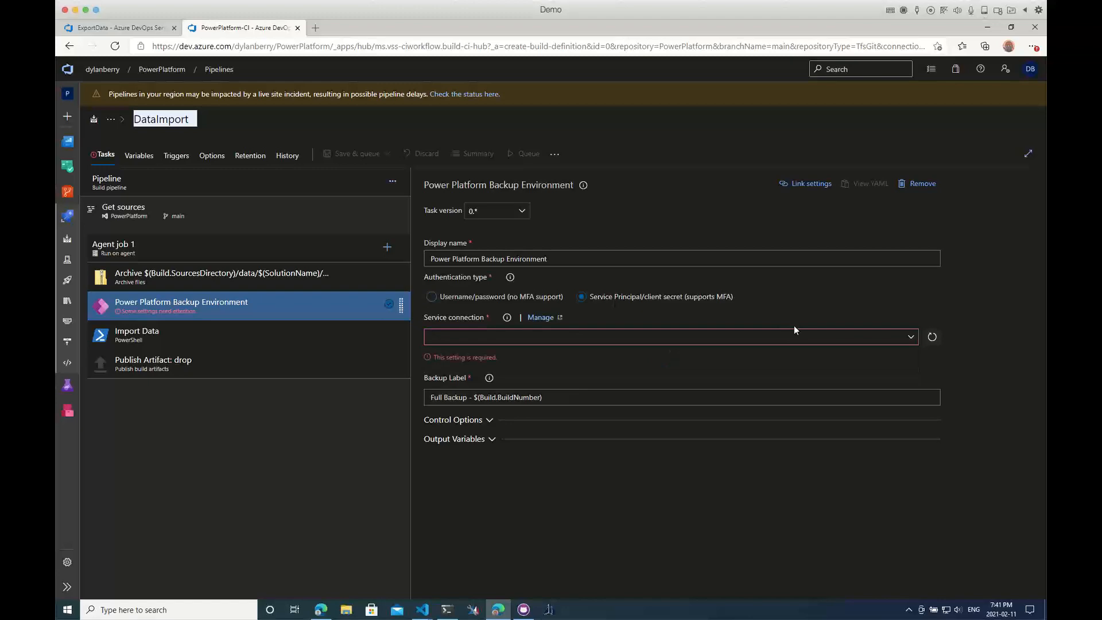
left_click(910, 339)
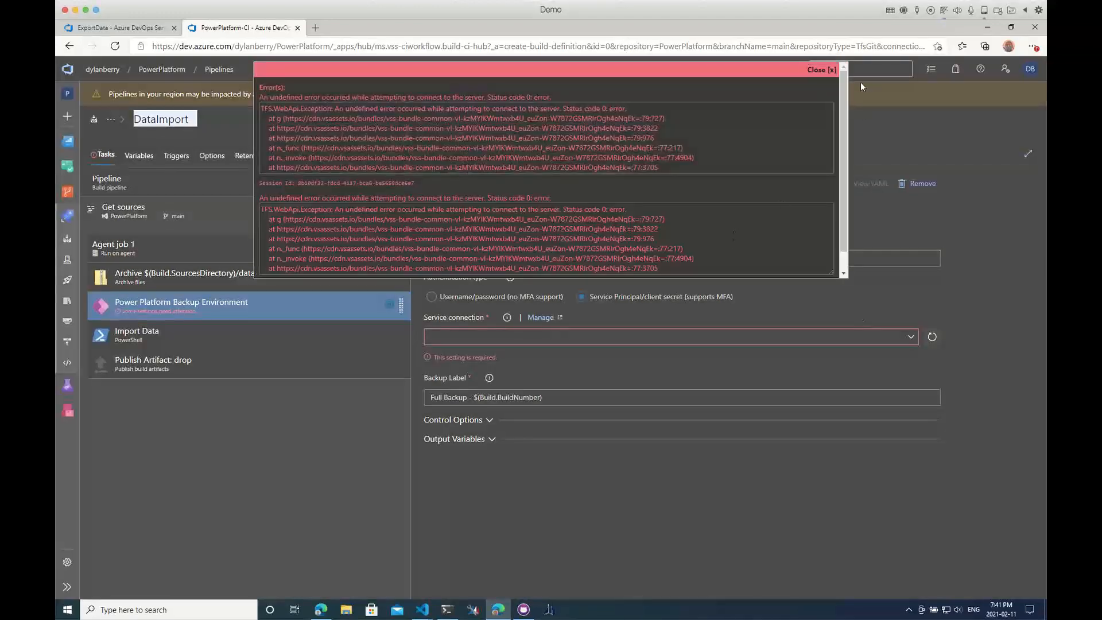
left_click(822, 70)
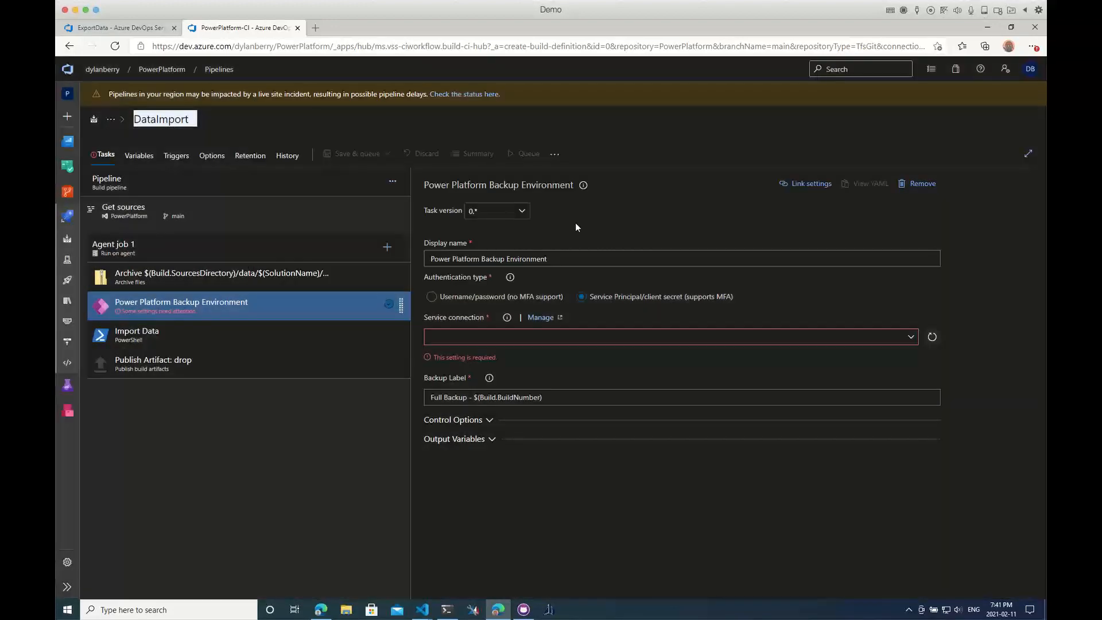
left_click(535, 297)
left_click(644, 304)
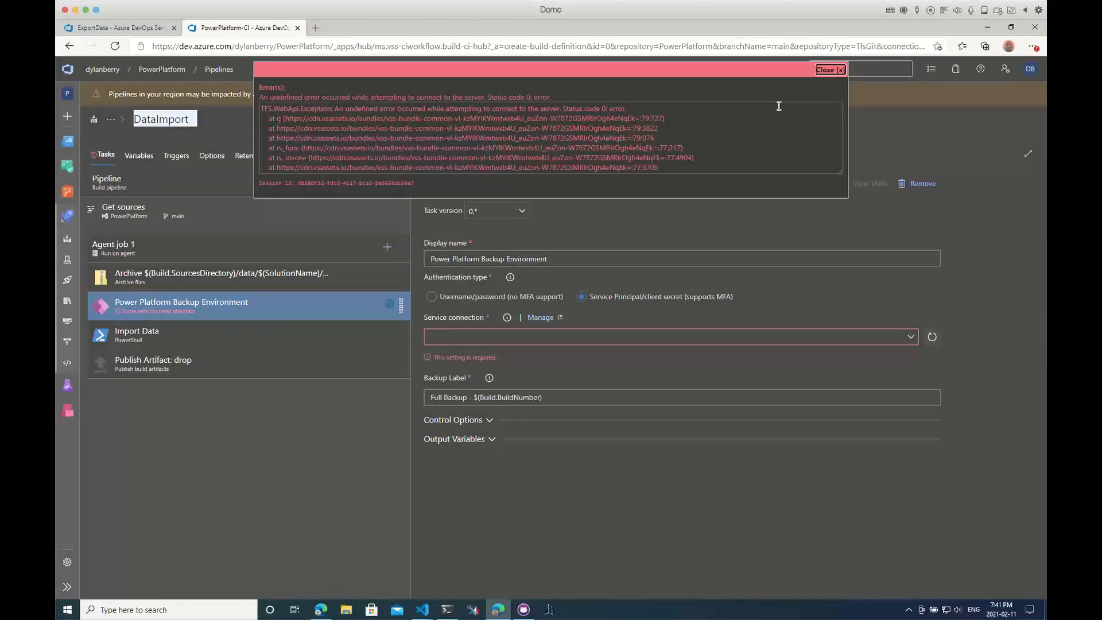
left_click(836, 72)
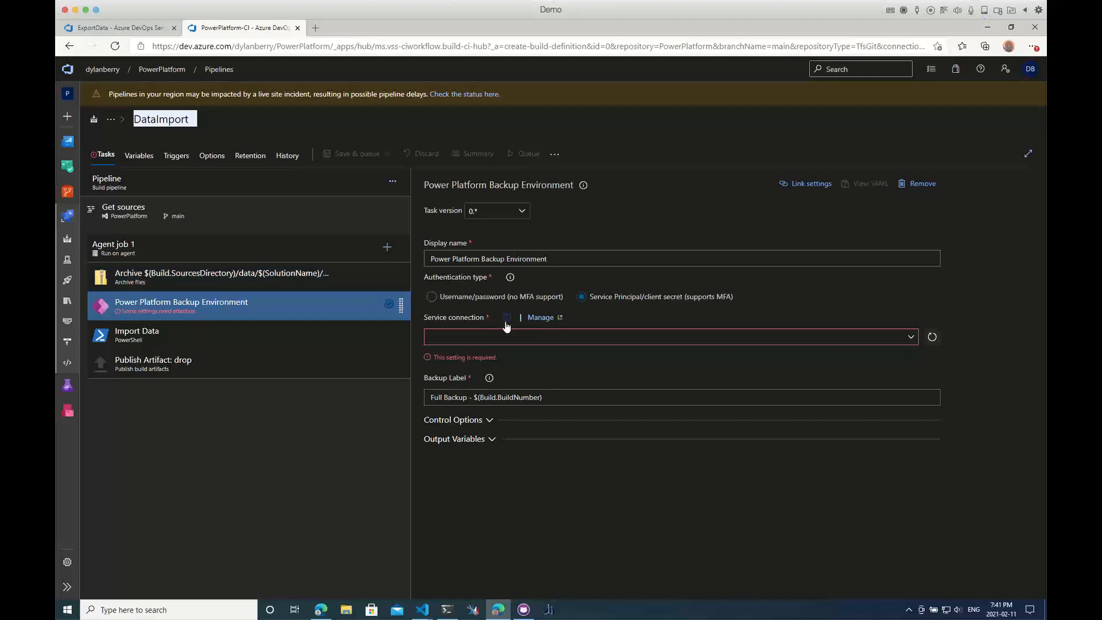
Disable the Power Platform Backup Environment task in Agent job 1.
right_click(333, 310)
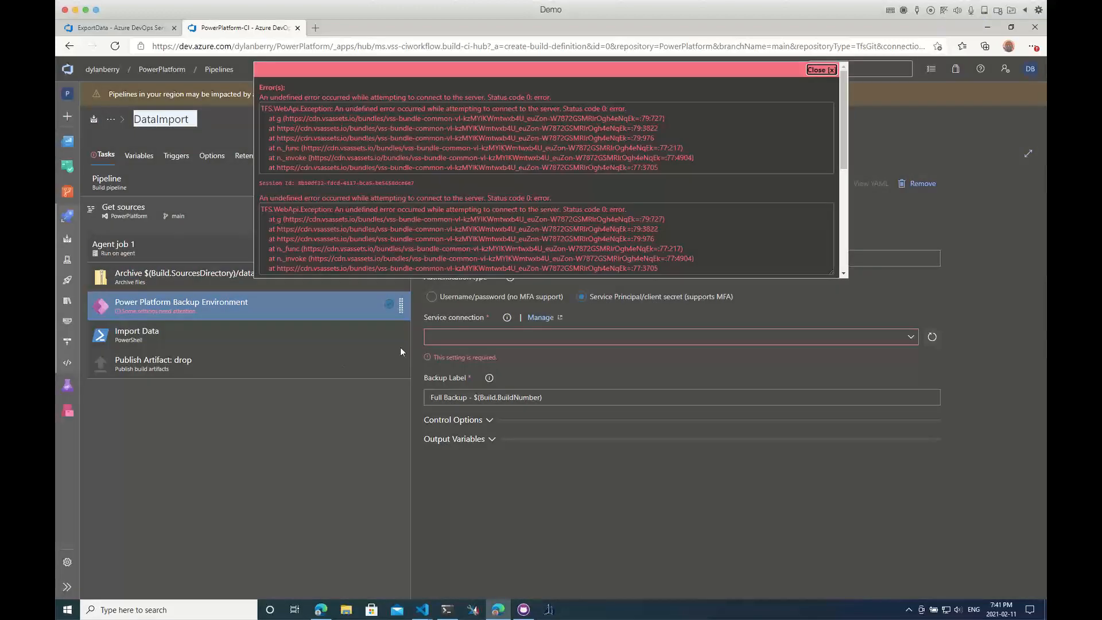
left_click(822, 69)
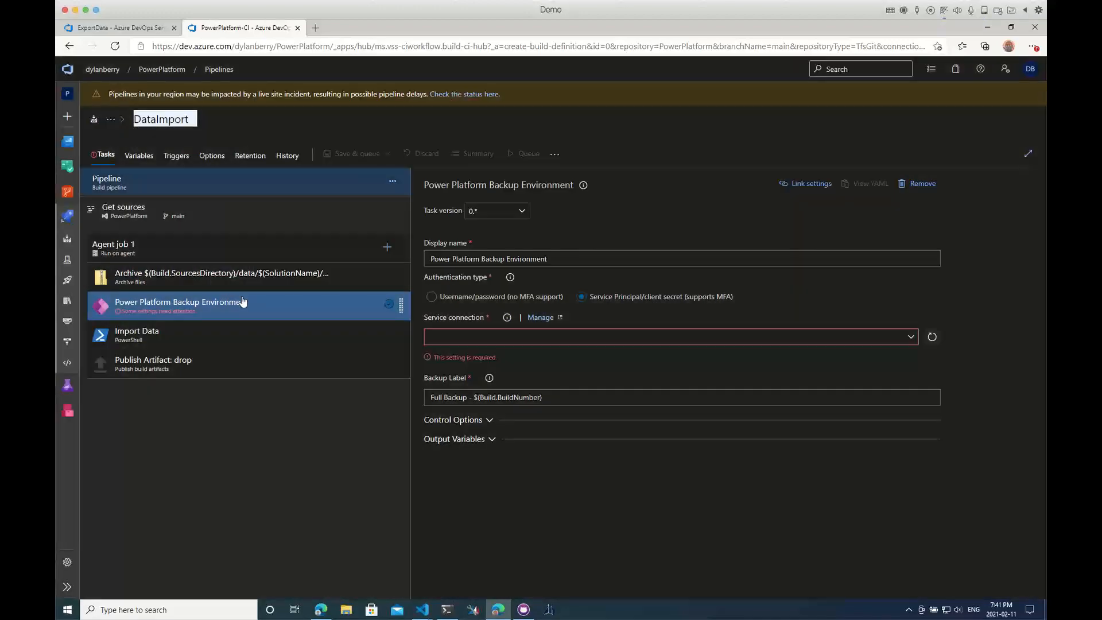
right_click(247, 308)
left_click(252, 338)
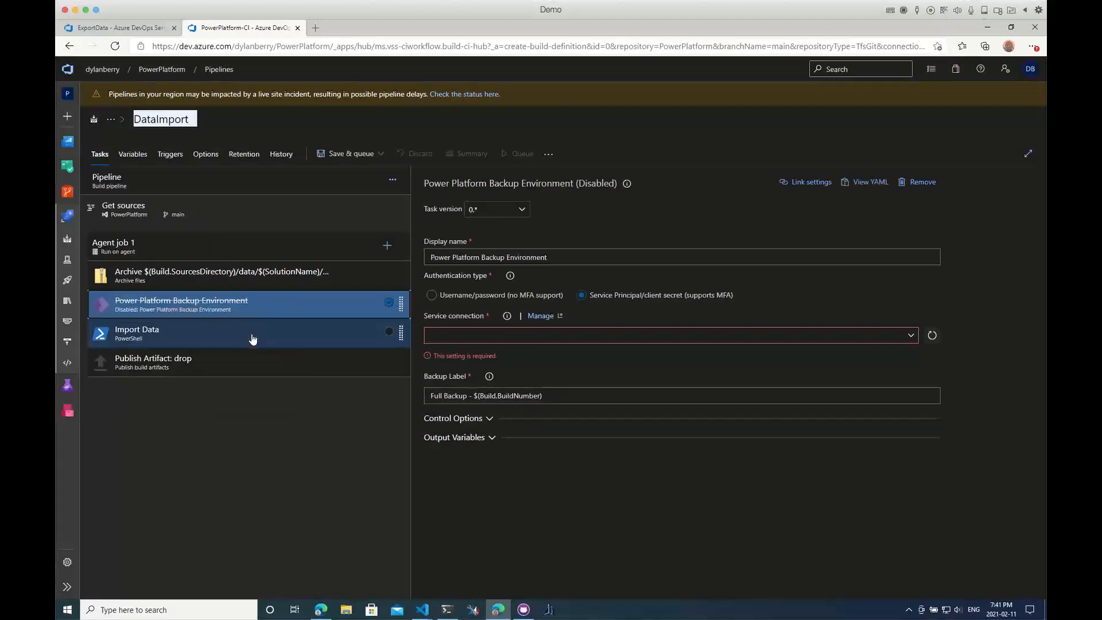
Try to save the DataImport build pipeline in the root folder without queuing it.
left_click(380, 154)
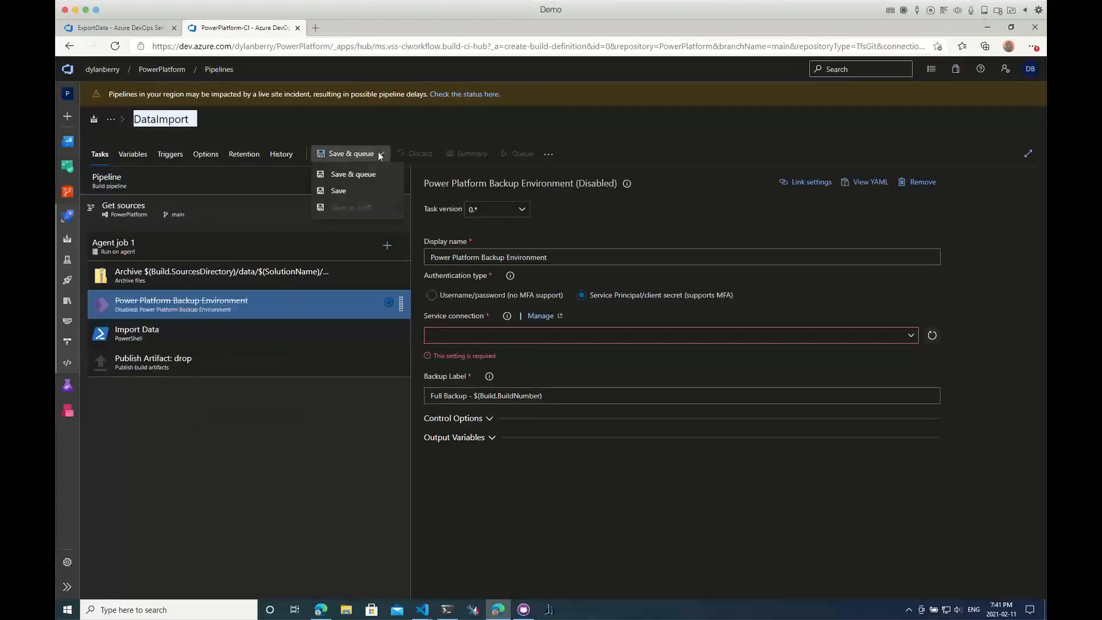
left_click(362, 191)
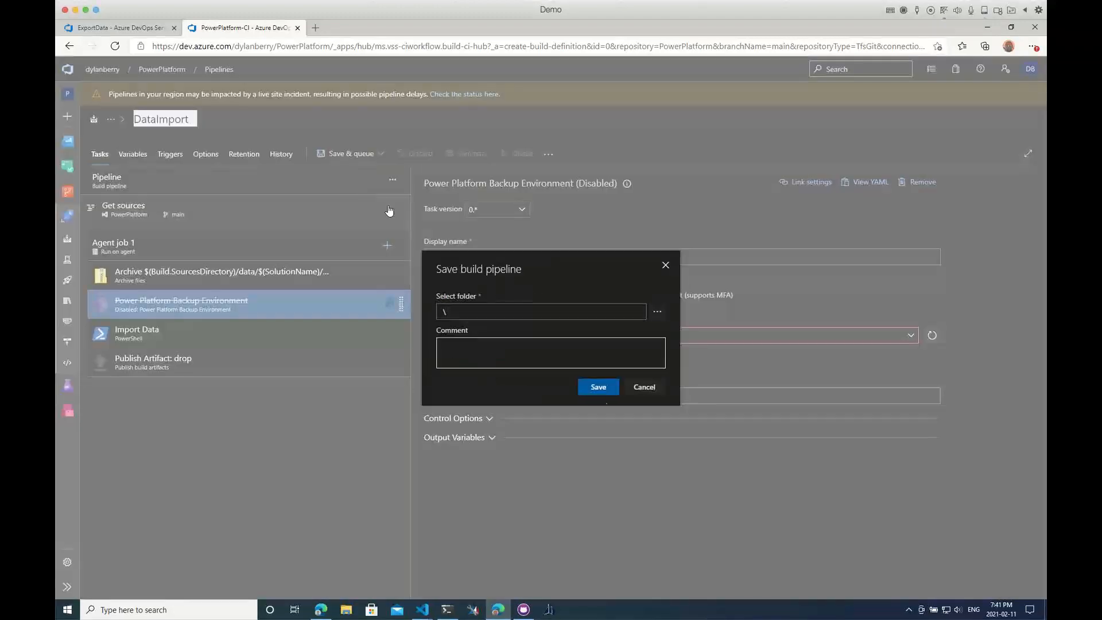
left_click(600, 386)
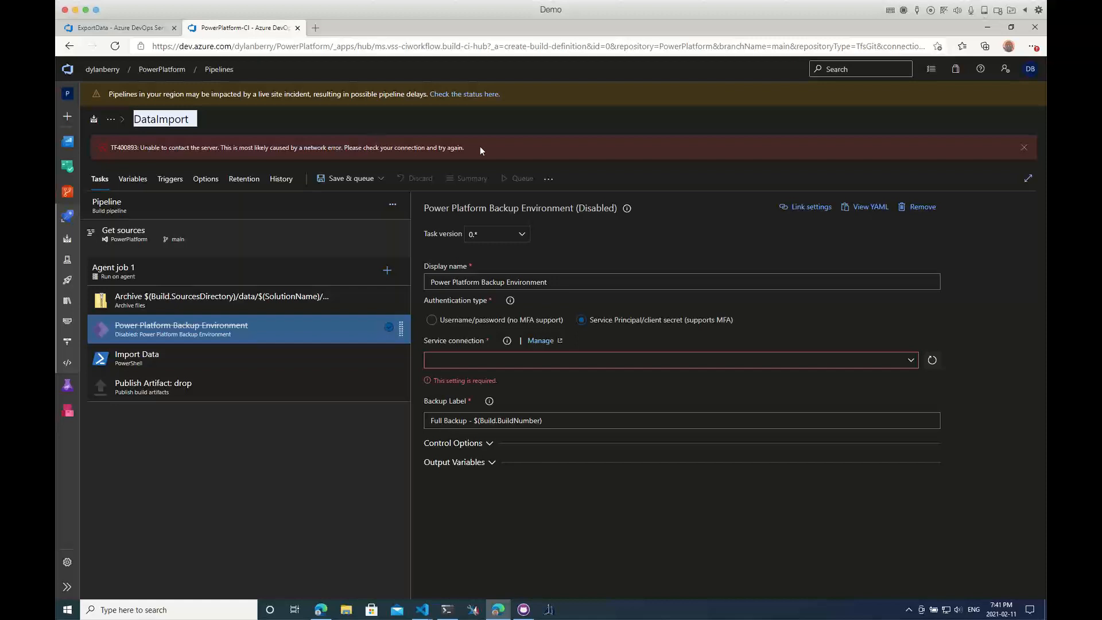
left_click_drag(480, 147, 143, 144)
left_click(108, 147)
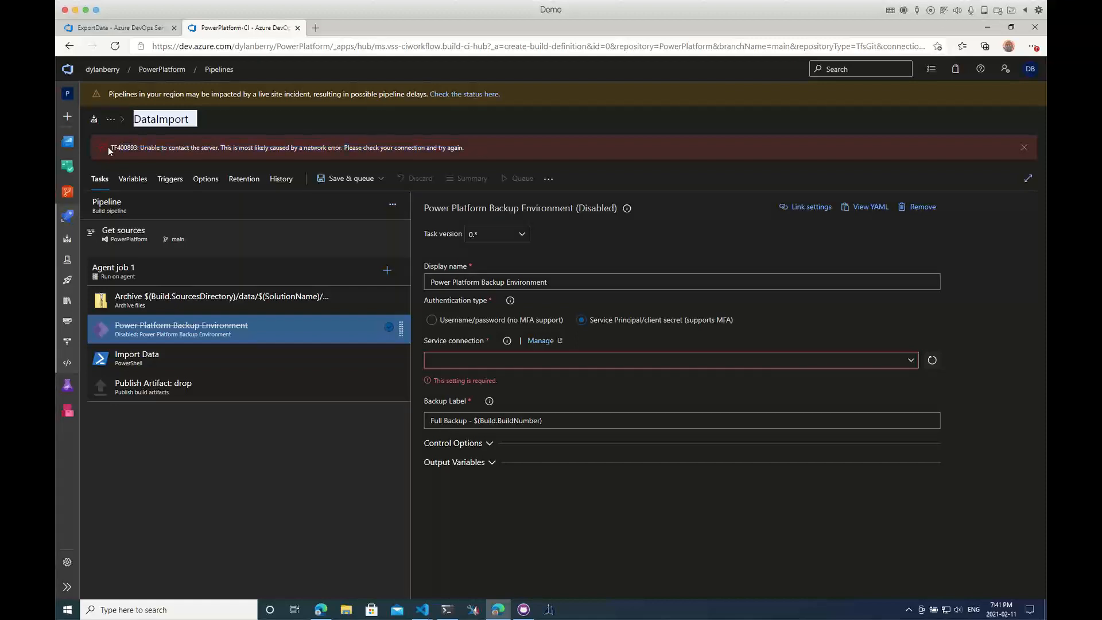
Switch to the Common Data Service Configuration Migration tool, choose Create schema and log in with the prefilled Office 365 credentials.
left_click(549, 610)
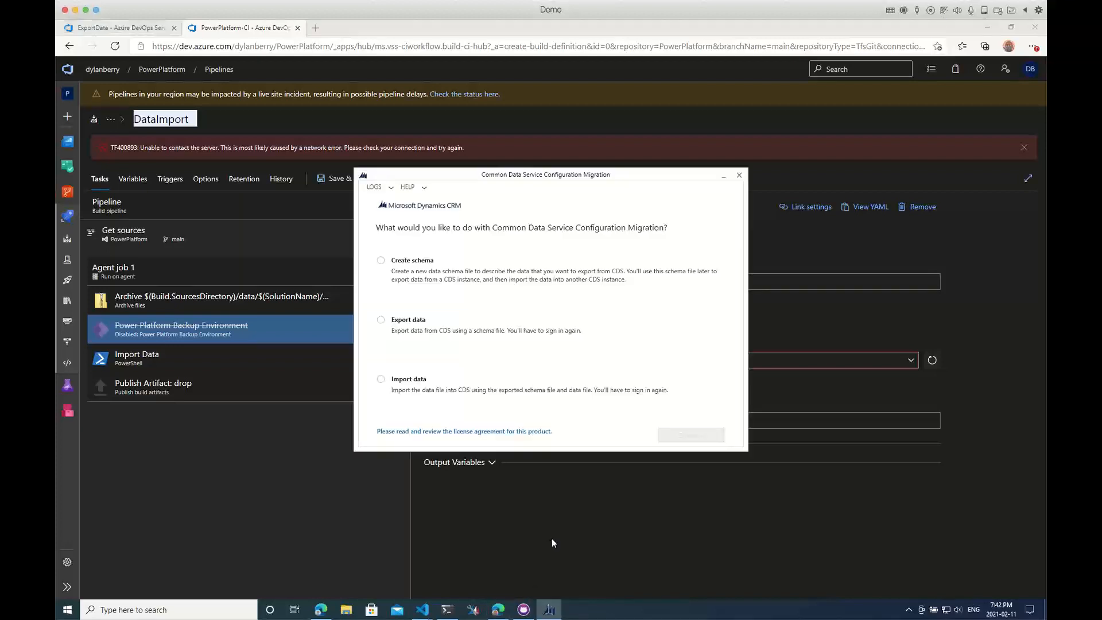
left_click(409, 261)
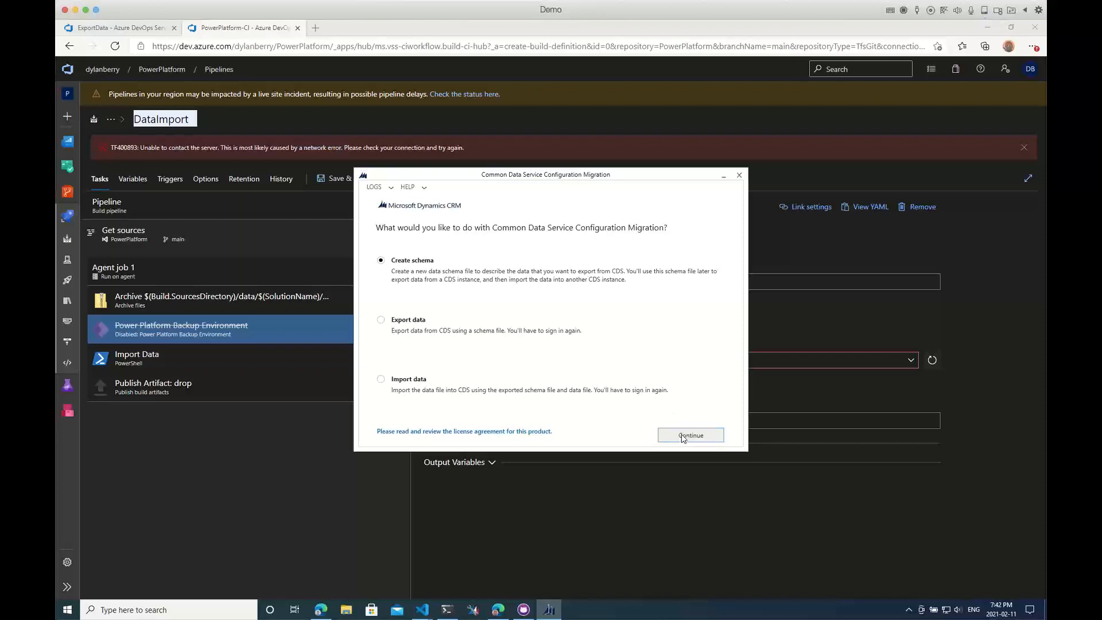
left_click(683, 439)
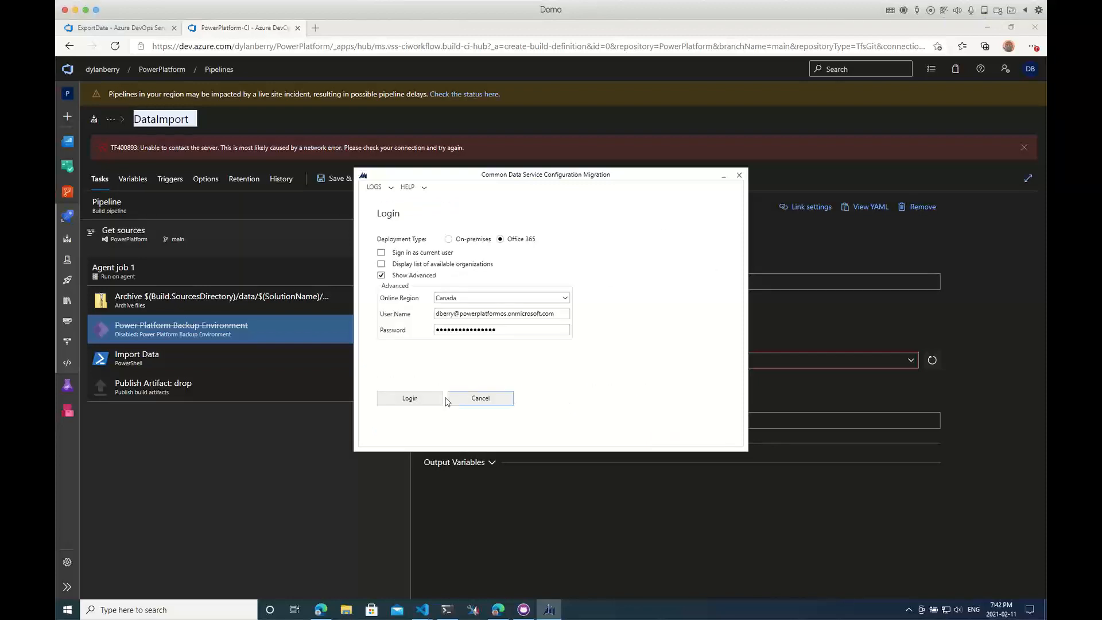
left_click(407, 399)
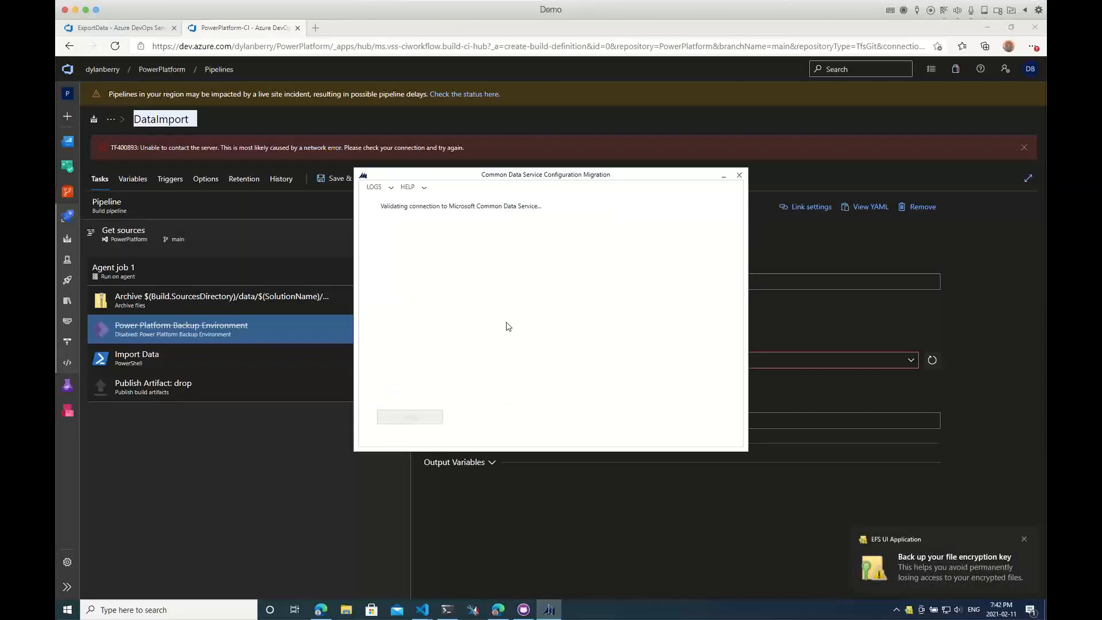
left_click(1025, 539)
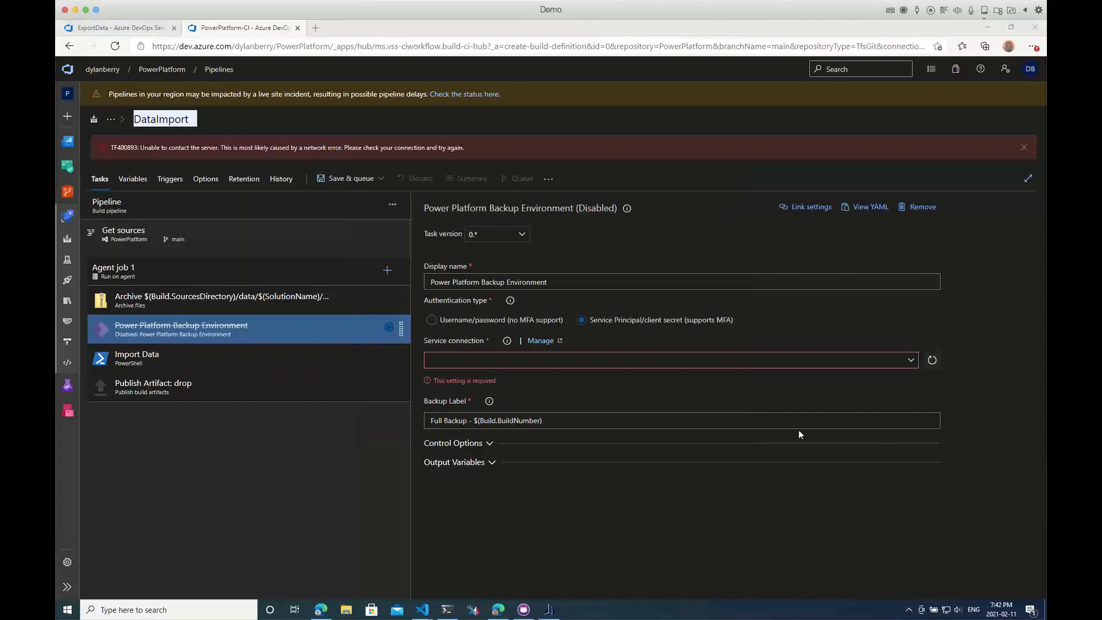
left_click(550, 610)
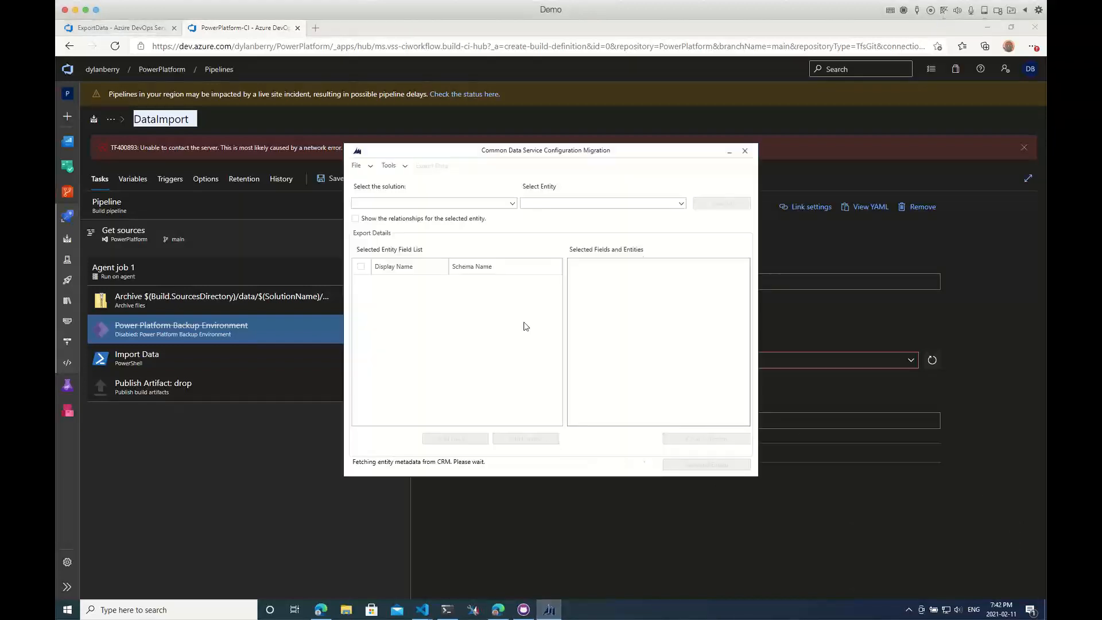
Choose the Conference solution for the schema and review the fields of its Agenda entity.
left_click(513, 204)
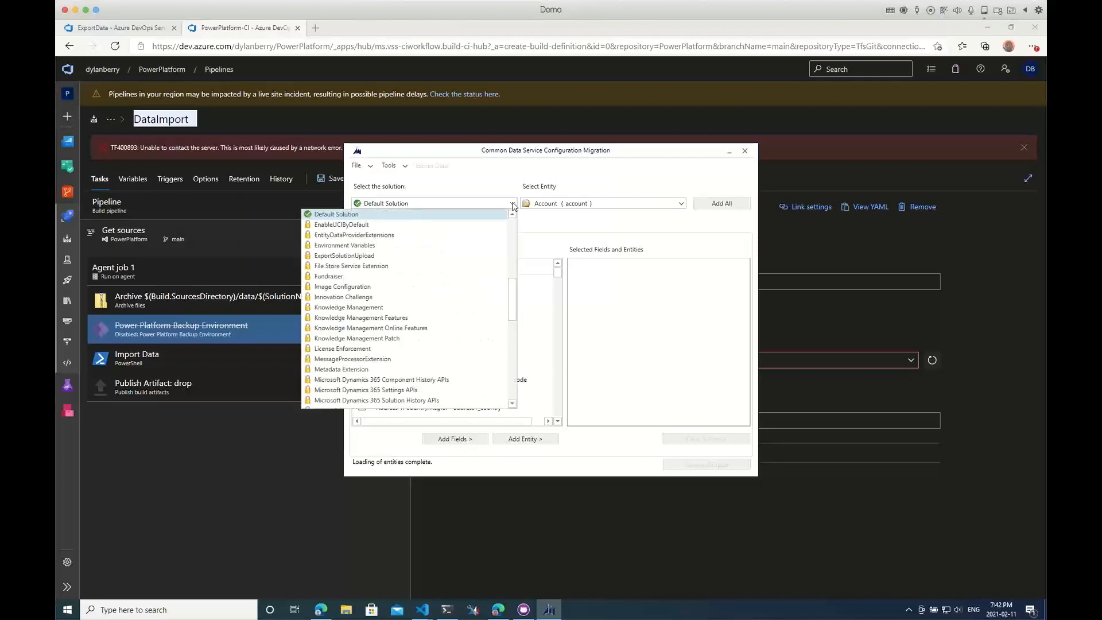
scroll(402, 345, "up", 8)
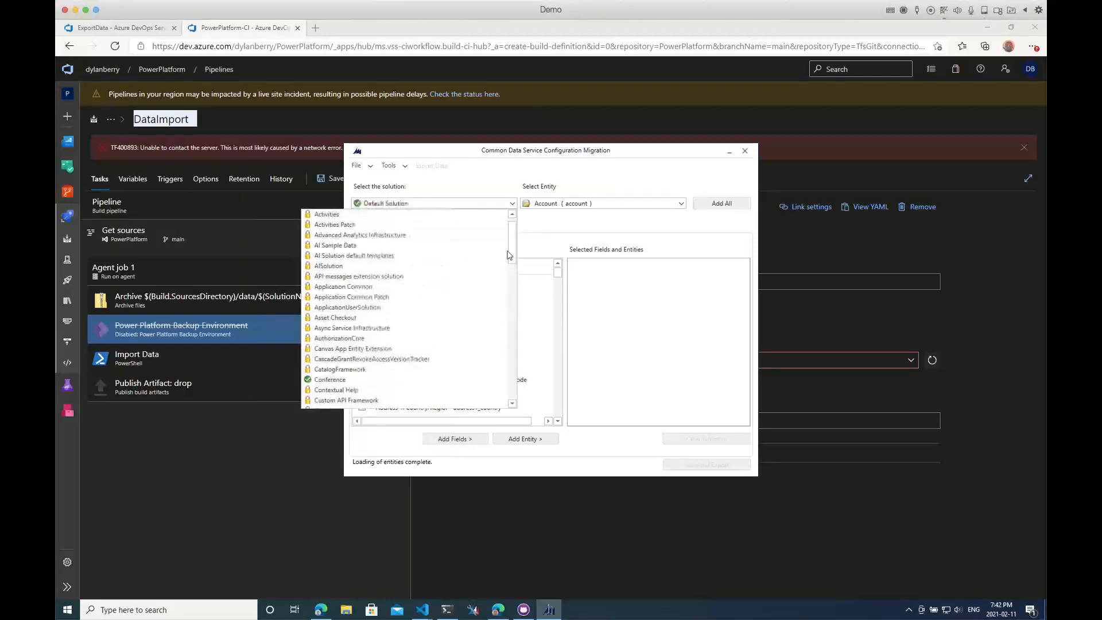
left_click(318, 360)
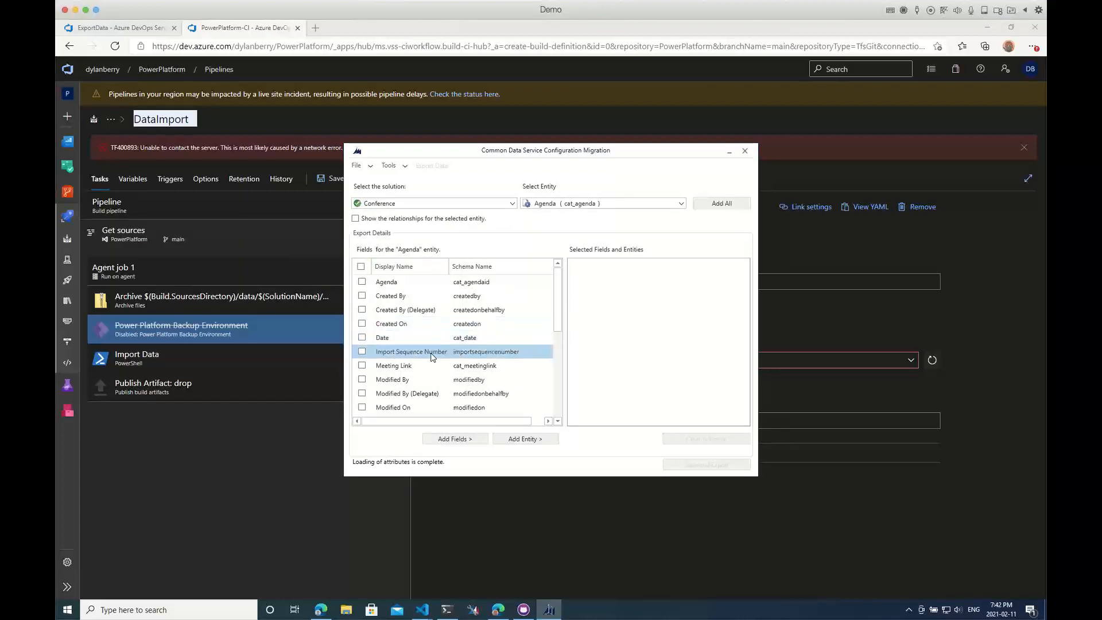
scroll(496, 352, "down", 3)
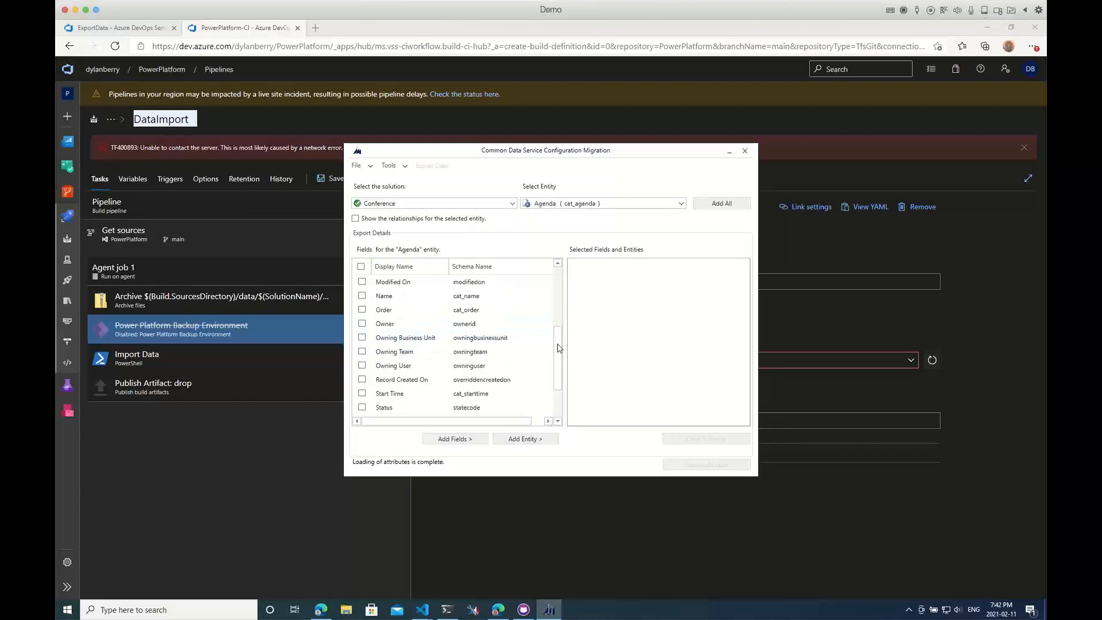
Select the Conference solution's FAQ entity and add all of its fields to the schema selection.
left_click_drag(560, 349, 560, 327)
left_click(674, 203)
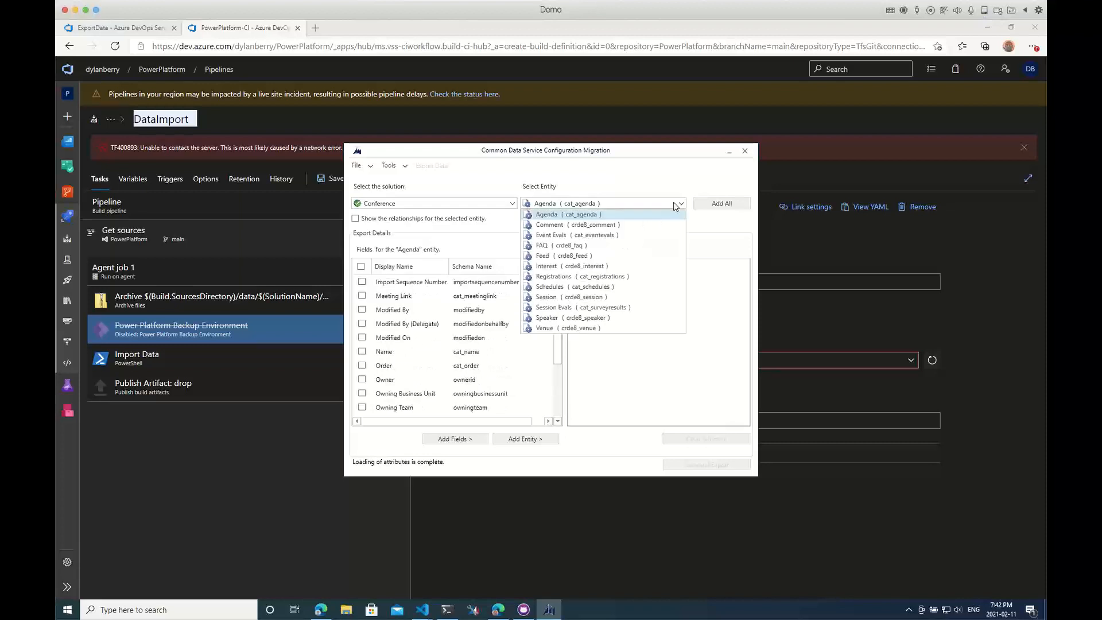
left_click(547, 247)
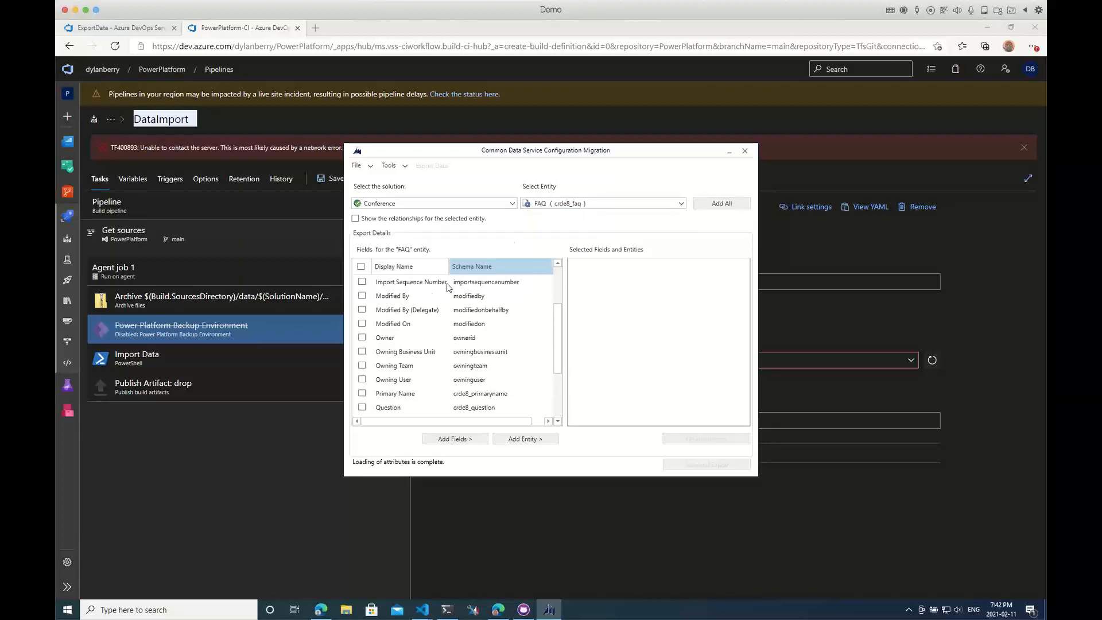
left_click(361, 267)
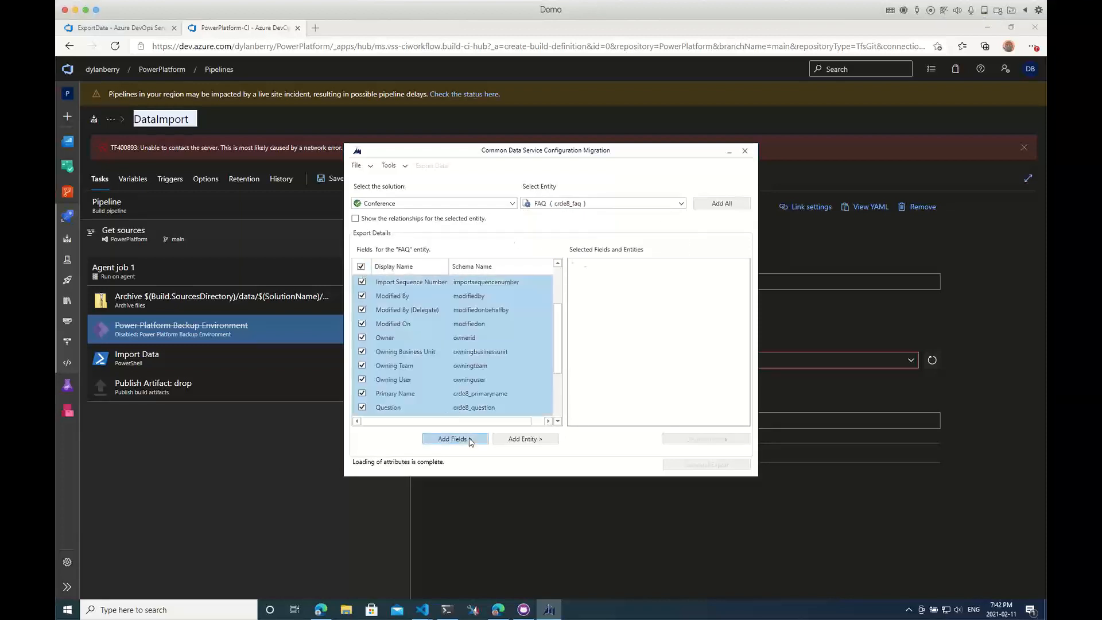
left_click(470, 439)
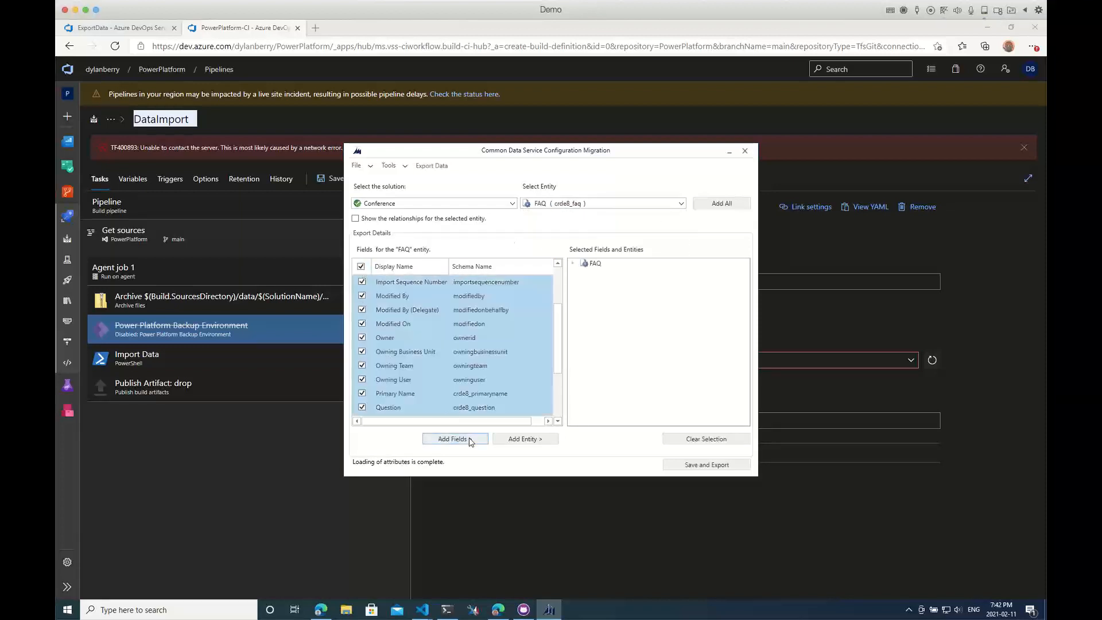
Start saving and exporting the schema, and select the existing schema XML file in Documents.
left_click(714, 469)
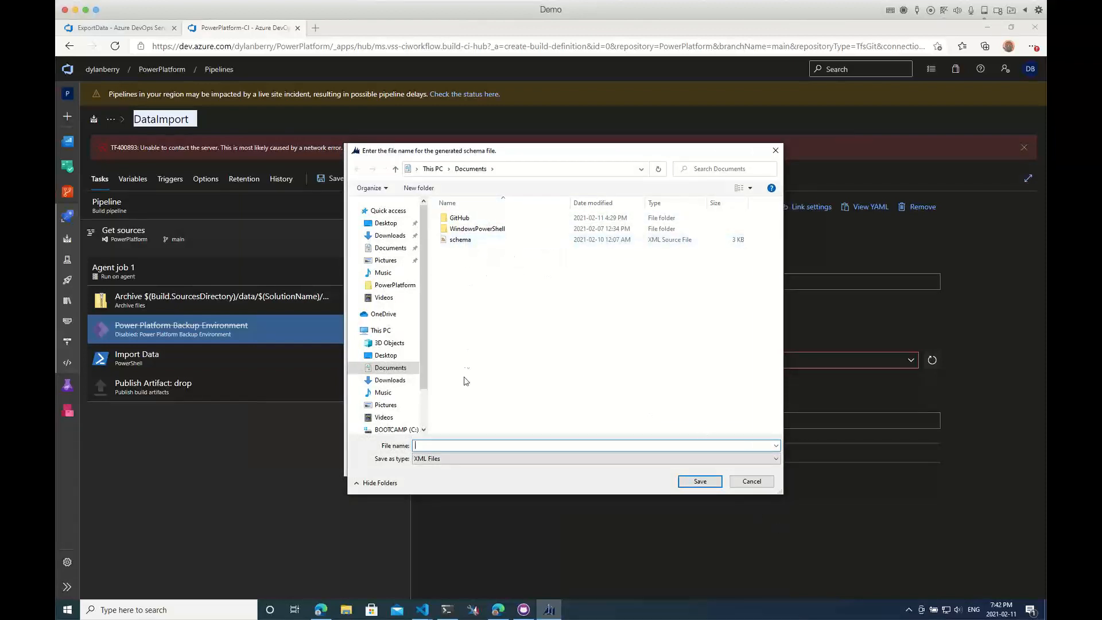
left_click(764, 486)
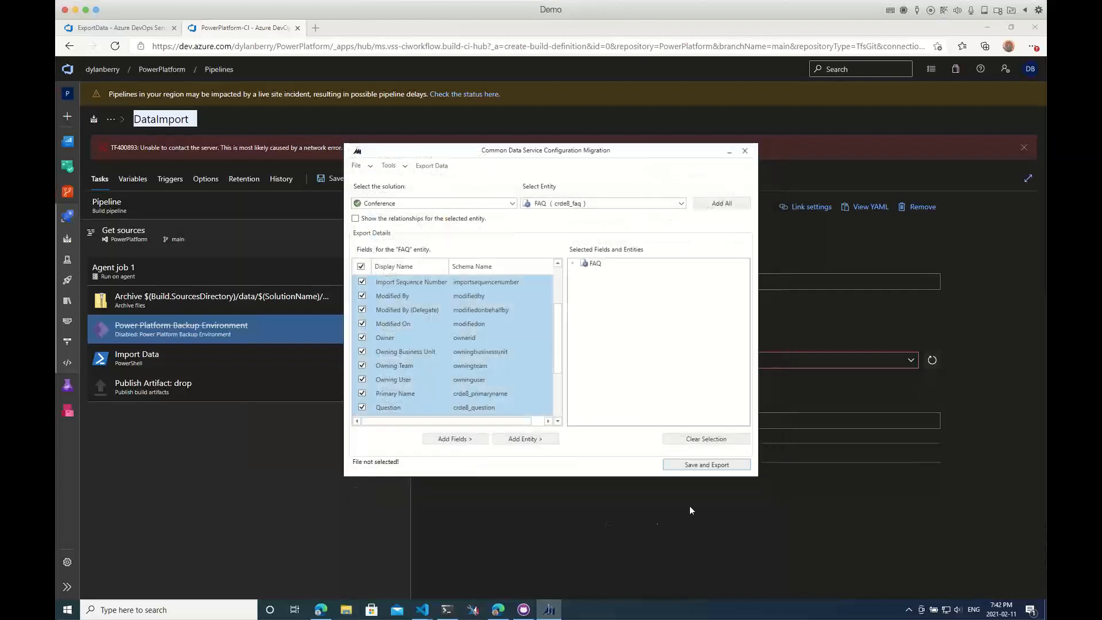
left_click(707, 465)
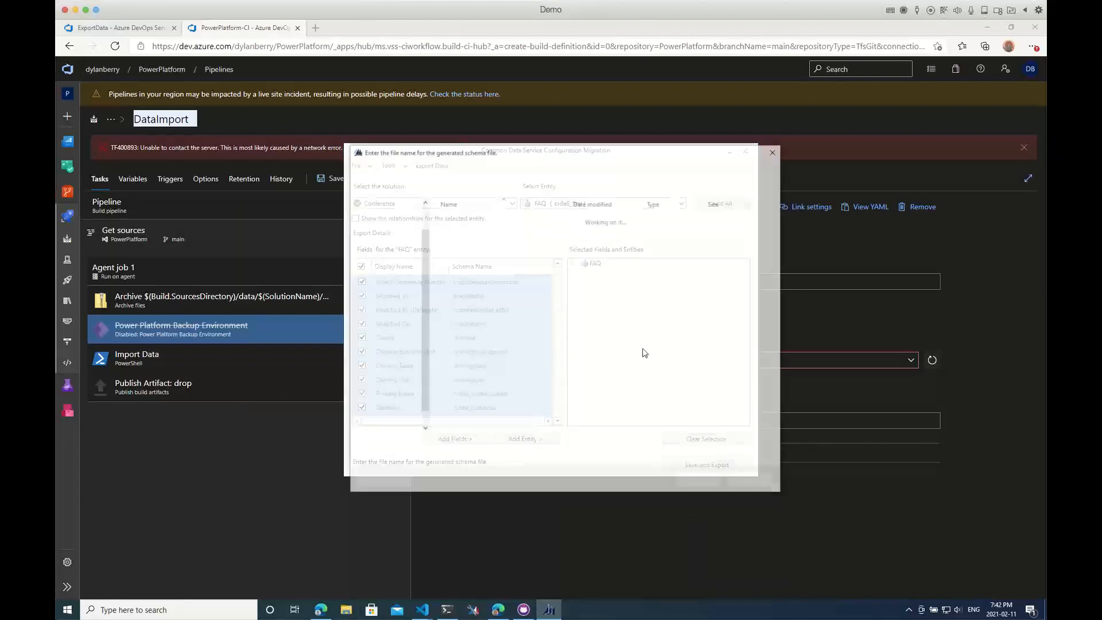
left_click(459, 240)
right_click(457, 241)
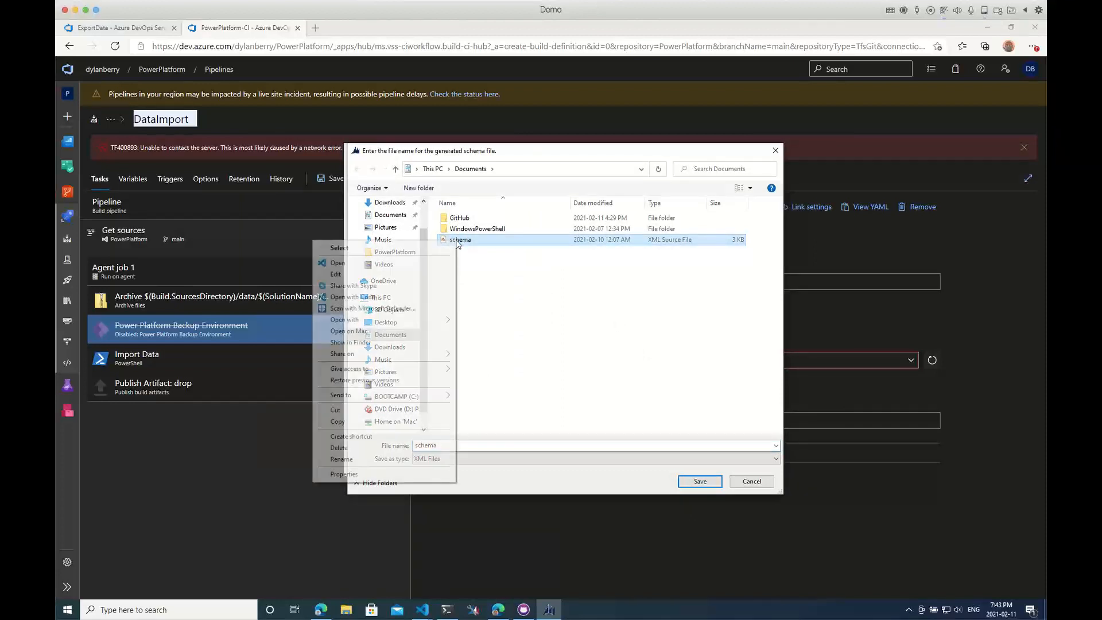
left_click(511, 253)
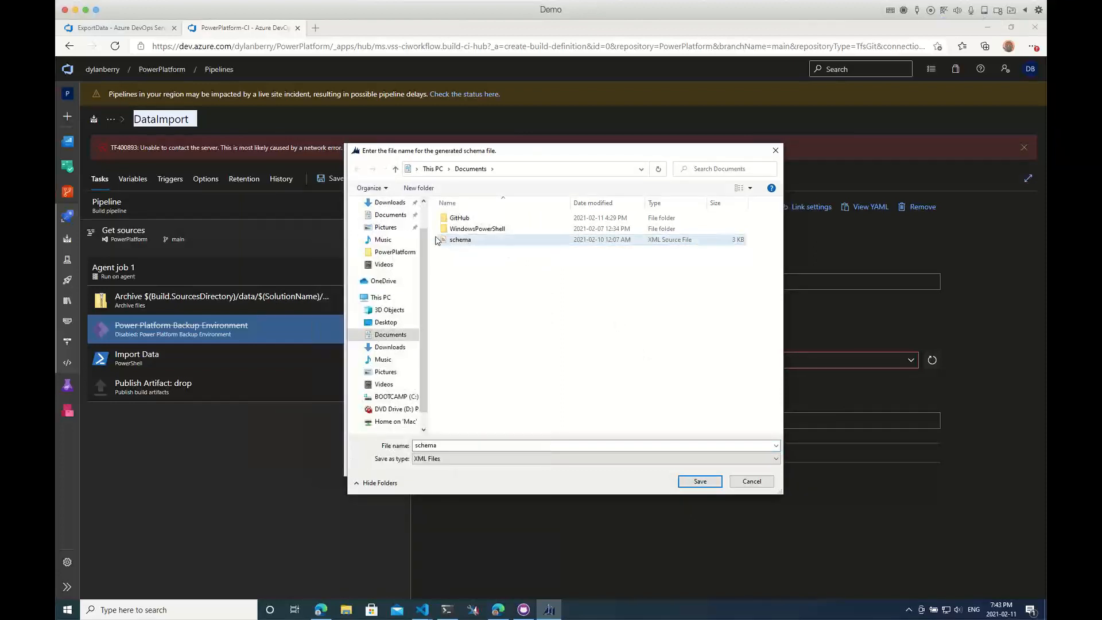
Switch to Azure DevOps and open the PowerPlatform repository's files in a new browser tab.
mouse_move(68, 196)
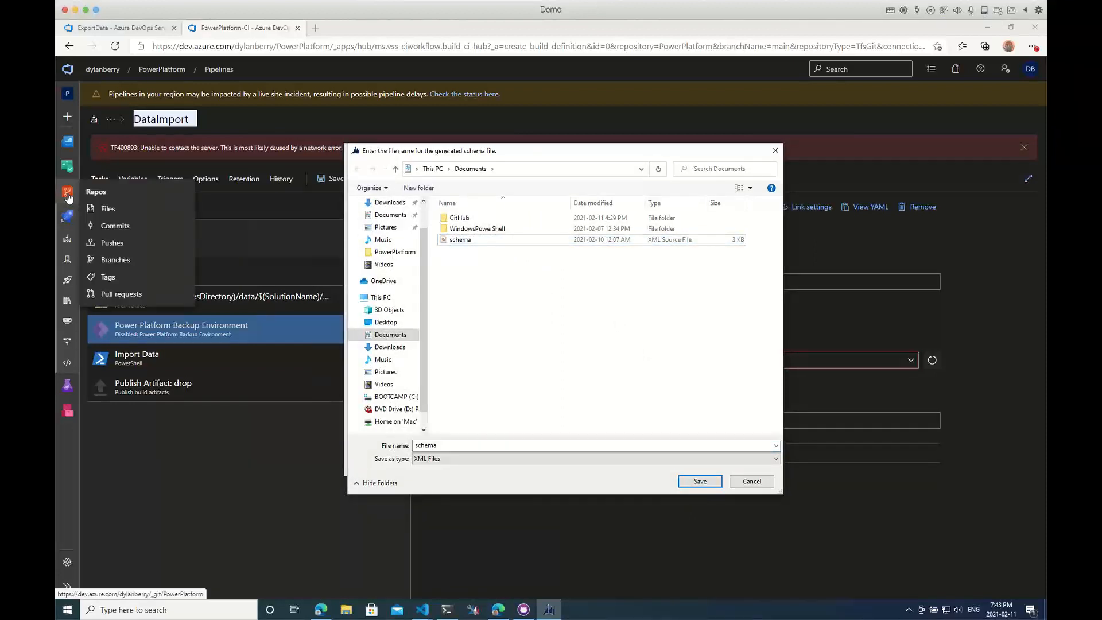
middle_click(112, 213)
left_click(323, 31)
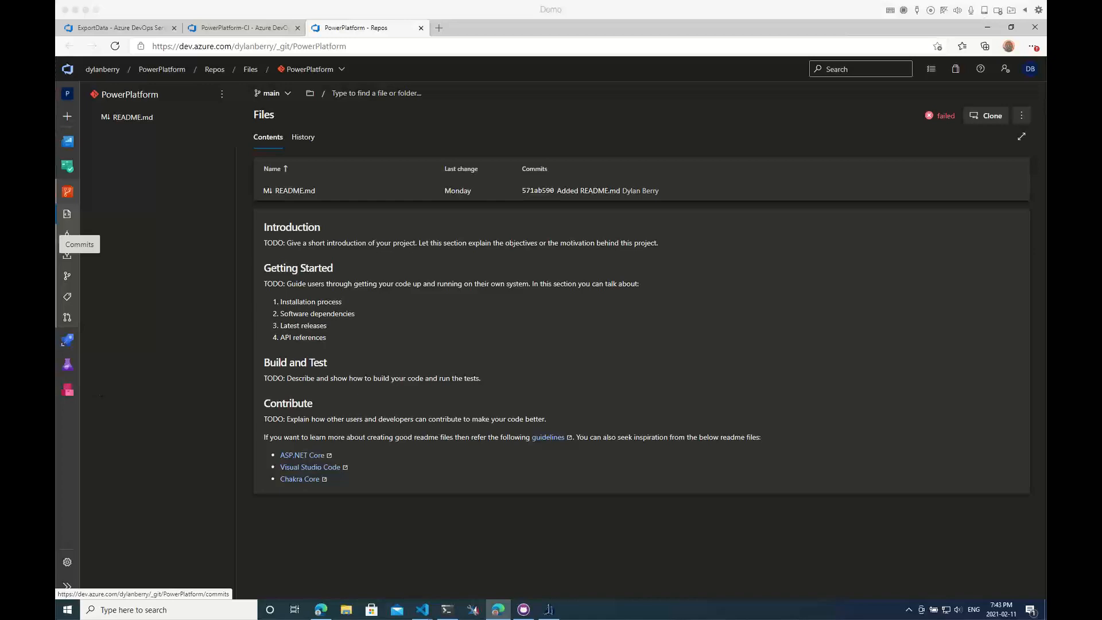
Switch to Visual Studio Code and examine the folder and file name in the $DataSchemaFilePath value under magnification.
left_click(419, 613)
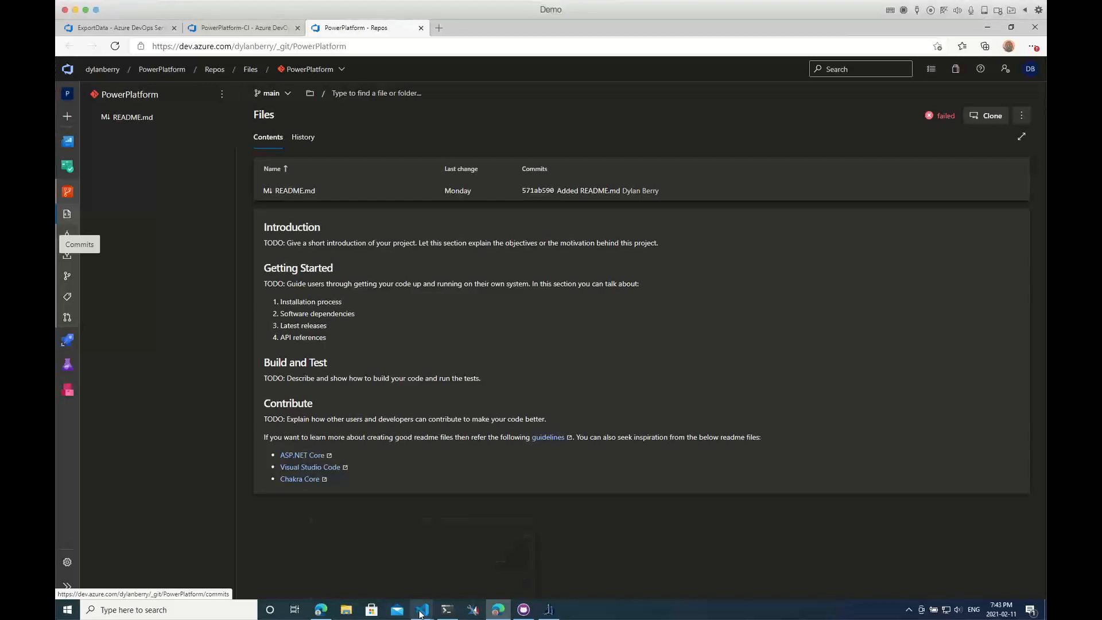
left_click(377, 568)
type("$DataSchemaFilePath = '$(Build.SourcesDirectory)\\data\\$(SolutionName)\\data-schema.xml'")
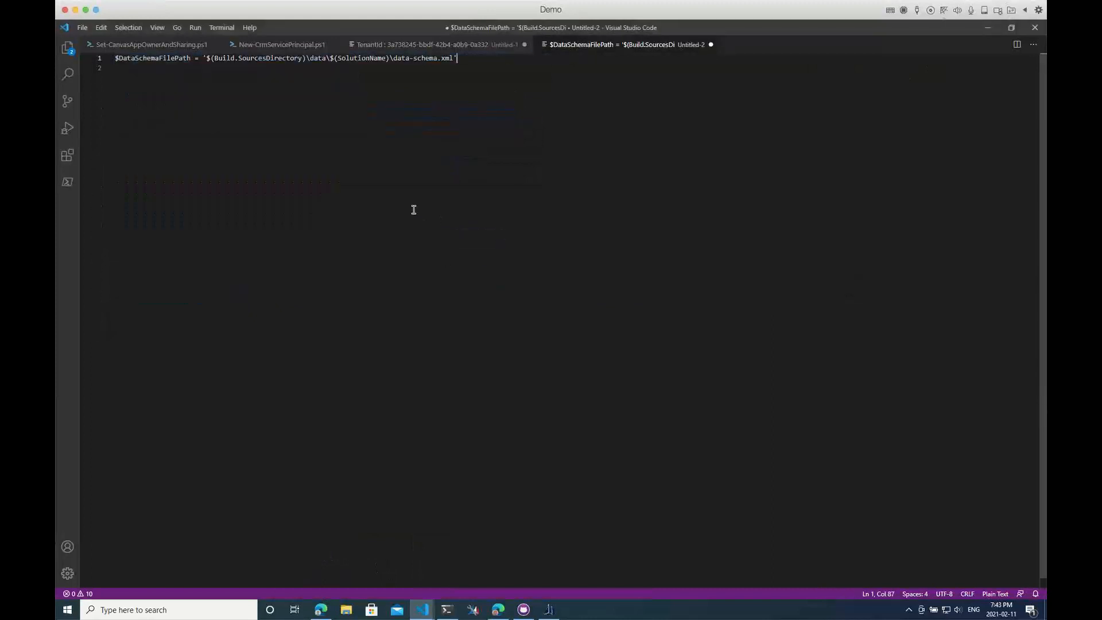
left_click_drag(202, 58, 326, 58)
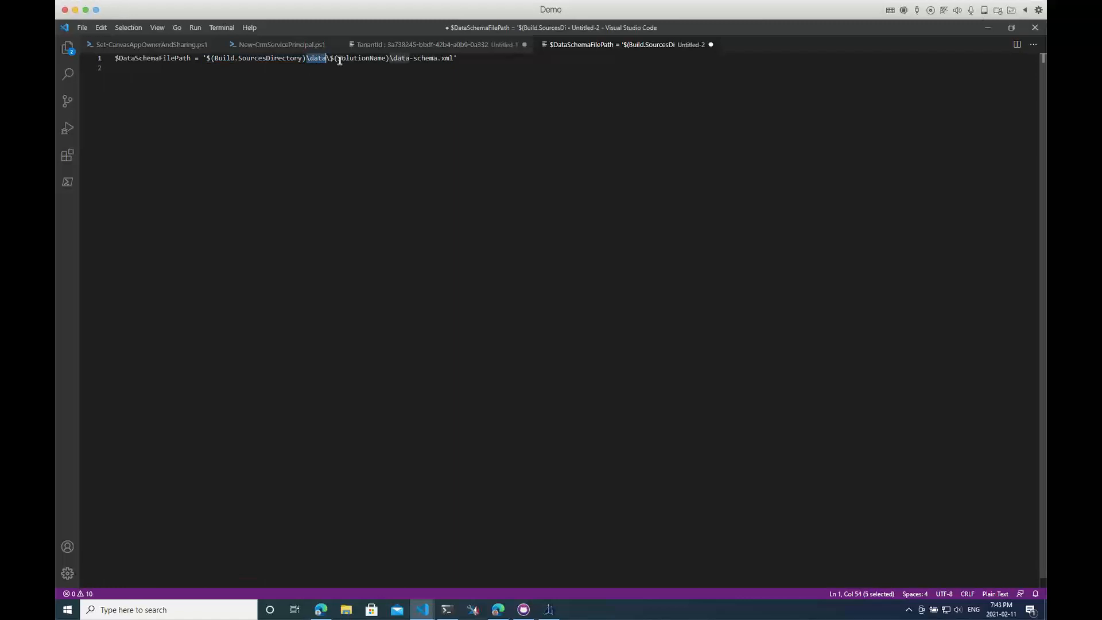
key("super+plus")
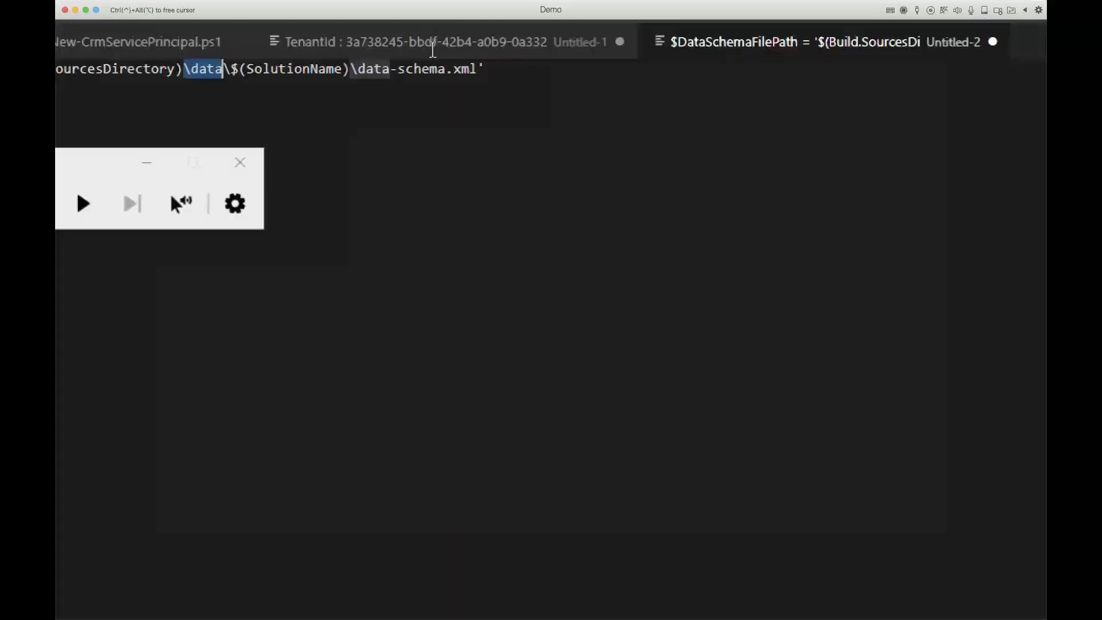
left_click(194, 146)
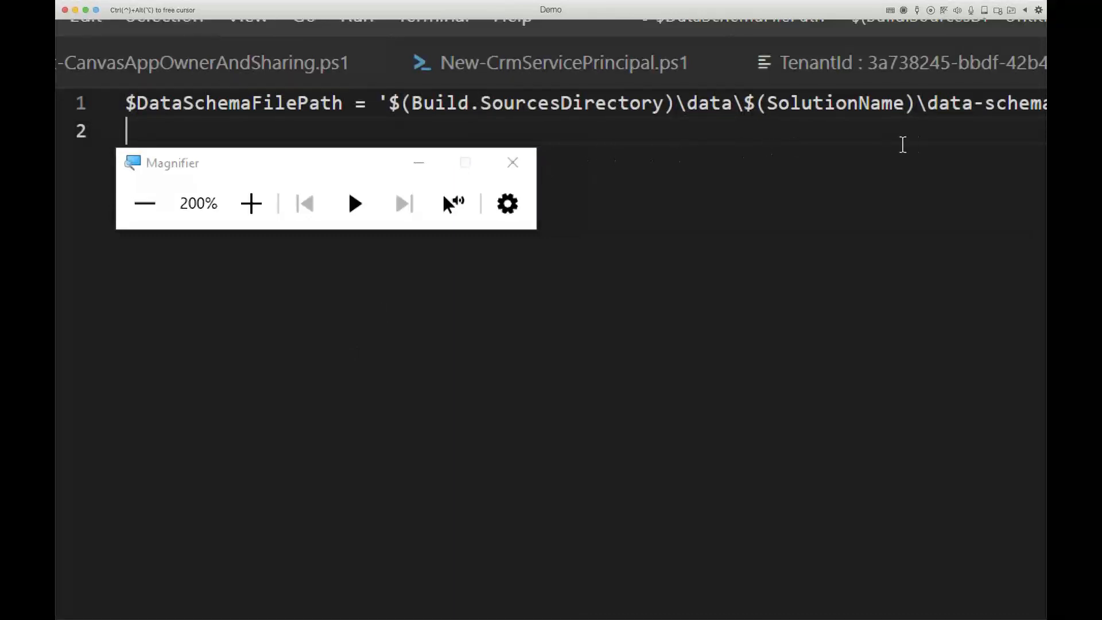
left_click(516, 170)
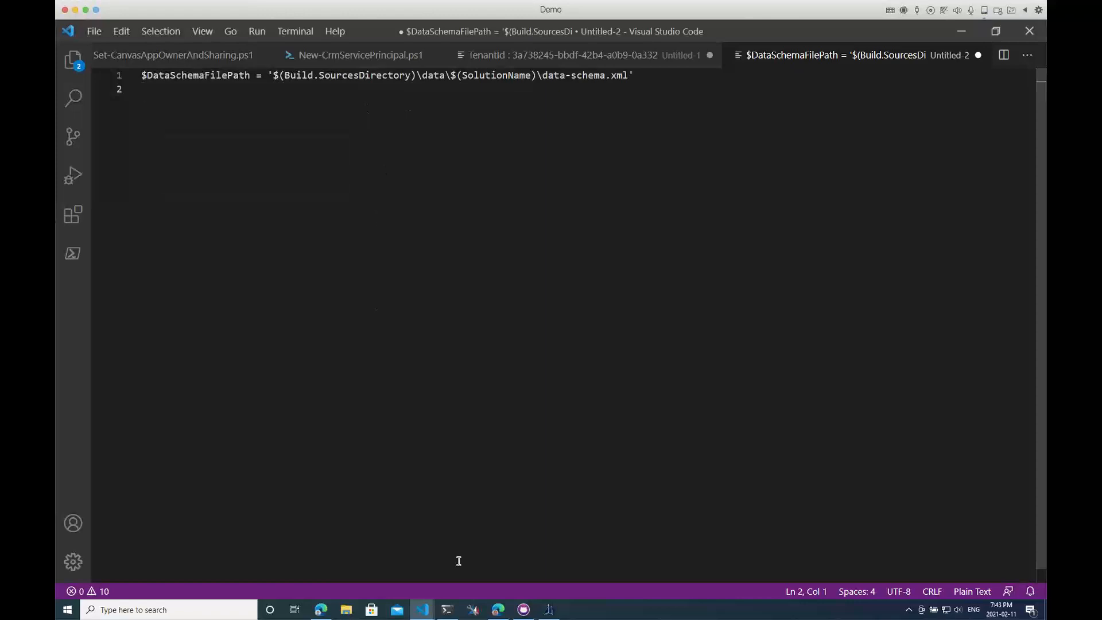
Back in the Azure DevOps repository, create the folder data/ConferenceApp with a new file named data-schema.xml.
mouse_move(497, 609)
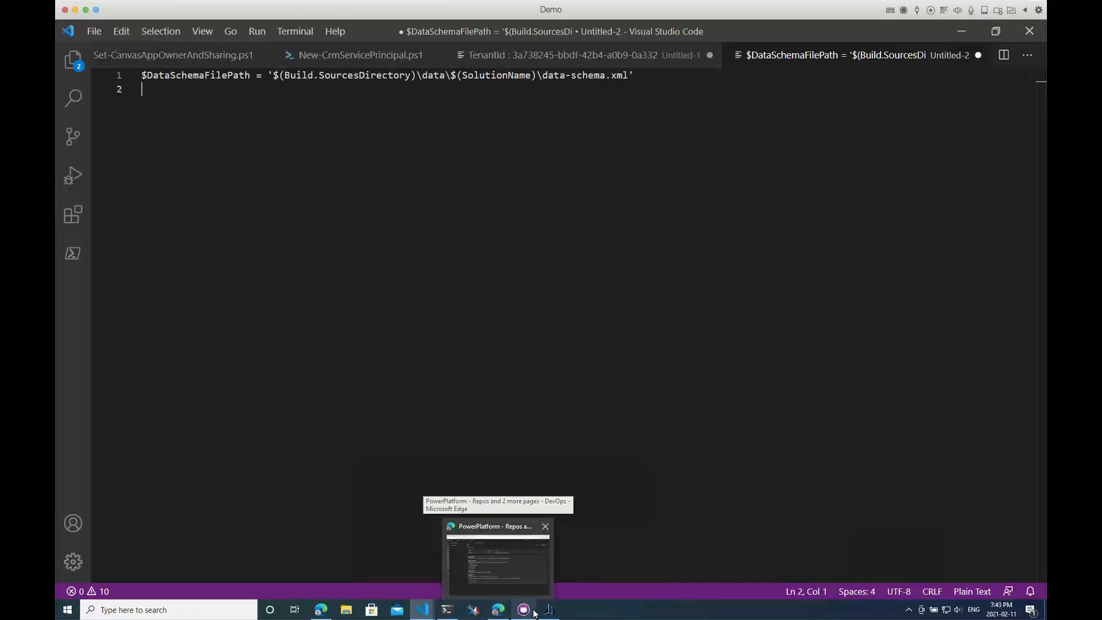
mouse_move(533, 613)
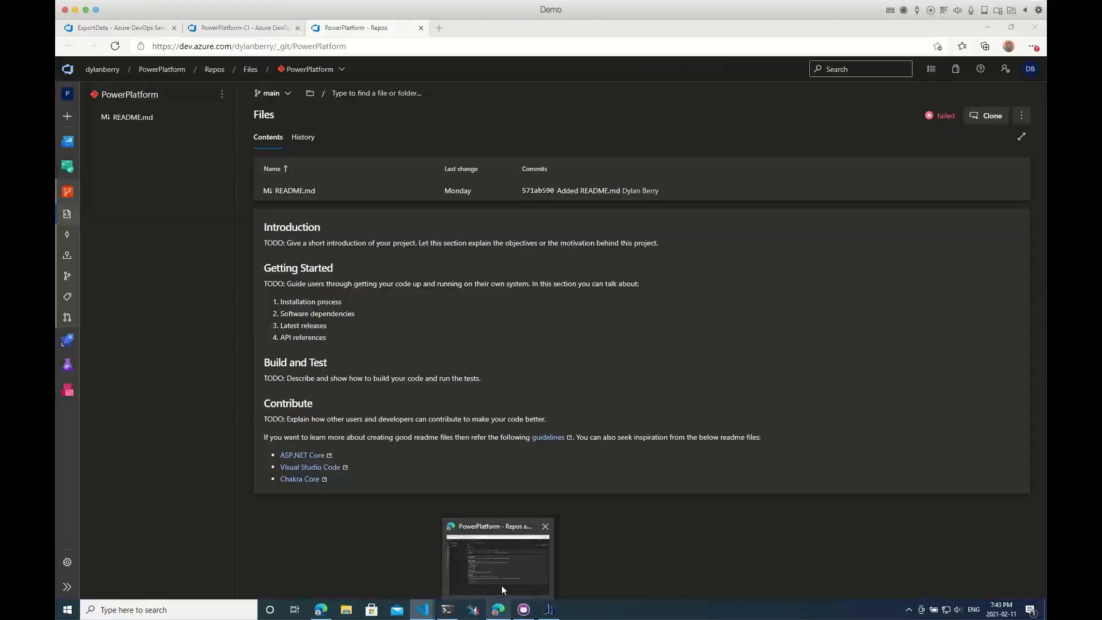
left_click(502, 586)
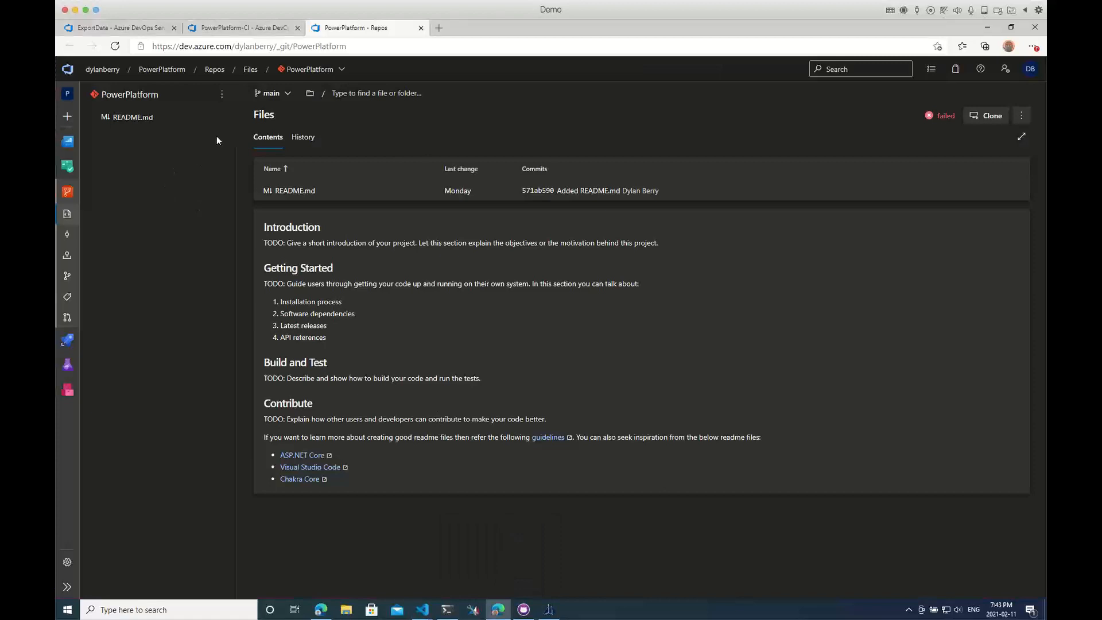
left_click(221, 96)
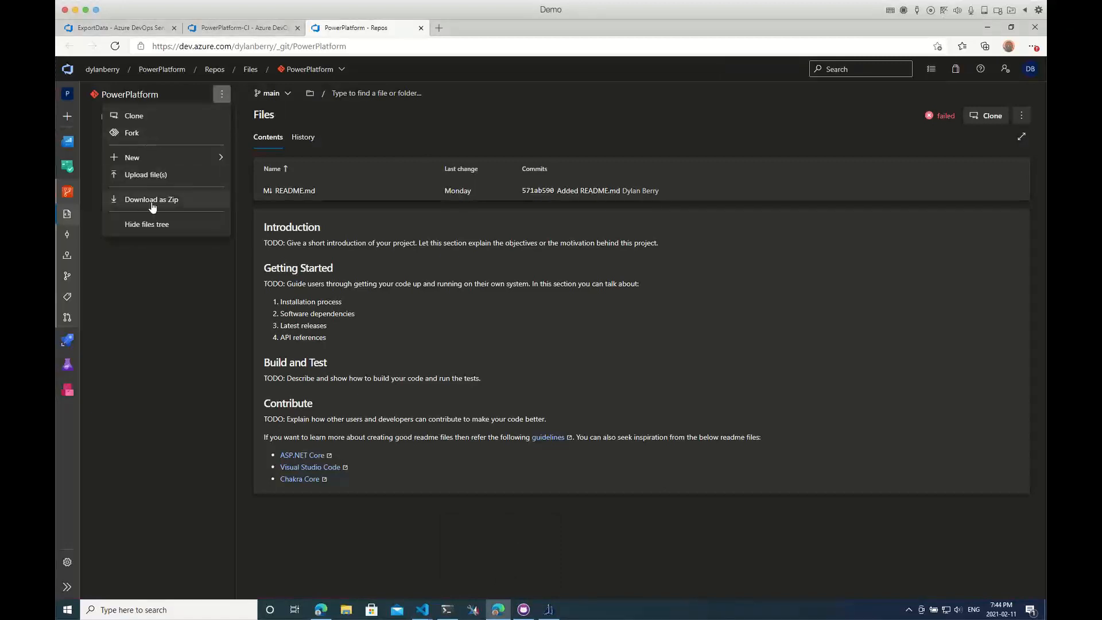
mouse_move(207, 157)
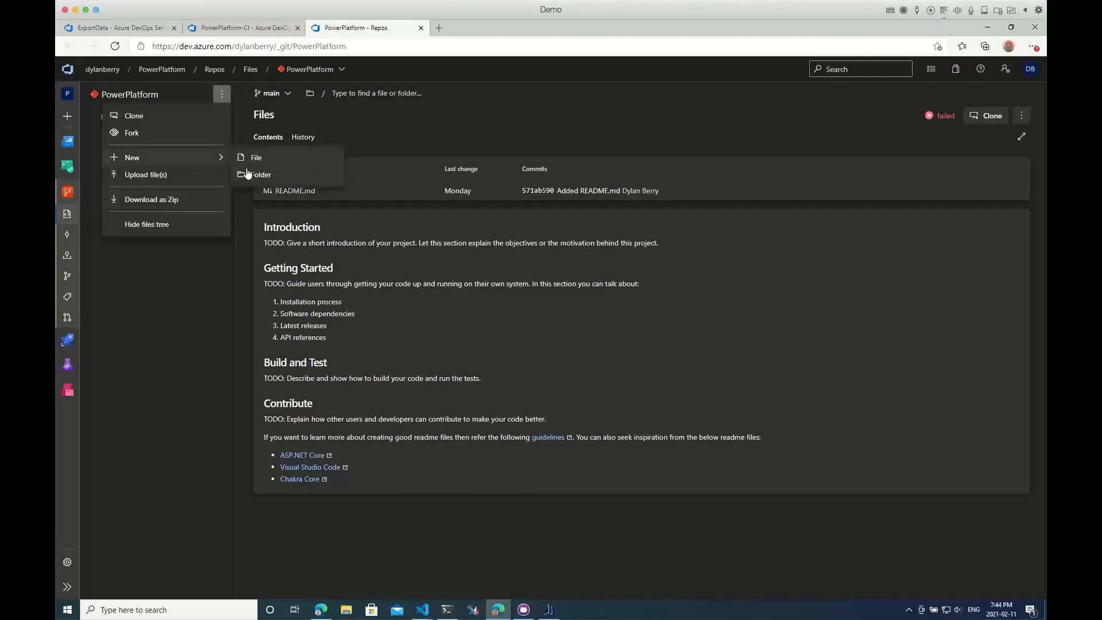
left_click(247, 168)
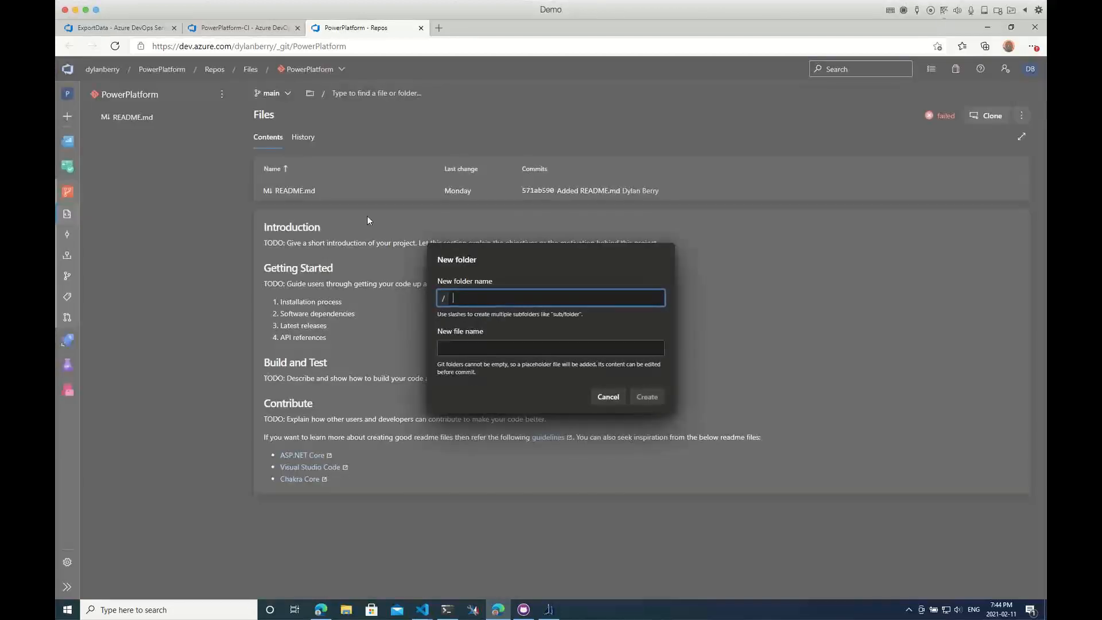
type("data/")
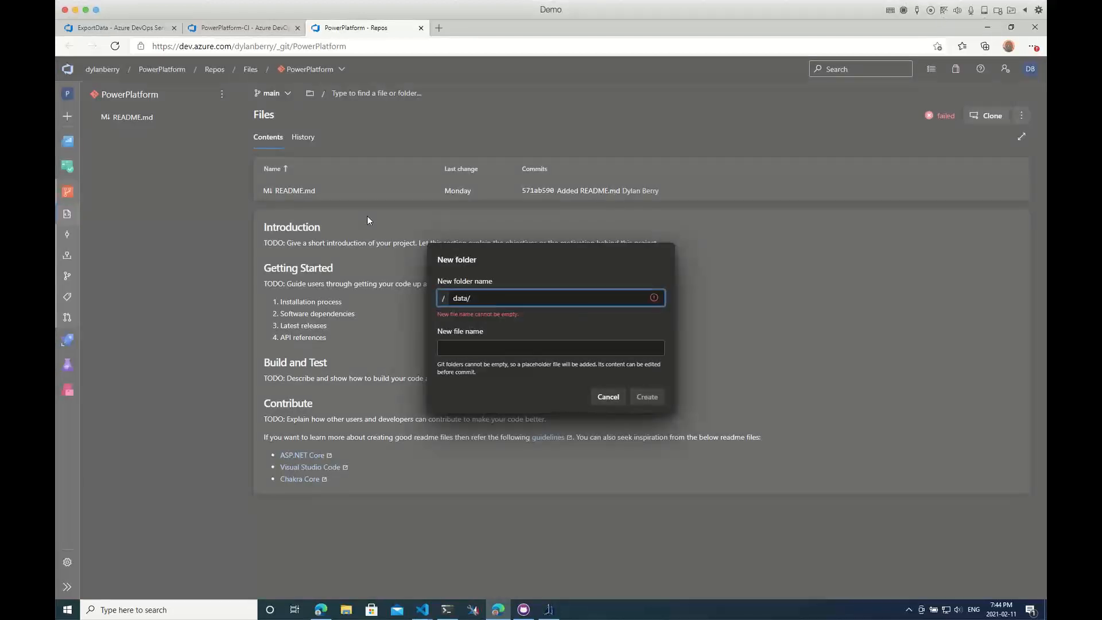
type("ConferenceApp")
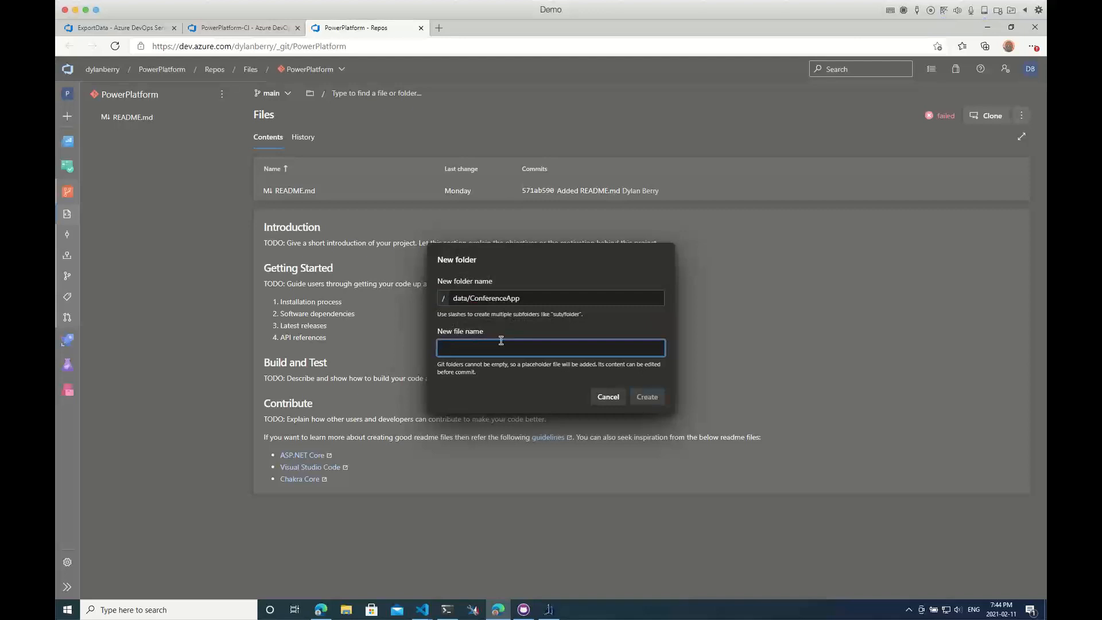
type("data-schema.xml")
left_click(648, 397)
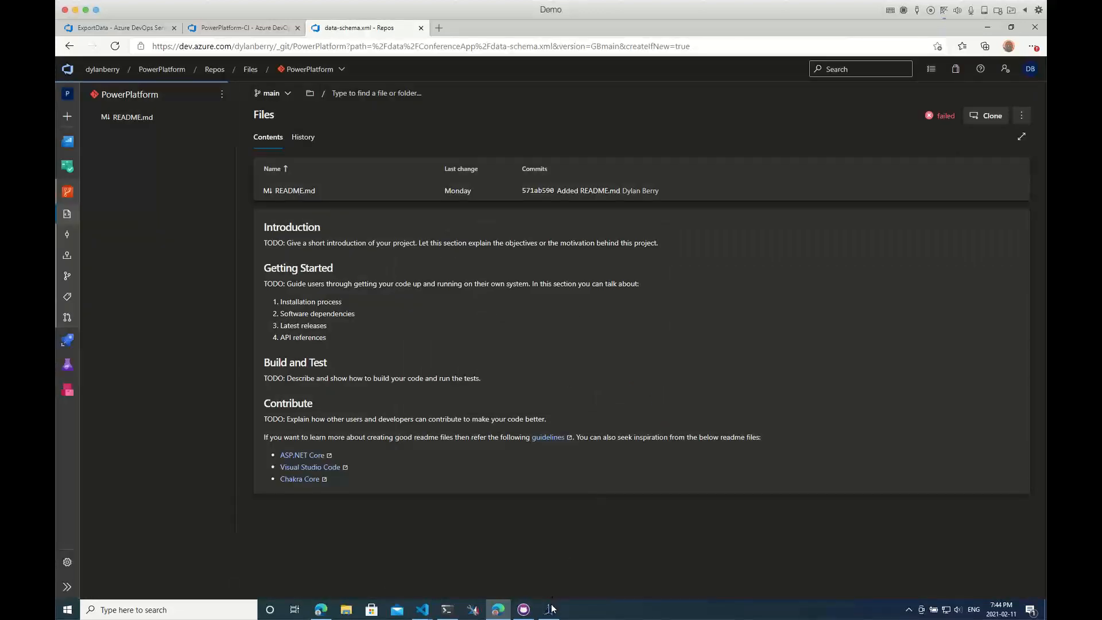
From the migration tool's save dialog, open the existing schema file in Visual Studio Code and copy its entire content.
left_click(550, 608)
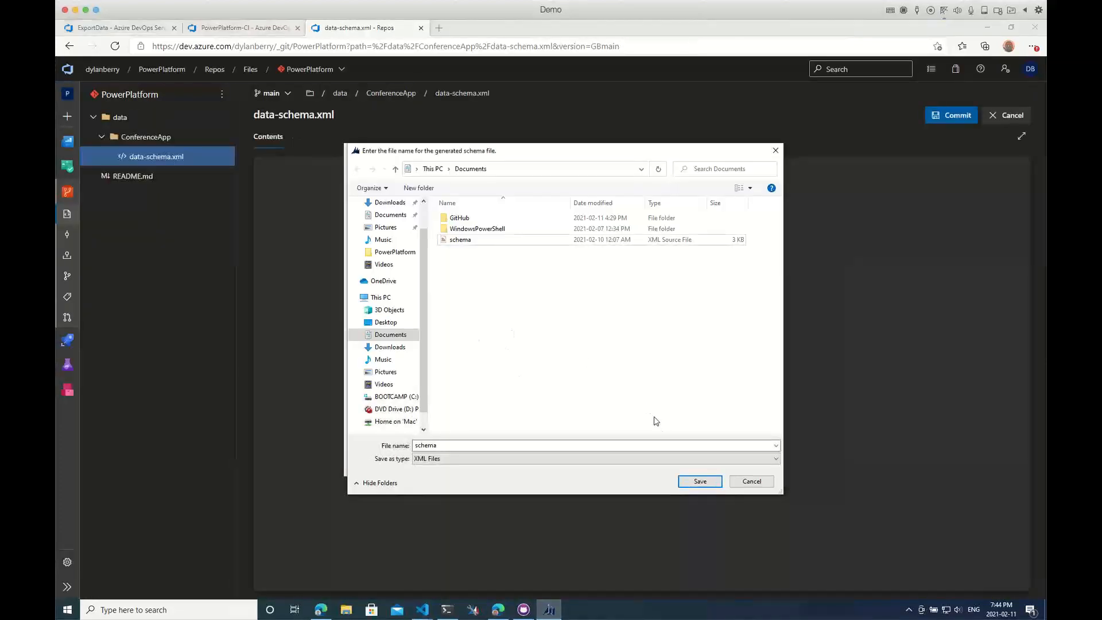
left_click(468, 241)
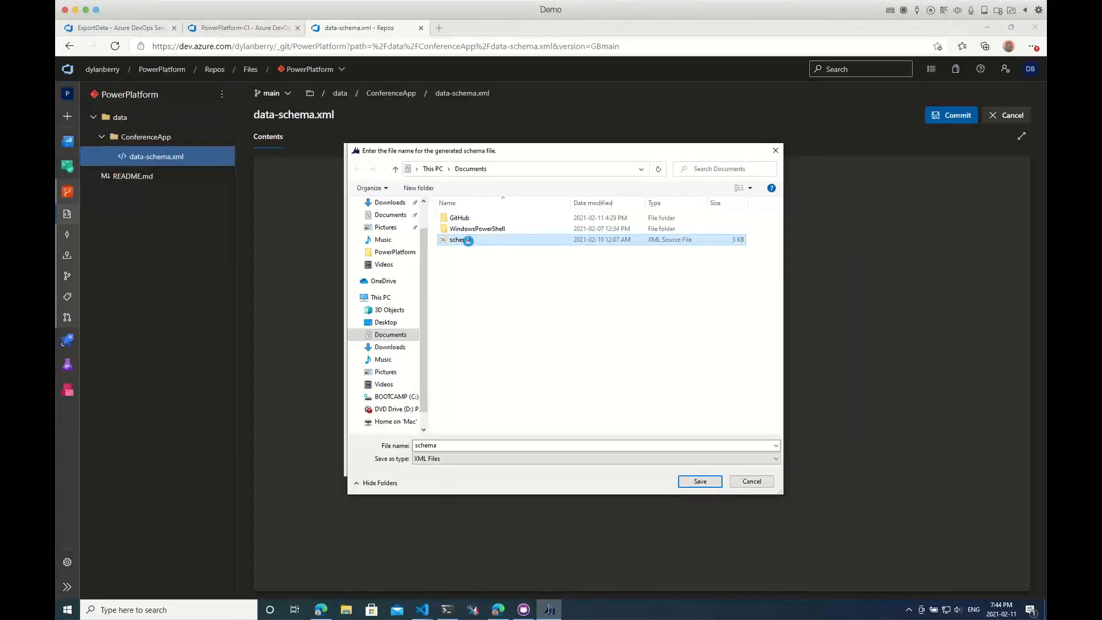
right_click(469, 241)
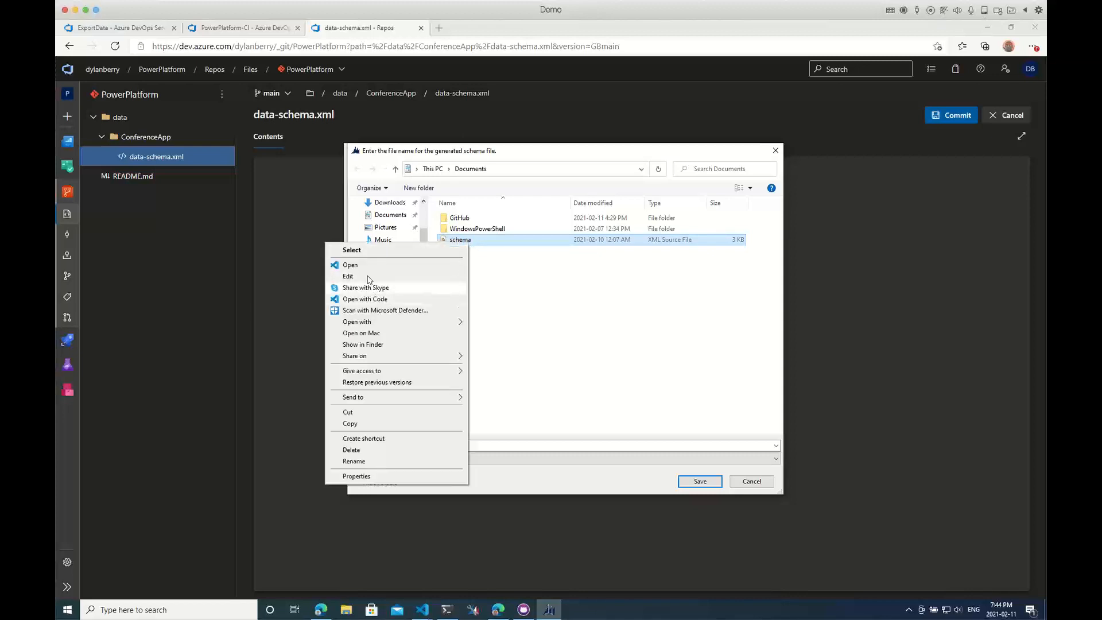
left_click(363, 299)
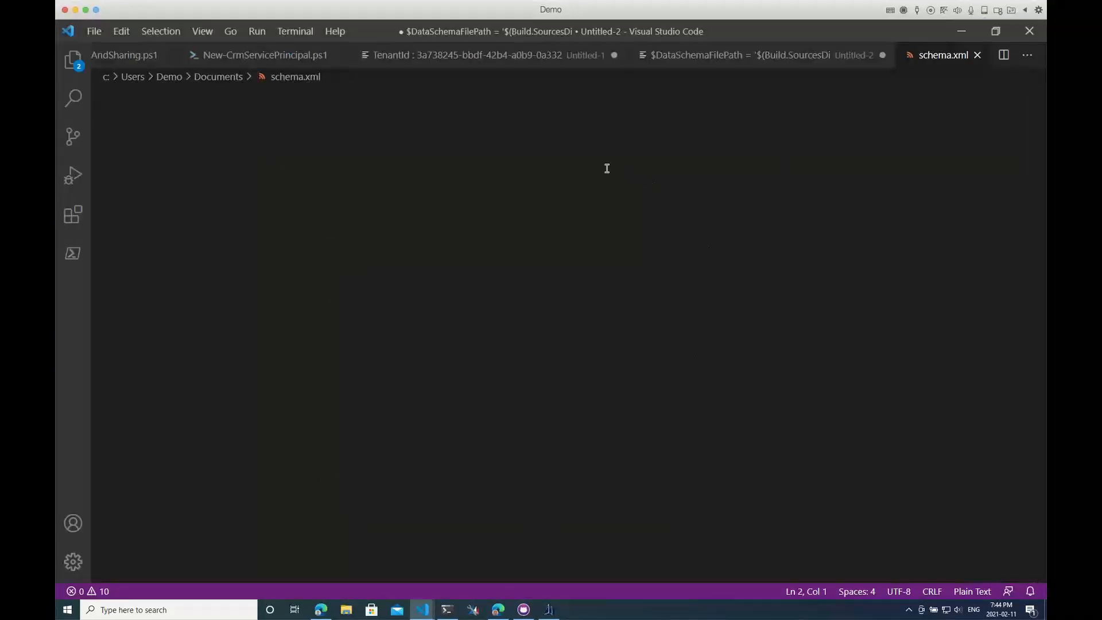
key("ctrl+a")
key("ctrl+c")
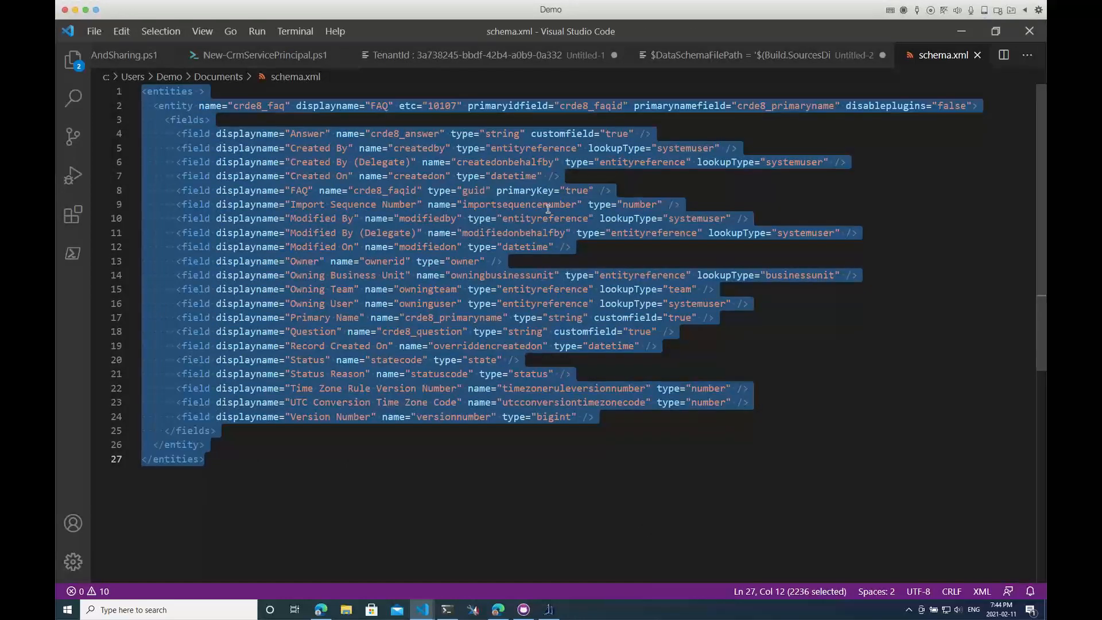
Switch to the Azure DevOps repository, paste the schema into data-schema.xml and commit it to the main branch with the default comment.
key("alt+Tab")
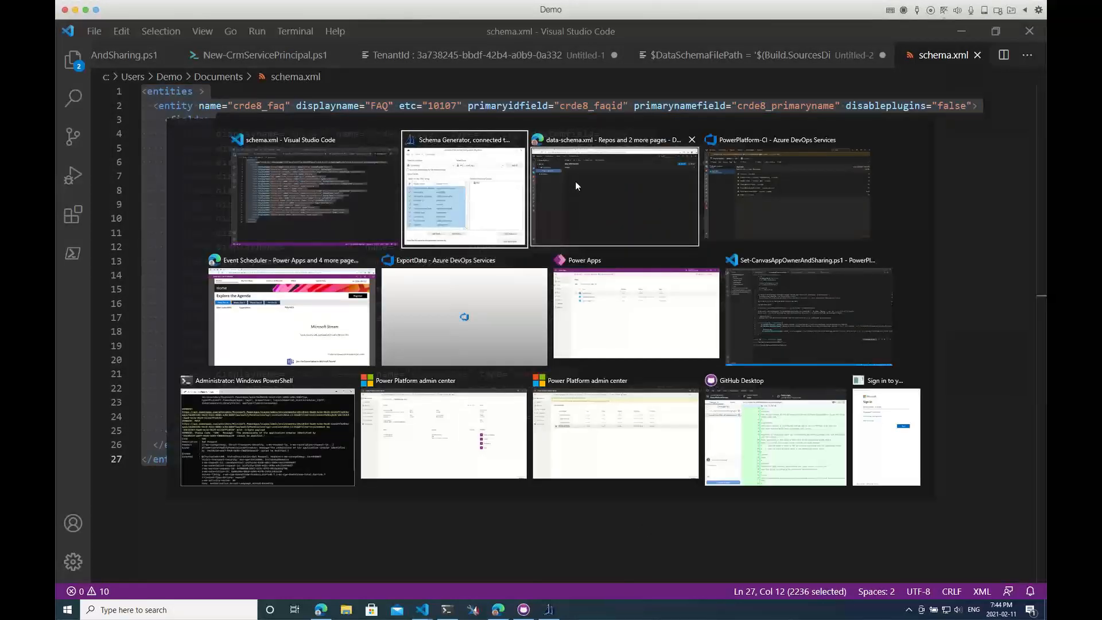
left_click(575, 181)
key("ctrl+v")
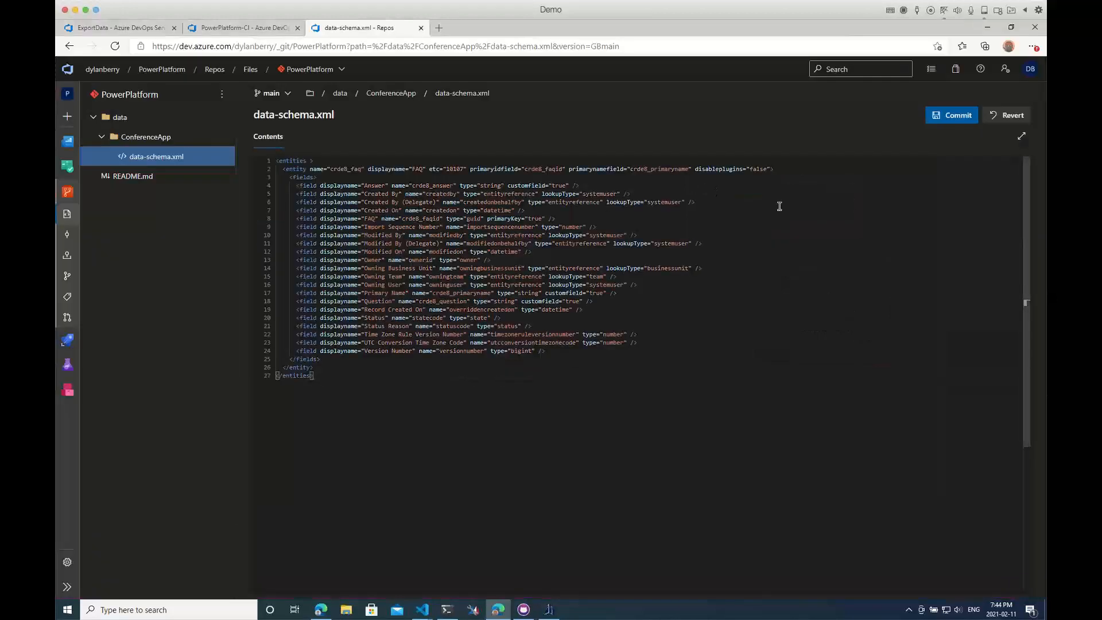
left_click(958, 115)
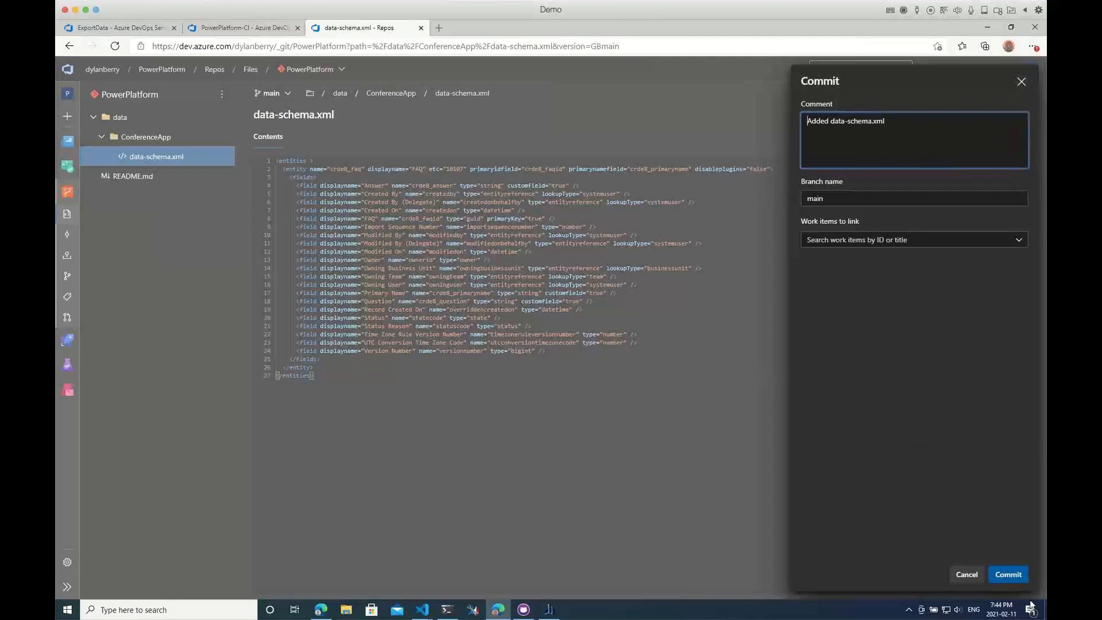
left_click(1015, 576)
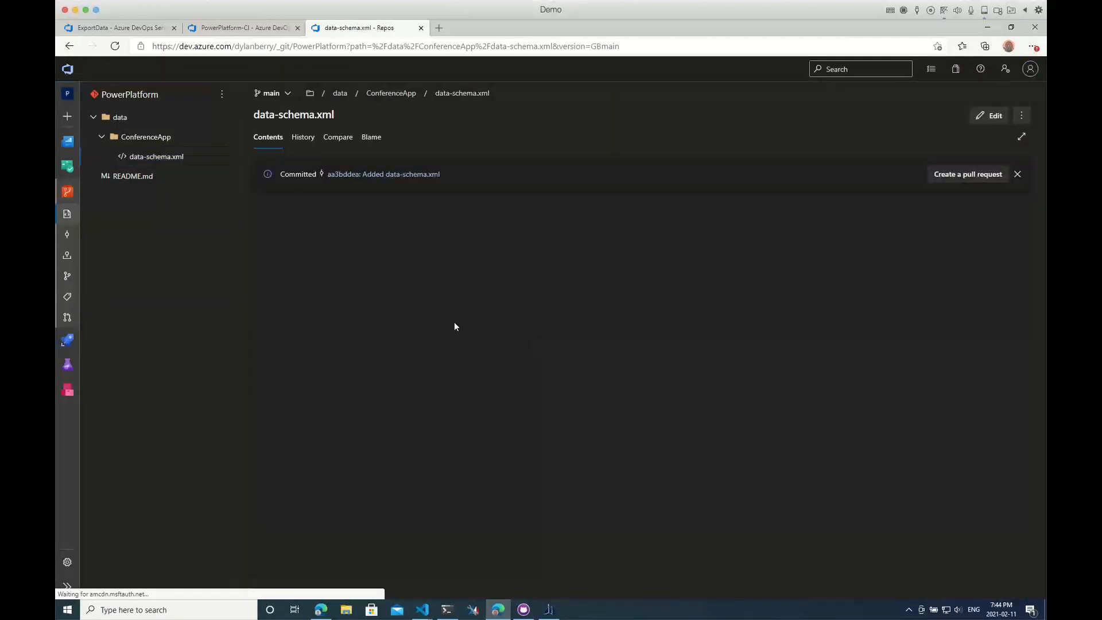
Close the ExportData pipeline editor, discarding its unsaved changes, and save the DataImport pipeline without queuing it.
left_click(117, 28)
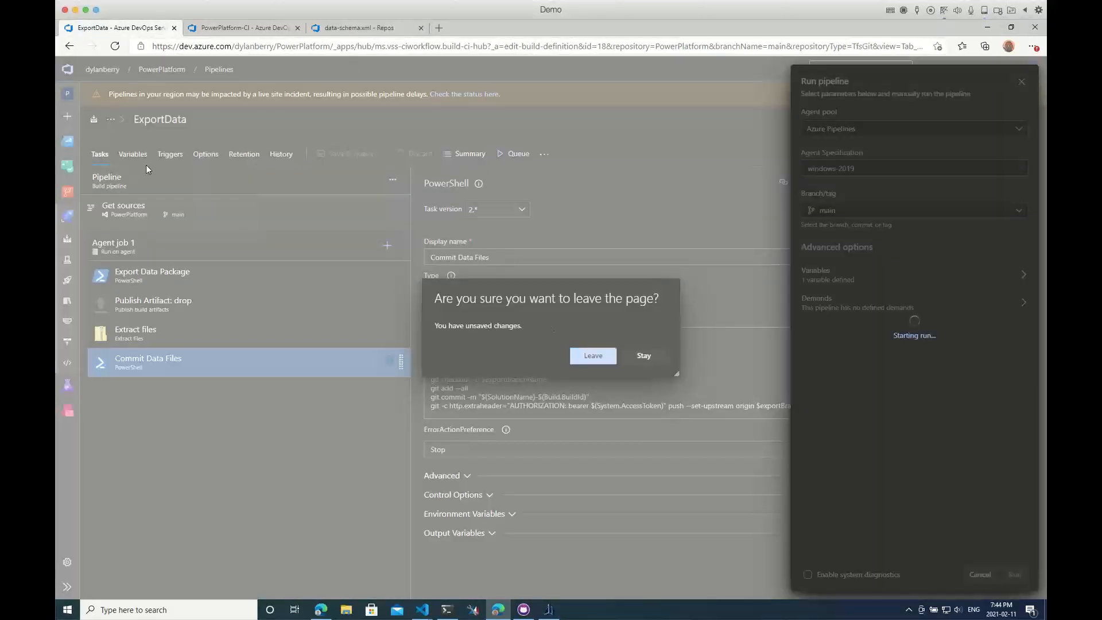
key("Return")
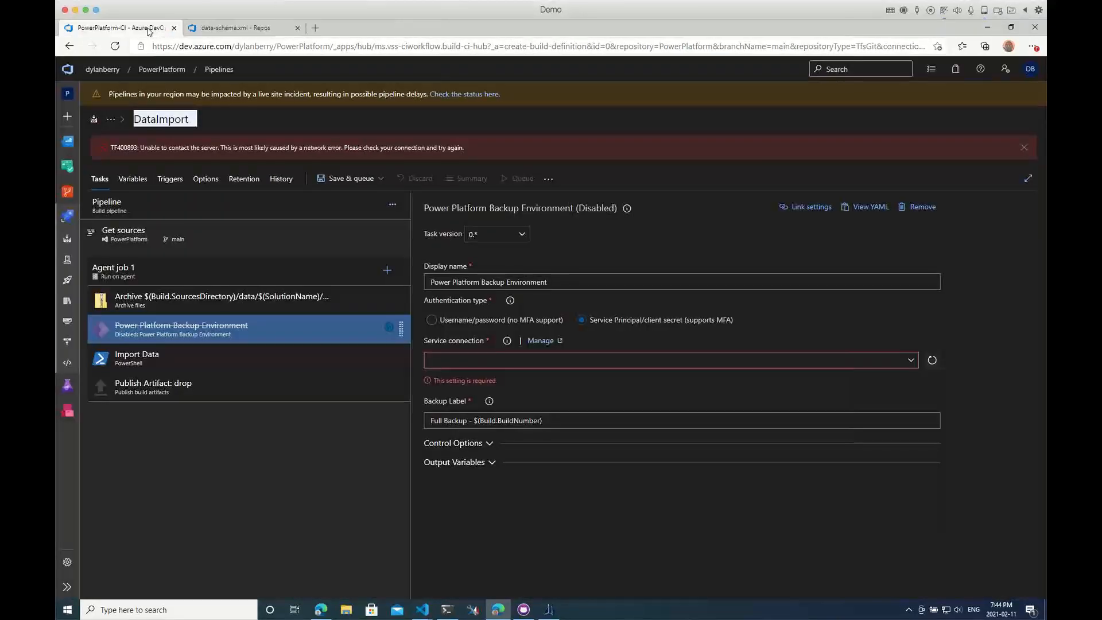
left_click(226, 70)
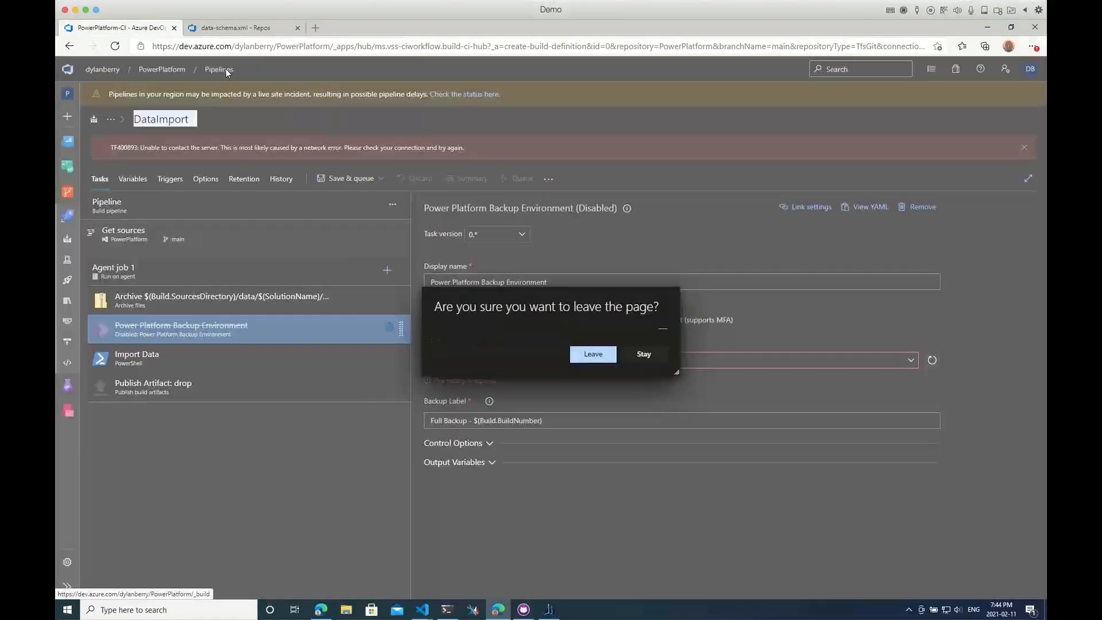
left_click(643, 356)
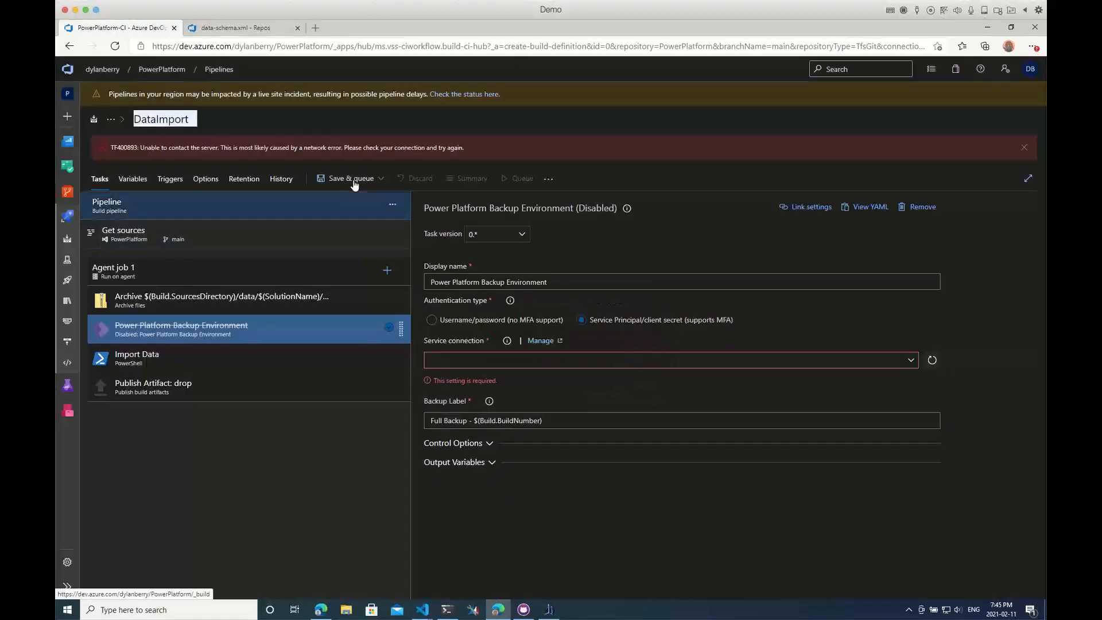
left_click(381, 179)
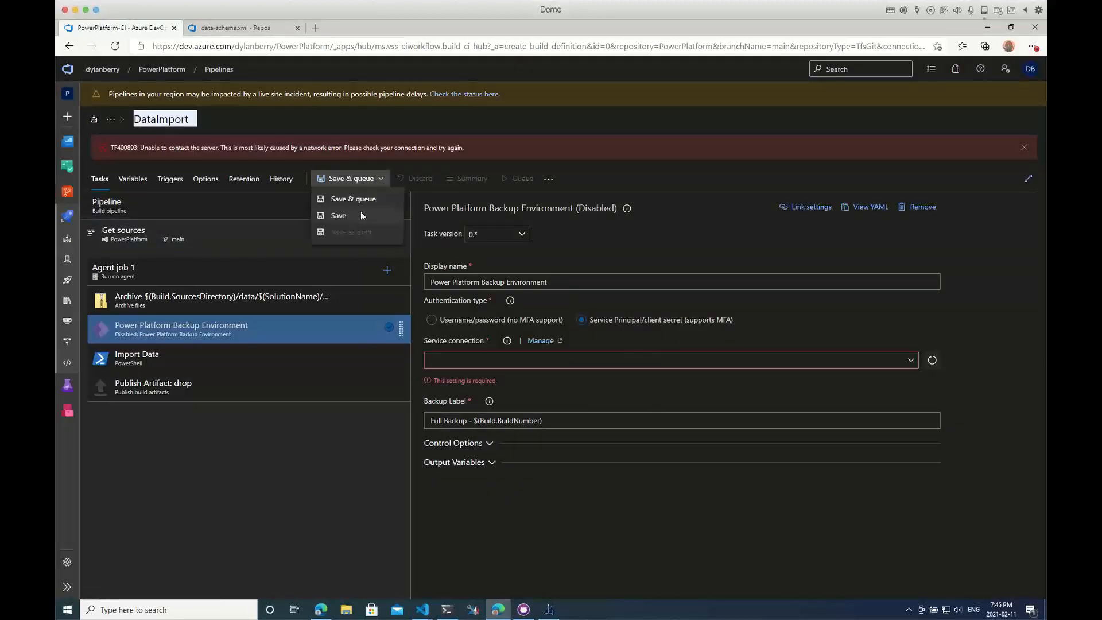
left_click(362, 216)
left_click(597, 387)
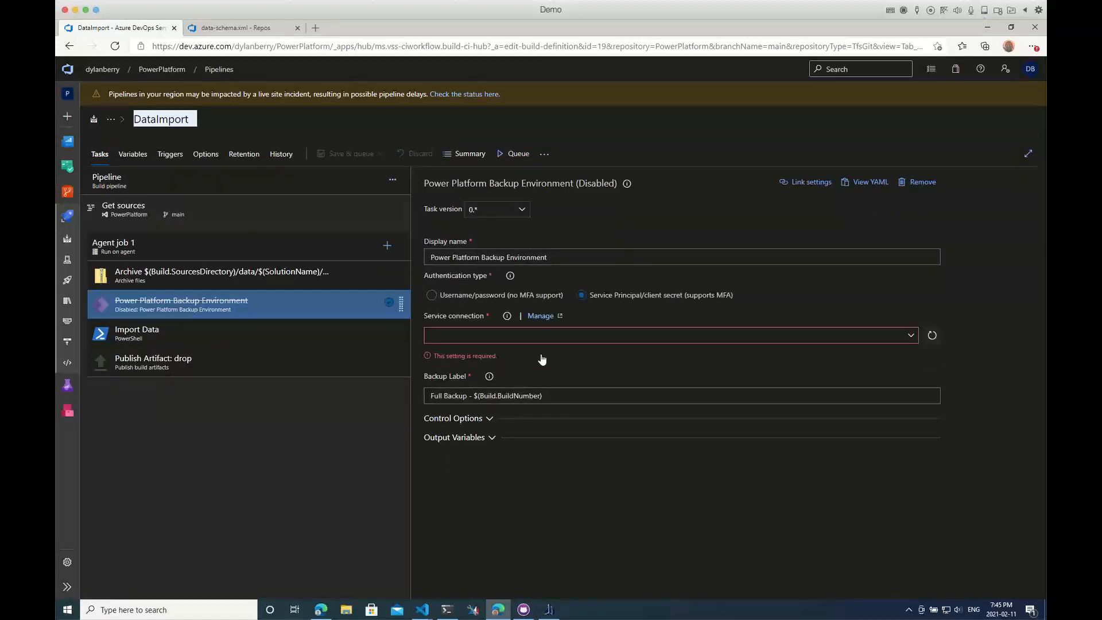
Set the Power Platform Backup Environment task's service connection to toentdevops-qa, enable the task and save the DataImport pipeline.
left_click(911, 339)
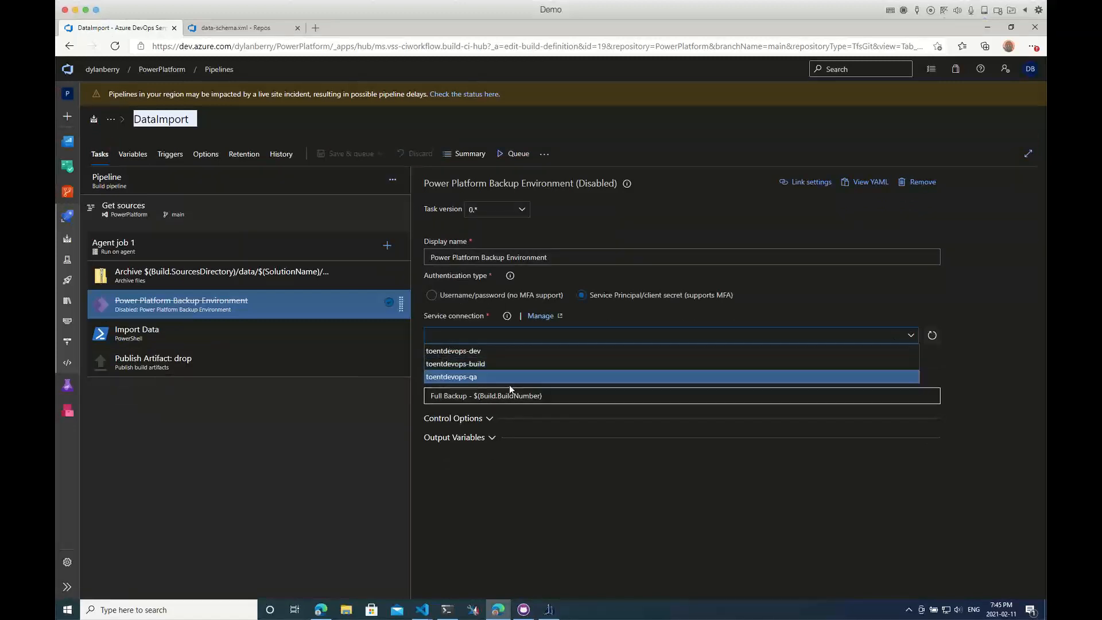
left_click(513, 383)
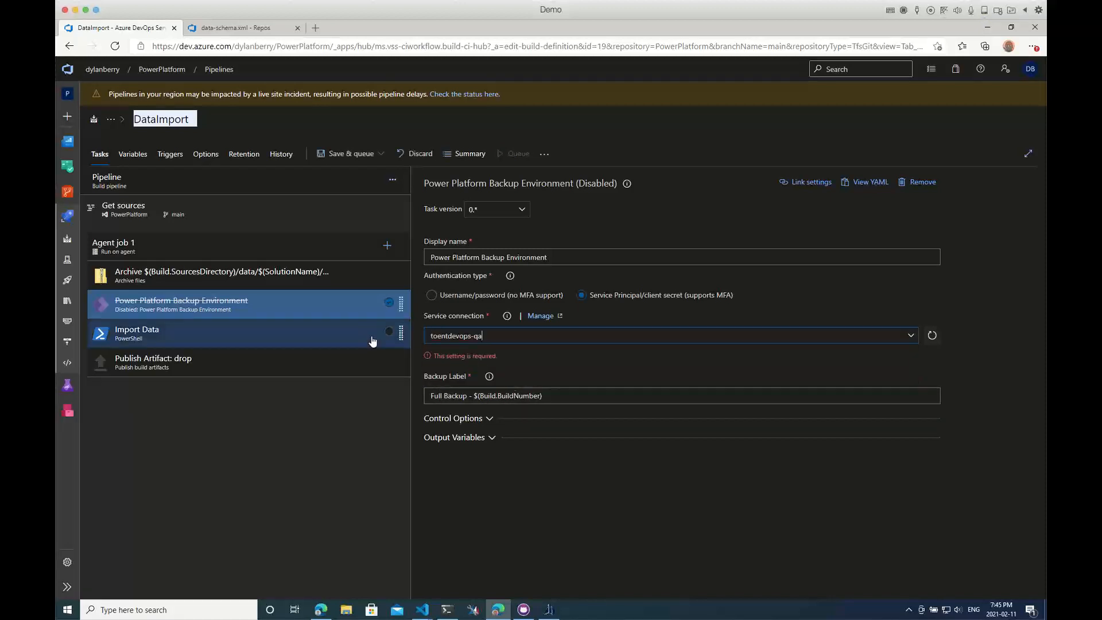
right_click(343, 301)
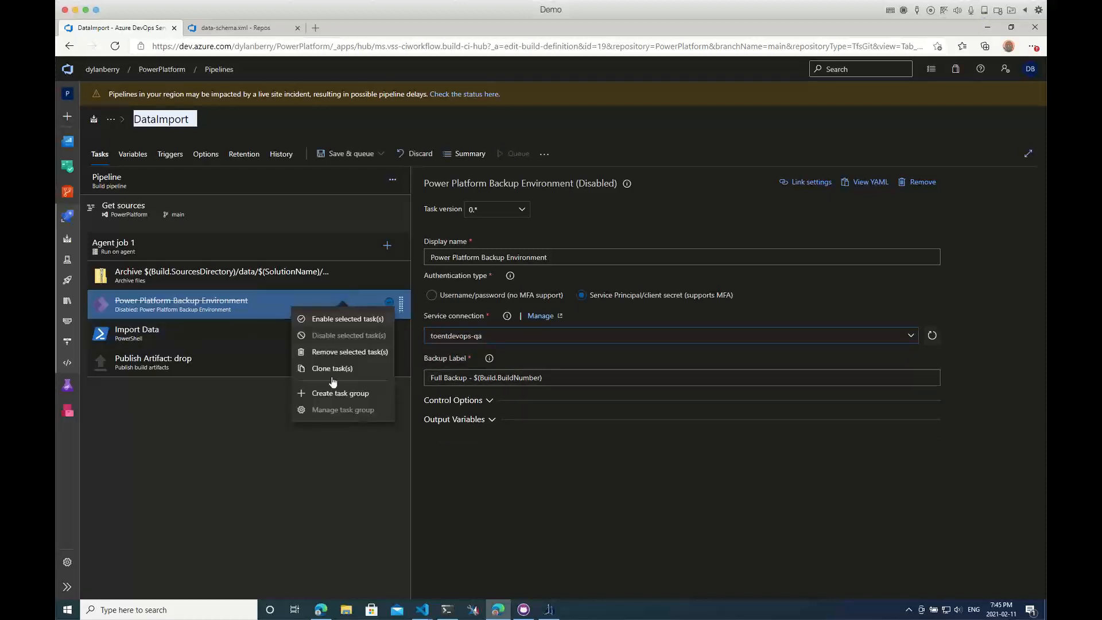
left_click(346, 325)
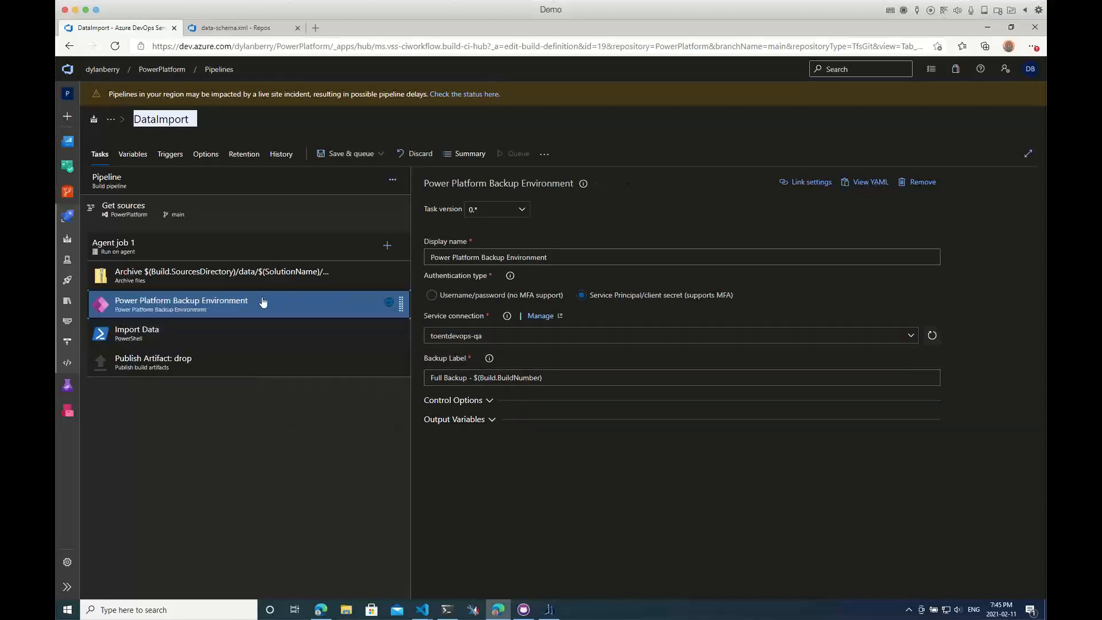
left_click(380, 155)
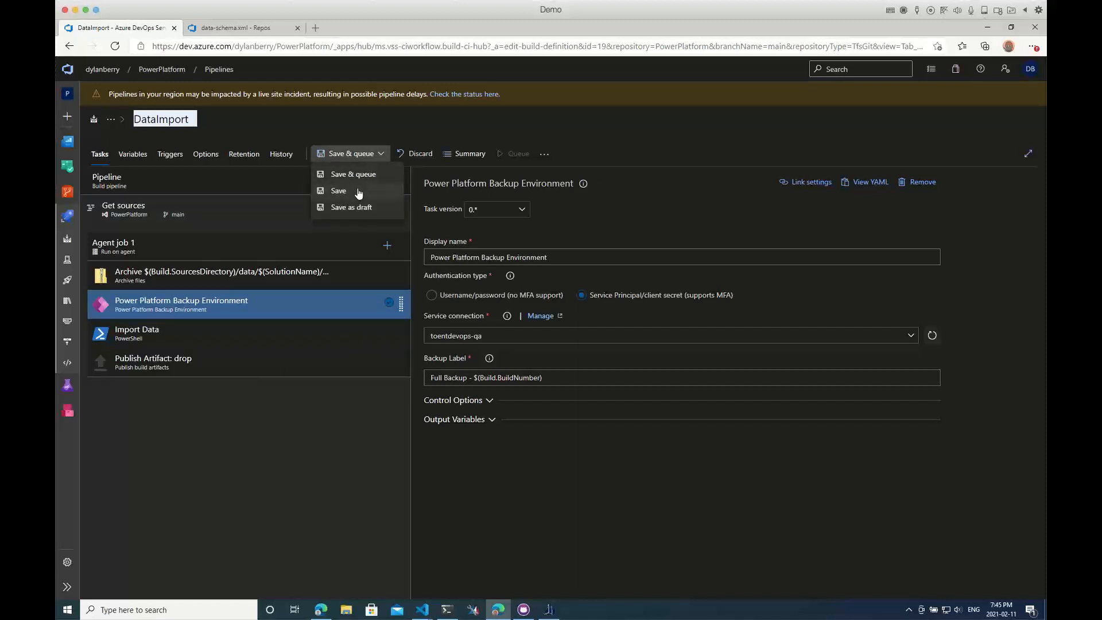
left_click(339, 191)
key("Return")
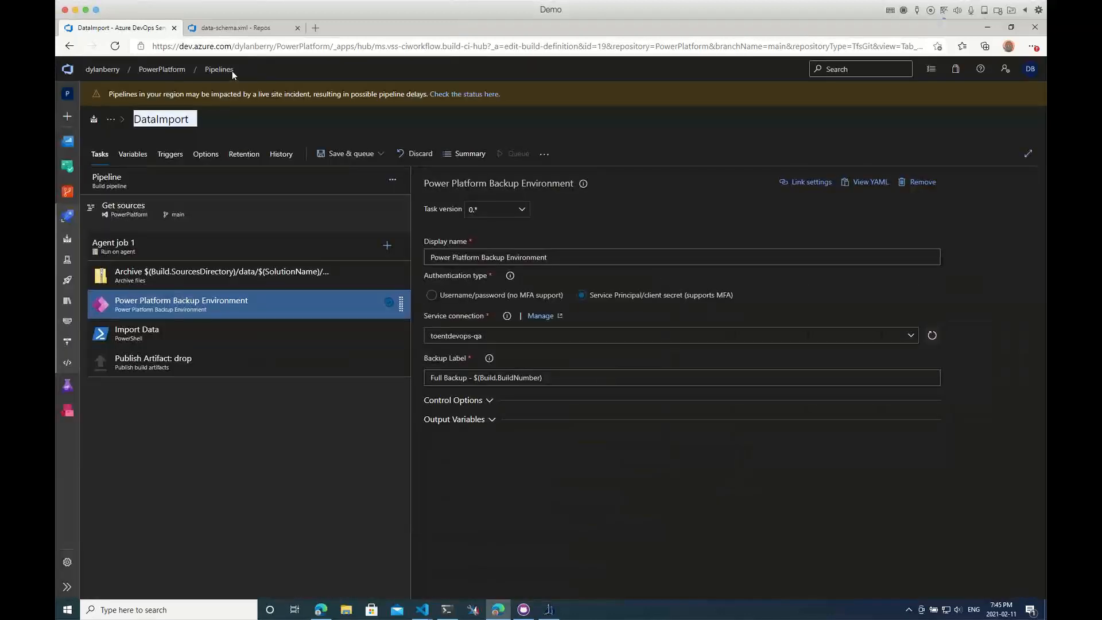
Open the pipelines list in a separate browser tab and run the ExportData pipeline on the main branch with the default options.
middle_click(225, 69)
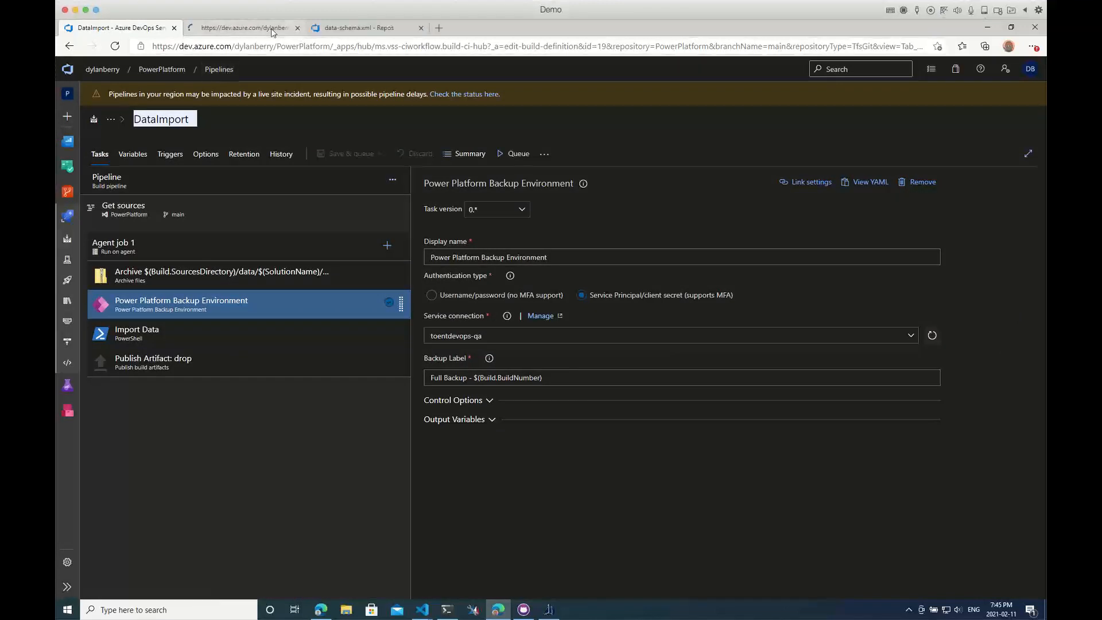
left_click(271, 29)
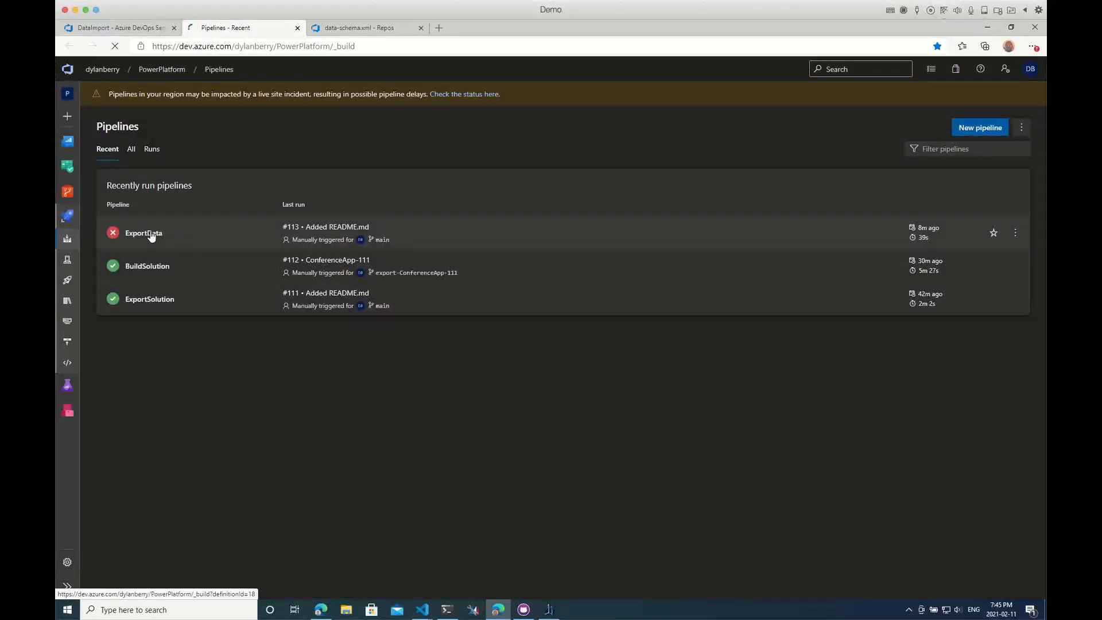
left_click(151, 235)
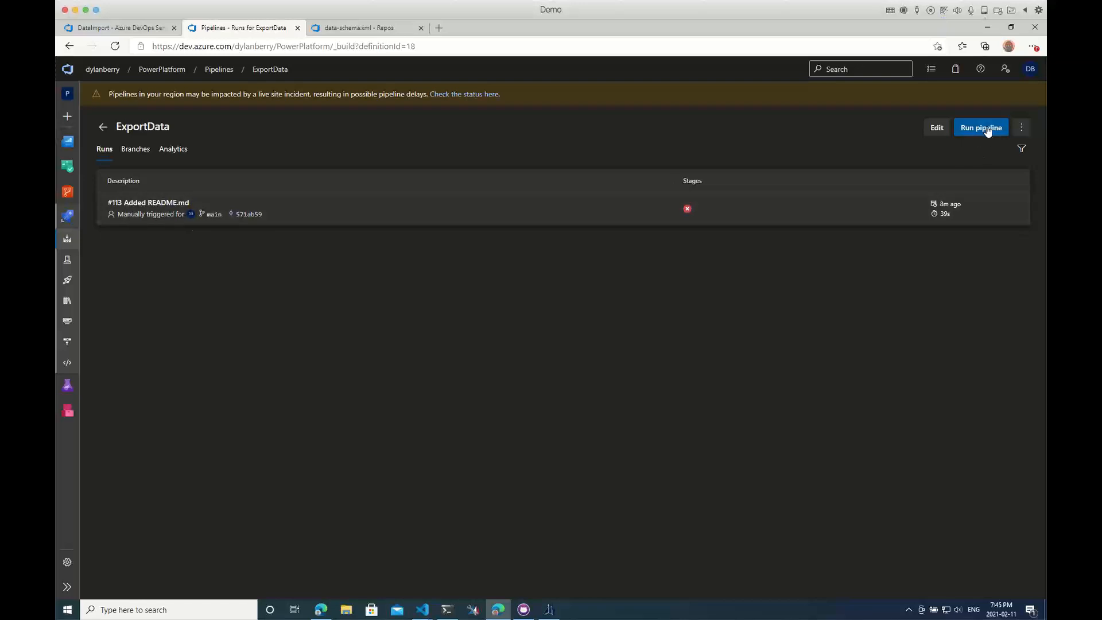
left_click(988, 129)
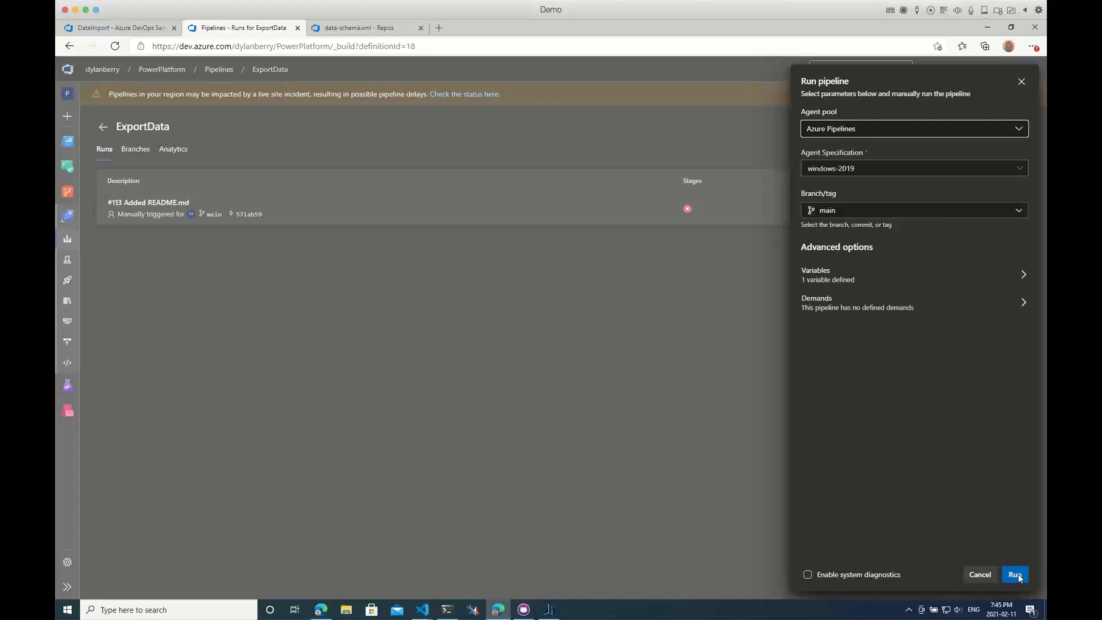
left_click(1015, 574)
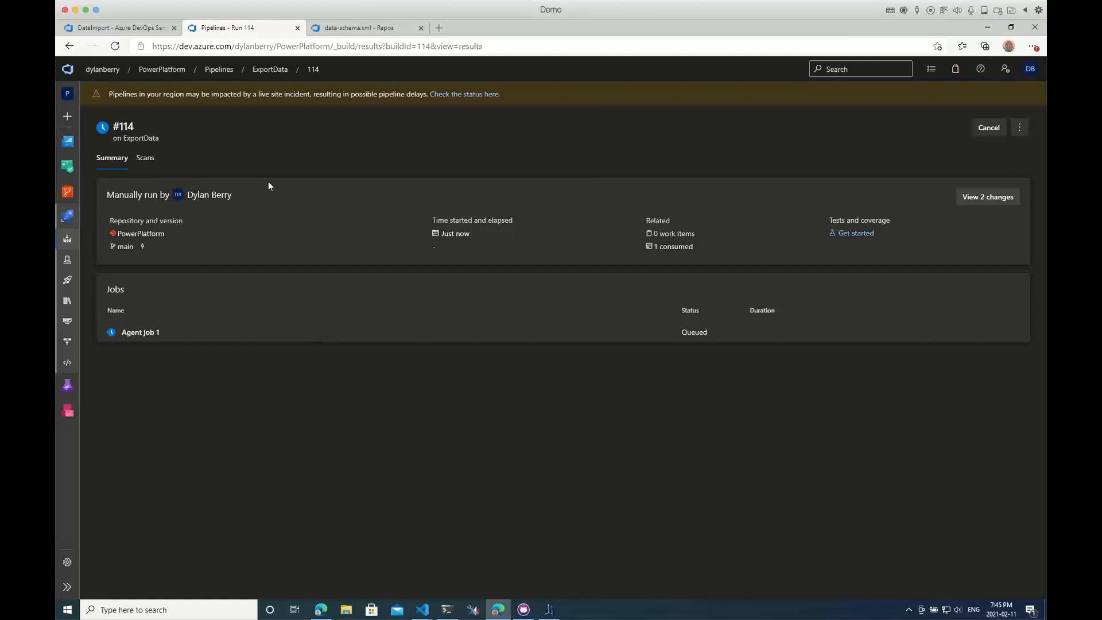
Close the data-schema.xml page and review the Import Data, Publish Artifact and Archive task settings in the DataImport pipeline.
left_click(363, 29)
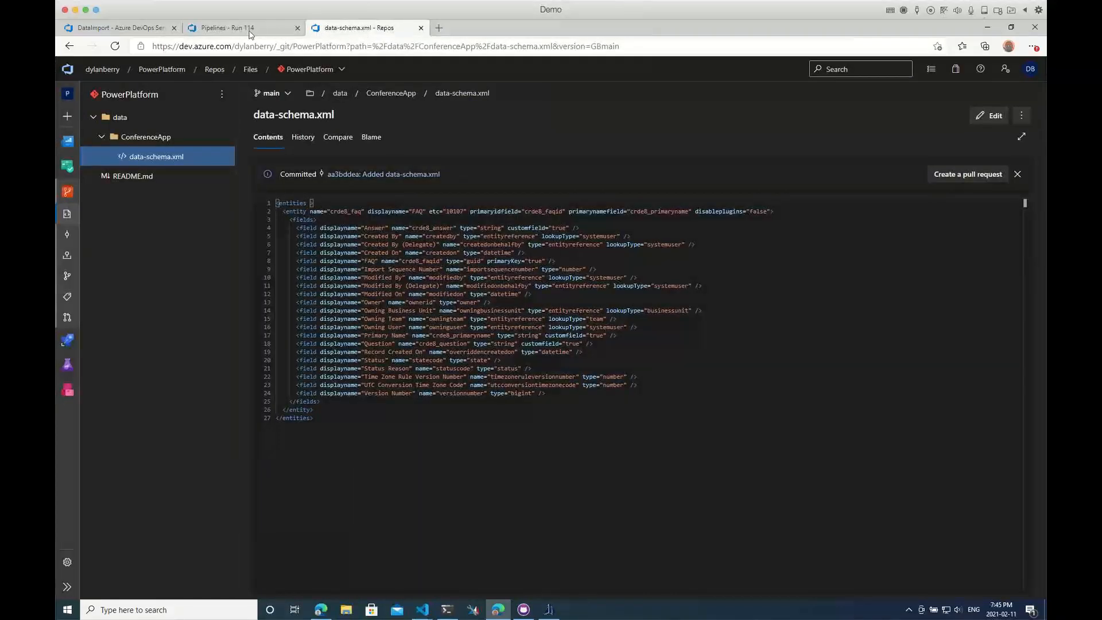
key("ctrl+w")
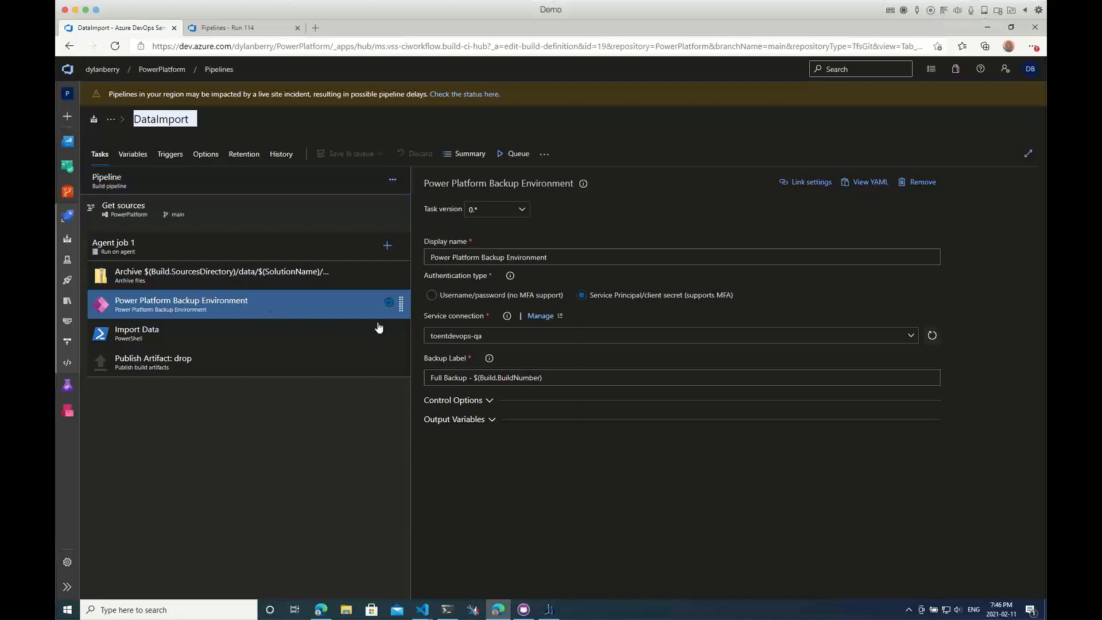
left_click(213, 344)
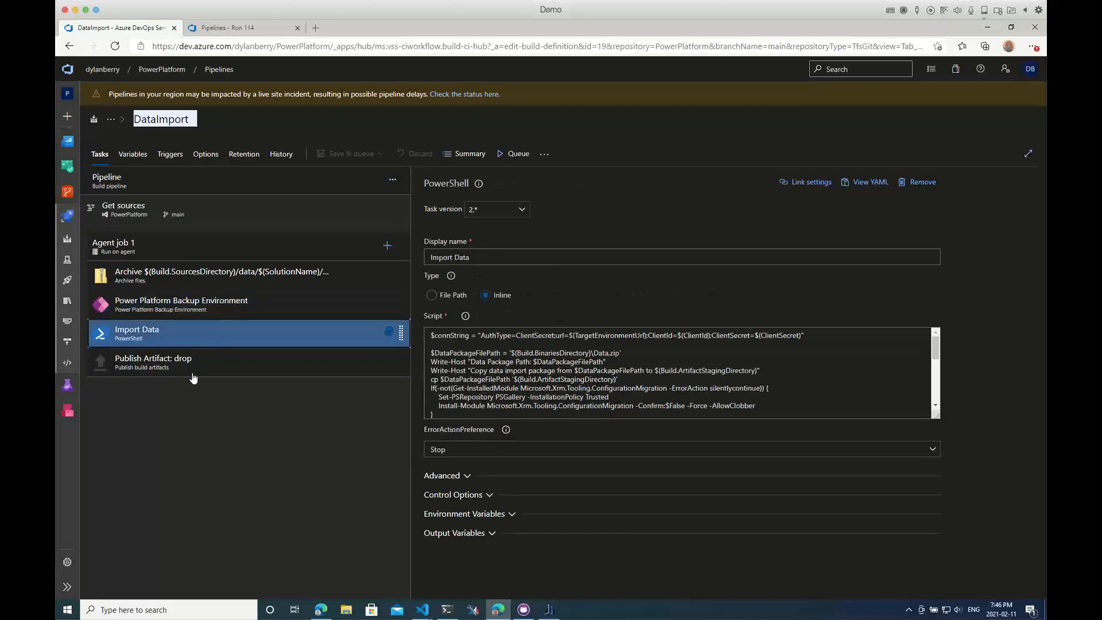
left_click(200, 365)
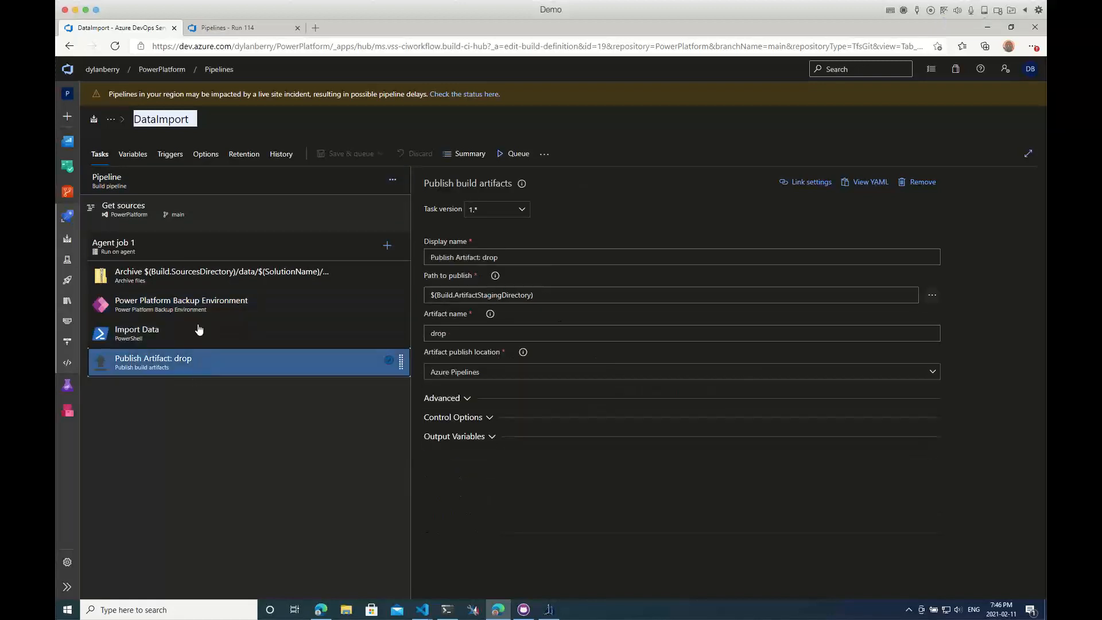
left_click(202, 282)
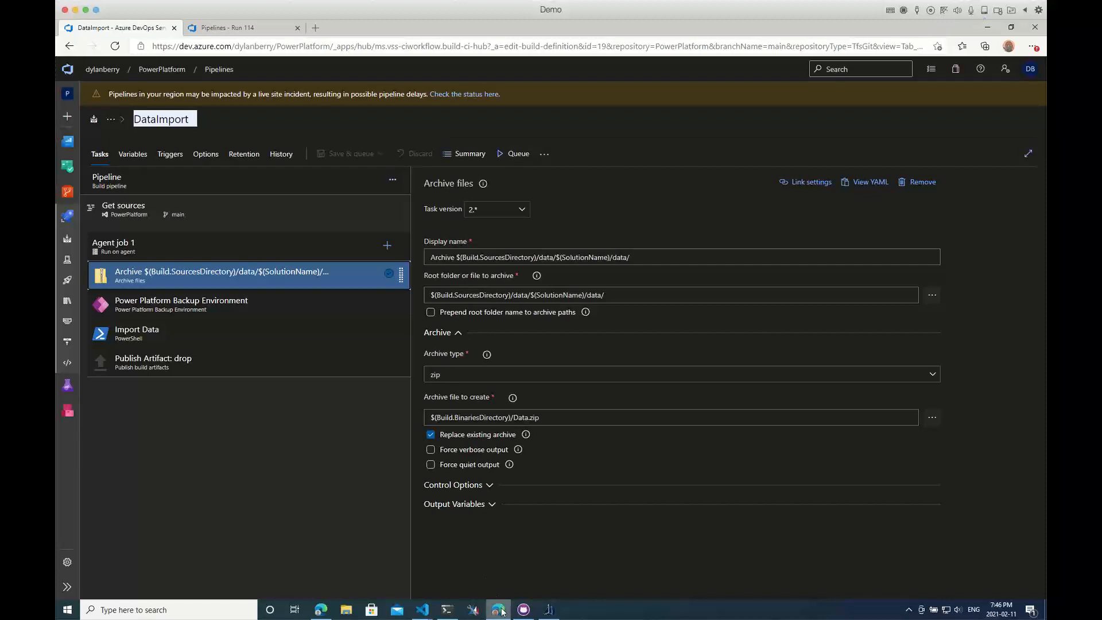
Switch to the Power Apps browser window and close the Power Platform admin center and running Event Scheduler pages.
mouse_move(318, 612)
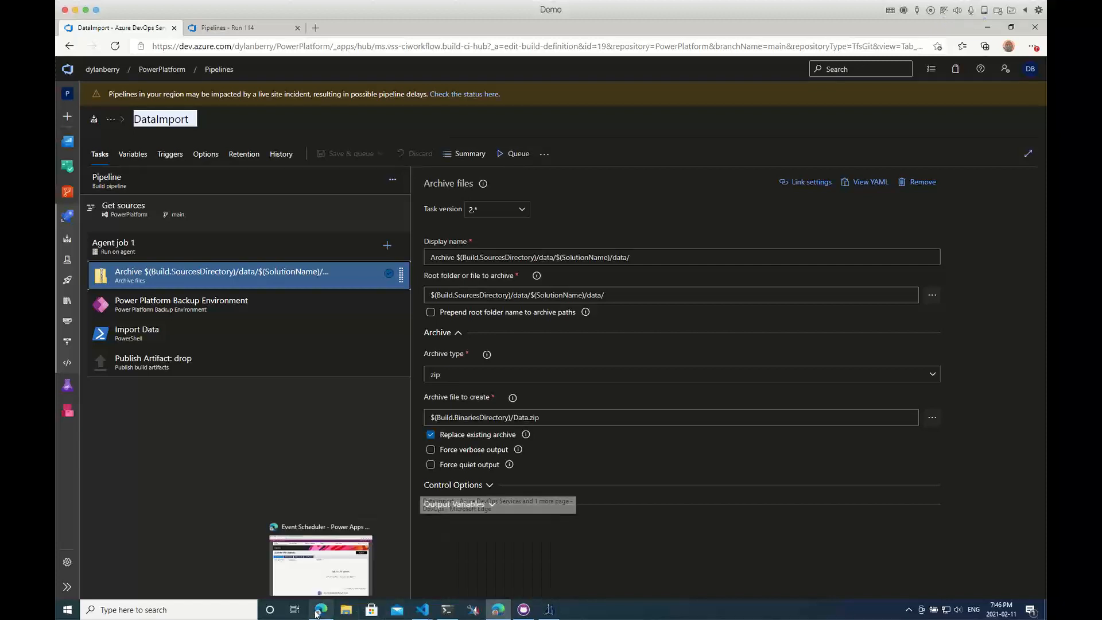
left_click(342, 535)
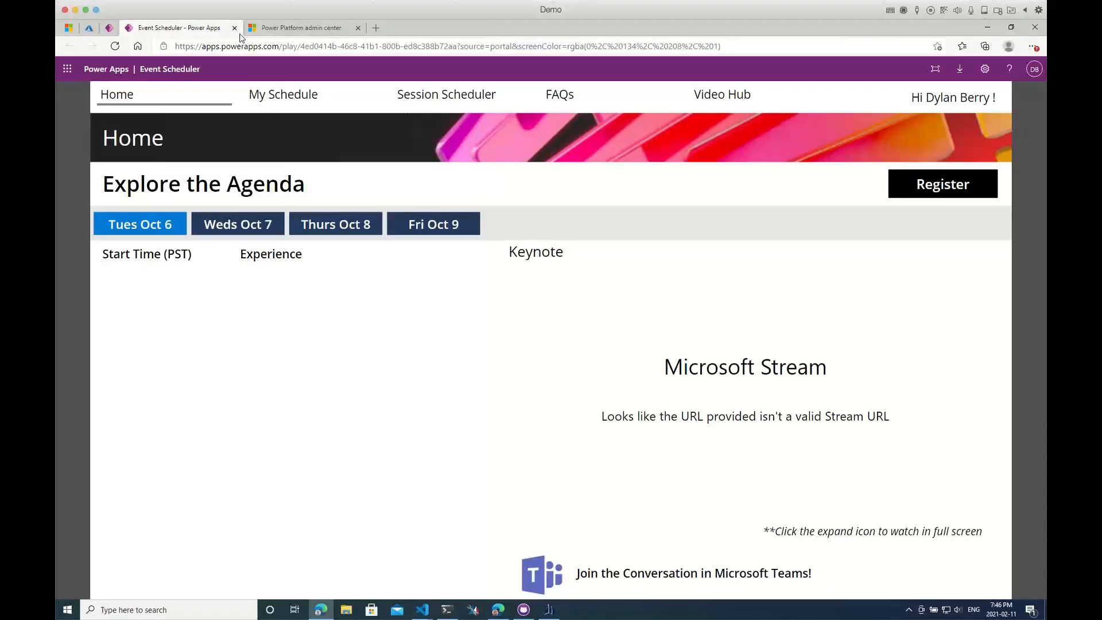
left_click(342, 32)
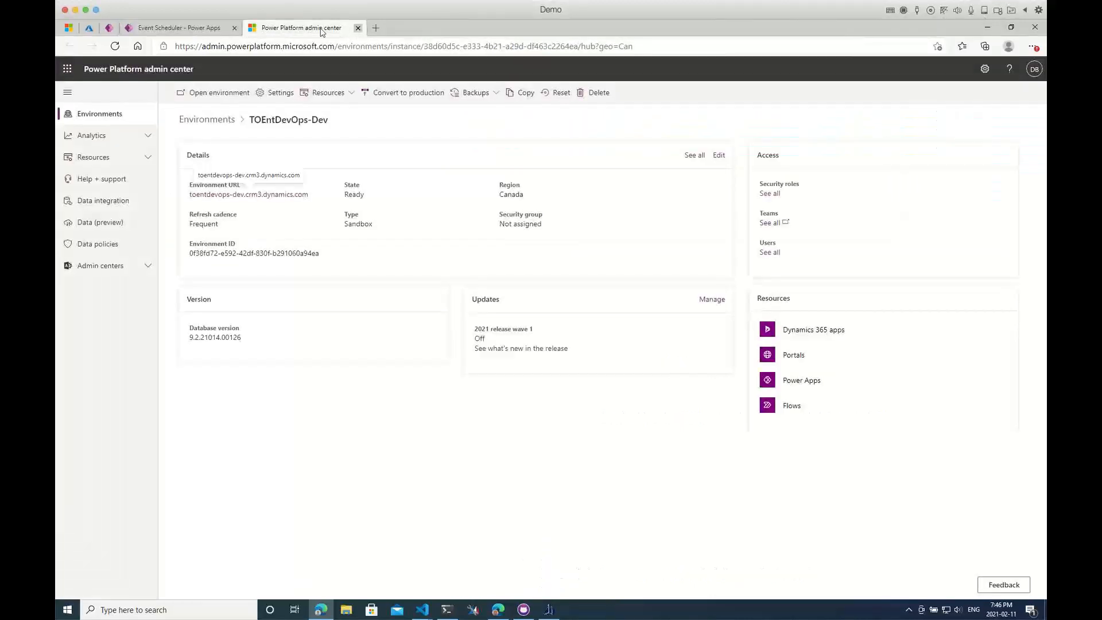
key("ctrl+w")
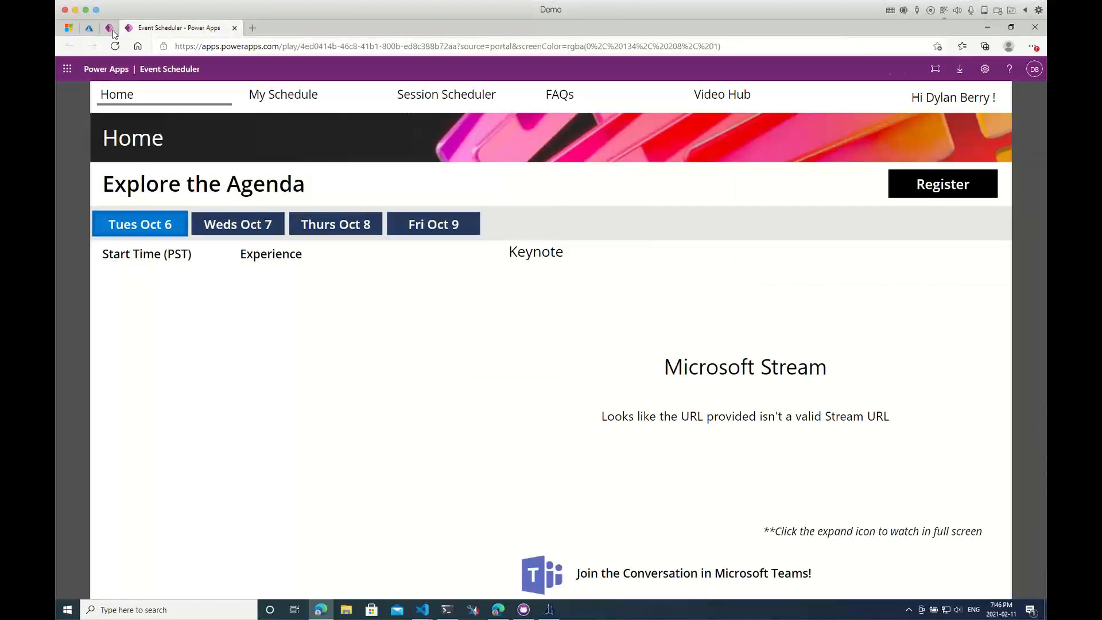
key("ctrl+w")
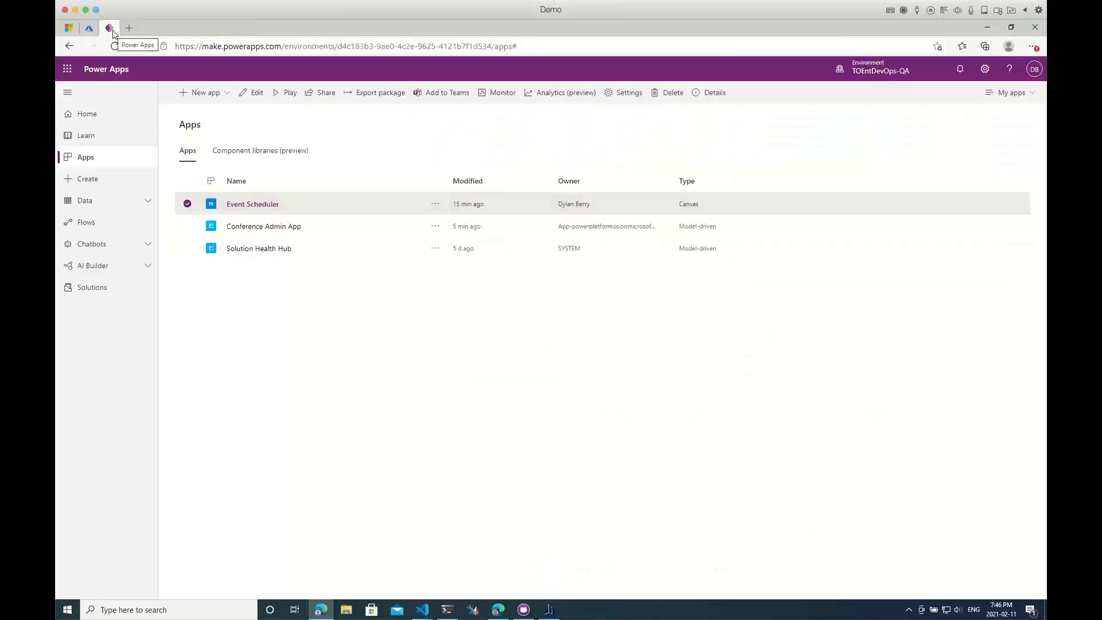
Search the Power Apps environments for "dev" and switch to the TOEntDevOps-Dev environment.
left_click(906, 72)
left_click(932, 124)
type("d")
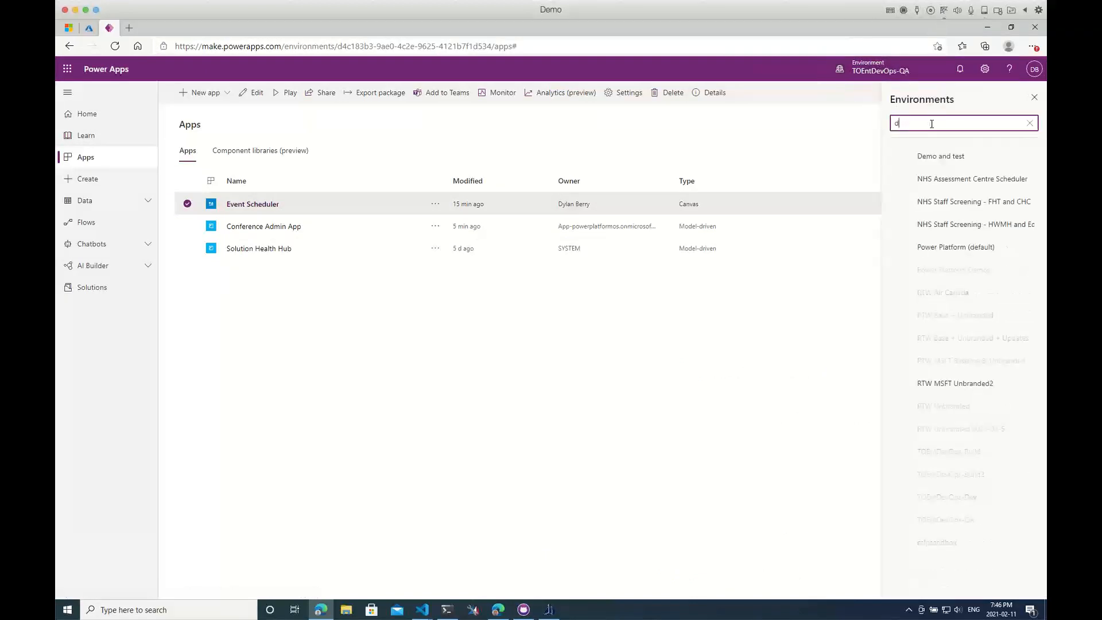
type("ev")
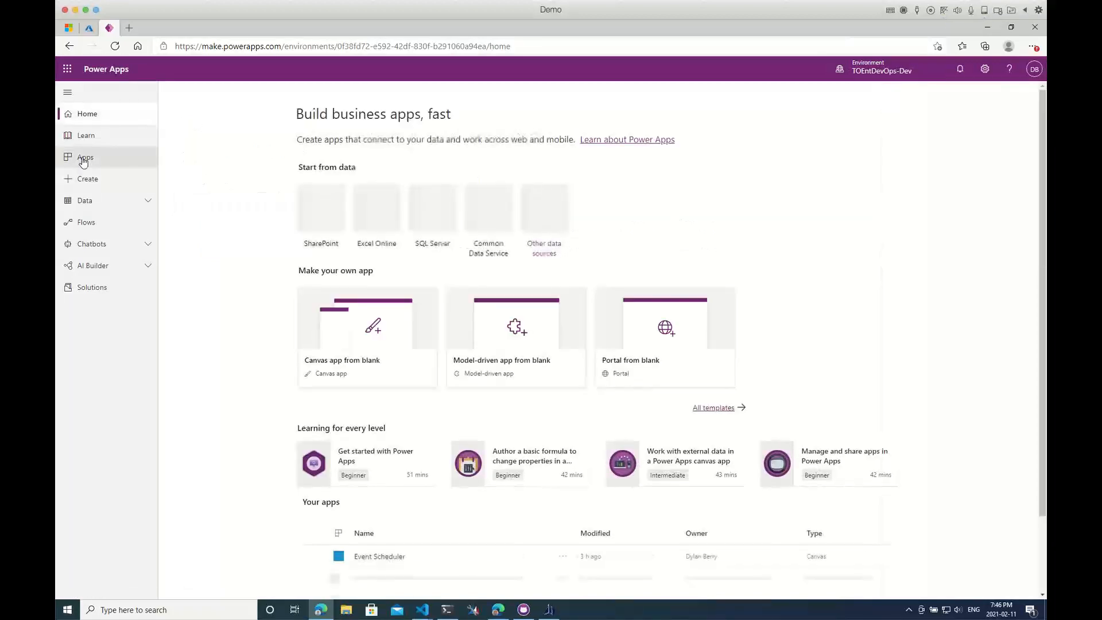
From the Dev environment's app list, open the Event Scheduler canvas app for editing.
left_click(108, 156)
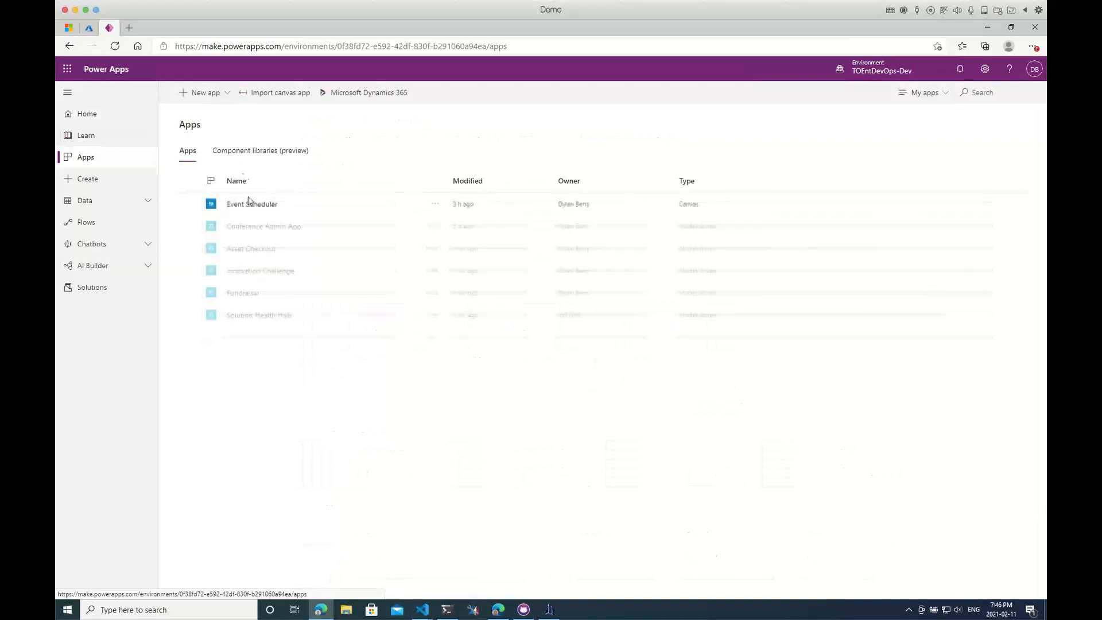
left_click(255, 206)
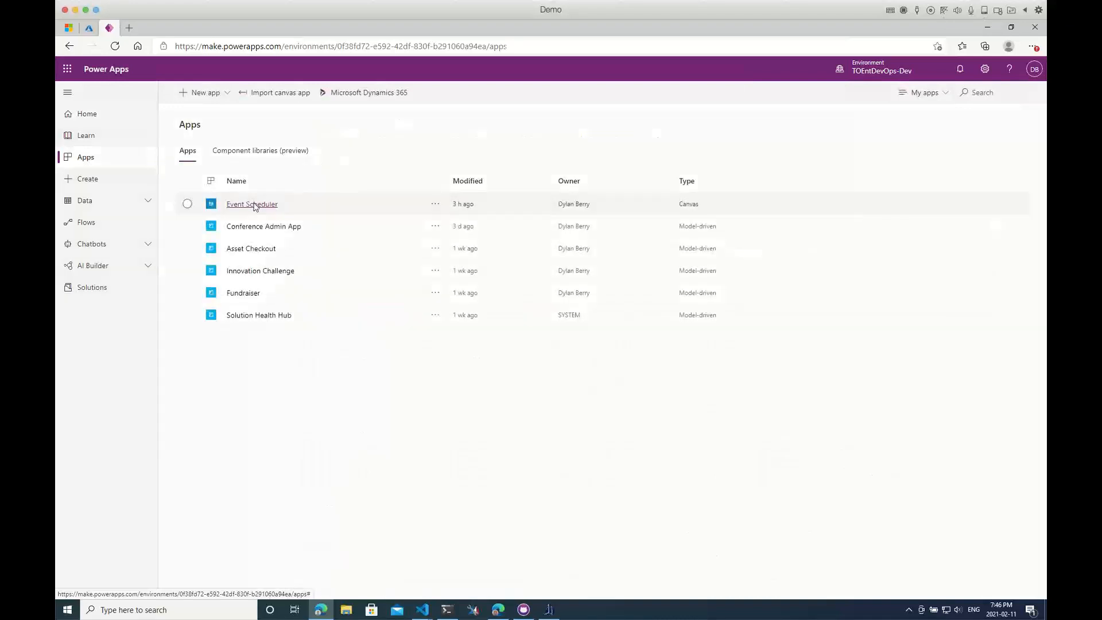
key("ctrl+w")
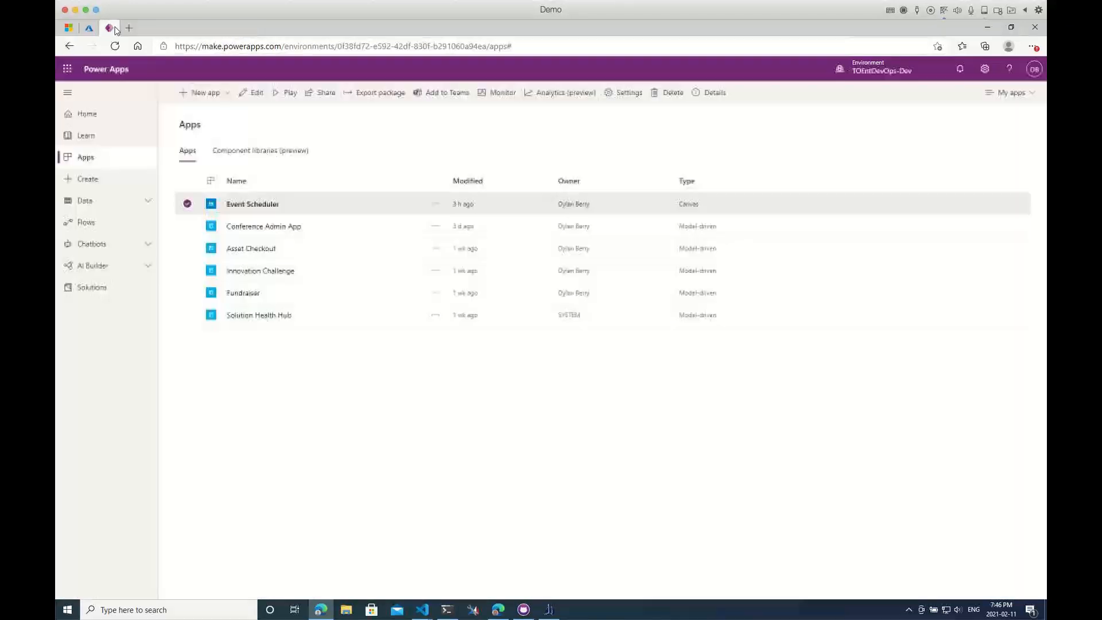
left_click(436, 205)
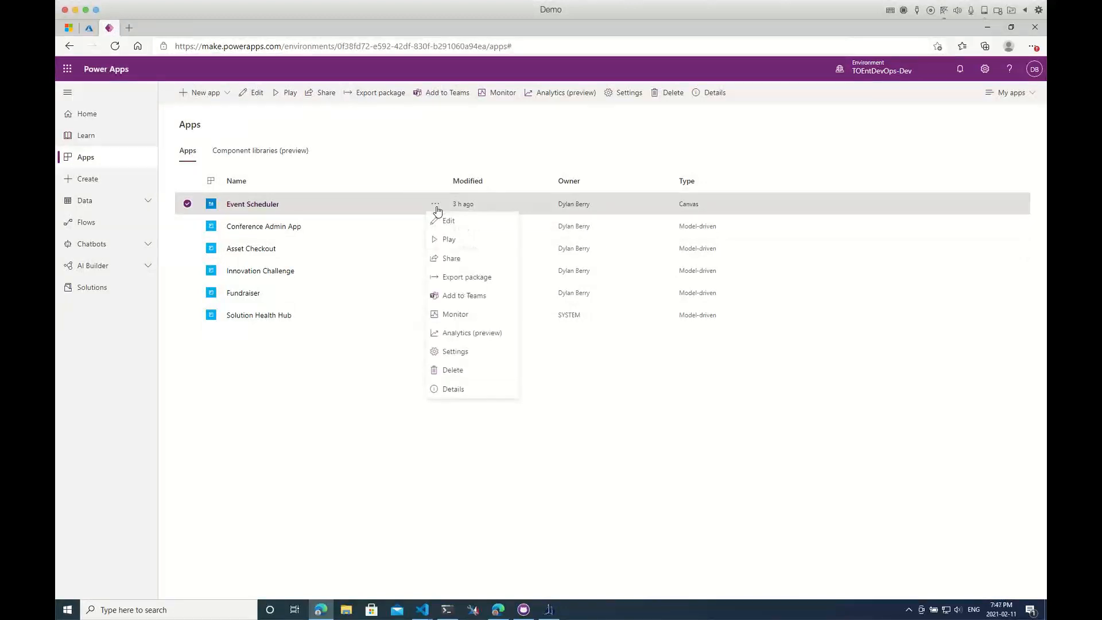
left_click(456, 223)
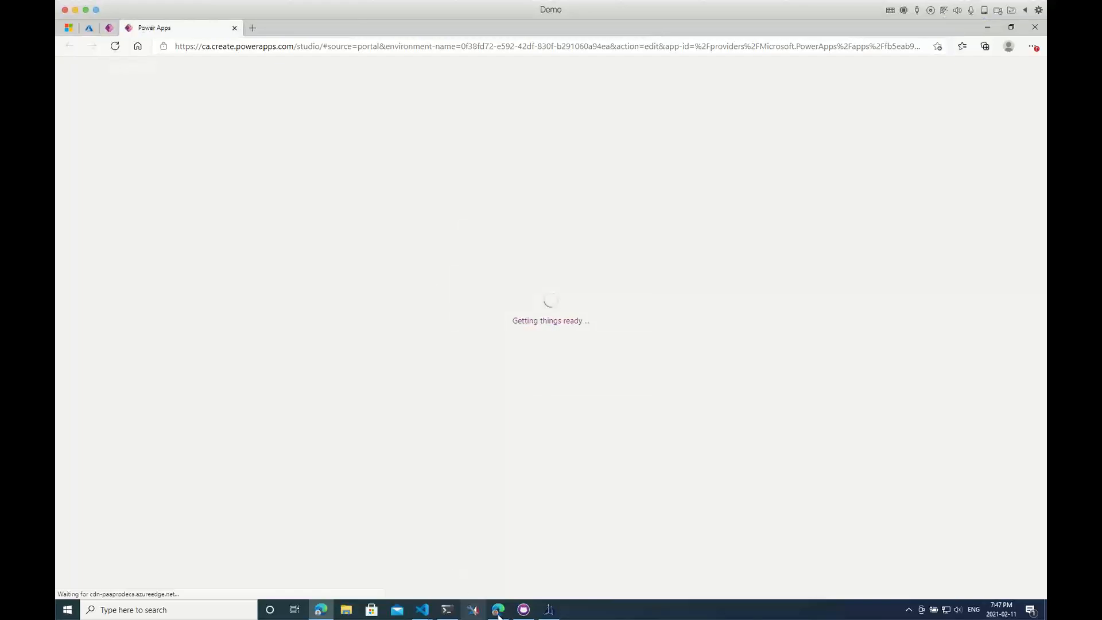
Switch to the Azure DevOps browser window and return to the DataImport pipeline, opening its run settings and cancelling them.
mouse_move(498, 613)
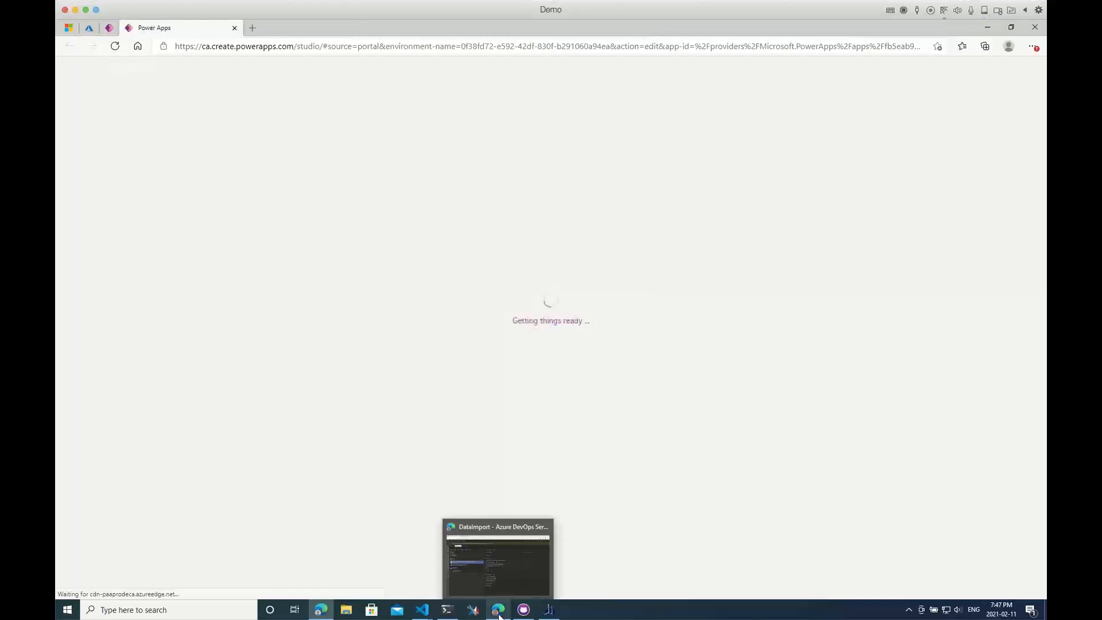
left_click(483, 561)
key("ctrl+Tab")
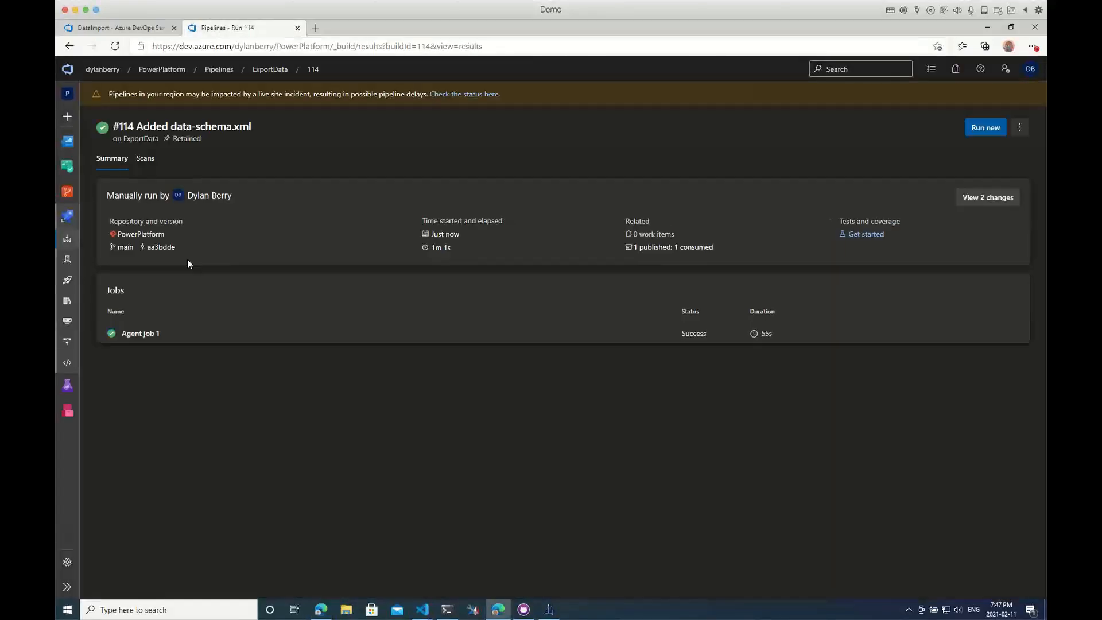
left_click(126, 31)
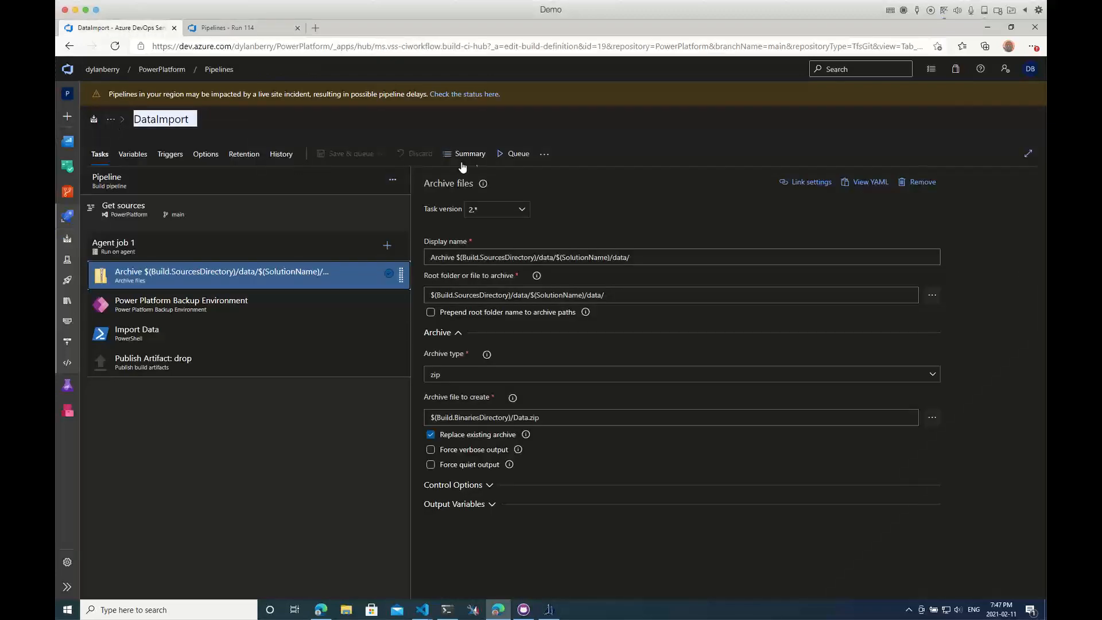
left_click(512, 154)
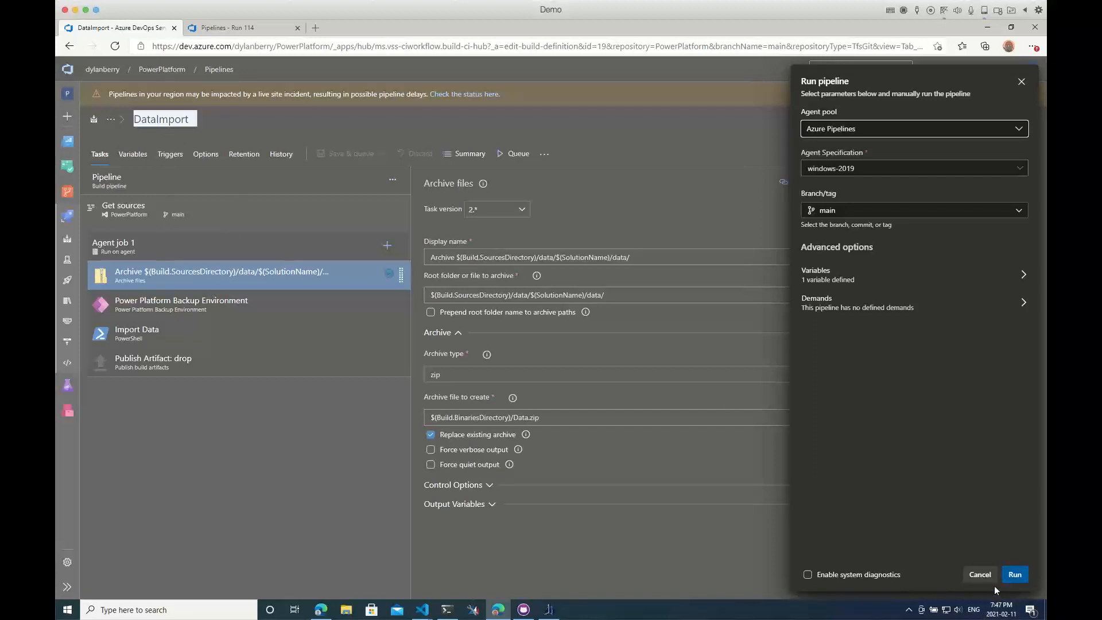
left_click(980, 574)
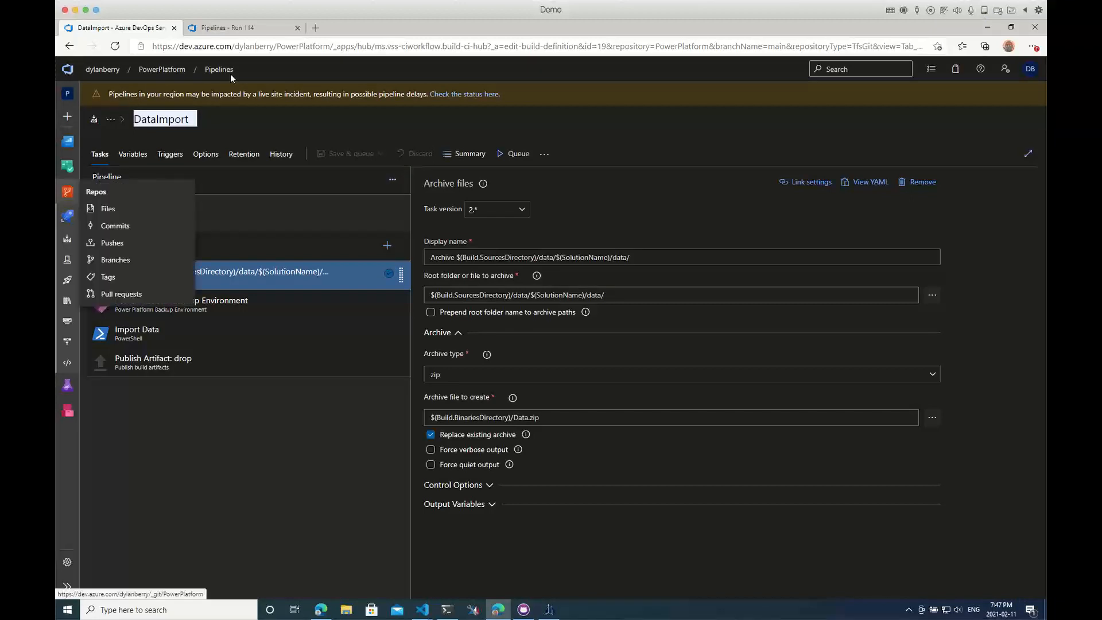
Open the PowerPlatform repository's files in a new browser page and switch to the export-ConferenceApp-114 branch.
middle_click(109, 209)
left_click(230, 31)
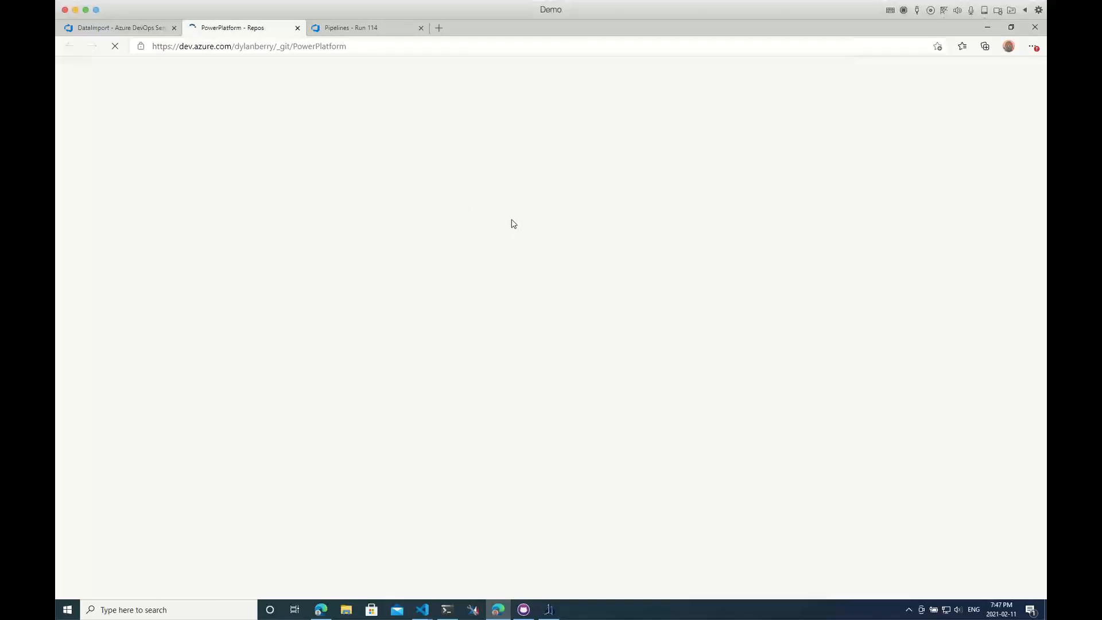
left_click(321, 615)
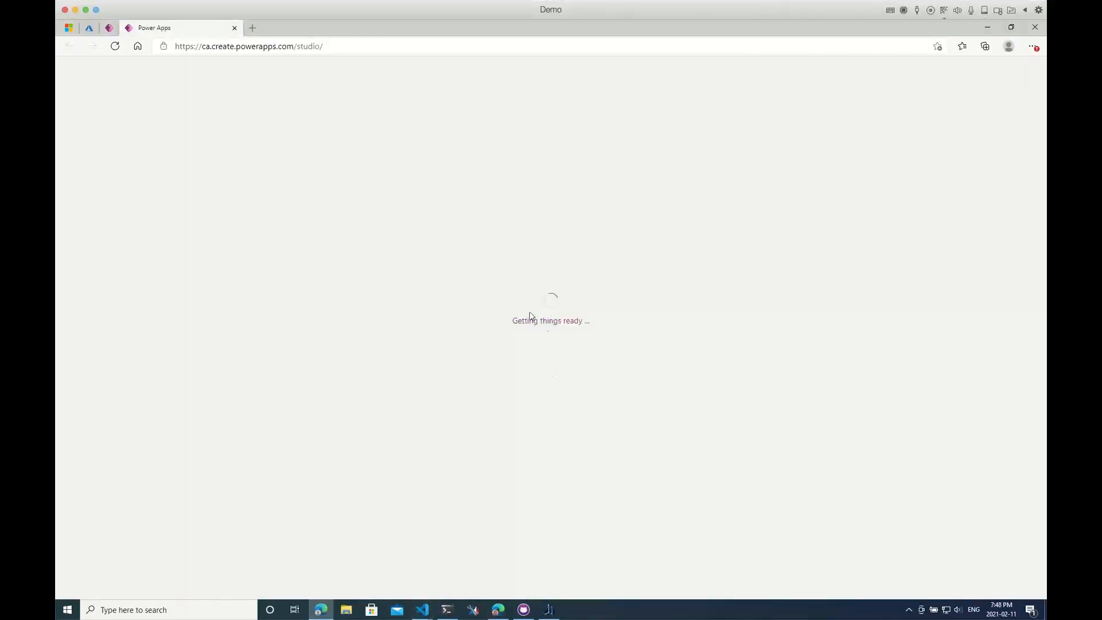
left_click(497, 612)
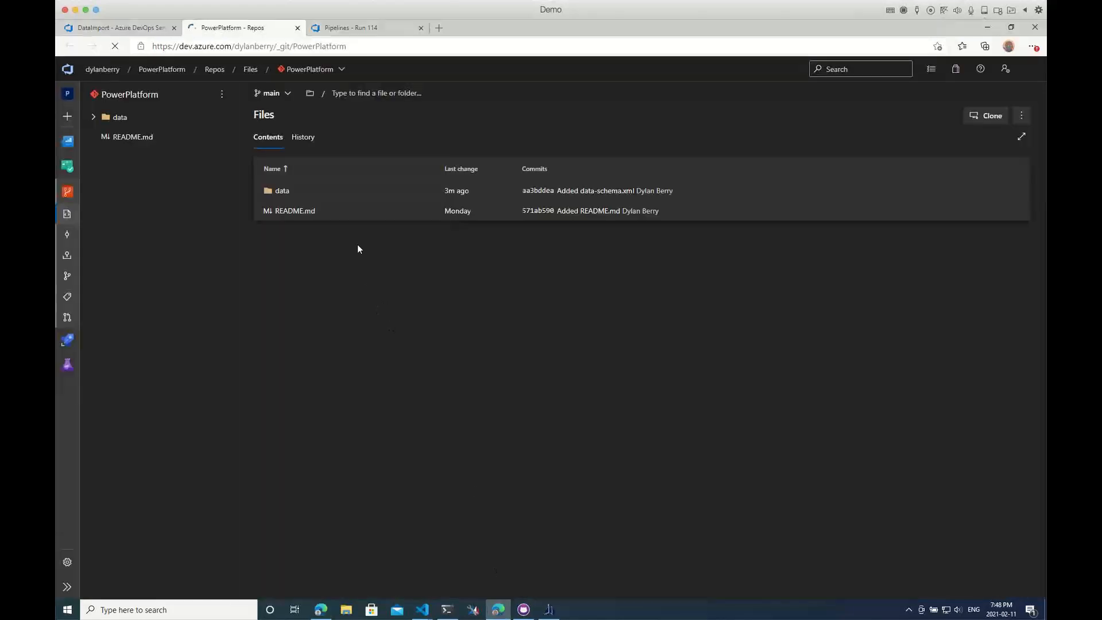
left_click(94, 119)
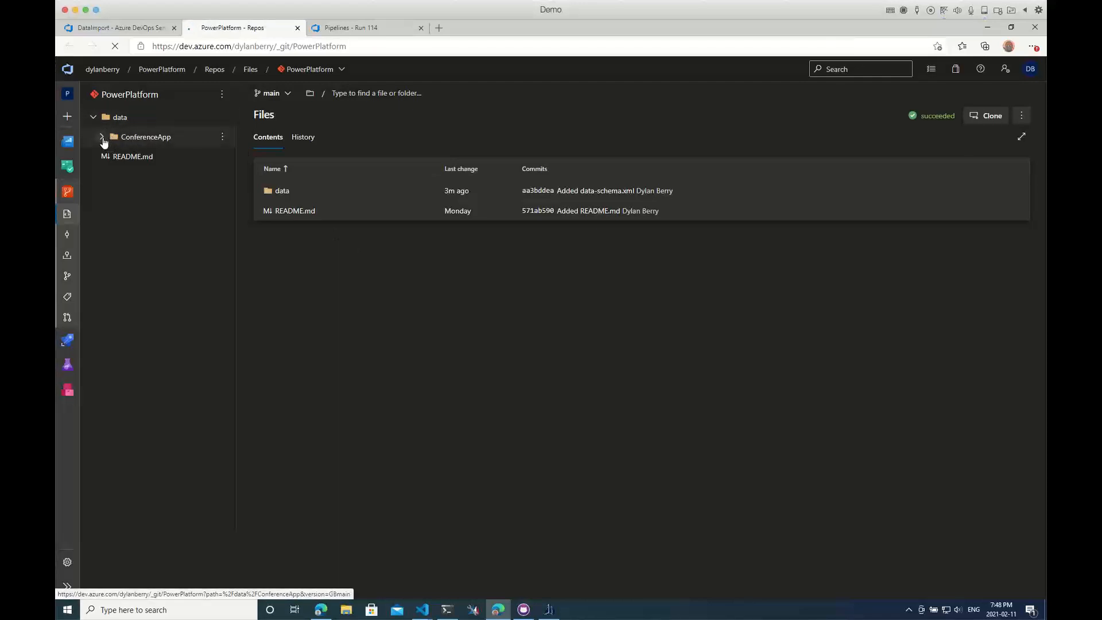
left_click(103, 137)
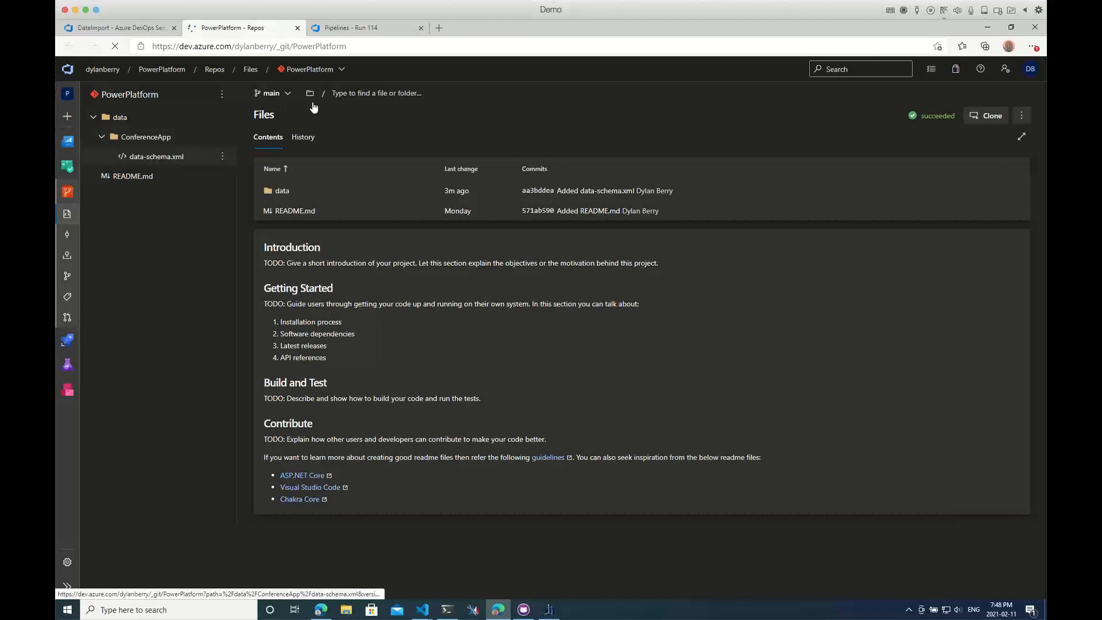
left_click(291, 98)
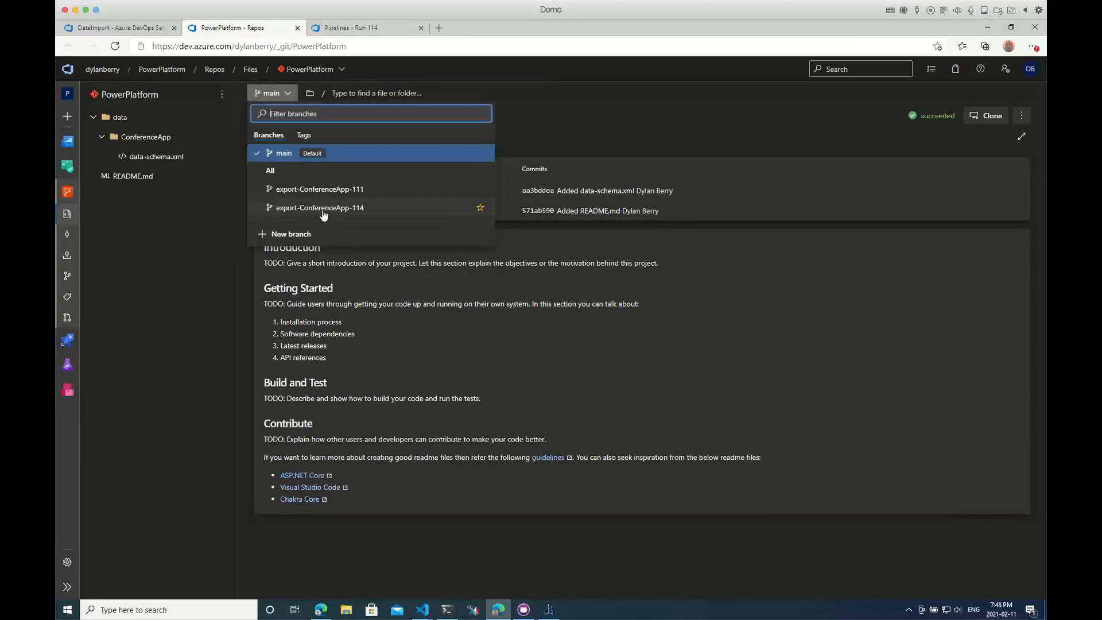
left_click(354, 210)
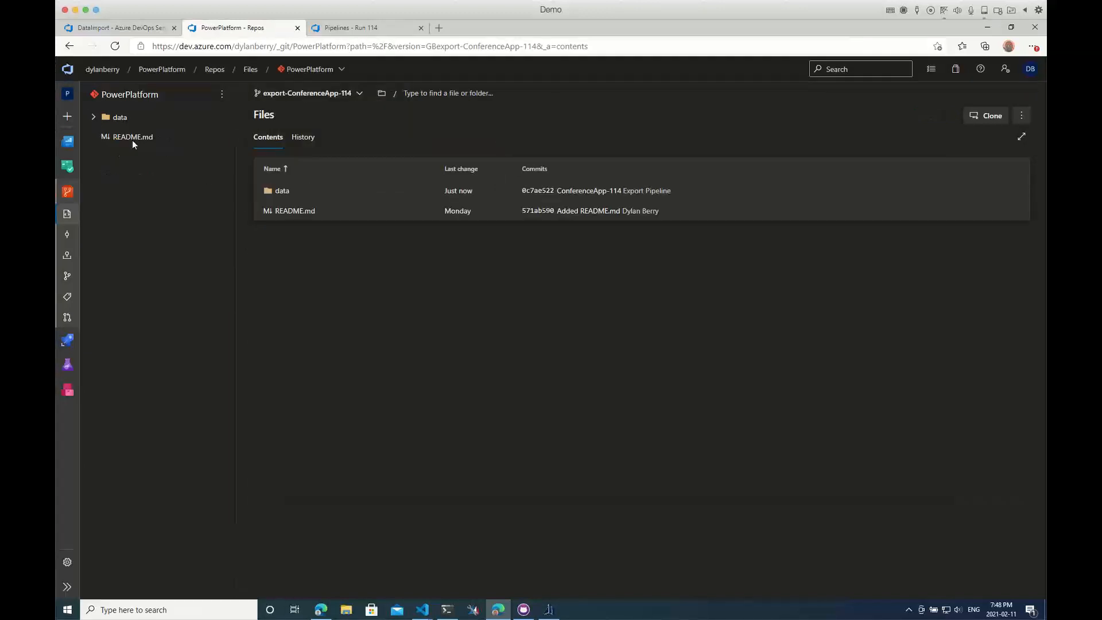
Open data.xml in the ConferenceApp data folder of the export branch and examine the exported FAQ record.
left_click(93, 117)
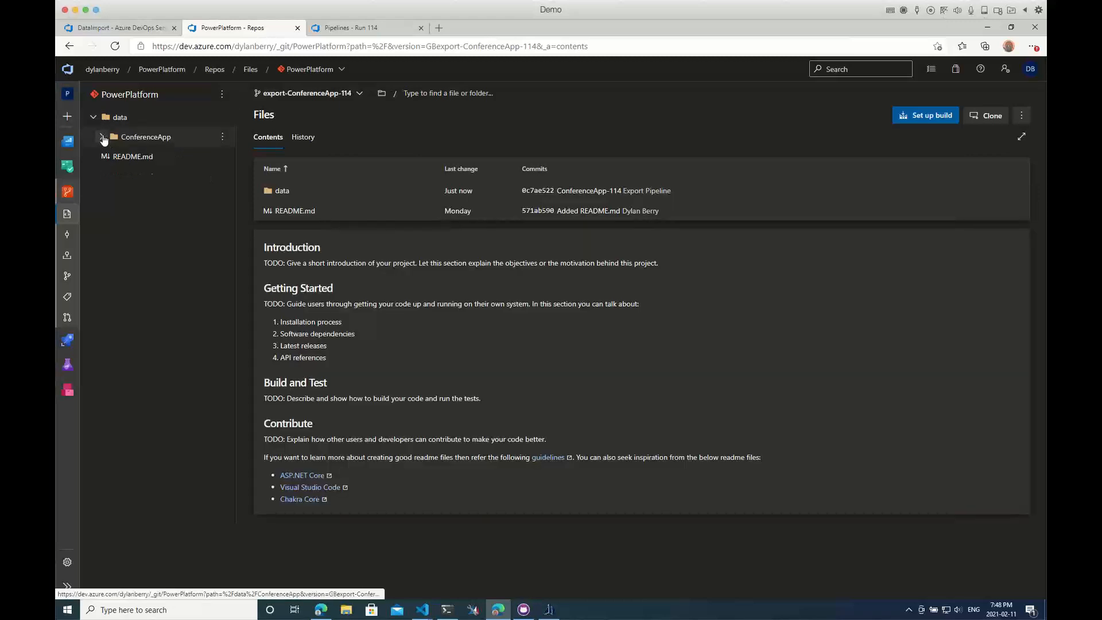
left_click(102, 137)
left_click(110, 157)
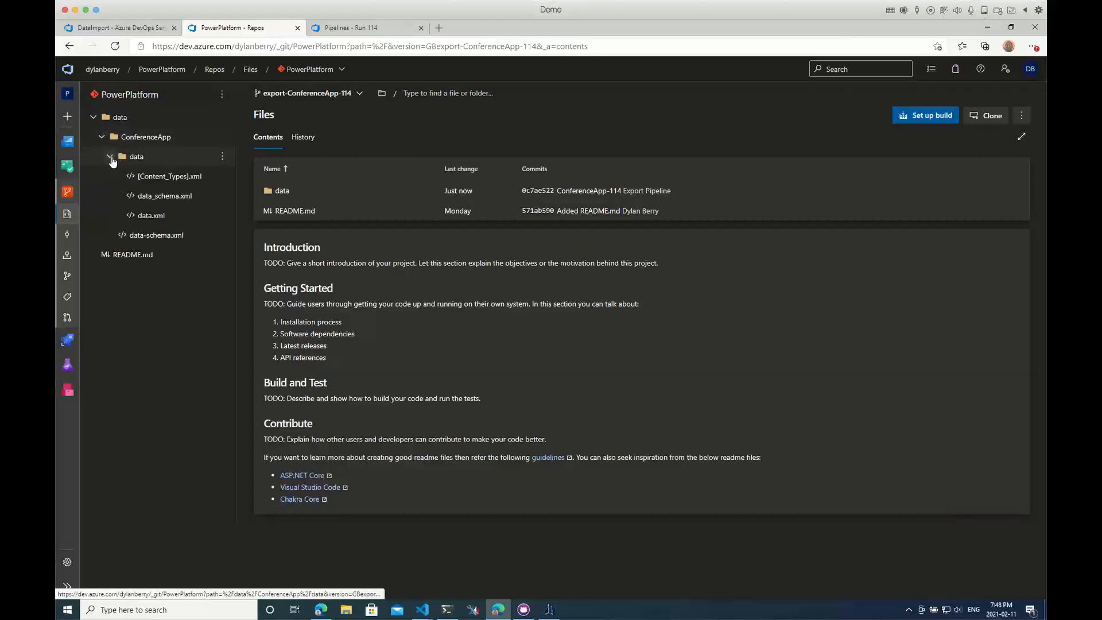
left_click(164, 216)
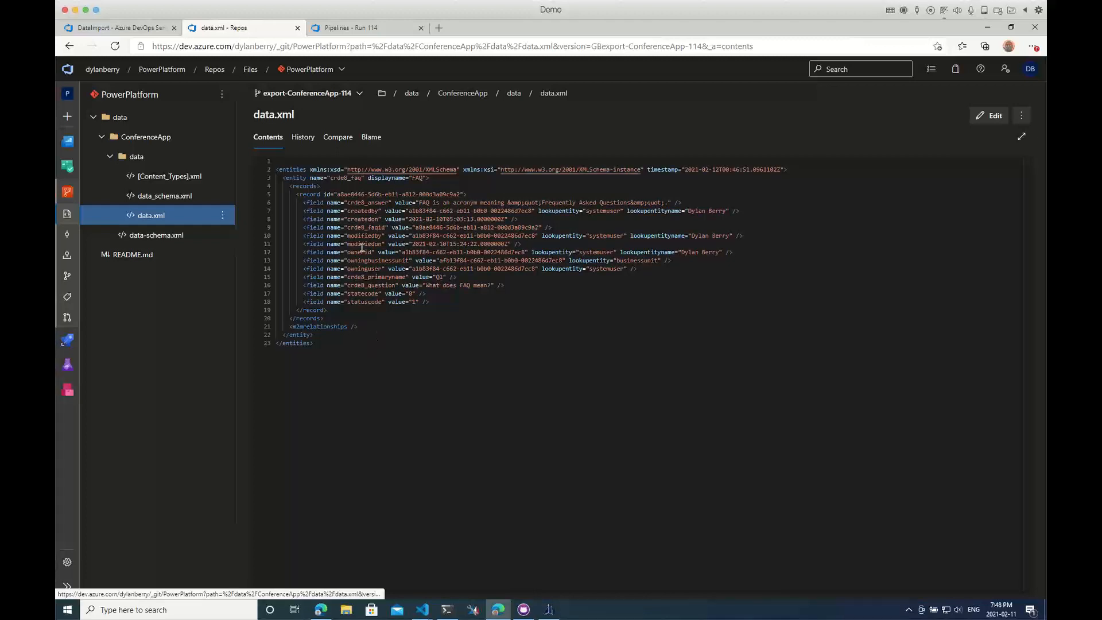
left_click(321, 610)
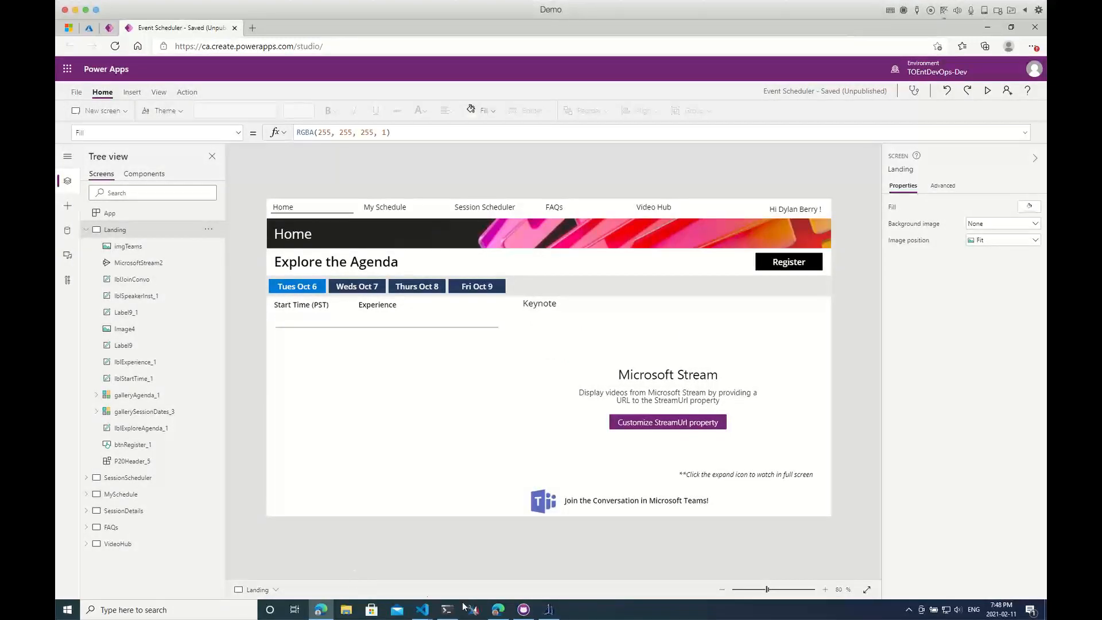
mouse_move(499, 610)
left_click(498, 580)
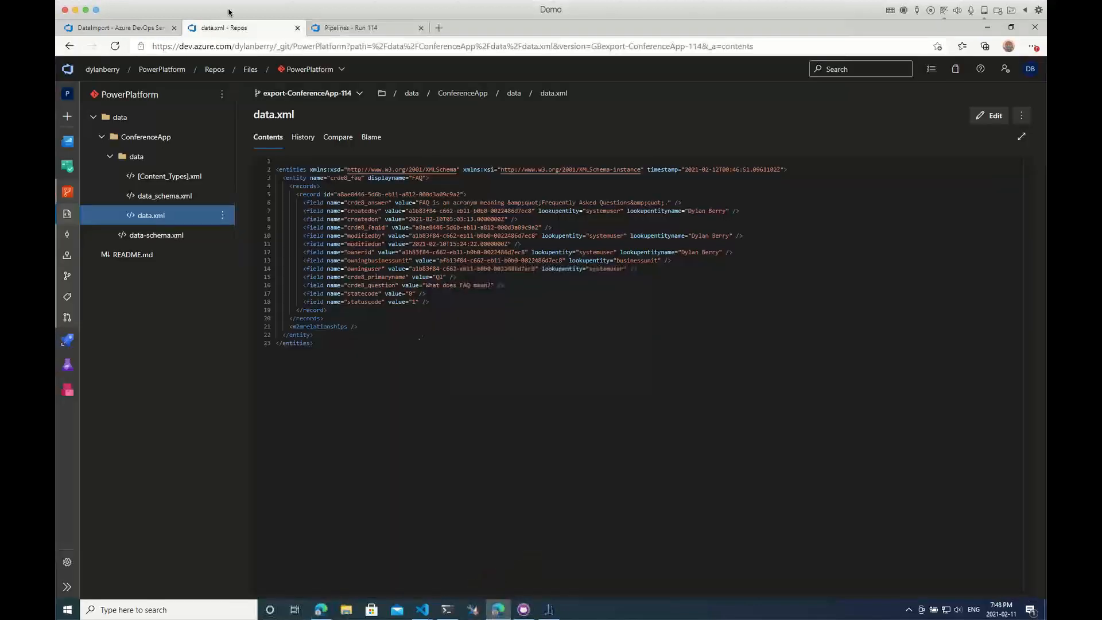
Return to the DataImport pipeline and run it on the export-ConferenceApp-114 branch.
left_click(145, 33)
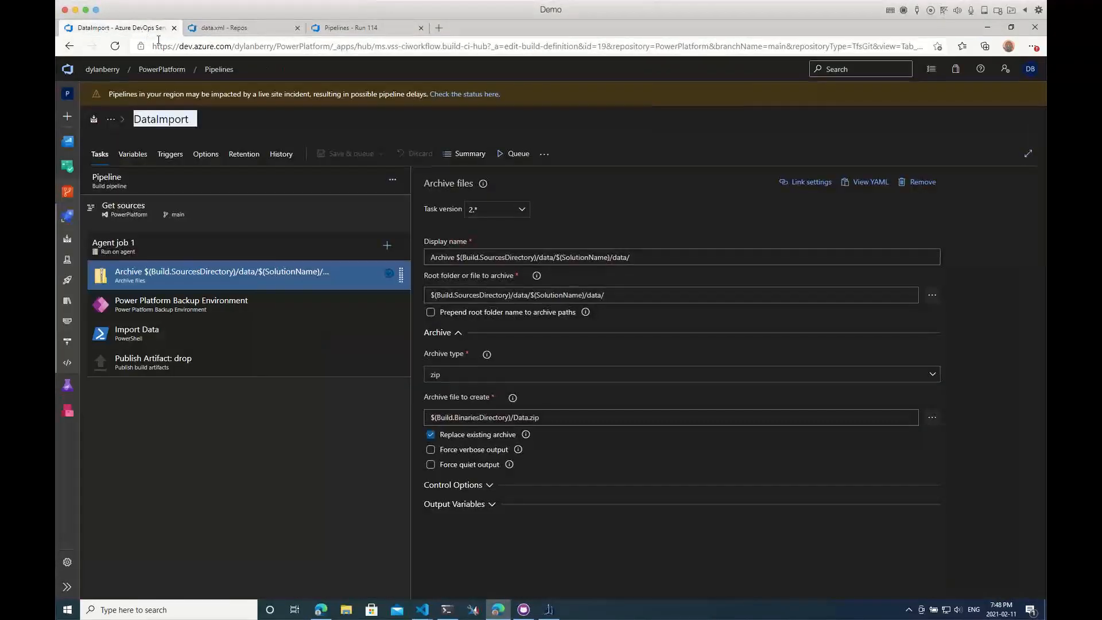
left_click(517, 154)
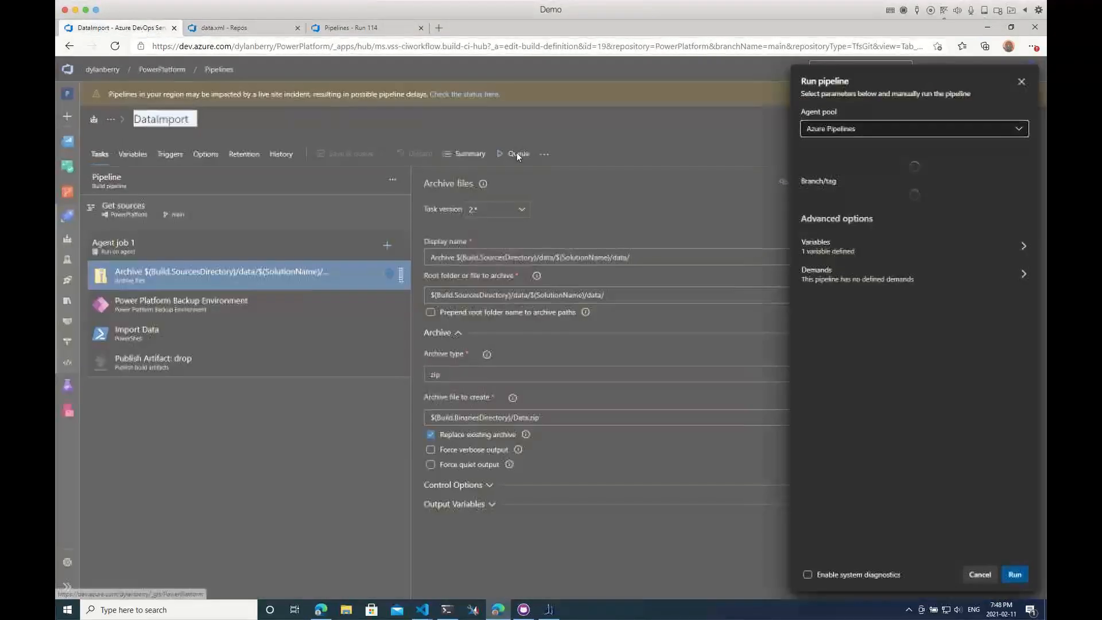
left_click(907, 211)
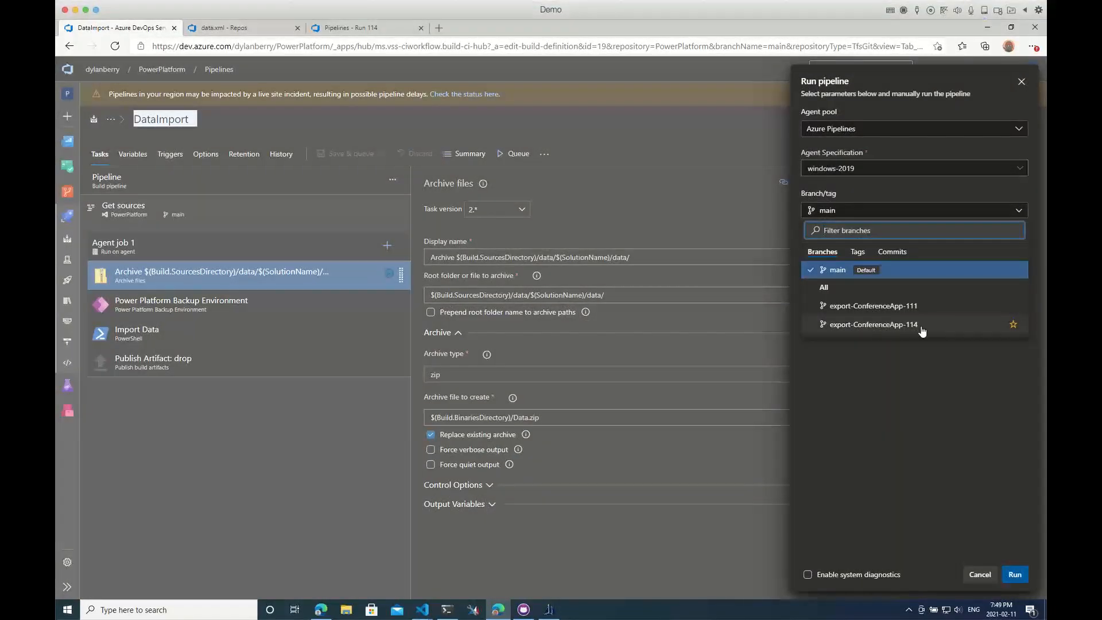
left_click(879, 325)
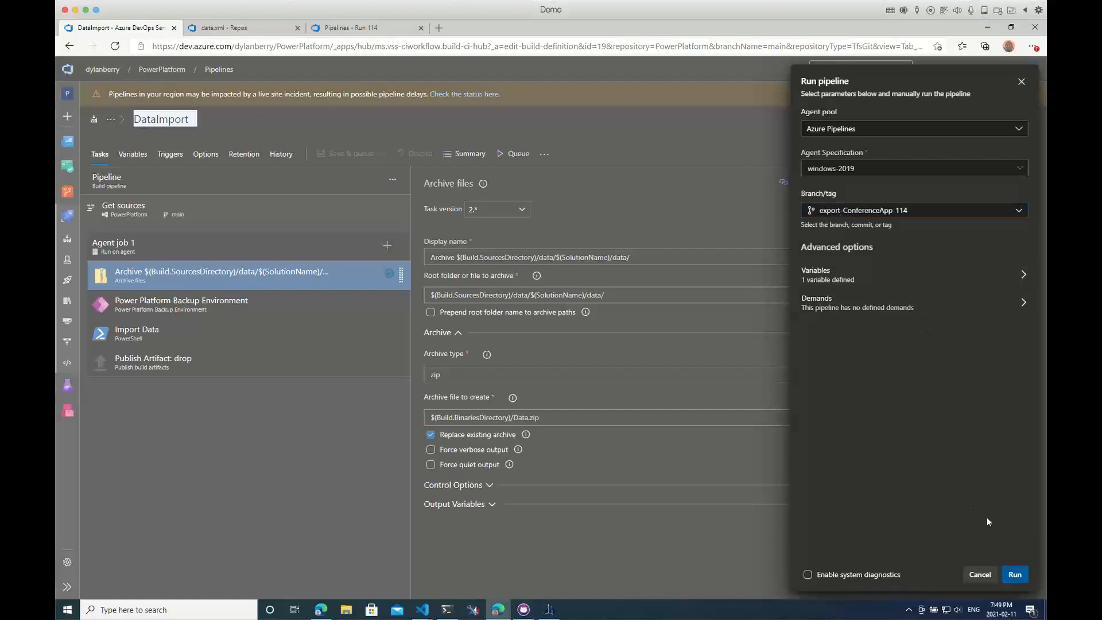
left_click(1016, 576)
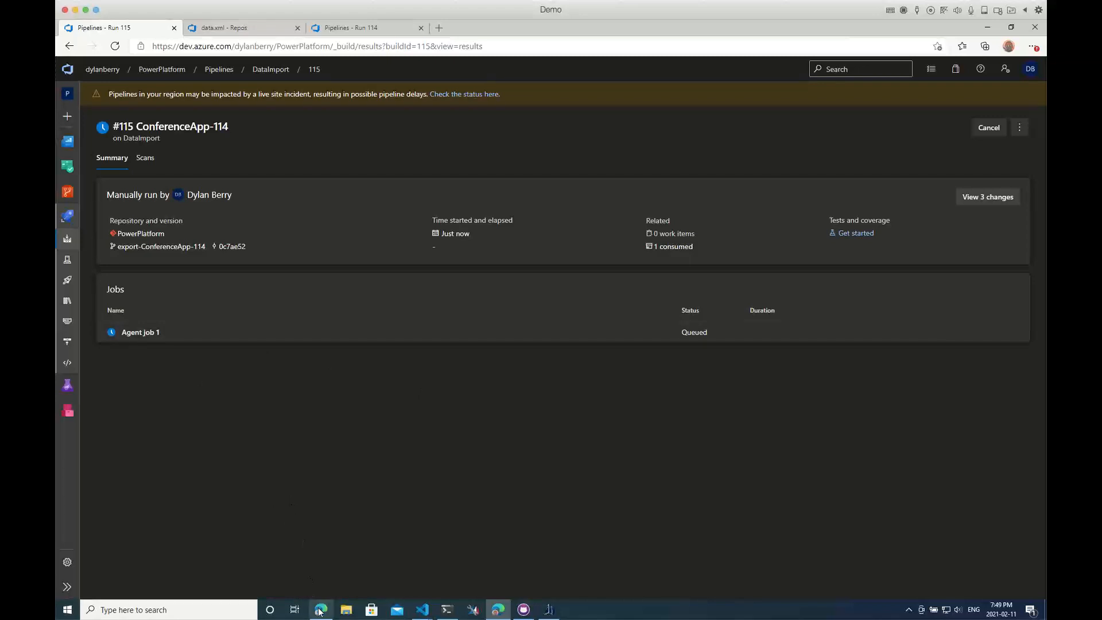
Switch to the Power Apps browser window, search the environments for "qa" and switch to the TOEntDevOps-QA environment.
mouse_move(319, 610)
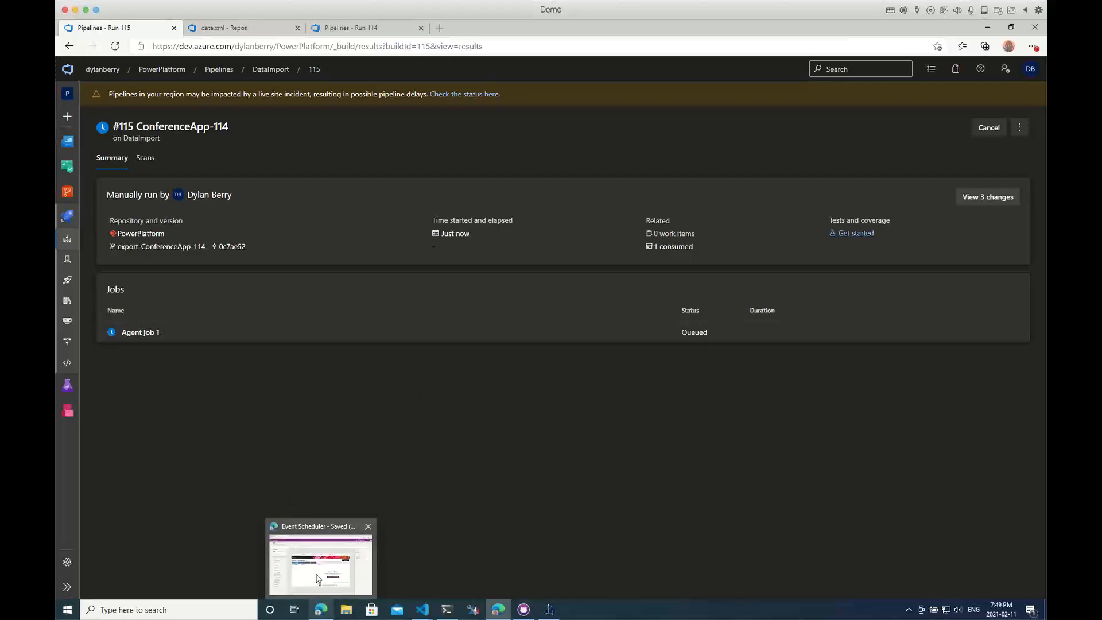
left_click(318, 578)
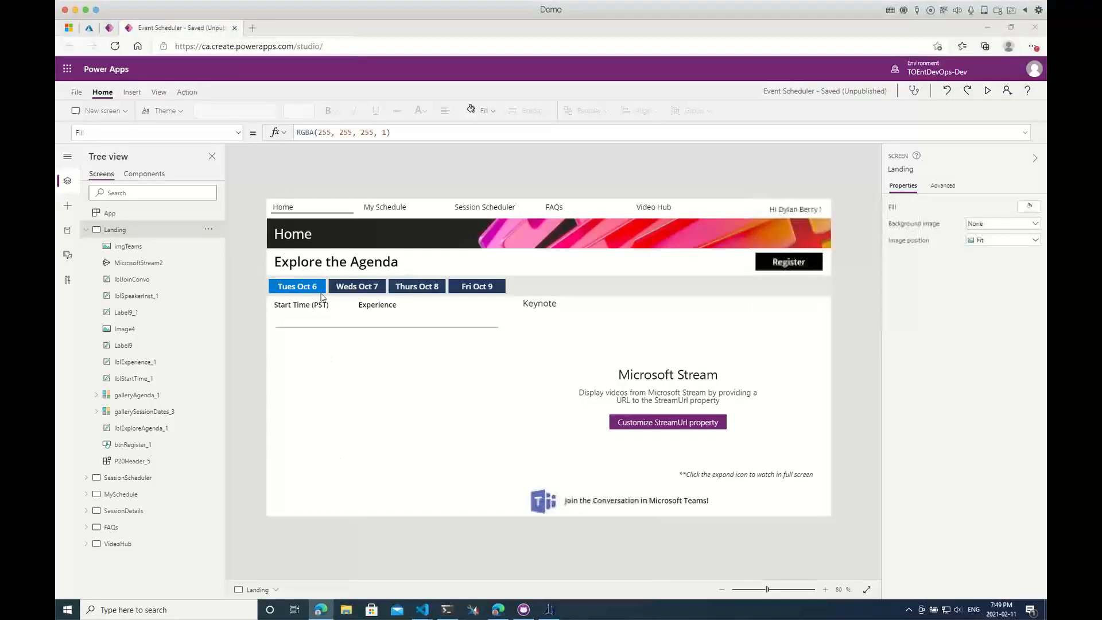
left_click(111, 30)
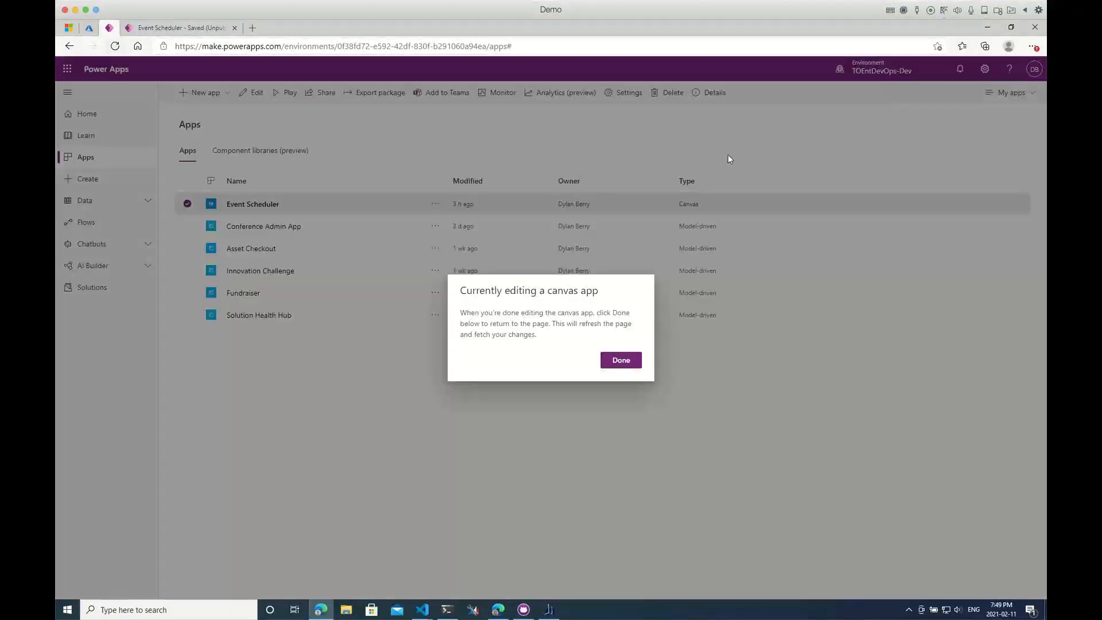
left_click(635, 359)
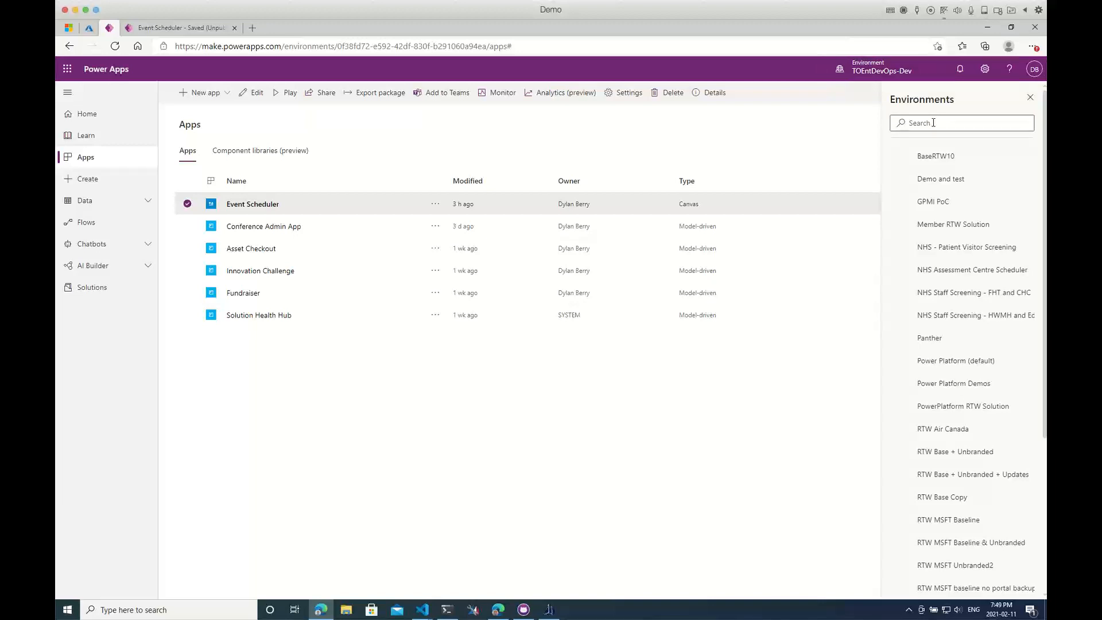
left_click(933, 123)
type("qa")
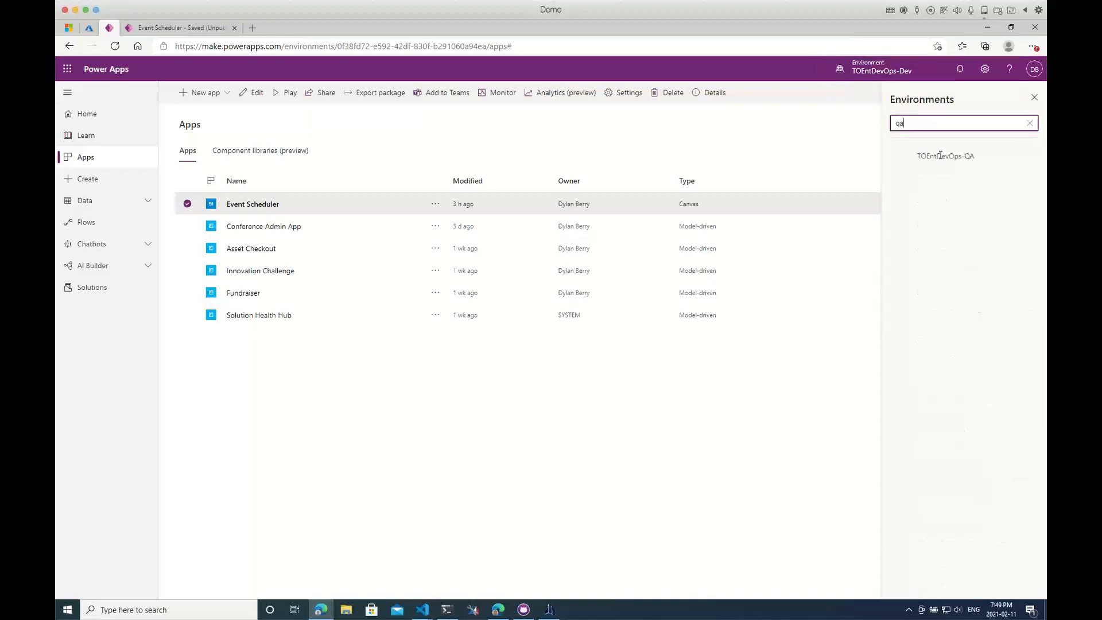
left_click(940, 157)
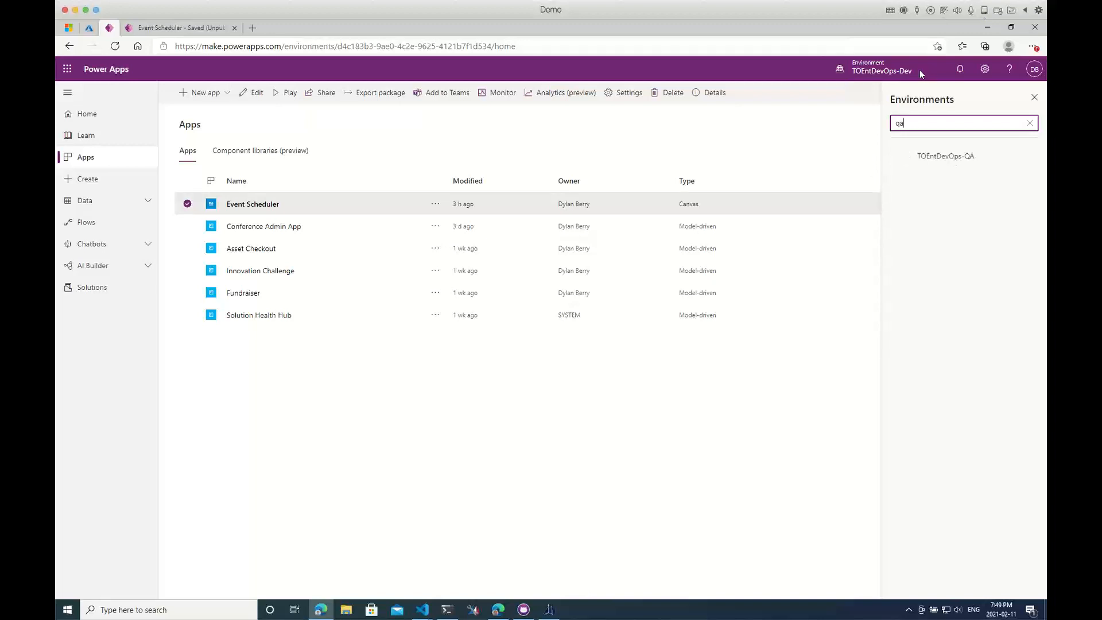
left_click(958, 155)
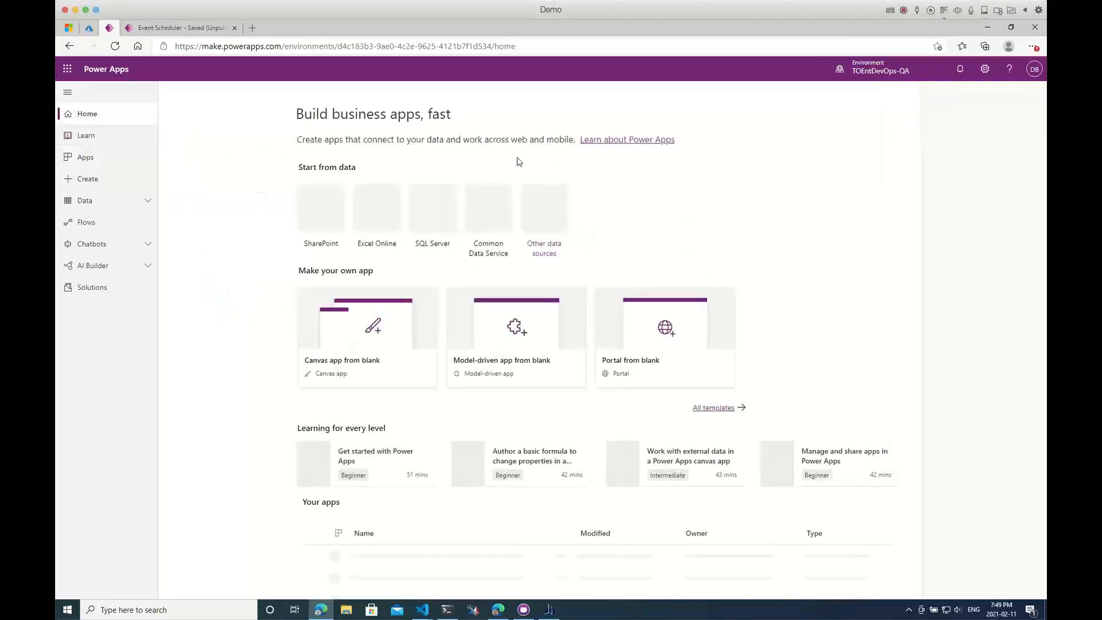
Launch the Event Scheduler app from the QA environment's app list and view its FAQs page.
left_click(87, 158)
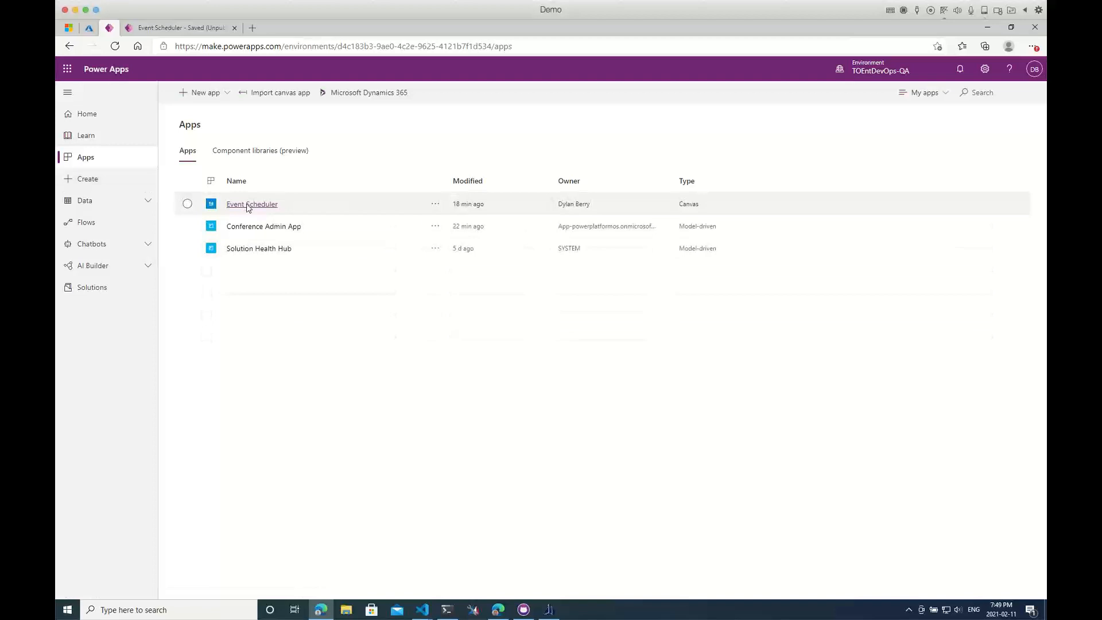
left_click(248, 205)
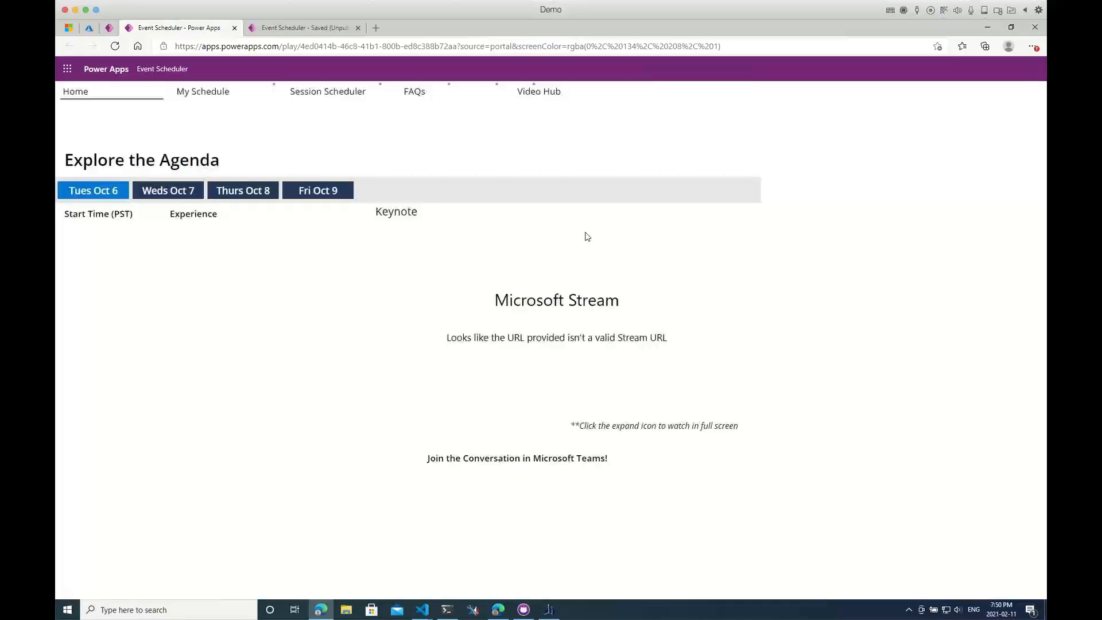
left_click(566, 97)
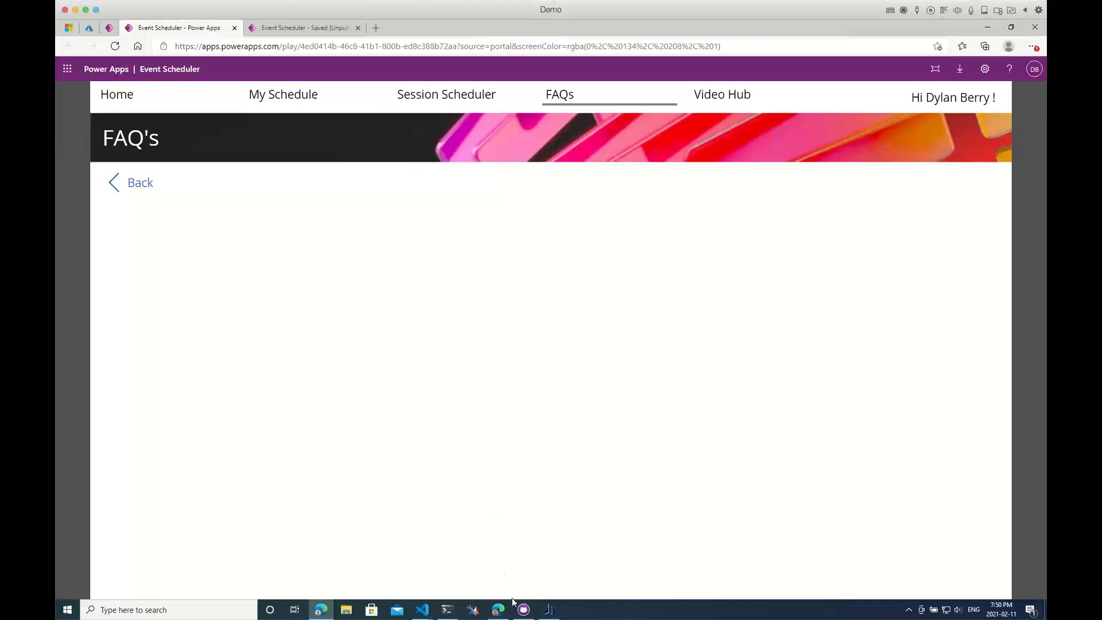
Switch back to the Azure DevOps browser window and check the status of DataImport run #115.
mouse_move(499, 607)
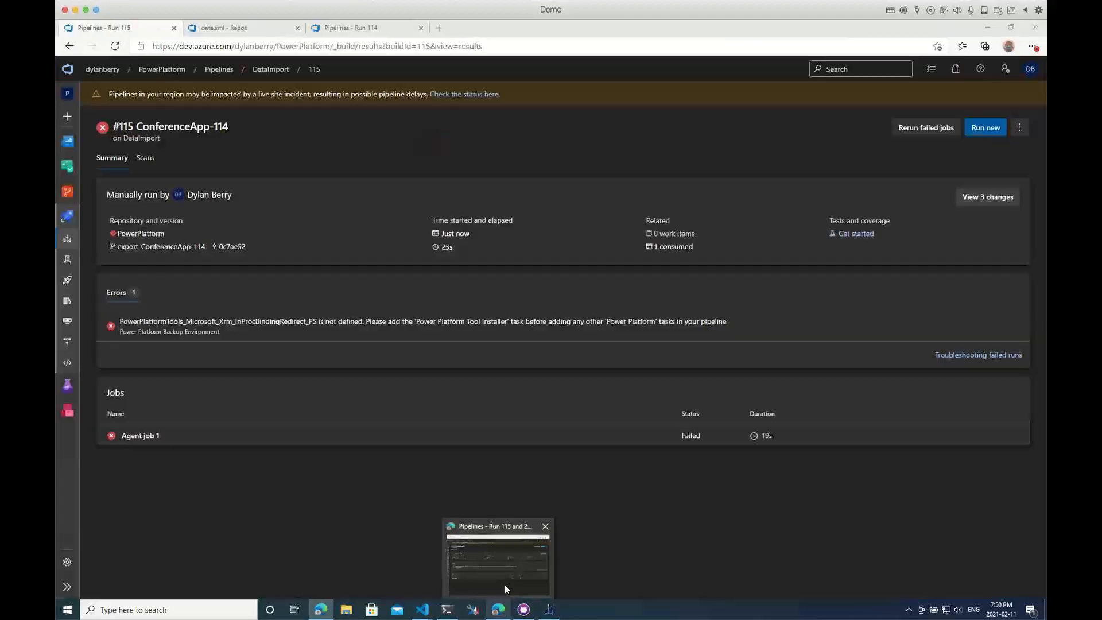
left_click(505, 584)
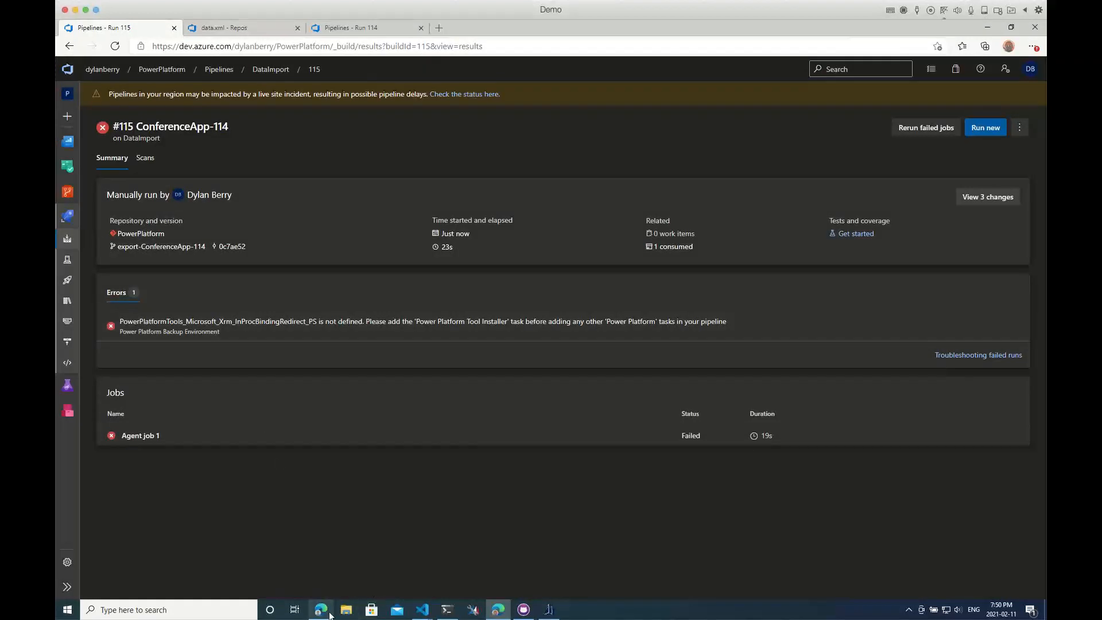
Examine the log of the failed Power Platform Backup Environment task in Agent job 1 of run #115.
left_click(168, 439)
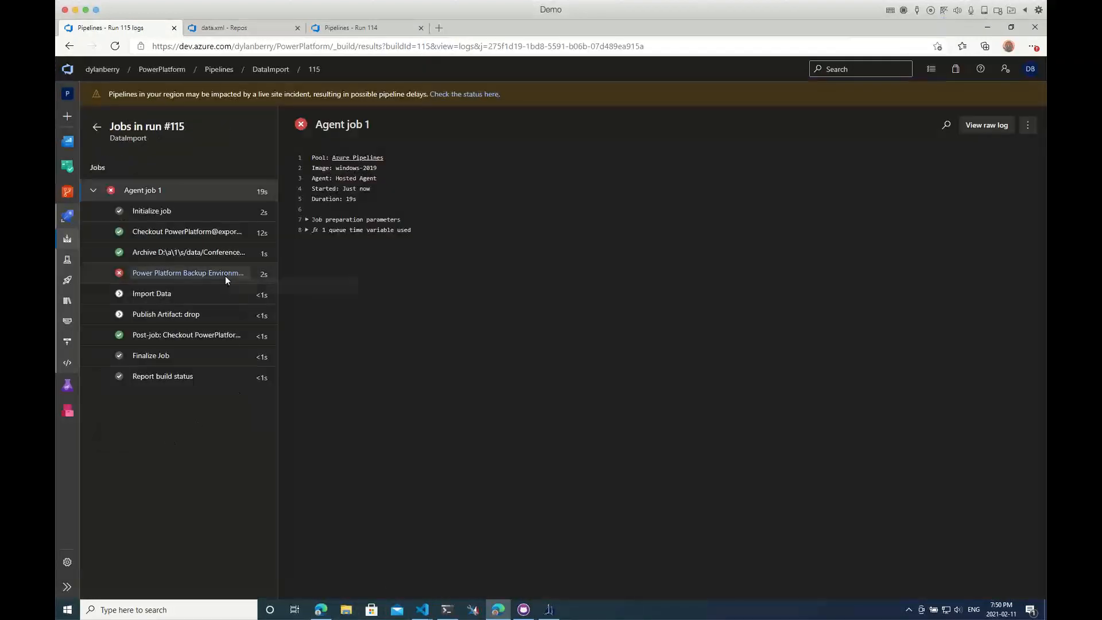
left_click(226, 276)
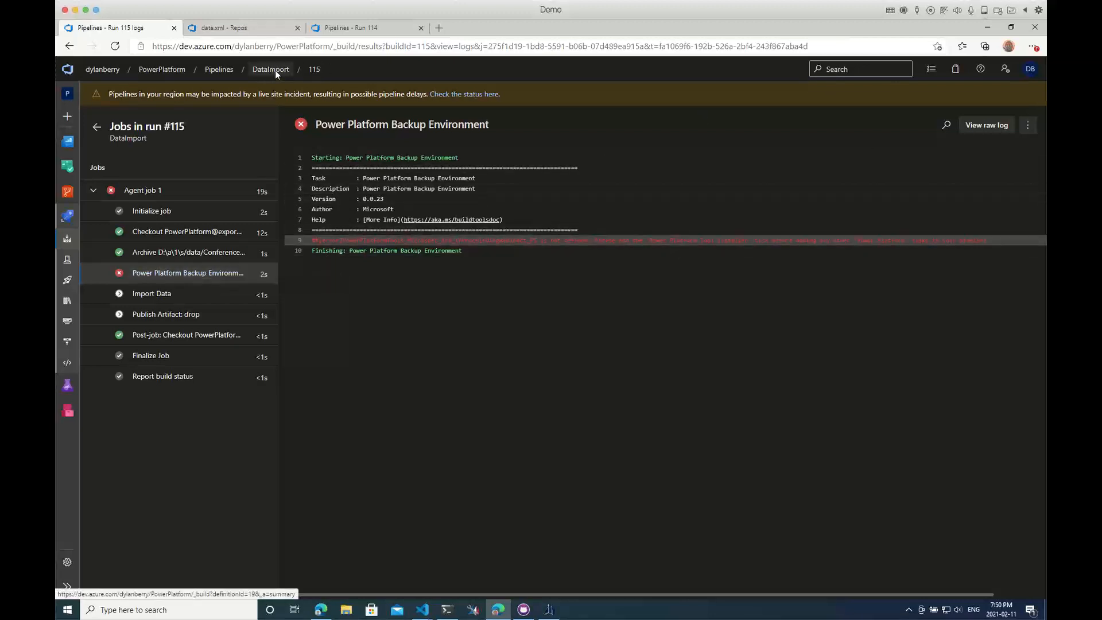
left_click(321, 610)
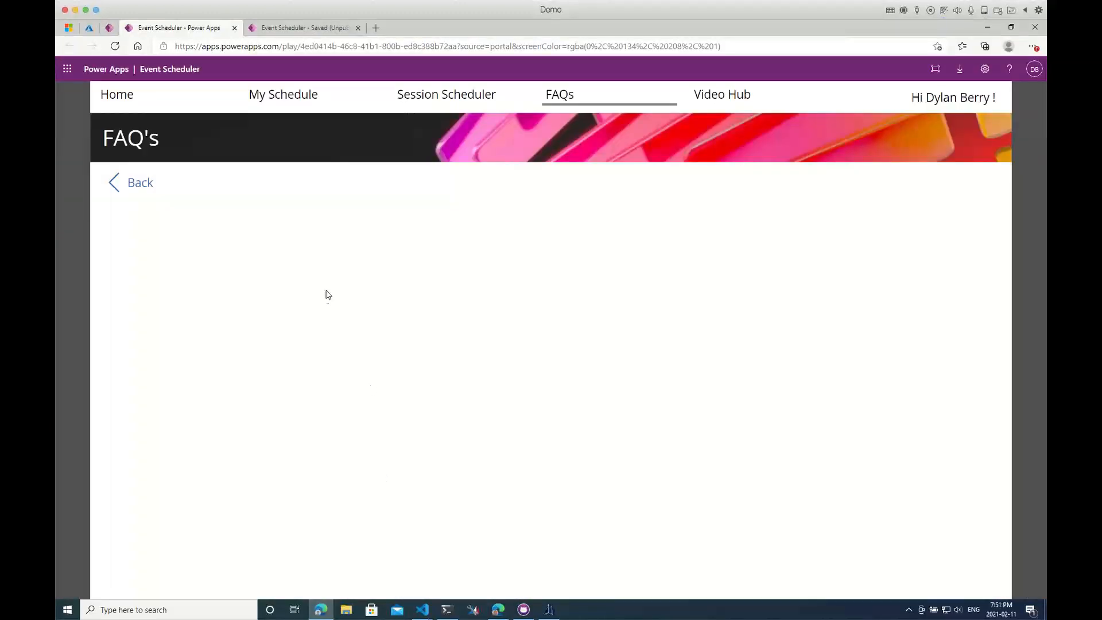
left_click(497, 611)
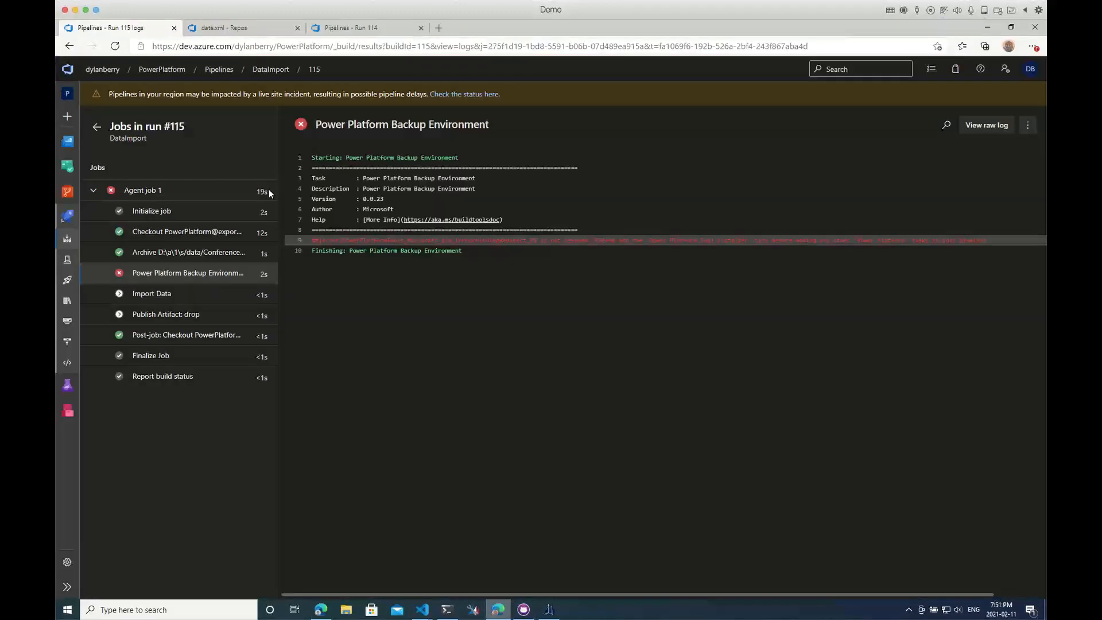
Edit the DataImport pipeline by adding a Power Platform Tool Installer task directly before the Power Platform Backup Environment task.
left_click(281, 72)
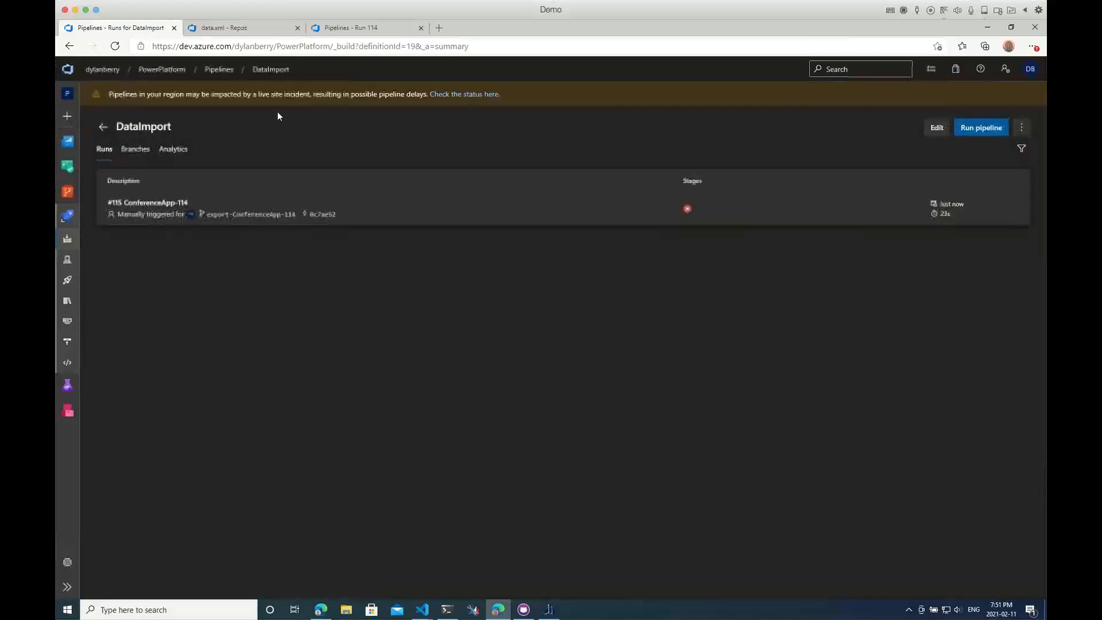
left_click(938, 128)
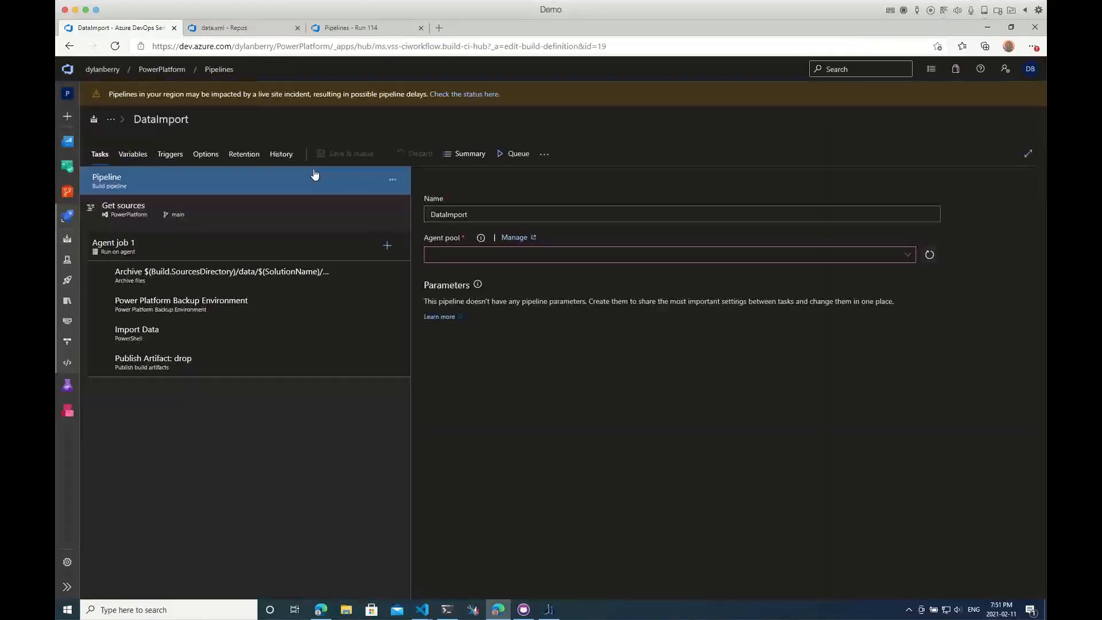
left_click(375, 252)
left_click(387, 246)
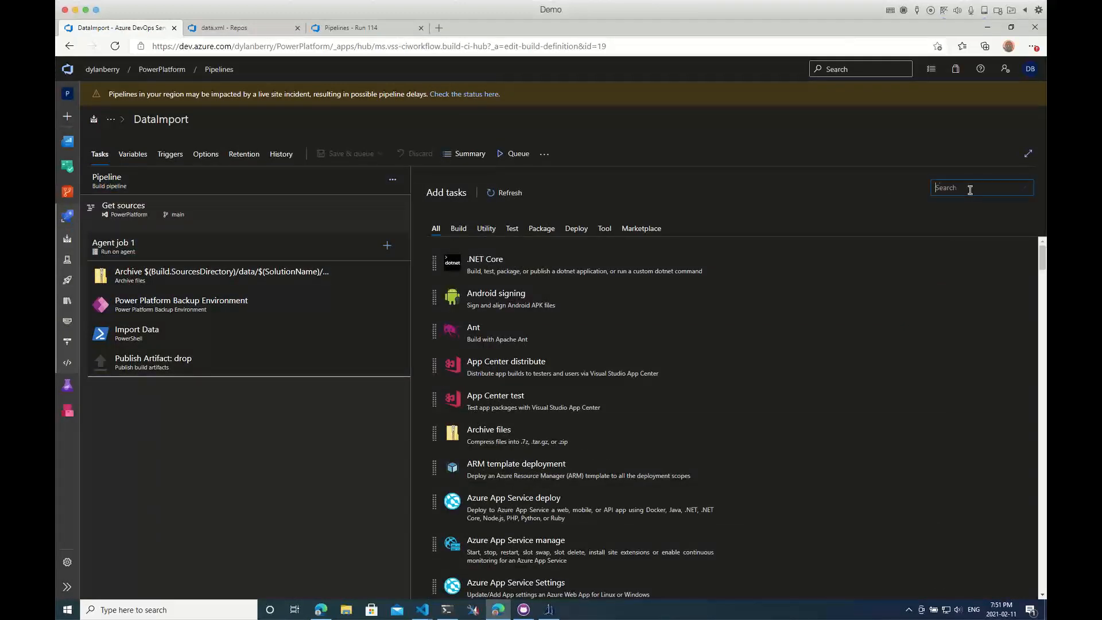
type("powe")
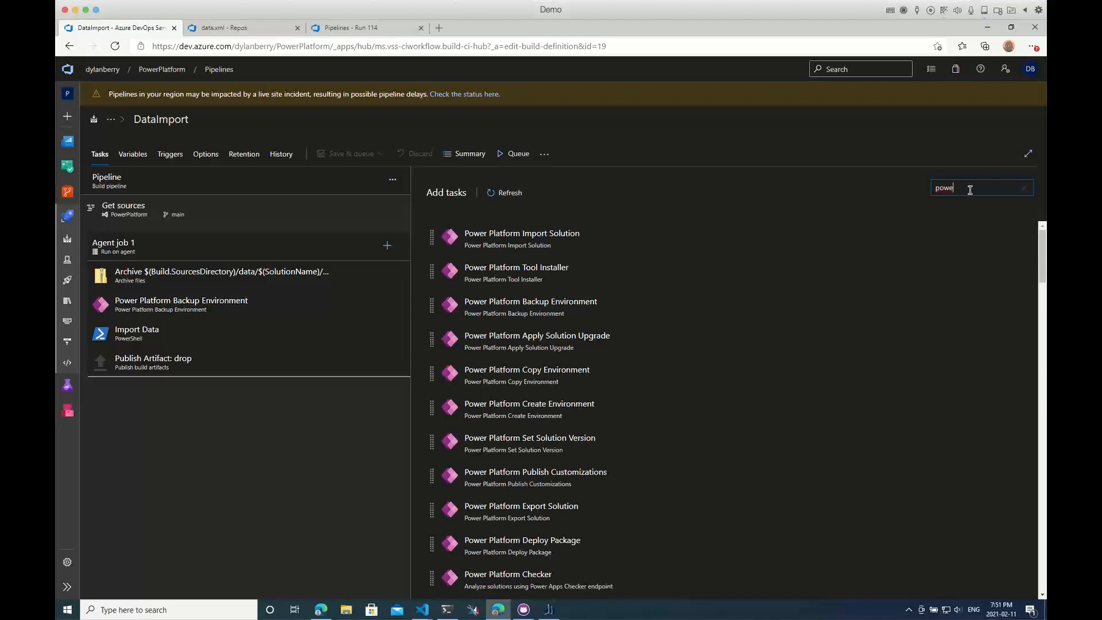
left_click(563, 270)
left_click(861, 269)
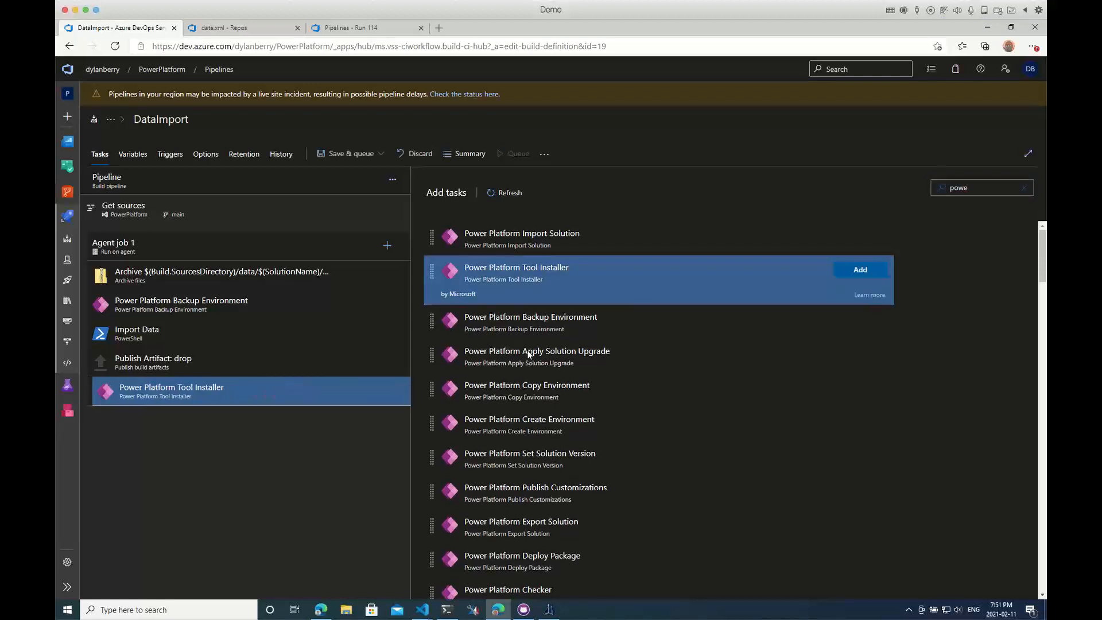
left_click(401, 383)
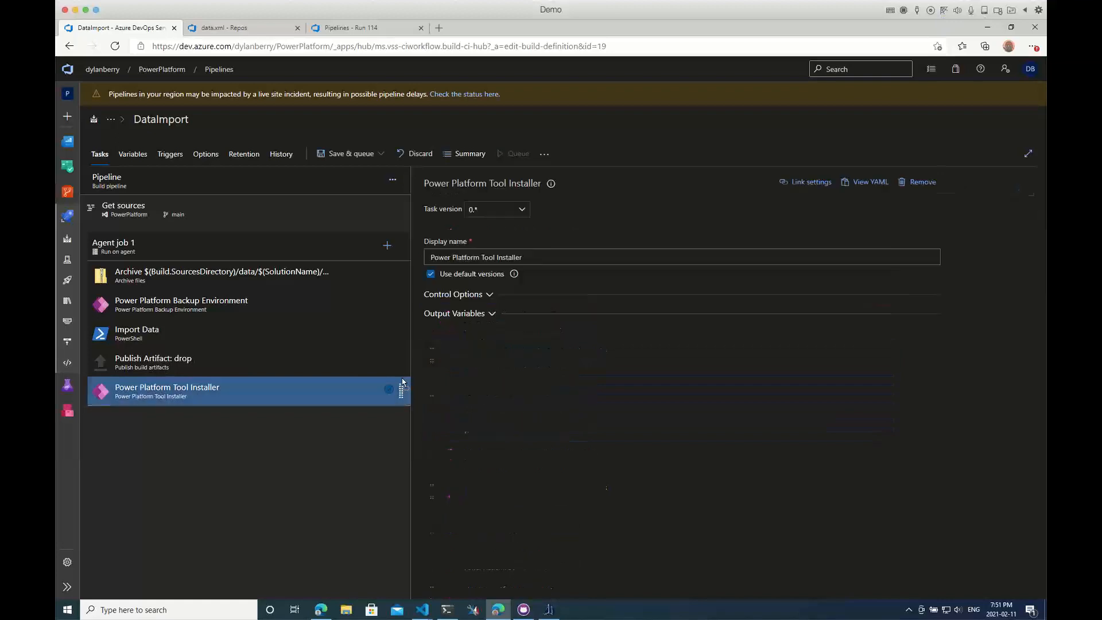
left_click_drag(402, 383, 402, 301)
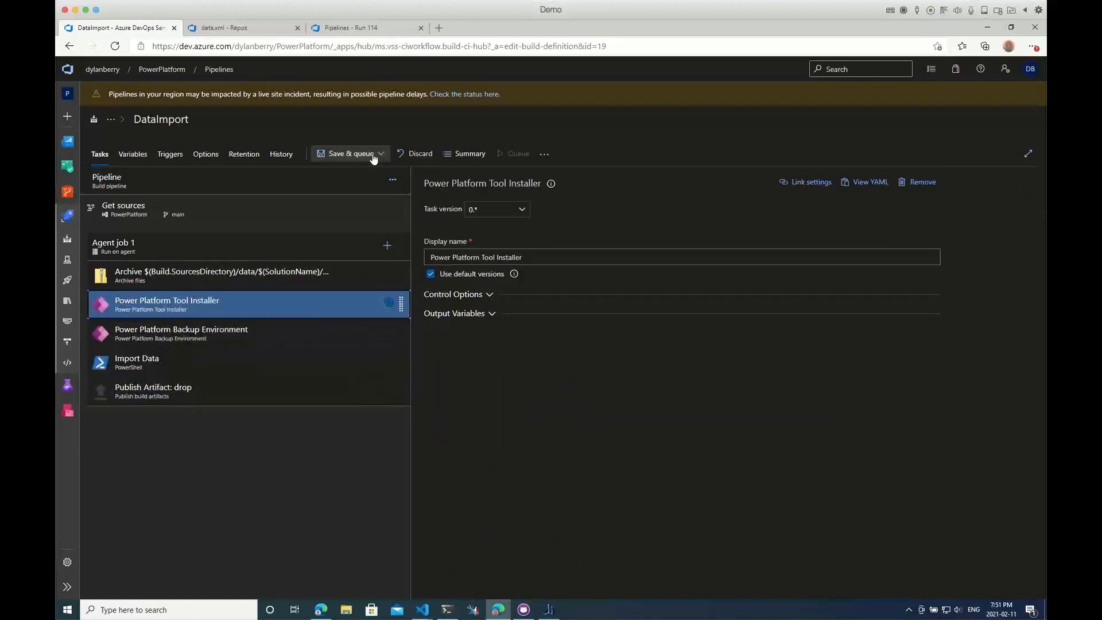
Save the DataImport pipeline and run it on the export-ConferenceApp-114 branch.
left_click(373, 156)
left_click(366, 171)
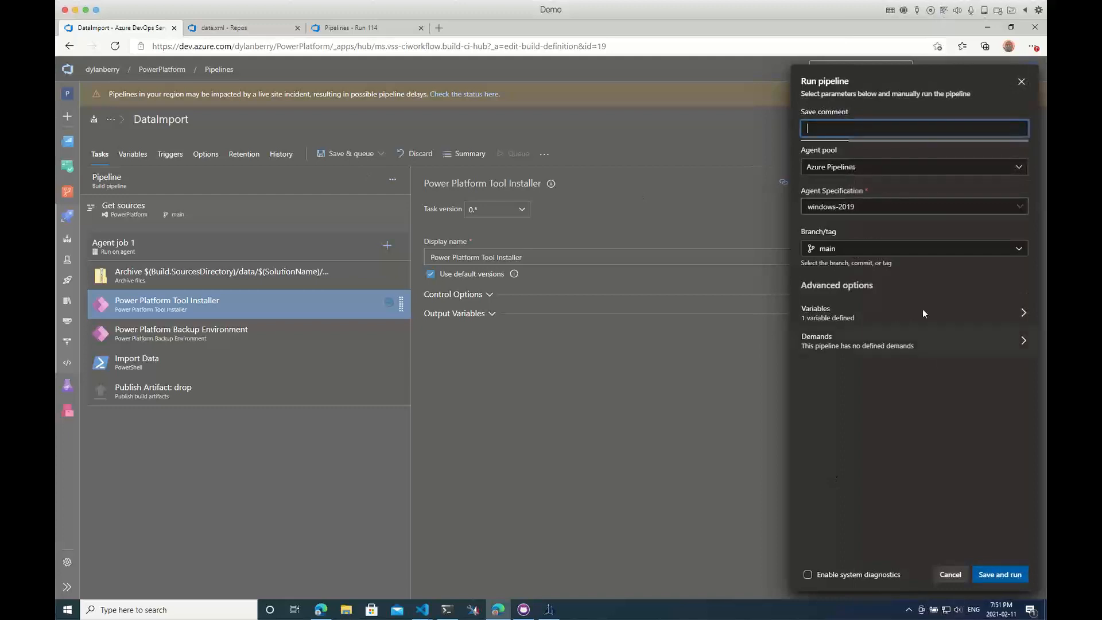
left_click(926, 251)
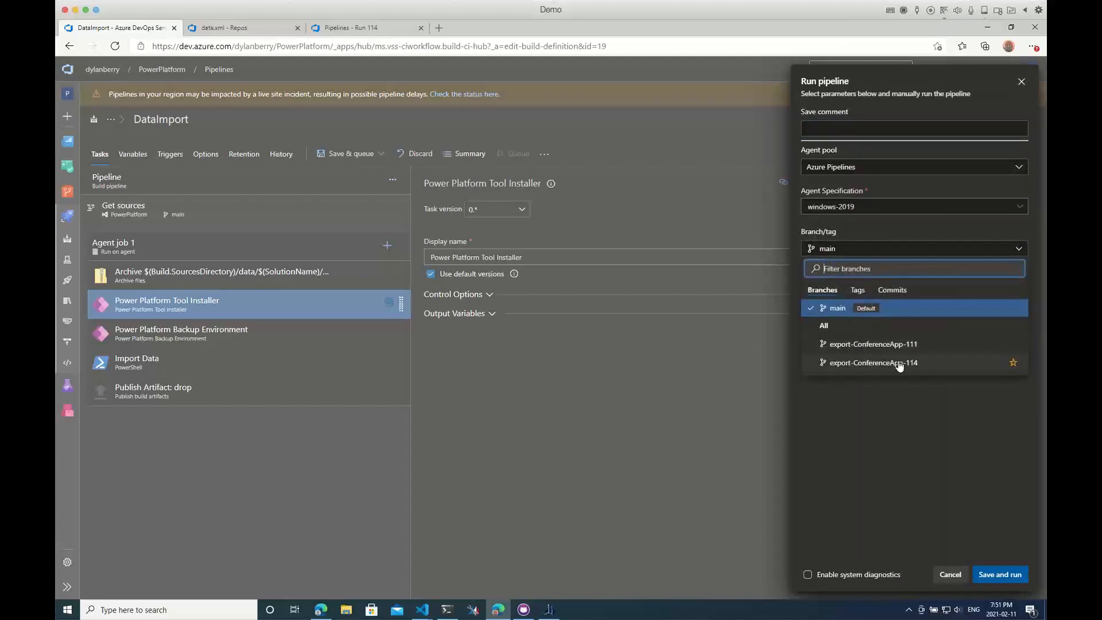
left_click(898, 363)
left_click(1013, 568)
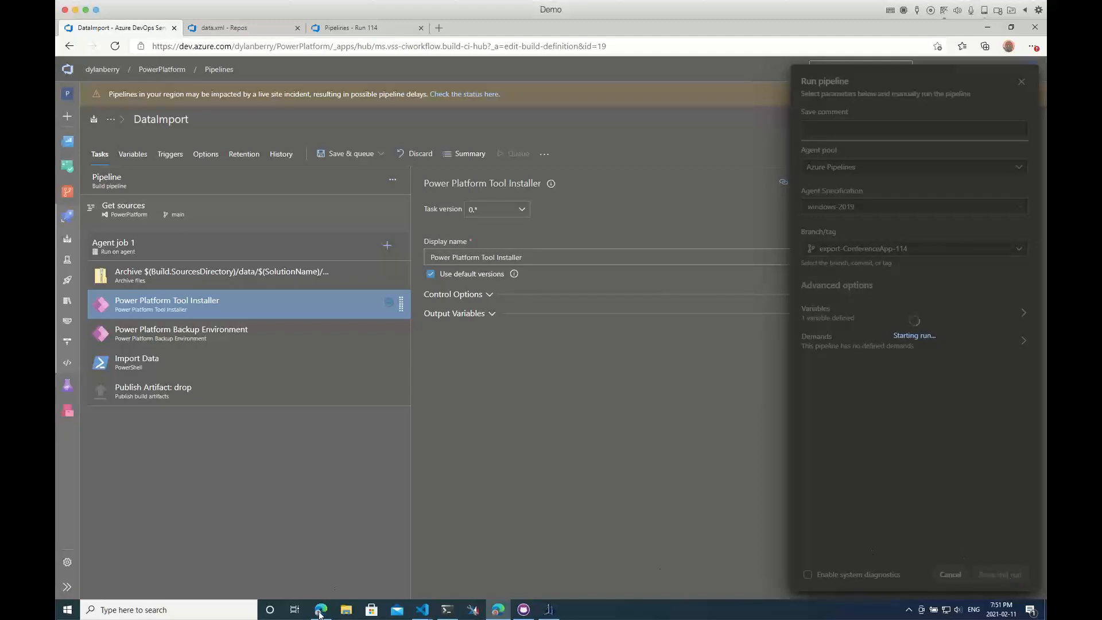
Switch to the Power Apps browser window and open Test Studio from the Event Scheduler app's editor.
left_click(321, 610)
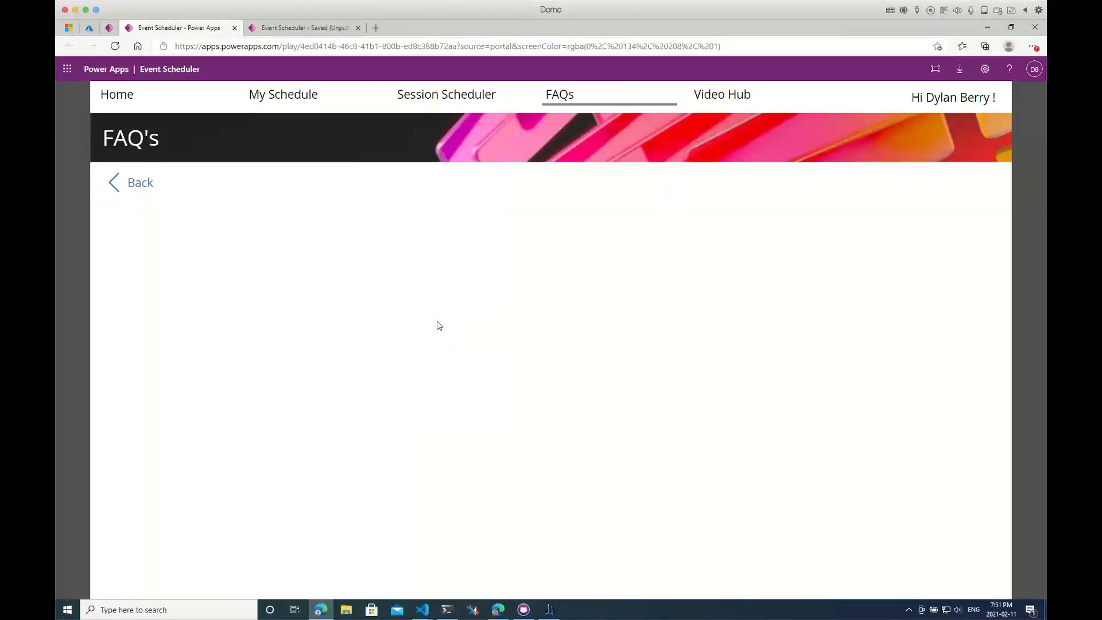
left_click(305, 28)
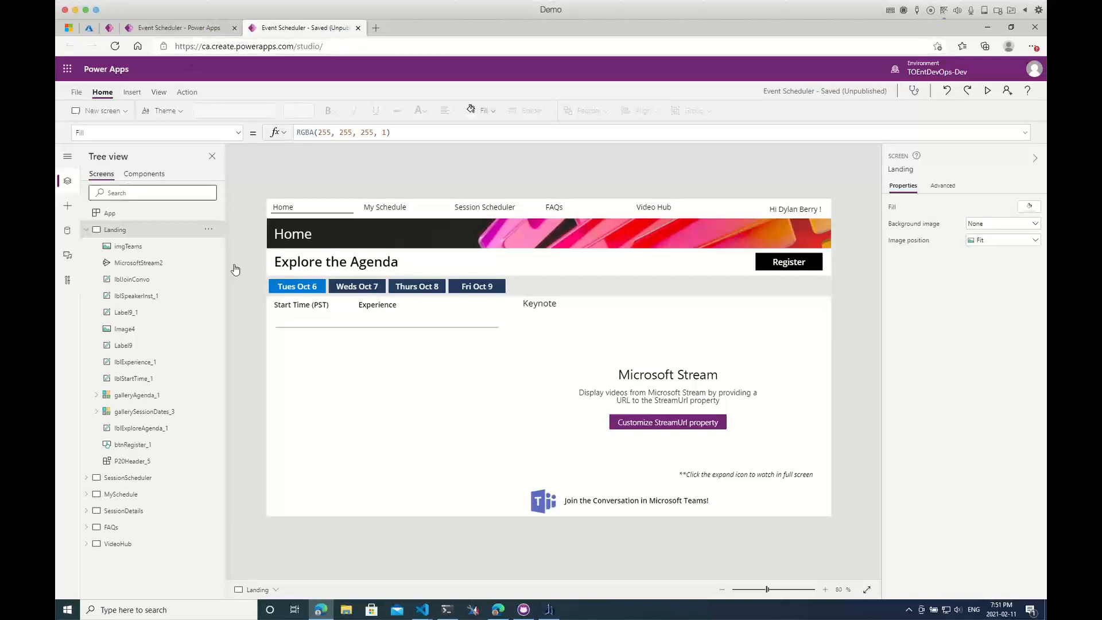
left_click(68, 281)
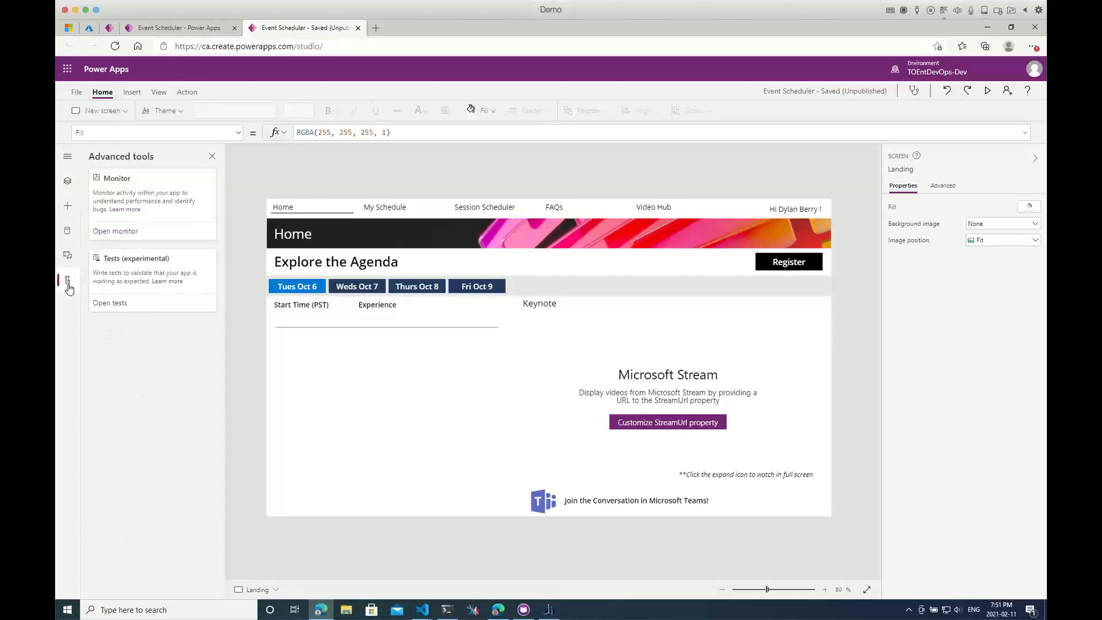
left_click(113, 304)
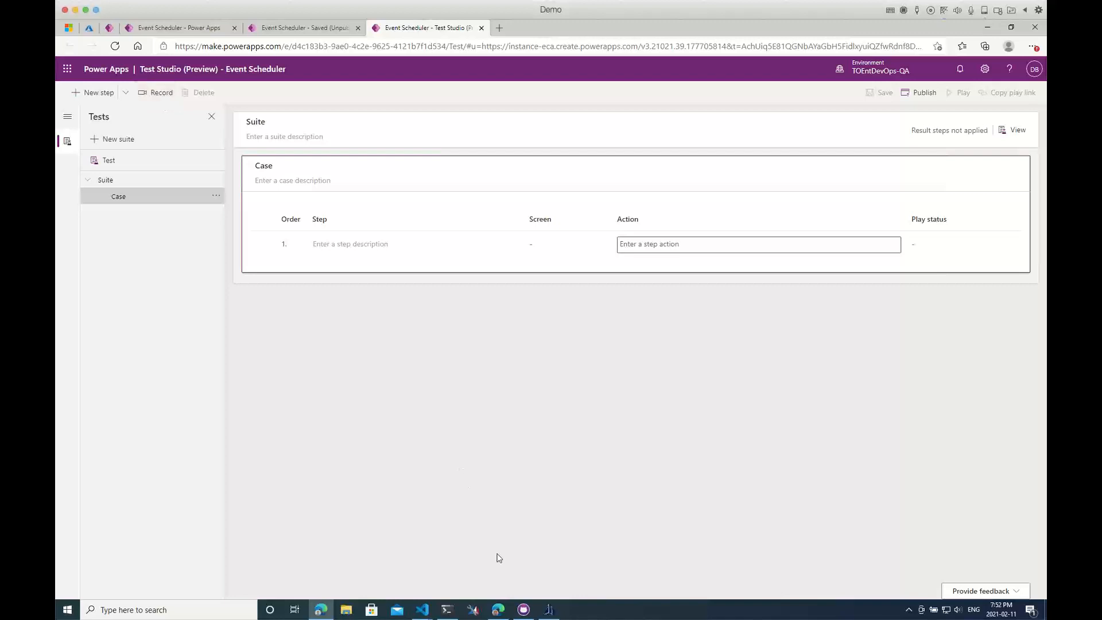
Switch back to the Azure DevOps window, view the Agent job 1 log of run #116, and close the data.xml and Run 114 pages.
left_click(501, 613)
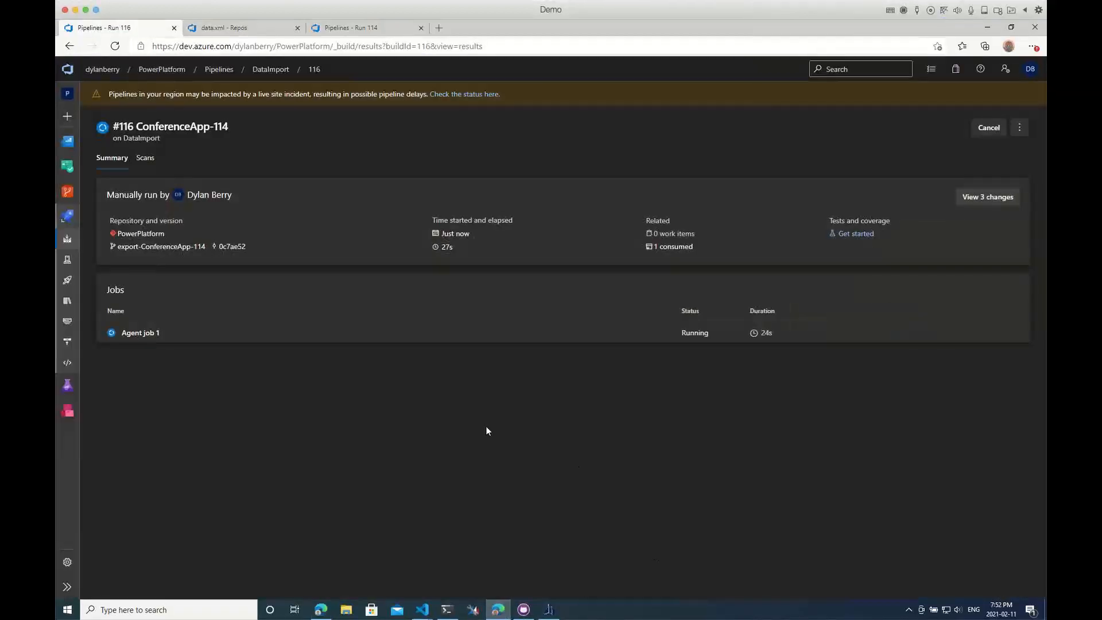
left_click(262, 332)
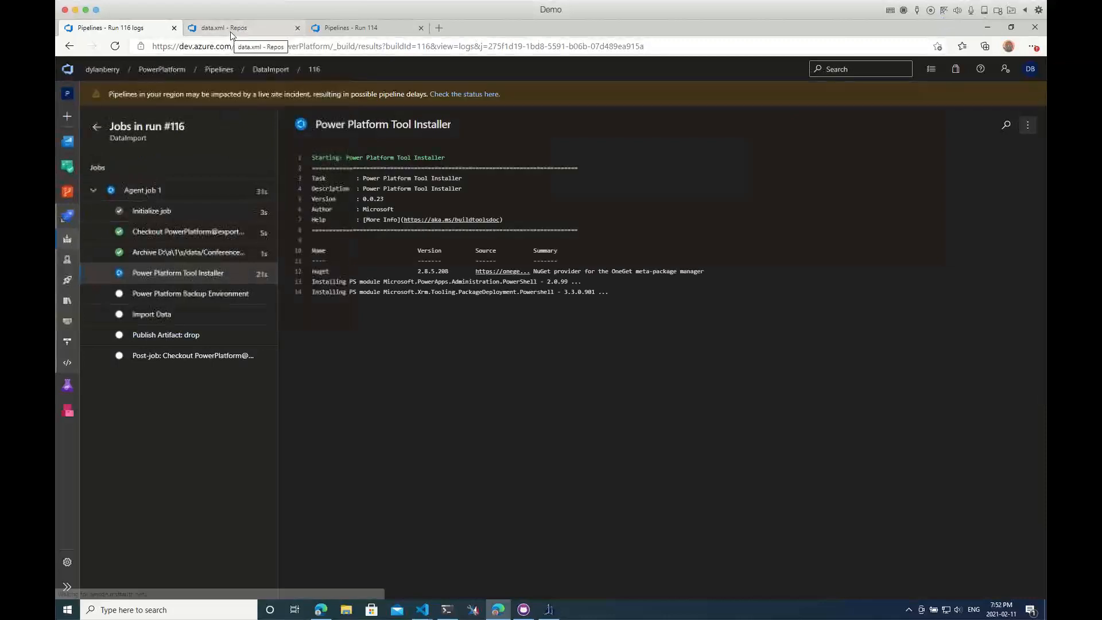
left_click(355, 29)
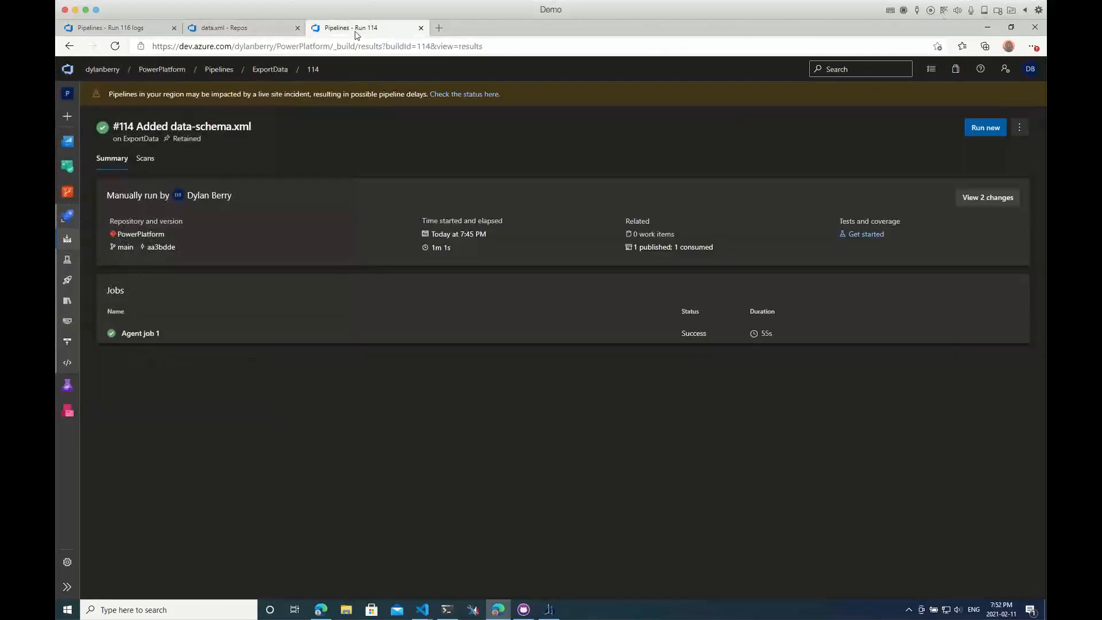
left_click(267, 34)
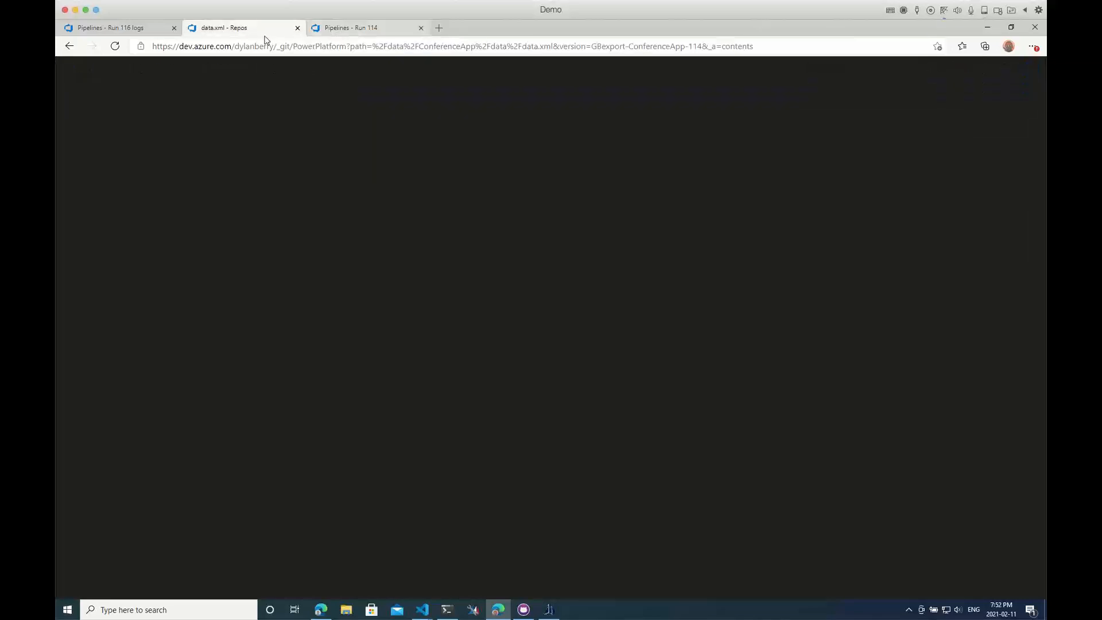
key("ctrl+w")
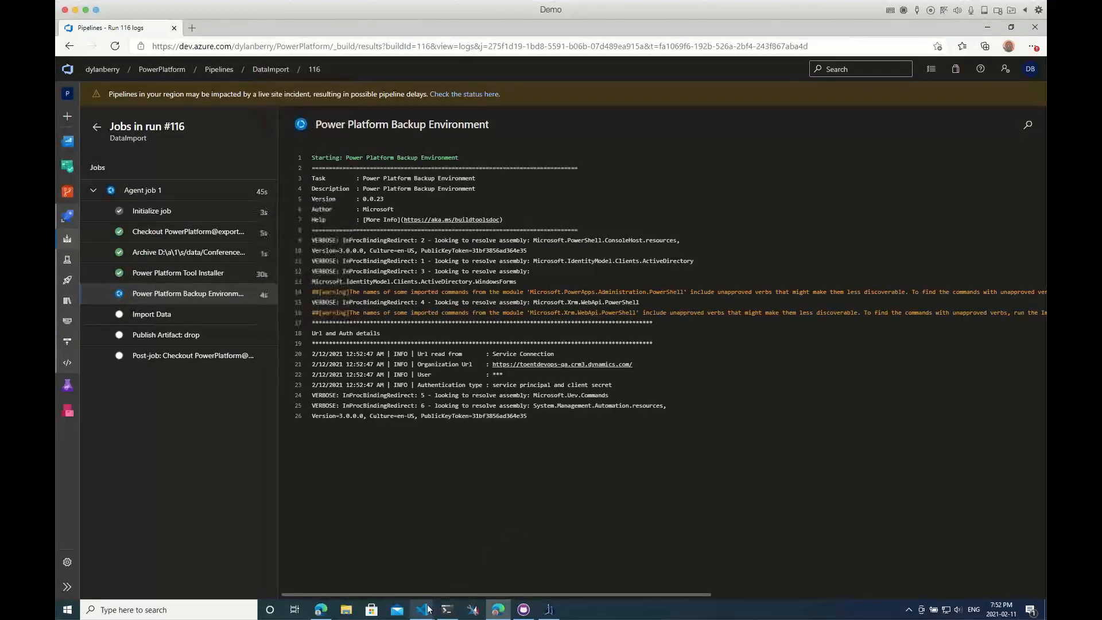
mouse_move(428, 609)
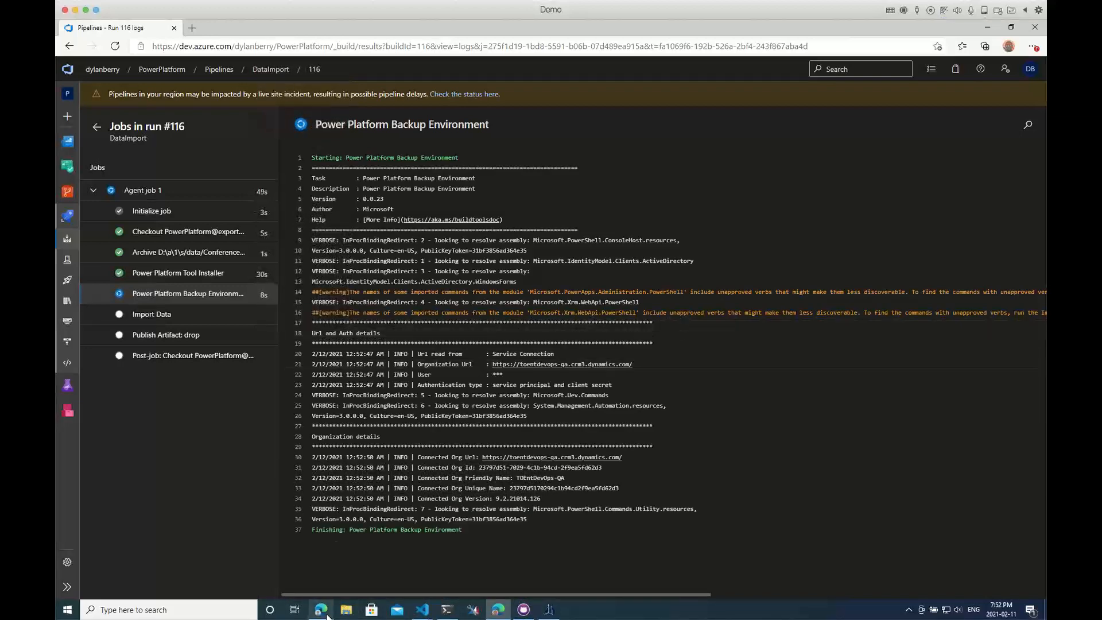
Switch to the Power Apps browser window and close its three pinned pages, keeping the Event Scheduler ones.
left_click(321, 610)
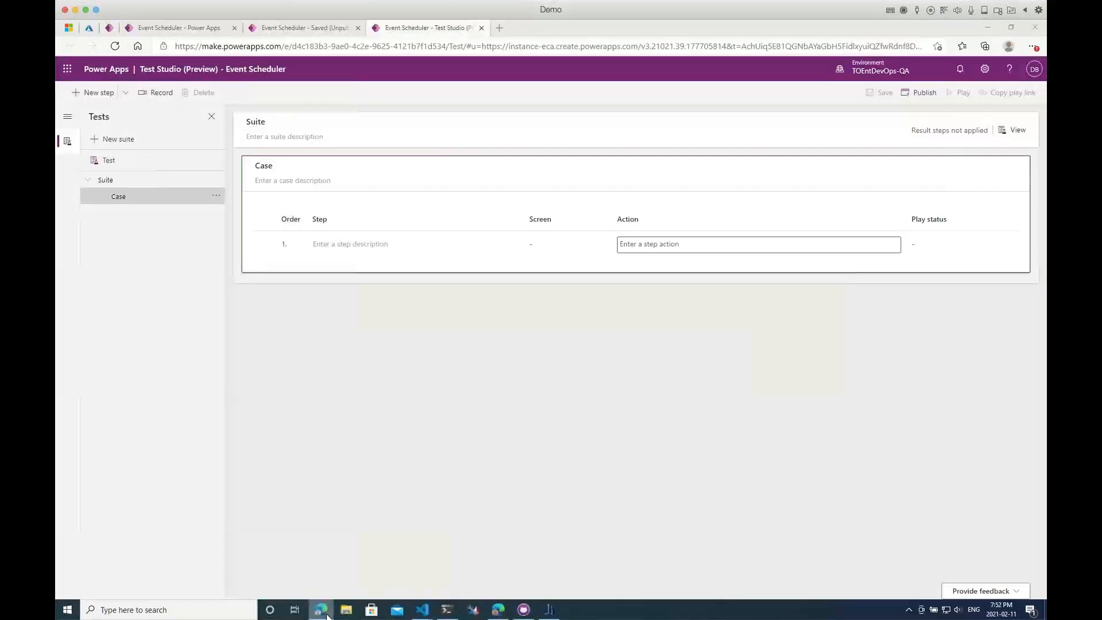
middle_click(89, 29)
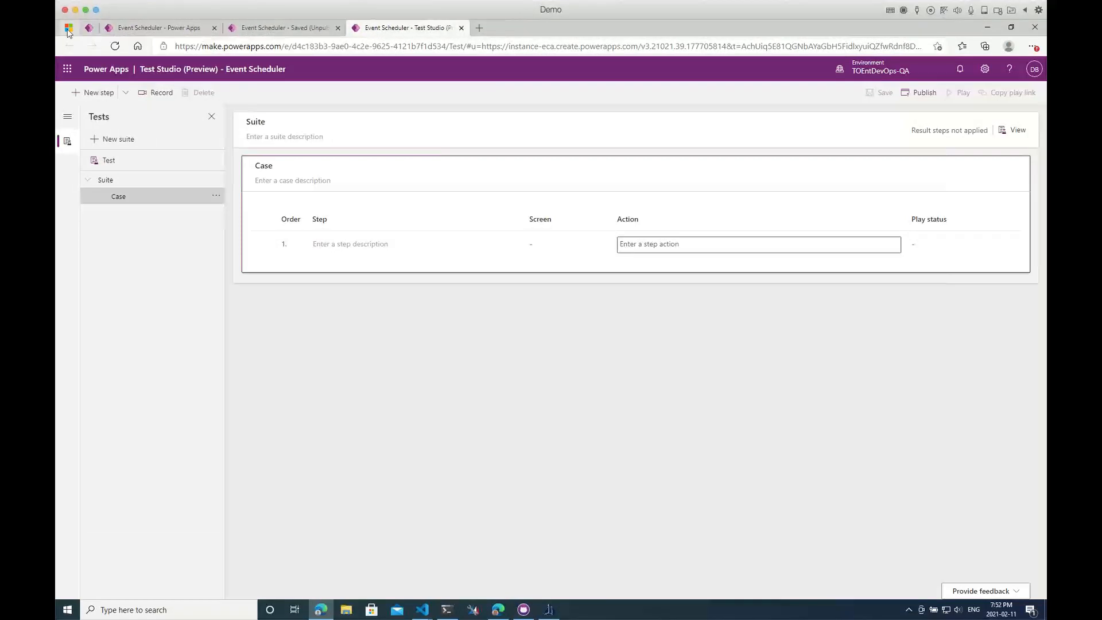
middle_click(69, 29)
middle_click(68, 29)
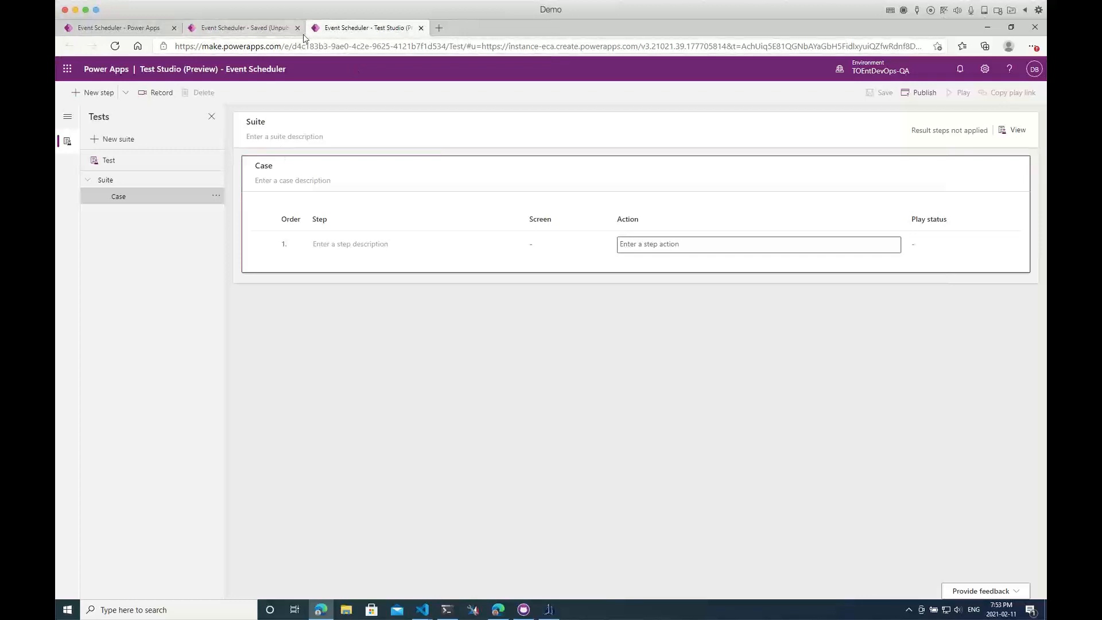
Record steps for the test case by selecting Weds Oct 7, Thurs Oct 8 and Fri Oct 9, visiting FAQs, returning Home and choosing Register.
left_click(147, 97)
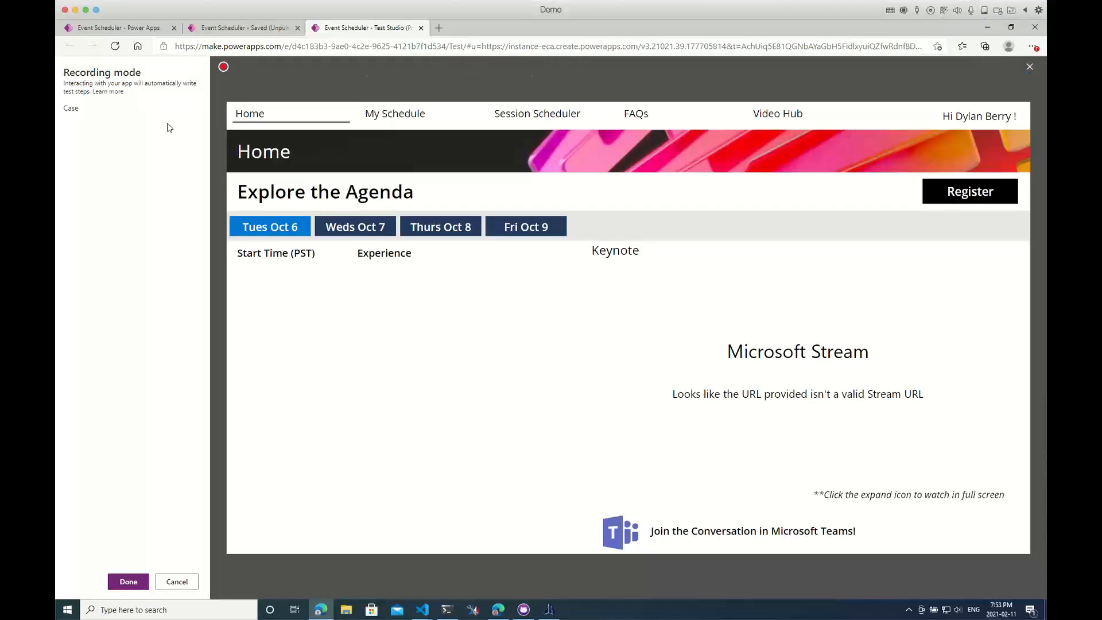
left_click(370, 232)
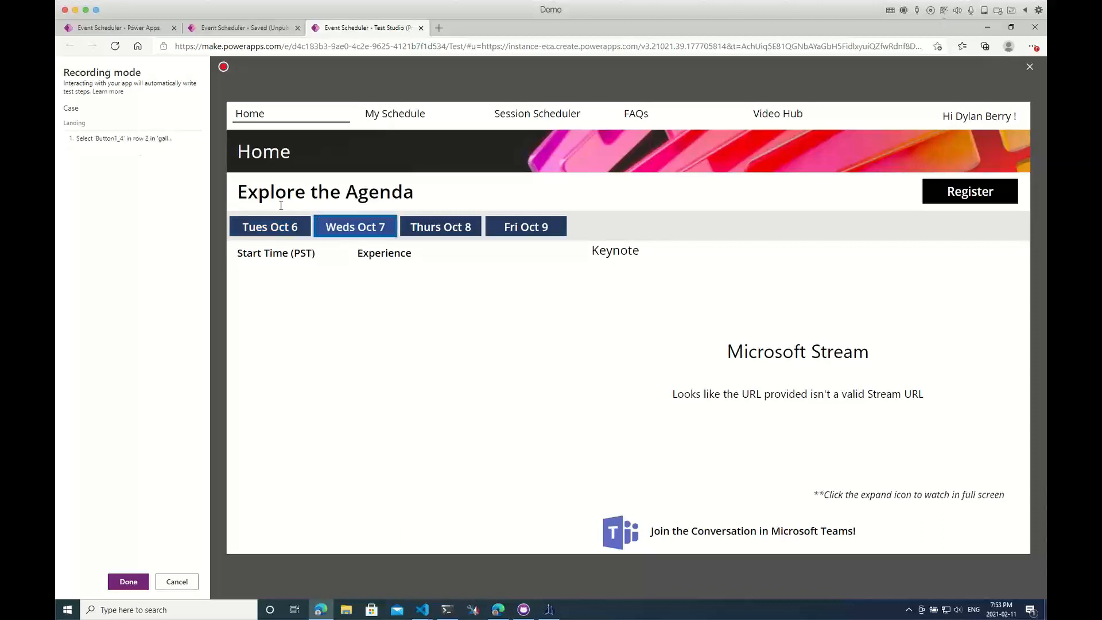
left_click(444, 230)
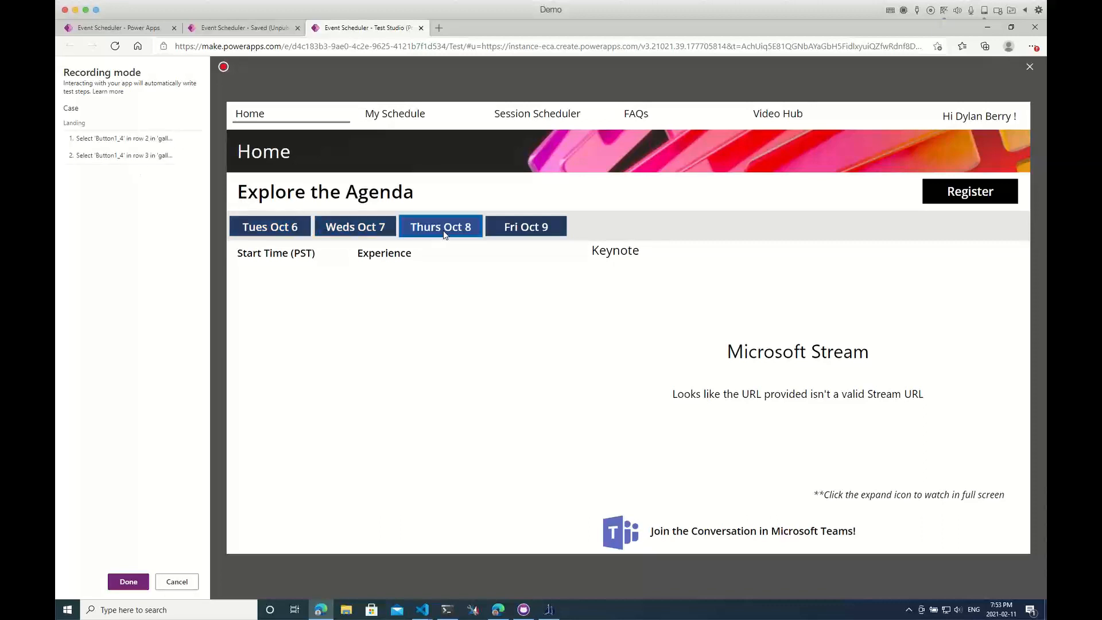
left_click(537, 236)
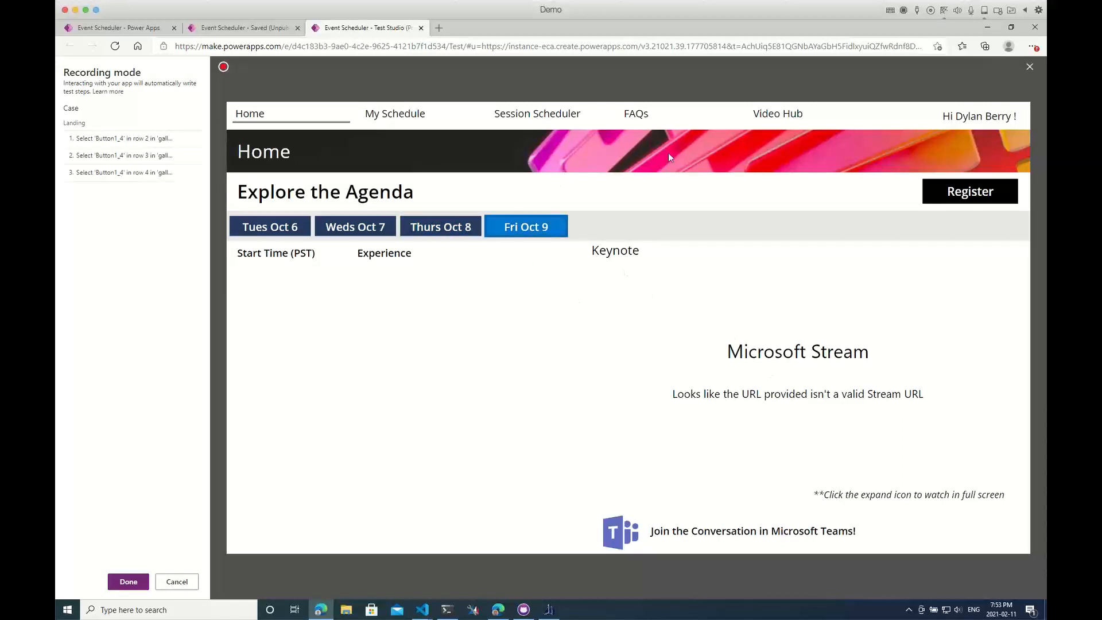
left_click(639, 114)
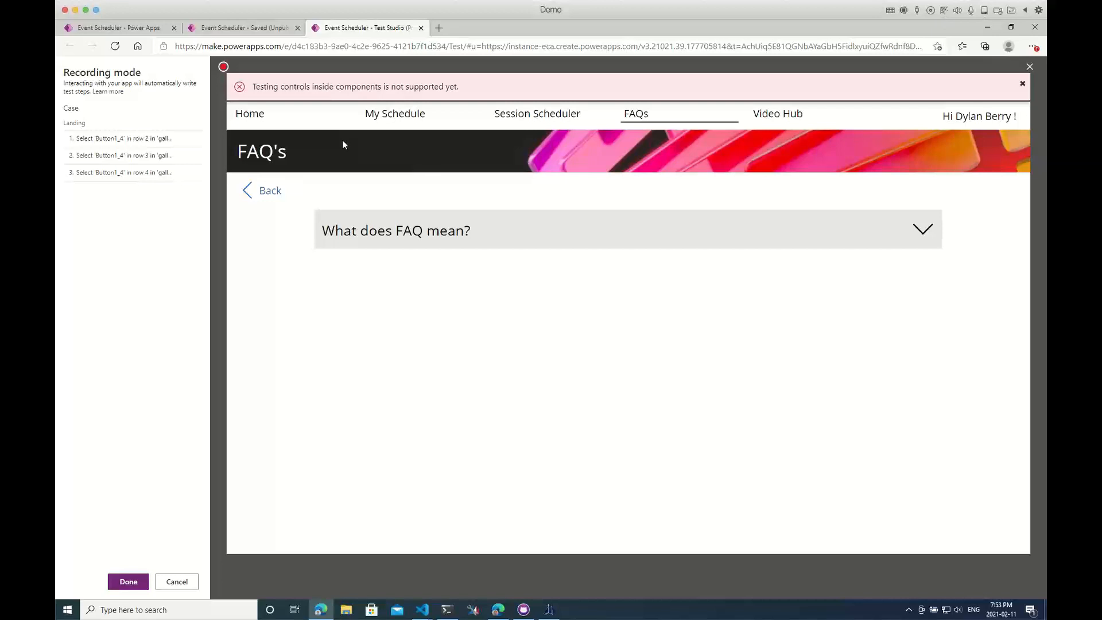
left_click(253, 115)
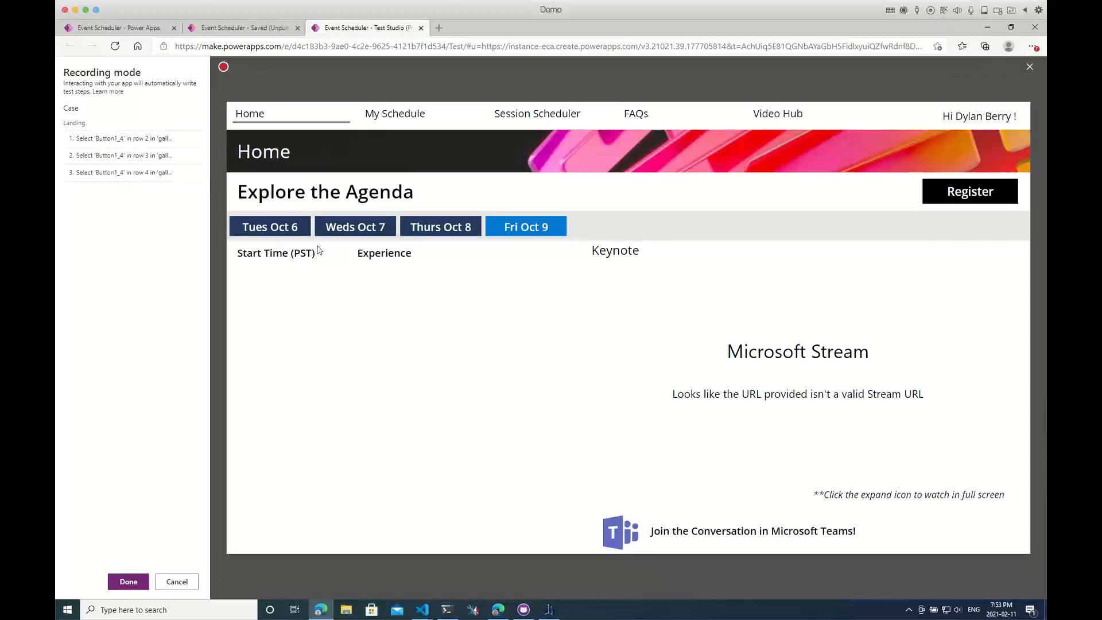
left_click(978, 201)
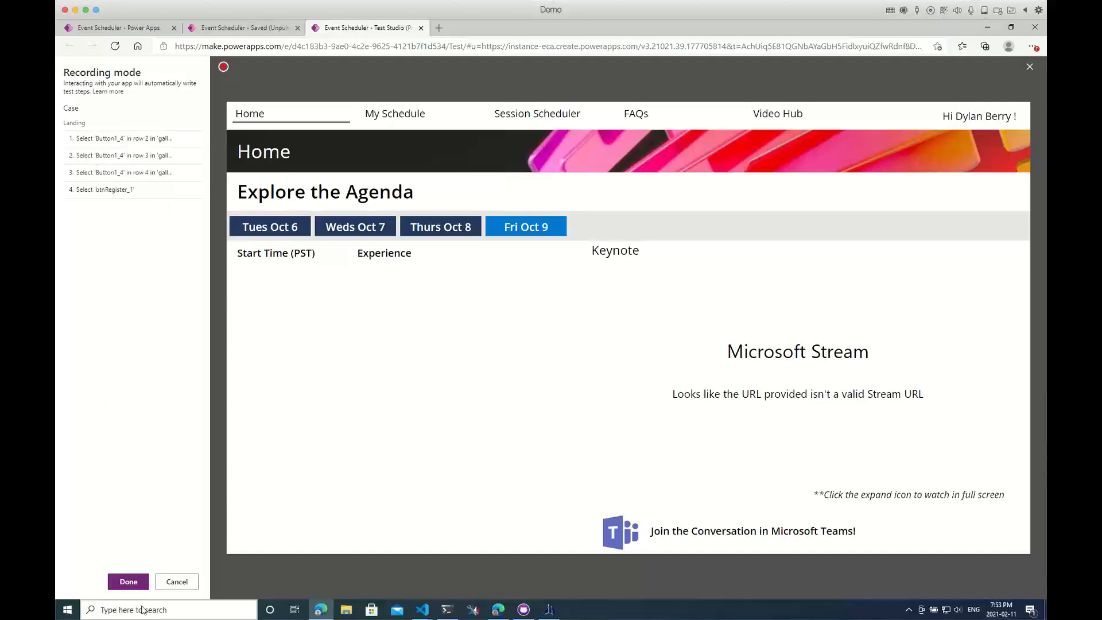
left_click(131, 582)
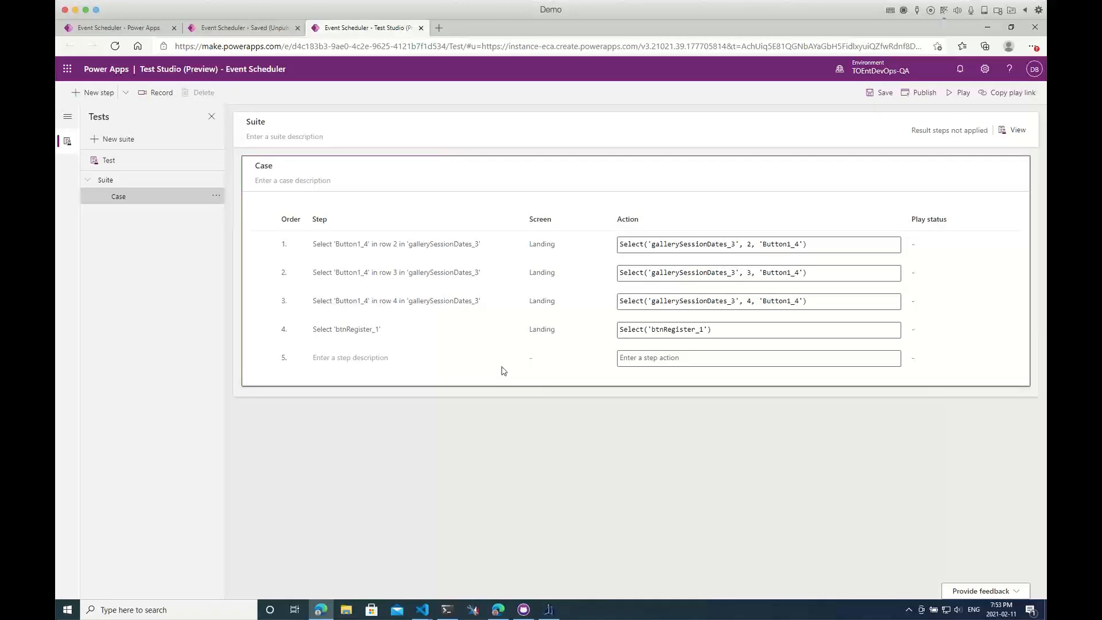
Select the action formula of the case's first recorded step to review it, and save the recorded test.
left_click(609, 243)
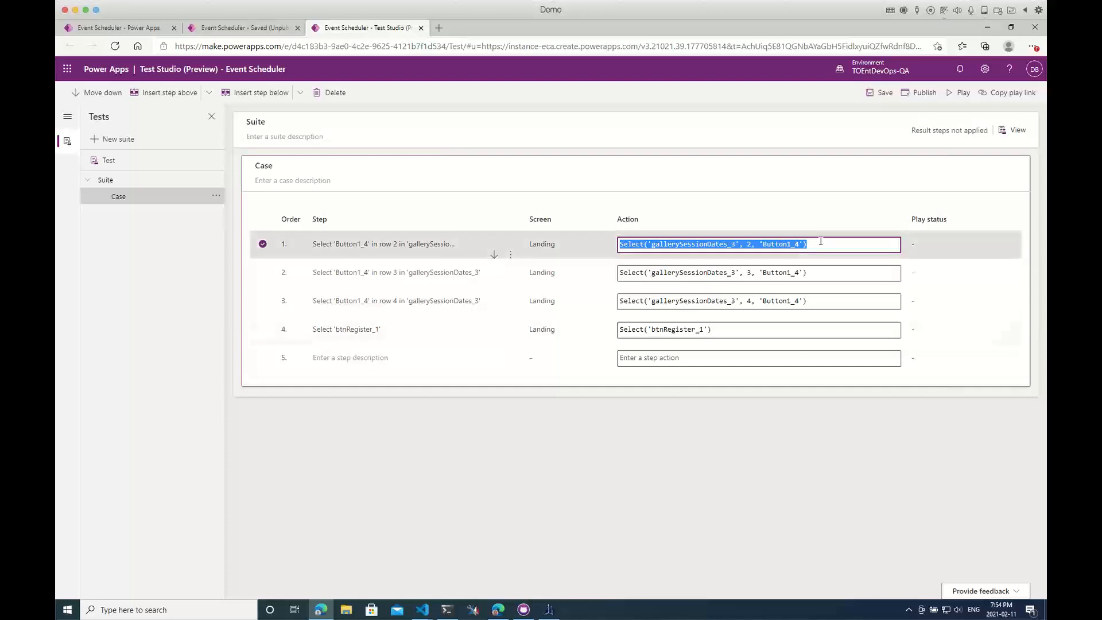
left_click(886, 94)
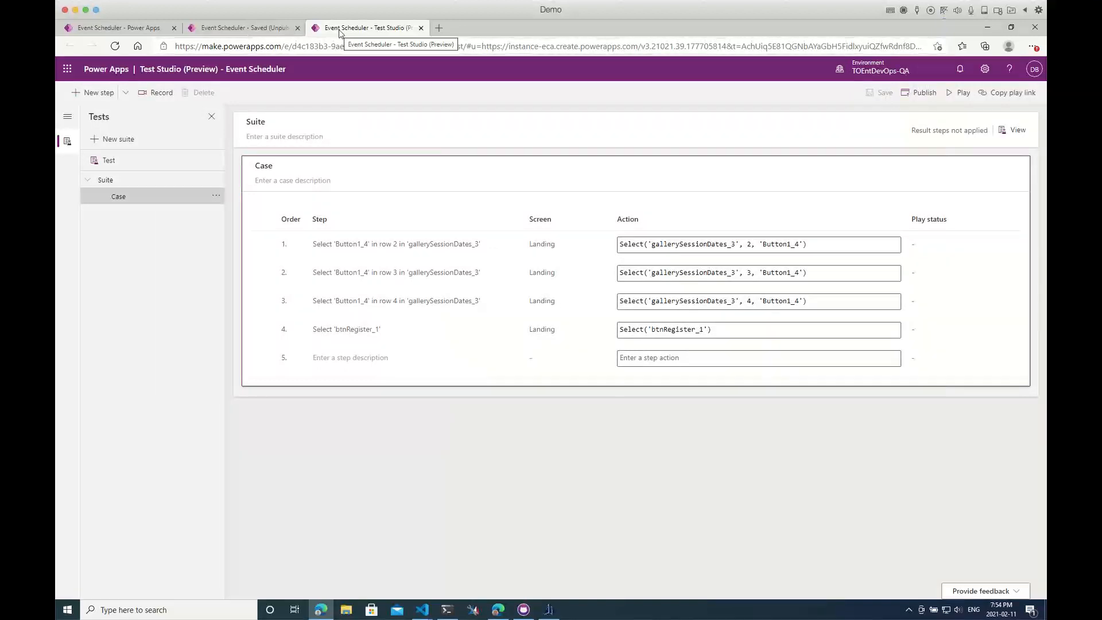
Reload the running Event Scheduler app and expand the "What does FAQ mean?" question on its FAQs page to check the imported data.
mouse_move(524, 610)
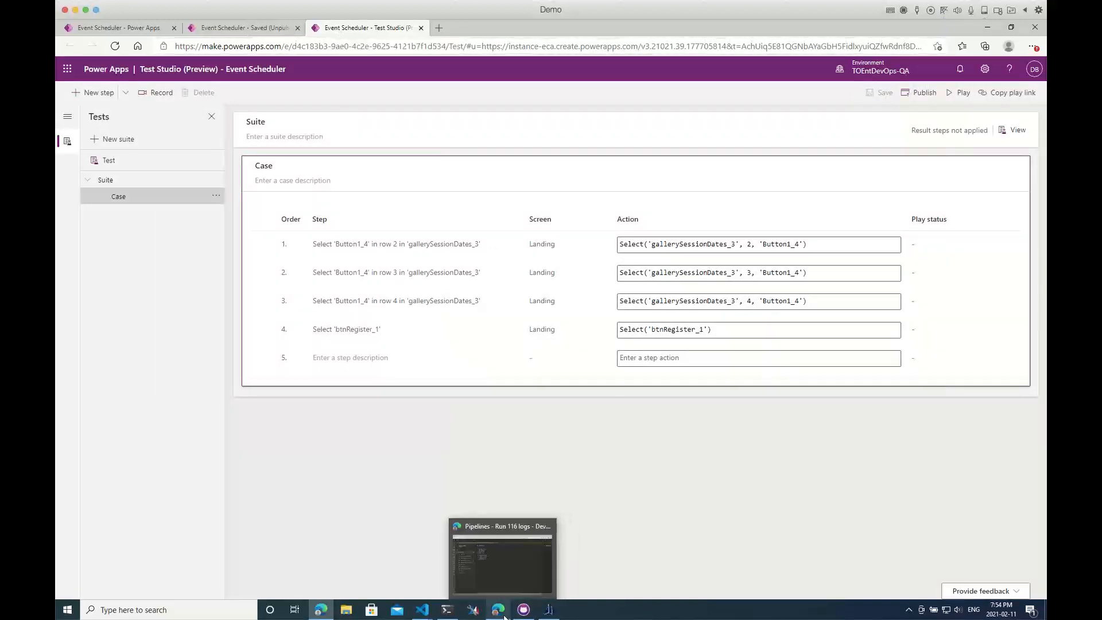
left_click(496, 581)
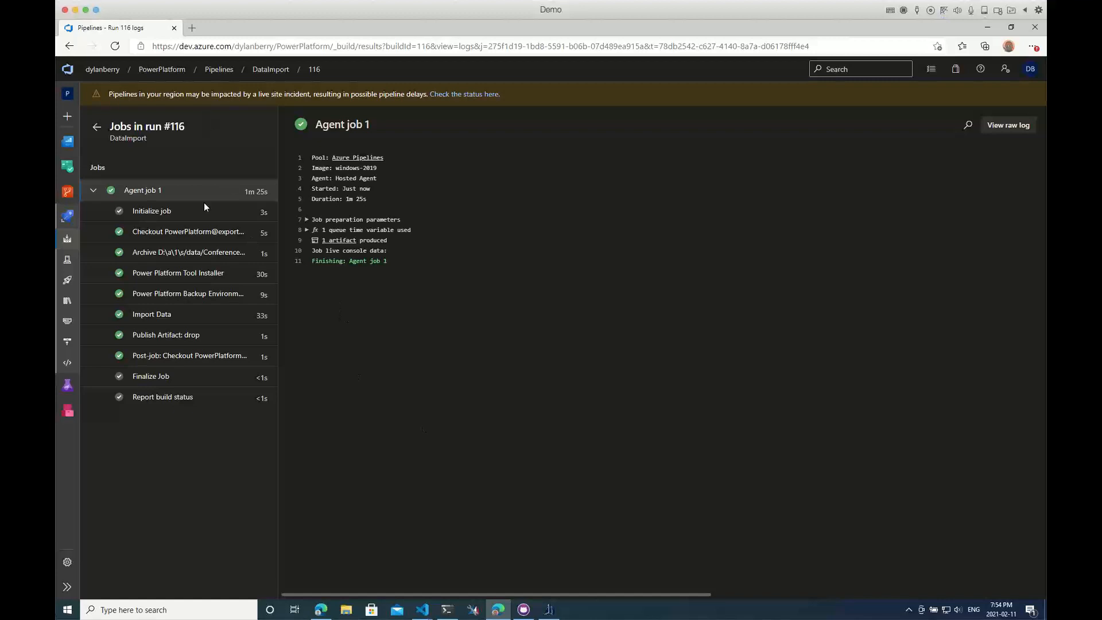
left_click(325, 613)
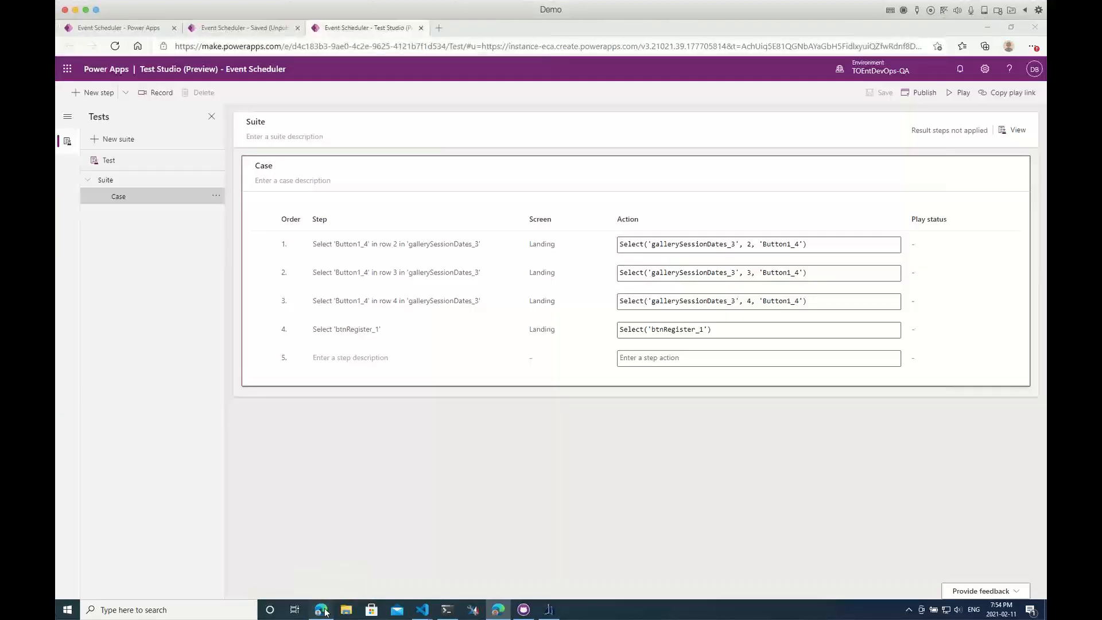
left_click(130, 29)
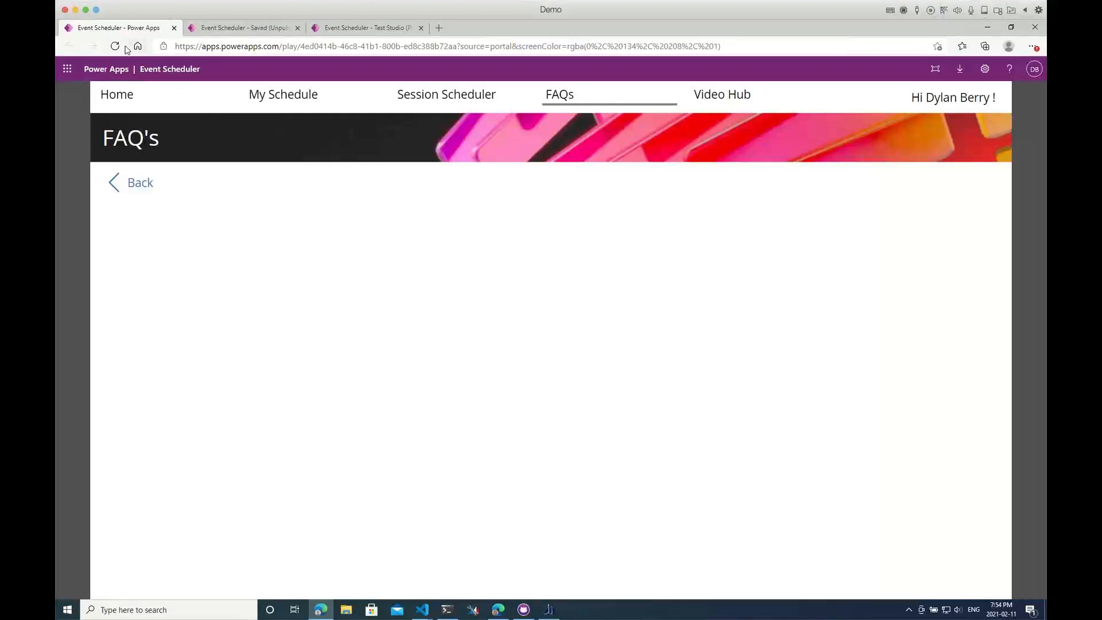
left_click(115, 46)
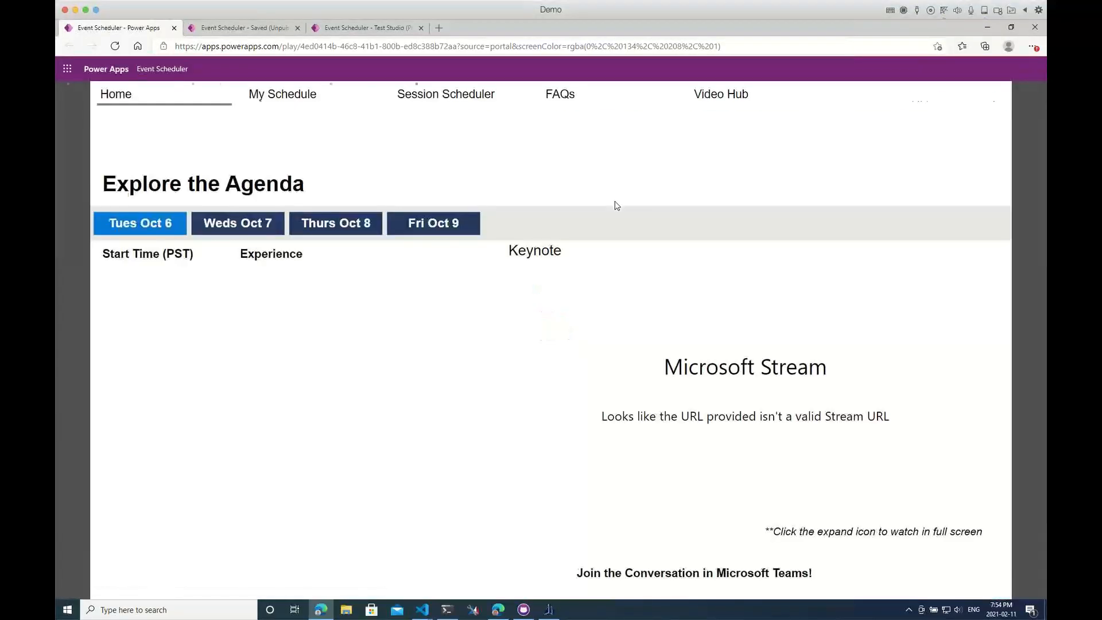
left_click(563, 95)
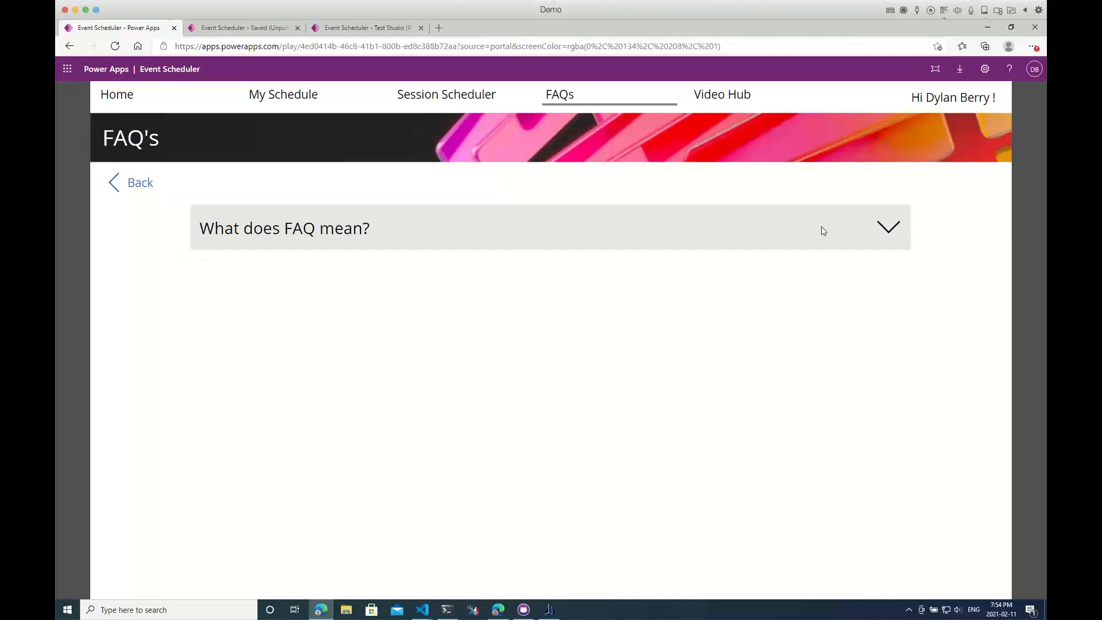
left_click(881, 229)
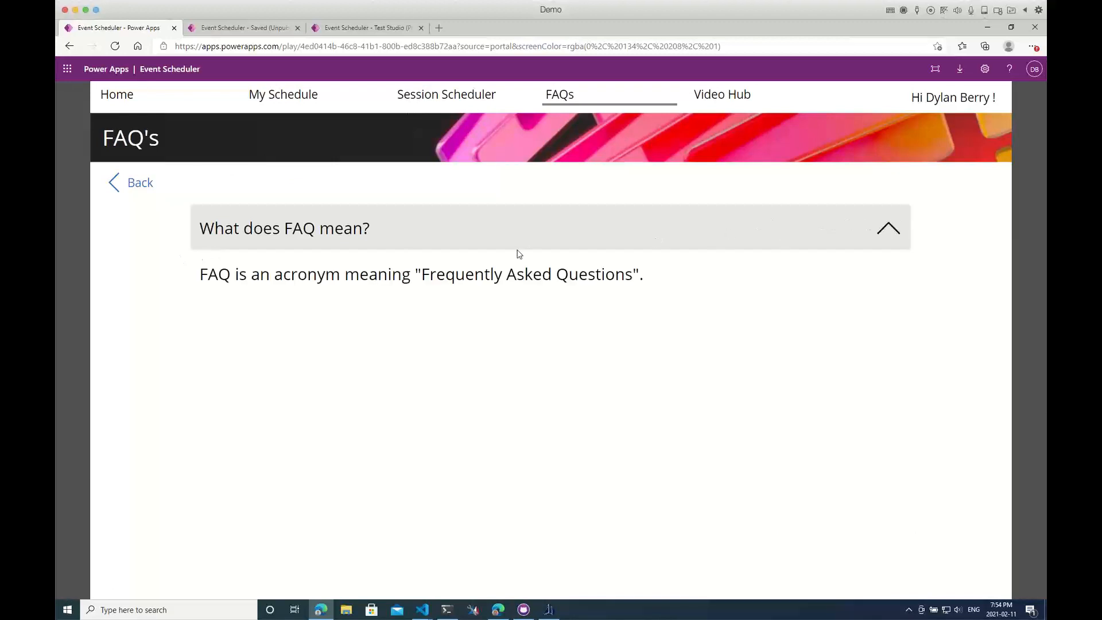